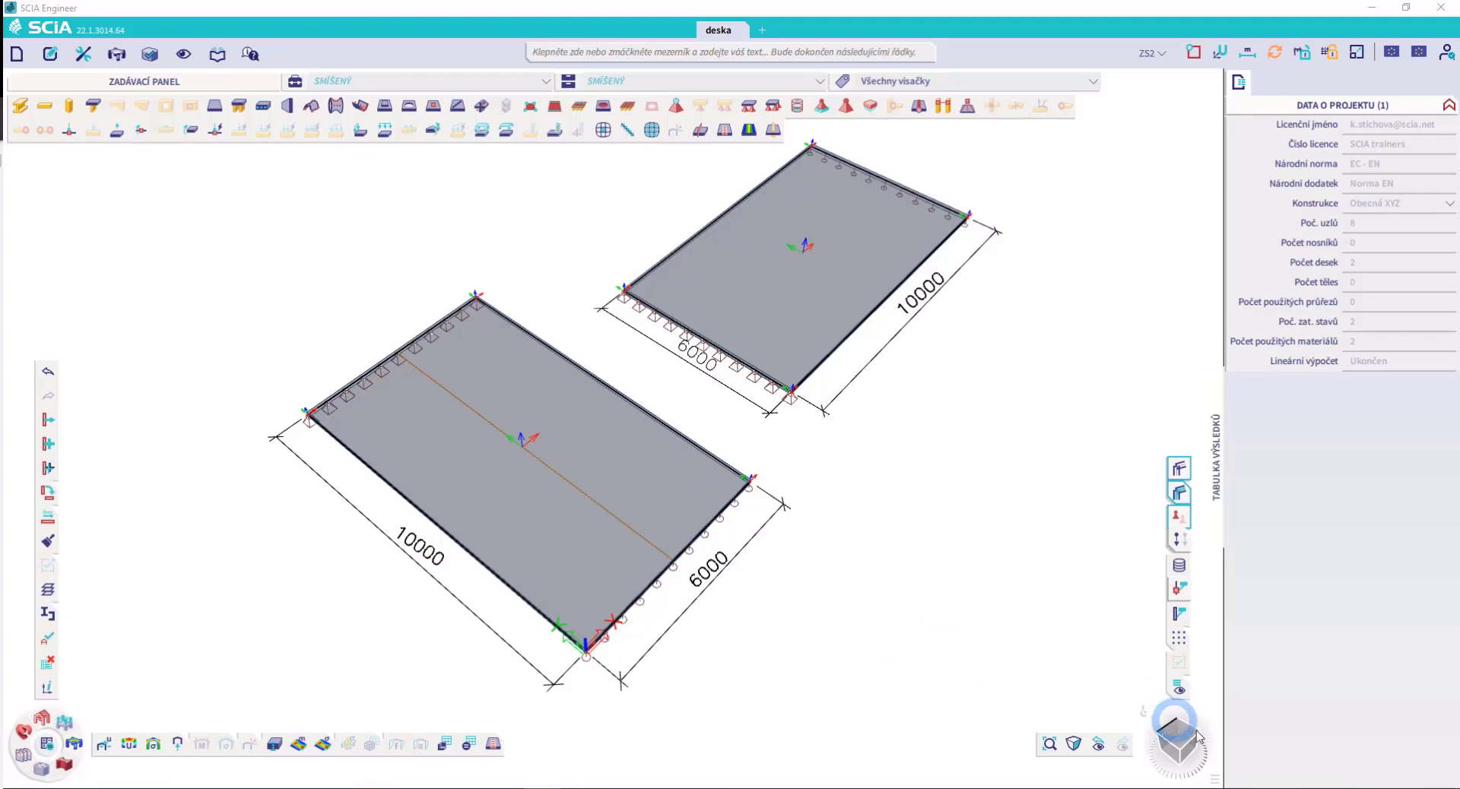
# Display the loads on the two finished slabs and examine the surface load on the front slab
pyautogui.moveTo(1179, 733)
pyautogui.mouseDown()
pyautogui.moveTo(1139, 736)
pyautogui.moveTo(1175, 736)
pyautogui.mouseUp()
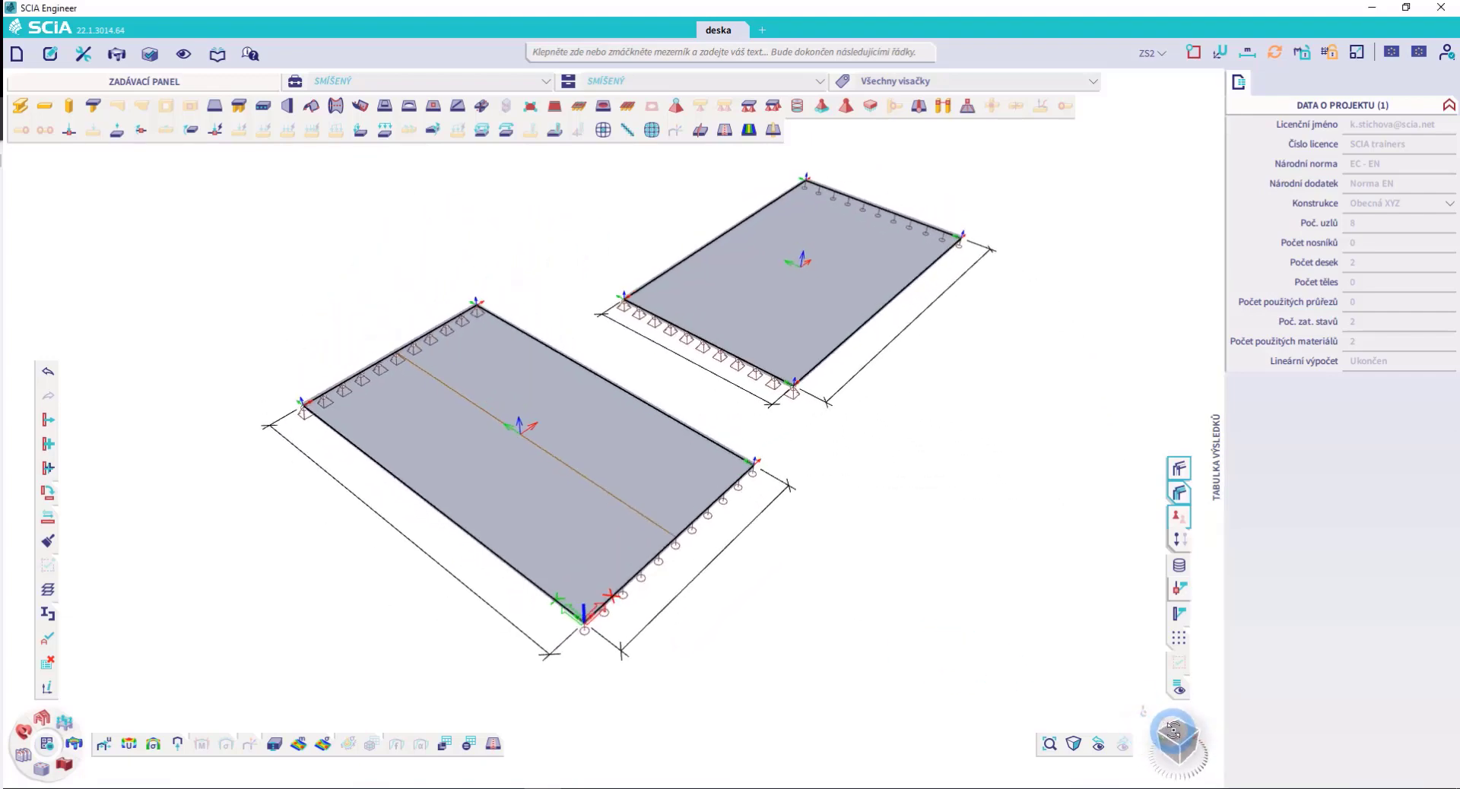
pyautogui.click(1179, 540)
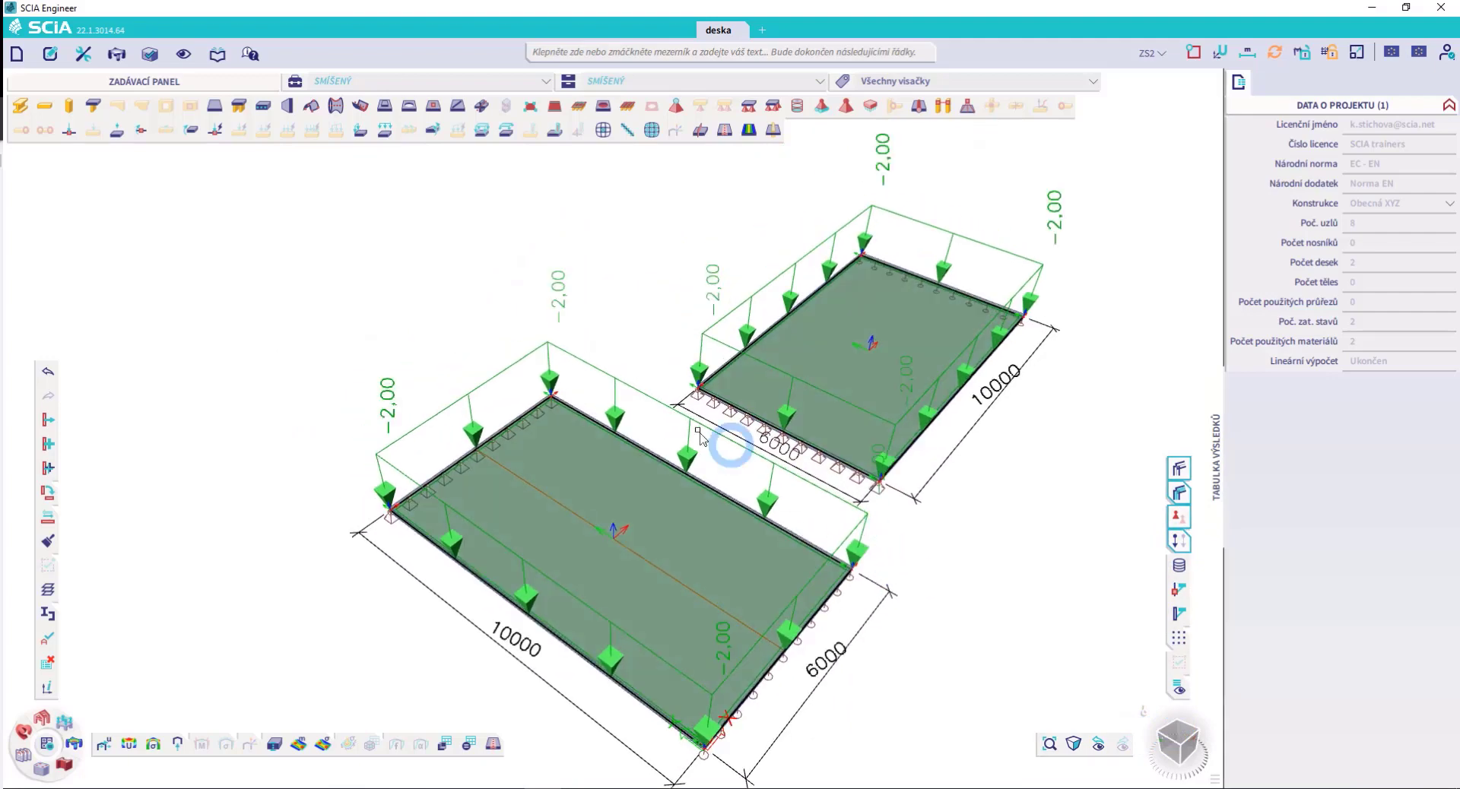
pyautogui.click(601, 327)
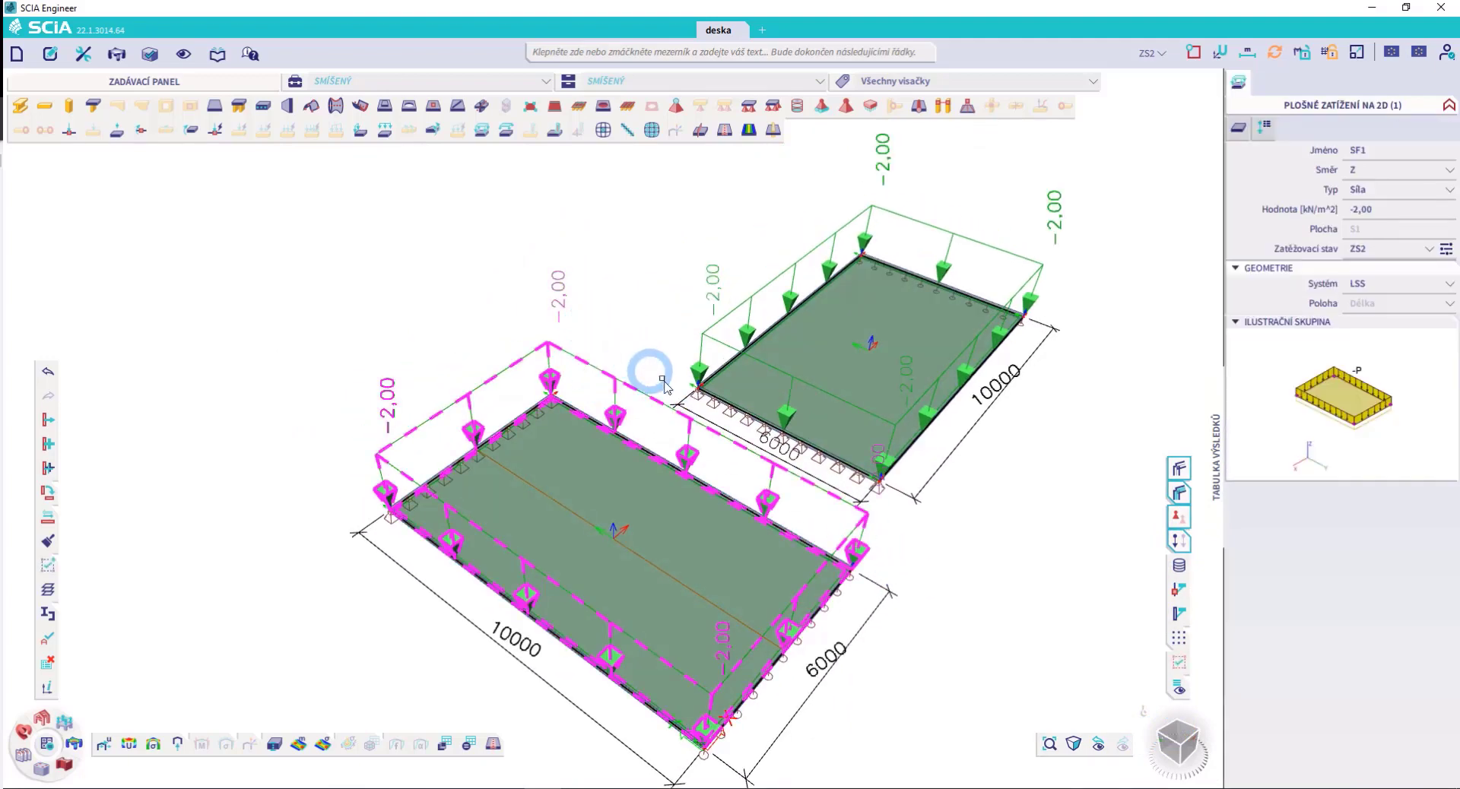
pyautogui.click(1265, 128)
pyautogui.press('Escape')
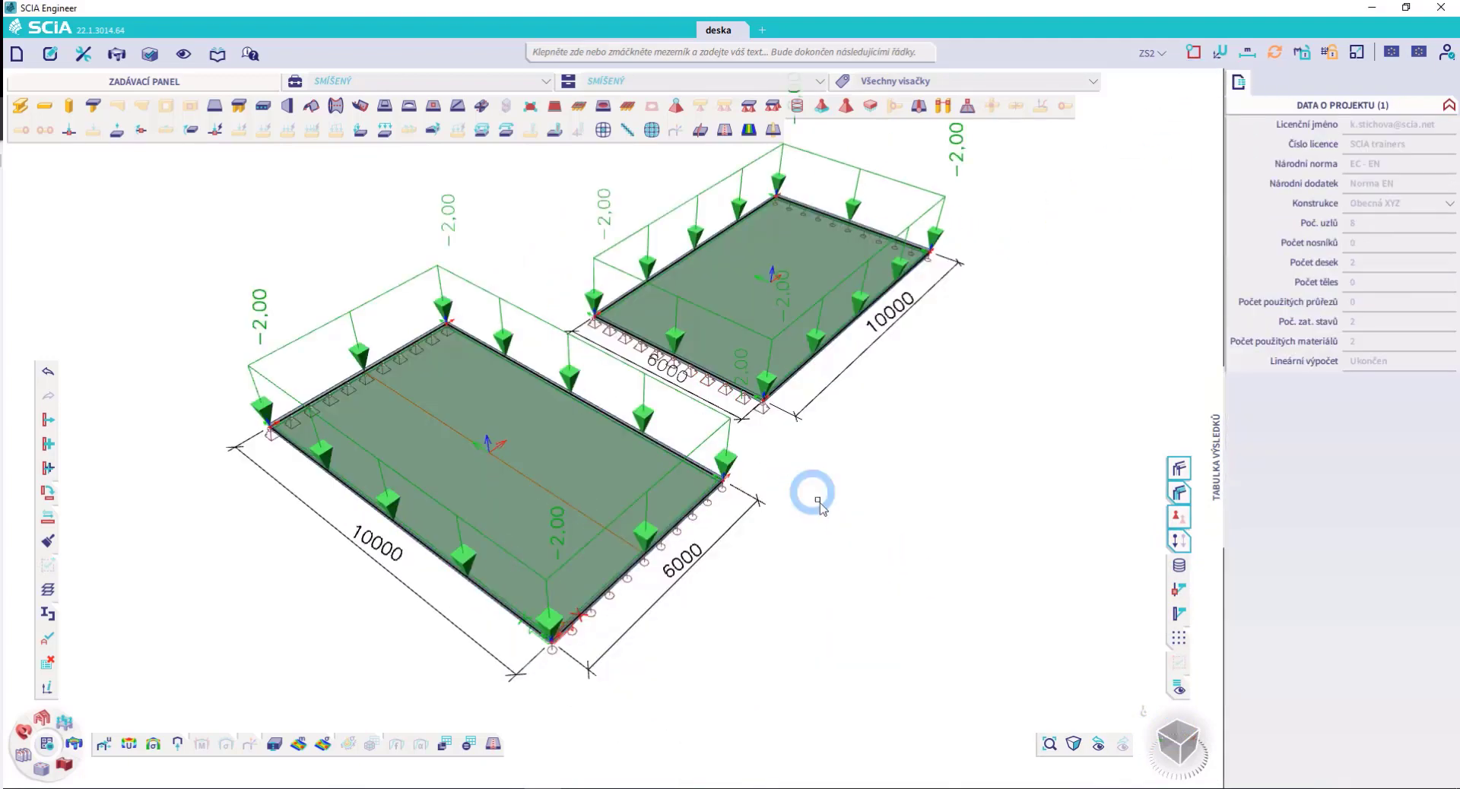
pyautogui.moveTo(814, 537); pyautogui.dragTo(783, 512, button='middle')
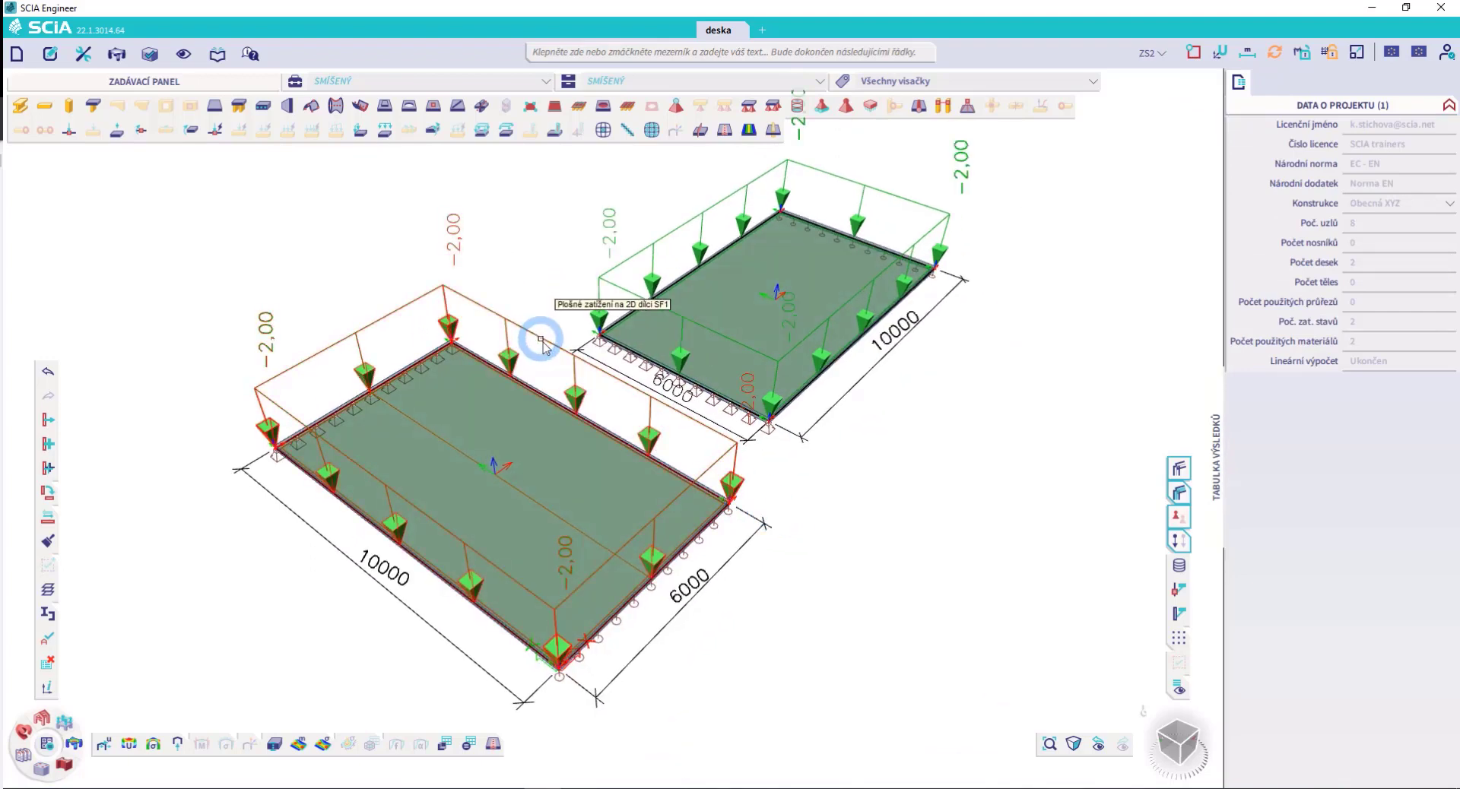
pyautogui.moveTo(572, 382); pyautogui.dragTo(600, 396, button='middle')
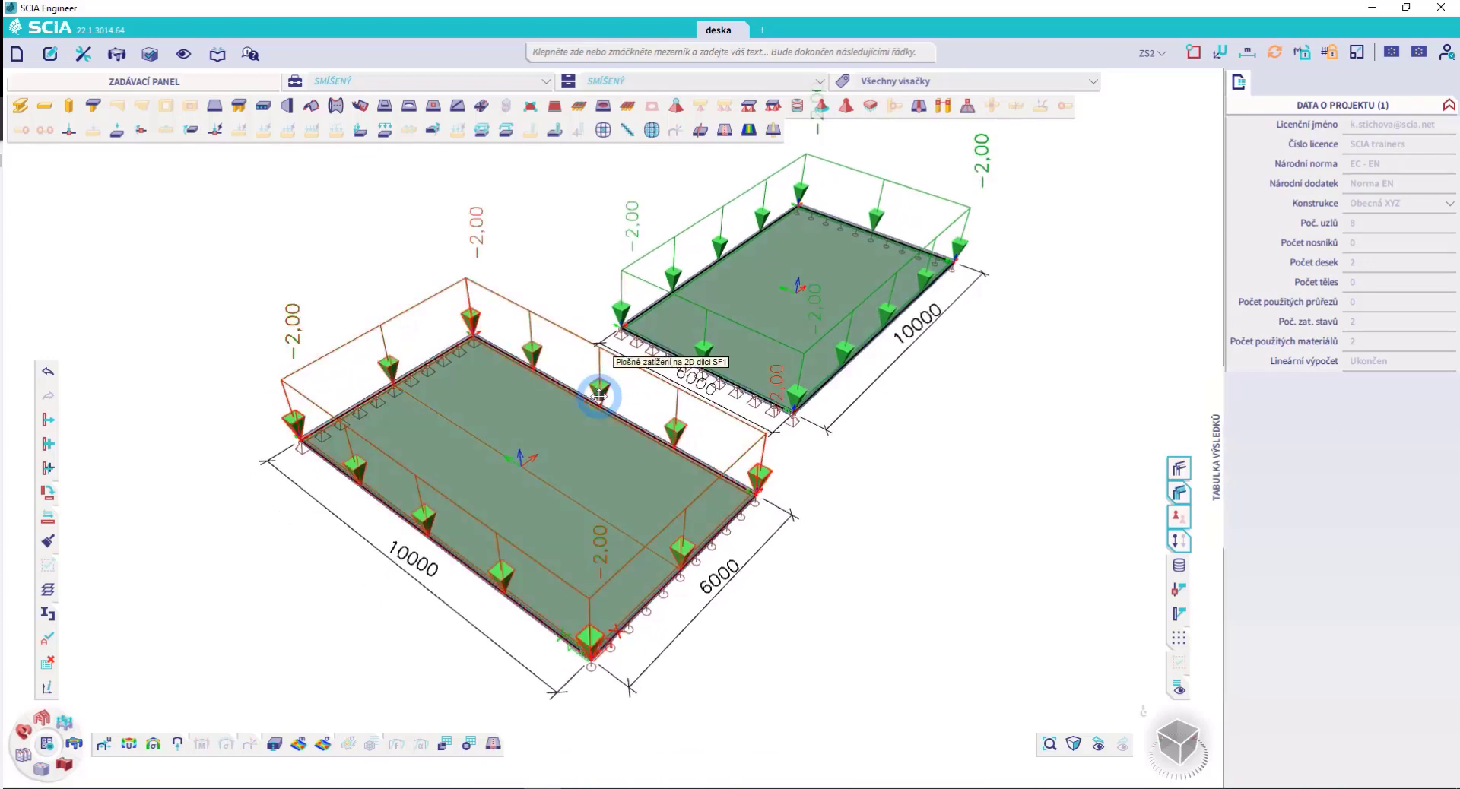
pyautogui.click(591, 414)
pyautogui.press('Escape')
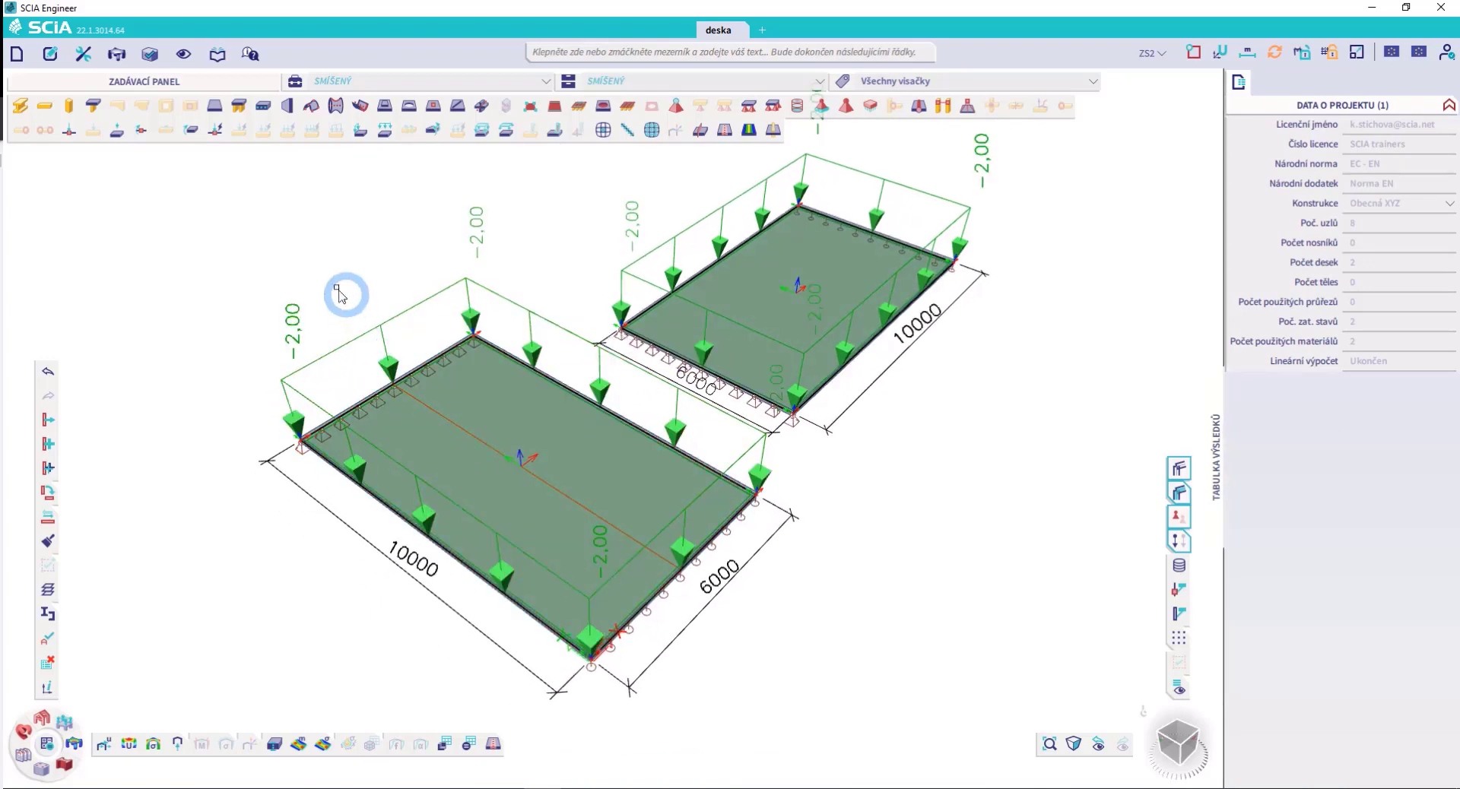
# Create a new project with concrete as the material, using C25/30 and B 500B reinforcement, and the Obecná XYZ structure type
pyautogui.click(16, 53)
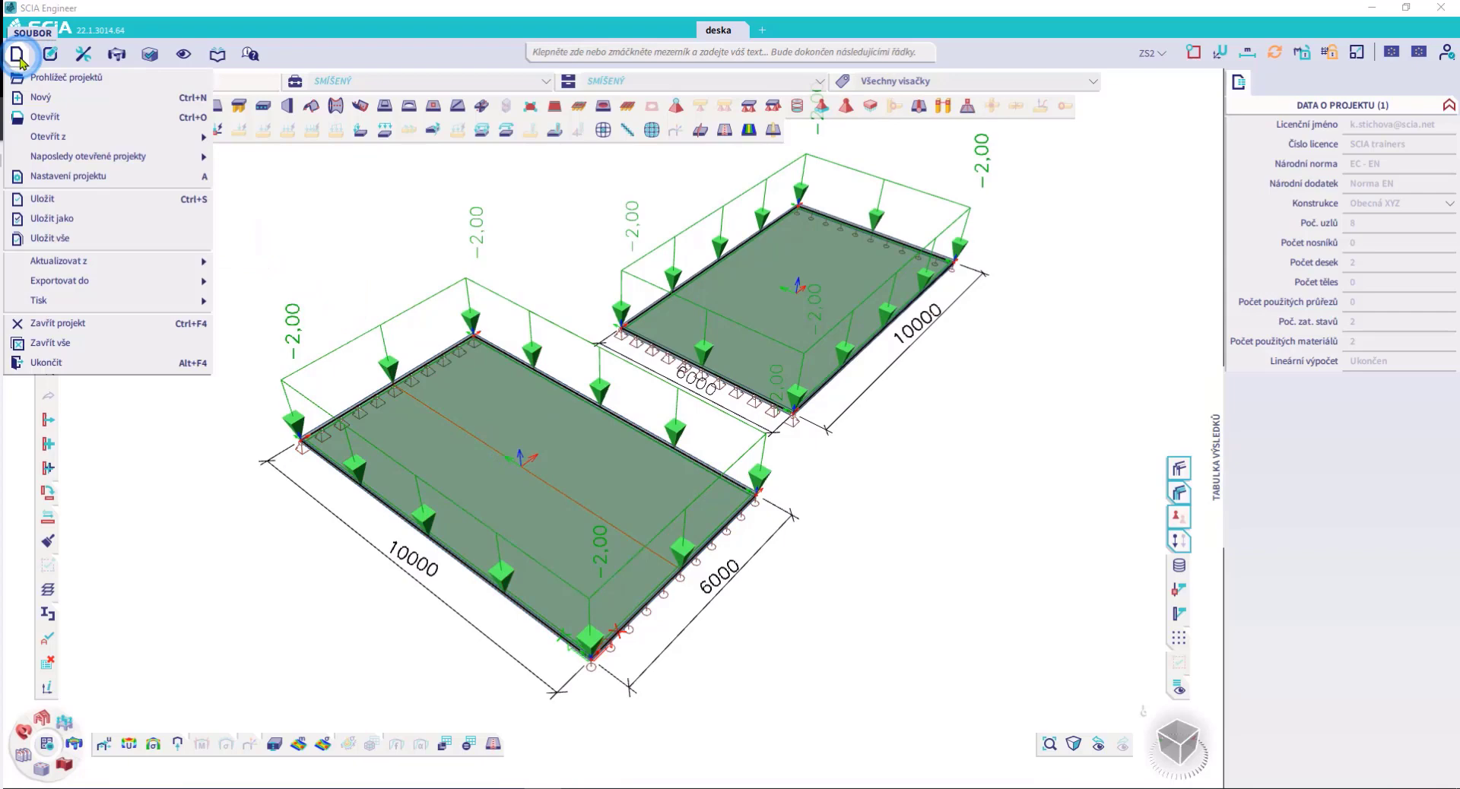
pyautogui.click(56, 99)
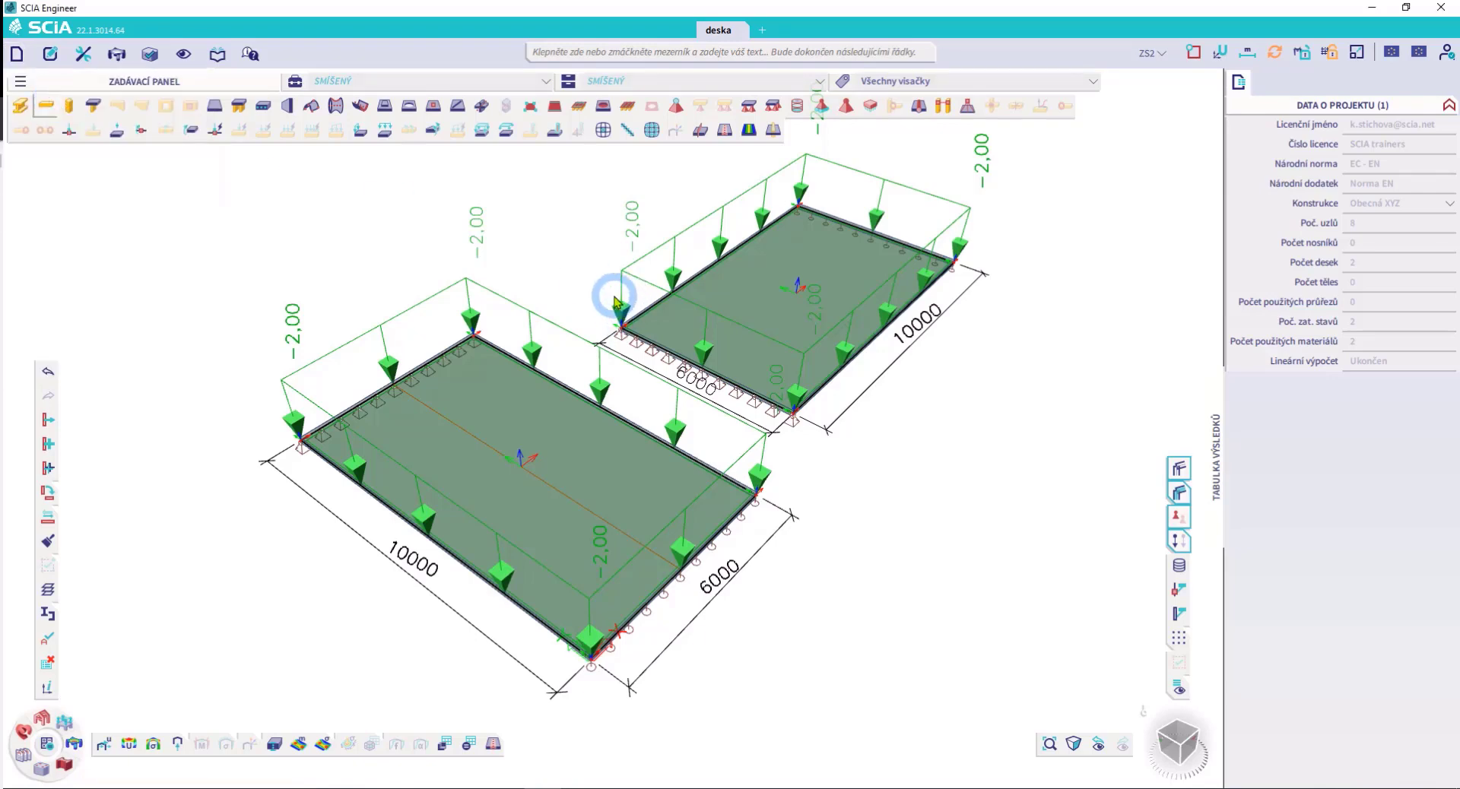
pyautogui.click(891, 284)
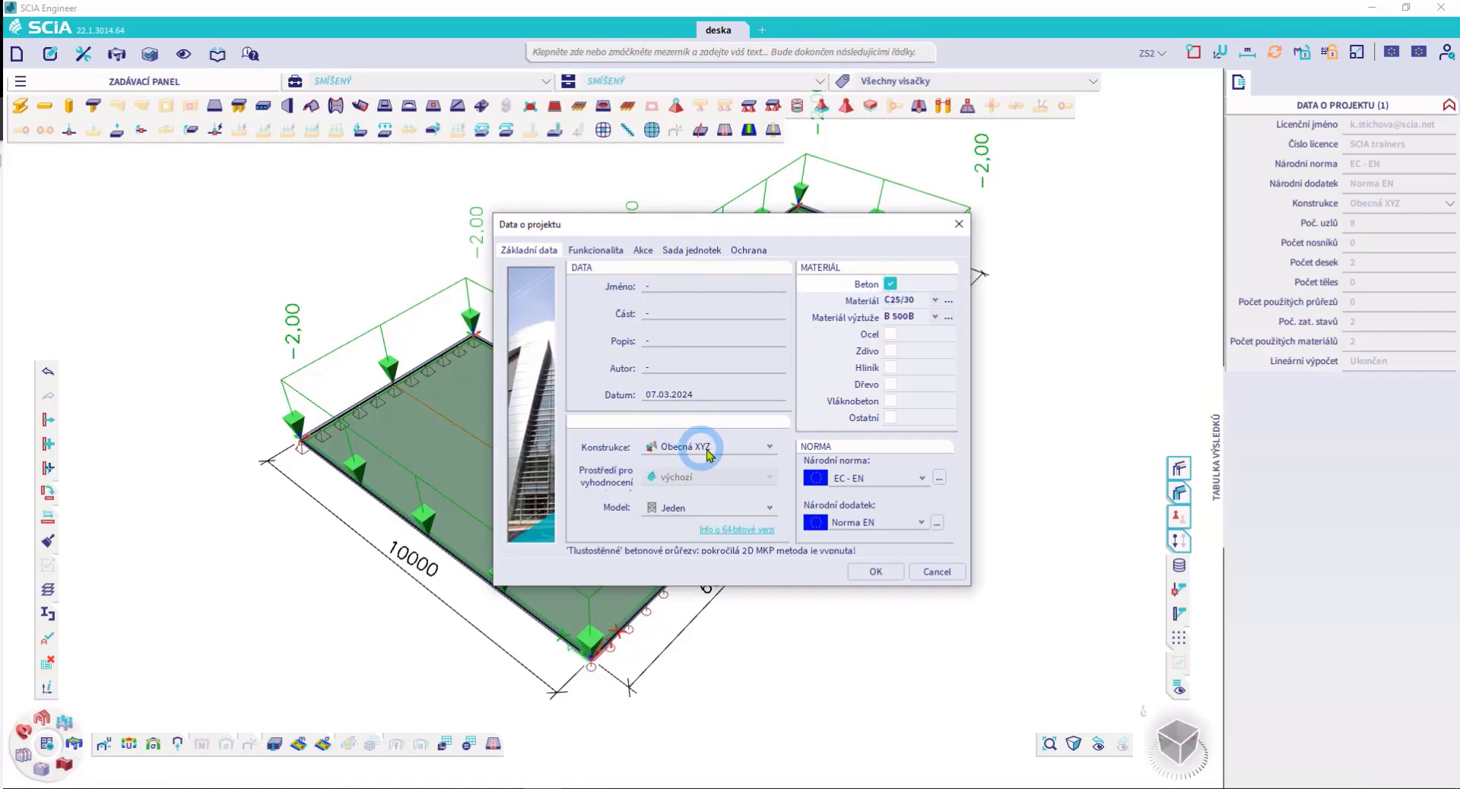
pyautogui.click(877, 573)
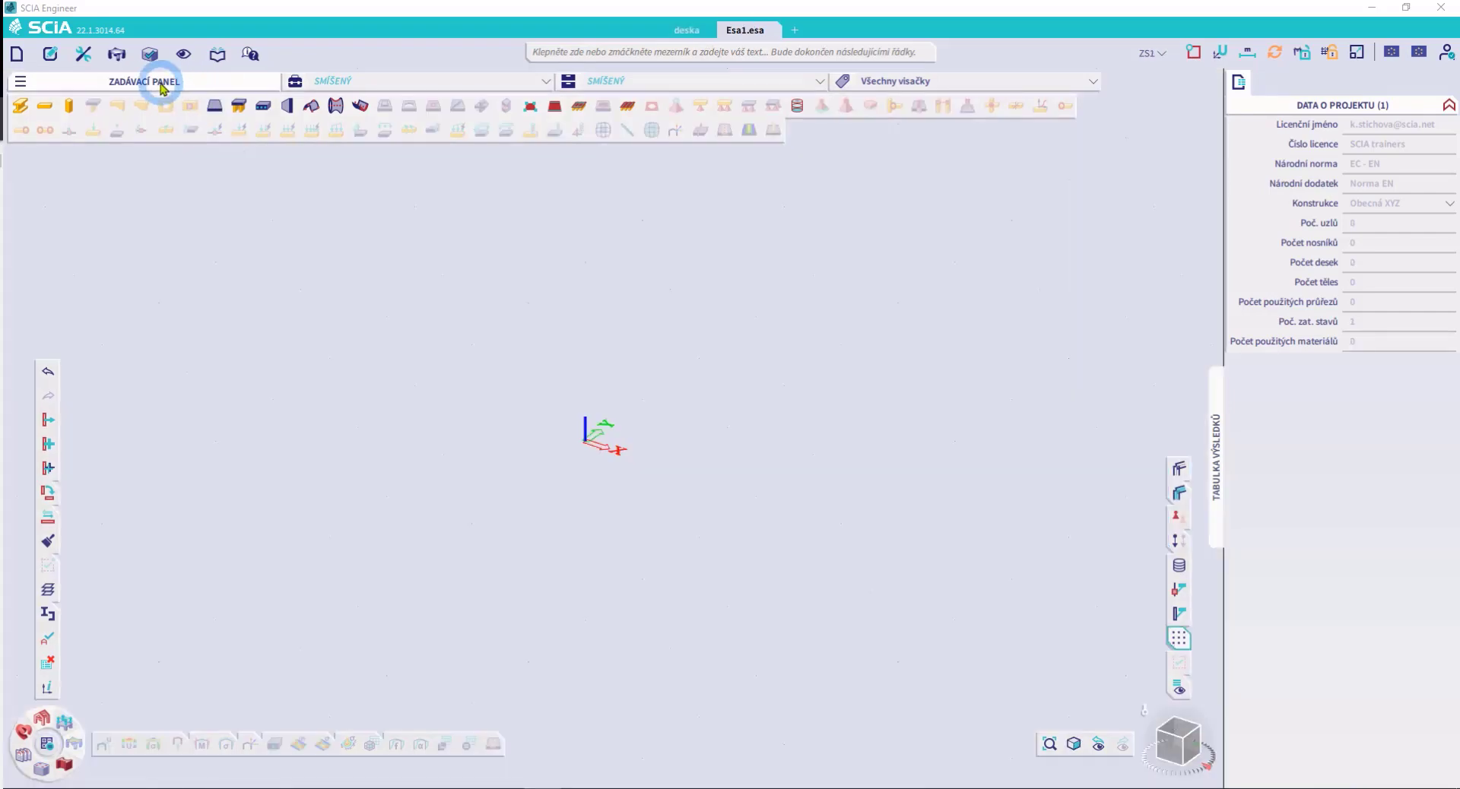
# Define the properties of a new slab as C25/30 concrete with a thickness of 200 mm
pyautogui.click(215, 110)
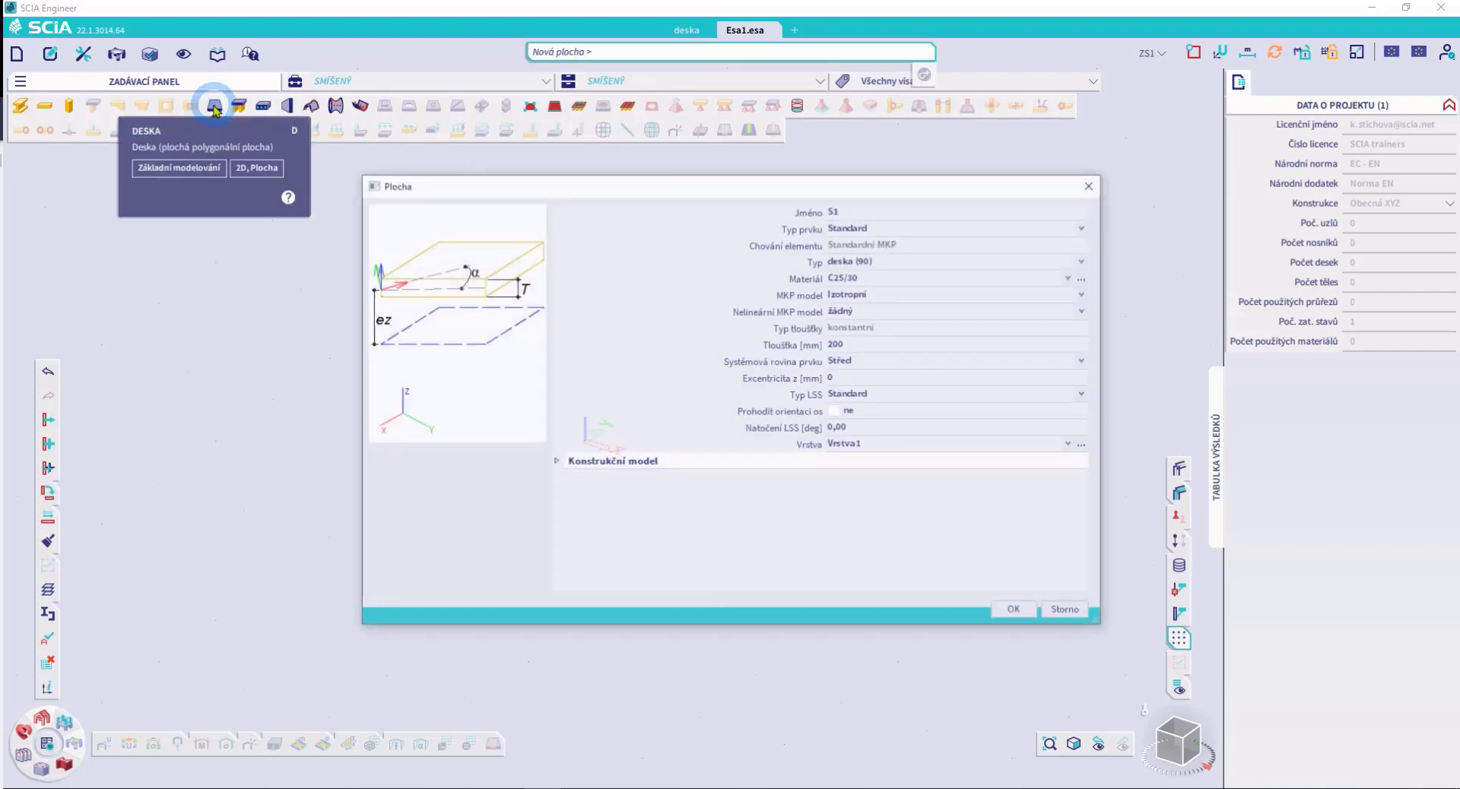
pyautogui.click(846, 273)
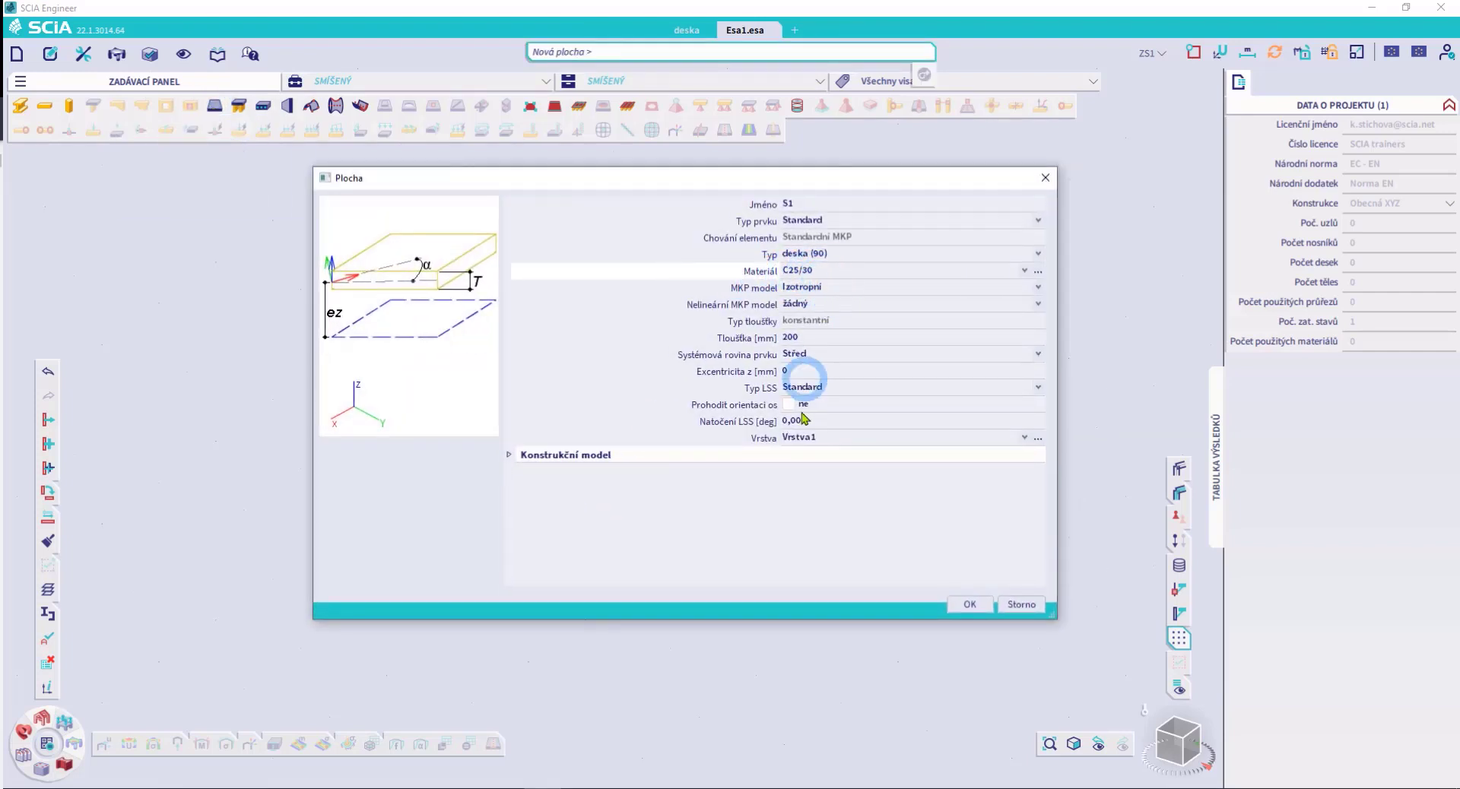
pyautogui.click(804, 339)
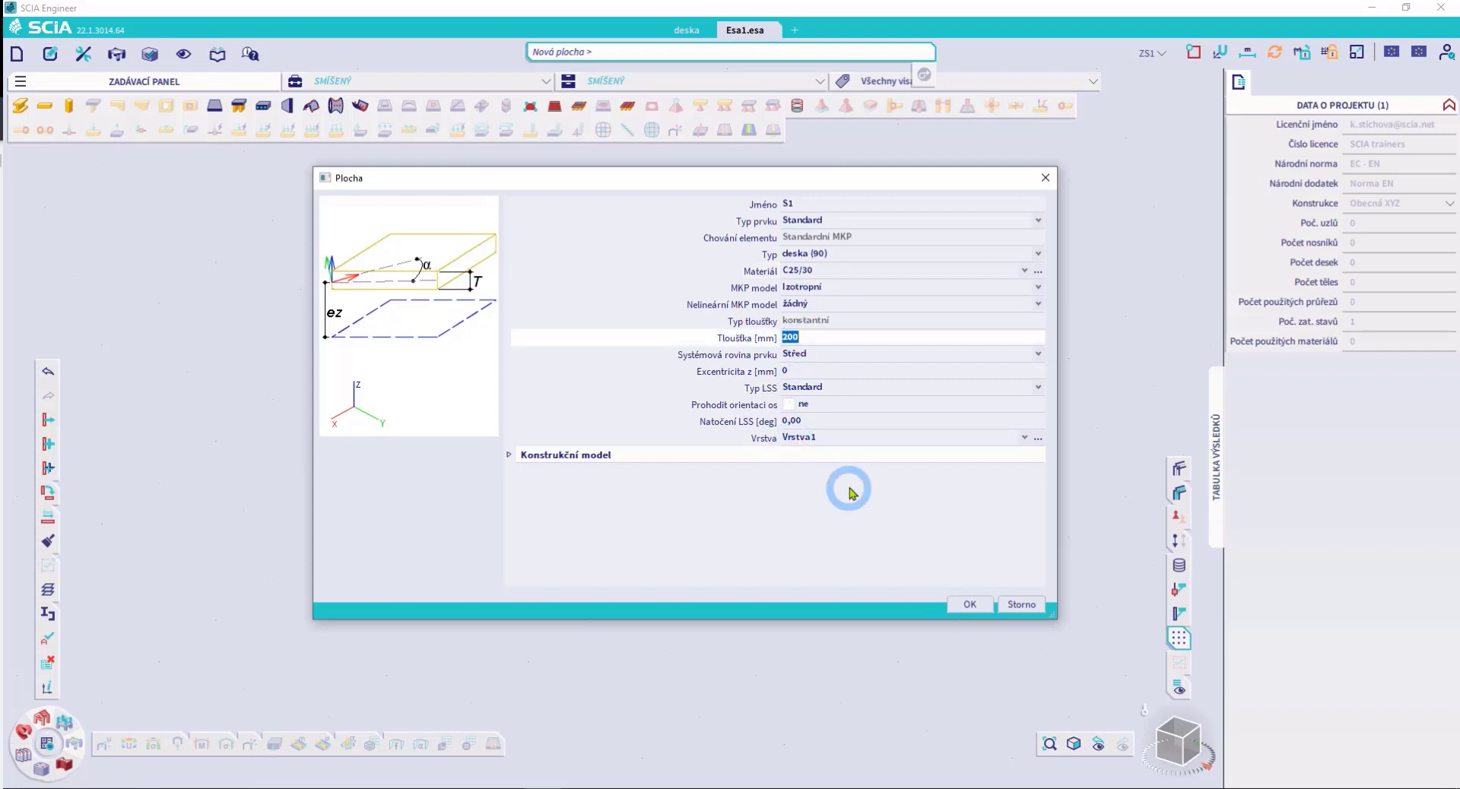
pyautogui.click(975, 604)
# Draw the slab as a rectangle from the origin 0;0;0 to the end point 6 10 0
pyautogui.scroll(3, 651, 443)
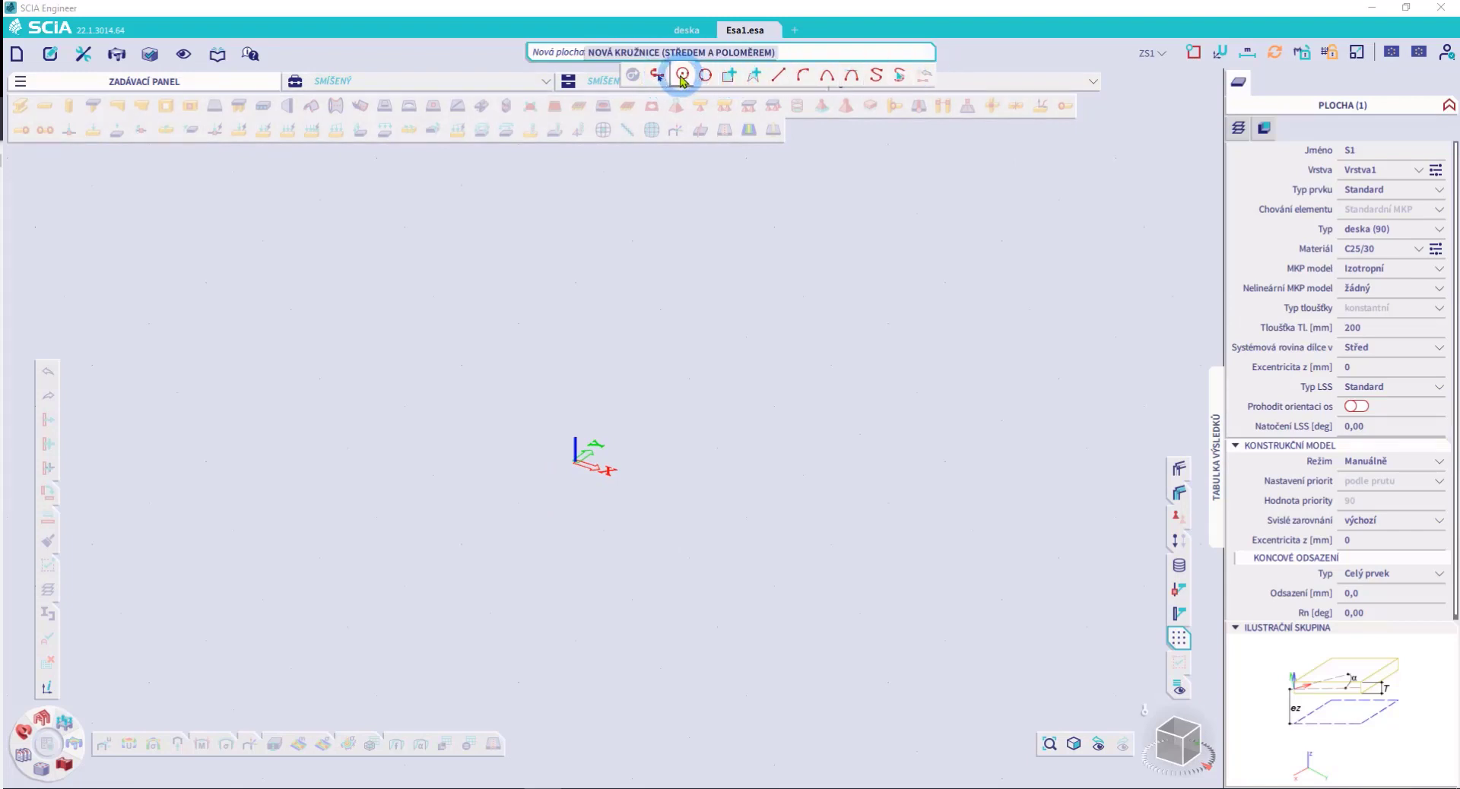
pyautogui.click(732, 79)
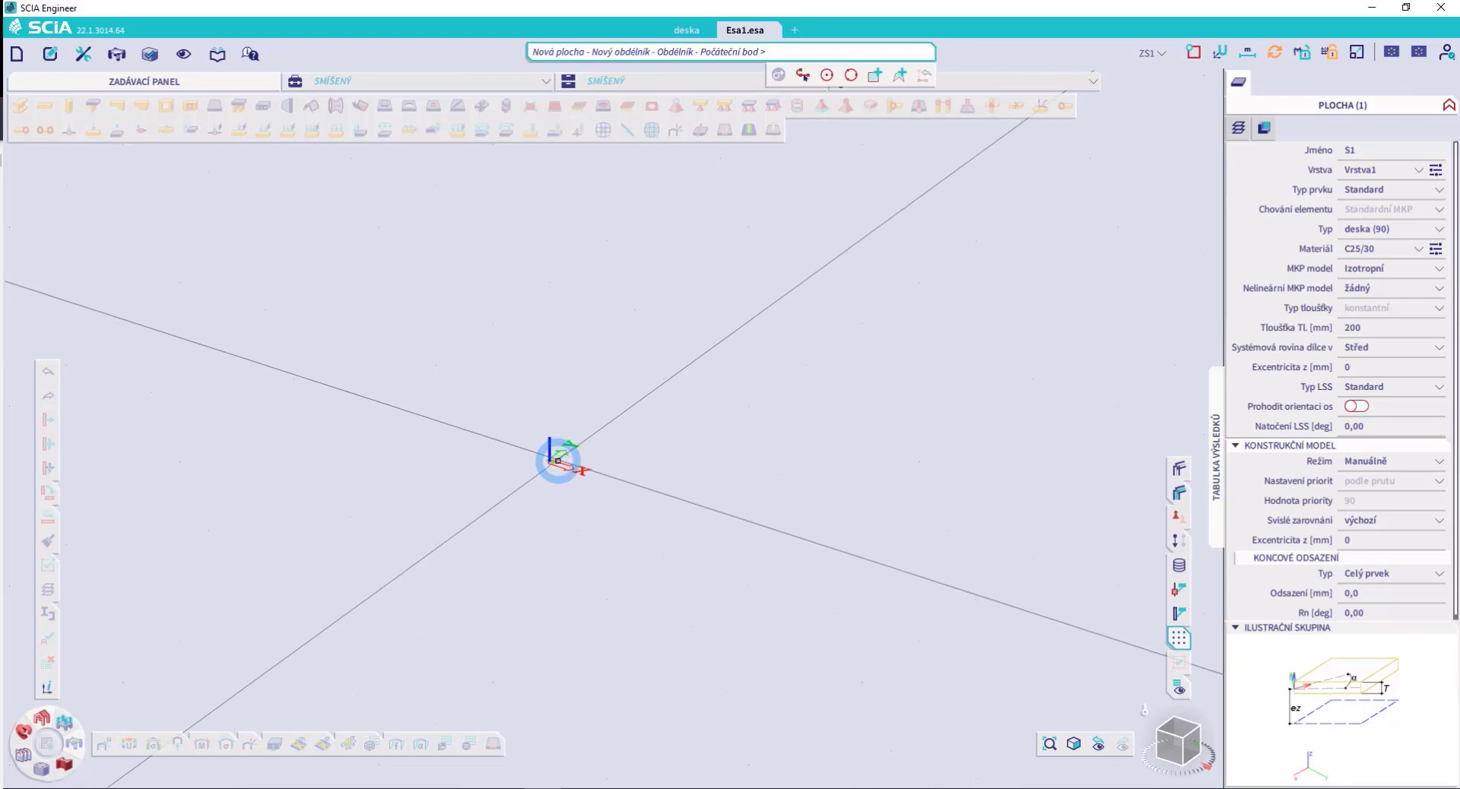
pyautogui.write('0;0;0')
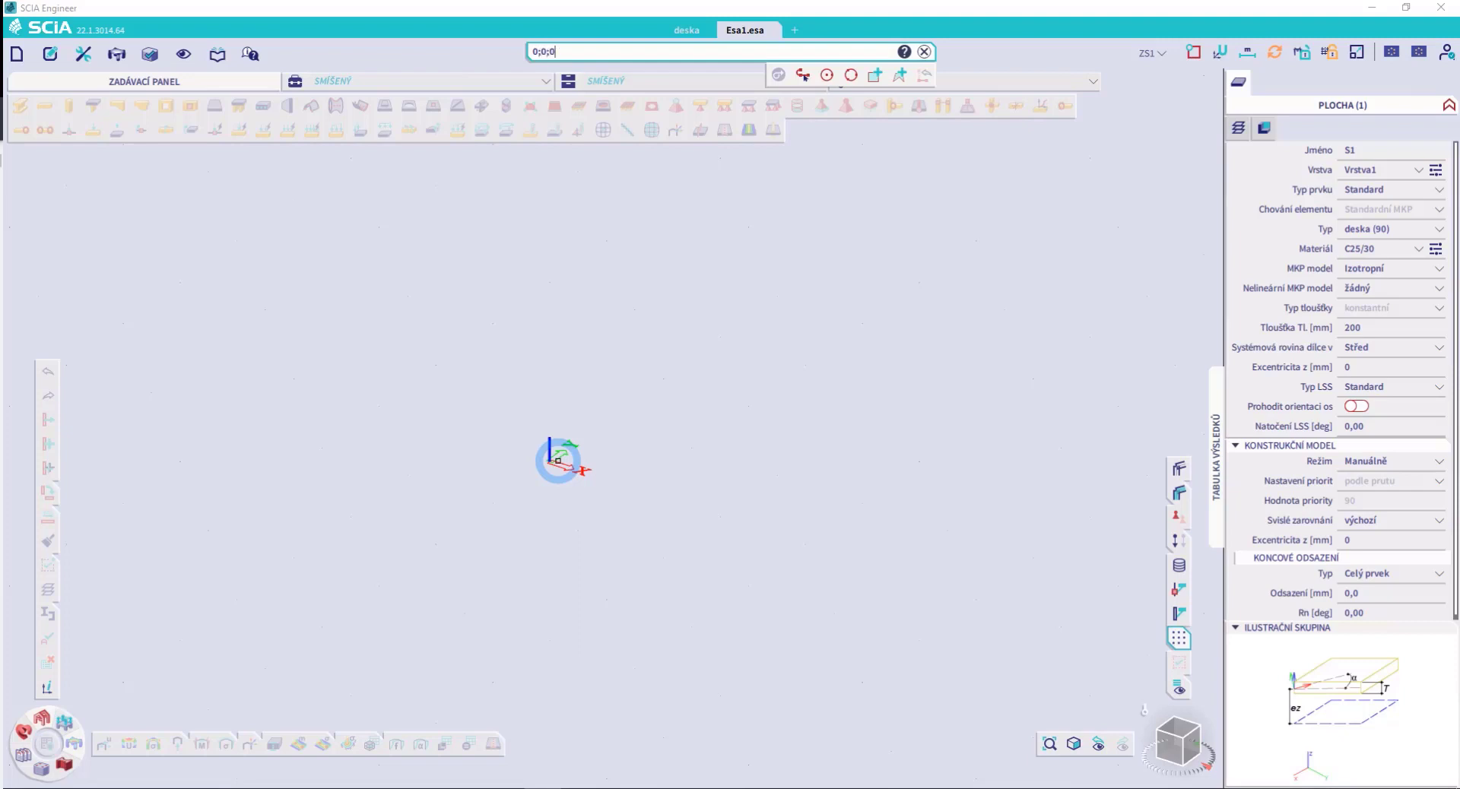
pyautogui.hotkey('ctrl', 's')
pyautogui.press('Return')
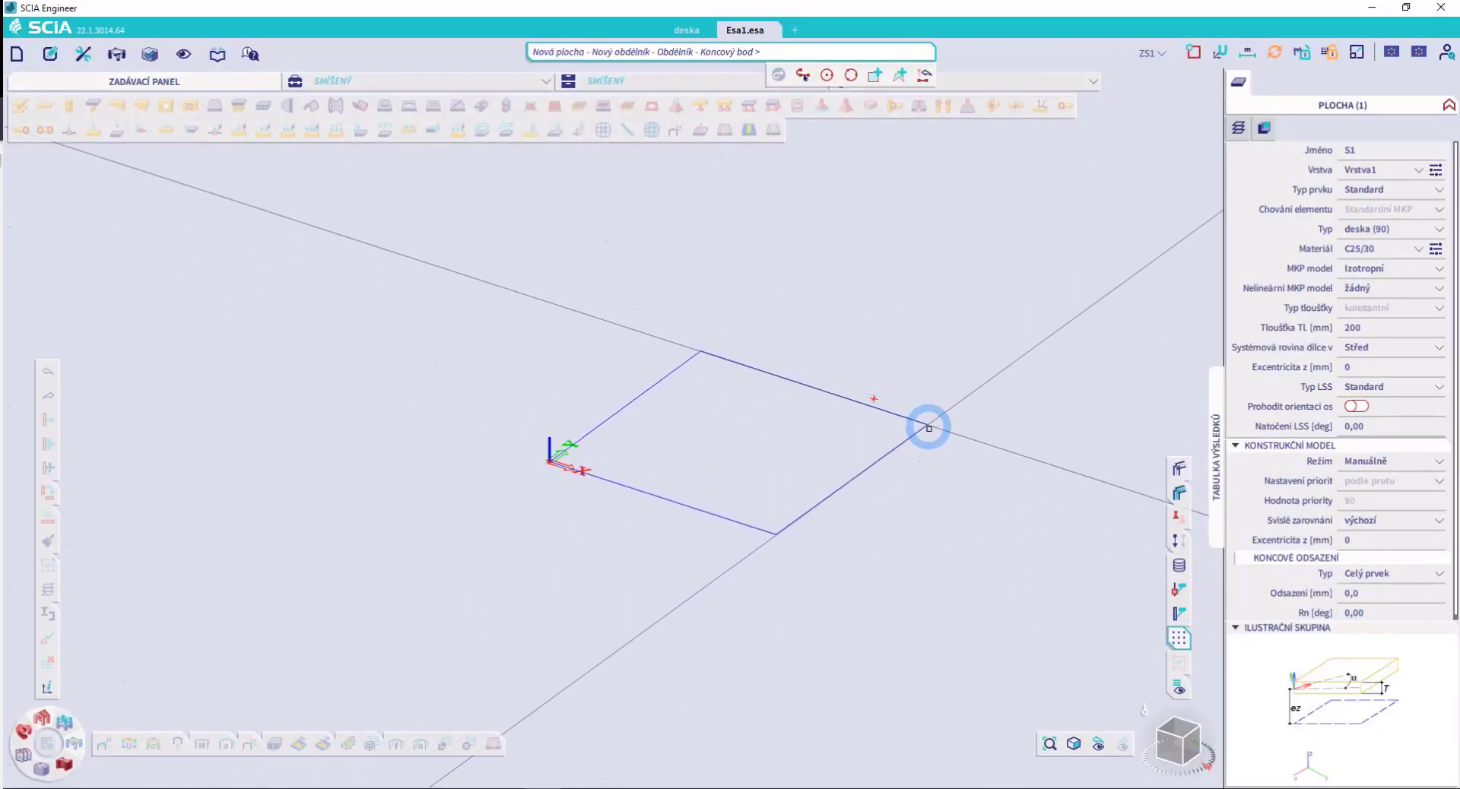
pyautogui.write('6 10 0')
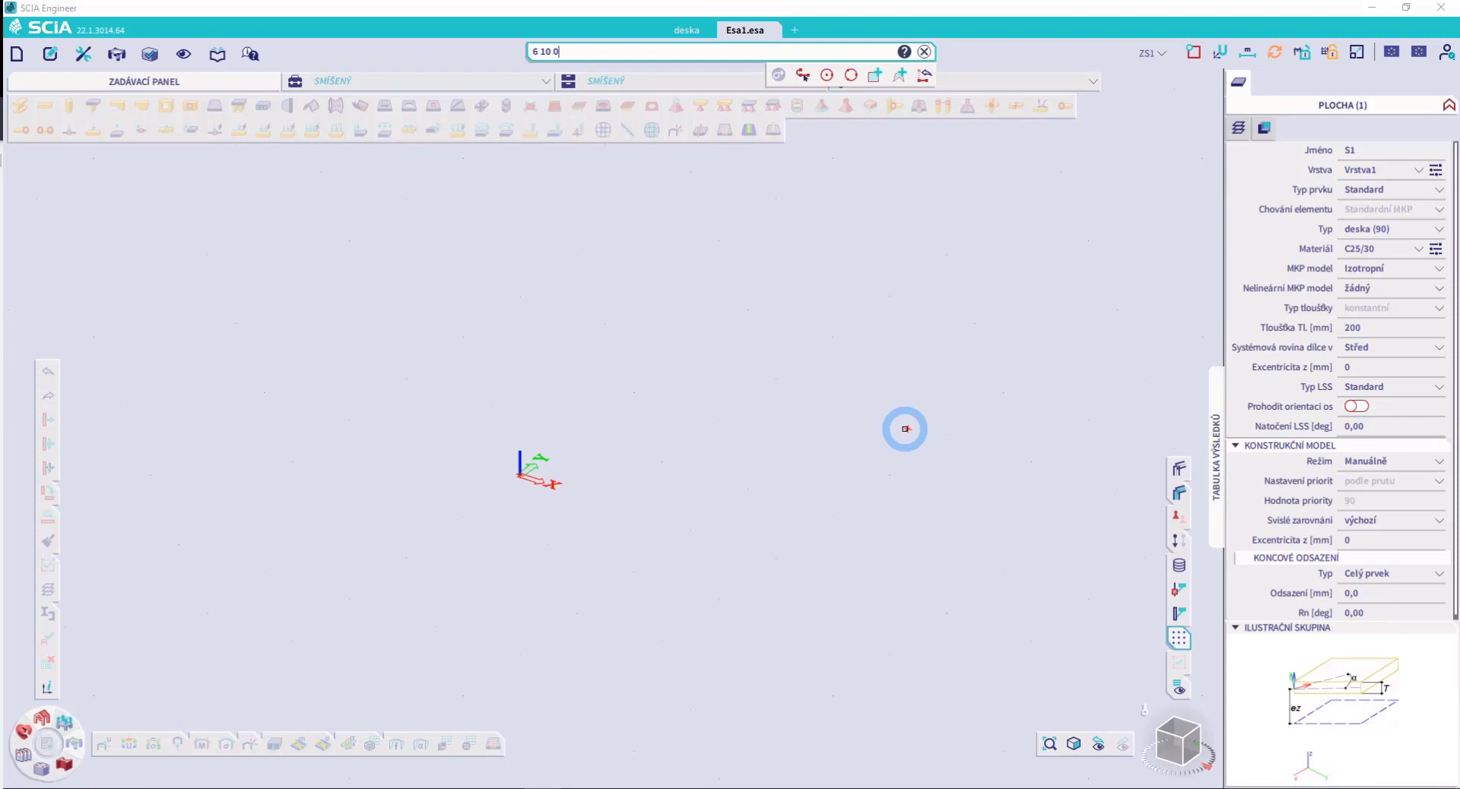
pyautogui.press('Return')
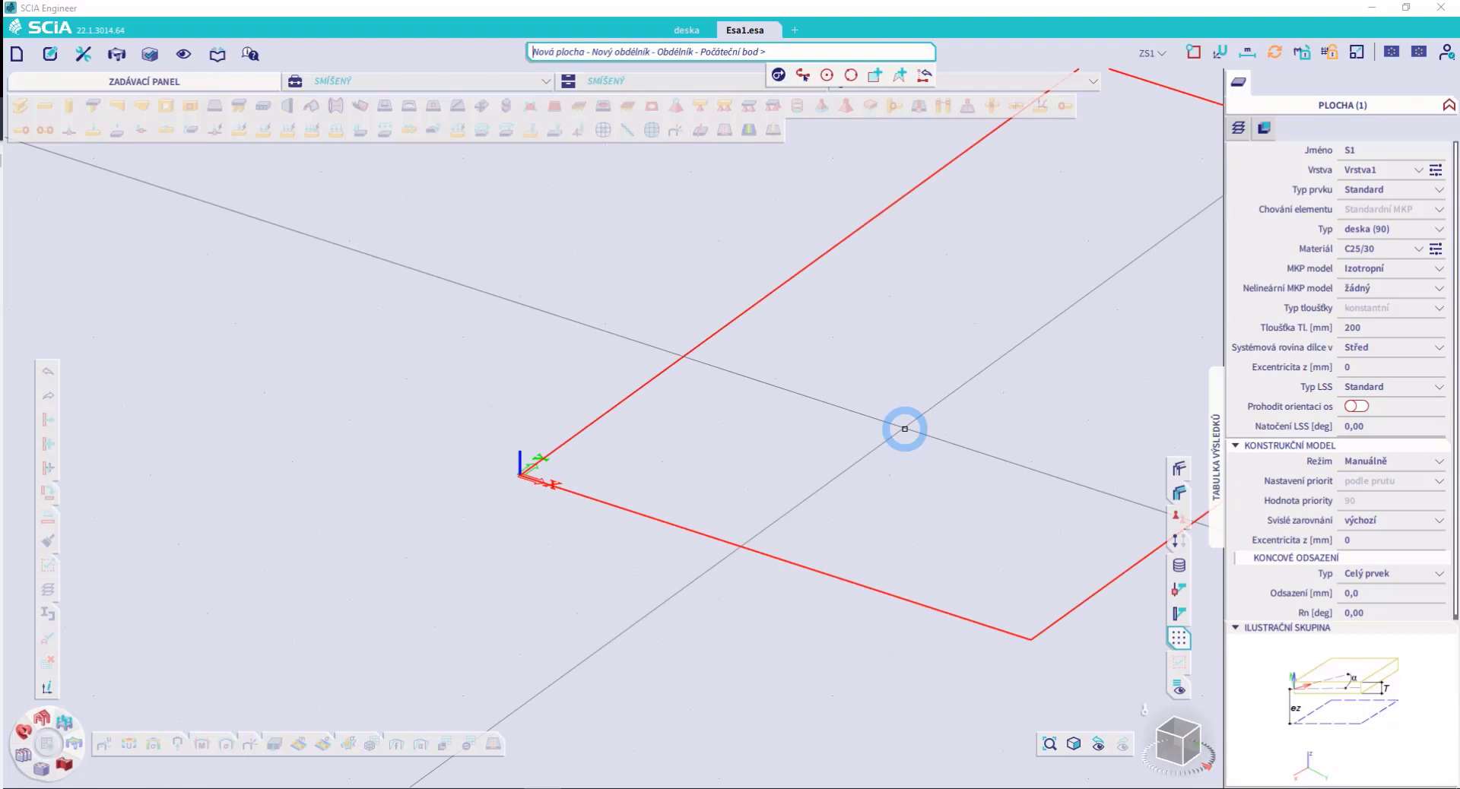
pyautogui.scroll(-2, 840, 406)
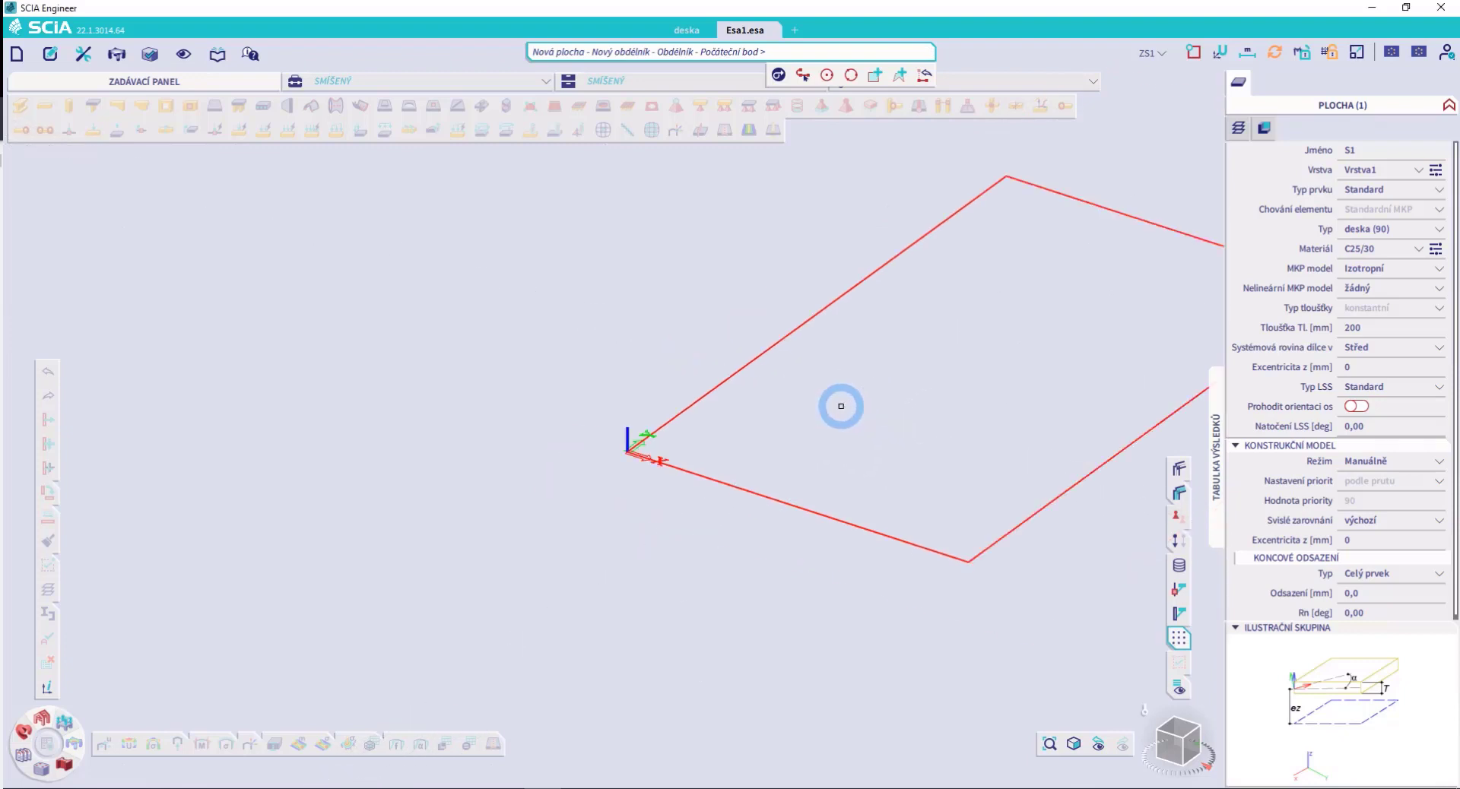
pyautogui.moveTo(945, 401); pyautogui.dragTo(708, 437, button='middle')
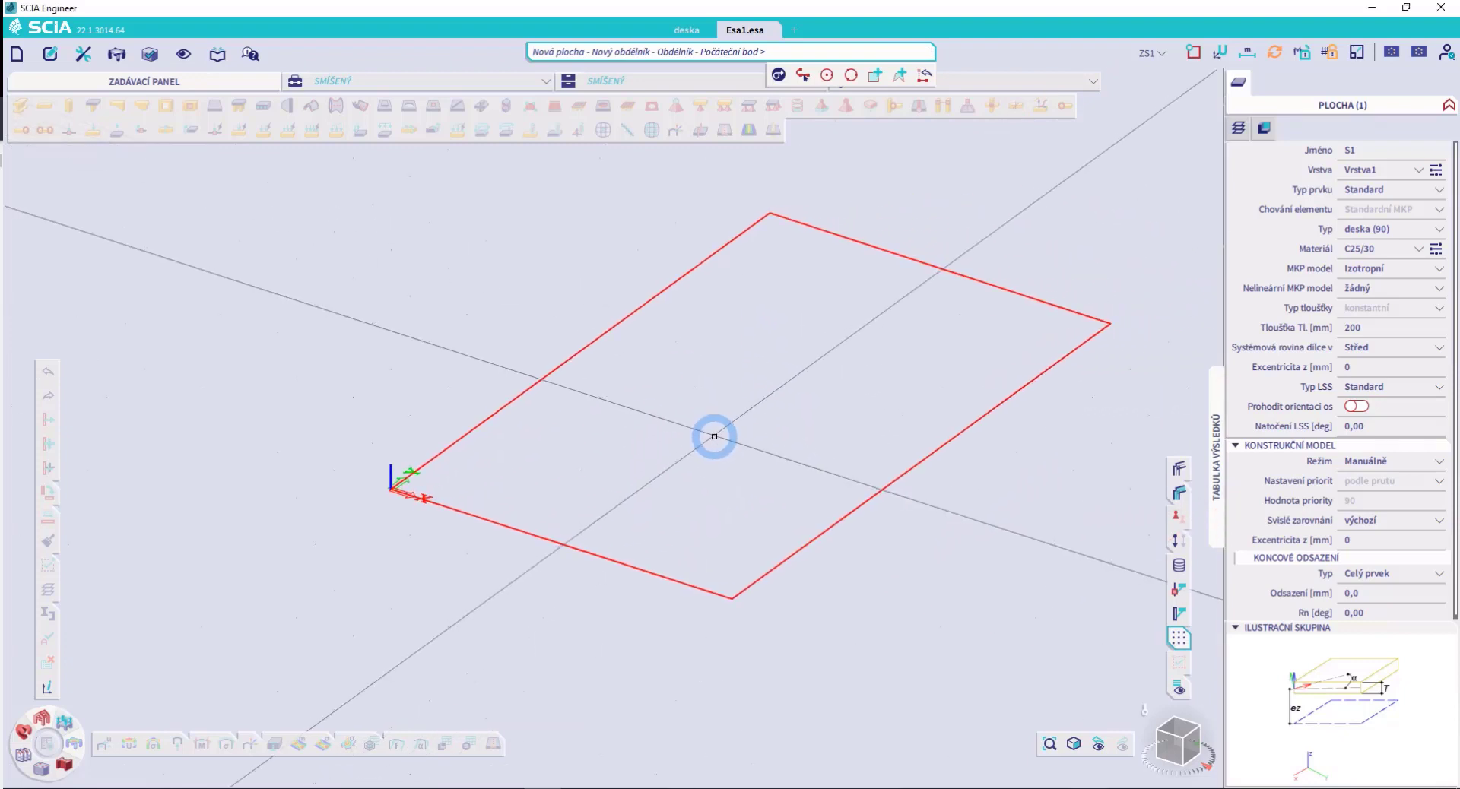
pyautogui.press('Escape')
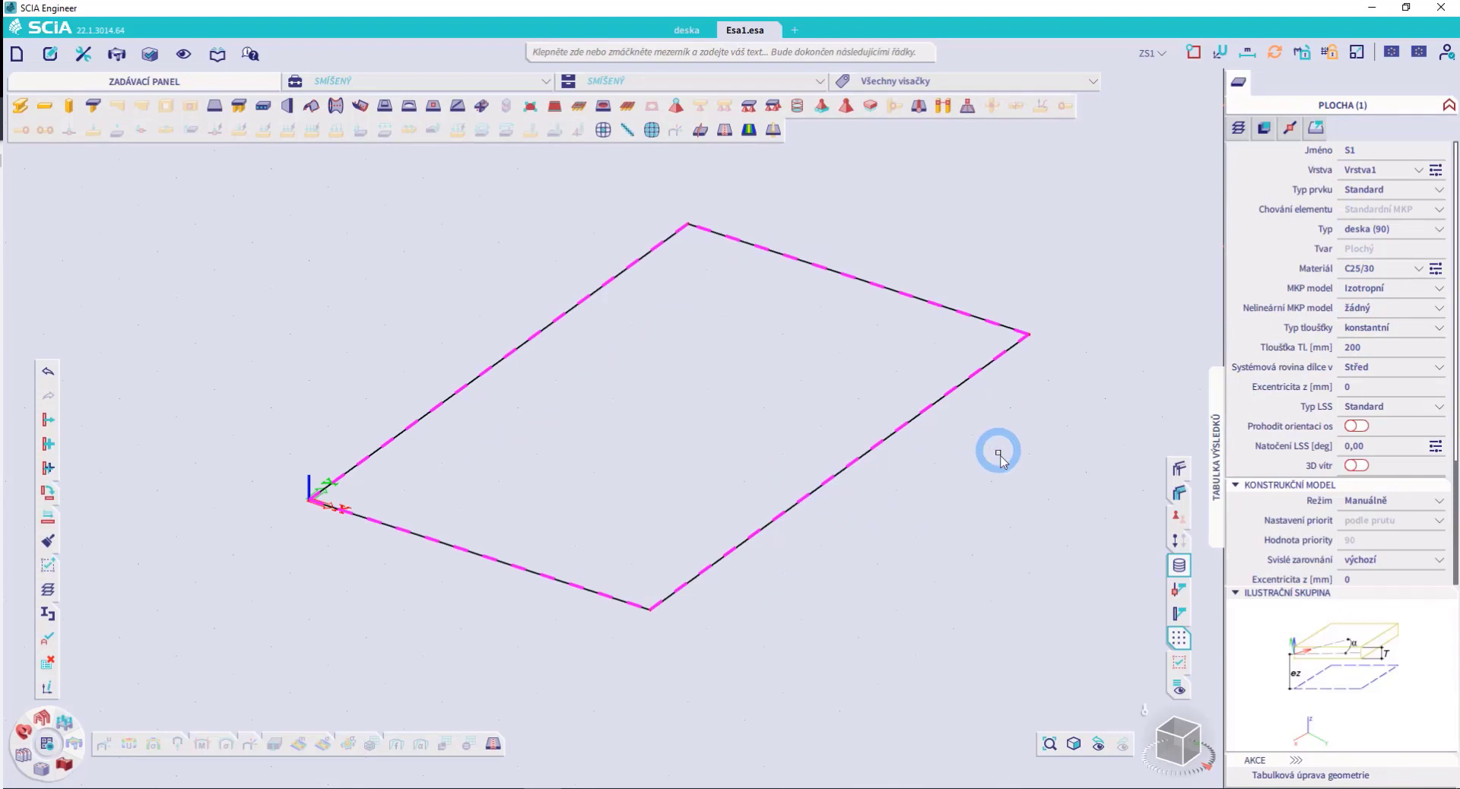
# Show the slab with its thickness in the model view and clear the selection
pyautogui.click(1178, 468)
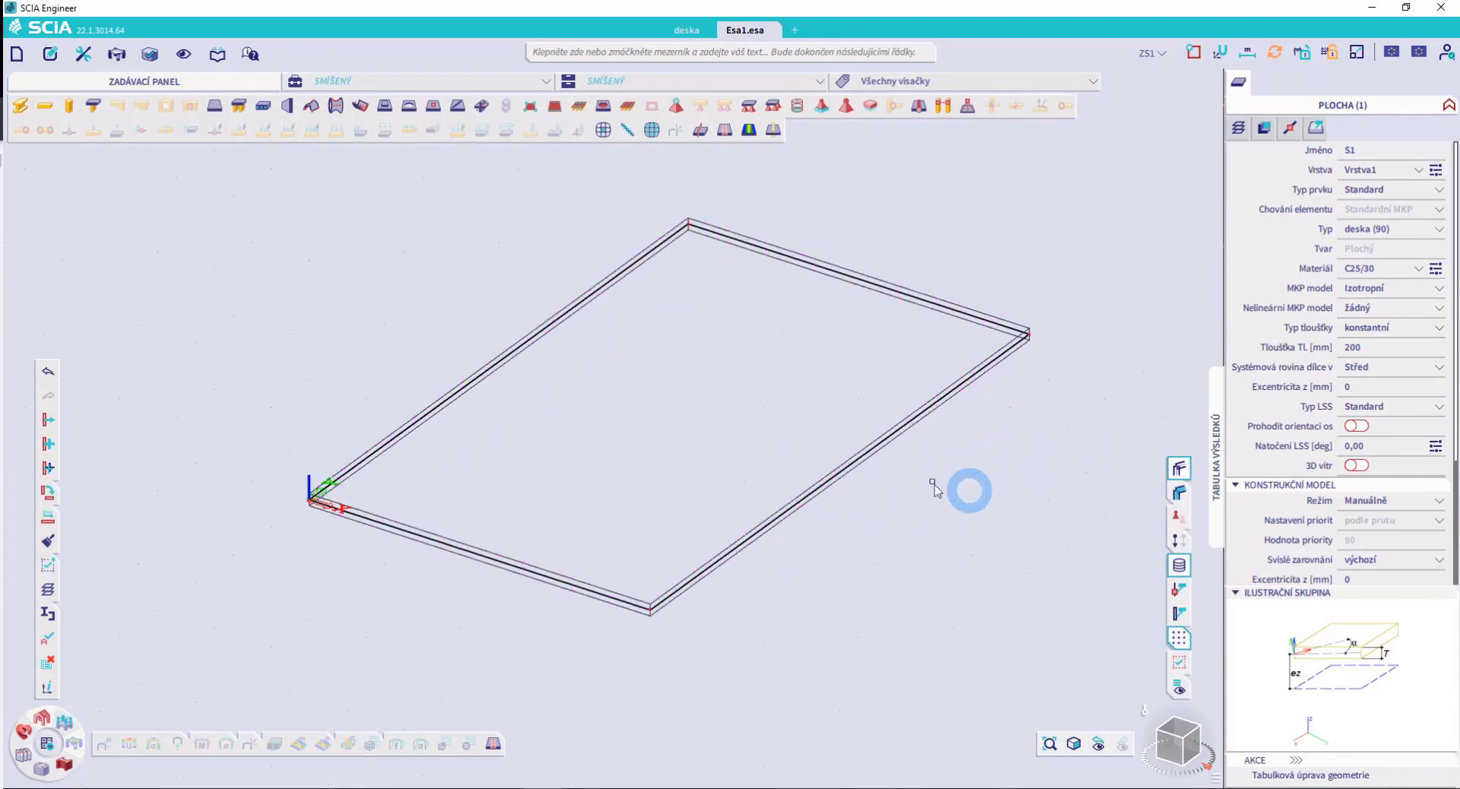
pyautogui.press('Escape')
pyautogui.scroll(-2, 752, 424)
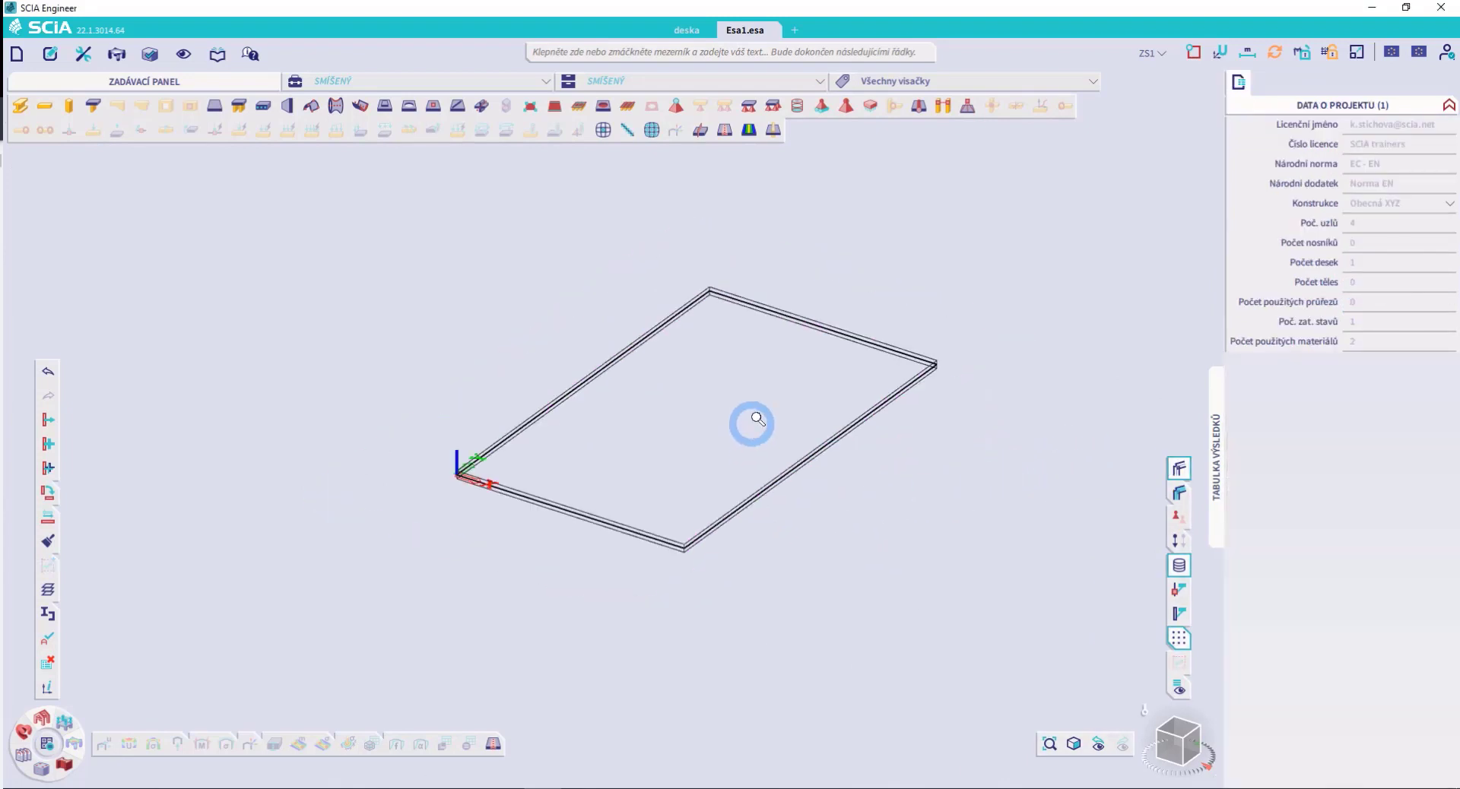
pyautogui.moveTo(758, 418); pyautogui.dragTo(713, 422, button='middle')
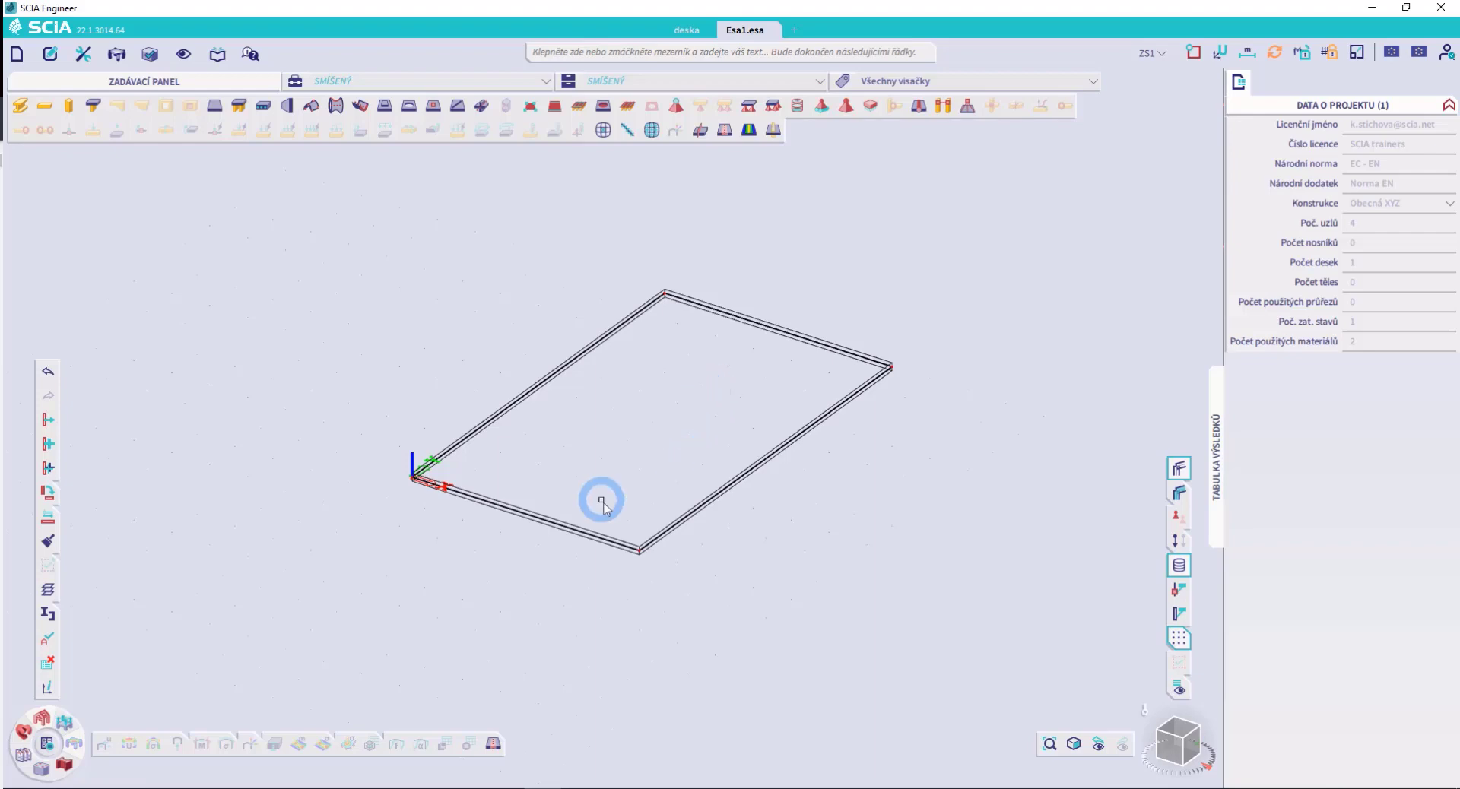
pyautogui.moveTo(833, 515); pyautogui.dragTo(761, 493, button='middle')
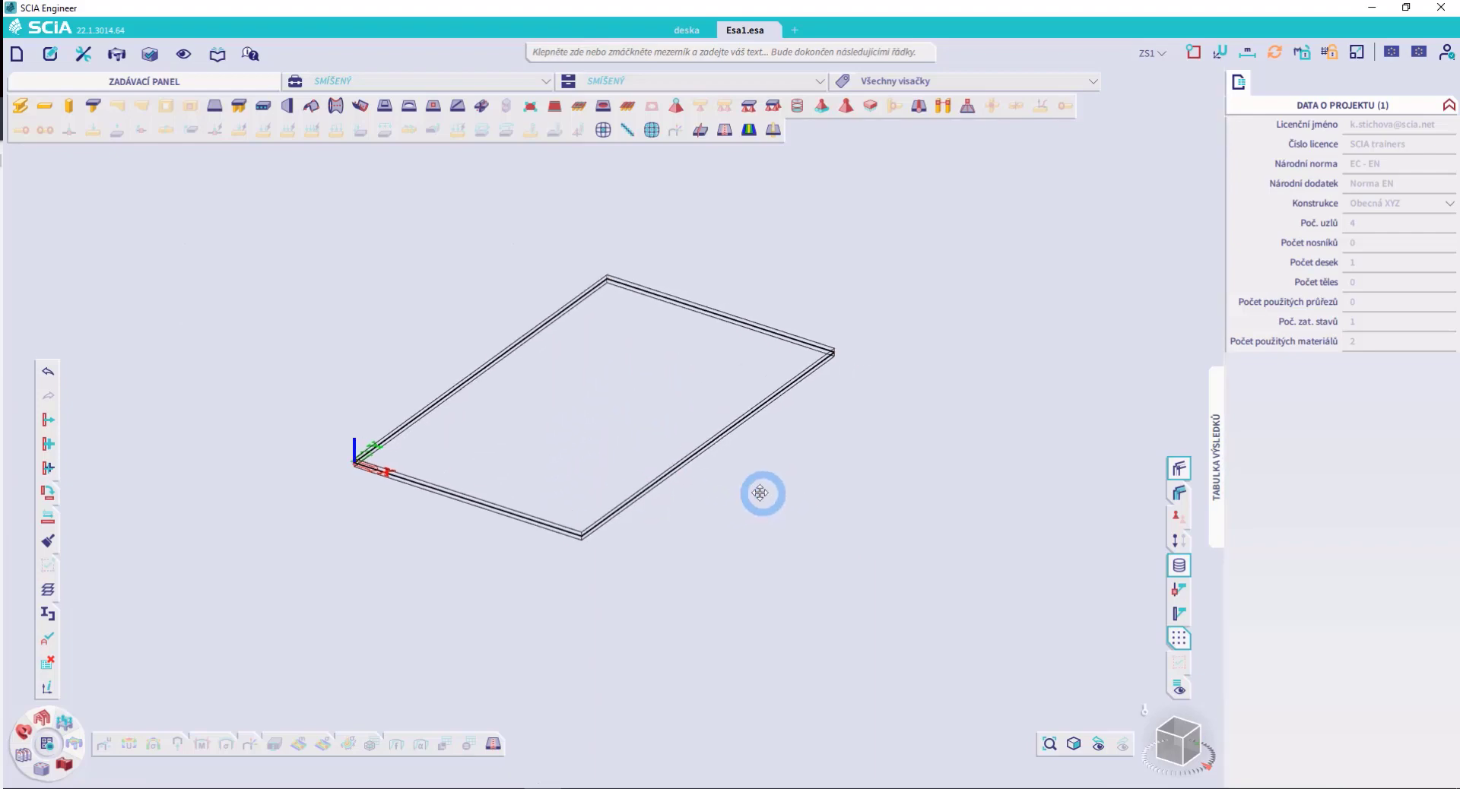
pyautogui.click(216, 107)
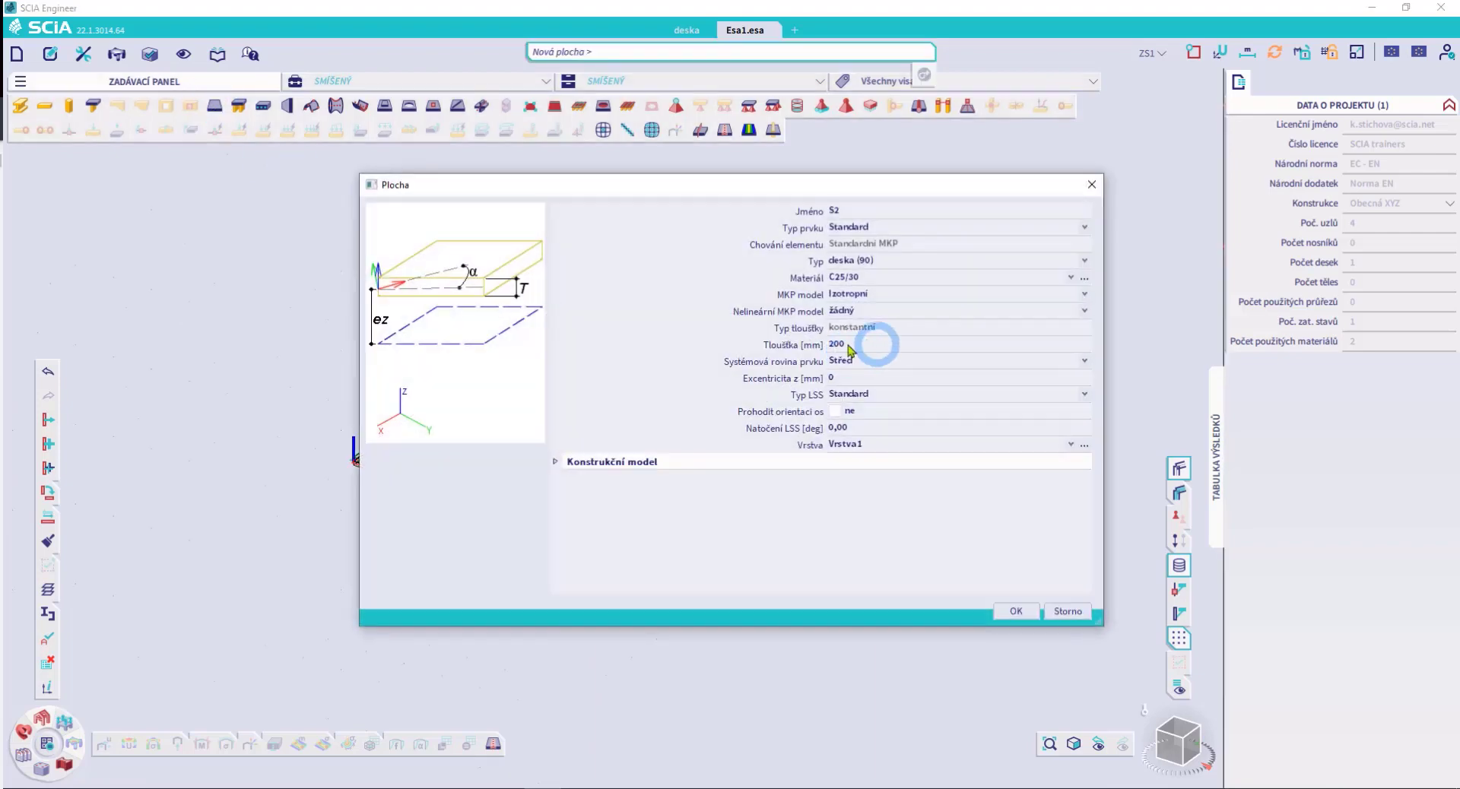
pyautogui.click(1016, 613)
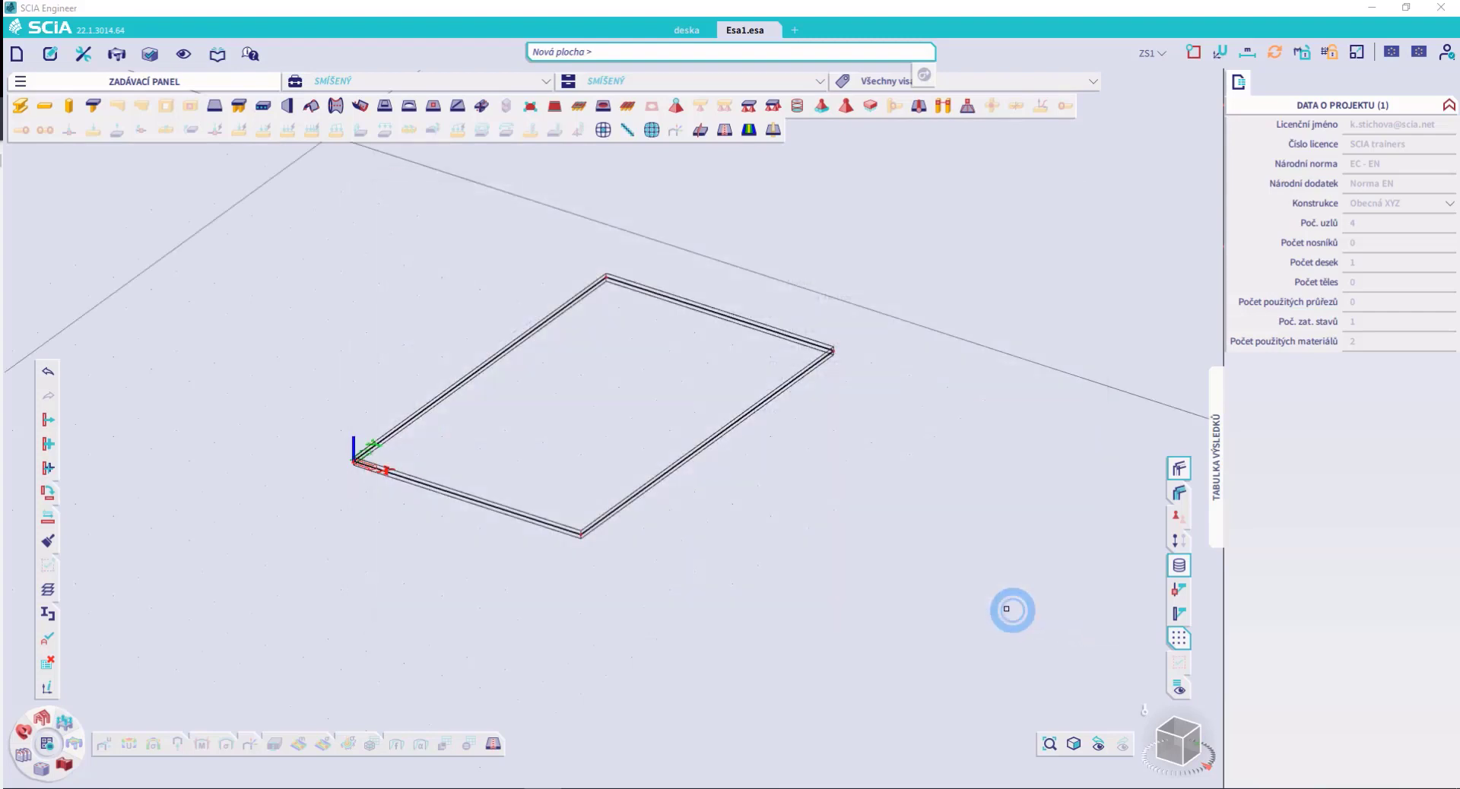
pyautogui.click(731, 76)
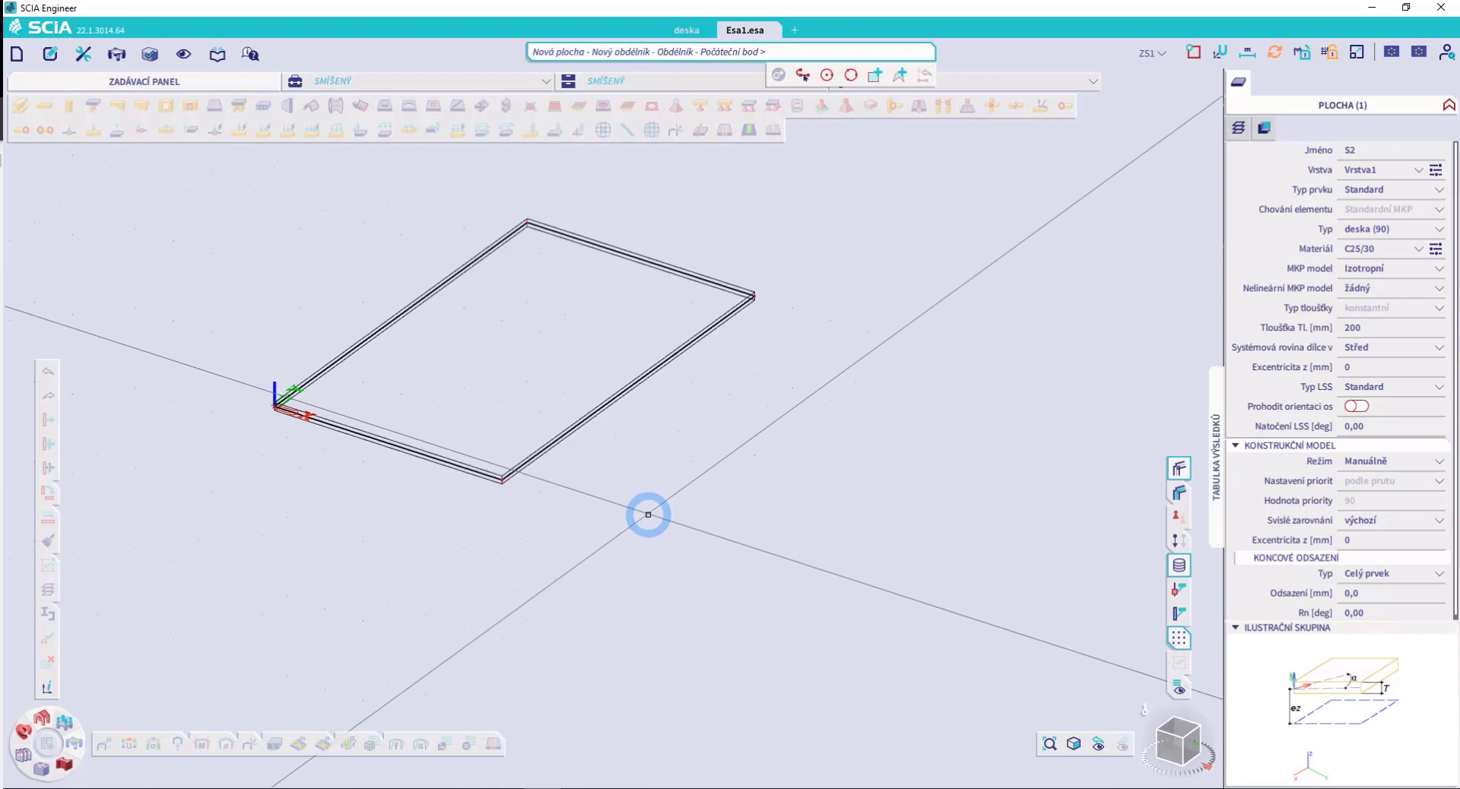
pyautogui.click(648, 513)
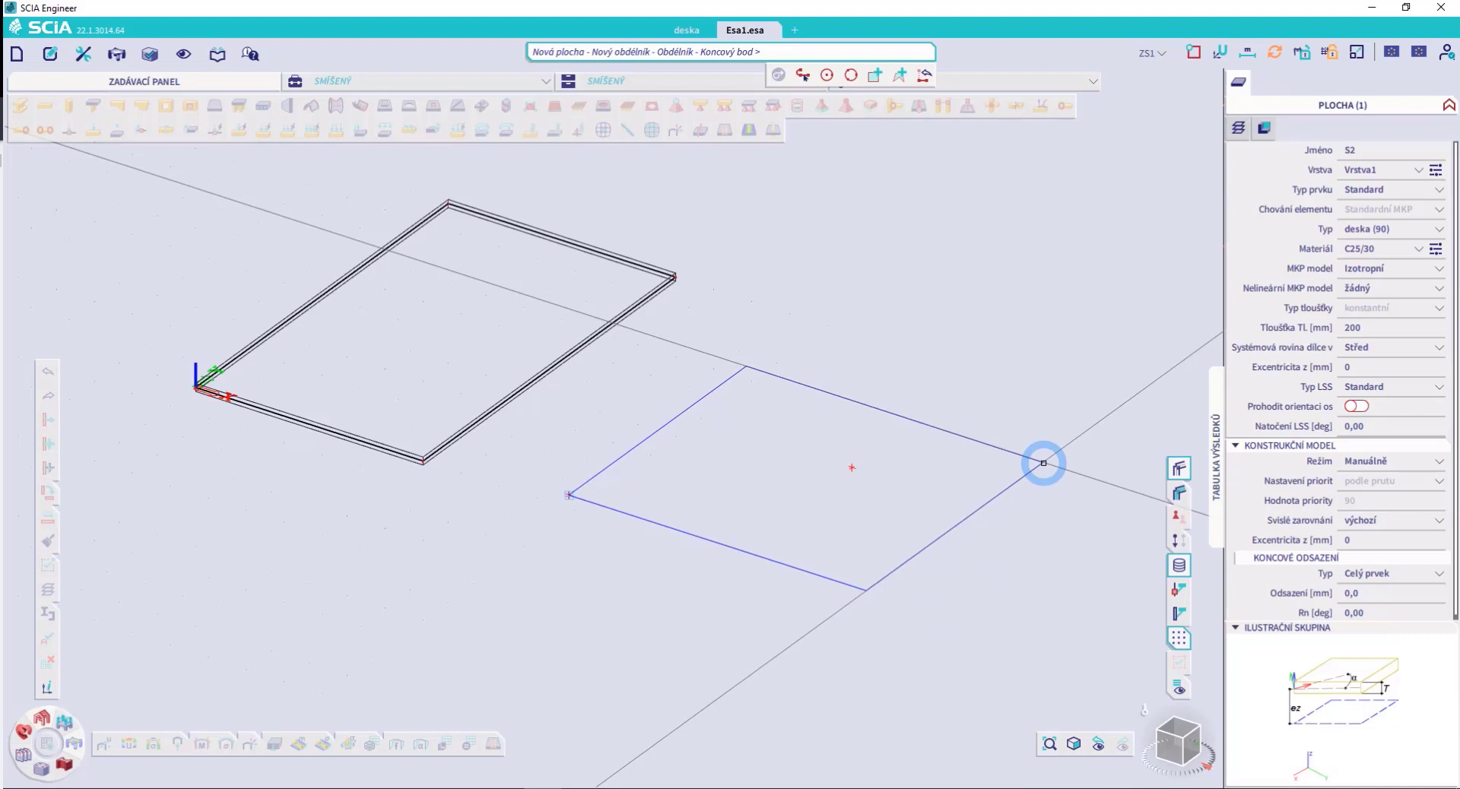
pyautogui.click(1044, 462)
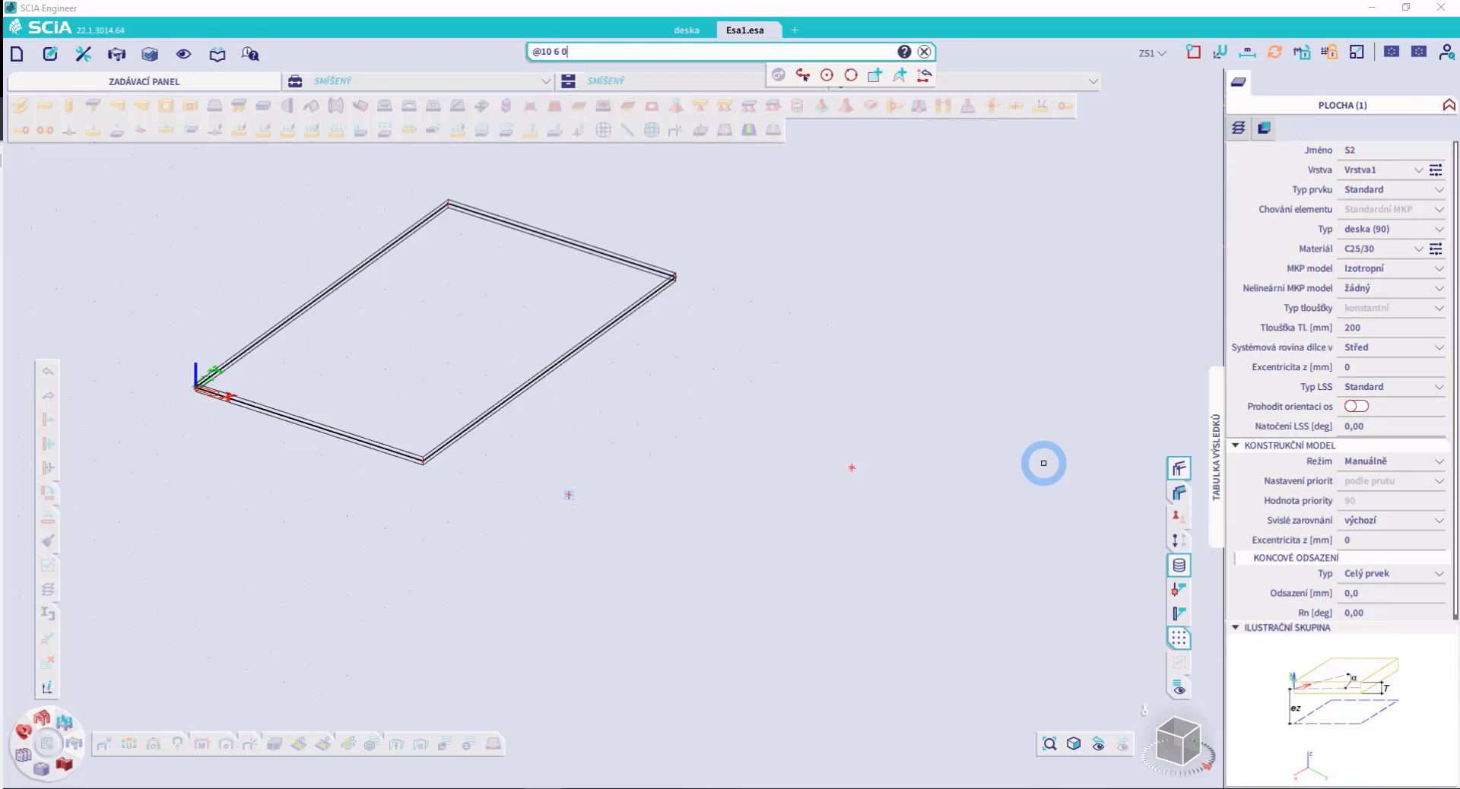
pyautogui.press('Return')
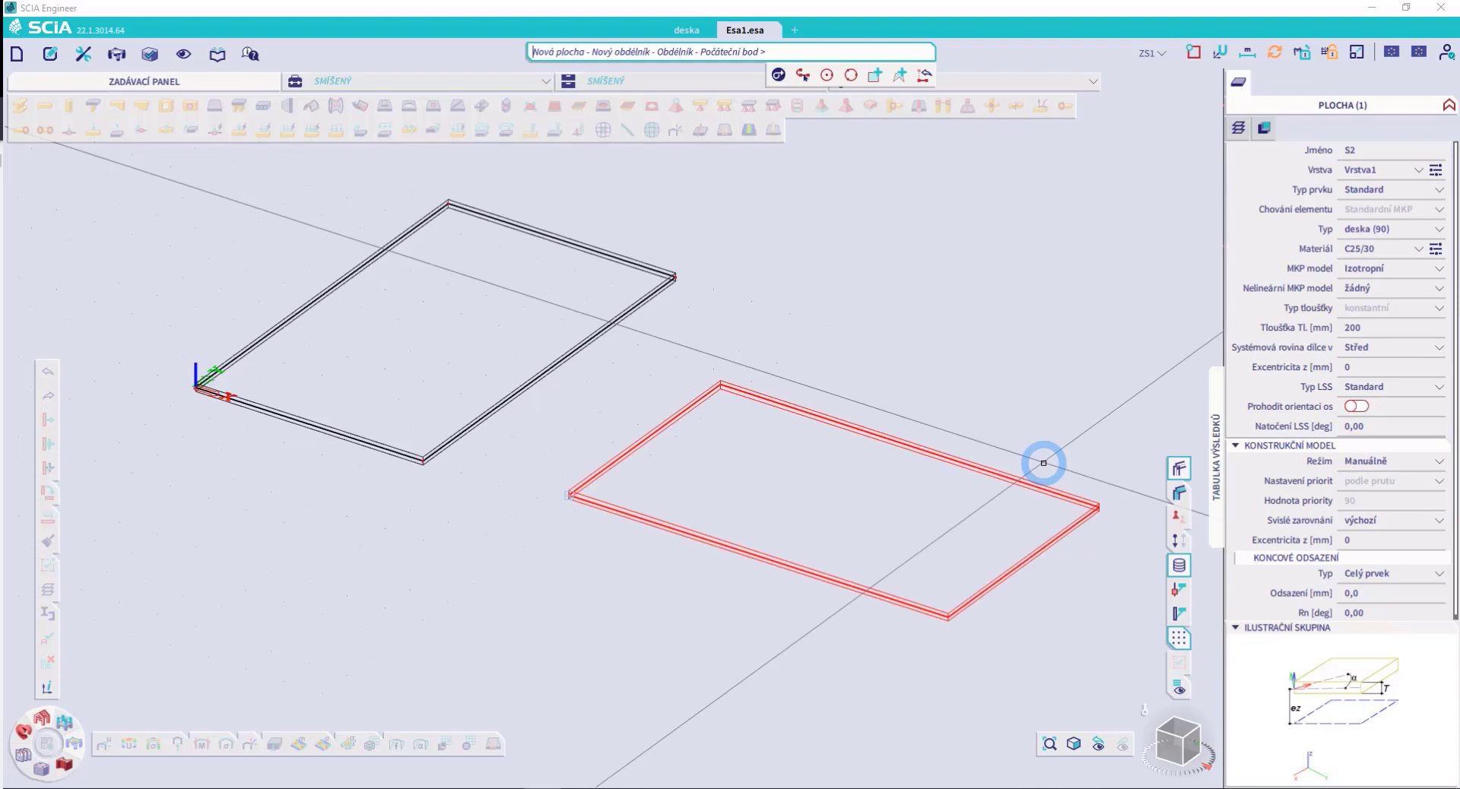
pyautogui.press('Escape')
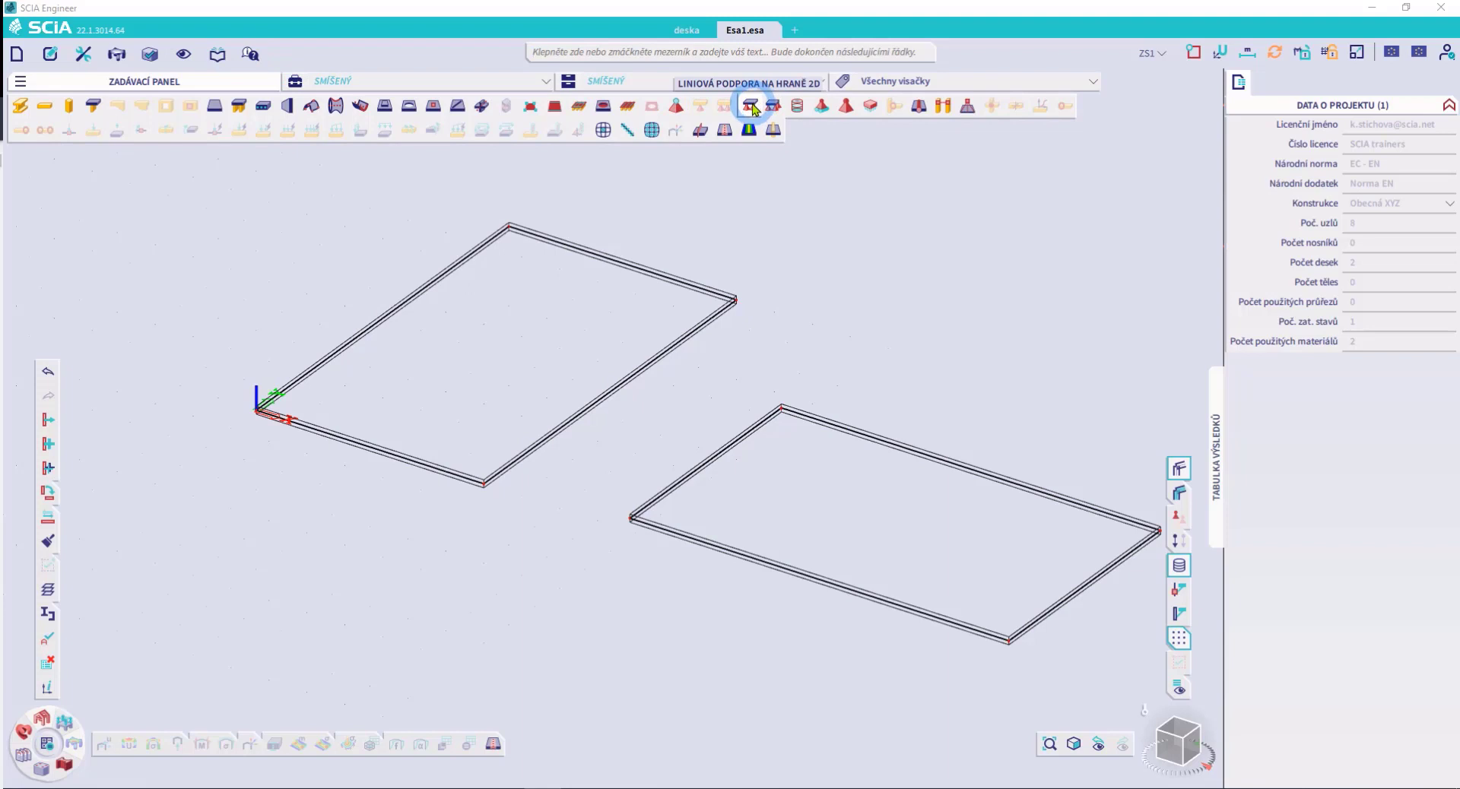
# Start a new line support on a 2D slab edge with the constraint set to hinged (Kloubová)
pyautogui.click(753, 110)
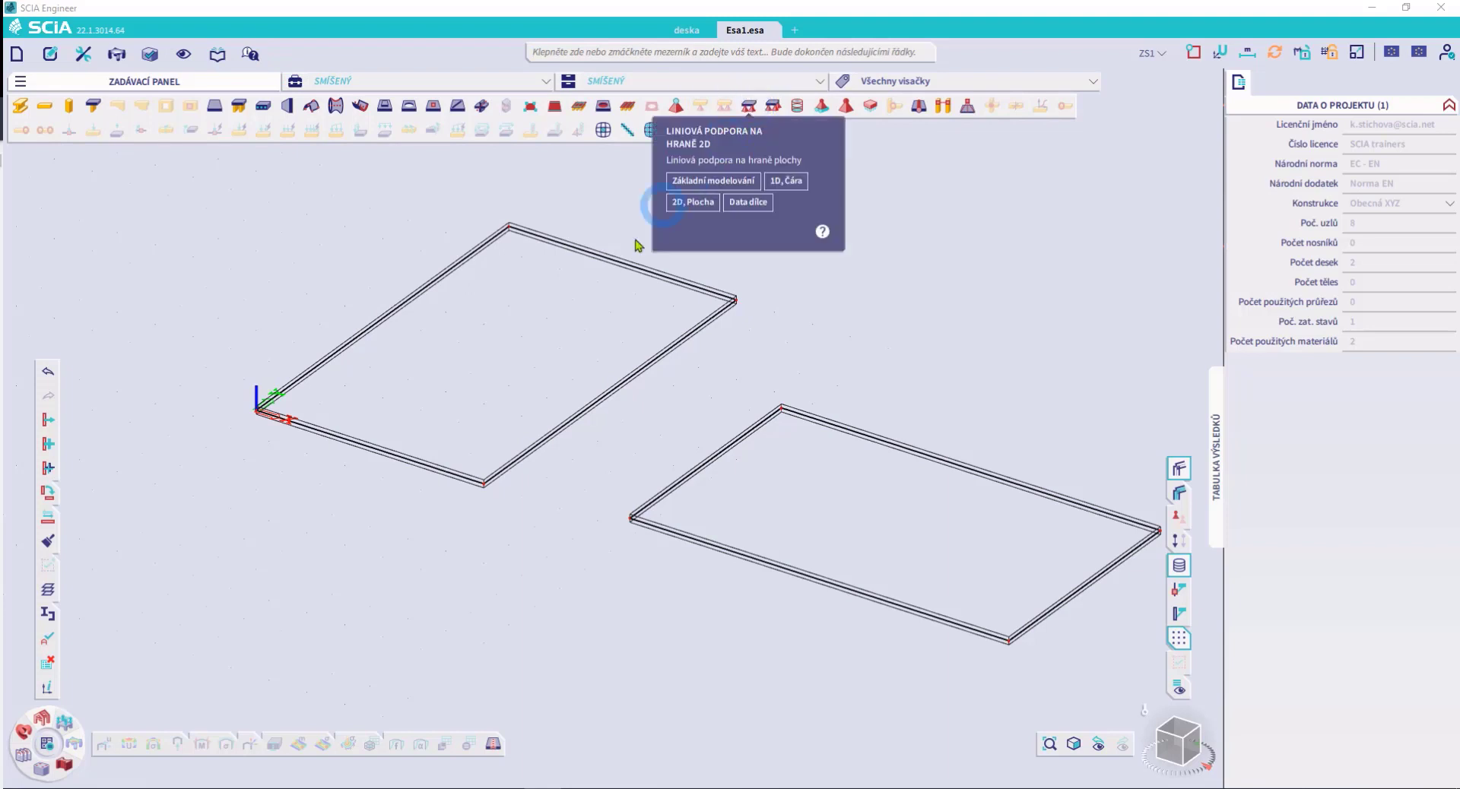
pyautogui.moveTo(601, 323); pyautogui.dragTo(606, 327, button='middle')
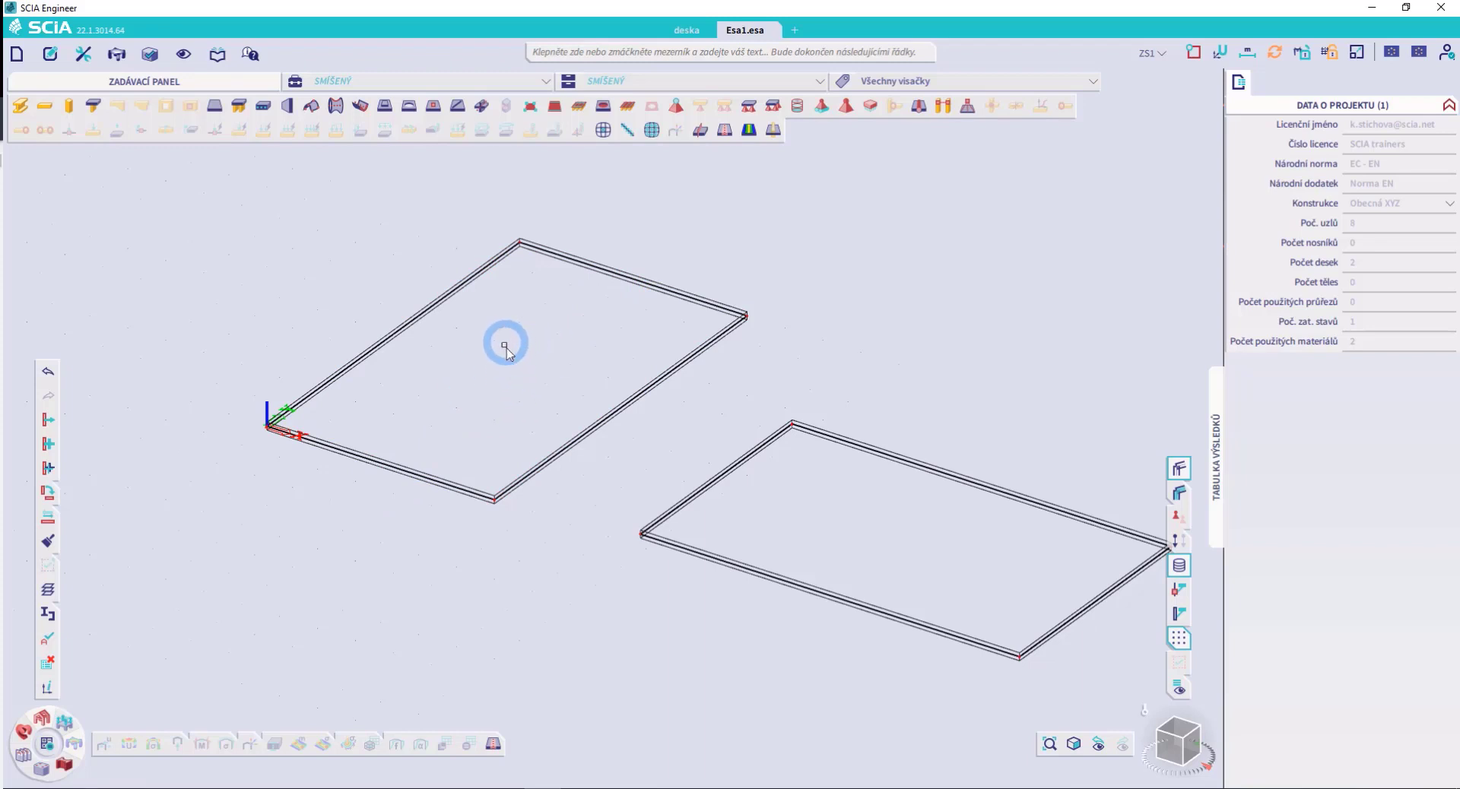
pyautogui.moveTo(534, 327); pyautogui.dragTo(571, 330, button='middle')
pyautogui.click(749, 108)
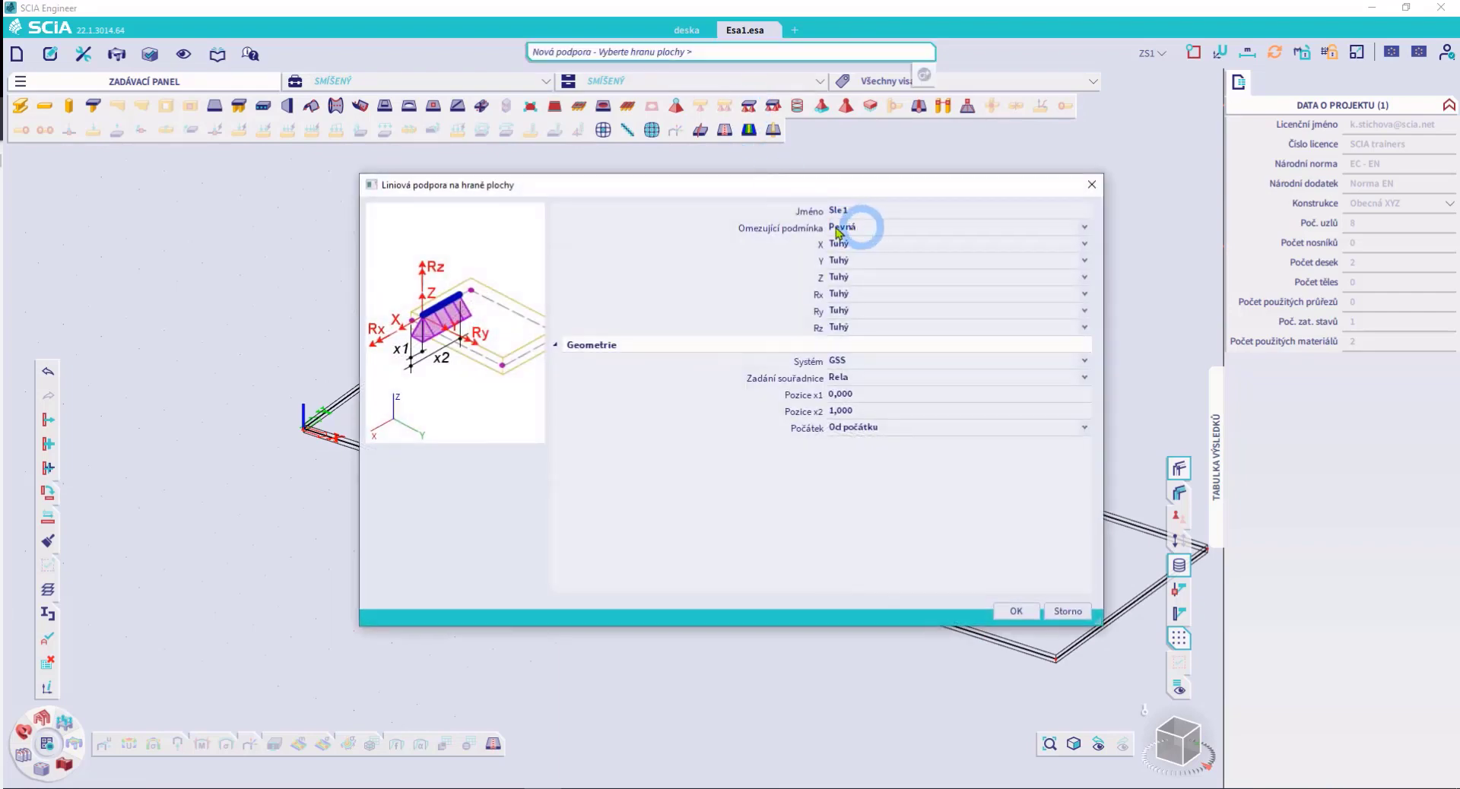
pyautogui.click(855, 228)
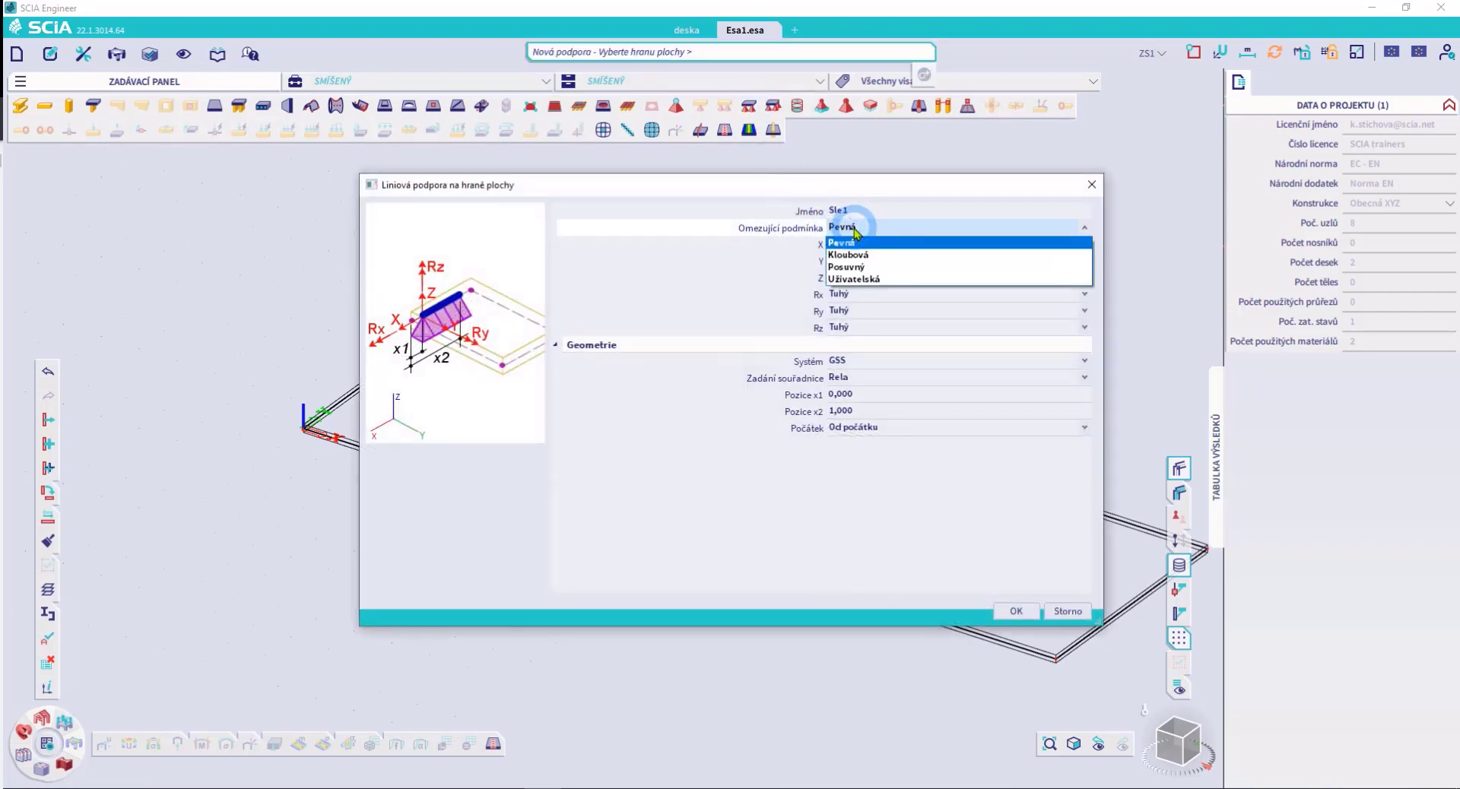
pyautogui.click(848, 254)
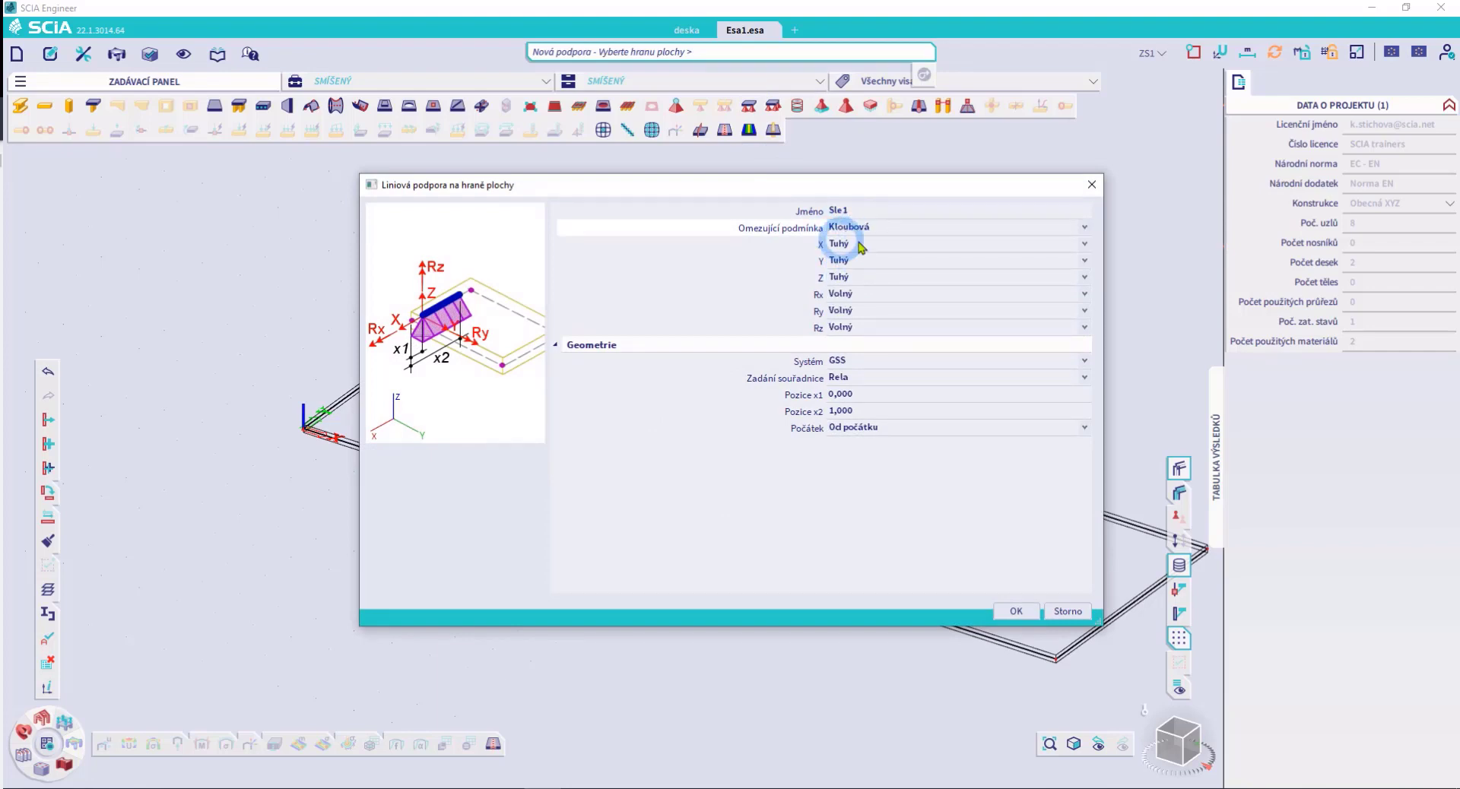
pyautogui.click(1016, 611)
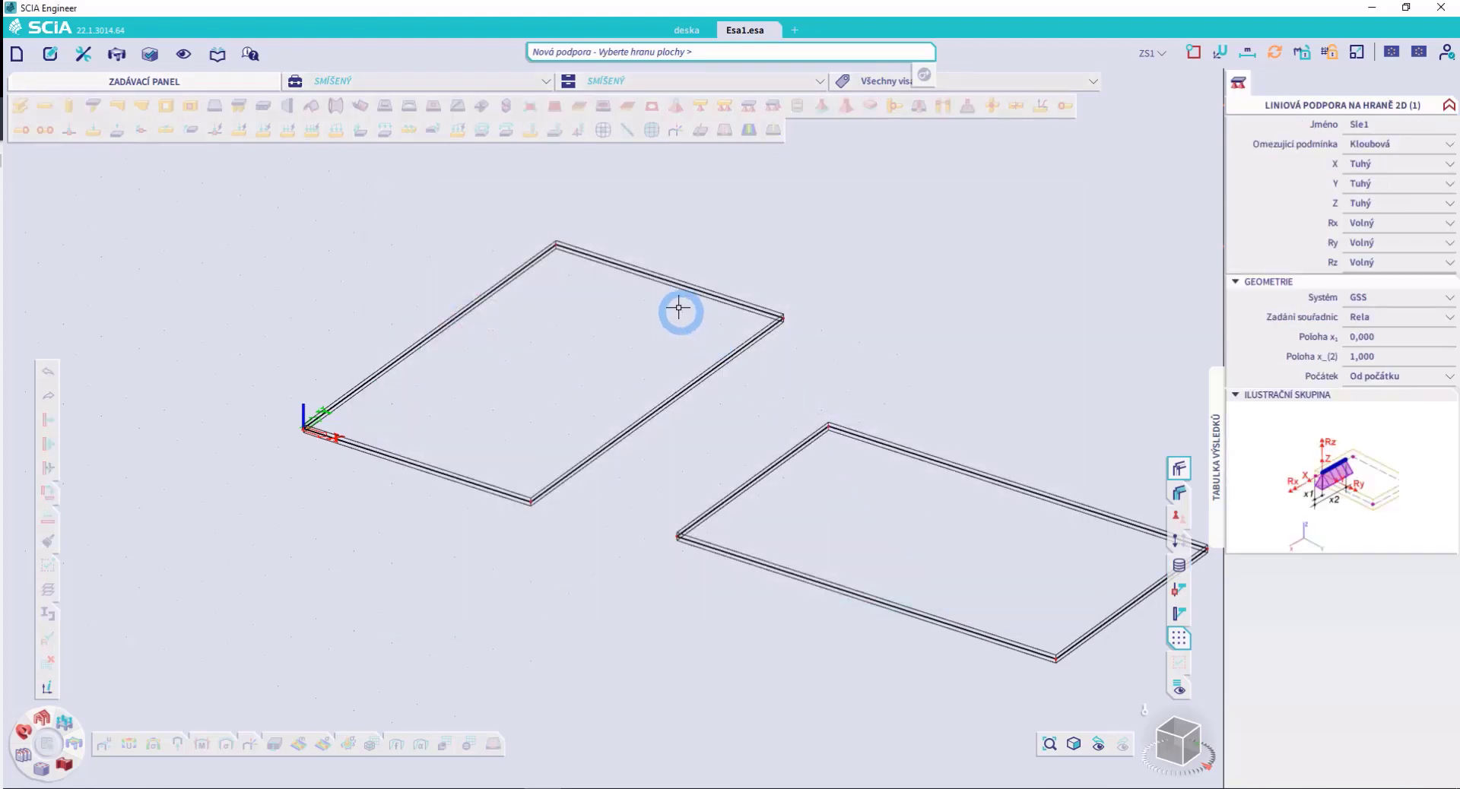
# Place the hinged line supports on both 6 m edges of each slab
pyautogui.click(655, 294)
pyautogui.click(444, 473)
pyautogui.click(721, 503)
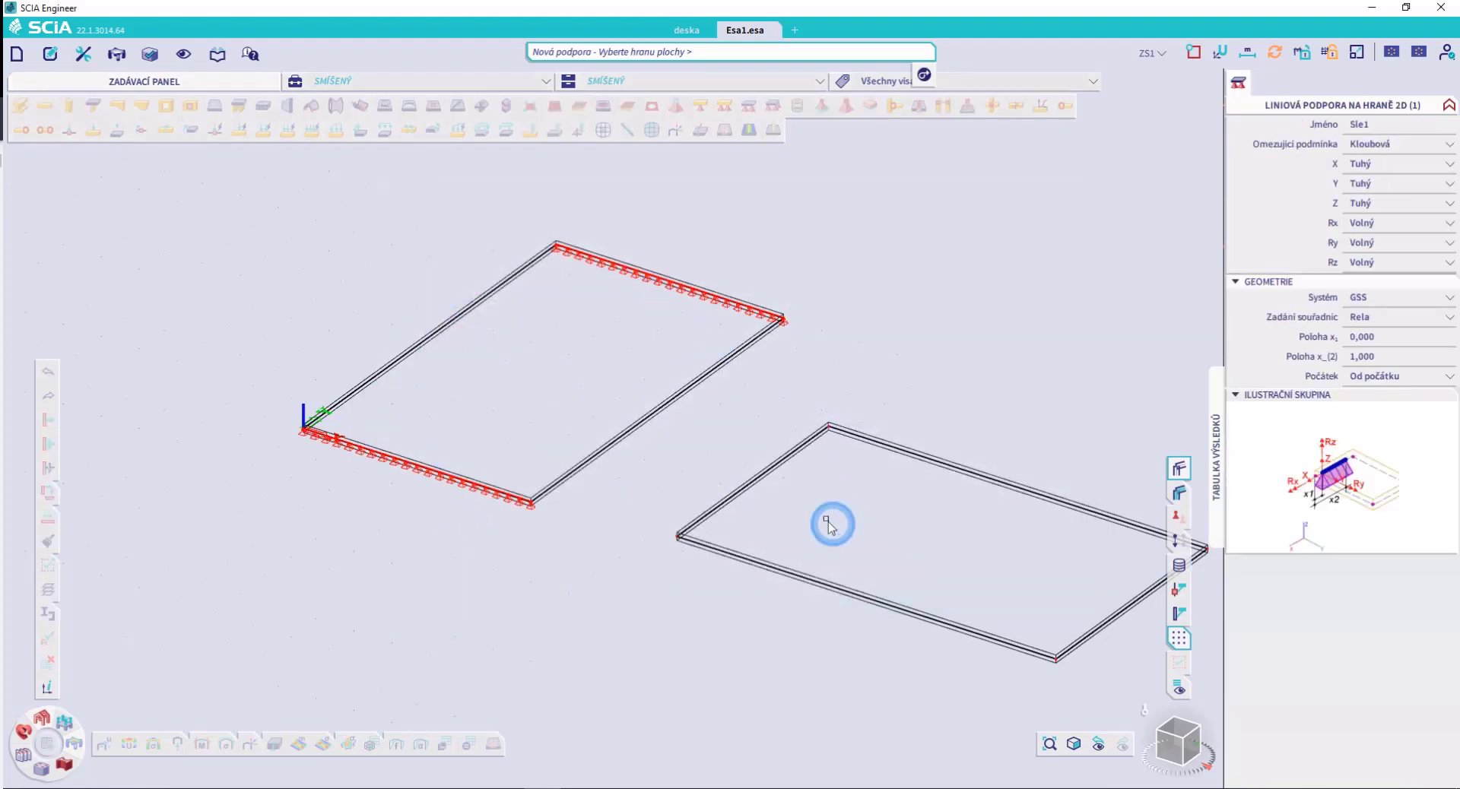
pyautogui.click(1110, 620)
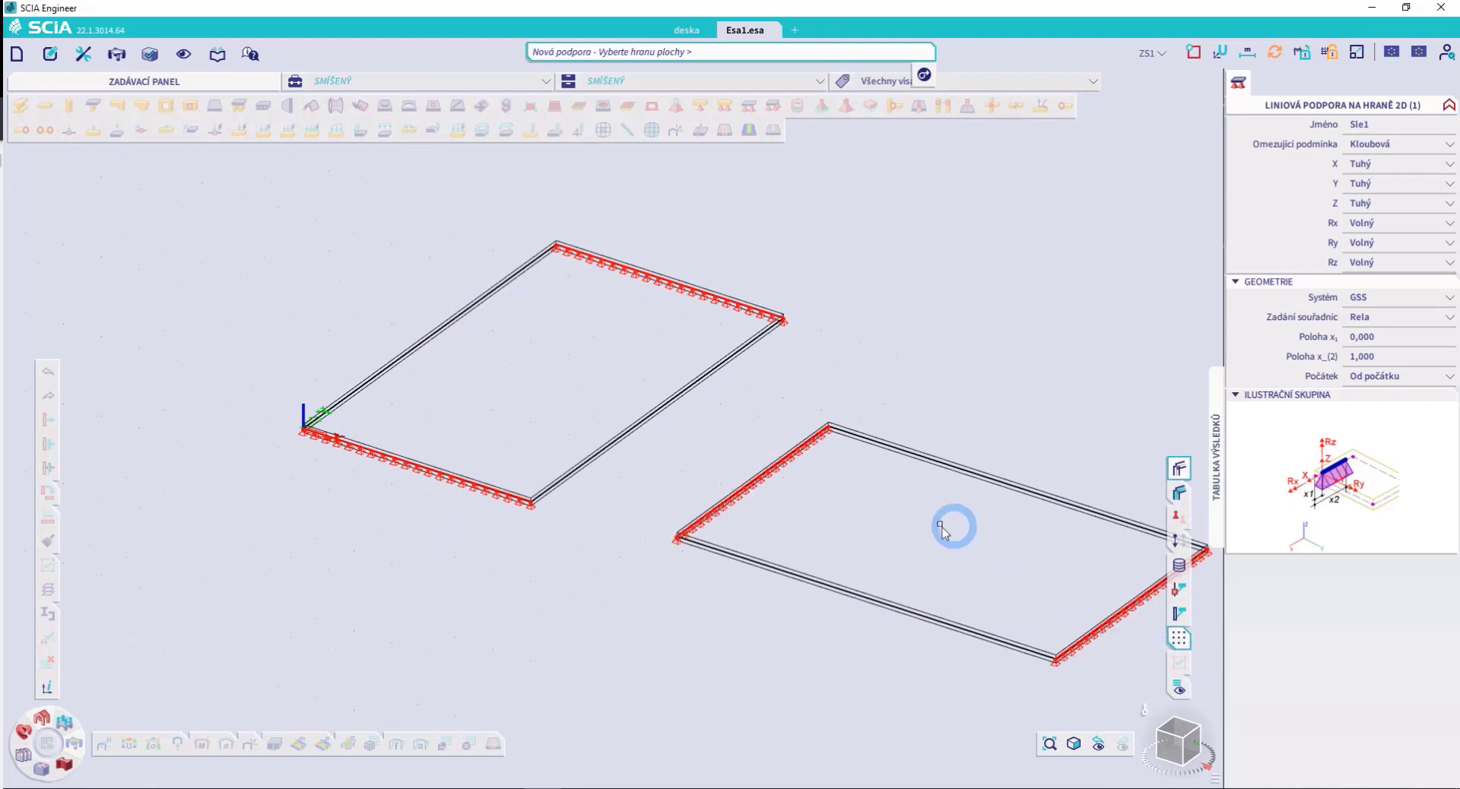
pyautogui.moveTo(883, 515); pyautogui.dragTo(778, 483, button='middle')
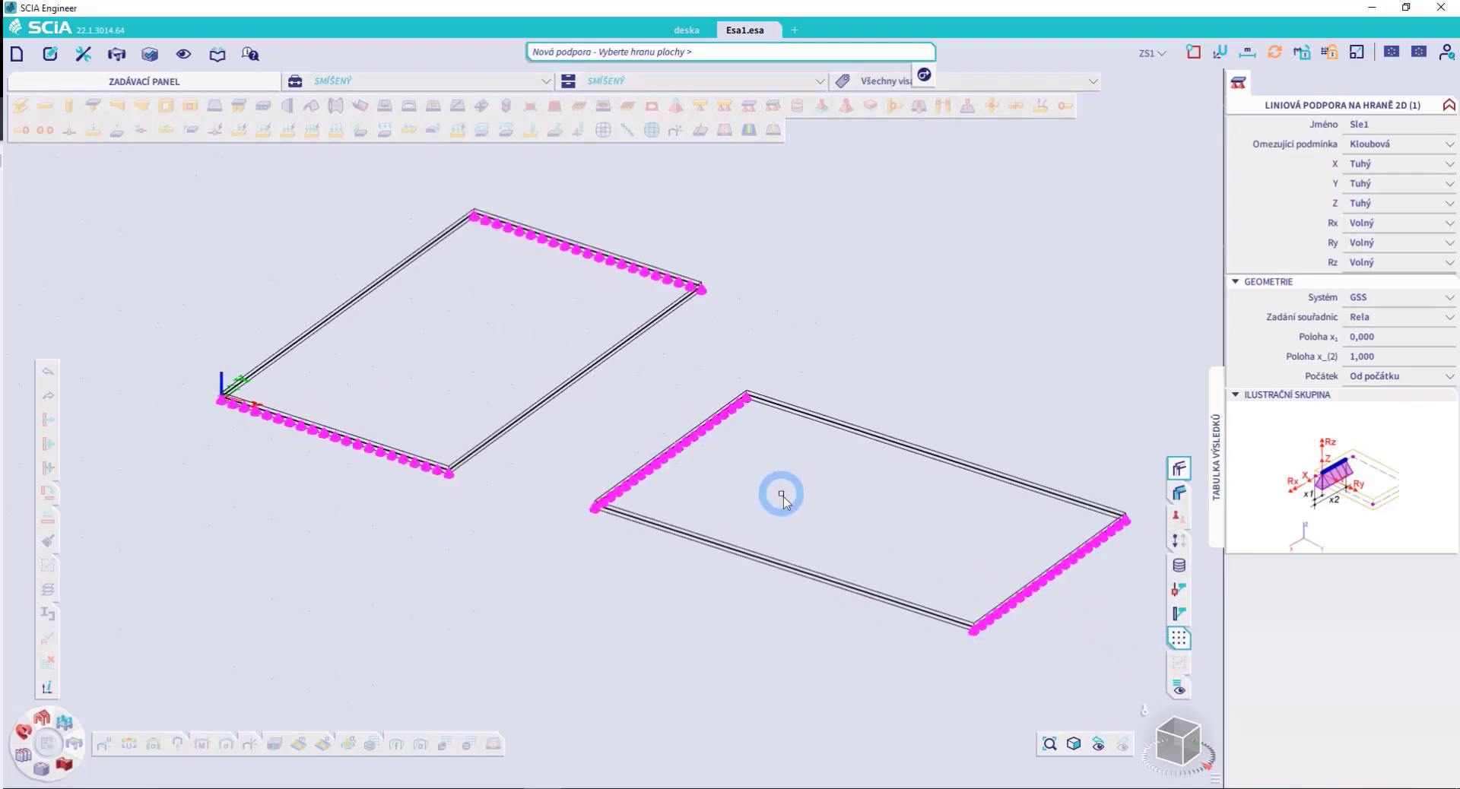
# Change the constraint to sliding (Posuvný) for the supports on the first slab's edge at the origin and the second slab's far short edge
pyautogui.click(386, 458)
pyautogui.click(1076, 567)
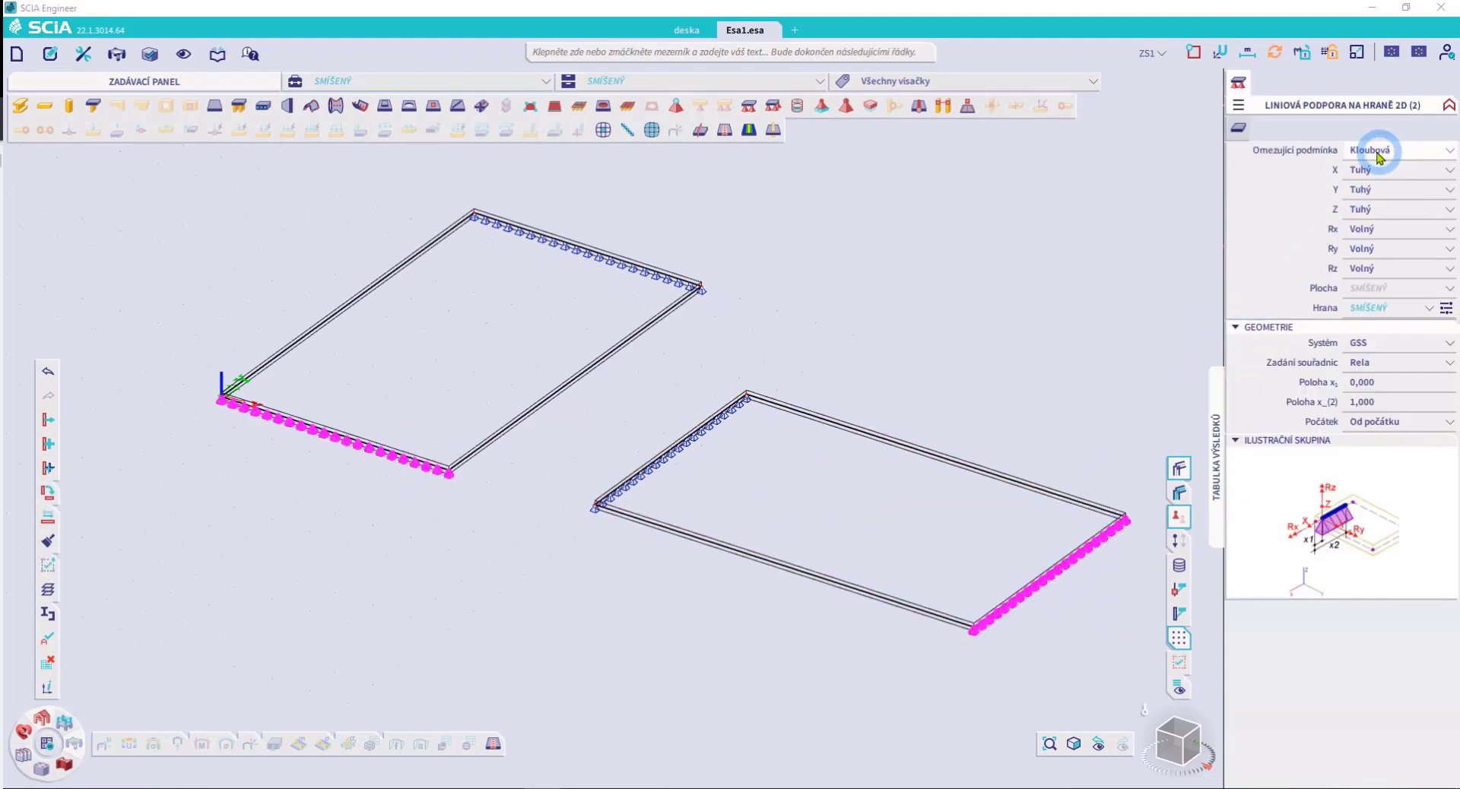
pyautogui.click(1383, 151)
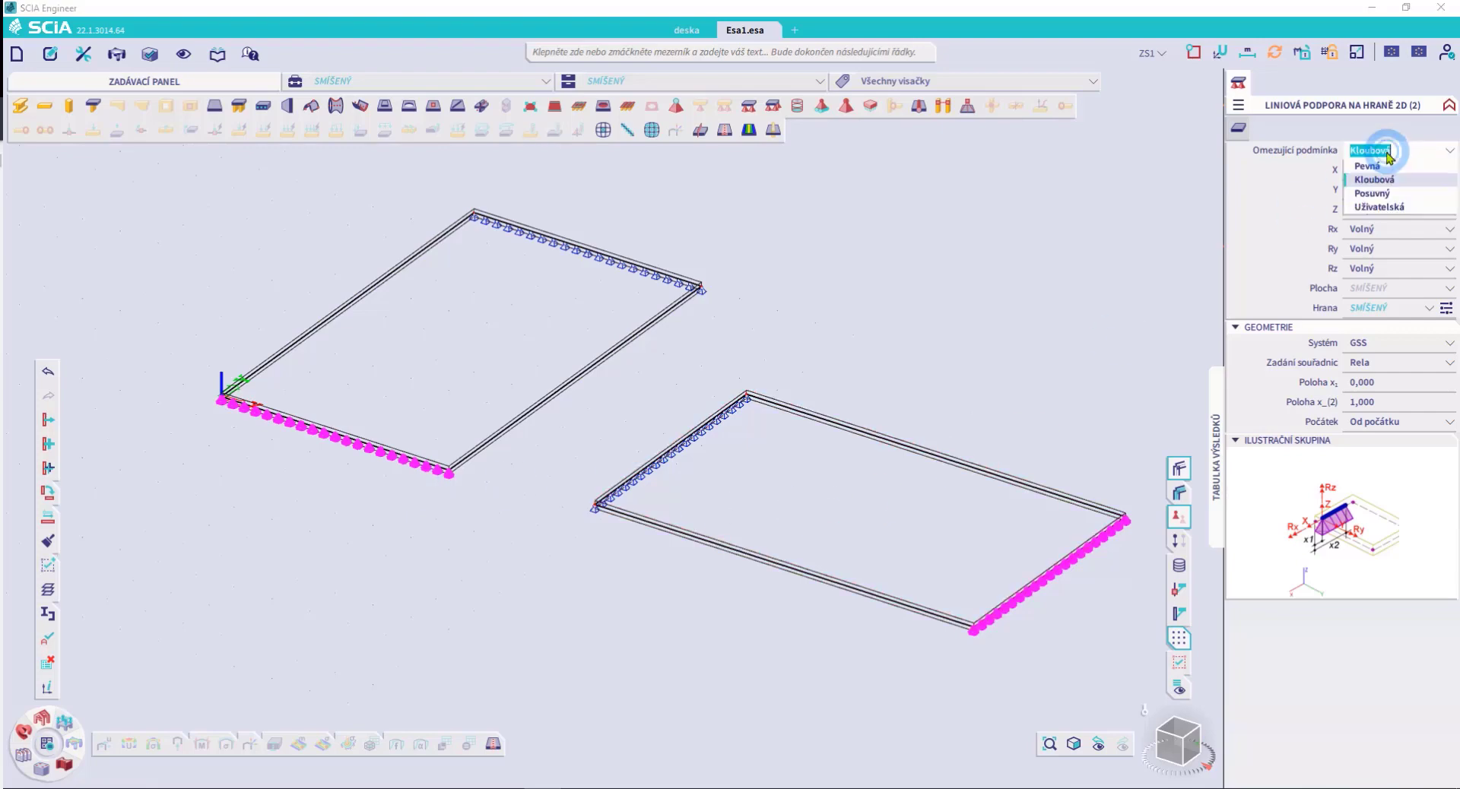
pyautogui.click(1375, 194)
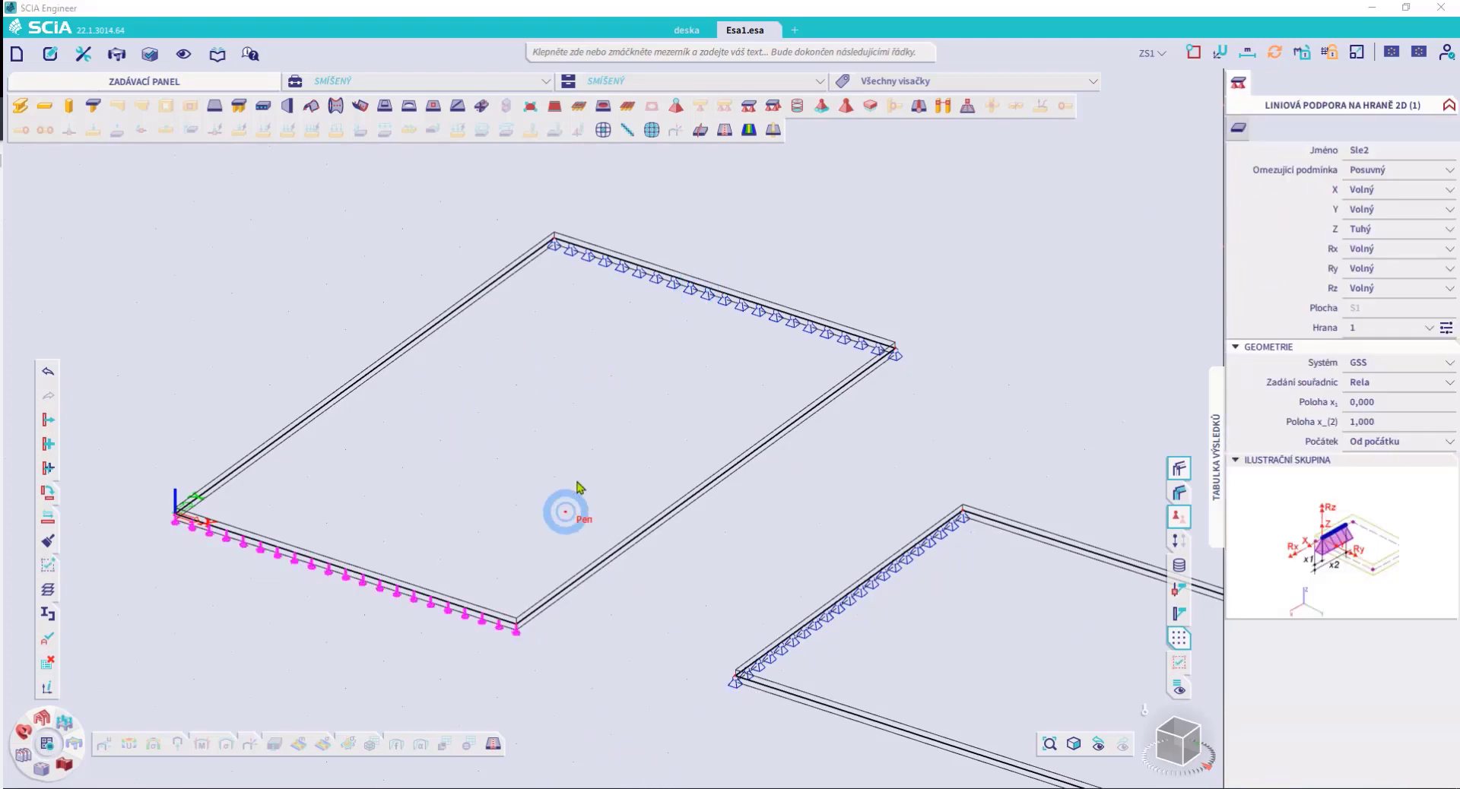
pyautogui.moveTo(373, 572)
pyautogui.mouseDown()
pyautogui.moveTo(669, 286)
pyautogui.moveTo(685, 302)
pyautogui.moveTo(673, 287)
pyautogui.mouseUp()
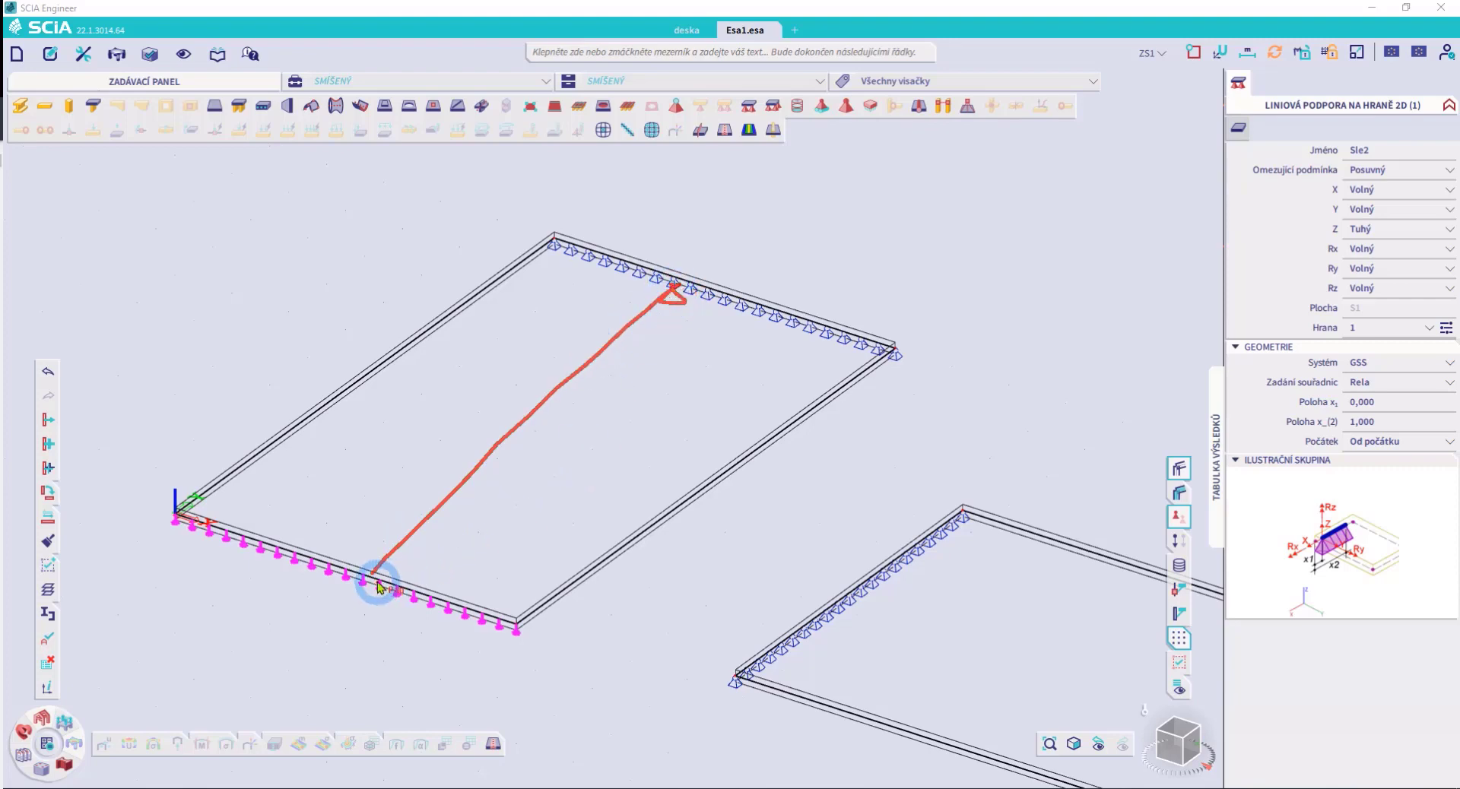
pyautogui.moveTo(374, 576)
pyautogui.mouseDown()
pyautogui.moveTo(362, 604)
pyautogui.moveTo(392, 600)
pyautogui.moveTo(375, 578)
pyautogui.moveTo(406, 608)
pyautogui.mouseUp()
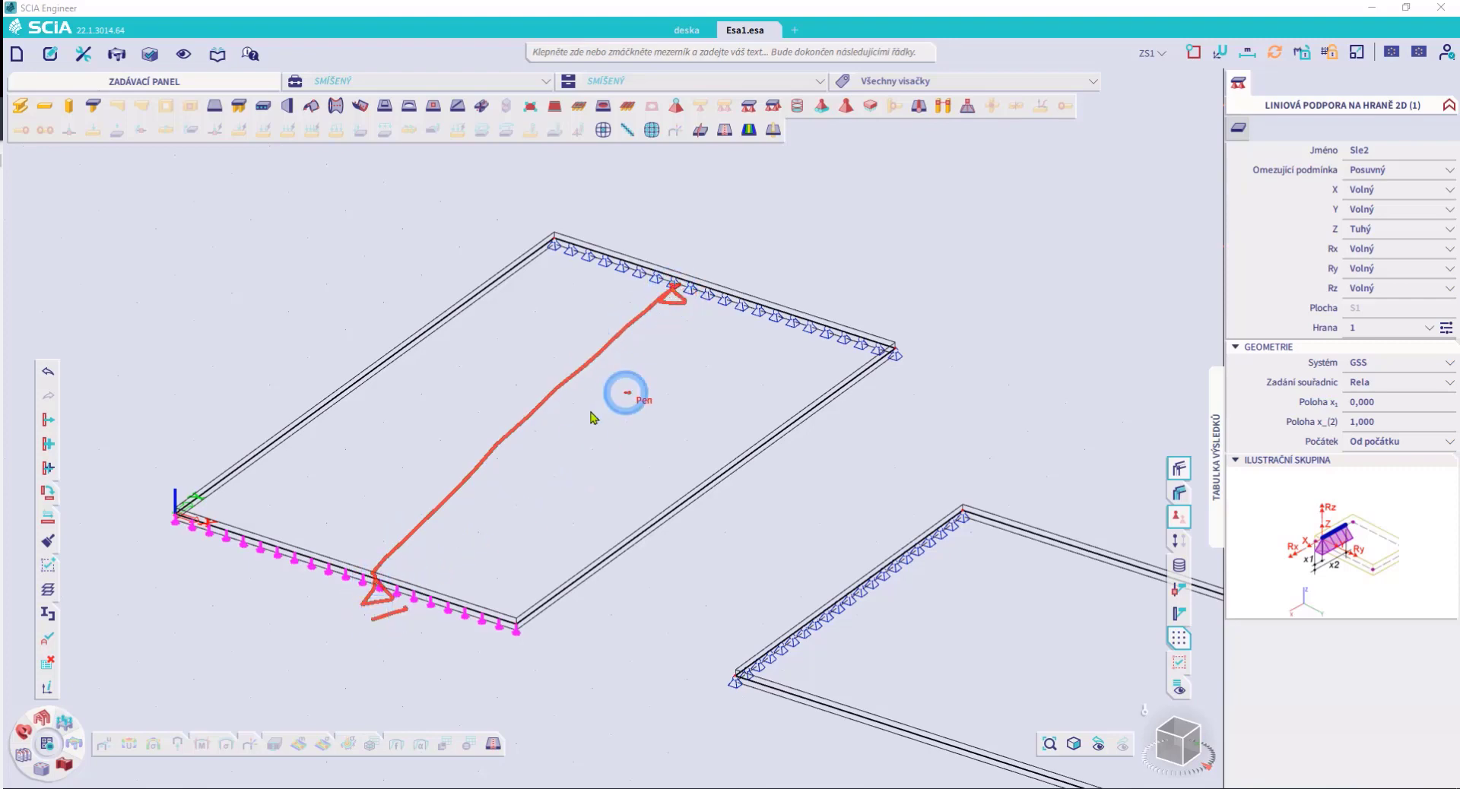
pyautogui.moveTo(630, 394); pyautogui.dragTo(550, 447)
pyautogui.moveTo(568, 414)
pyautogui.mouseDown()
pyautogui.moveTo(561, 441)
pyautogui.moveTo(635, 396)
pyautogui.moveTo(672, 475)
pyautogui.moveTo(667, 539)
pyautogui.mouseUp()
# Add a second load case with permanent action (Stálé) and standard load type, and check the list of active load cases
pyautogui.click(1151, 54)
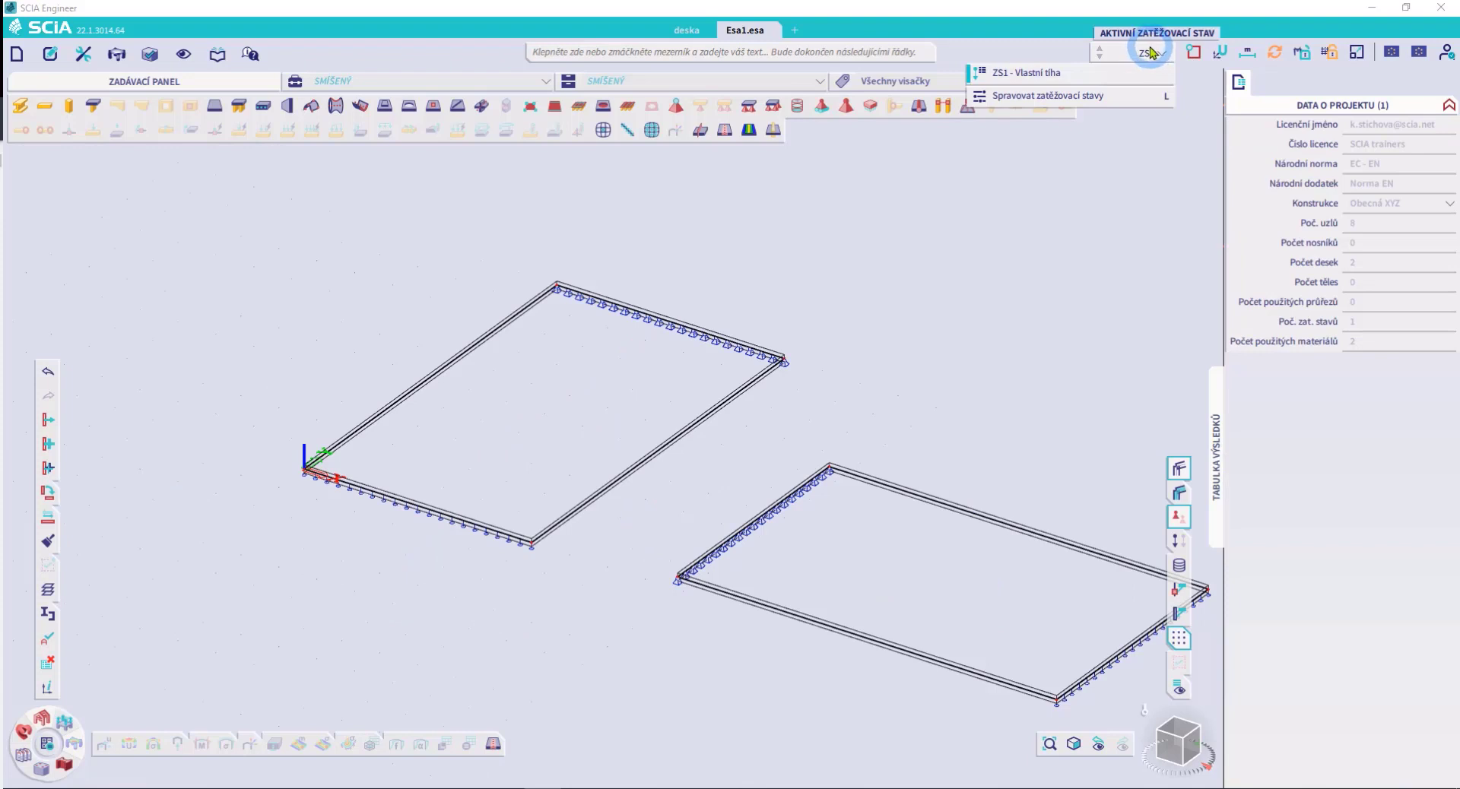
pyautogui.click(1080, 98)
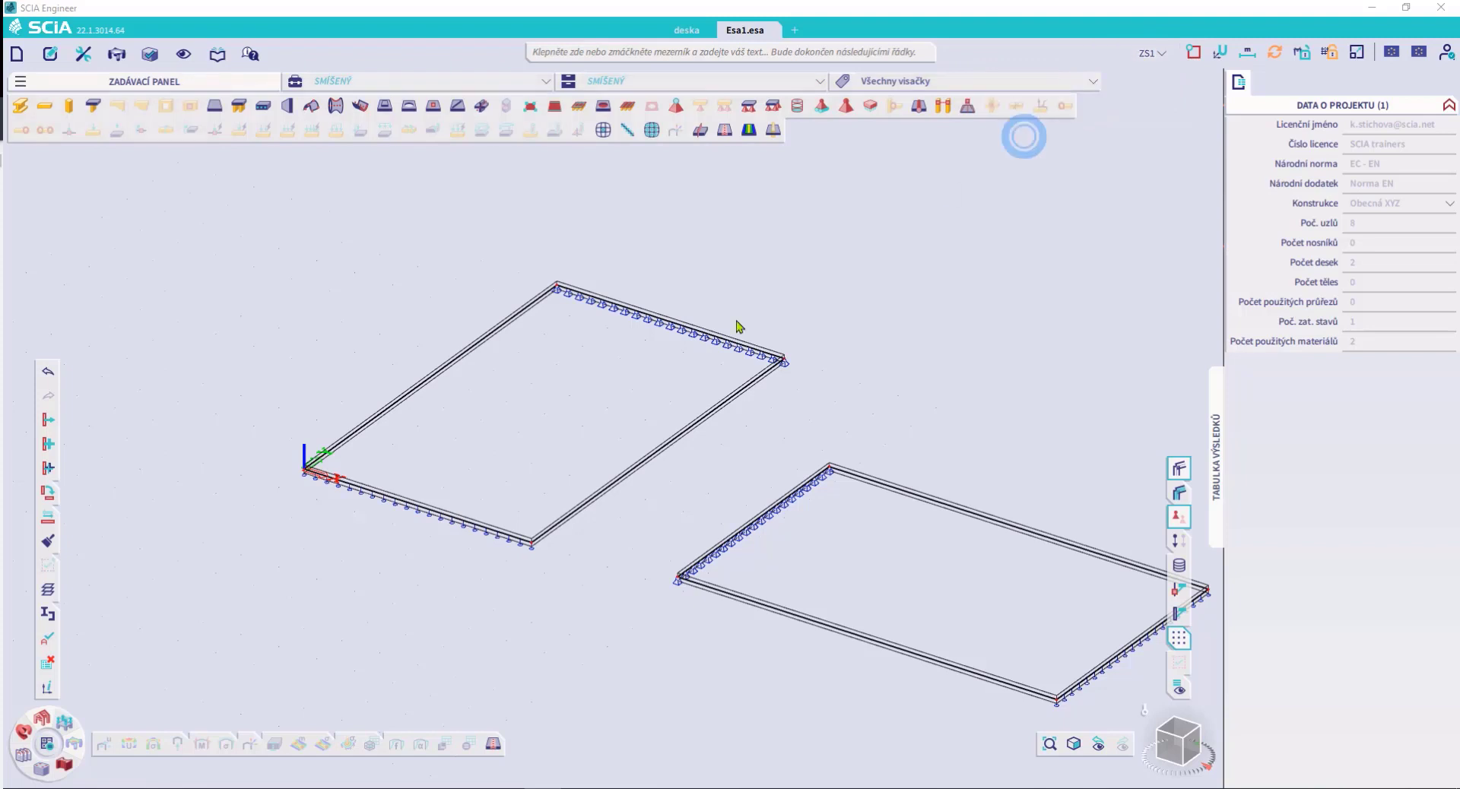
pyautogui.click(555, 605)
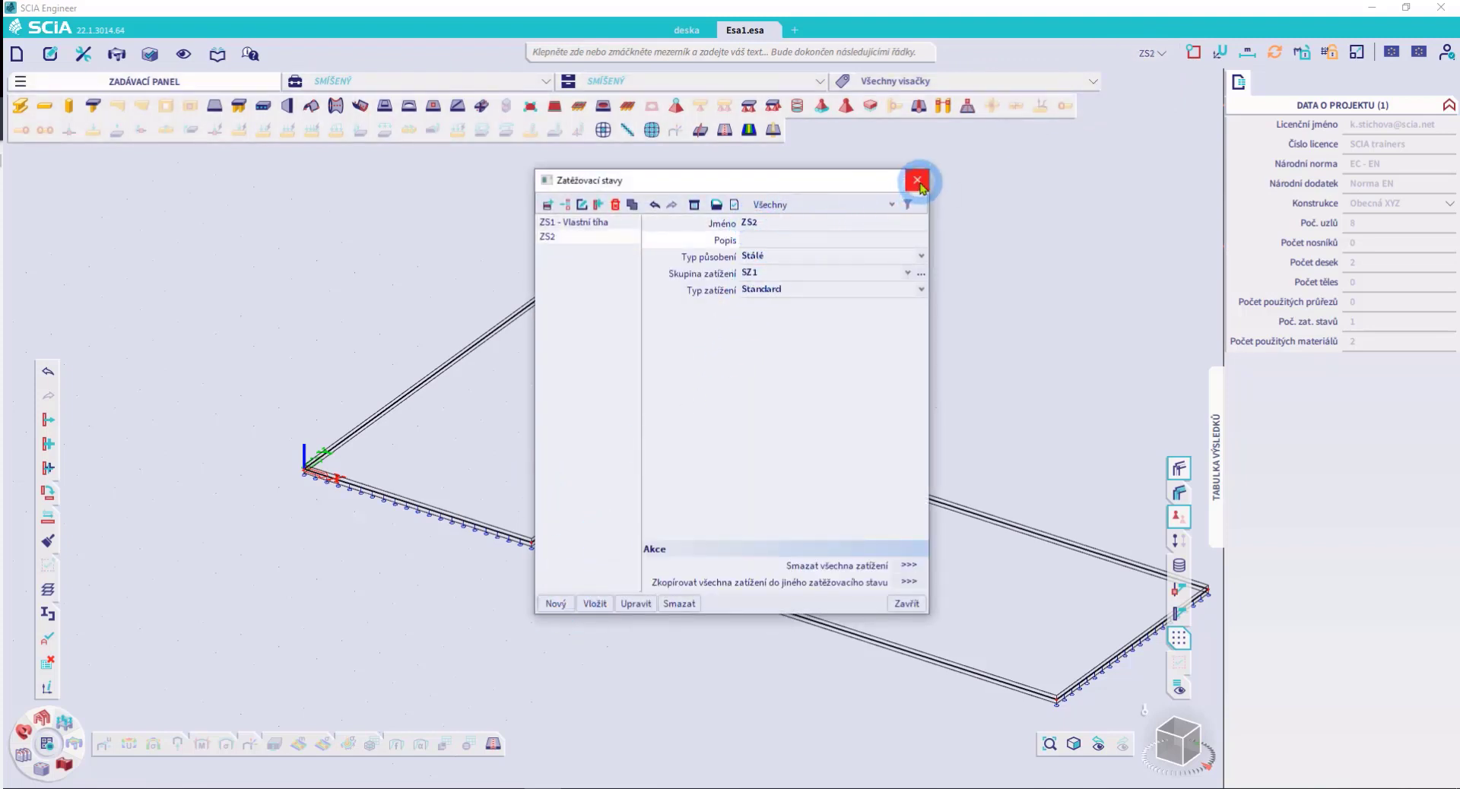
pyautogui.click(907, 604)
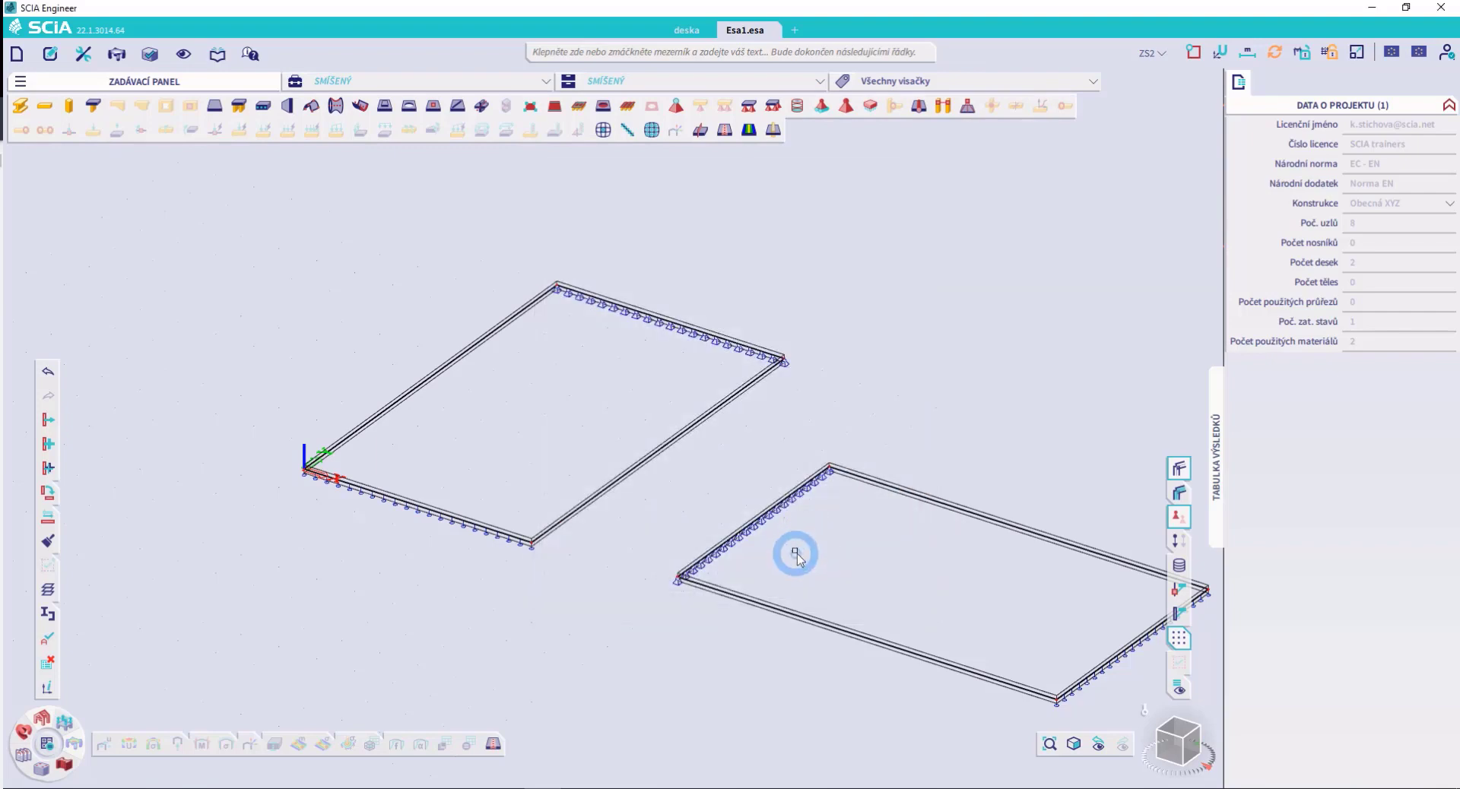
pyautogui.click(1150, 54)
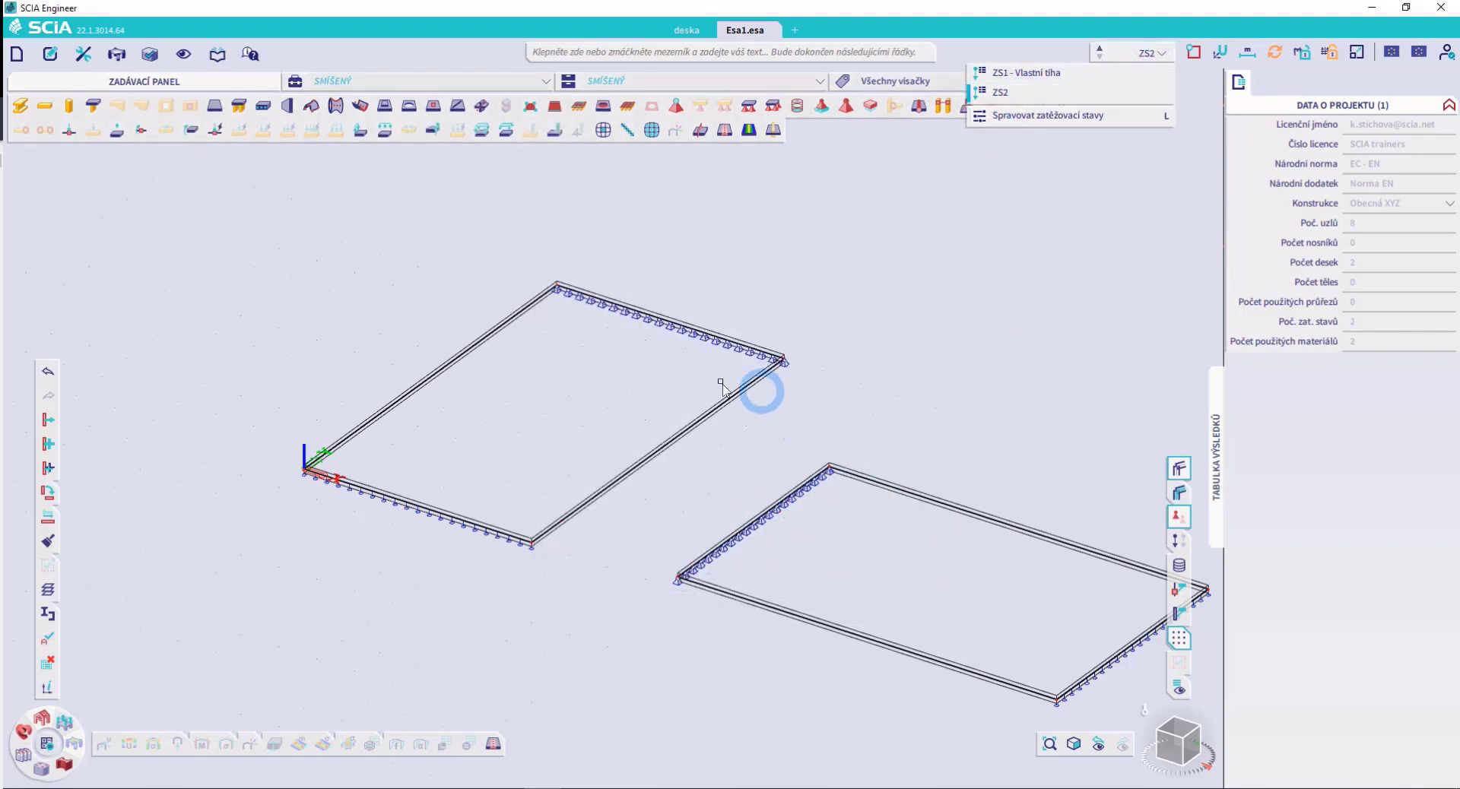
pyautogui.click(687, 499)
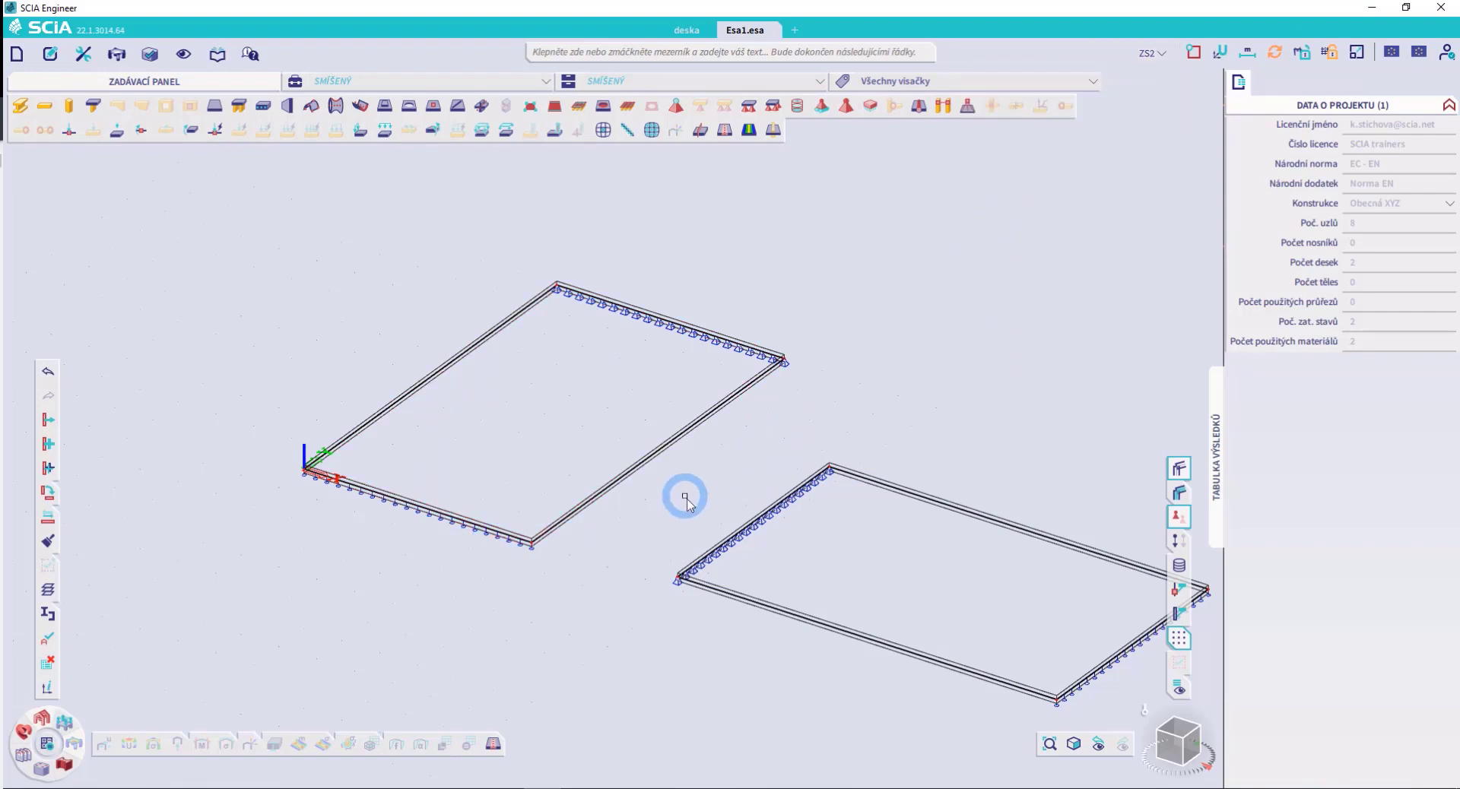
pyautogui.click(618, 446)
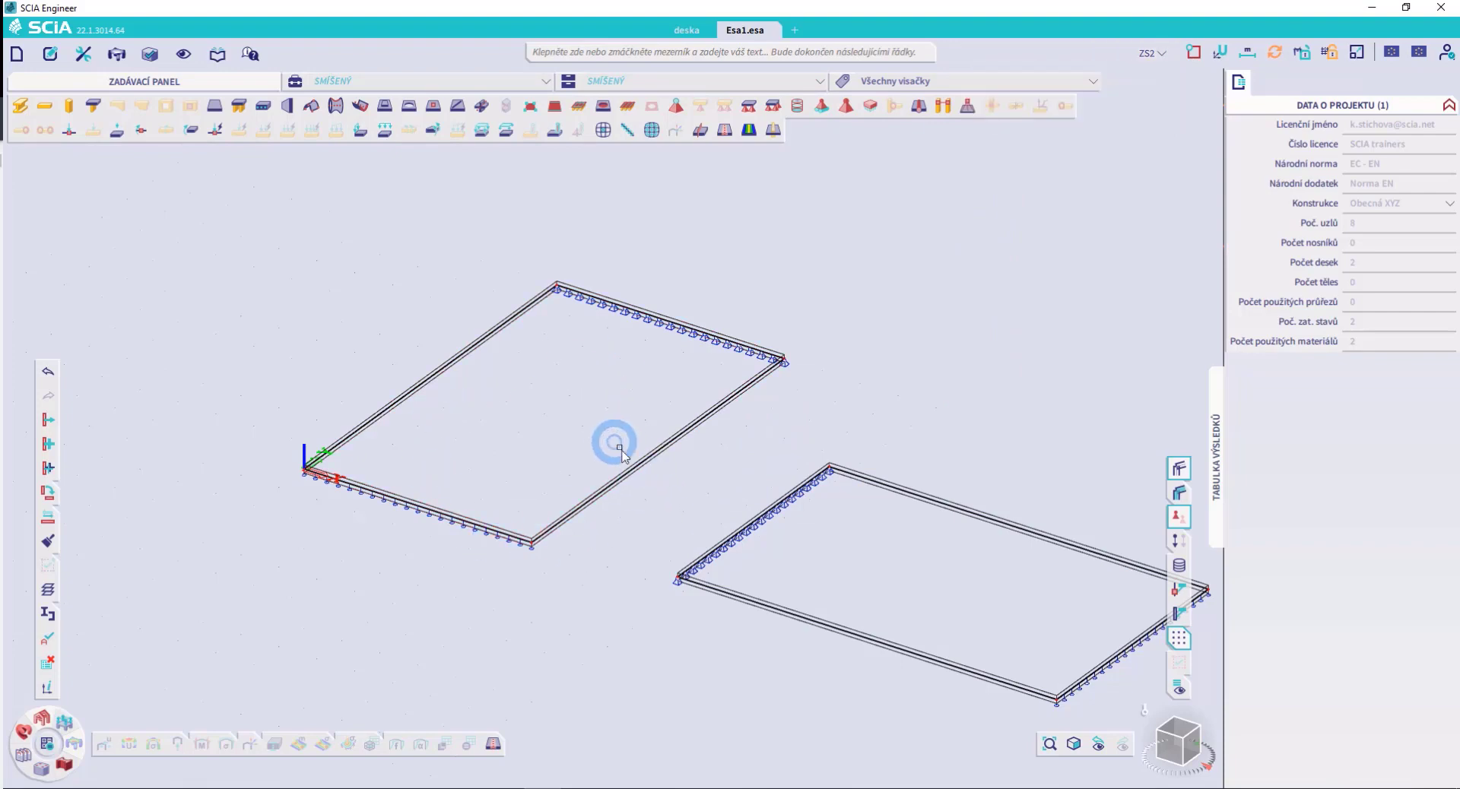
# Apply a surface force load of -2.00 kN/m² in direction Z to both slabs and clear the selection
pyautogui.moveTo(615, 419); pyautogui.dragTo(581, 387, button='middle')
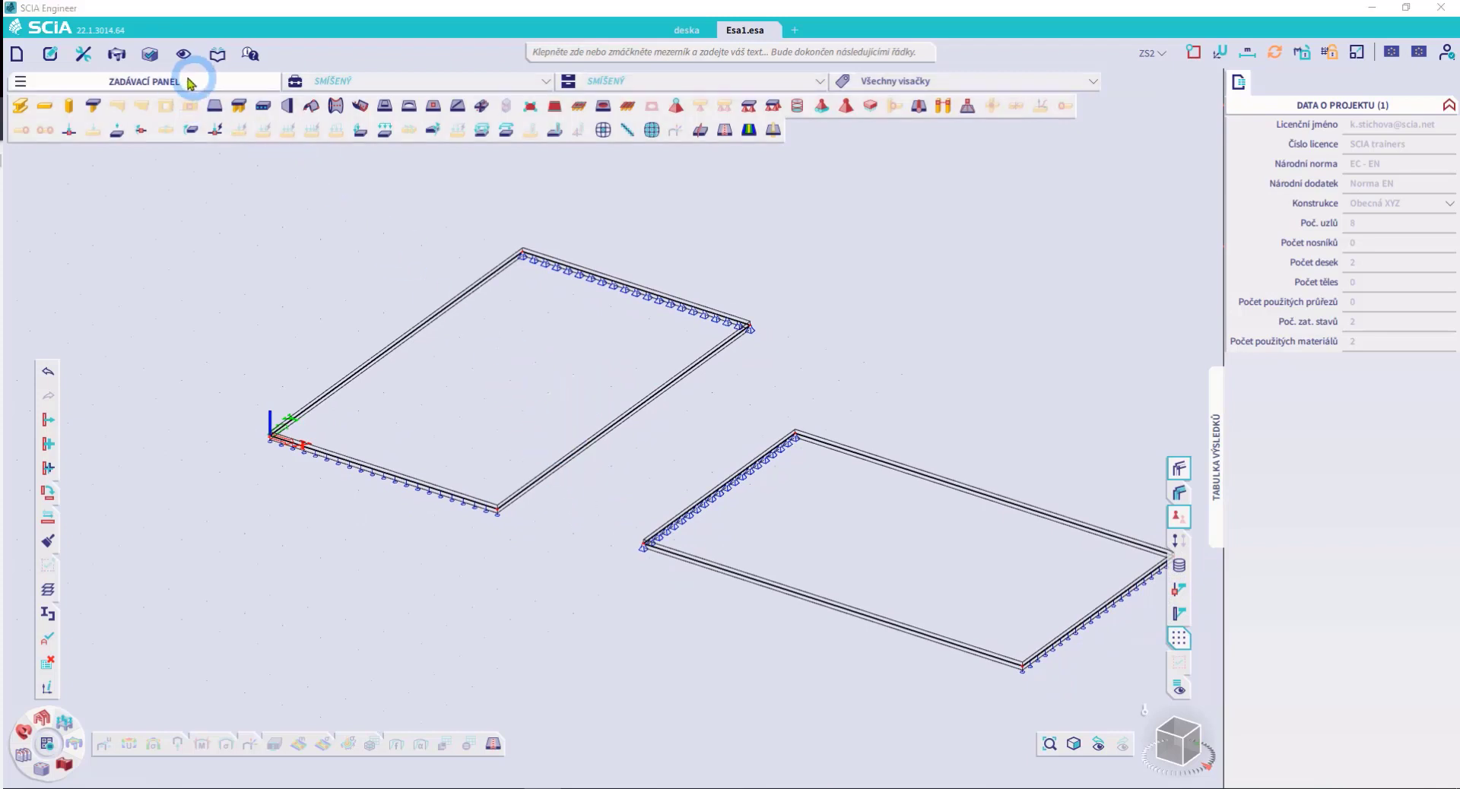
pyautogui.click(484, 133)
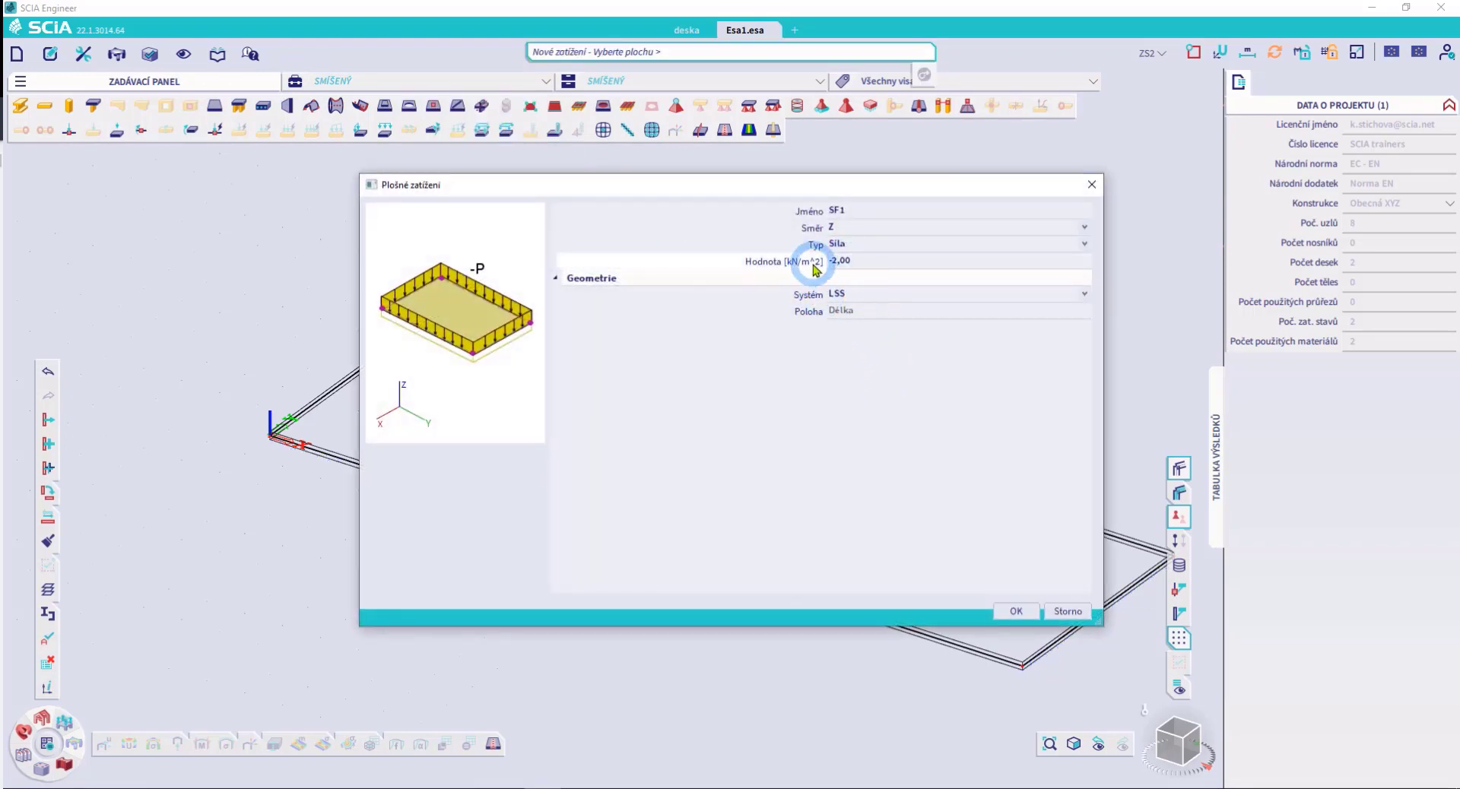
pyautogui.click(1016, 611)
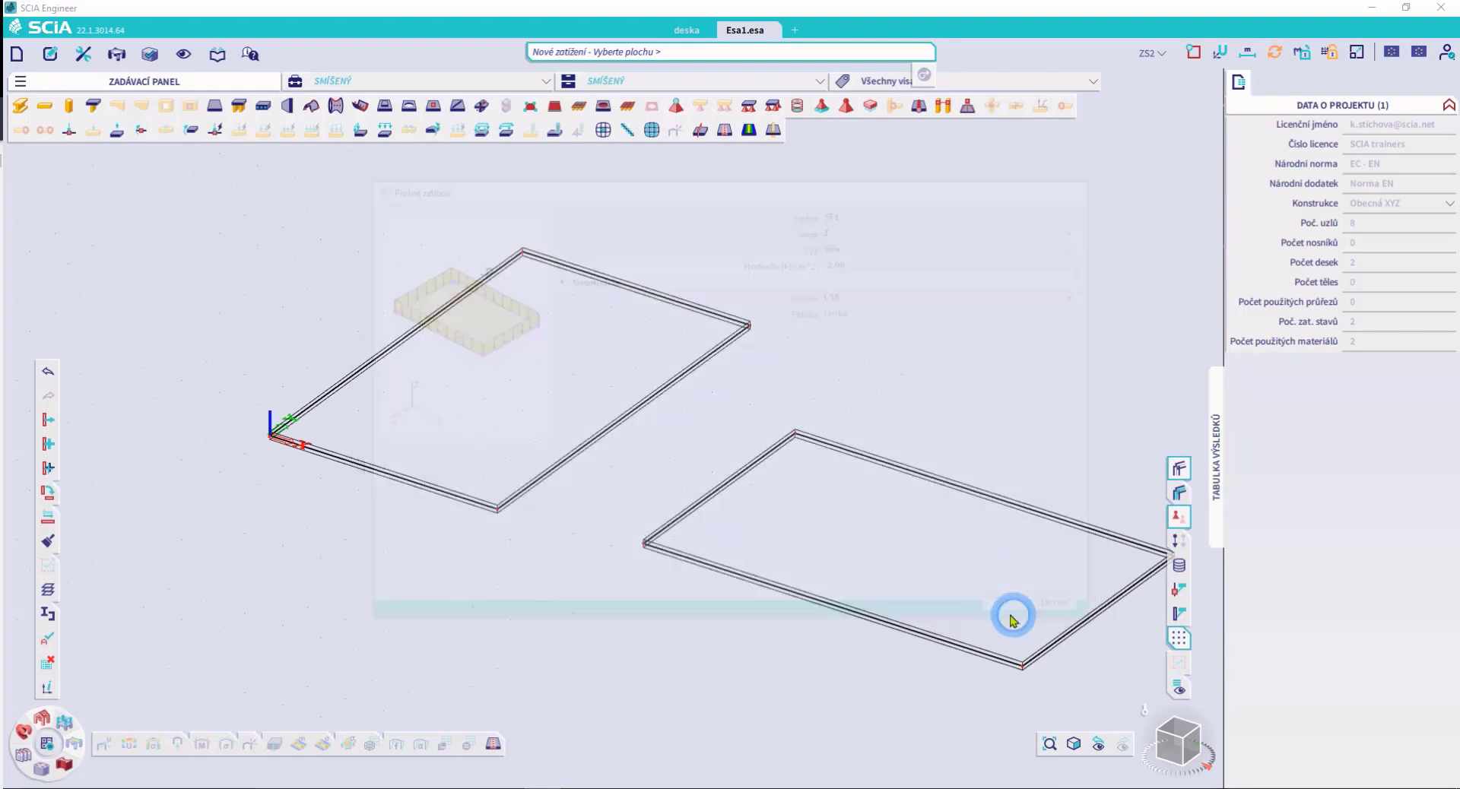
pyautogui.click(629, 422)
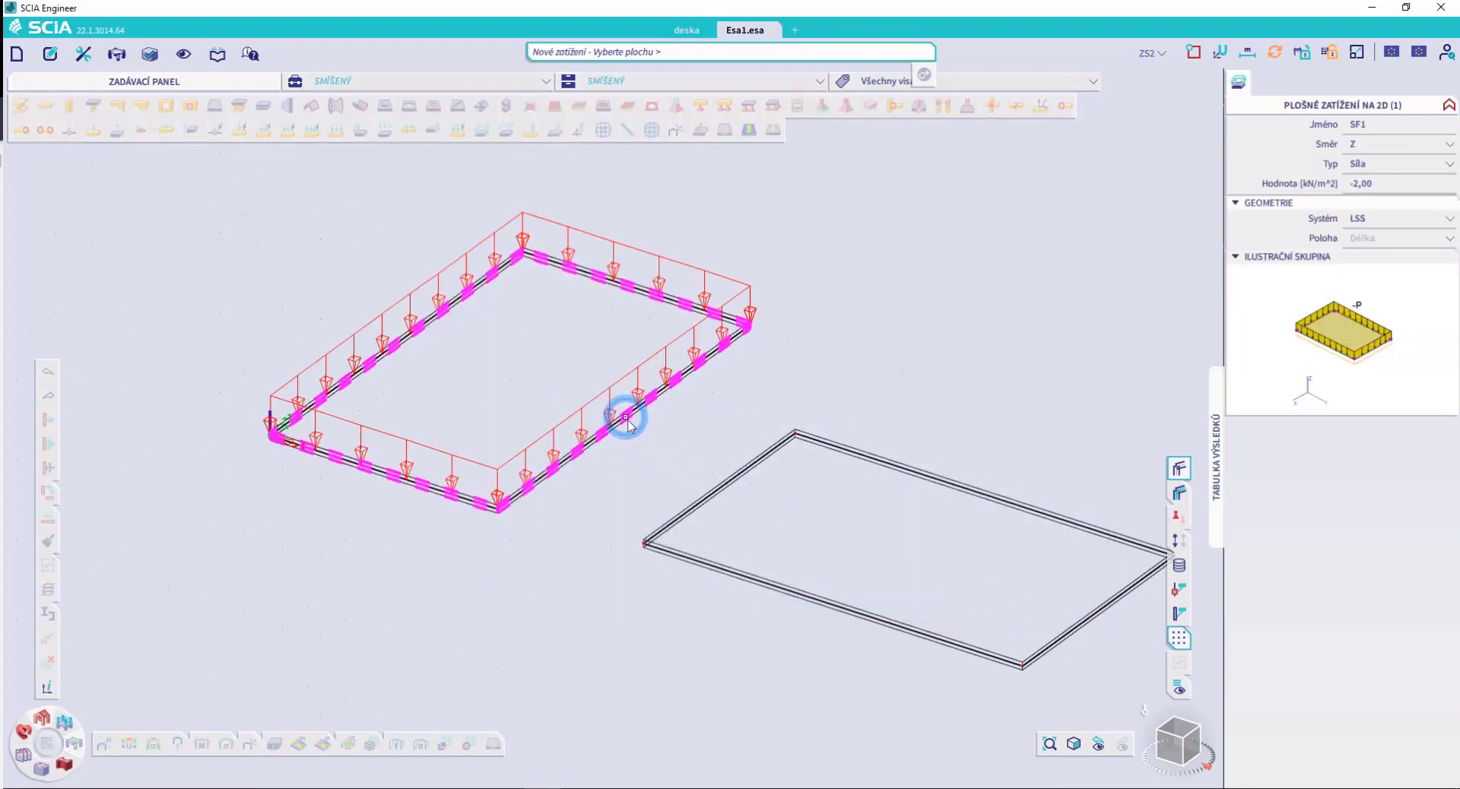
pyautogui.click(723, 484)
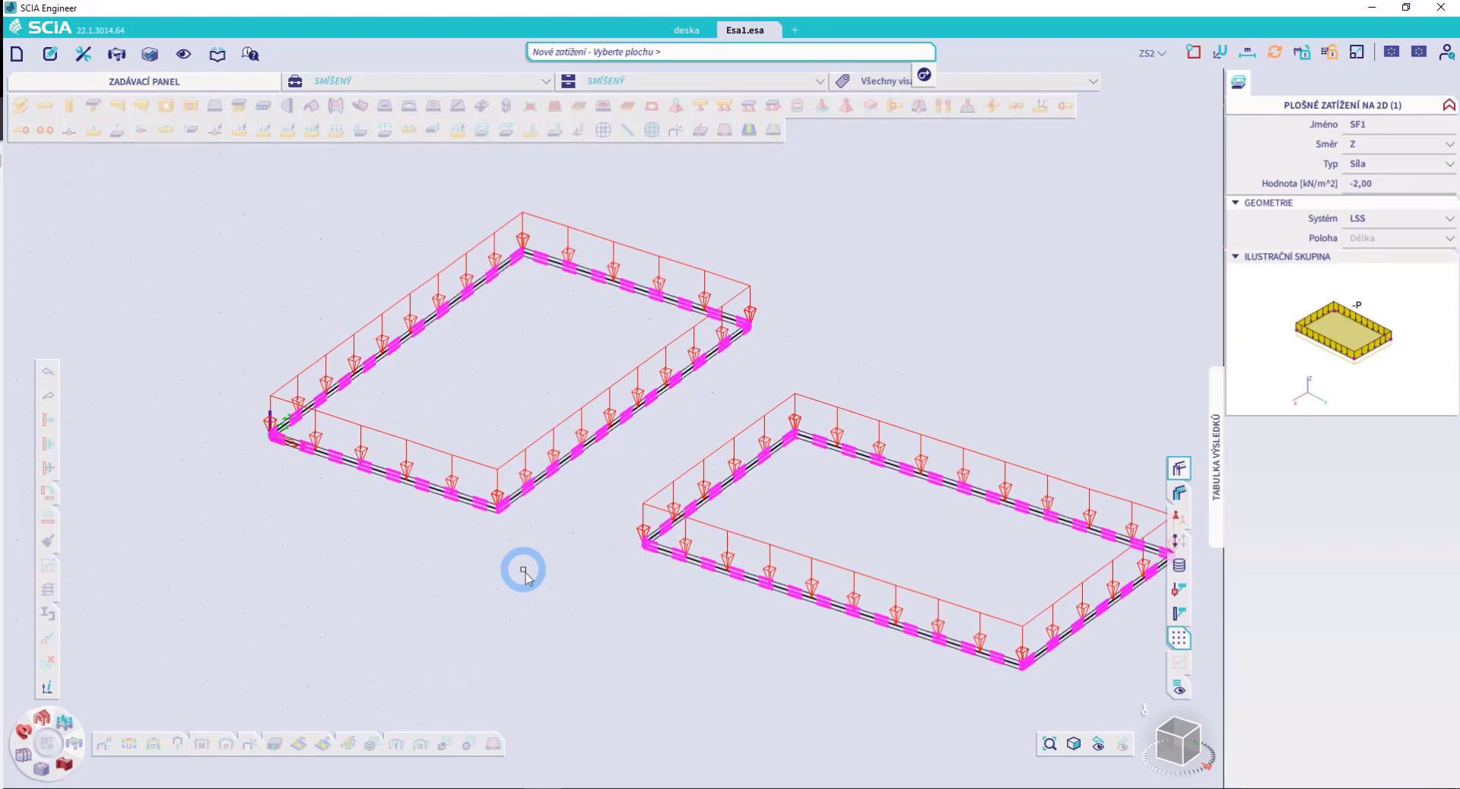
pyautogui.press('Escape')
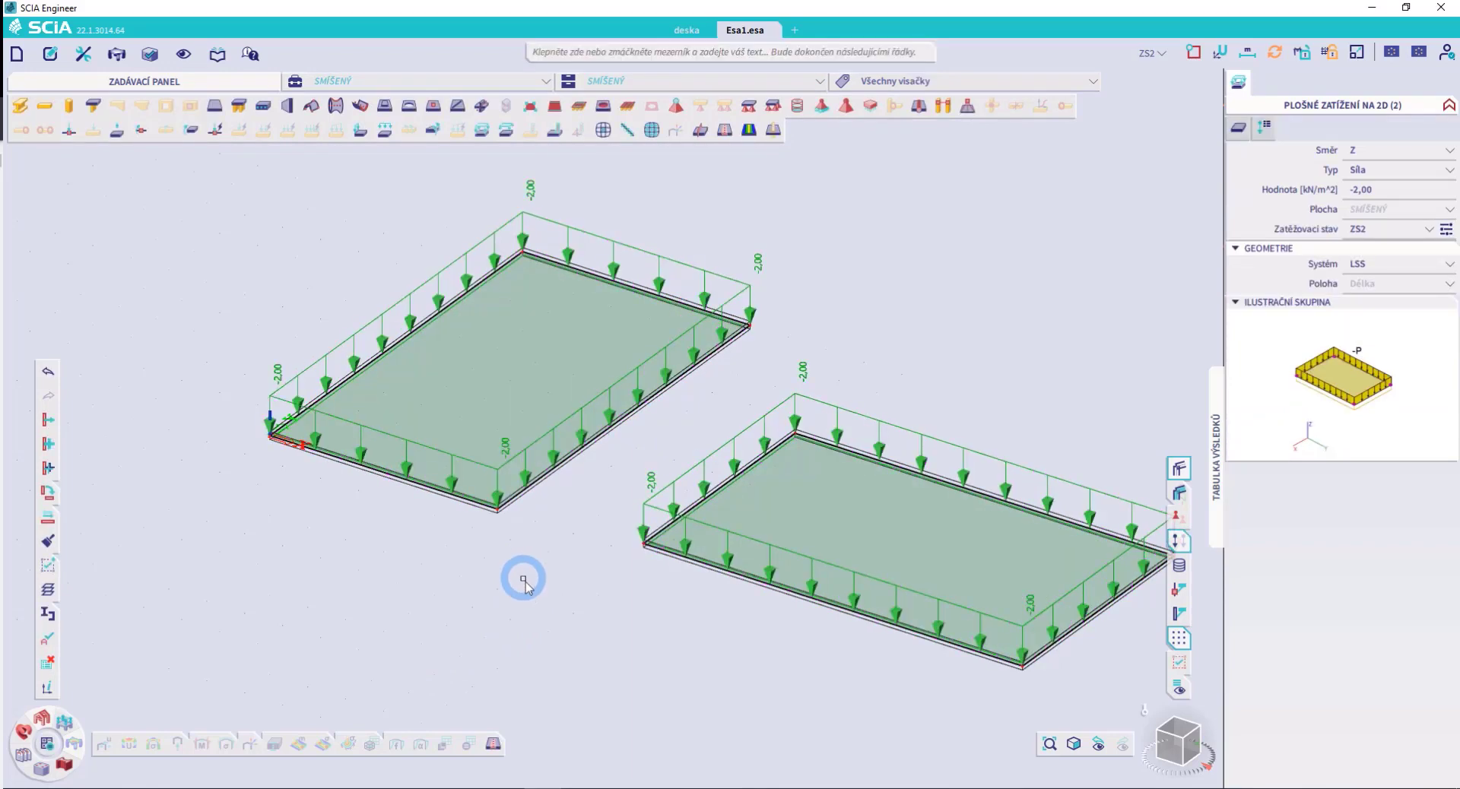
pyautogui.press('Escape')
# Show the line supports together with the surface loads on both slabs
pyautogui.moveTo(655, 613); pyautogui.dragTo(621, 618, button='middle')
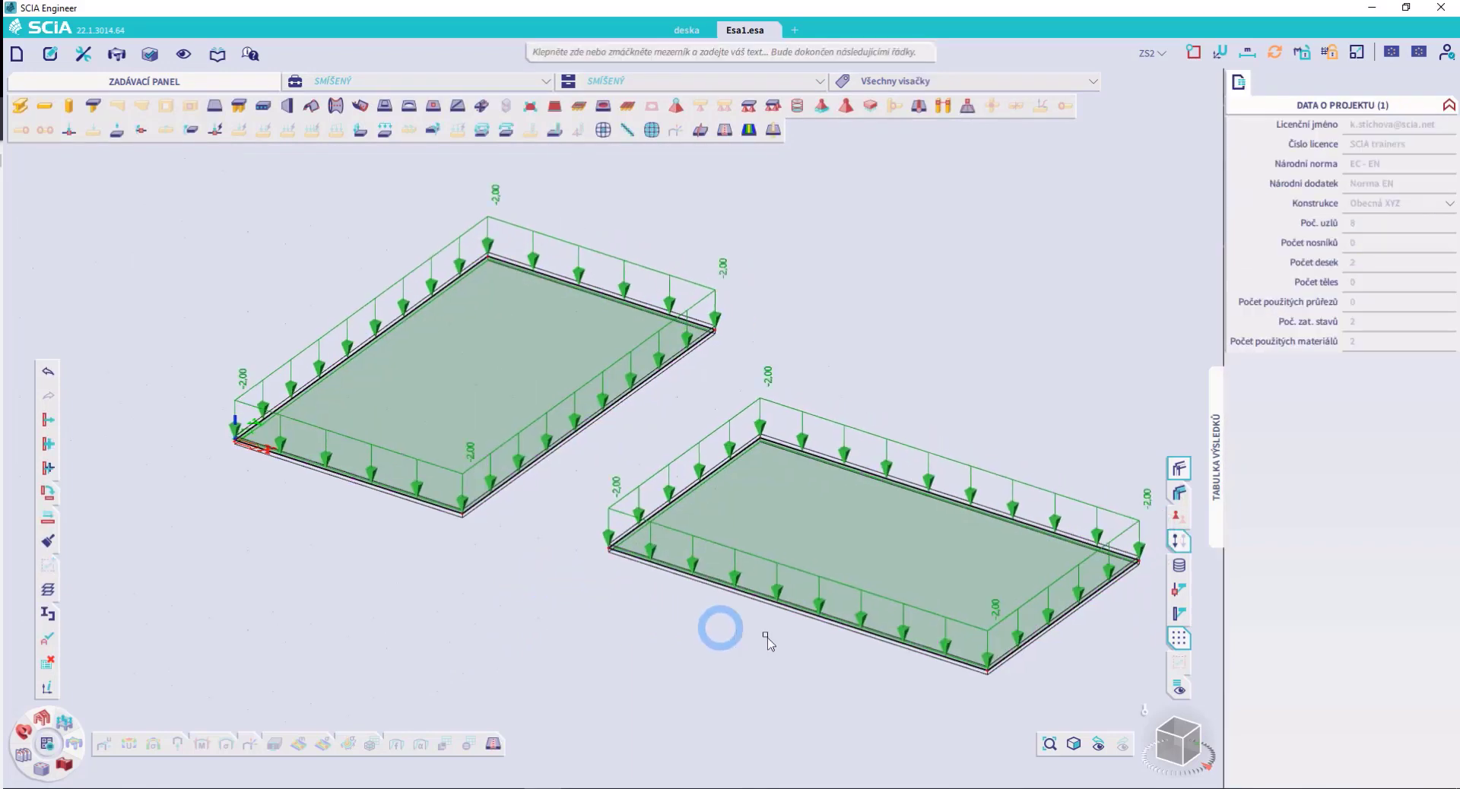
pyautogui.moveTo(943, 683); pyautogui.dragTo(906, 669, button='middle')
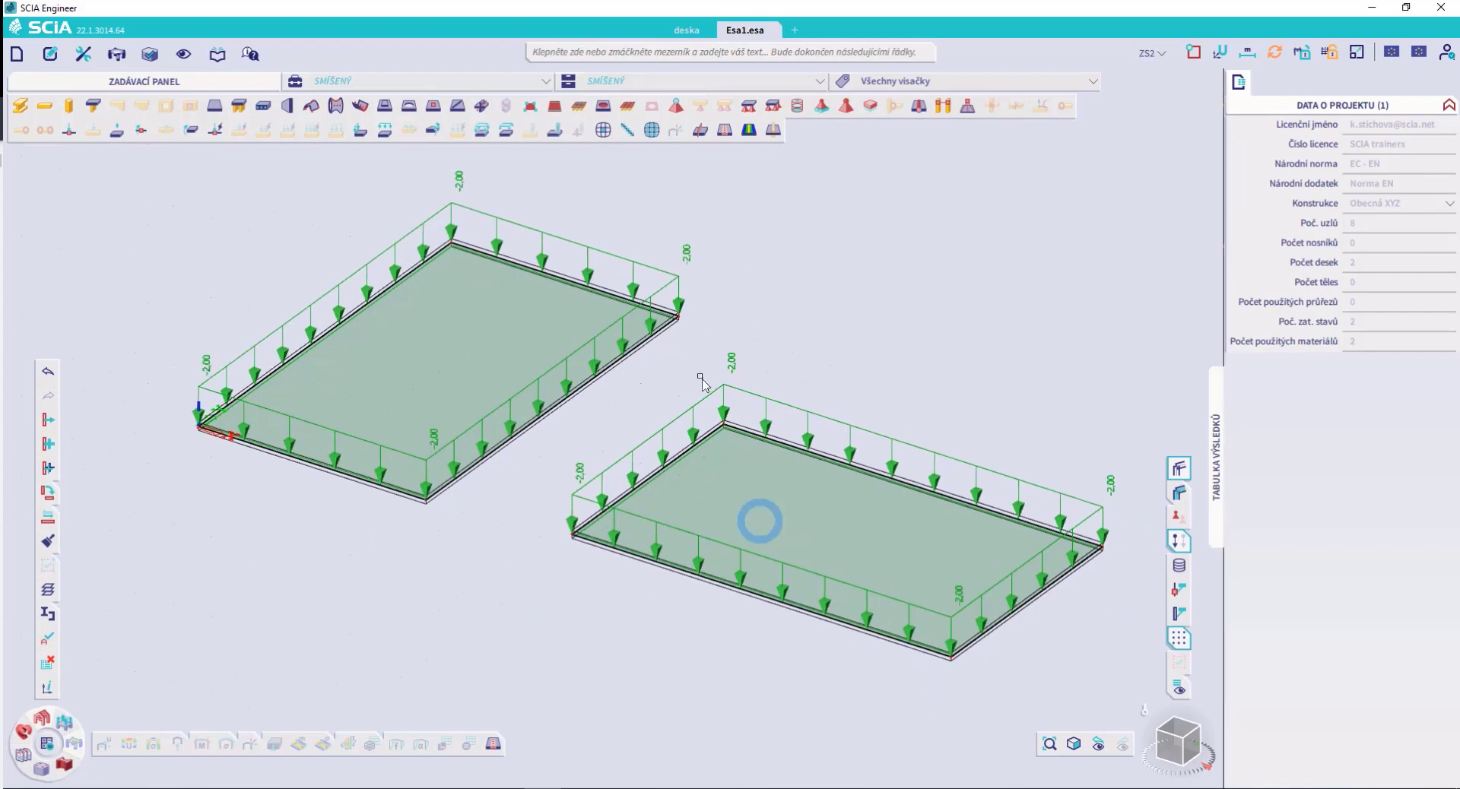
pyautogui.click(1179, 520)
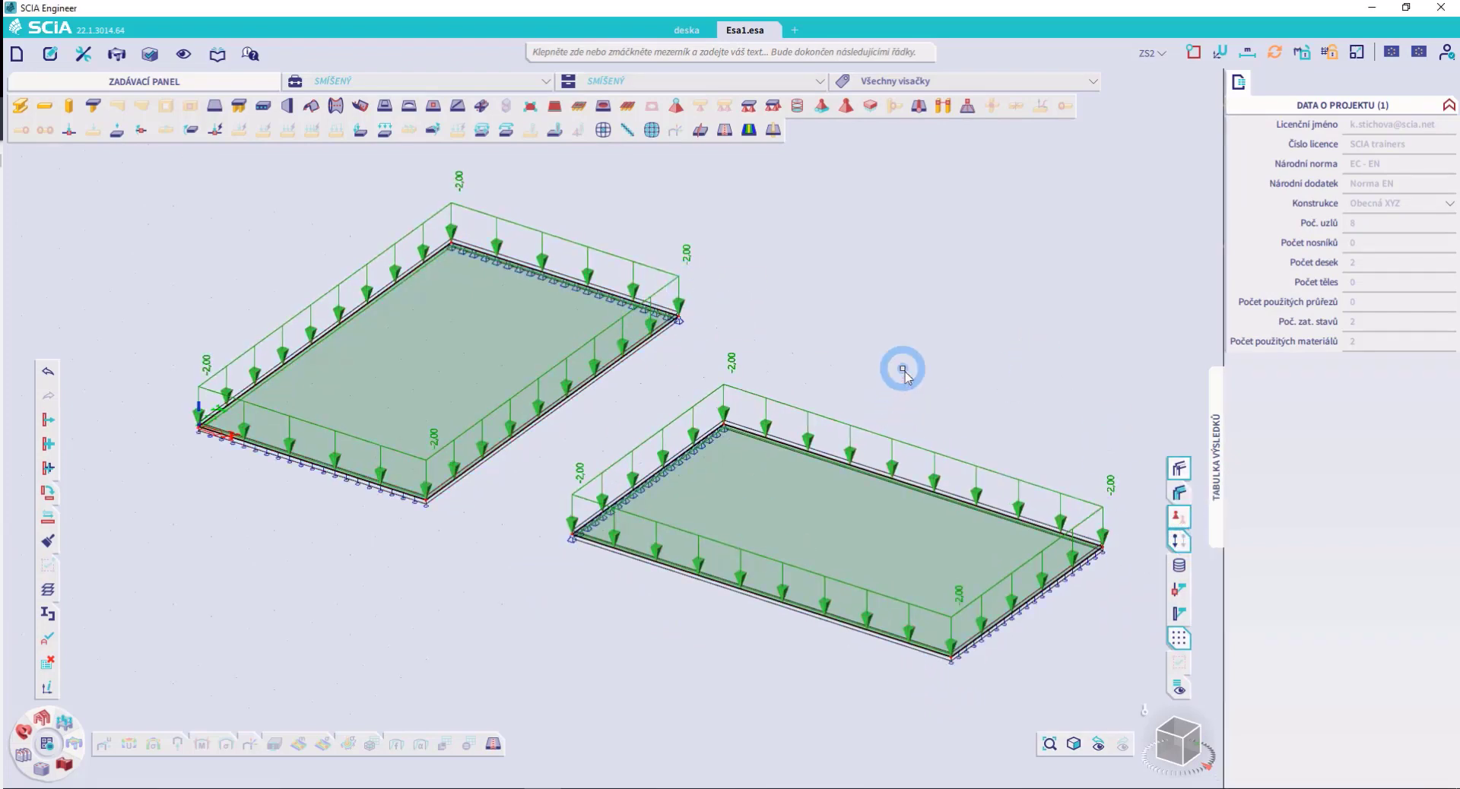
pyautogui.moveTo(906, 358); pyautogui.dragTo(902, 396, button='middle')
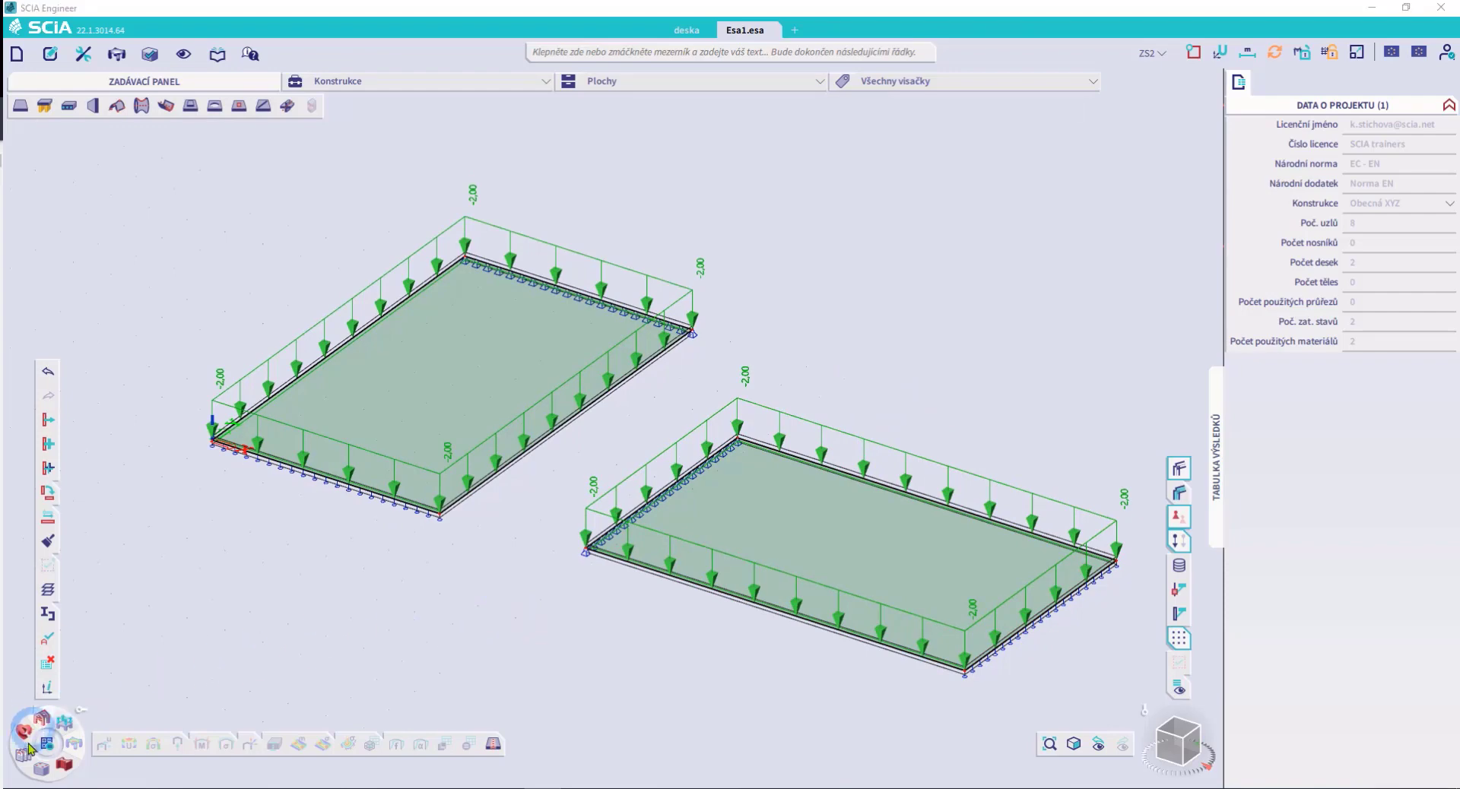
# Set the average 2D finite element size to 0.4 m in the FEM calculation settings (Výpočet MKP), widening the dialog
pyautogui.click(46, 744)
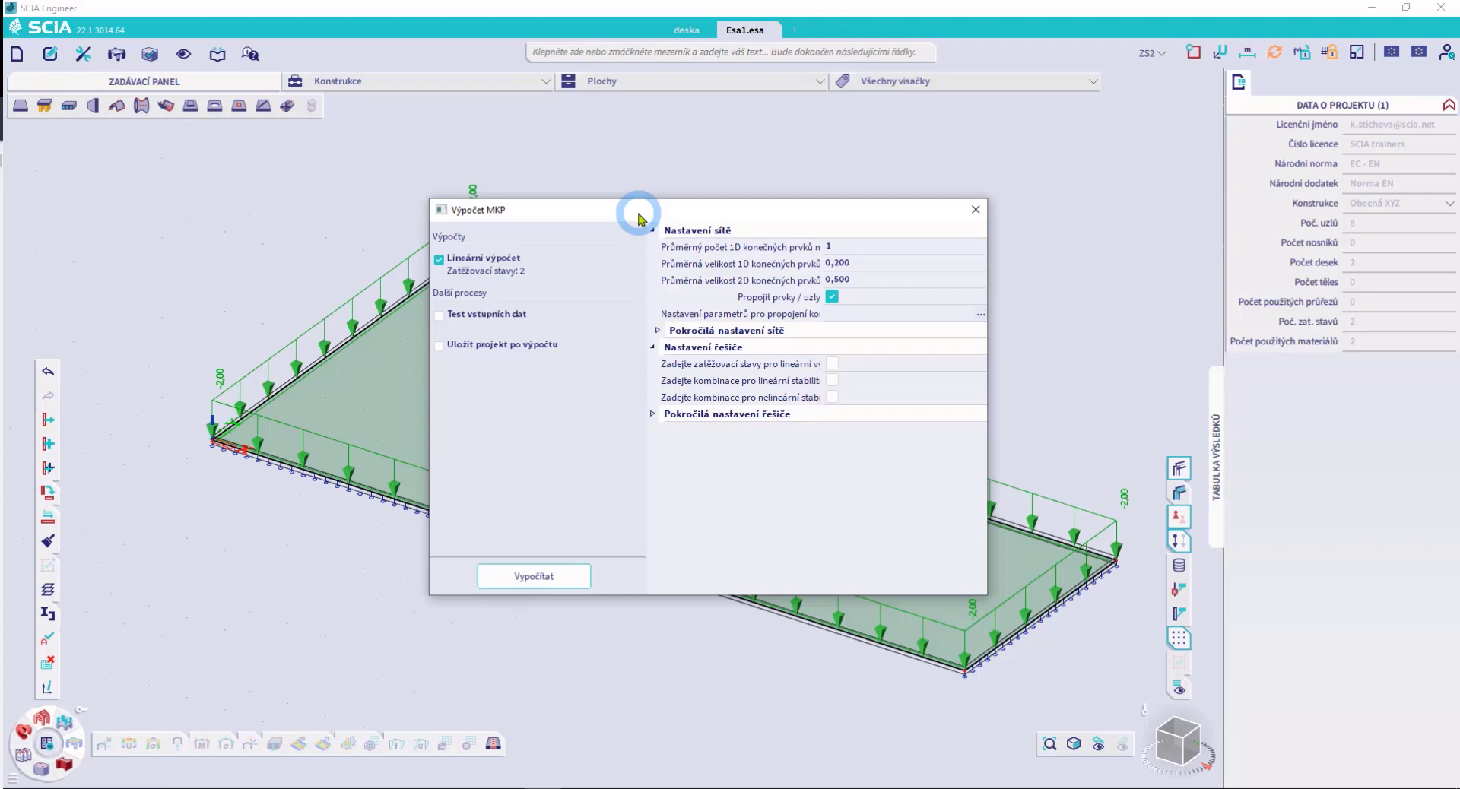
pyautogui.click(763, 281)
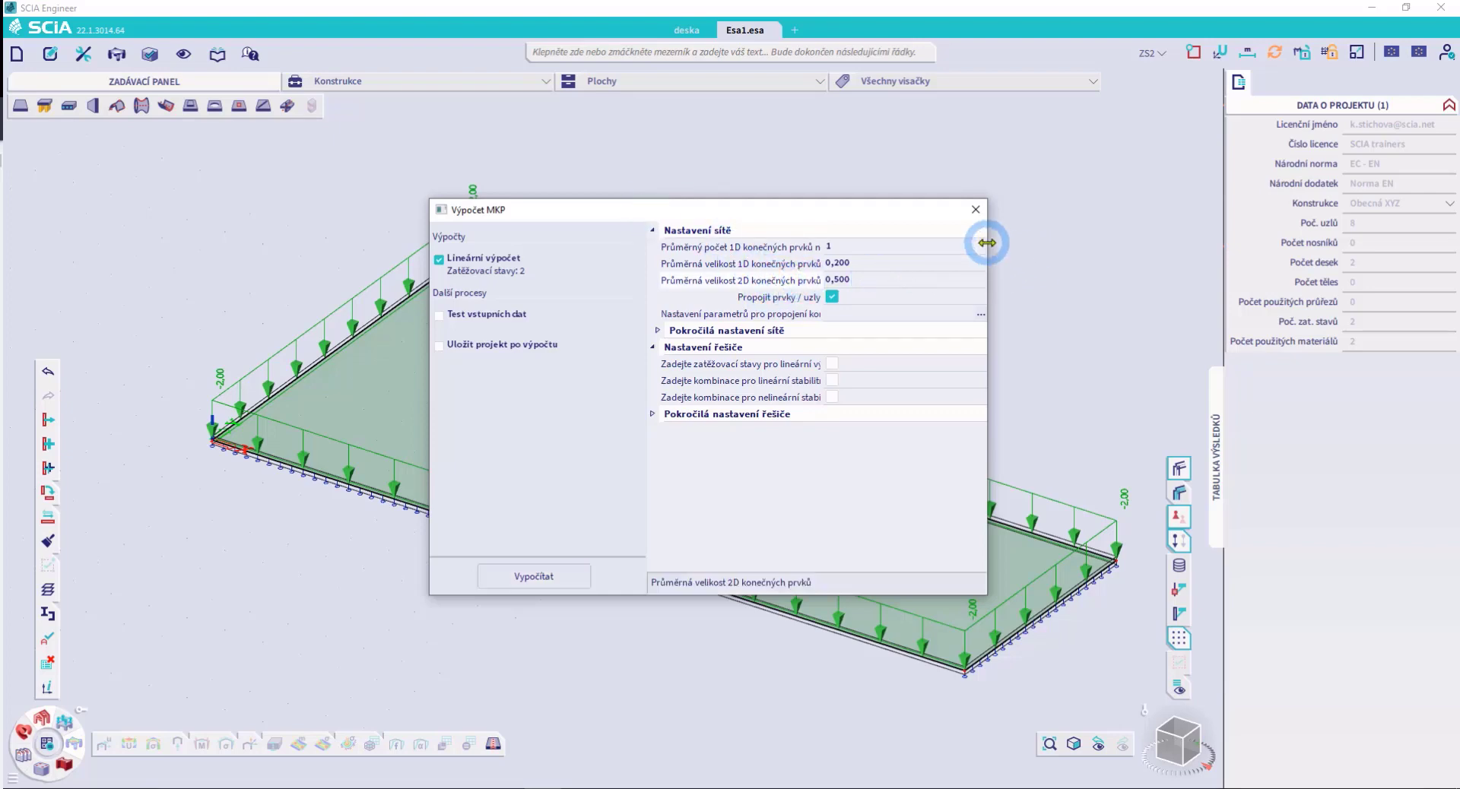
pyautogui.moveTo(989, 241); pyautogui.dragTo(1128, 244)
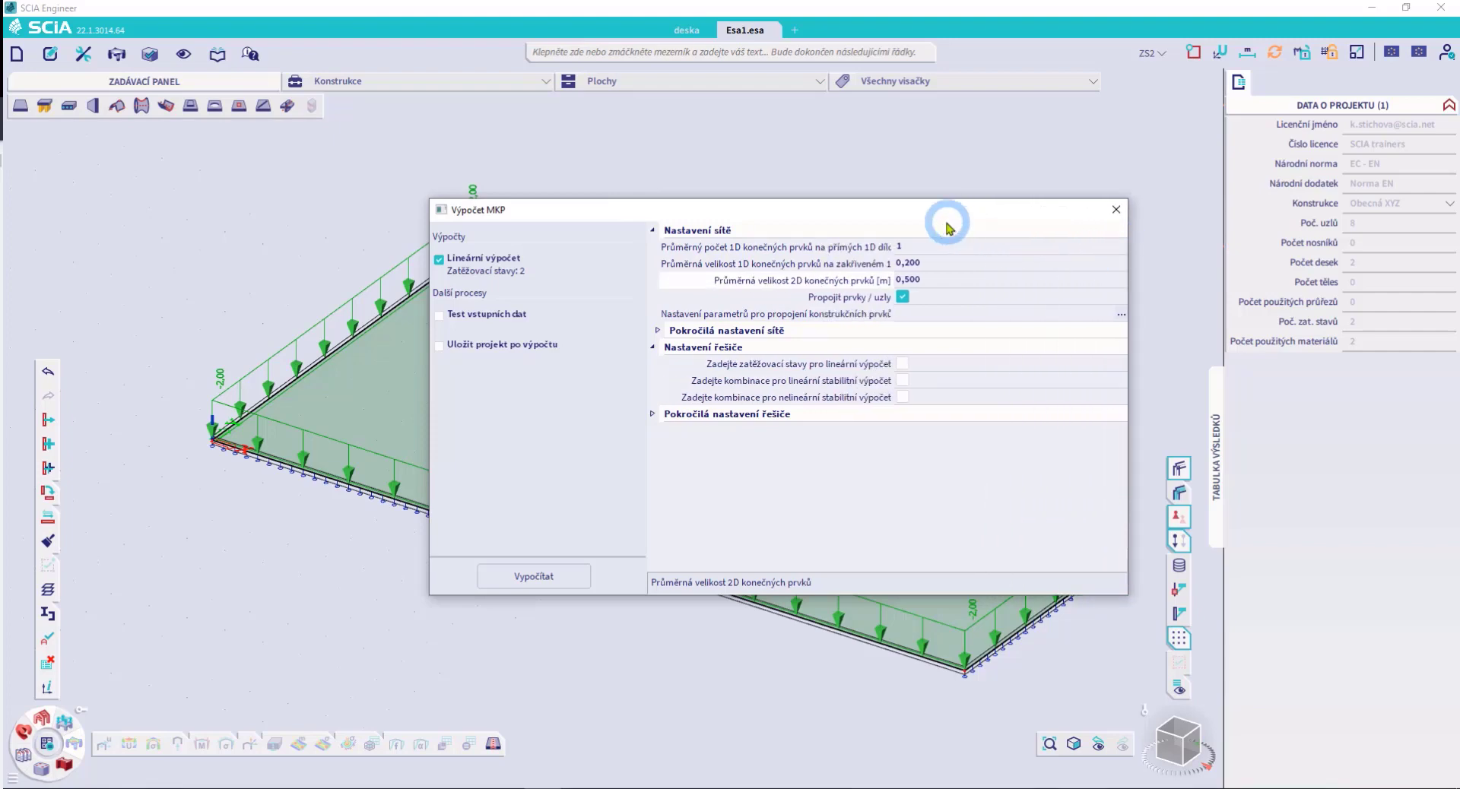
pyautogui.click(920, 279)
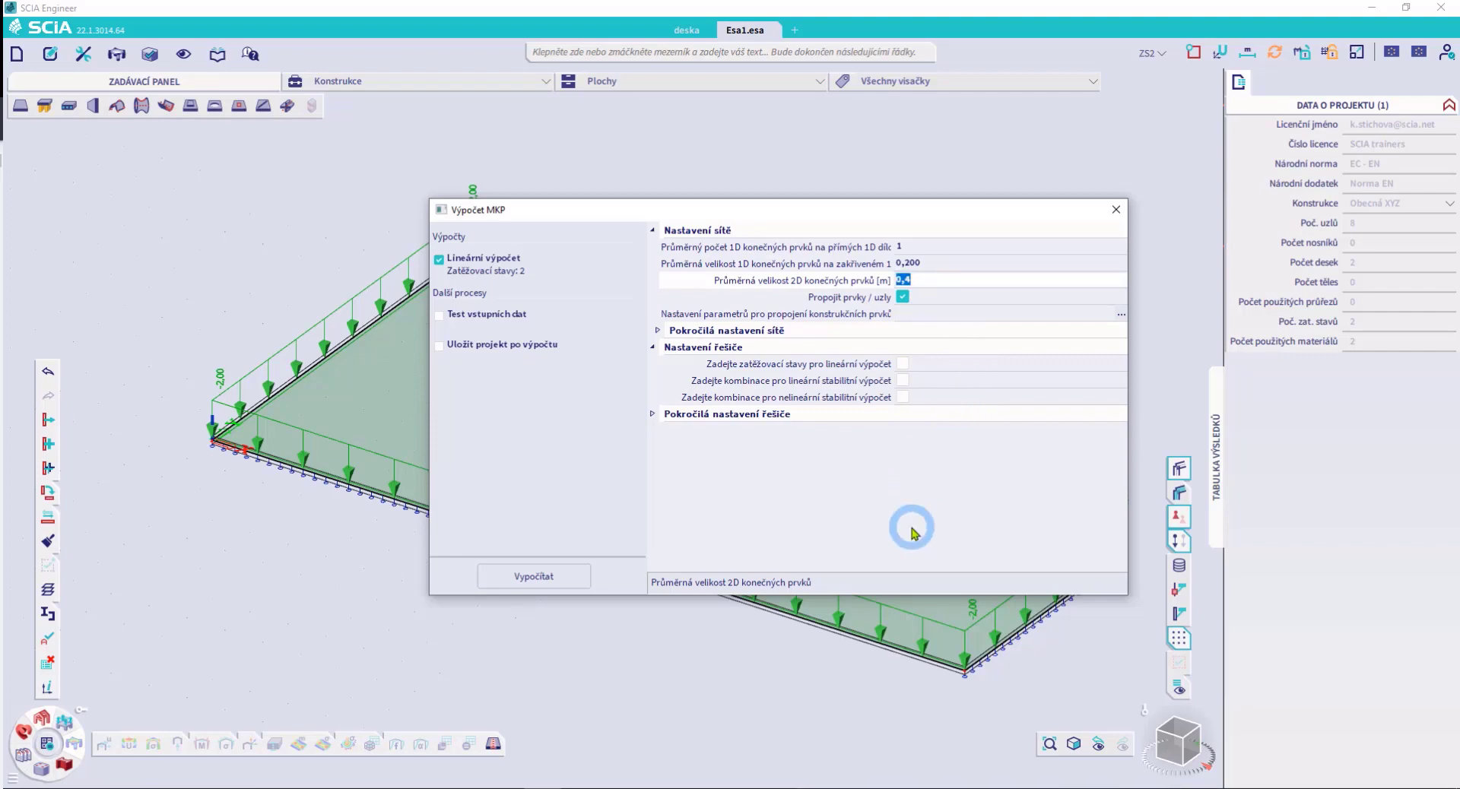
# Set the bending theory for plates and shells to Kirchhoff in the advanced solver settings (Pokročilá nastavení řešiče)
pyautogui.click(911, 528)
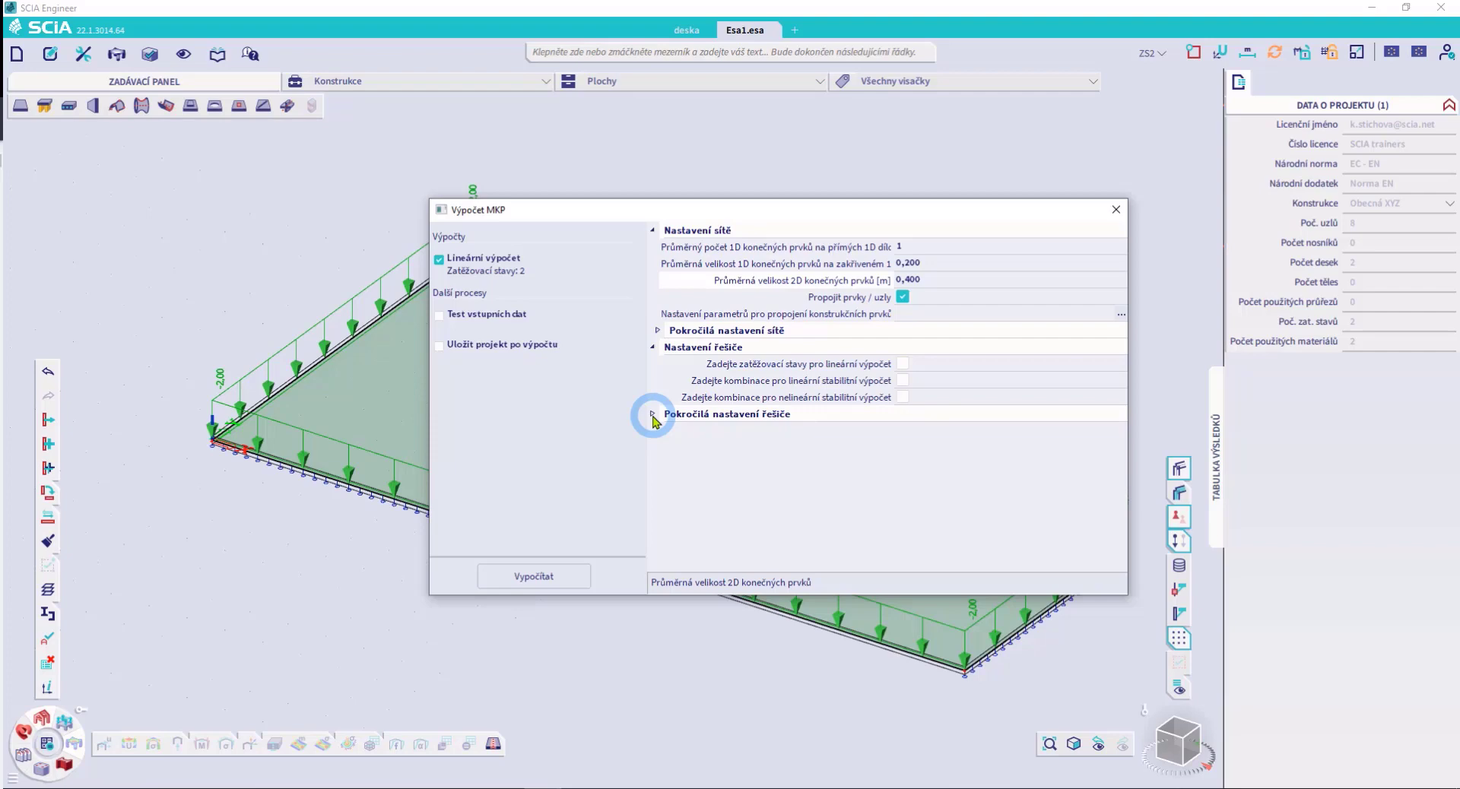
pyautogui.click(652, 414)
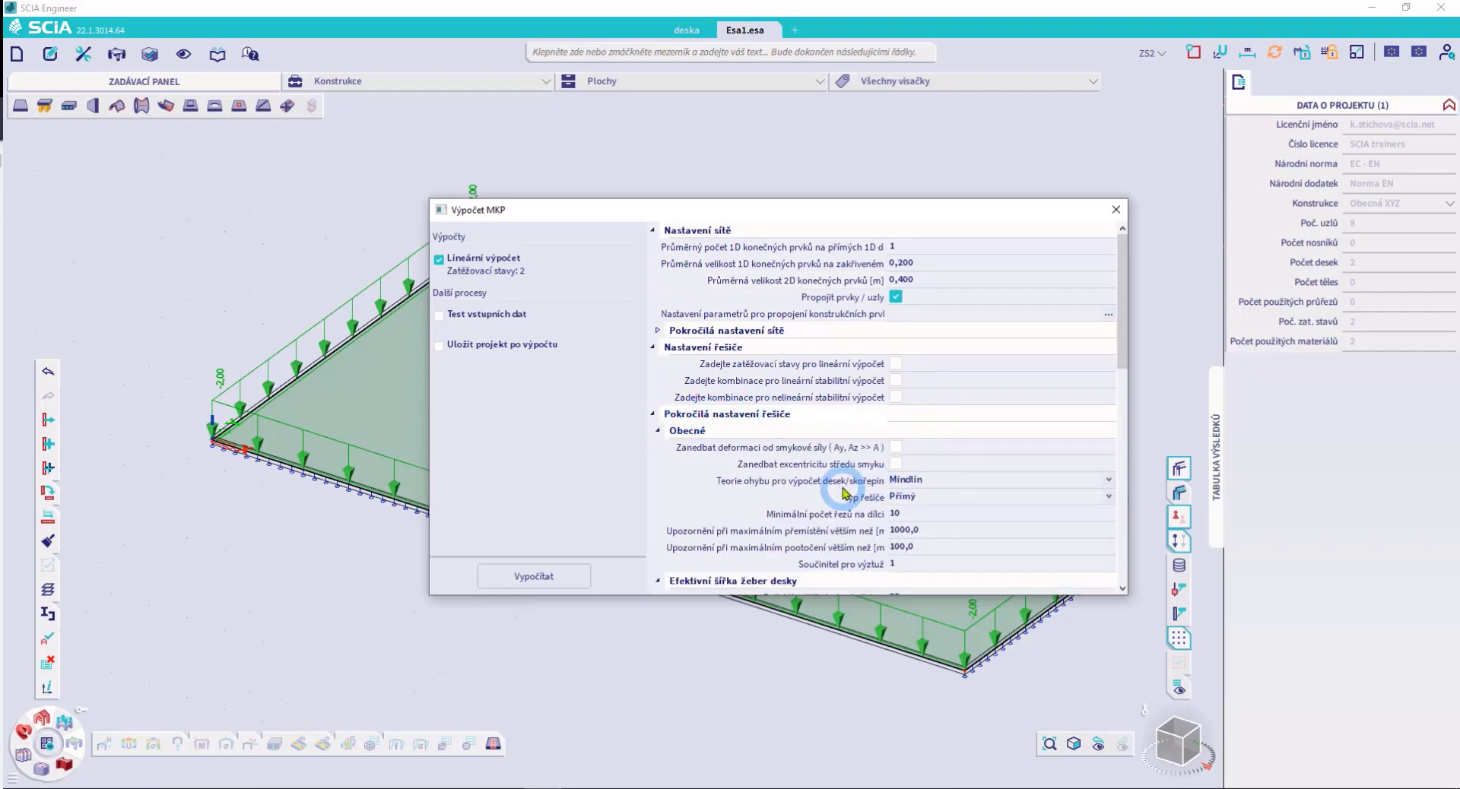
pyautogui.click(1109, 485)
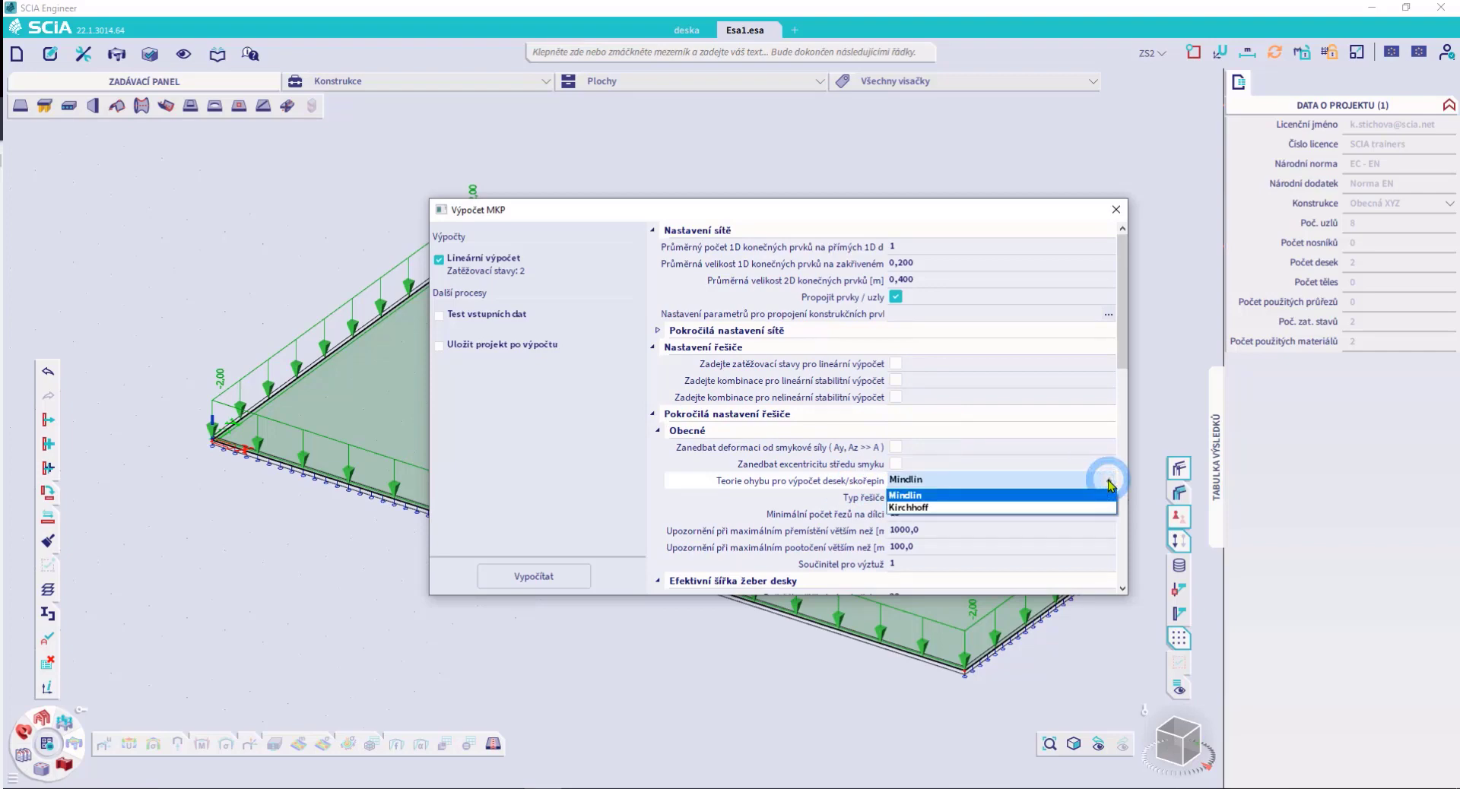
pyautogui.click(950, 512)
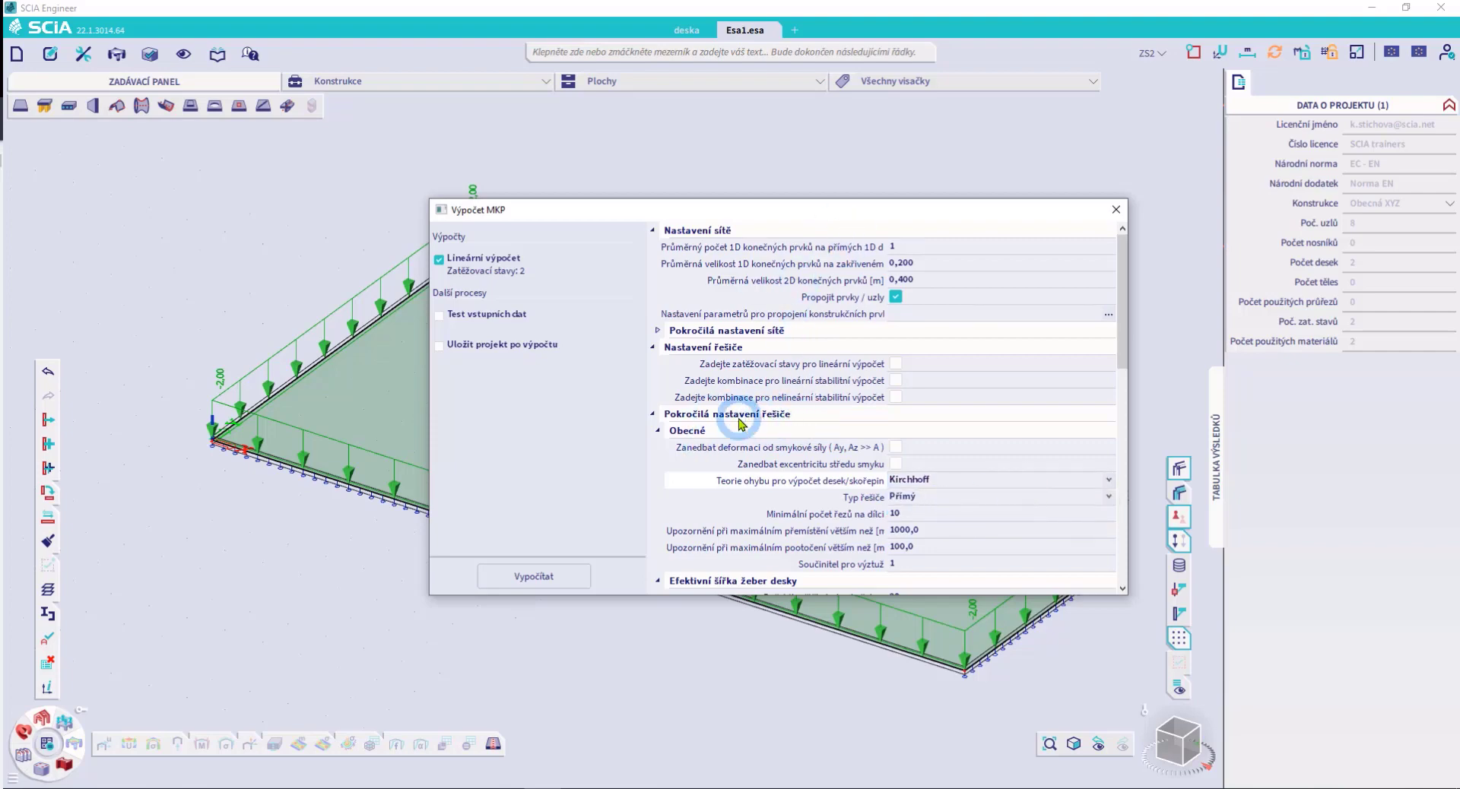
# Run the linear calculation and hide the surface loads on both slabs
pyautogui.click(526, 579)
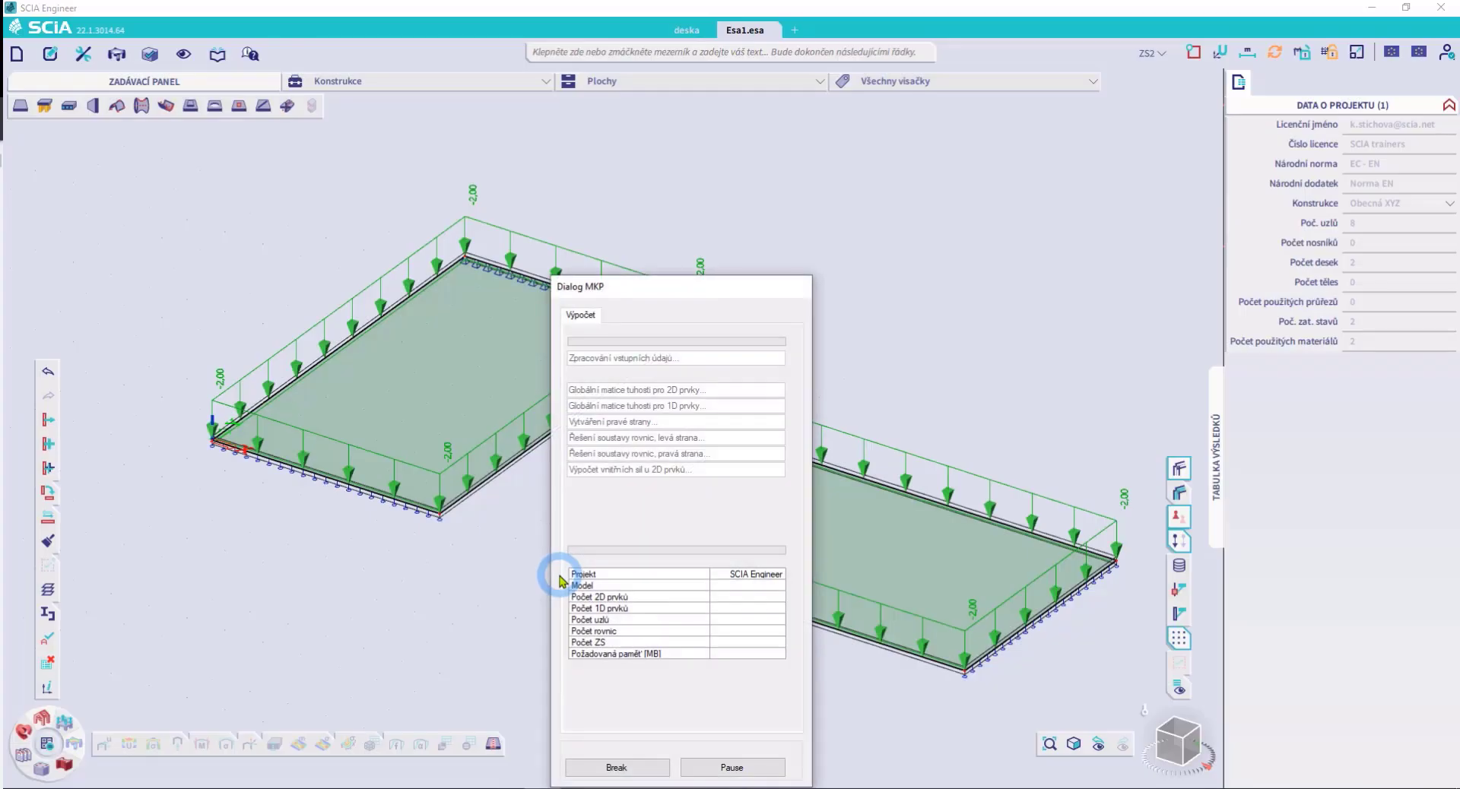
pyautogui.click(814, 467)
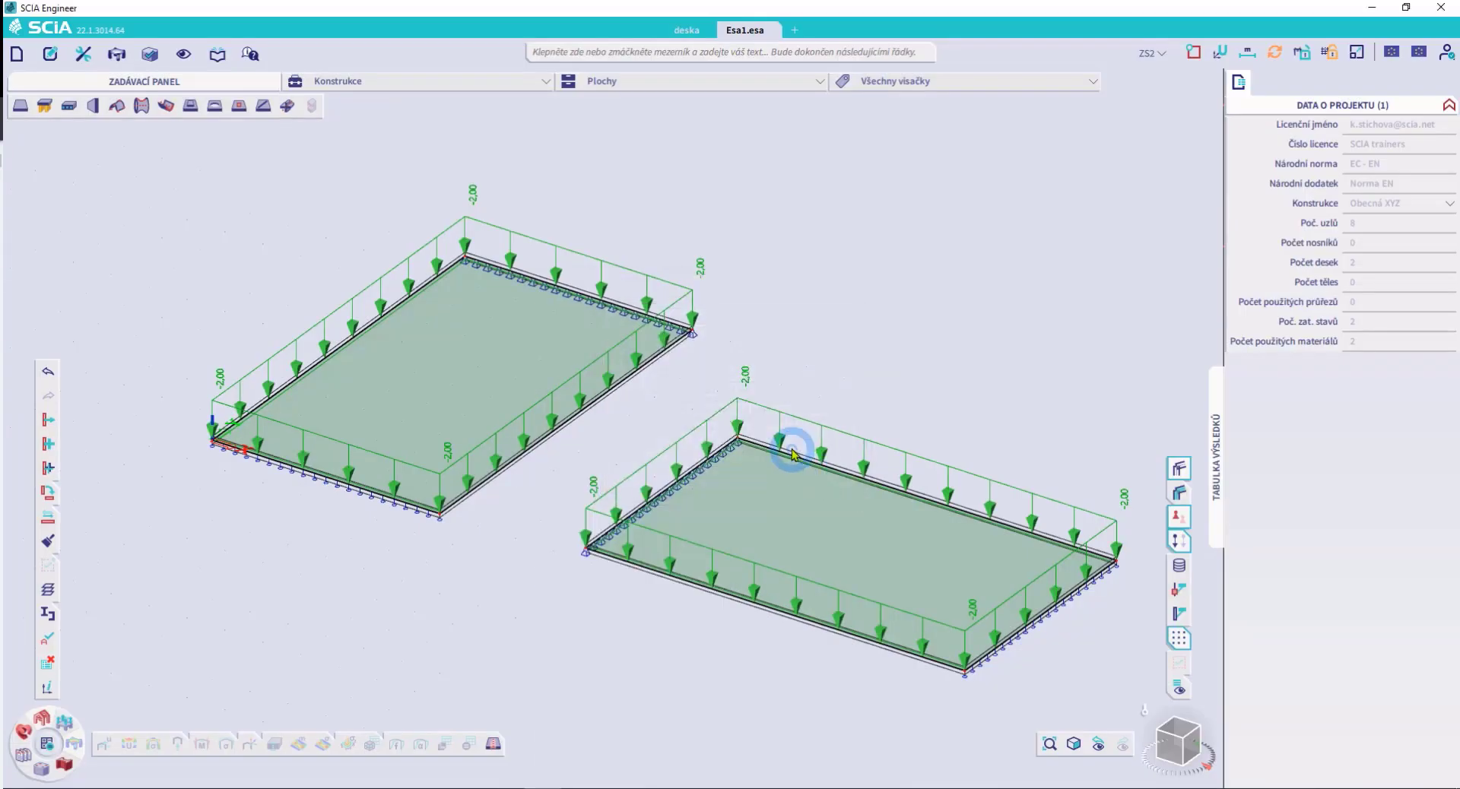
pyautogui.click(1177, 540)
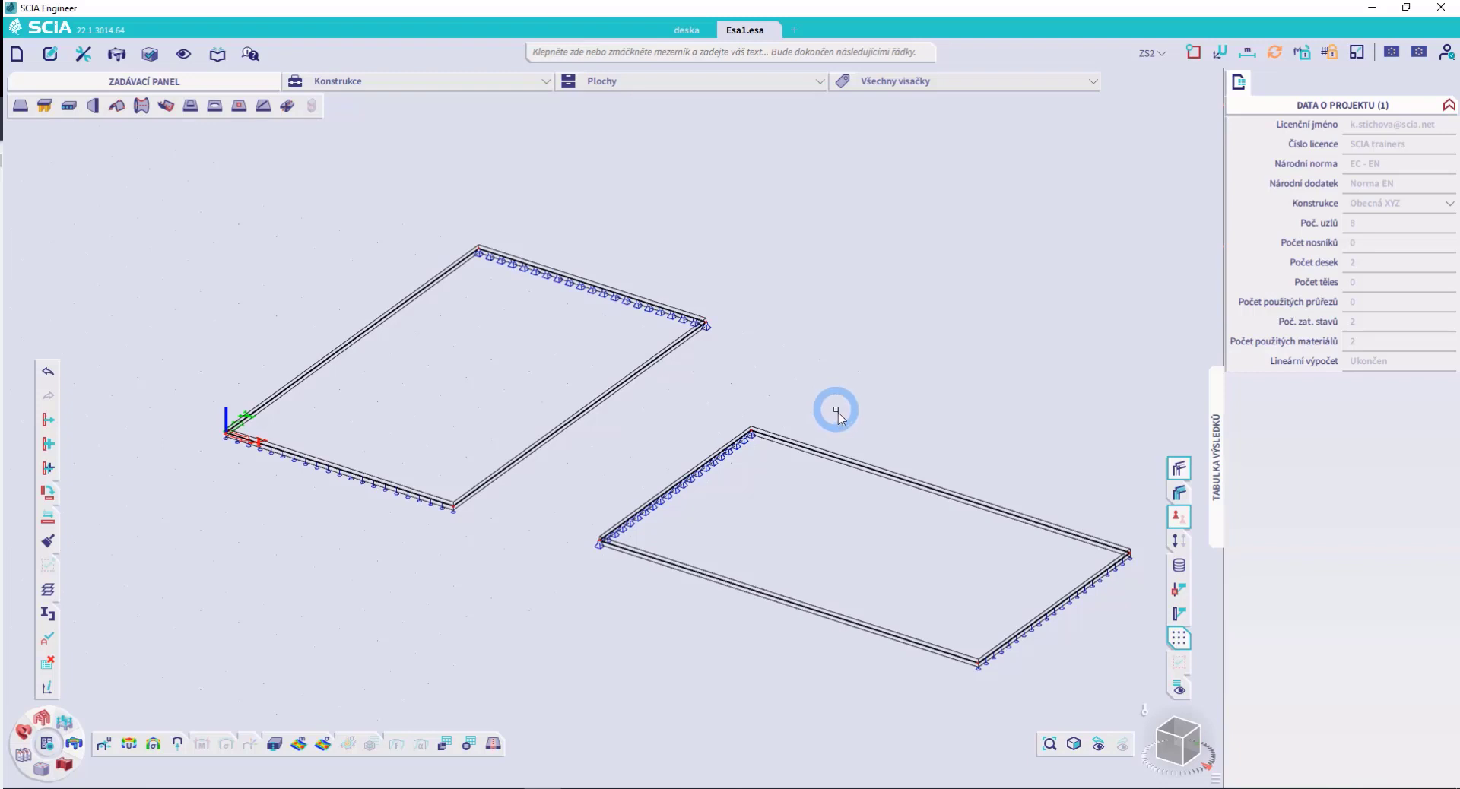
# Look through the result types available for surfaces (Plochy) and start the 2D internal forces result (2D vnitřní síly)
pyautogui.click(119, 55)
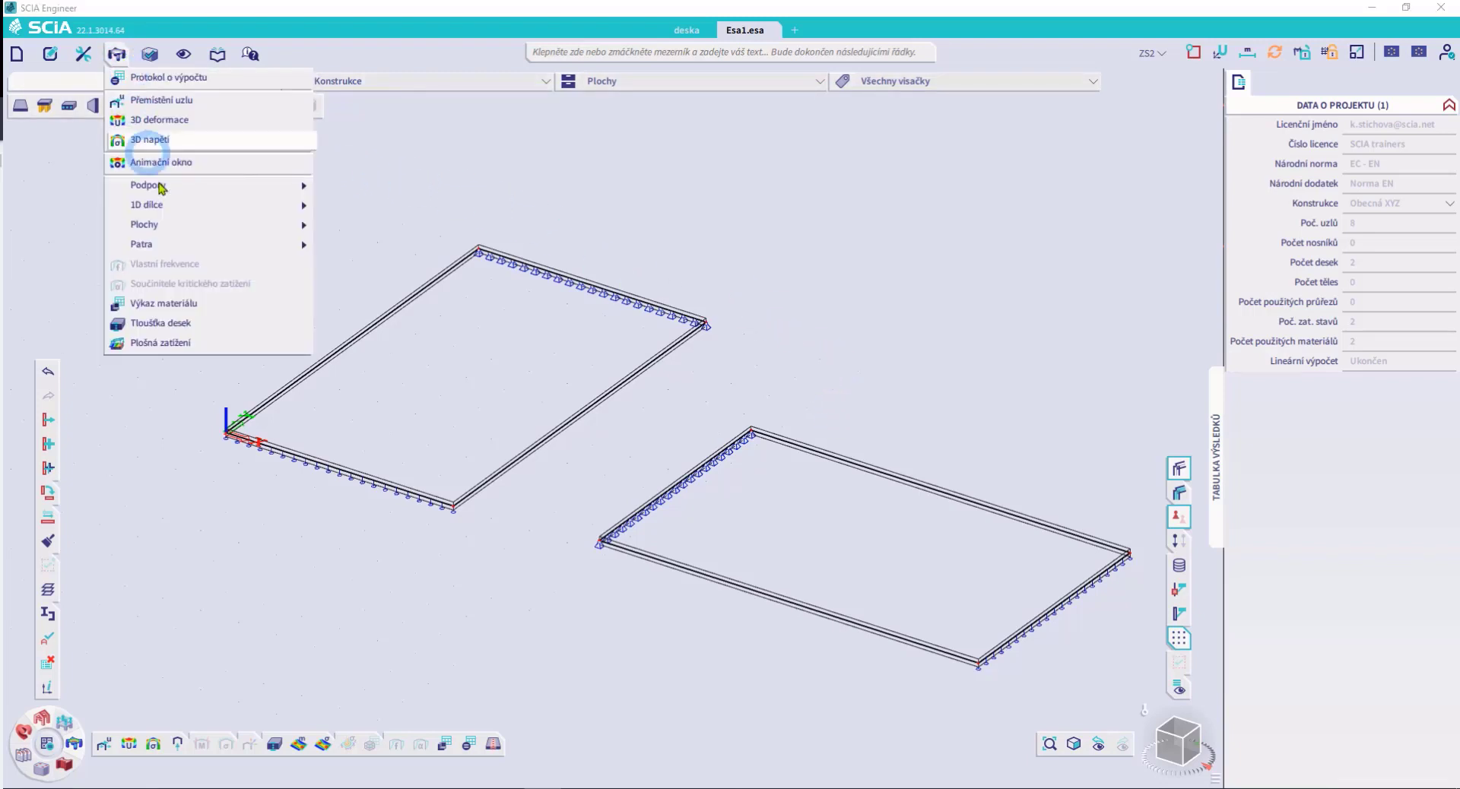
pyautogui.moveTo(183, 224)
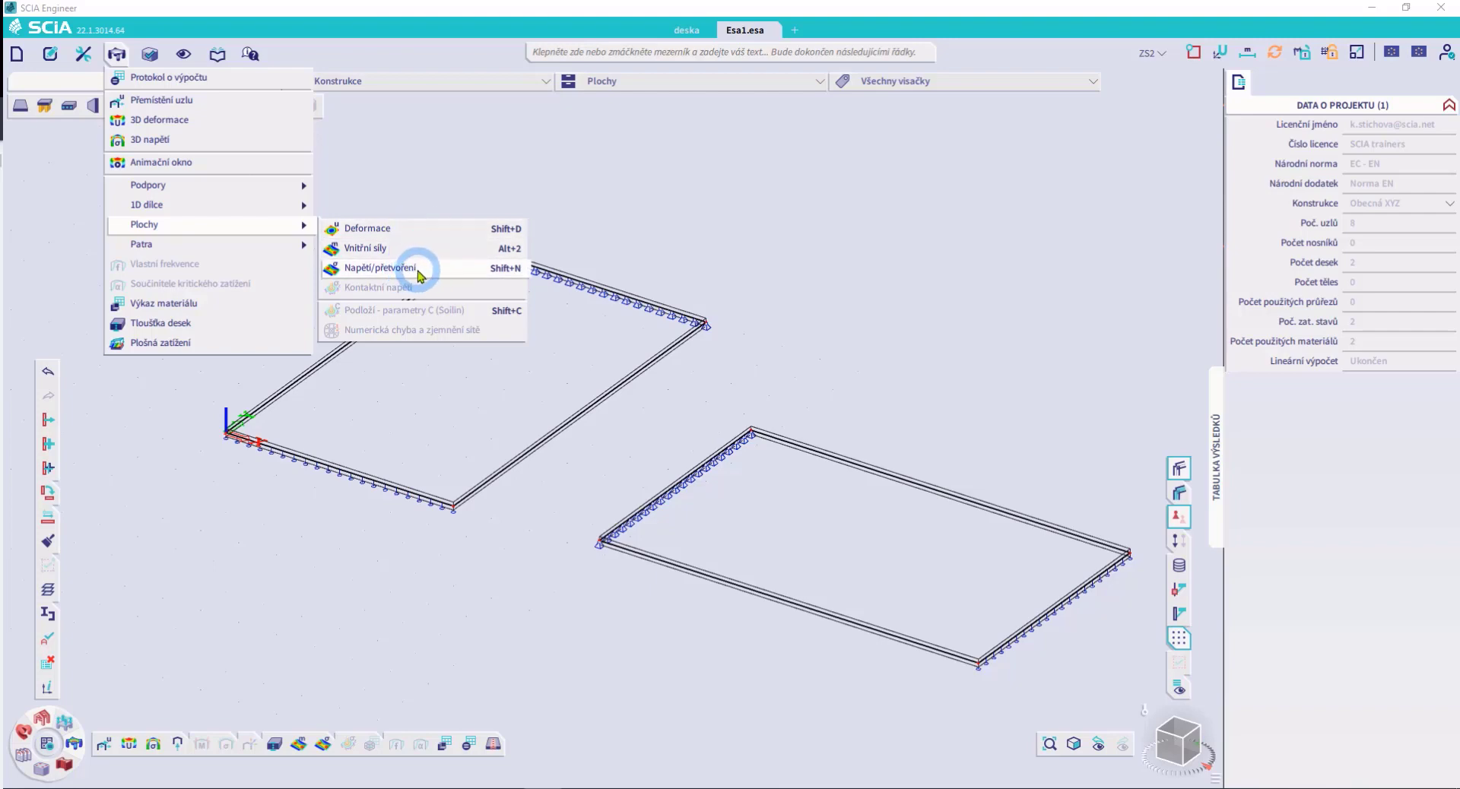
pyautogui.click(323, 606)
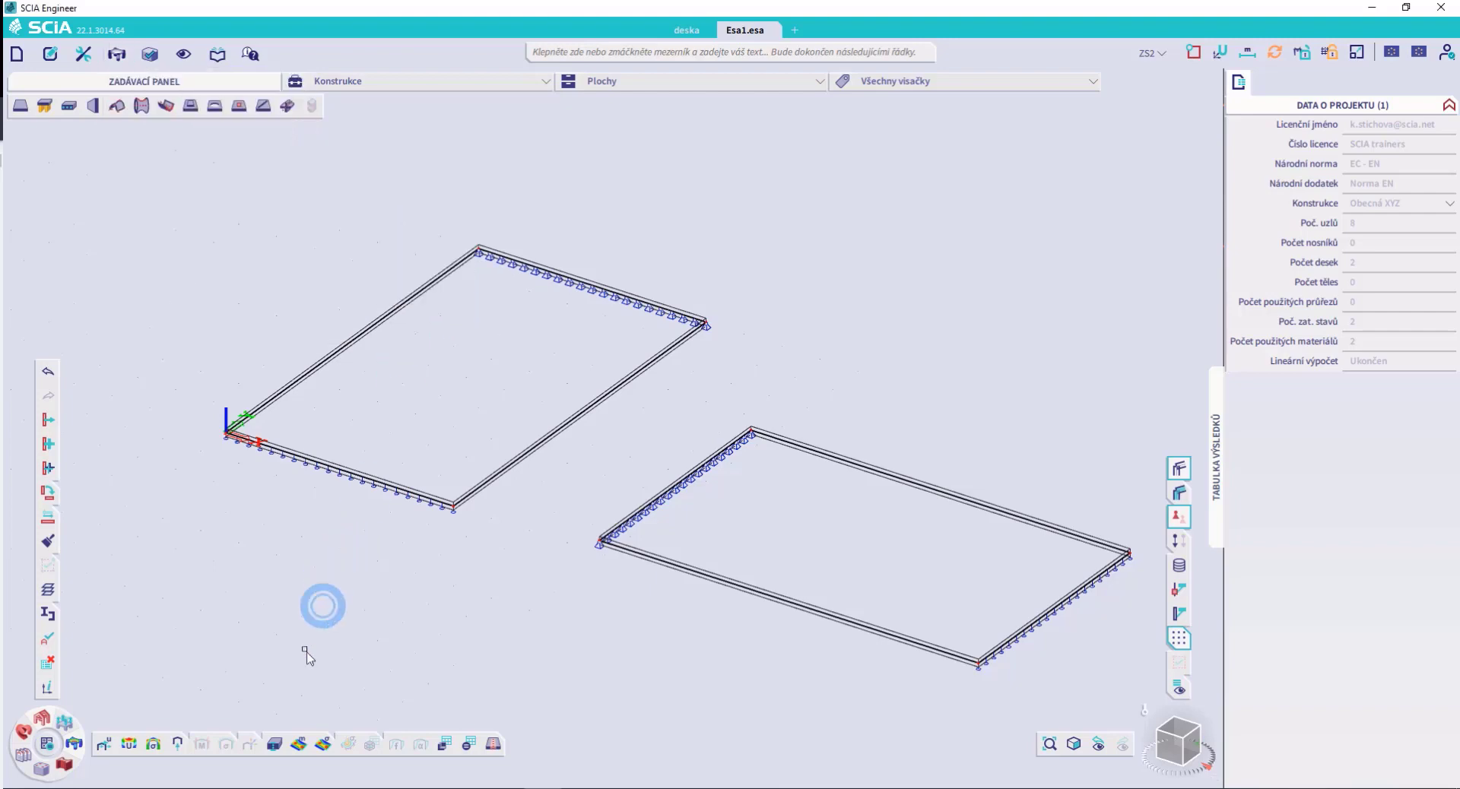
pyautogui.click(102, 746)
pyautogui.click(77, 746)
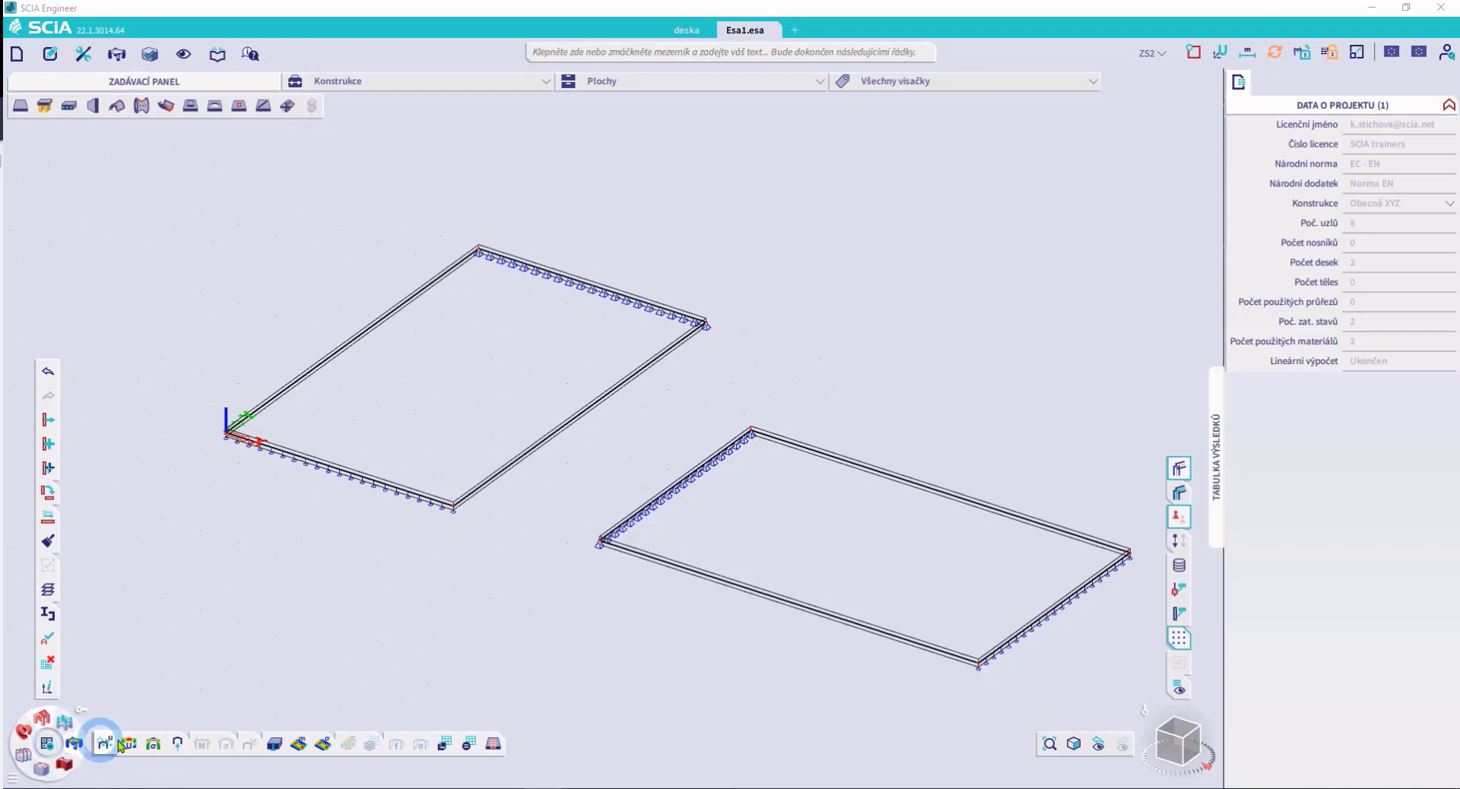
pyautogui.click(300, 745)
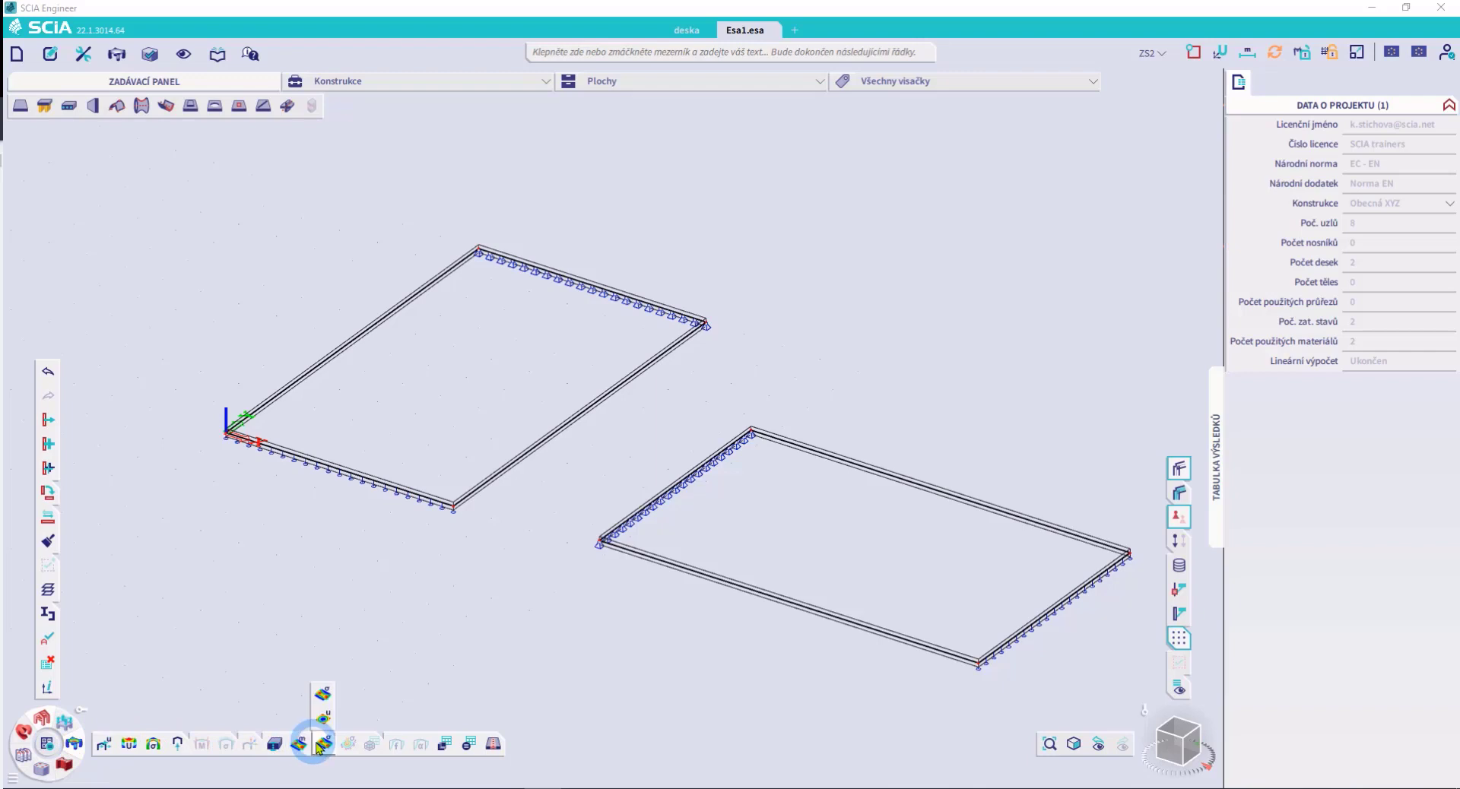
pyautogui.click(323, 744)
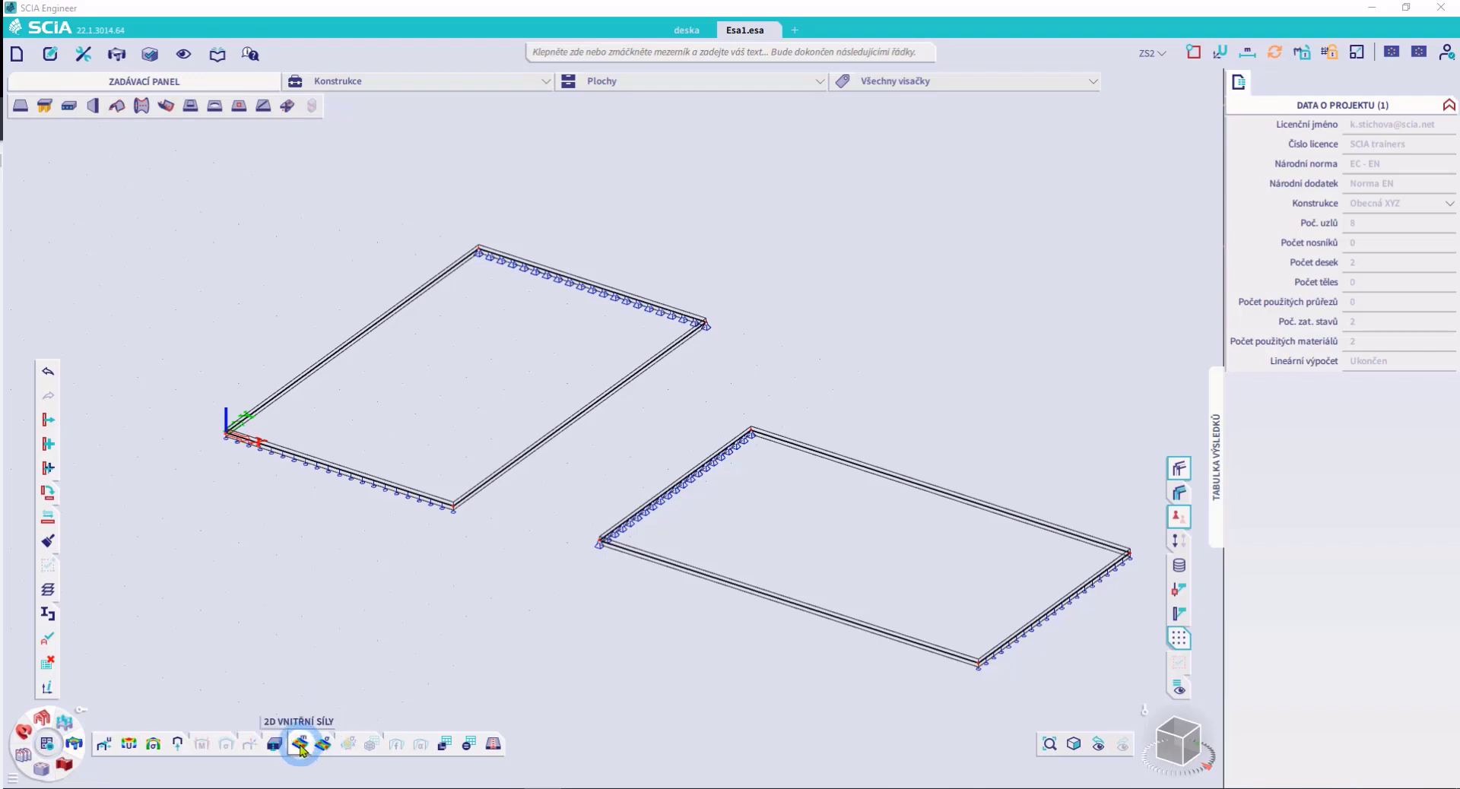
pyautogui.click(301, 747)
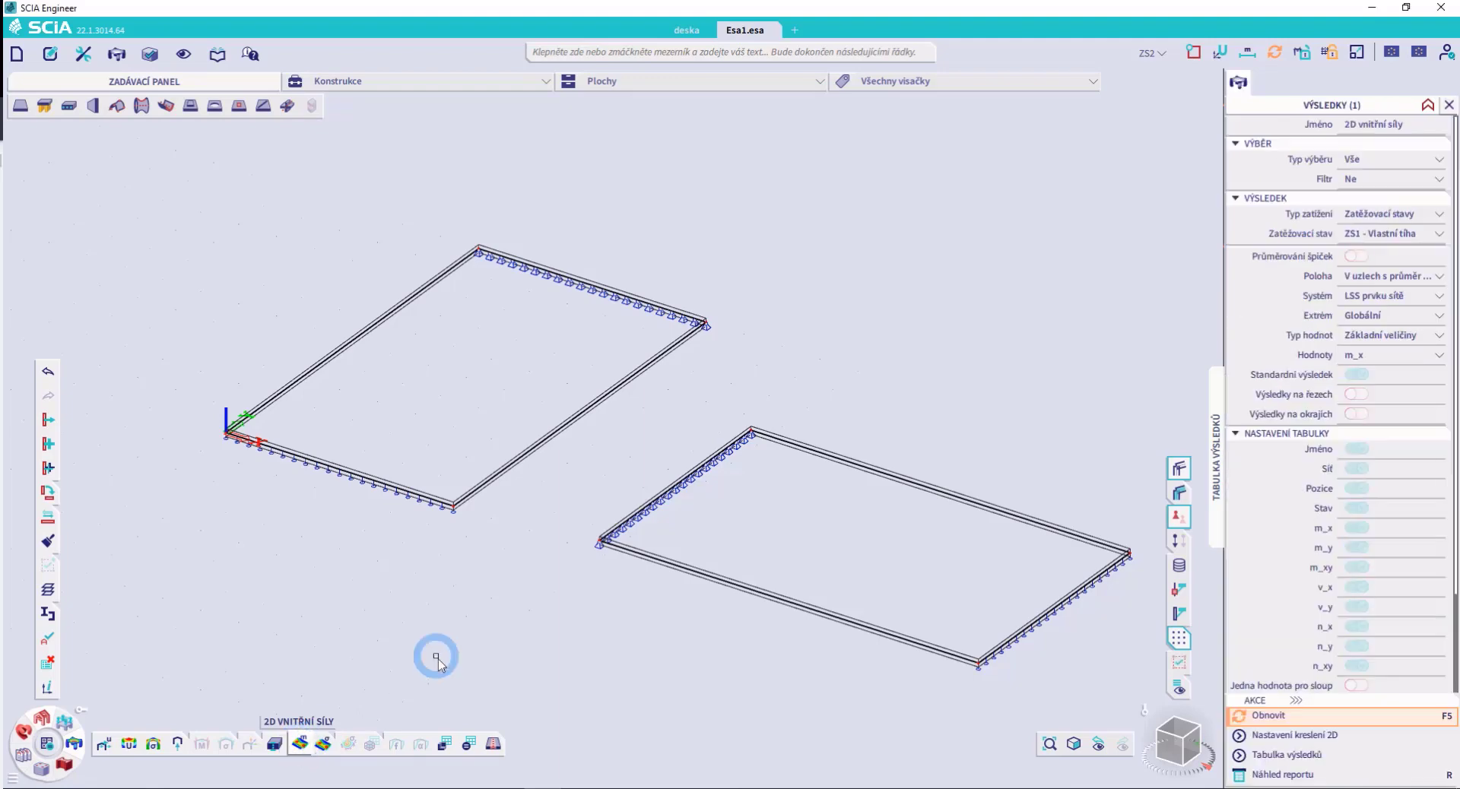
# Select the slab at the coordinate origin and set the result's selection type (Typ výběru) to Aktuální
pyautogui.moveTo(550, 489); pyautogui.dragTo(557, 485, button='middle')
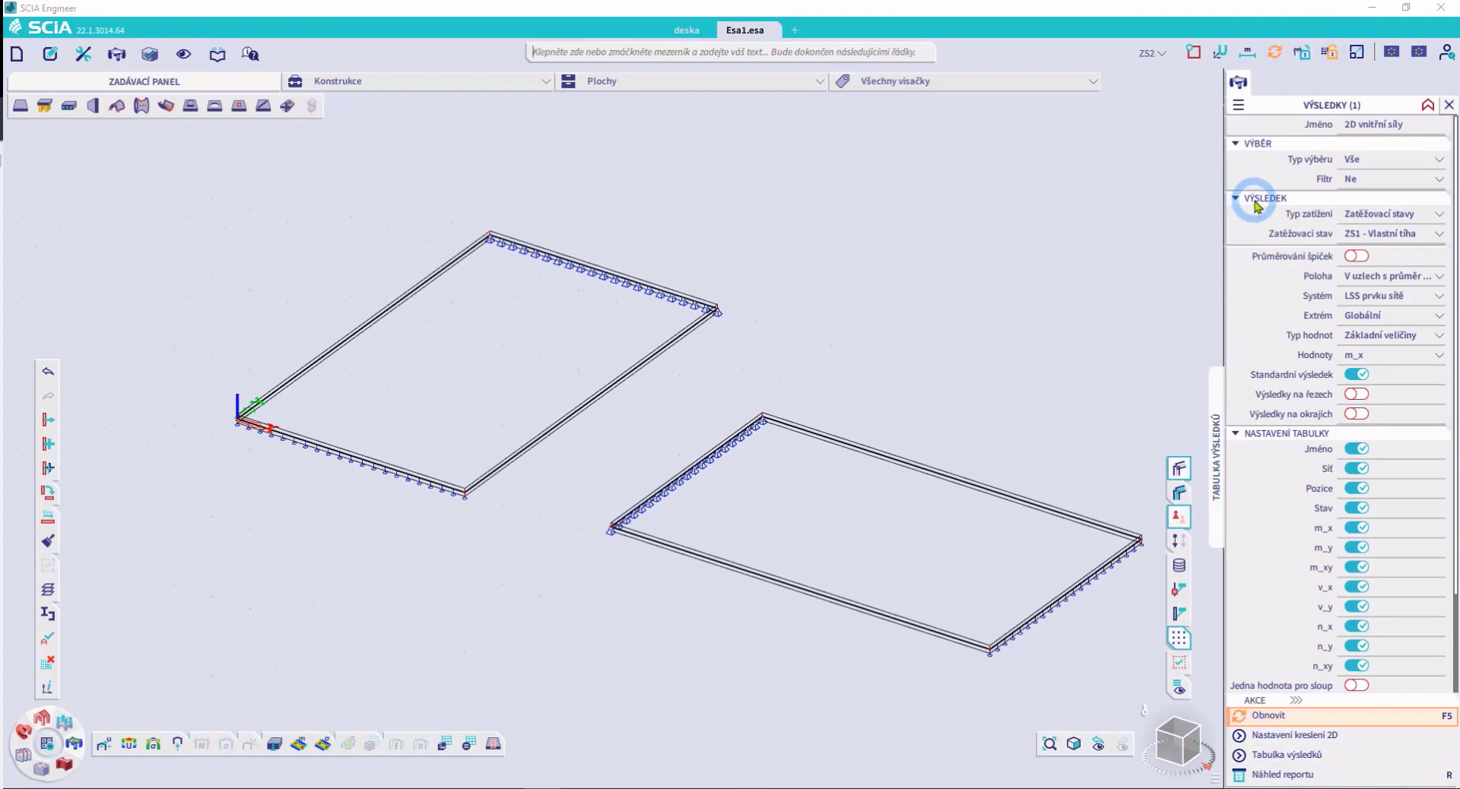
pyautogui.click(1369, 159)
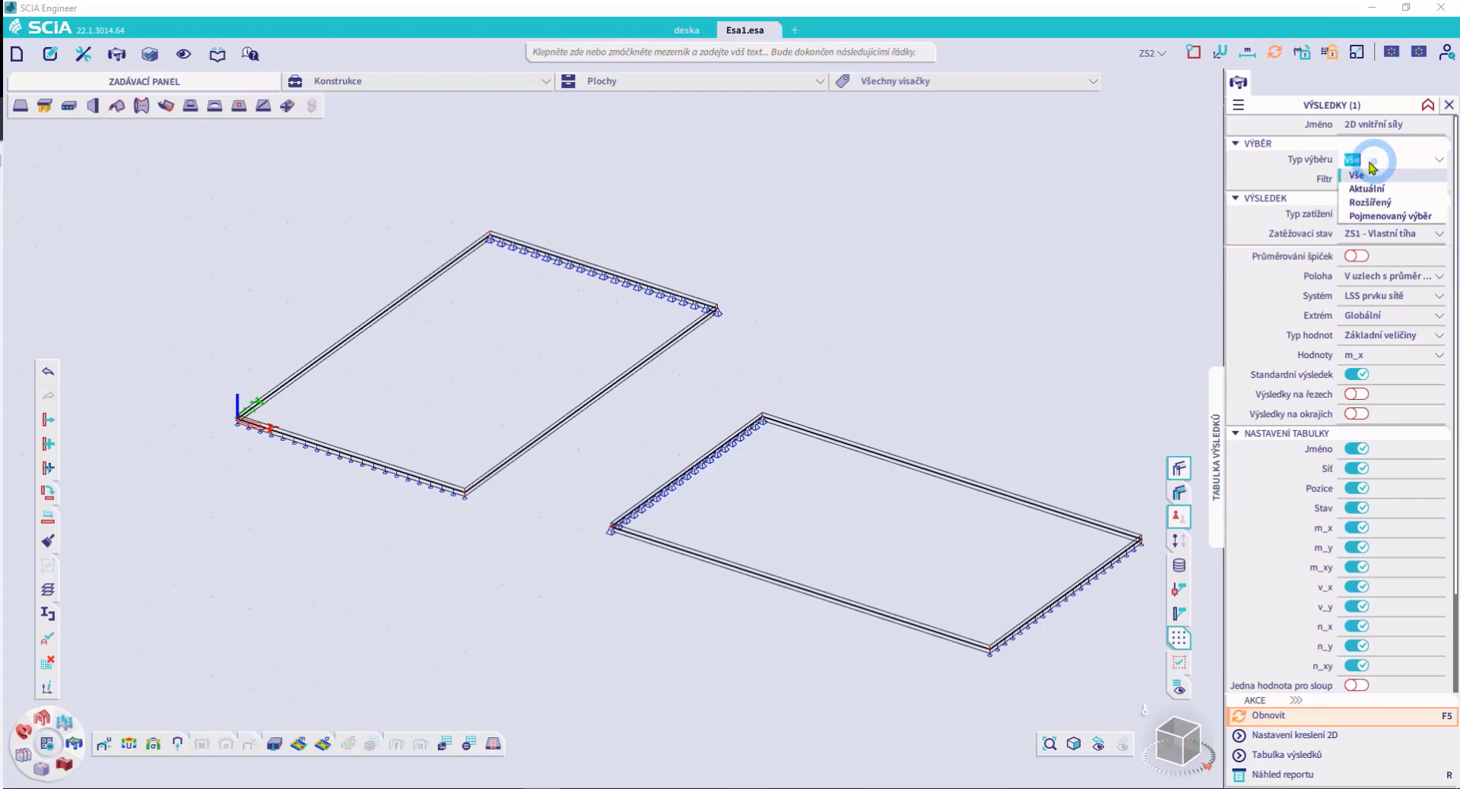
pyautogui.click(1361, 176)
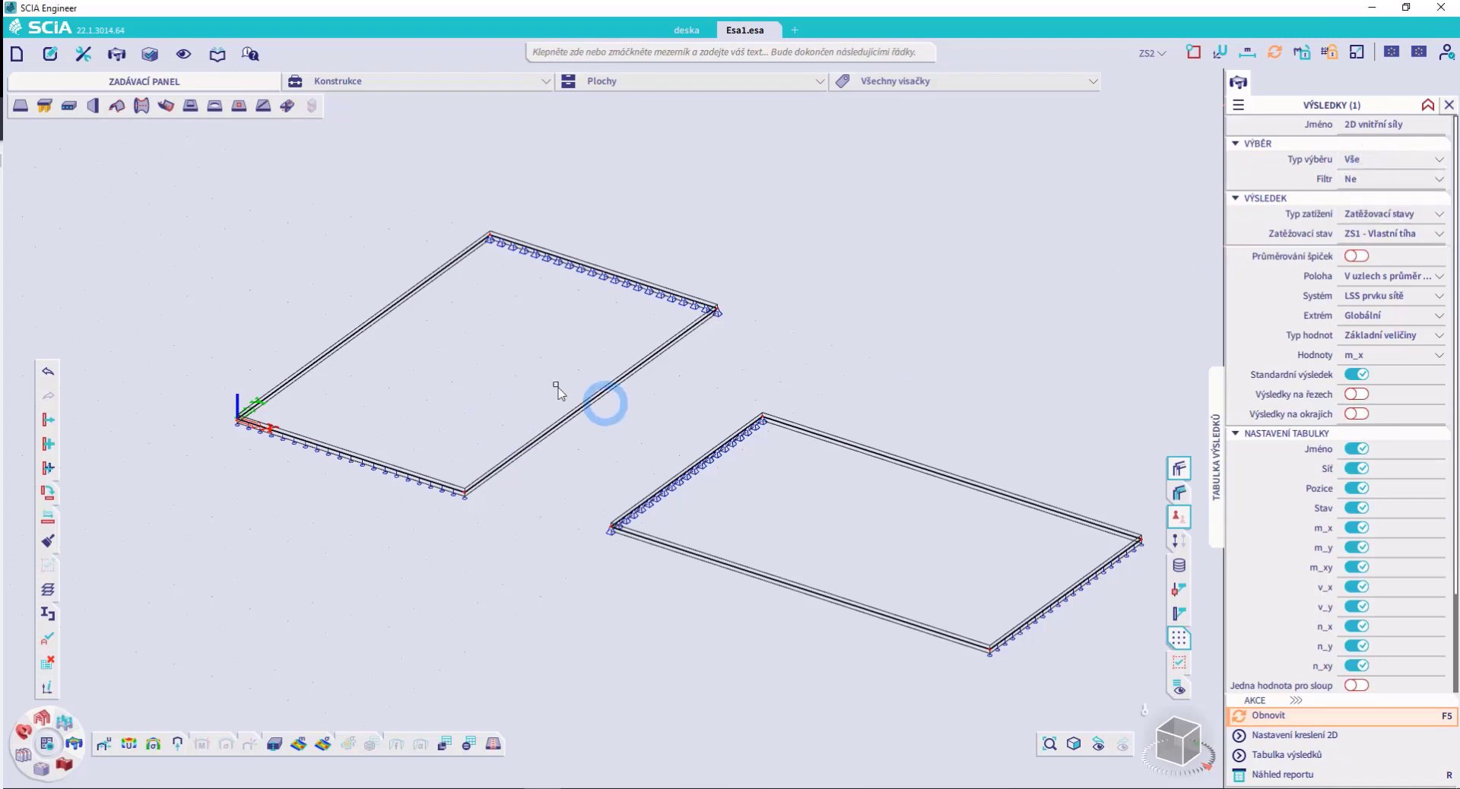
pyautogui.click(601, 363)
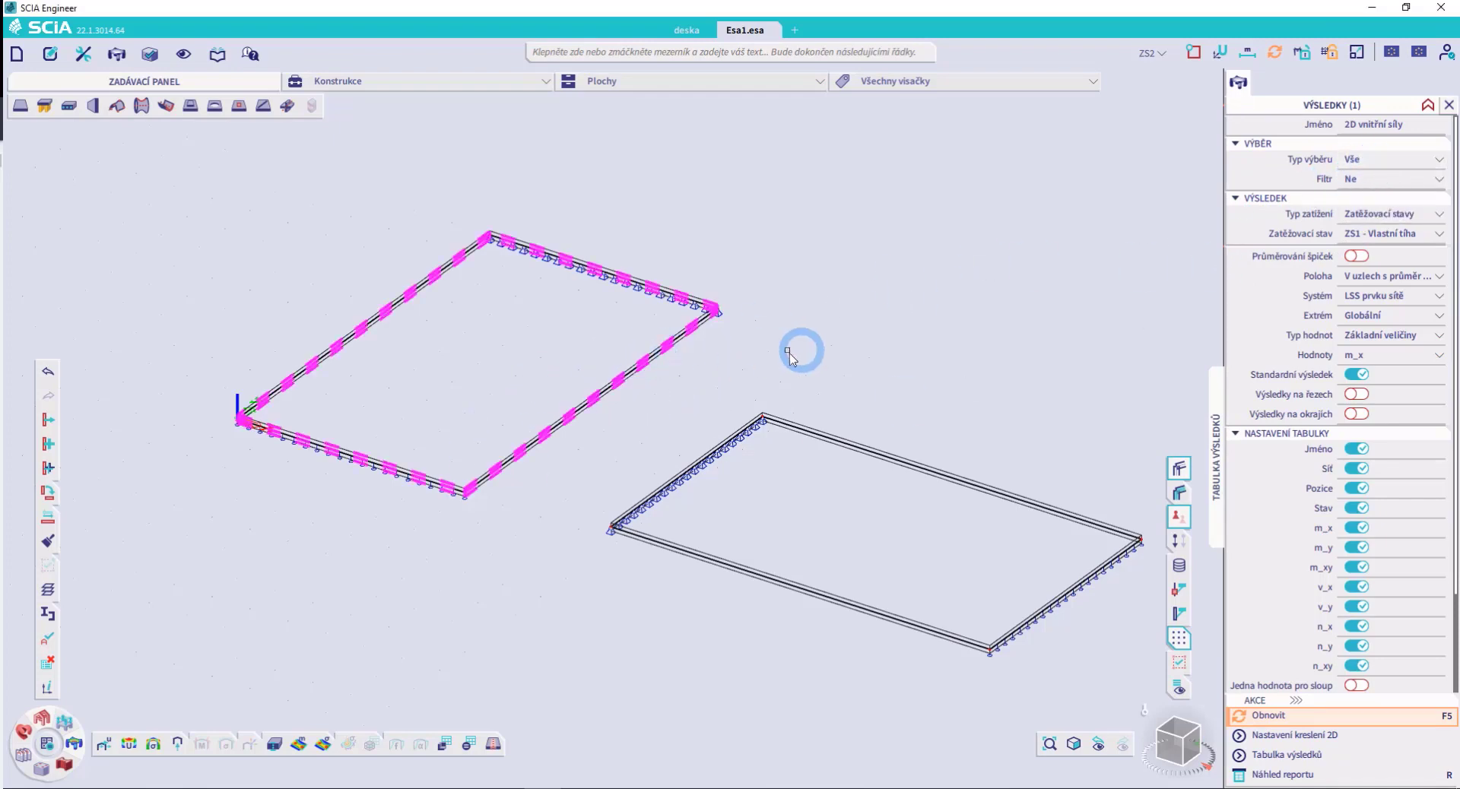
pyautogui.click(1369, 160)
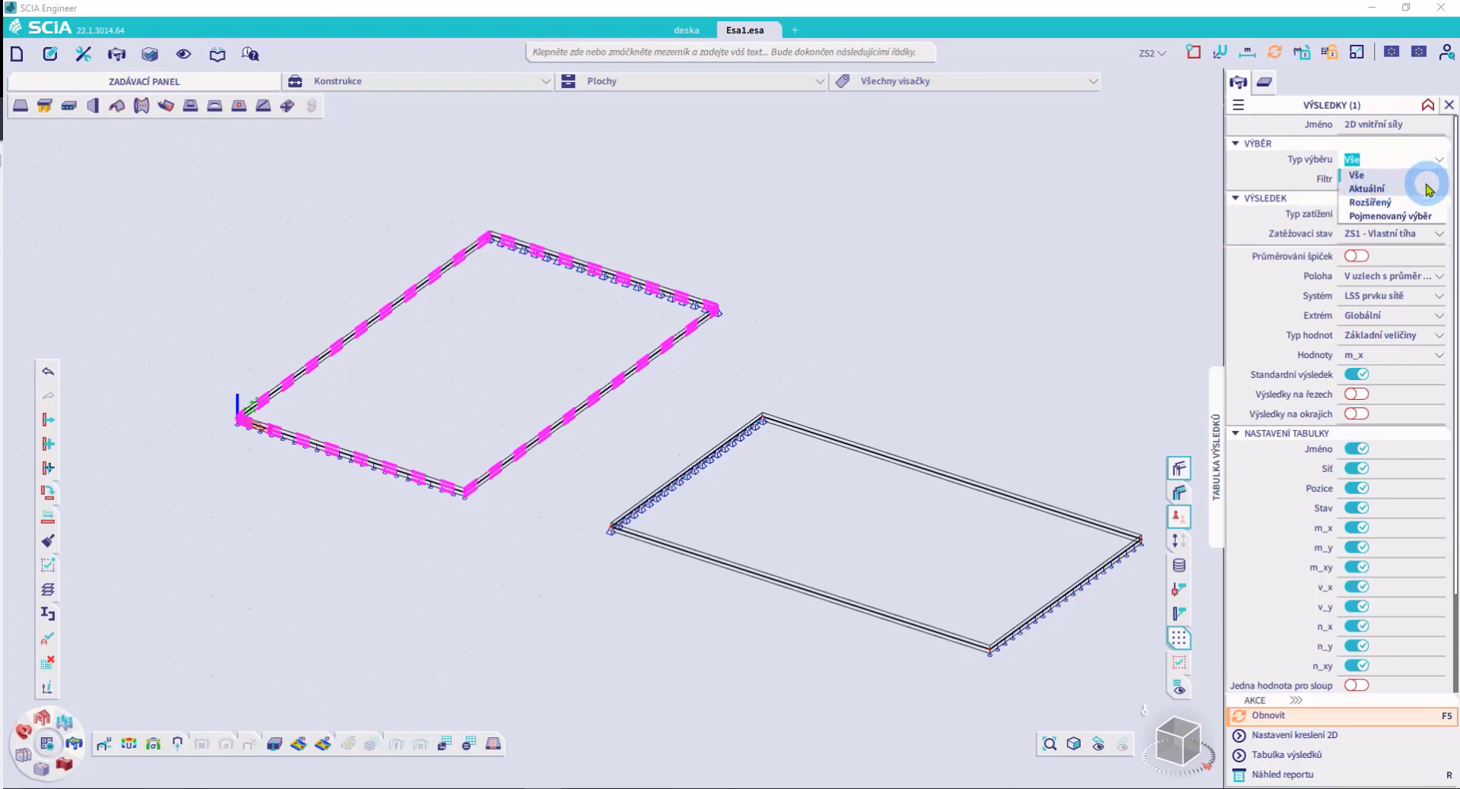
pyautogui.click(1369, 188)
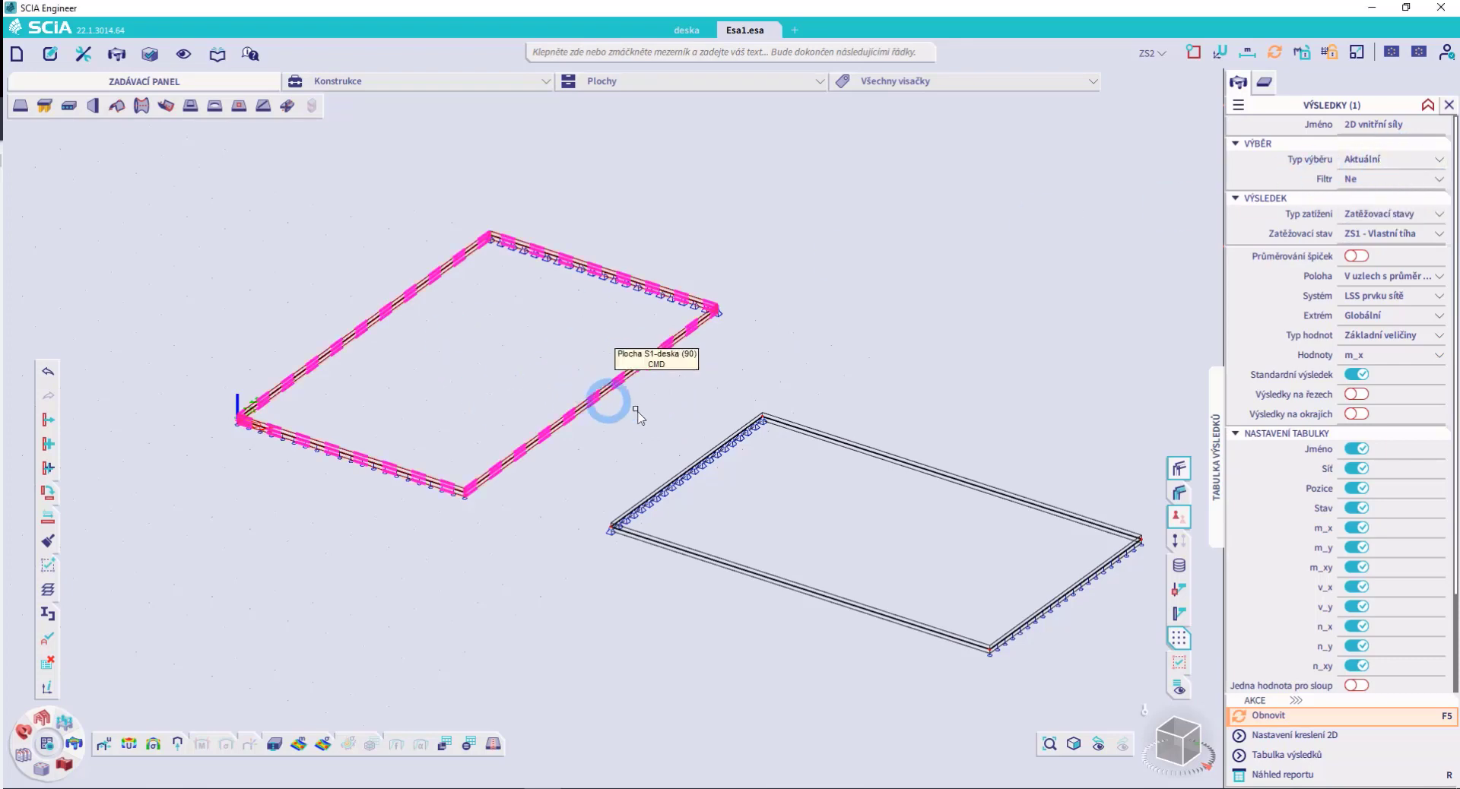
# Set the result's load case to ZS2, and briefly display the surface loads to check them before hiding them again
pyautogui.moveTo(606, 405); pyautogui.dragTo(824, 450, button='middle')
pyautogui.scroll(3, 752, 384)
pyautogui.scroll(2, 751, 385)
pyautogui.scroll(-2, 751, 385)
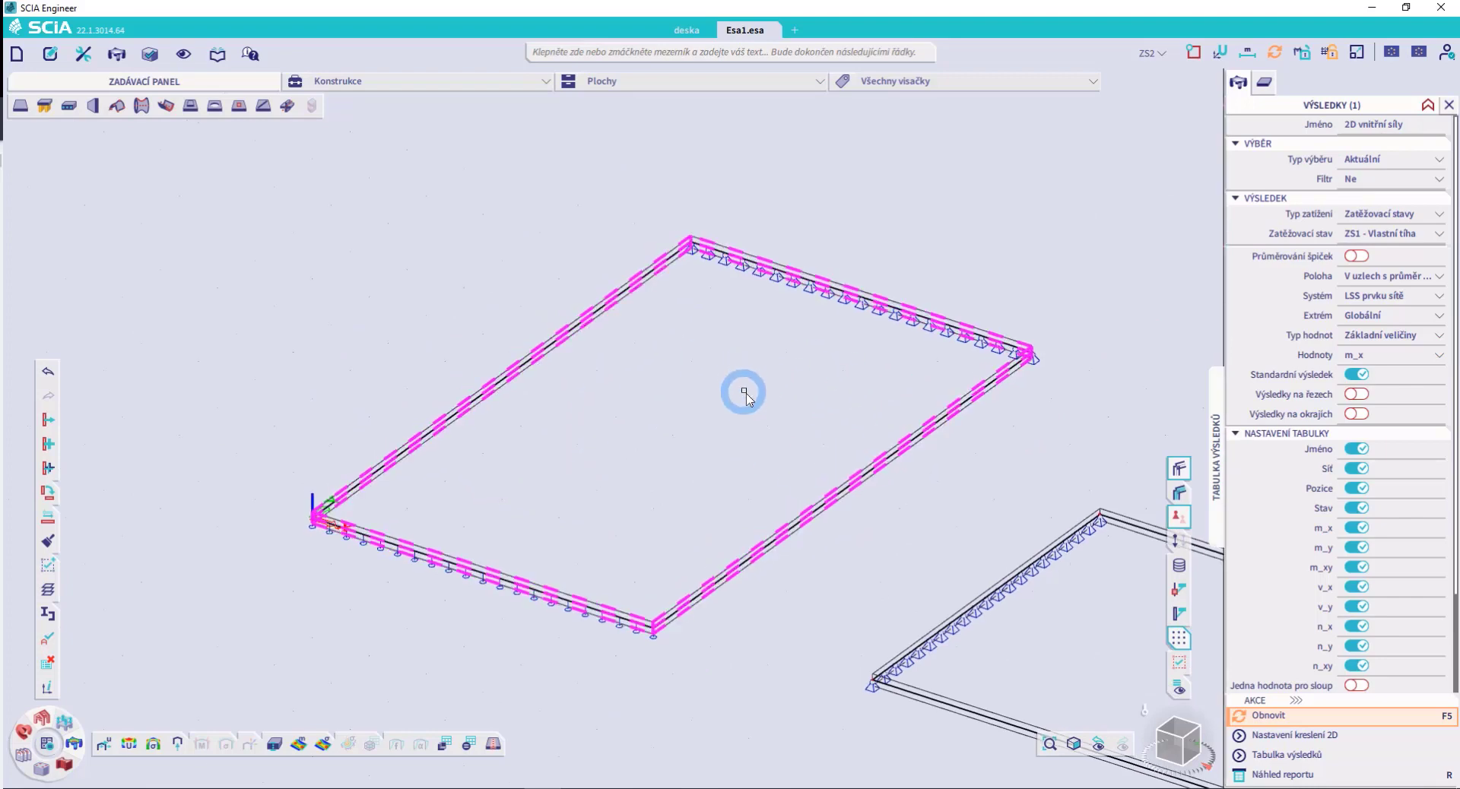
pyautogui.click(1391, 215)
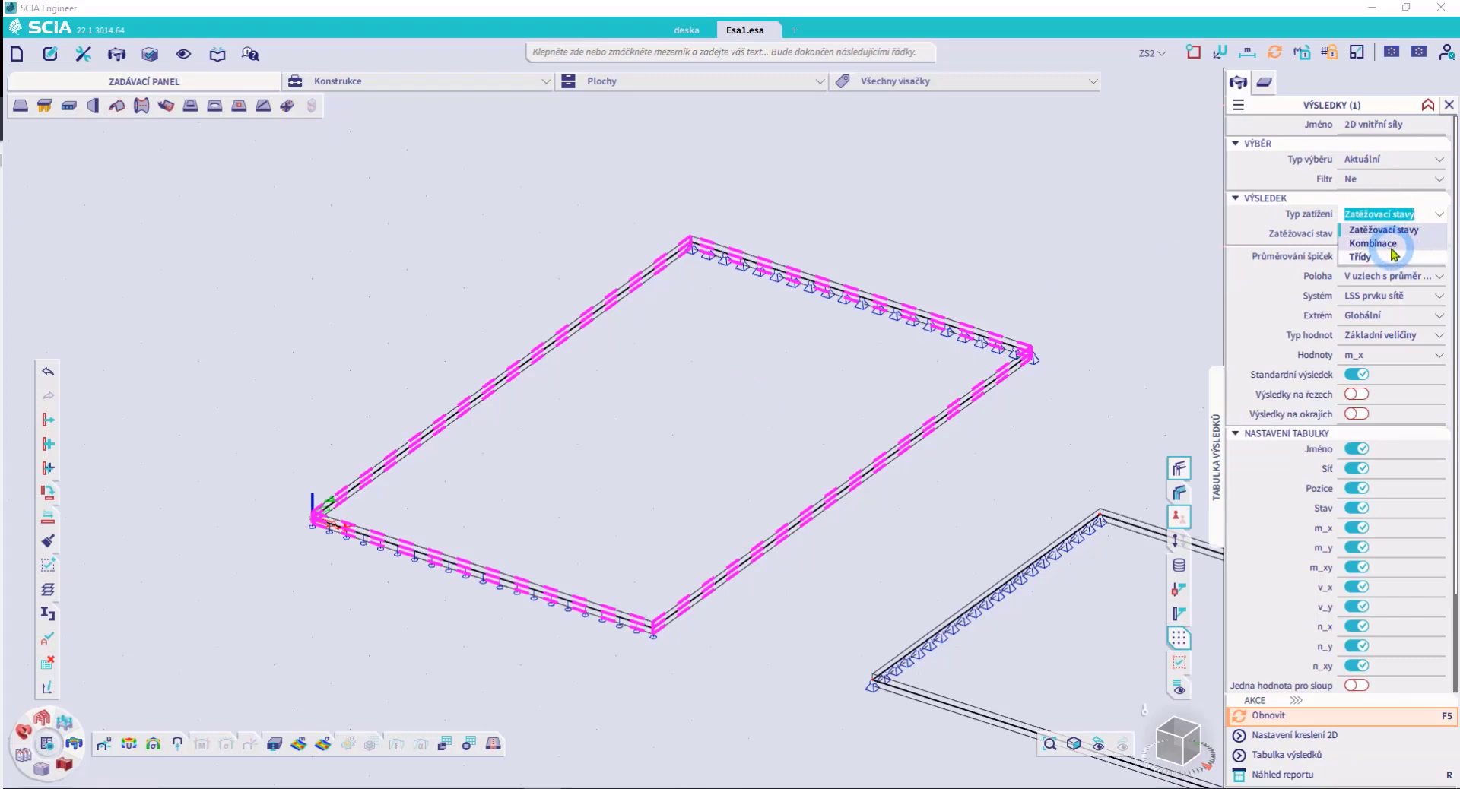
pyautogui.click(1397, 216)
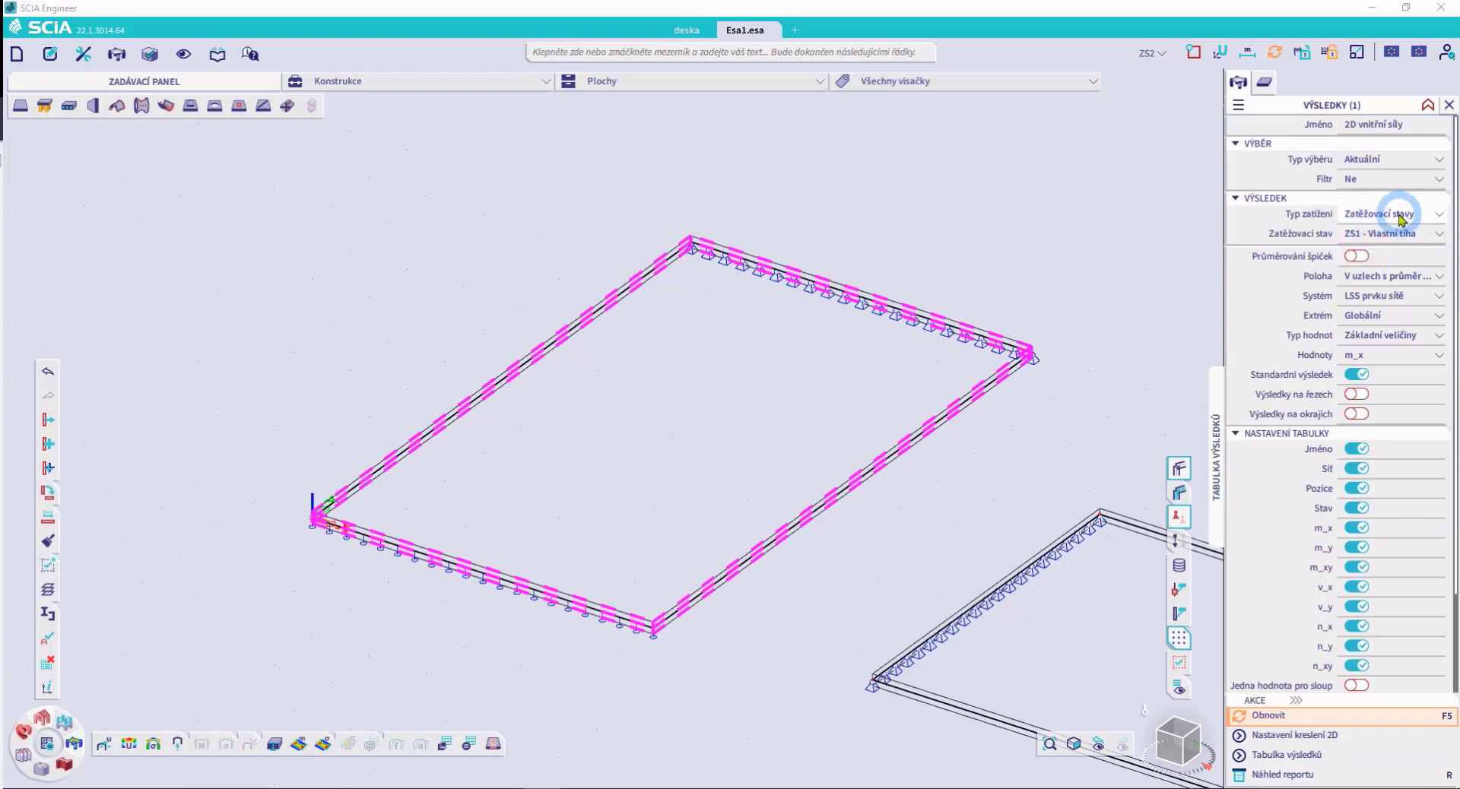
pyautogui.click(1380, 235)
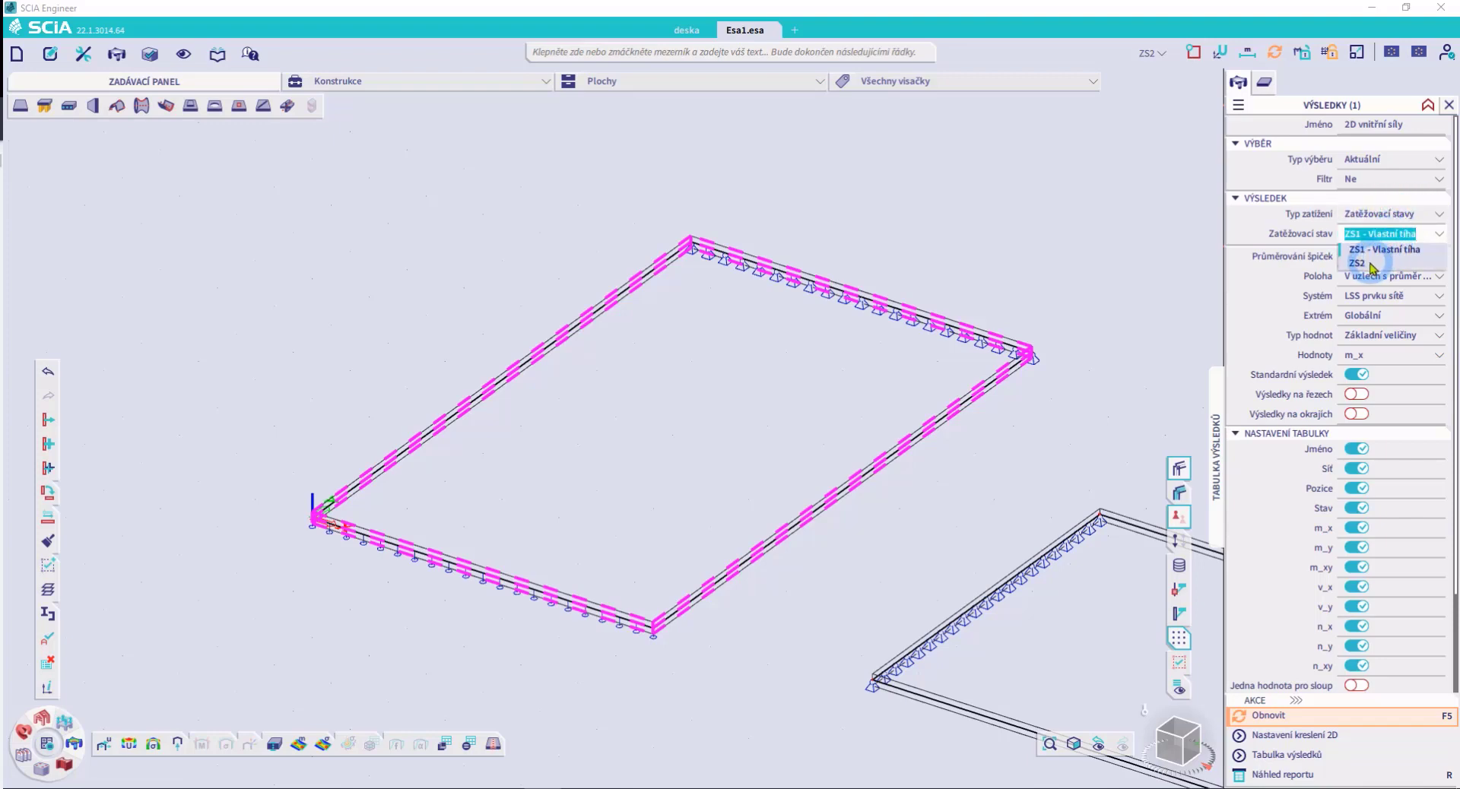
pyautogui.click(1371, 263)
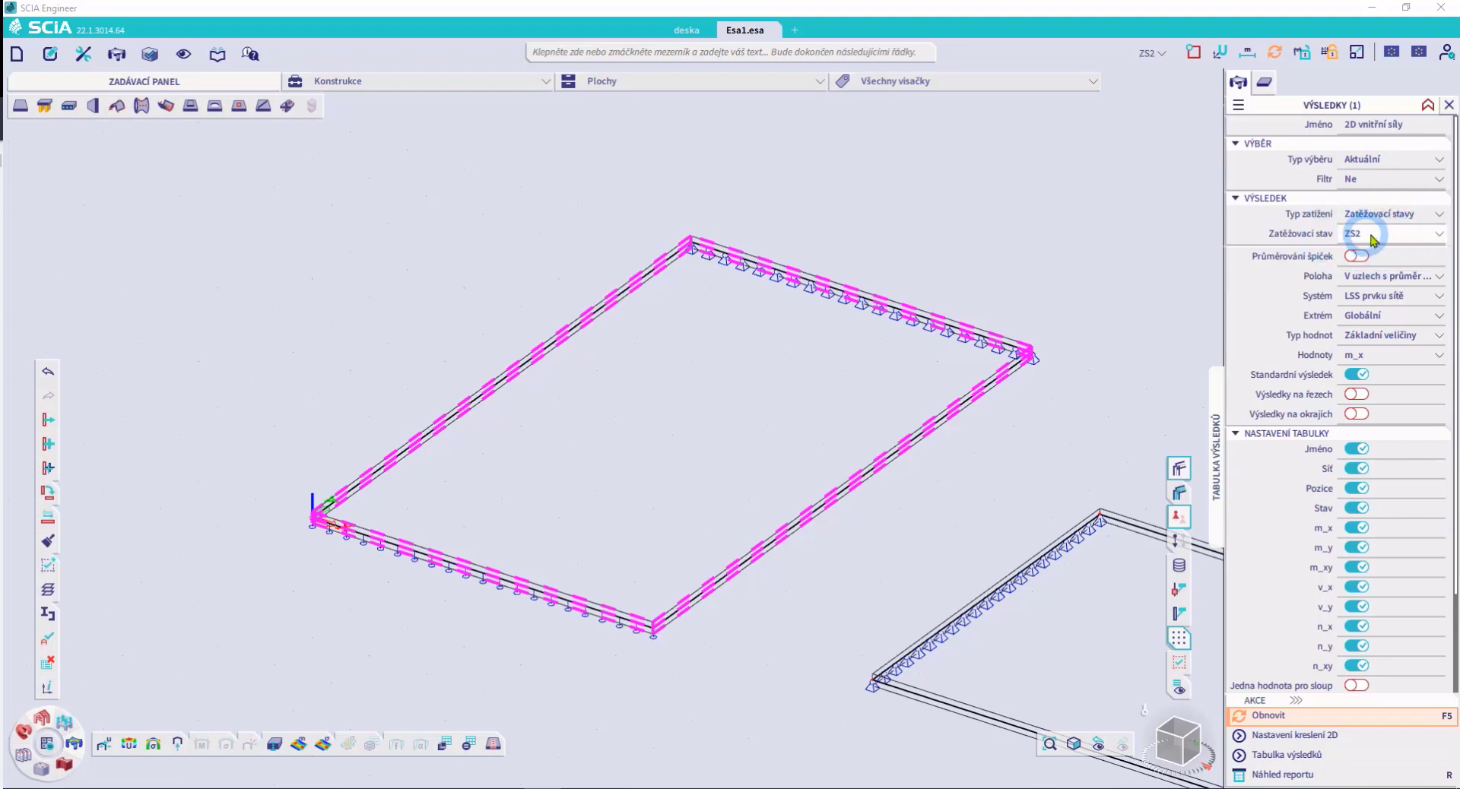
pyautogui.click(1179, 541)
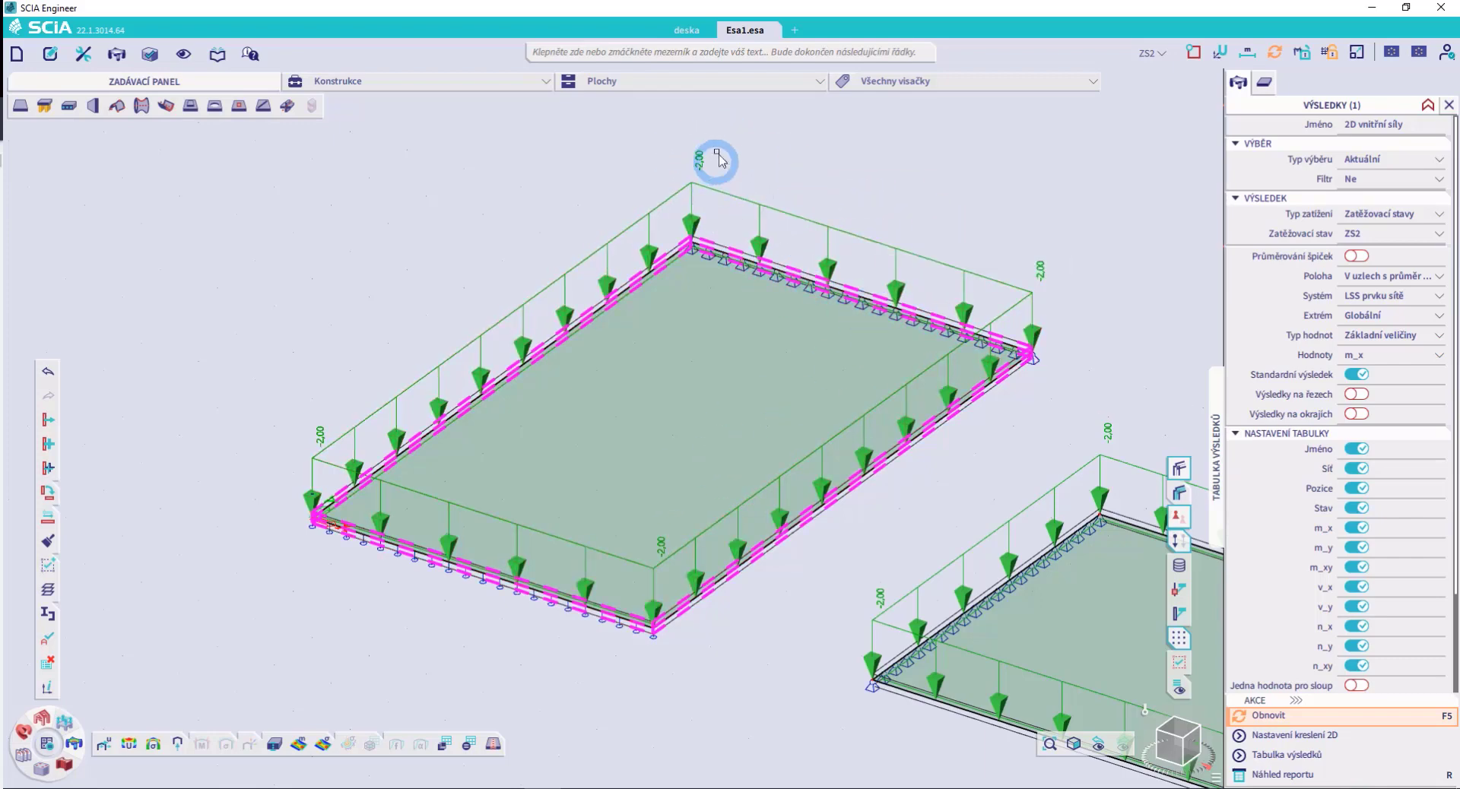
pyautogui.press('F5')
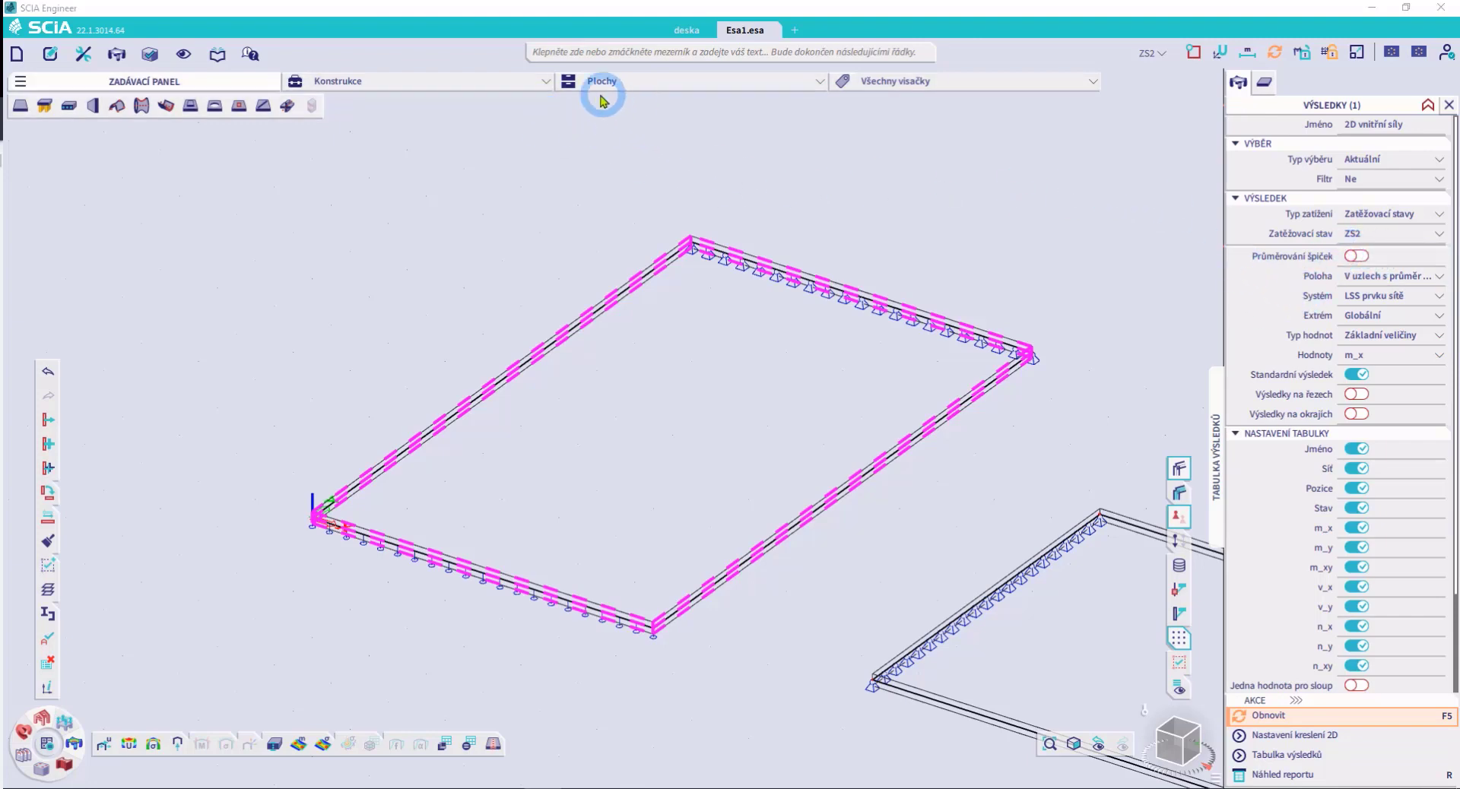
# Switch the input panel to the Výpočet a výsledky workstation
pyautogui.click(537, 85)
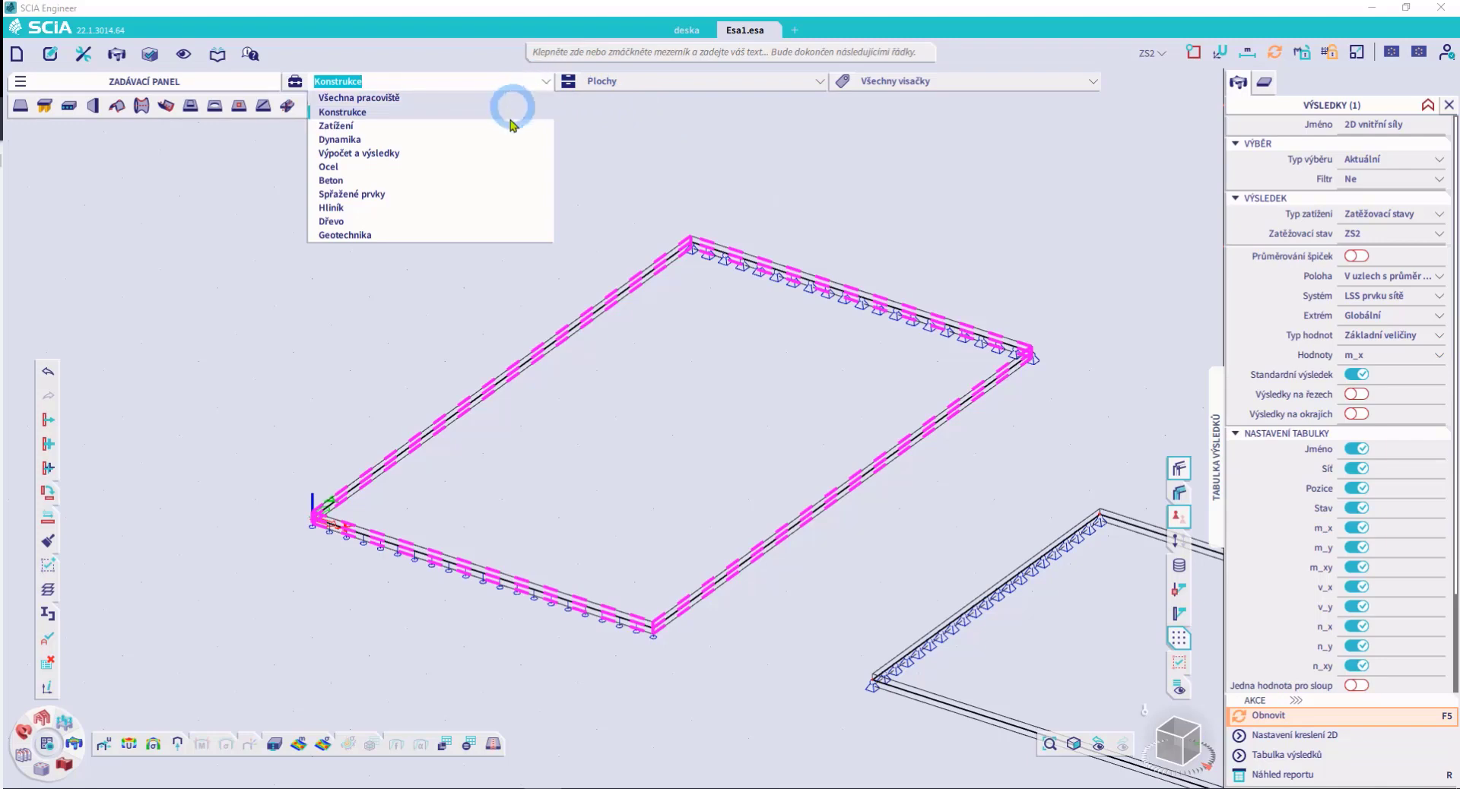
pyautogui.click(380, 156)
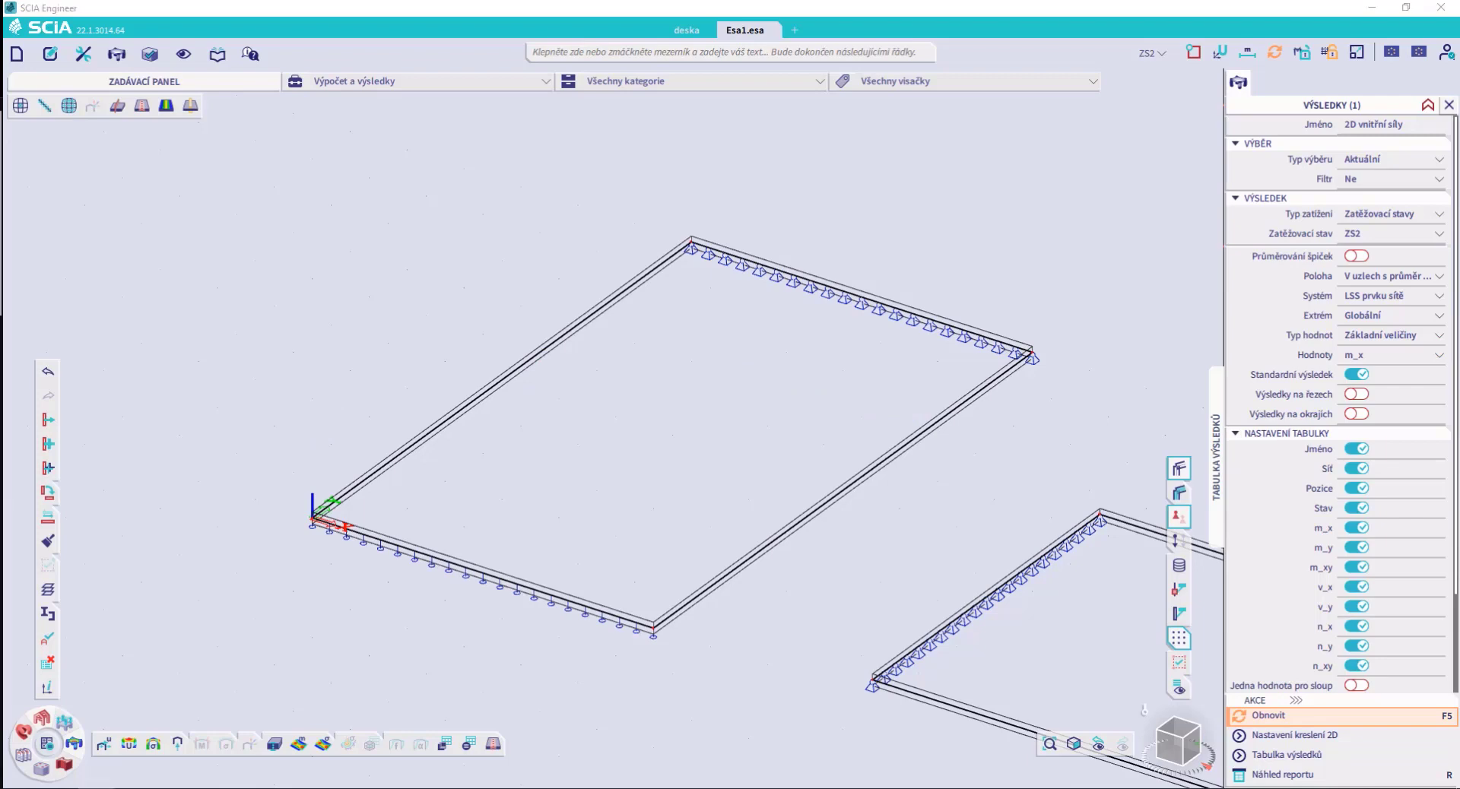
# Switch to the browser and point out the YouTube video "Efektivní používání nástrojů pro práci s plošnými dílci" by highlighting its title
pyautogui.moveTo(0, 566); pyautogui.dragTo(522, 261)
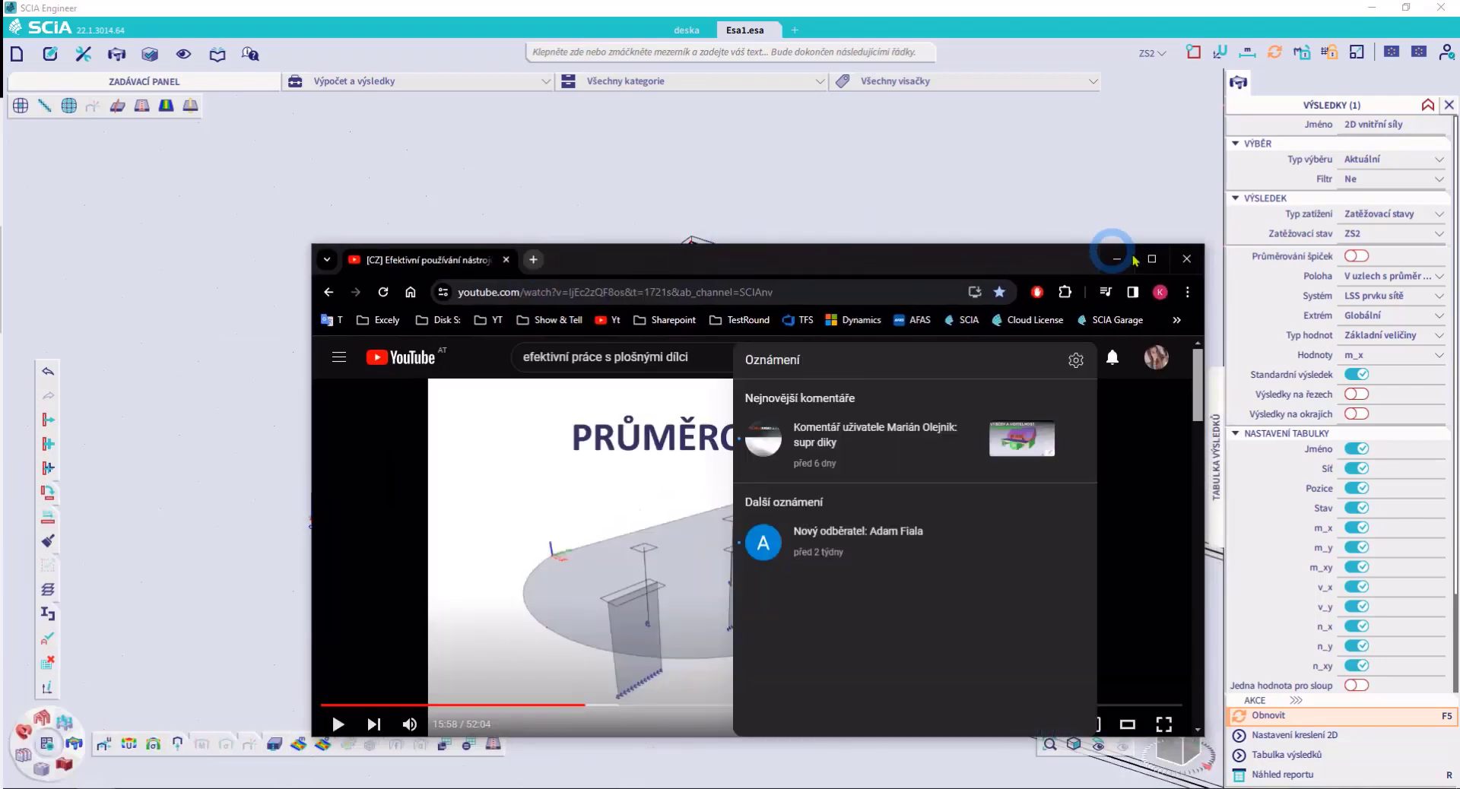
pyautogui.click(1137, 259)
pyautogui.moveTo(107, 723); pyautogui.dragTo(501, 738)
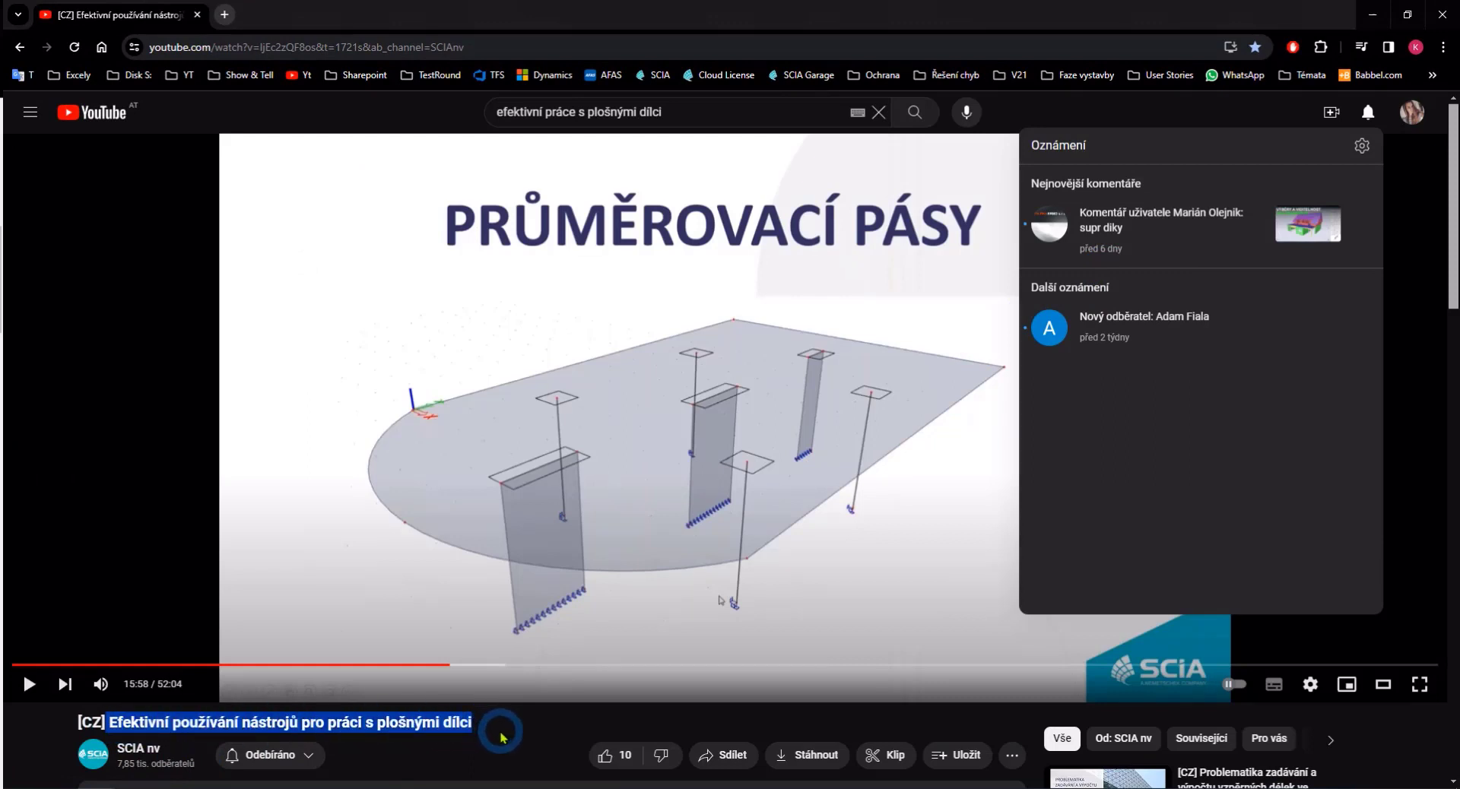
pyautogui.click(502, 736)
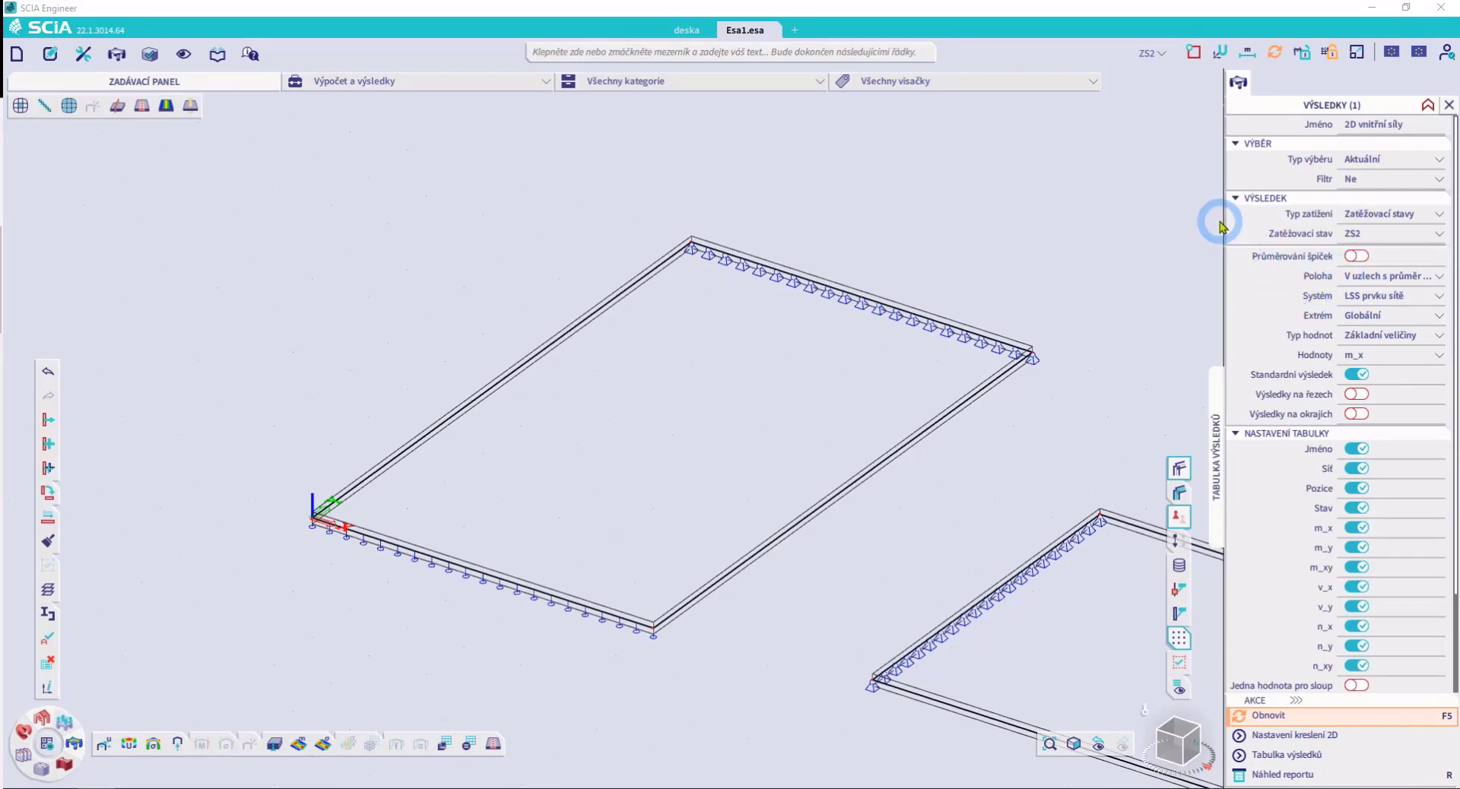
# Widen the results properties panel, choose V uzlech s průměrováním na makro as Poloha, and check the available Systém options
pyautogui.moveTo(1223, 222); pyautogui.dragTo(1147, 222)
pyautogui.click(1351, 278)
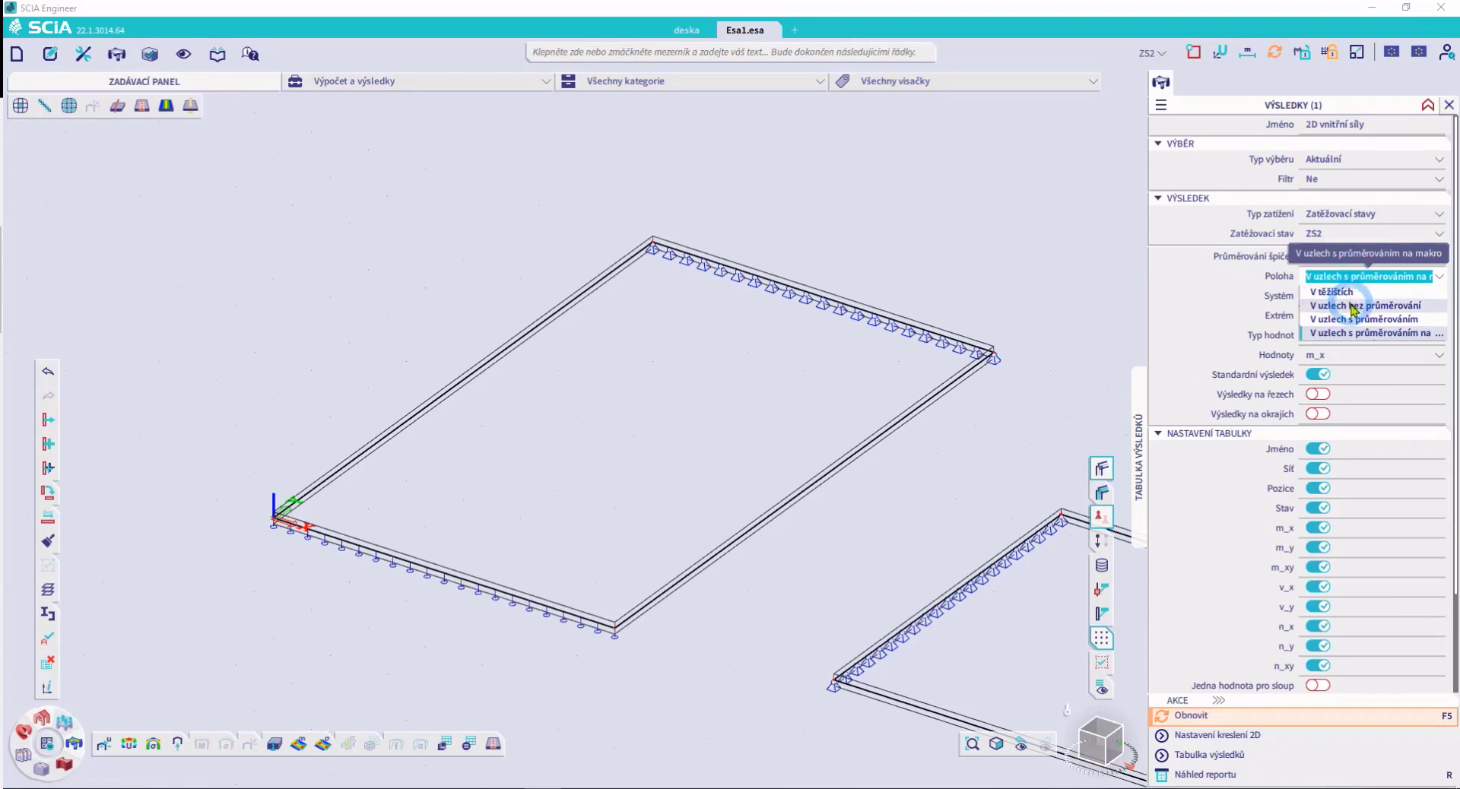
pyautogui.click(1381, 339)
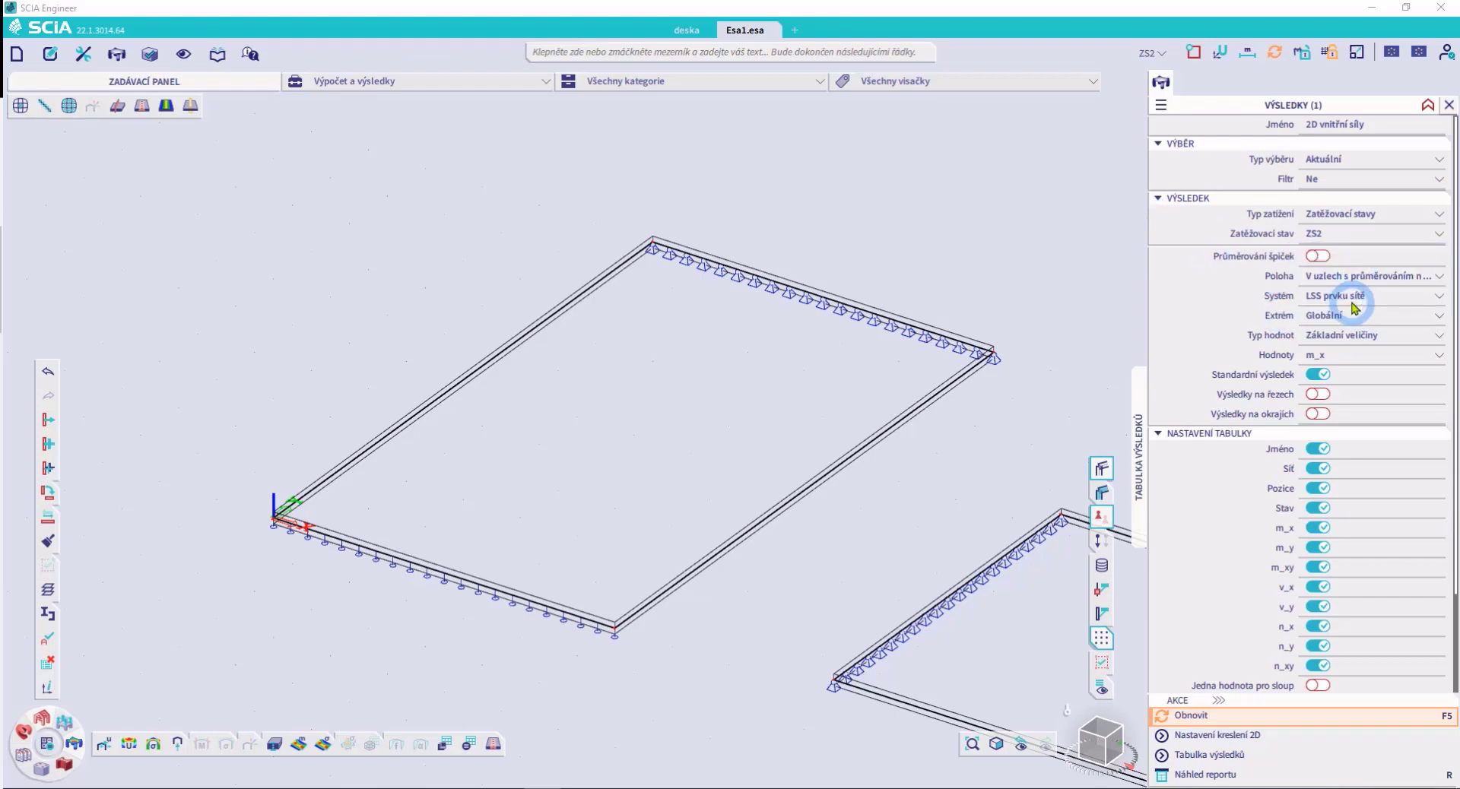
pyautogui.click(1351, 298)
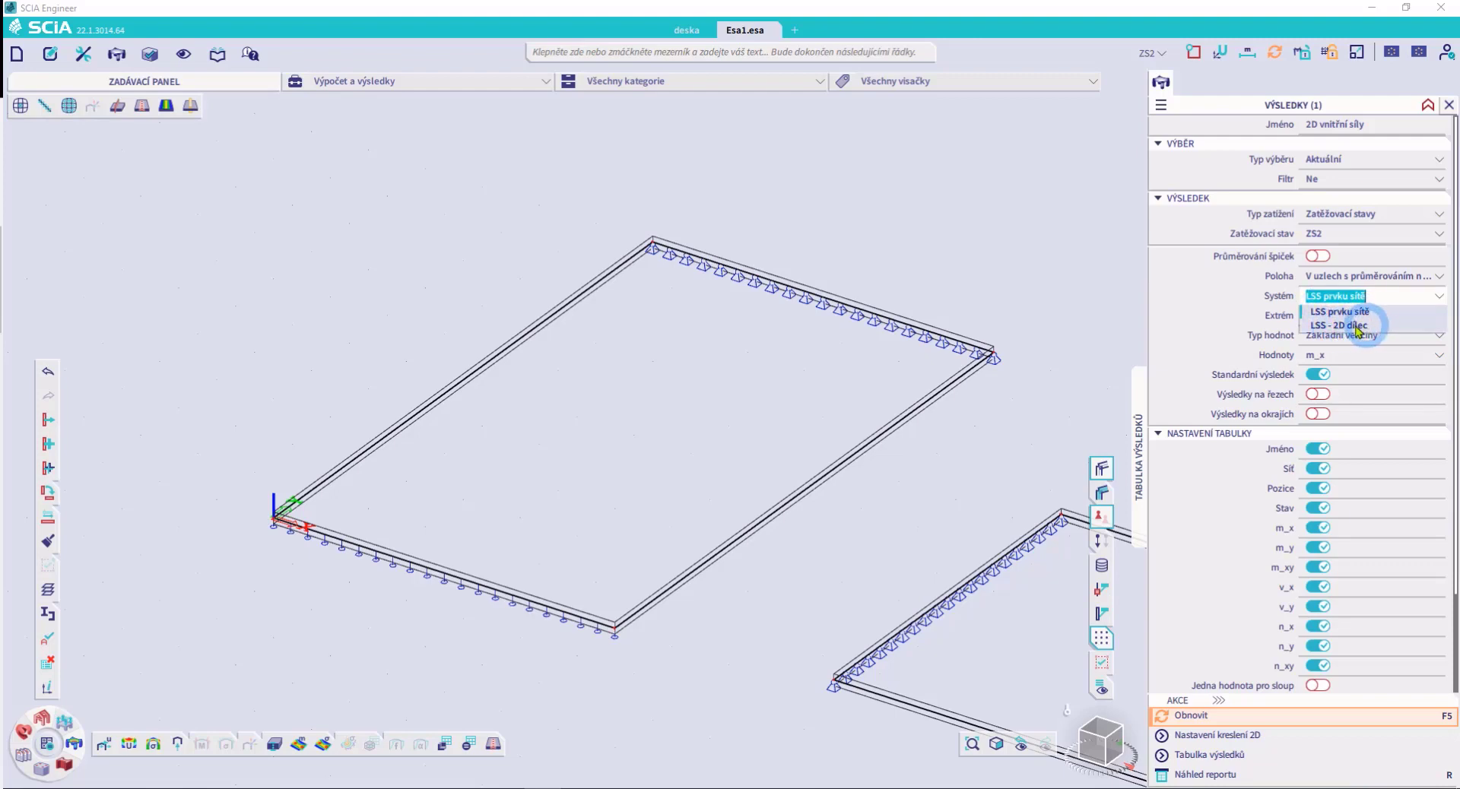
pyautogui.click(1280, 310)
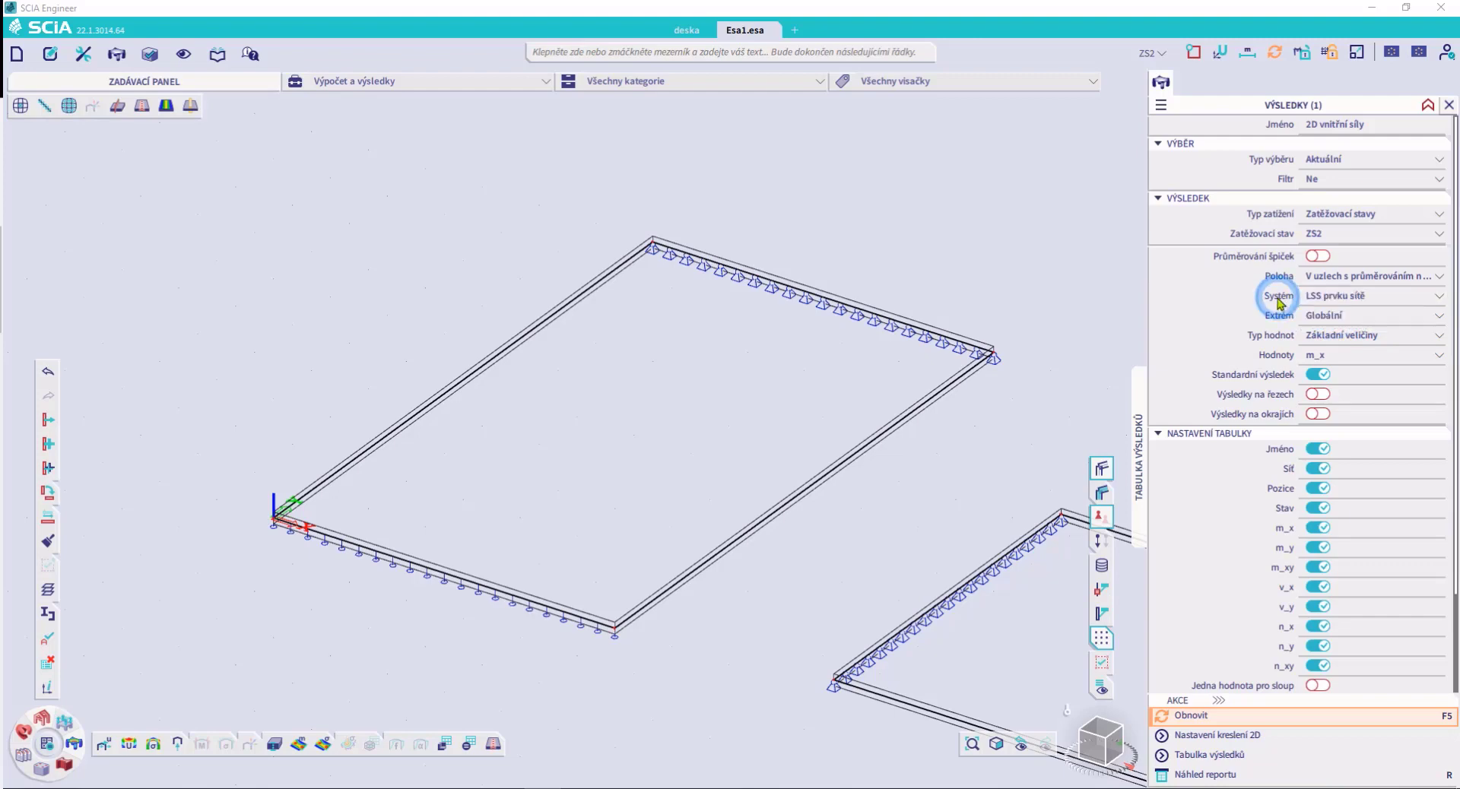
pyautogui.click(1257, 340)
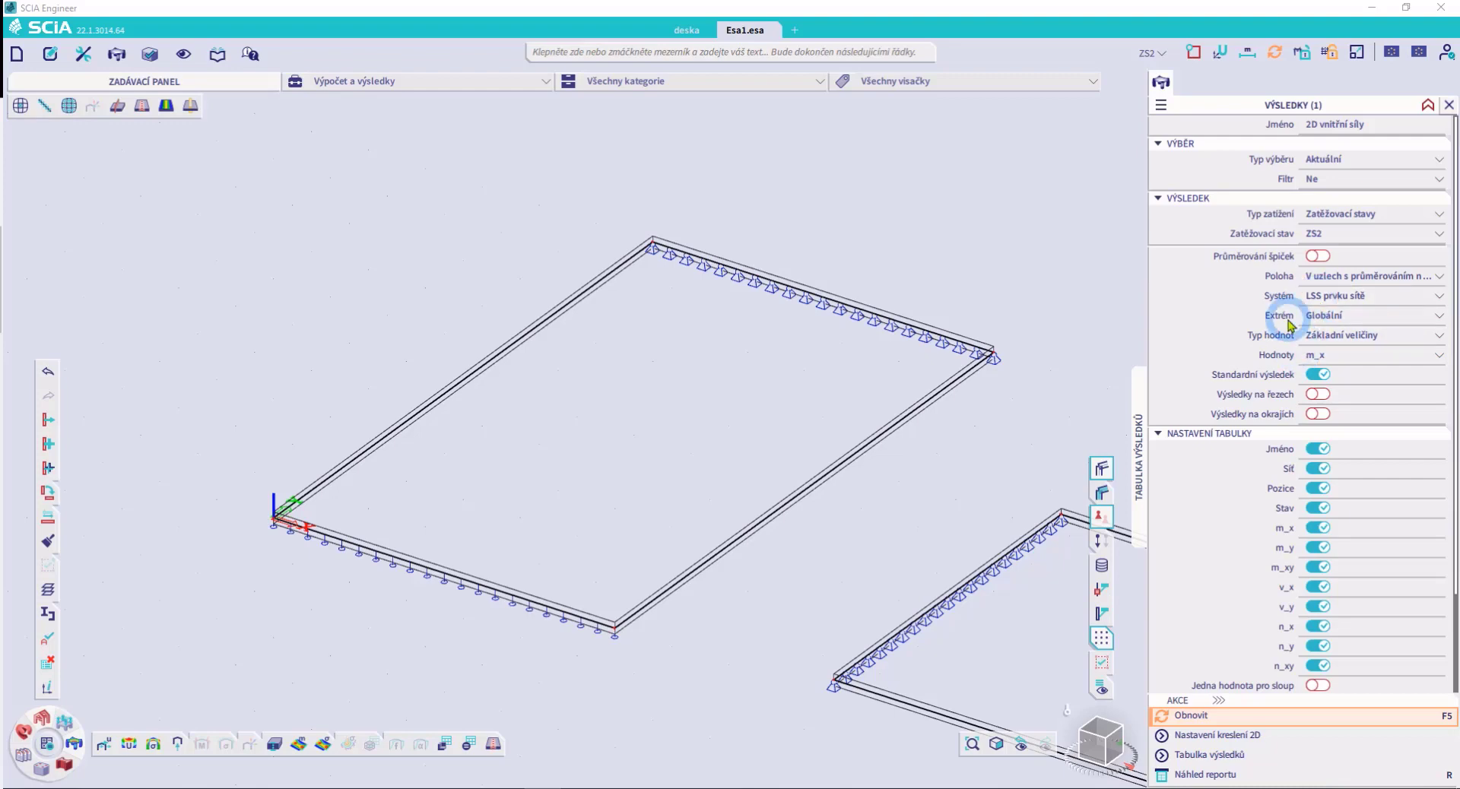
# Set the result's Poloha to V těžištích and review the choices for Systém without changing it
pyautogui.click(1385, 280)
pyautogui.click(1308, 292)
pyautogui.click(1357, 297)
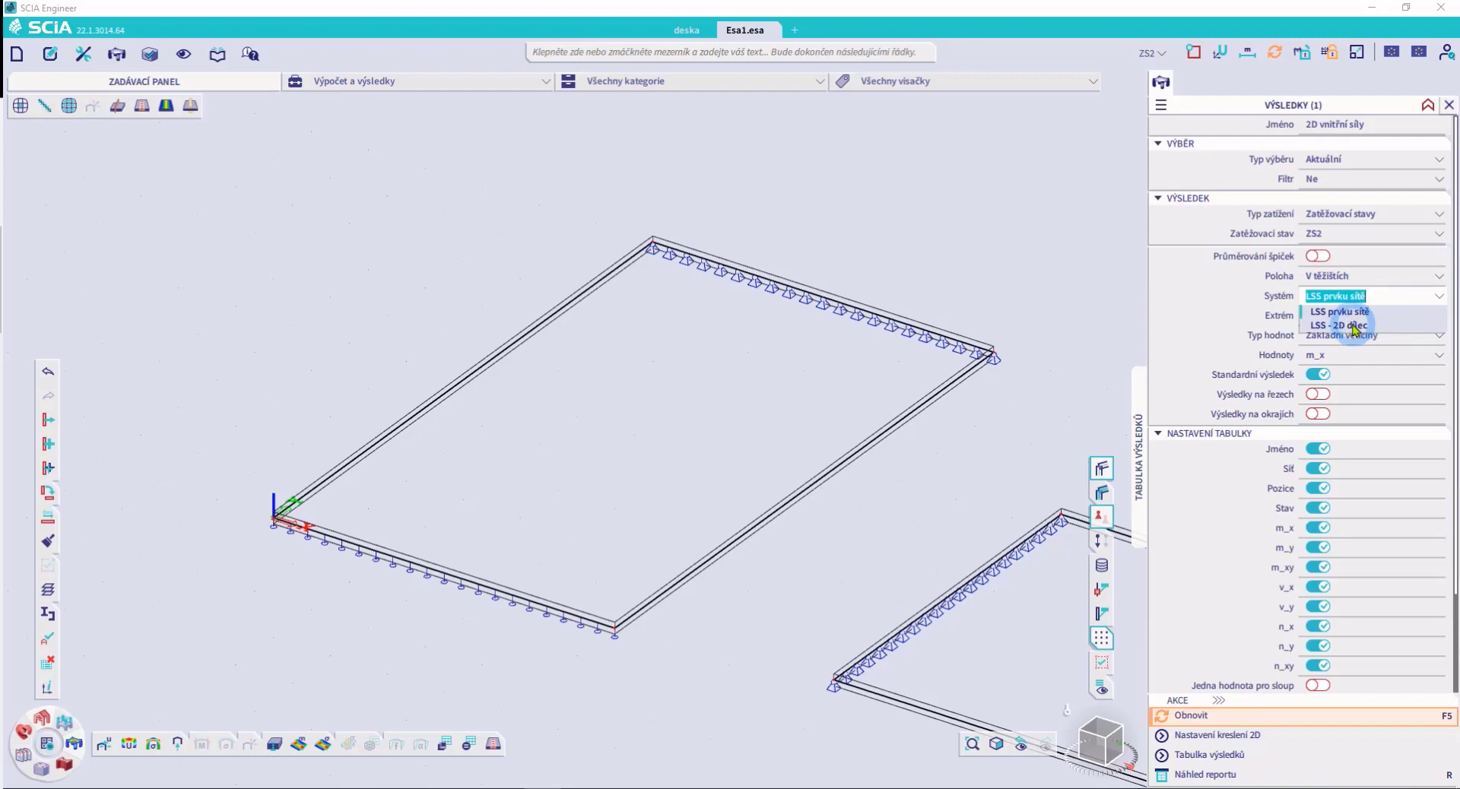
pyautogui.click(867, 430)
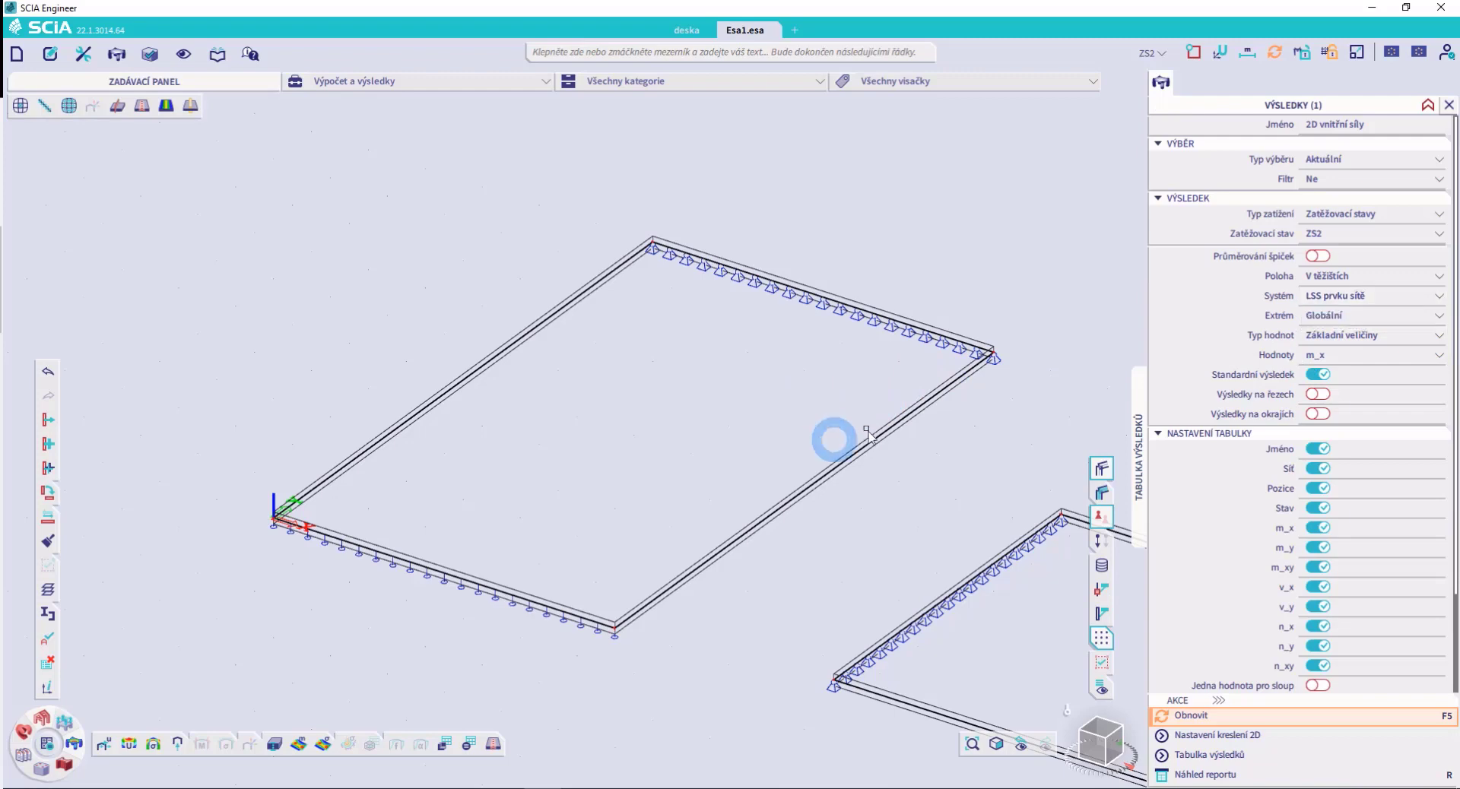
# Turn on the display of local axes (Lokální osy) for the model
pyautogui.click(1099, 689)
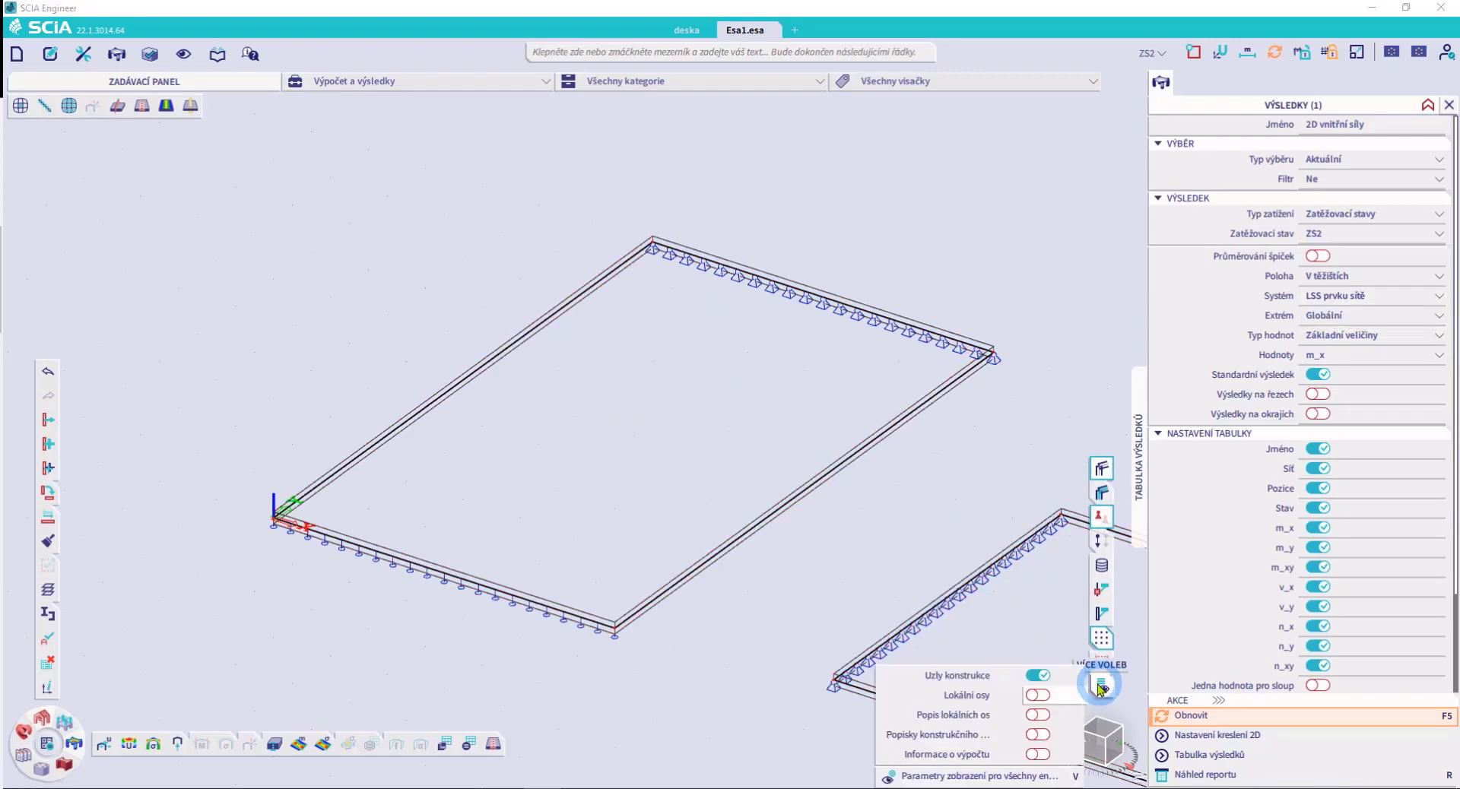
pyautogui.click(1038, 695)
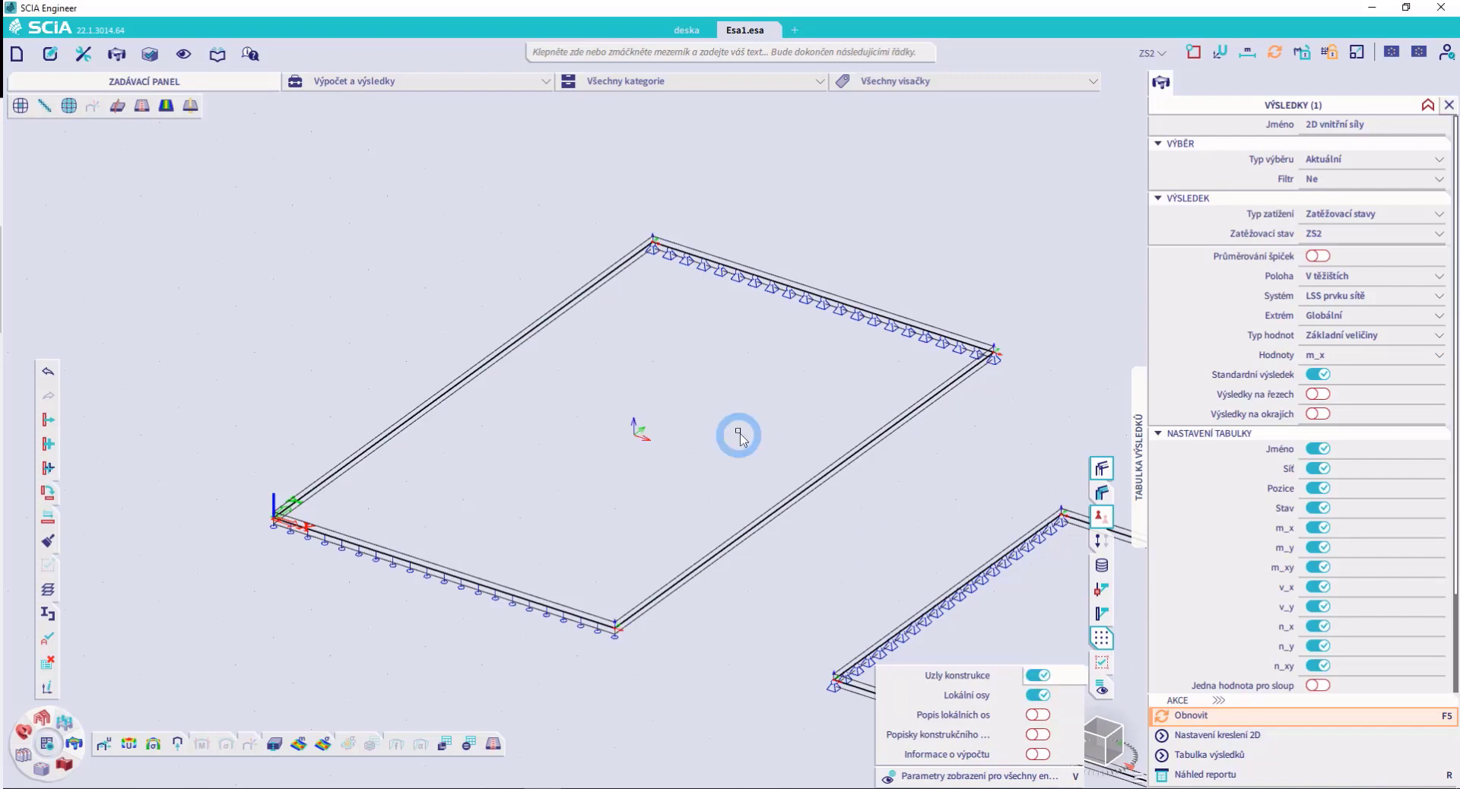
pyautogui.moveTo(584, 387); pyautogui.dragTo(610, 392, button='middle')
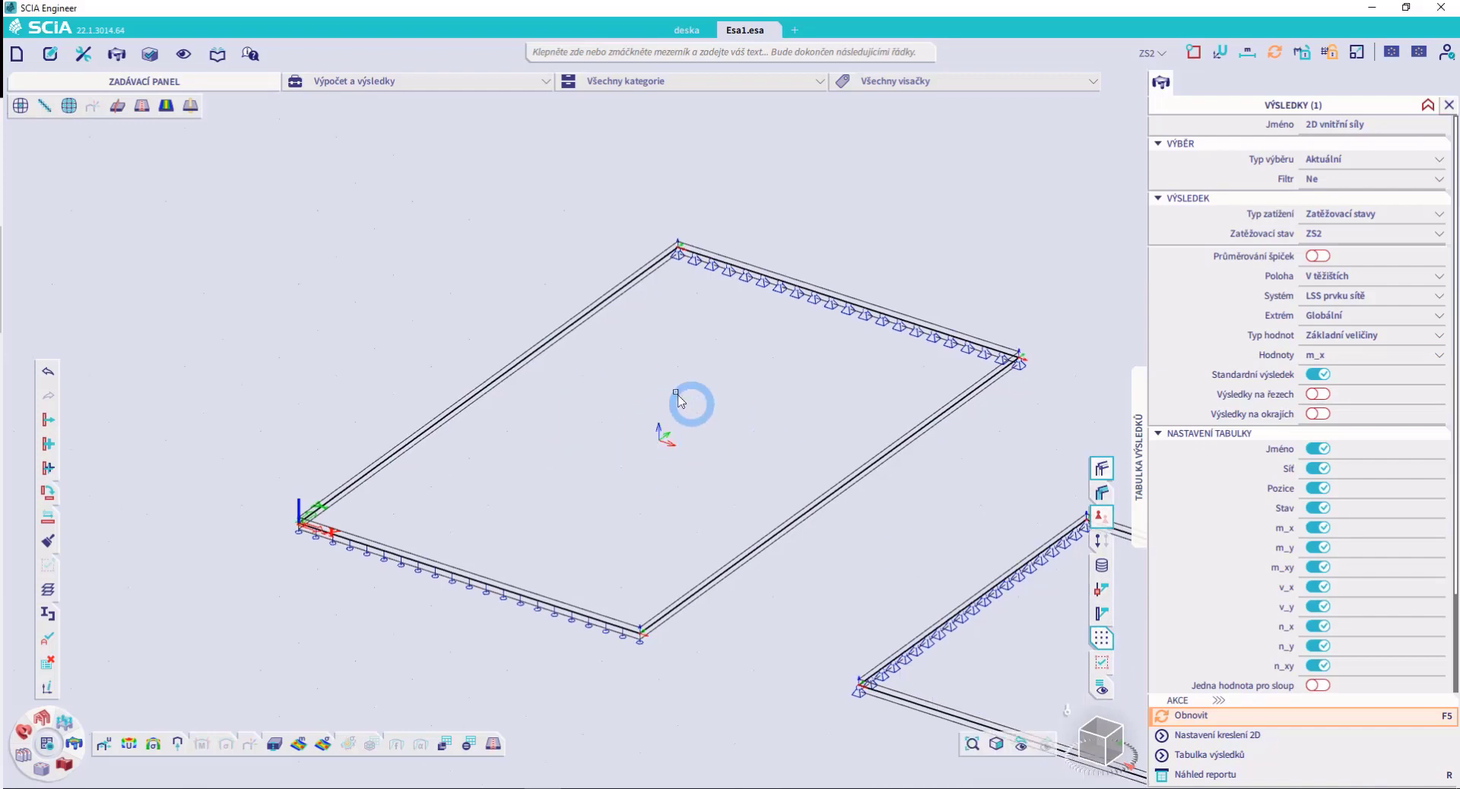
# Set the result's Systém to LSS prvku sítě and its Extrém to Globální
pyautogui.click(1369, 297)
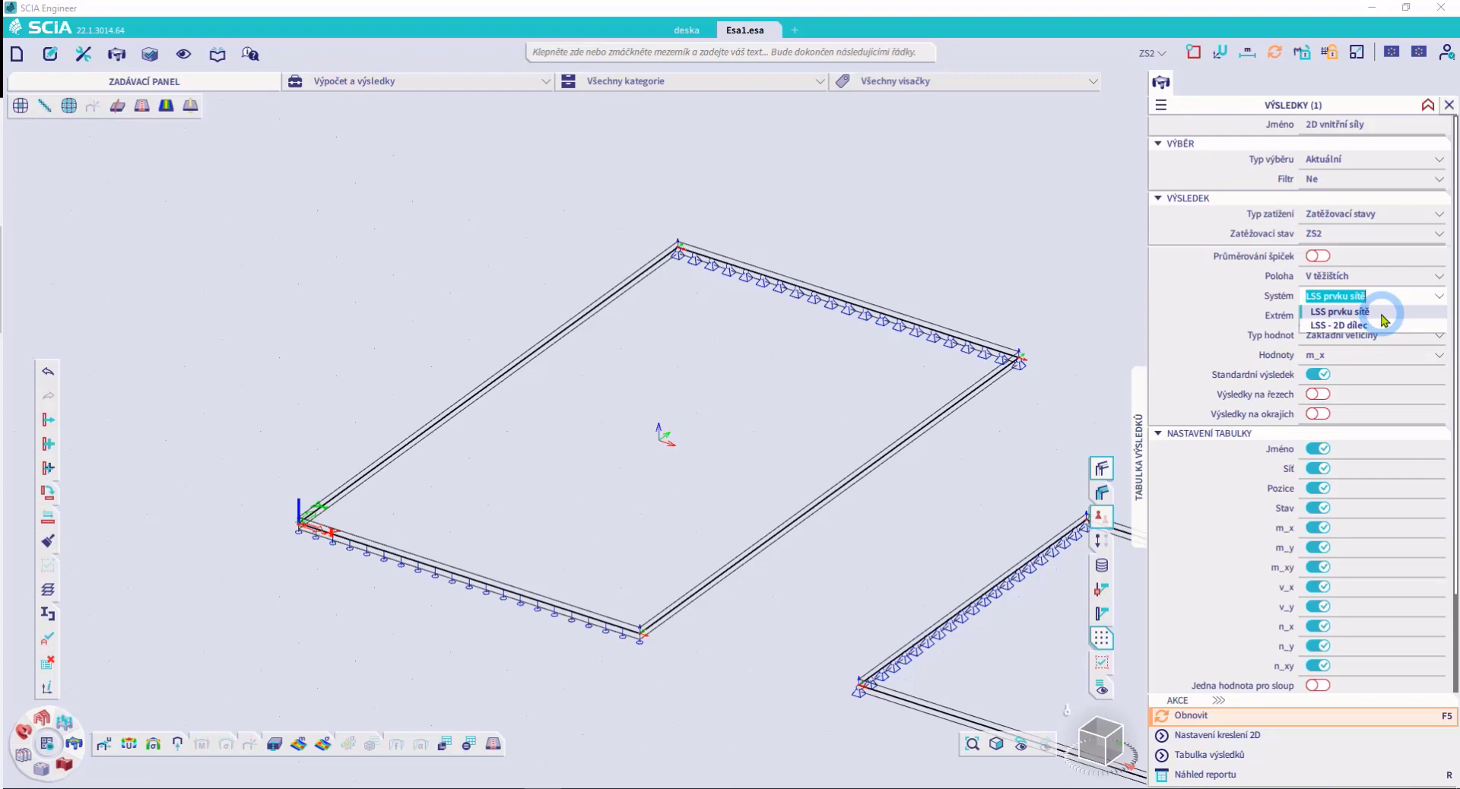
pyautogui.click(1381, 313)
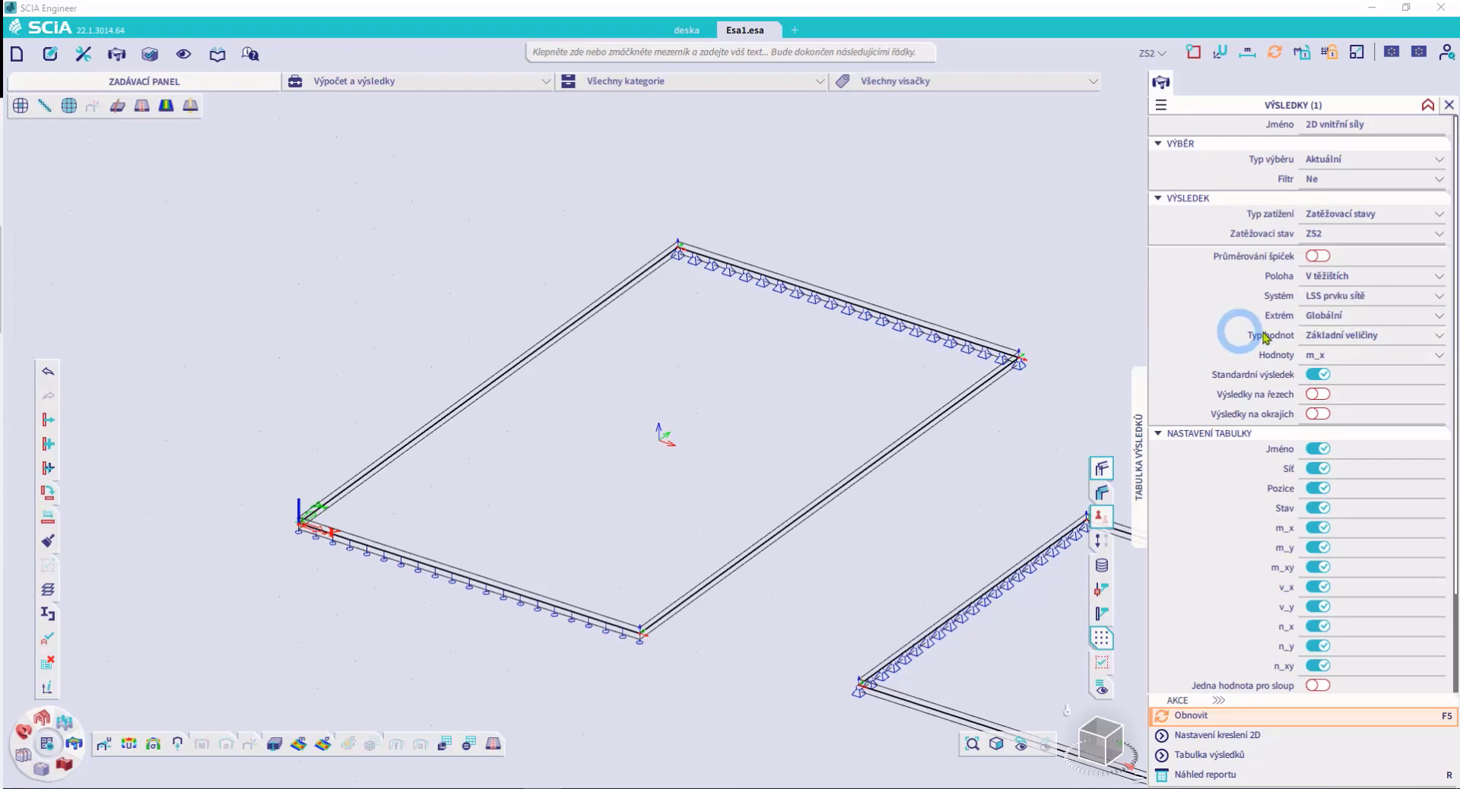
pyautogui.click(1309, 318)
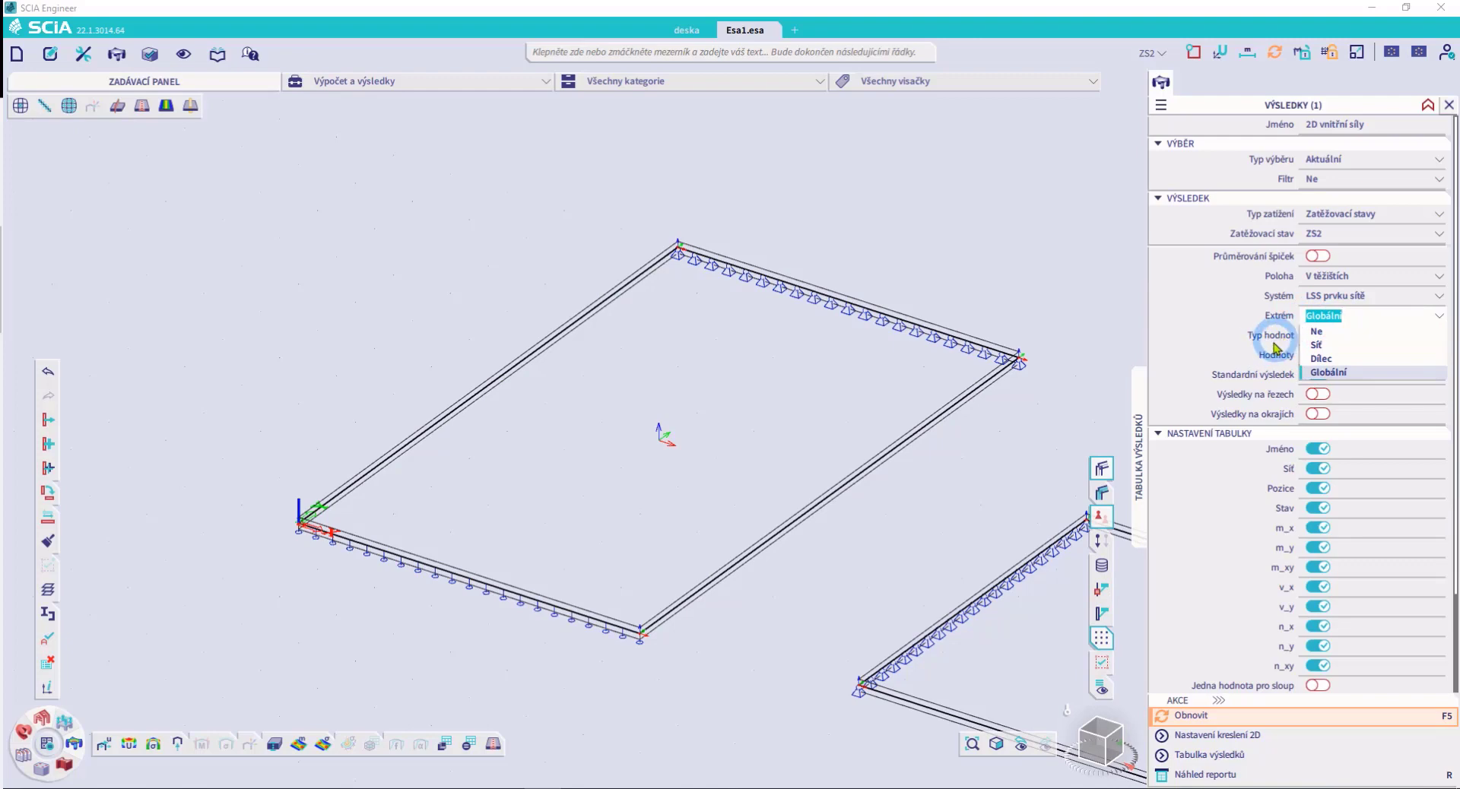
pyautogui.click(1338, 372)
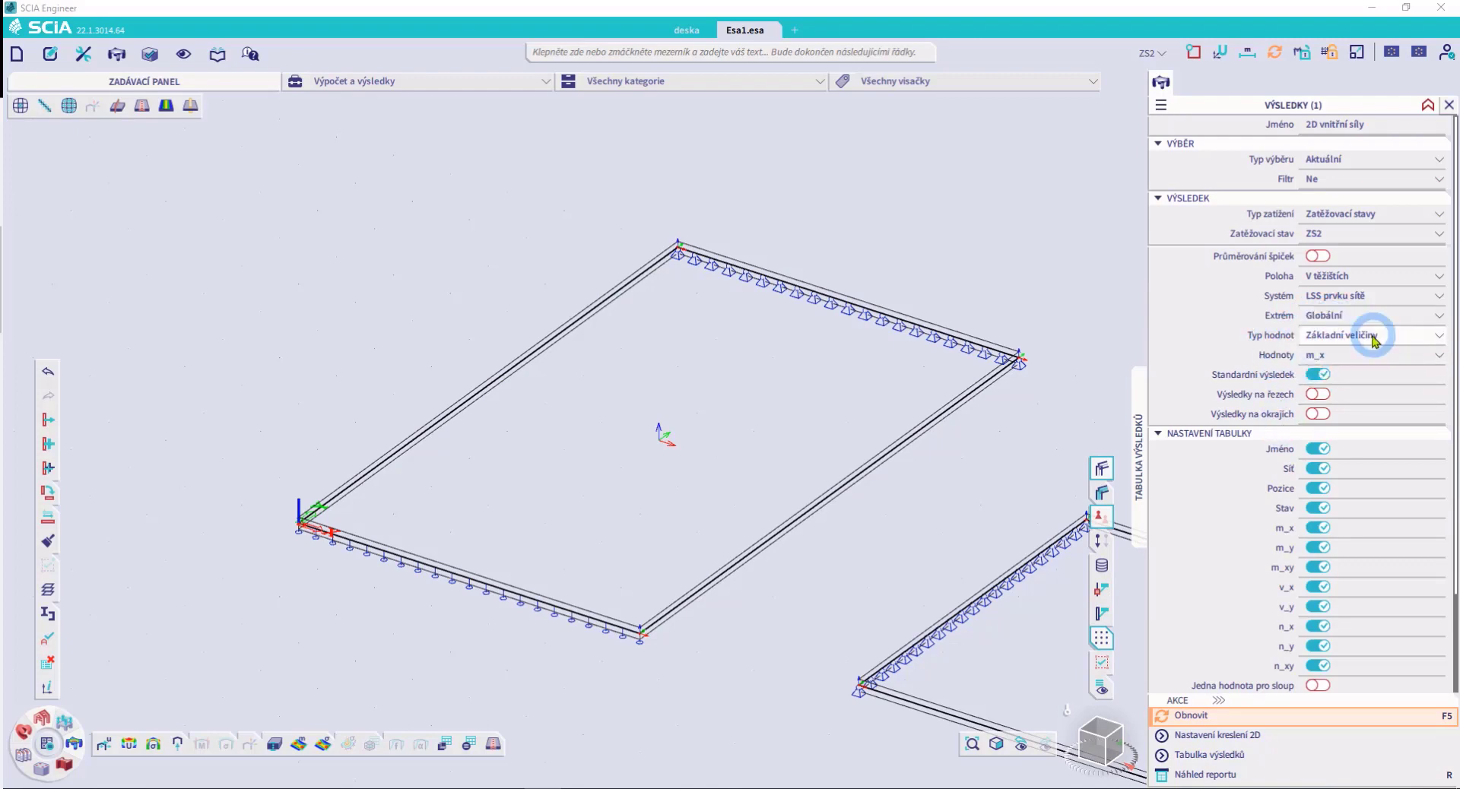
# Compare the components offered under Hodnoty for the value types Základní veličiny, Hlavní veličiny and Základní návrhové veličiny
pyautogui.click(1373, 344)
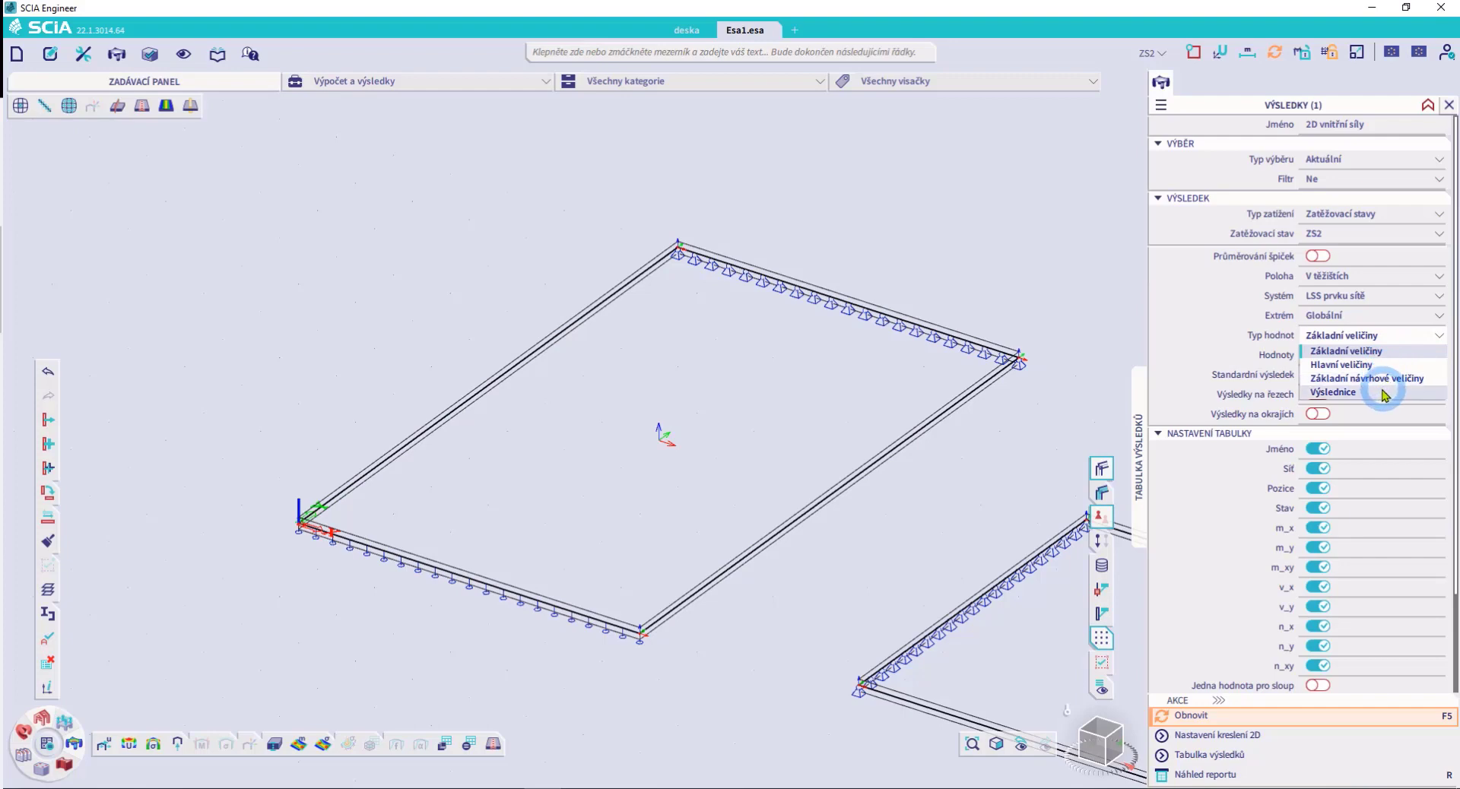
pyautogui.click(1346, 350)
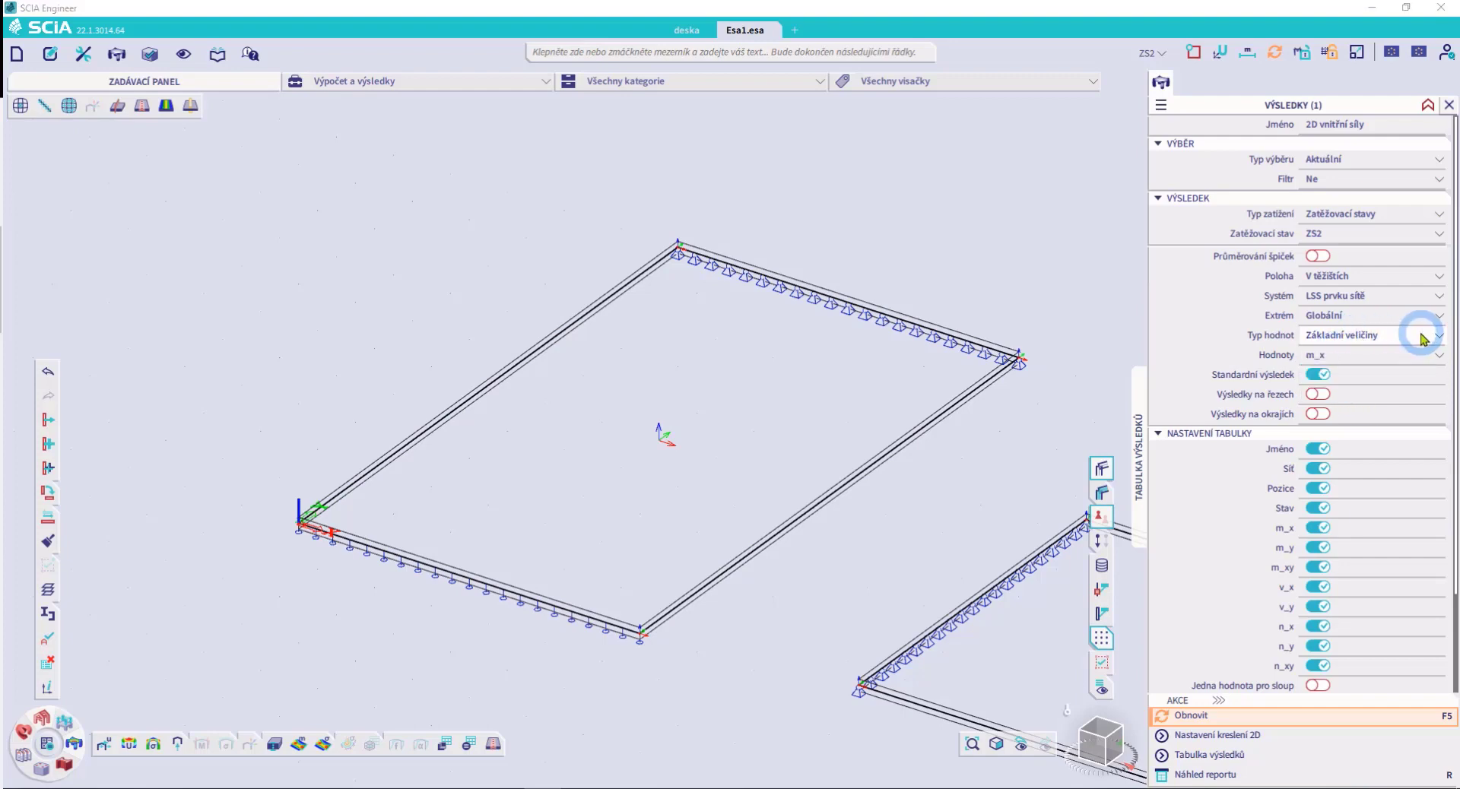
pyautogui.click(1407, 355)
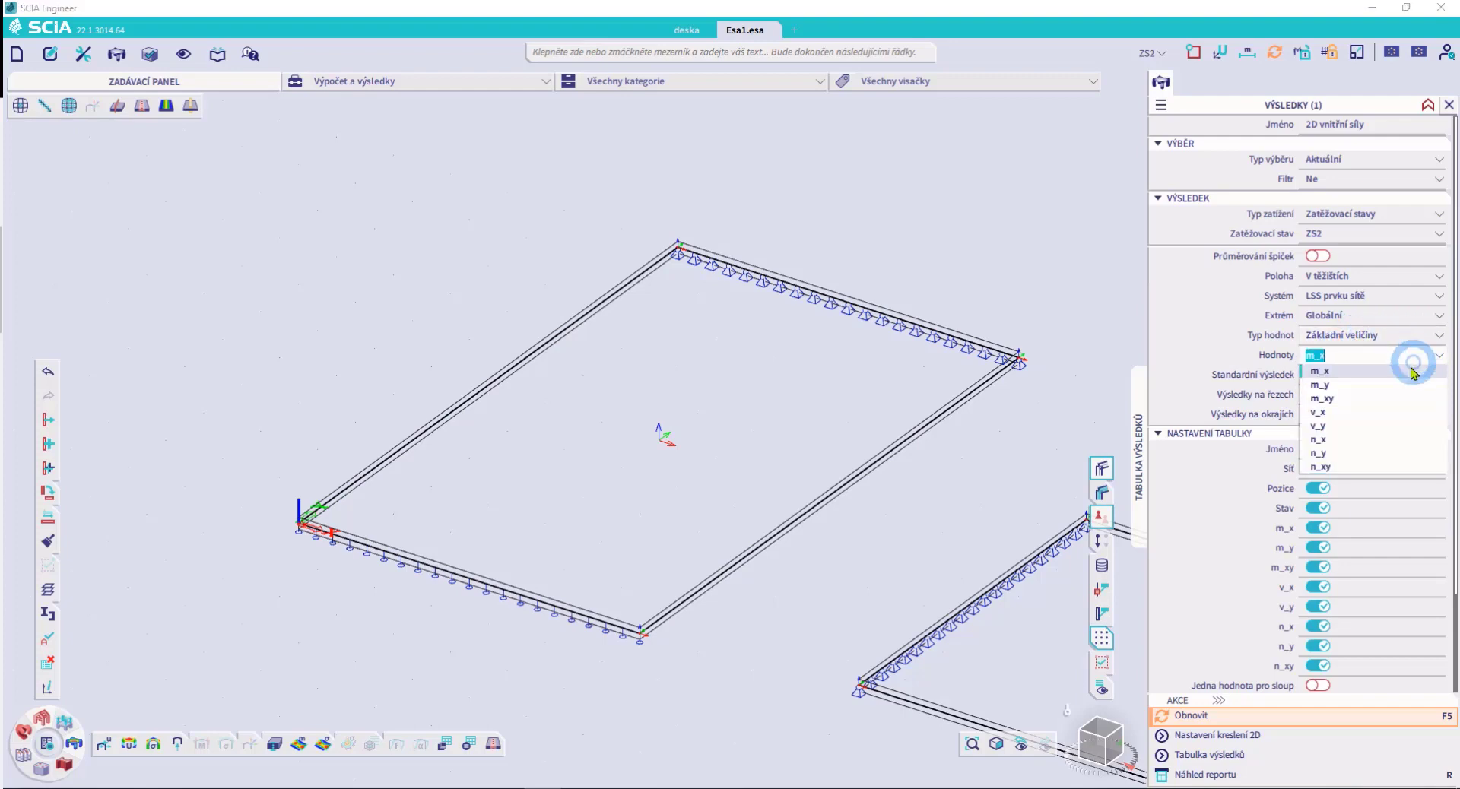
pyautogui.click(1372, 335)
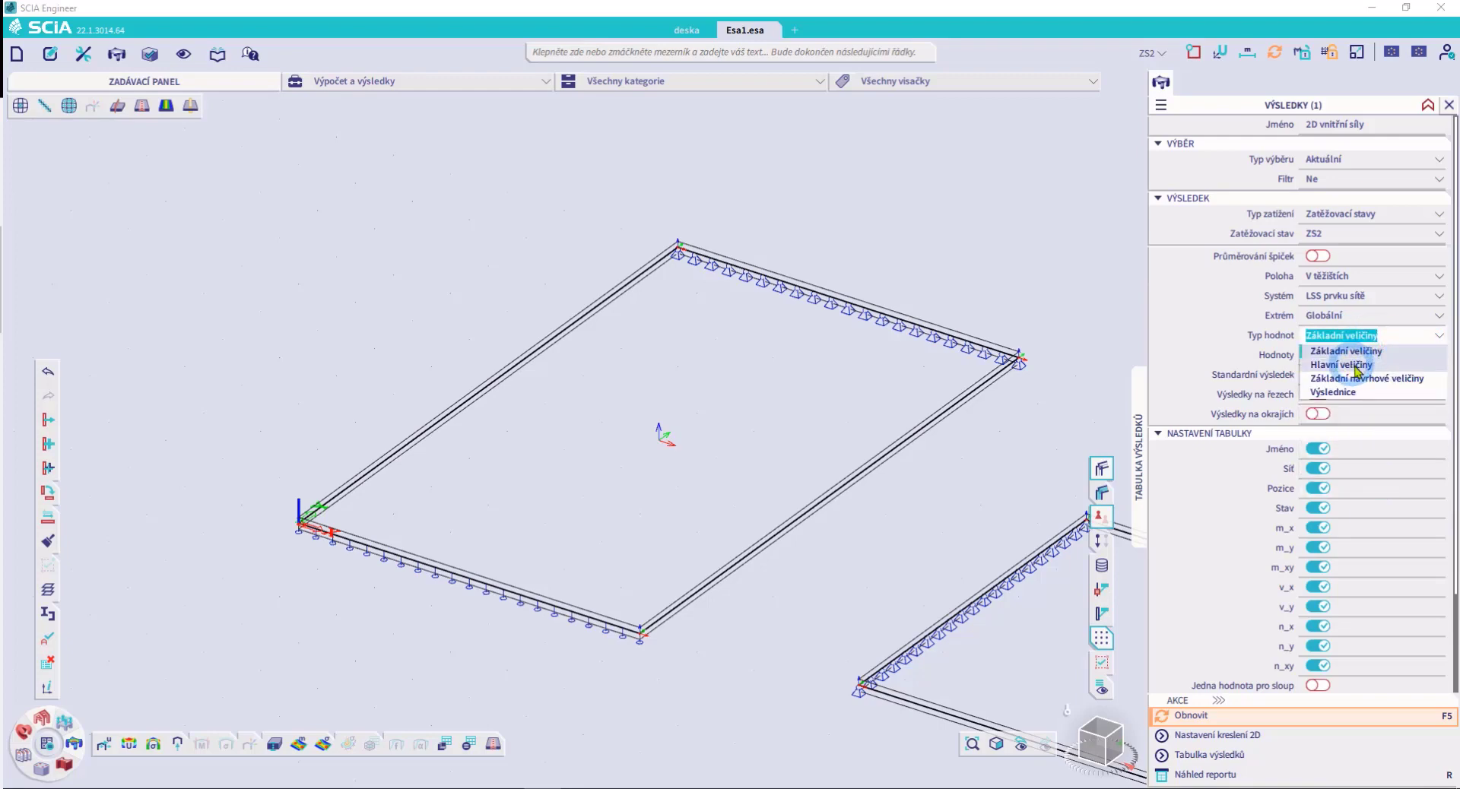
pyautogui.click(1378, 367)
pyautogui.click(1401, 375)
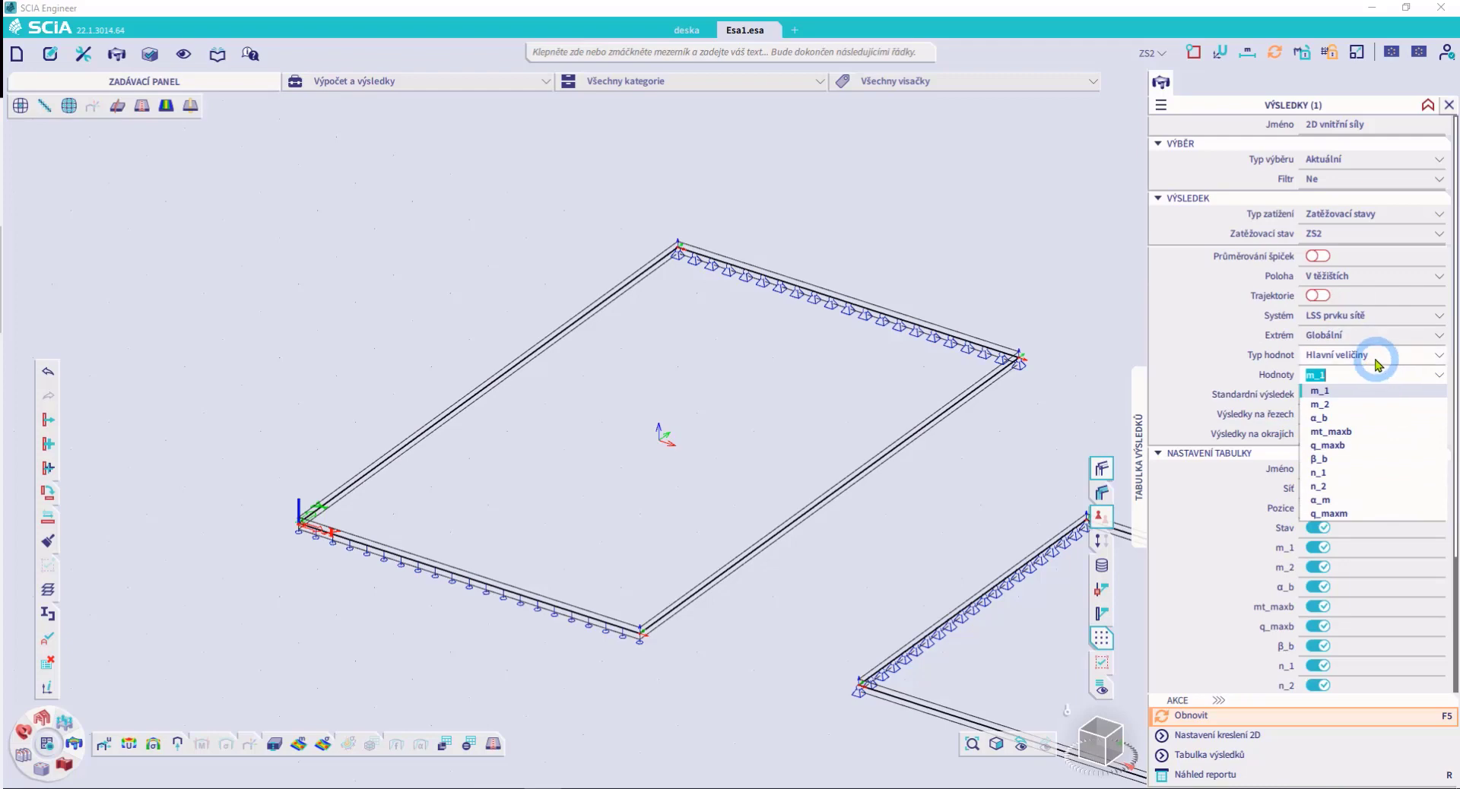
pyautogui.click(1376, 360)
pyautogui.click(1398, 399)
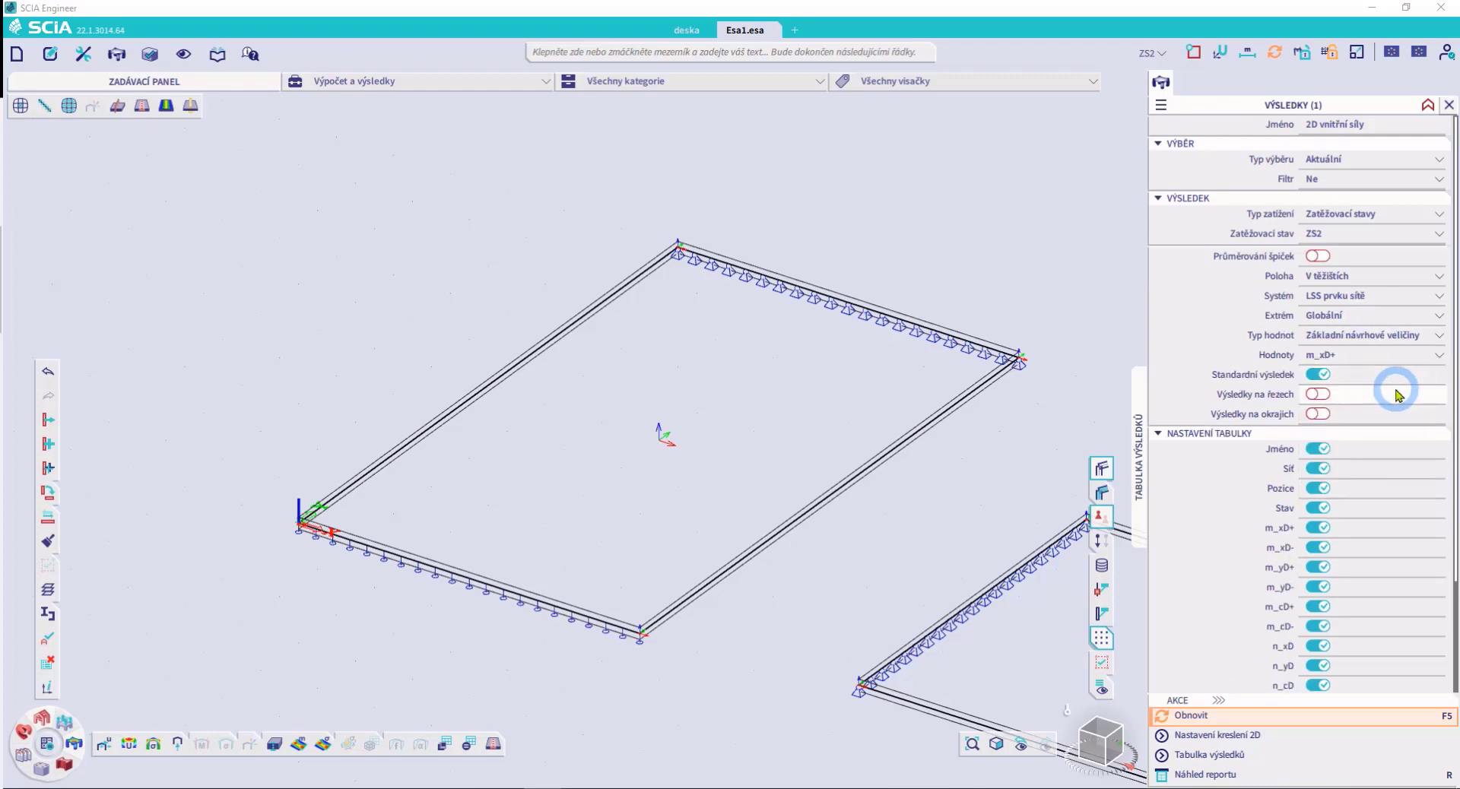
pyautogui.click(1378, 360)
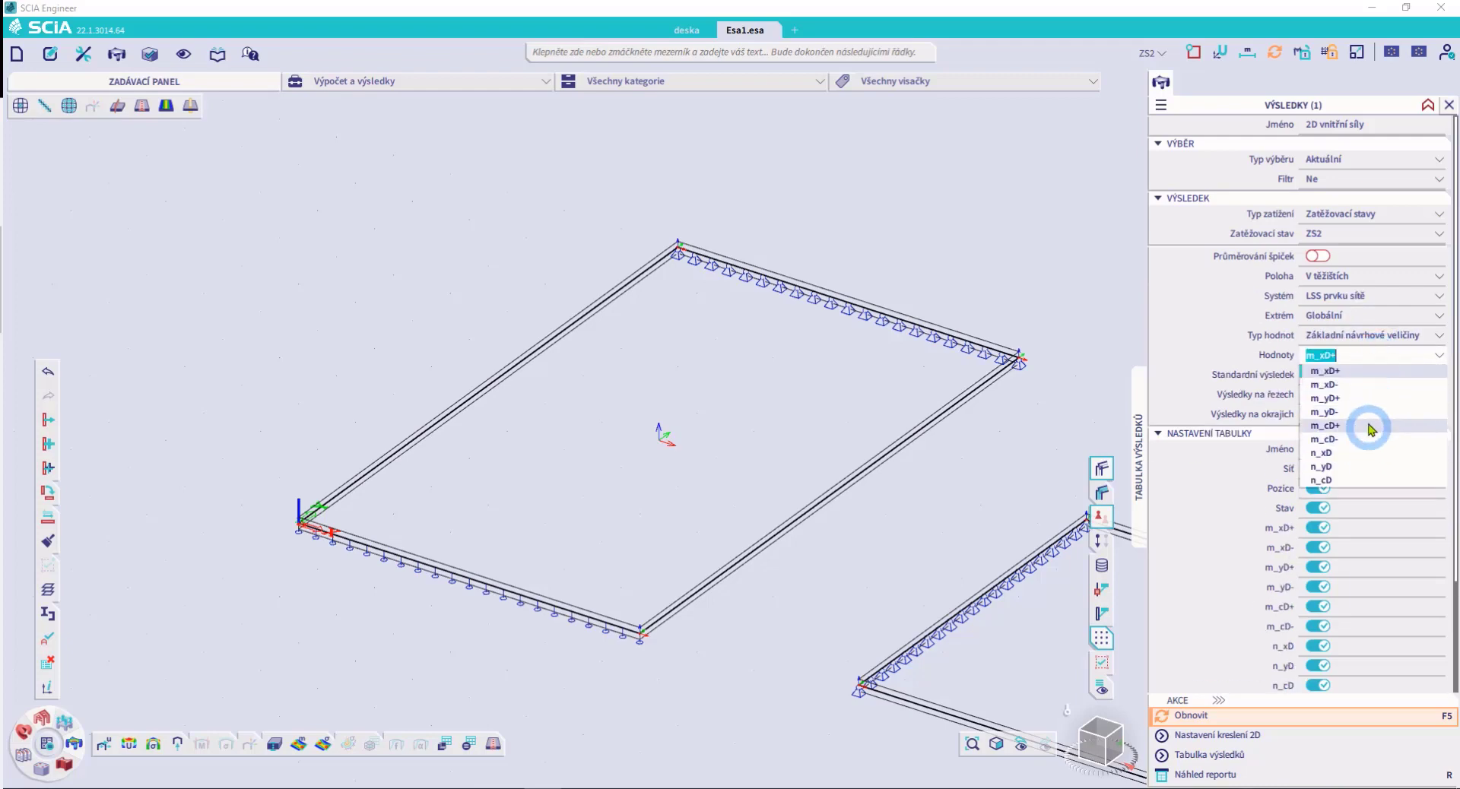
# Set the value type (Typ hodnot) to Základní veličiny and the displayed component (Hodnoty) to m_x
pyautogui.click(1378, 344)
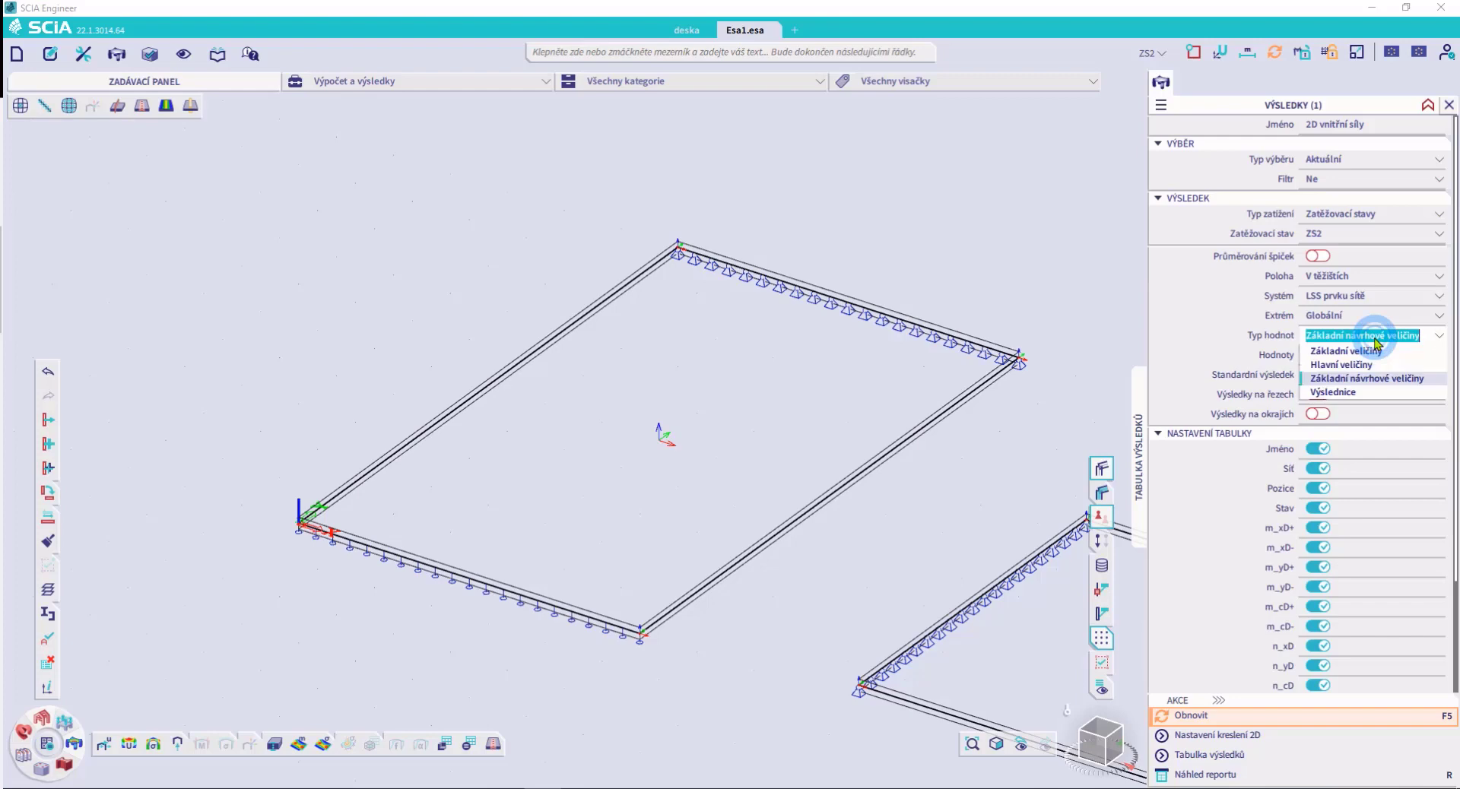
pyautogui.click(1358, 352)
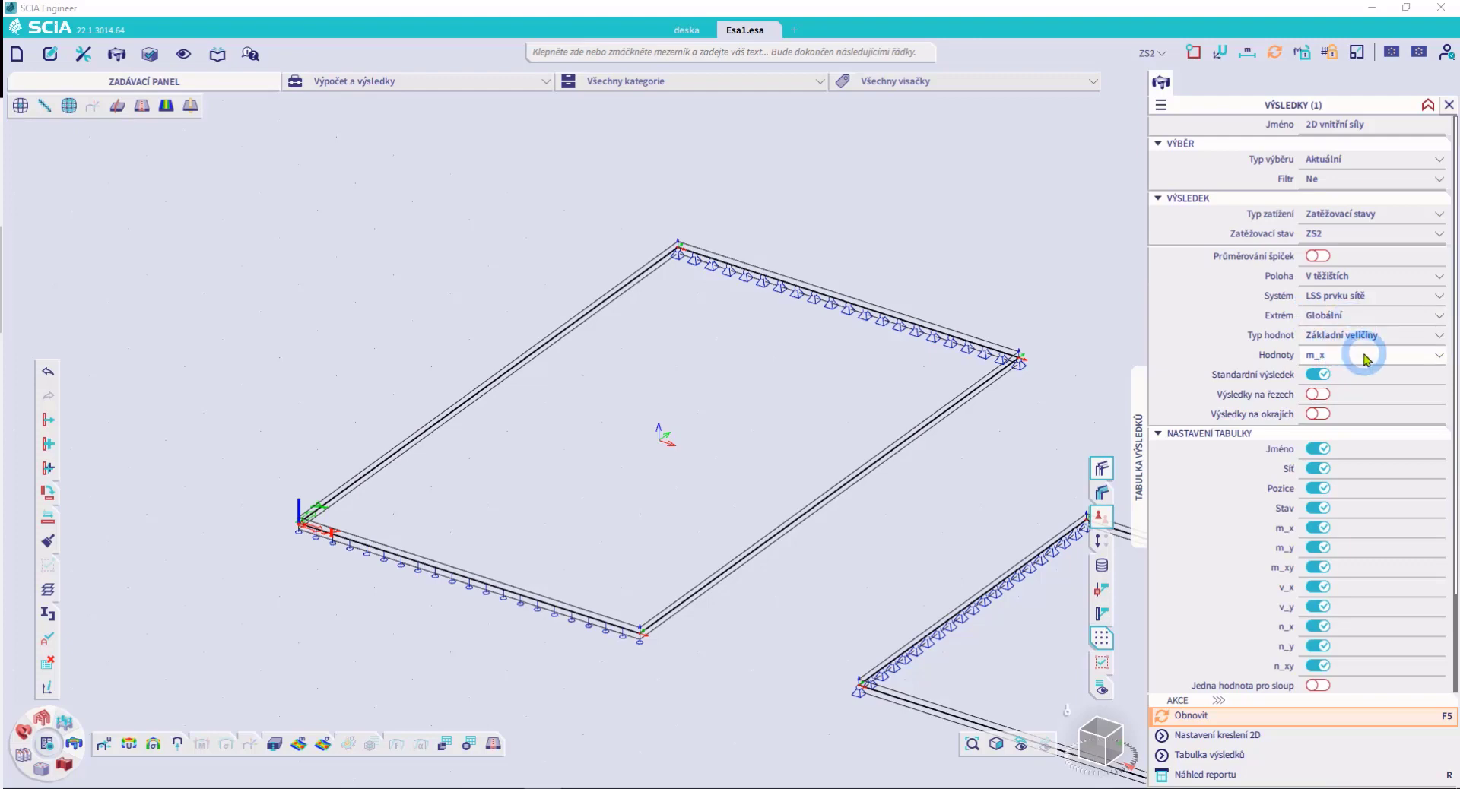
pyautogui.click(1360, 355)
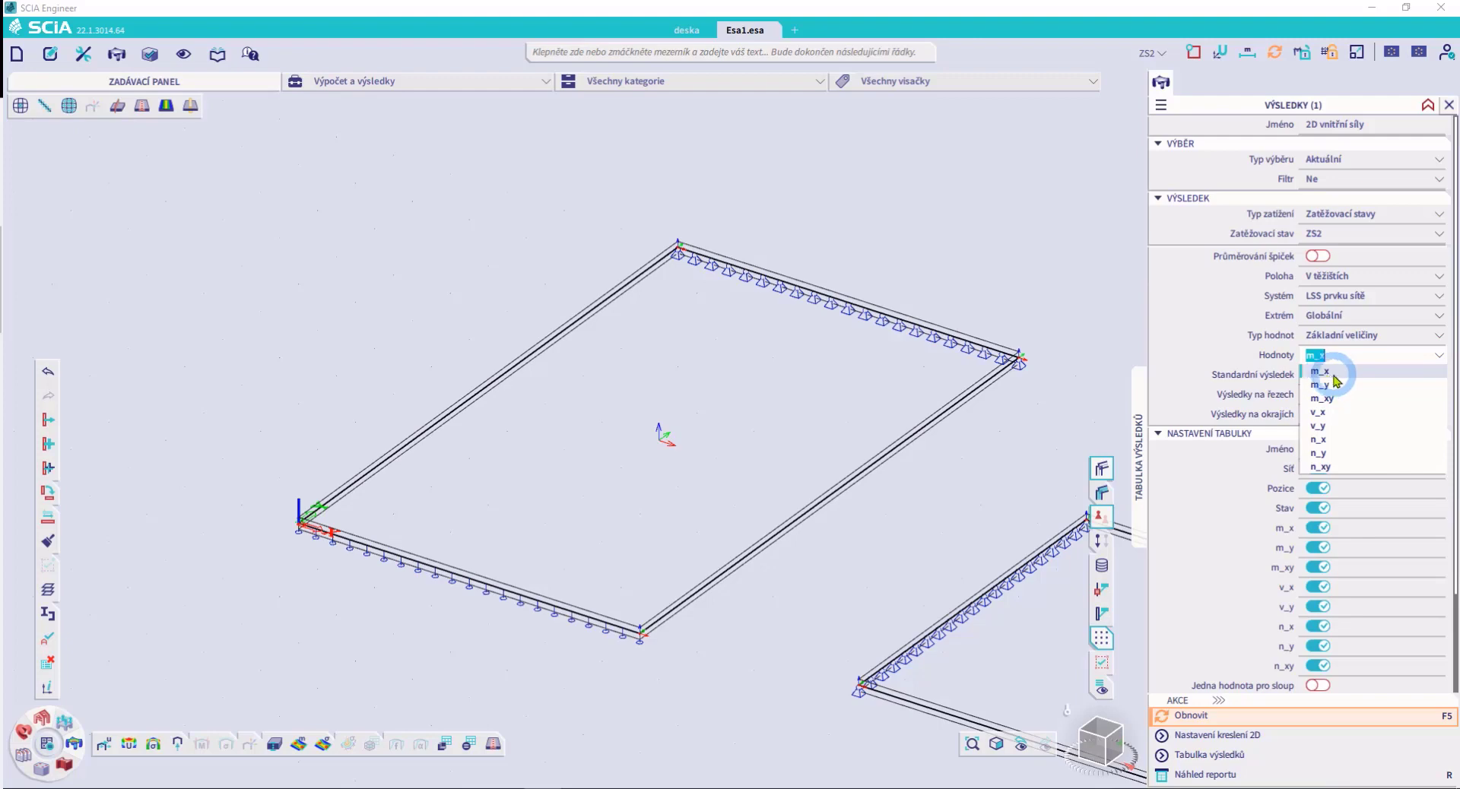
pyautogui.click(1321, 371)
# Examine the local axes at the centre of the slab at the origin to relate their directions to the m_x moment
pyautogui.scroll(5, 589, 494)
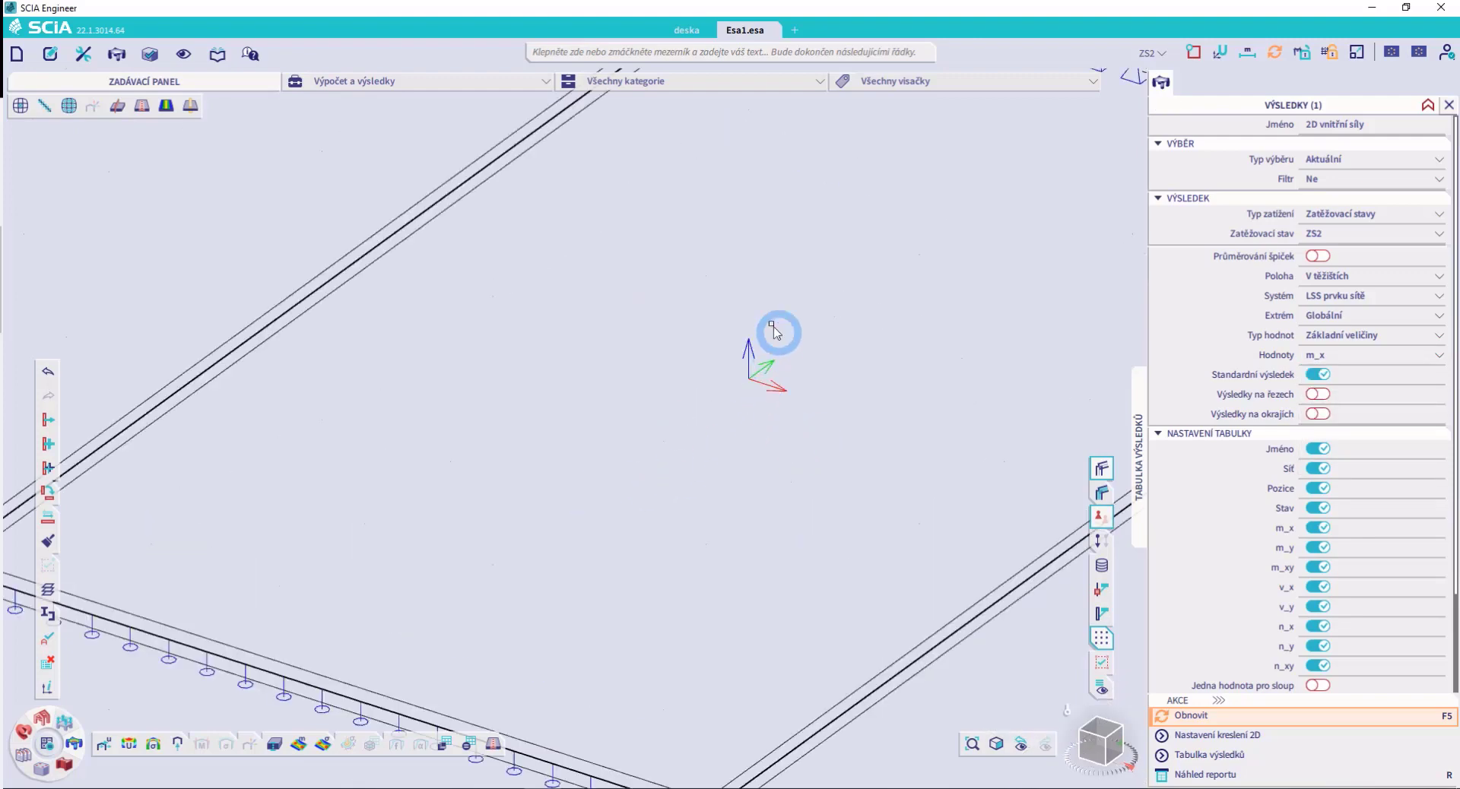
pyautogui.scroll(-5, 730, 441)
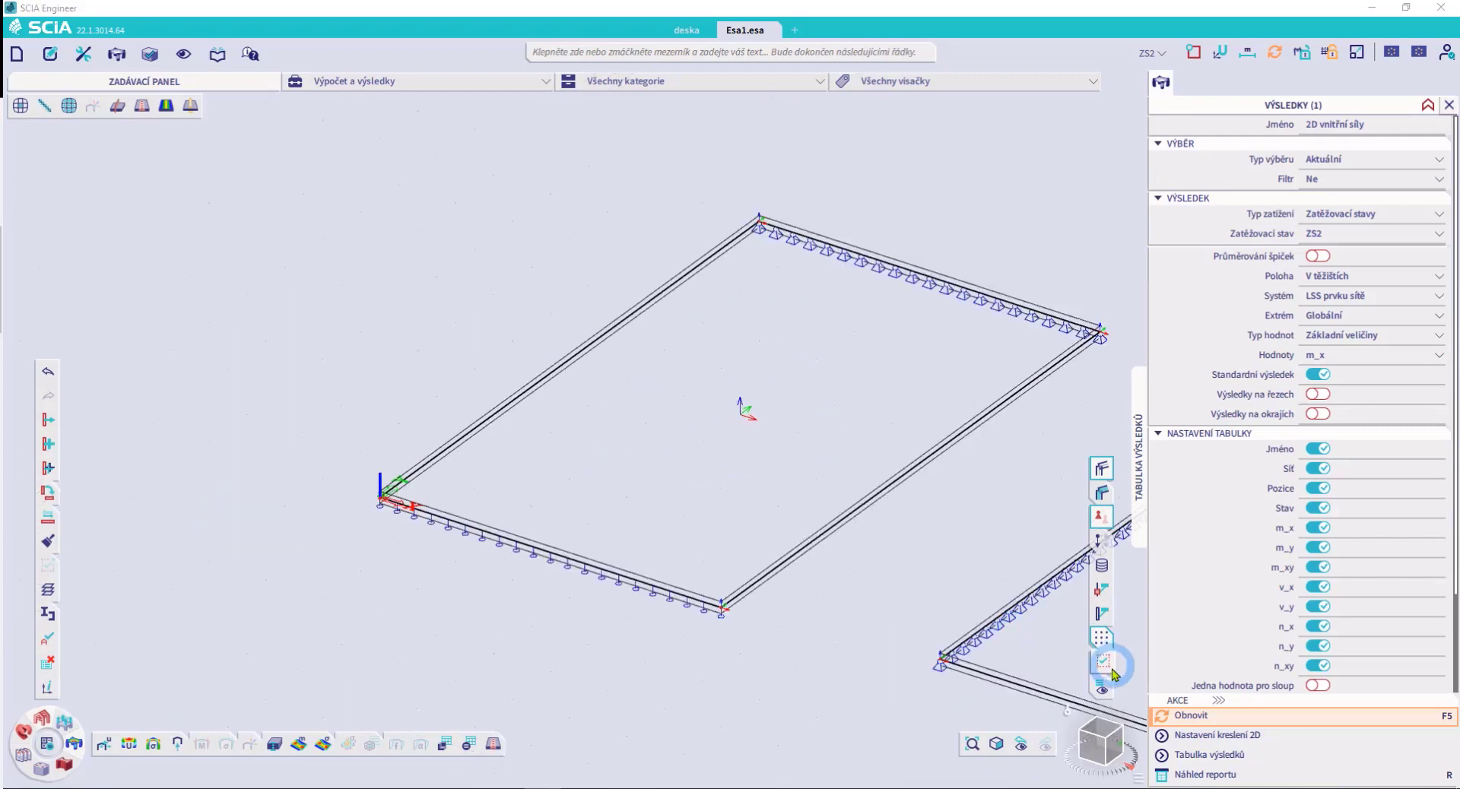
pyautogui.click(1102, 688)
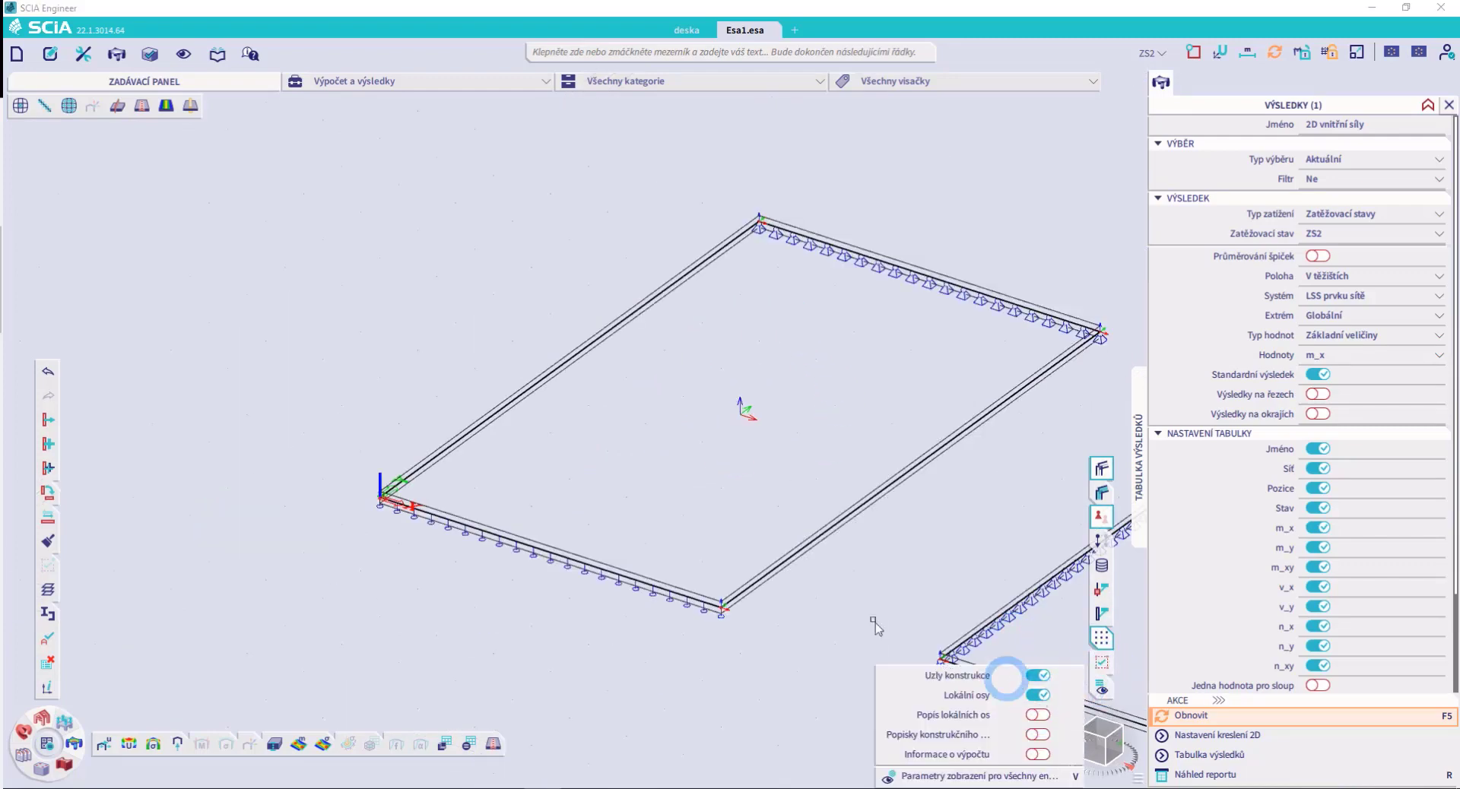
pyautogui.click(698, 465)
pyautogui.moveTo(667, 480); pyautogui.dragTo(638, 482, button='middle')
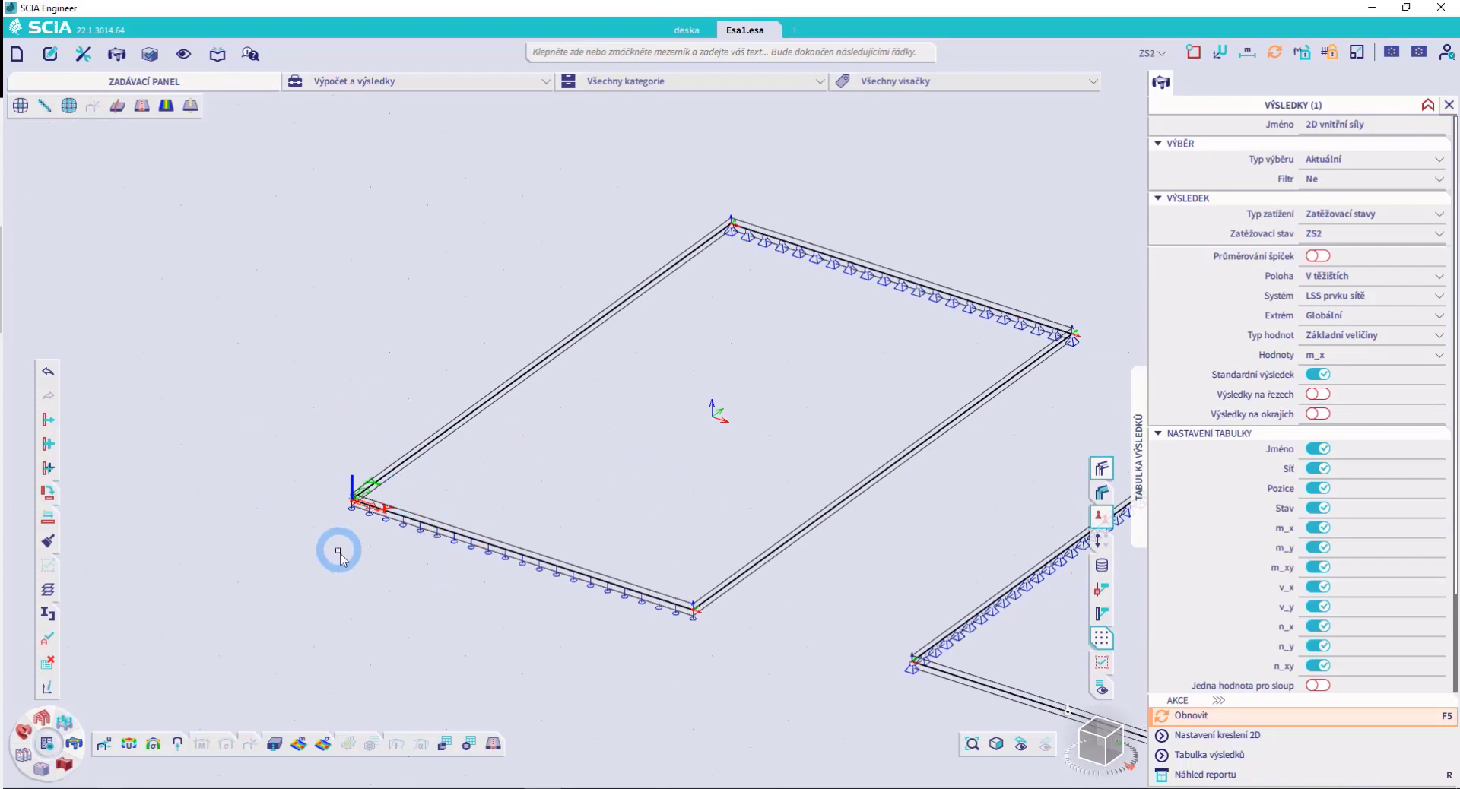
pyautogui.moveTo(595, 508); pyautogui.dragTo(593, 525, button='middle')
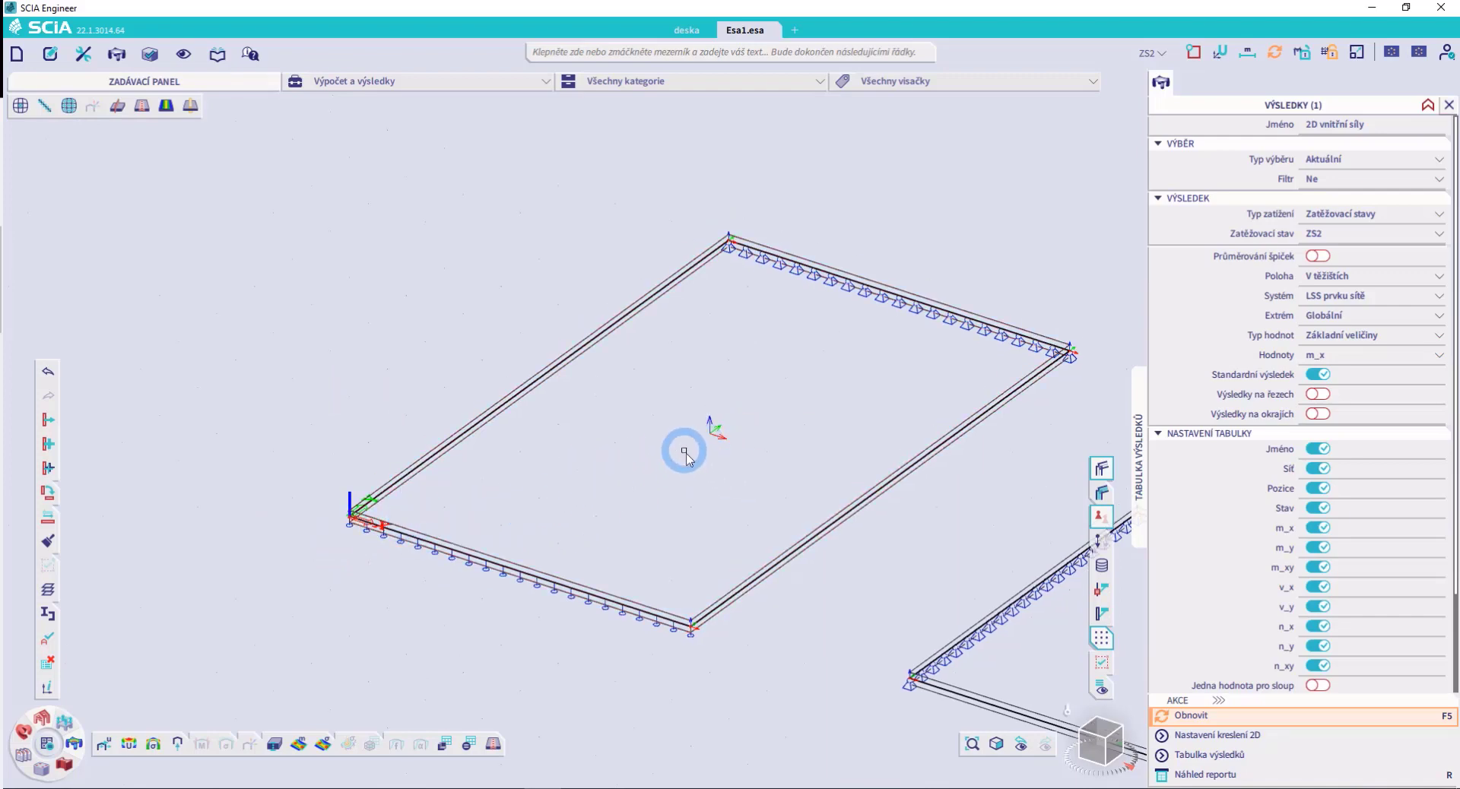
pyautogui.scroll(2, 685, 458)
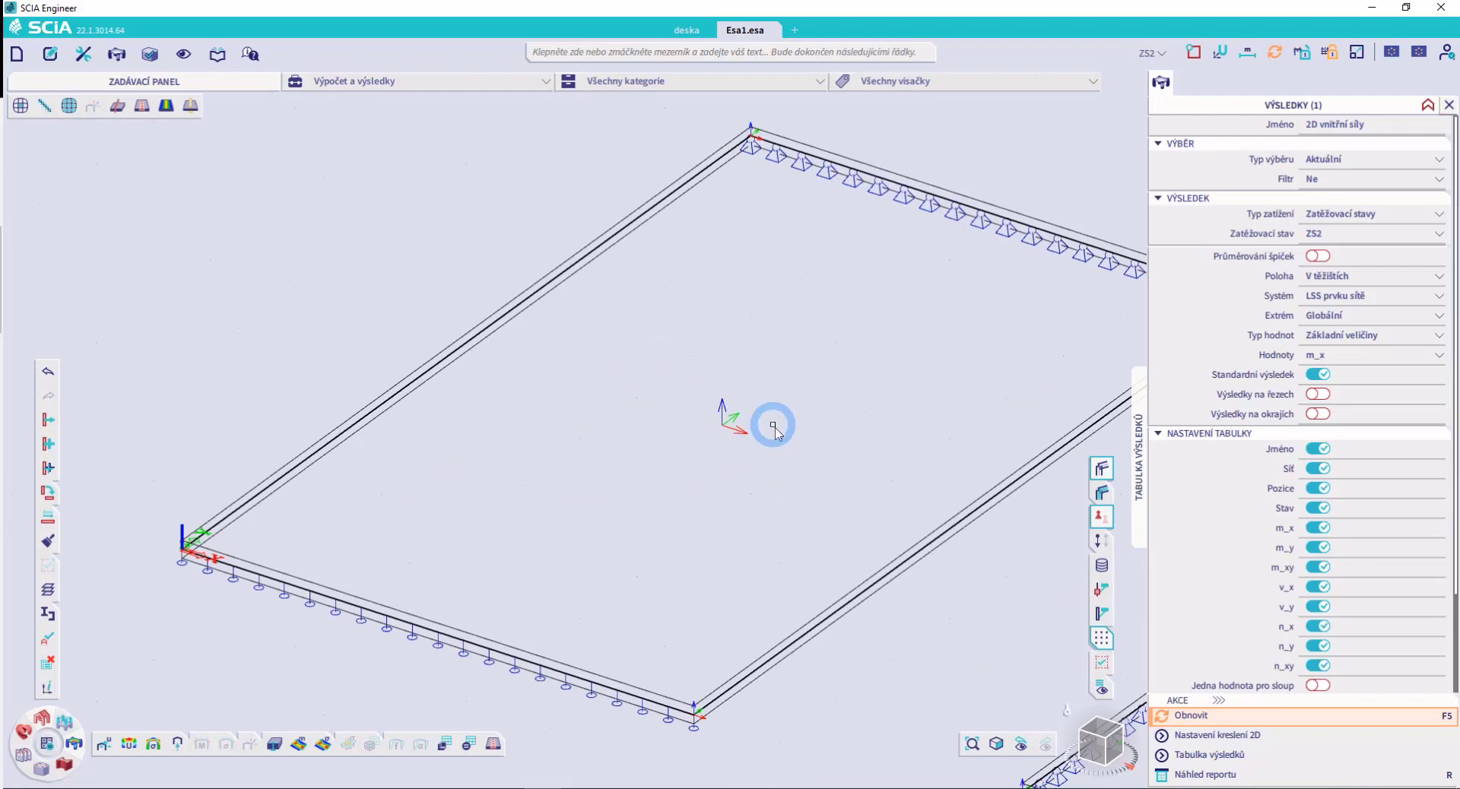
pyautogui.click(1351, 363)
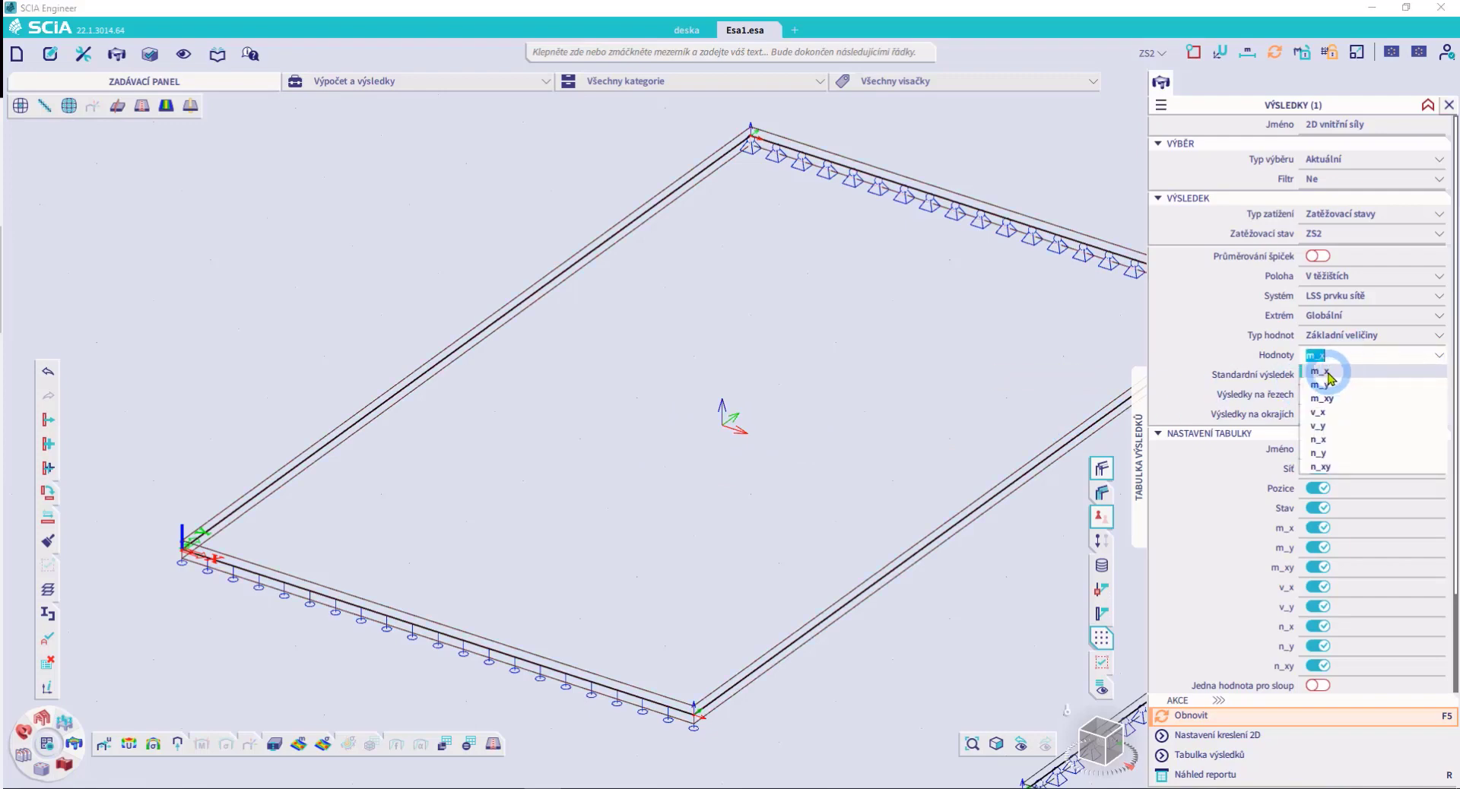
pyautogui.click(702, 454)
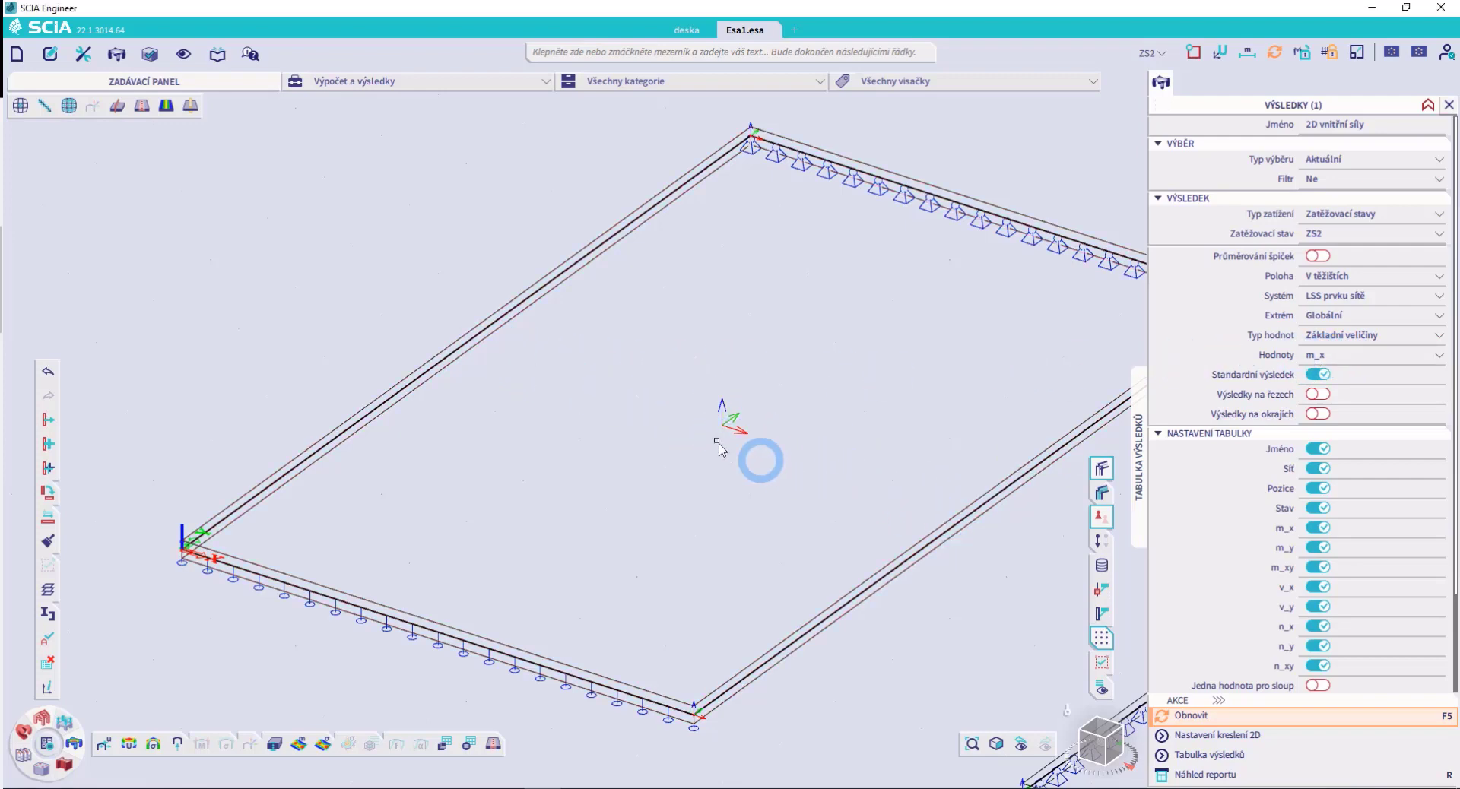
pyautogui.moveTo(799, 373); pyautogui.dragTo(710, 377, button='middle')
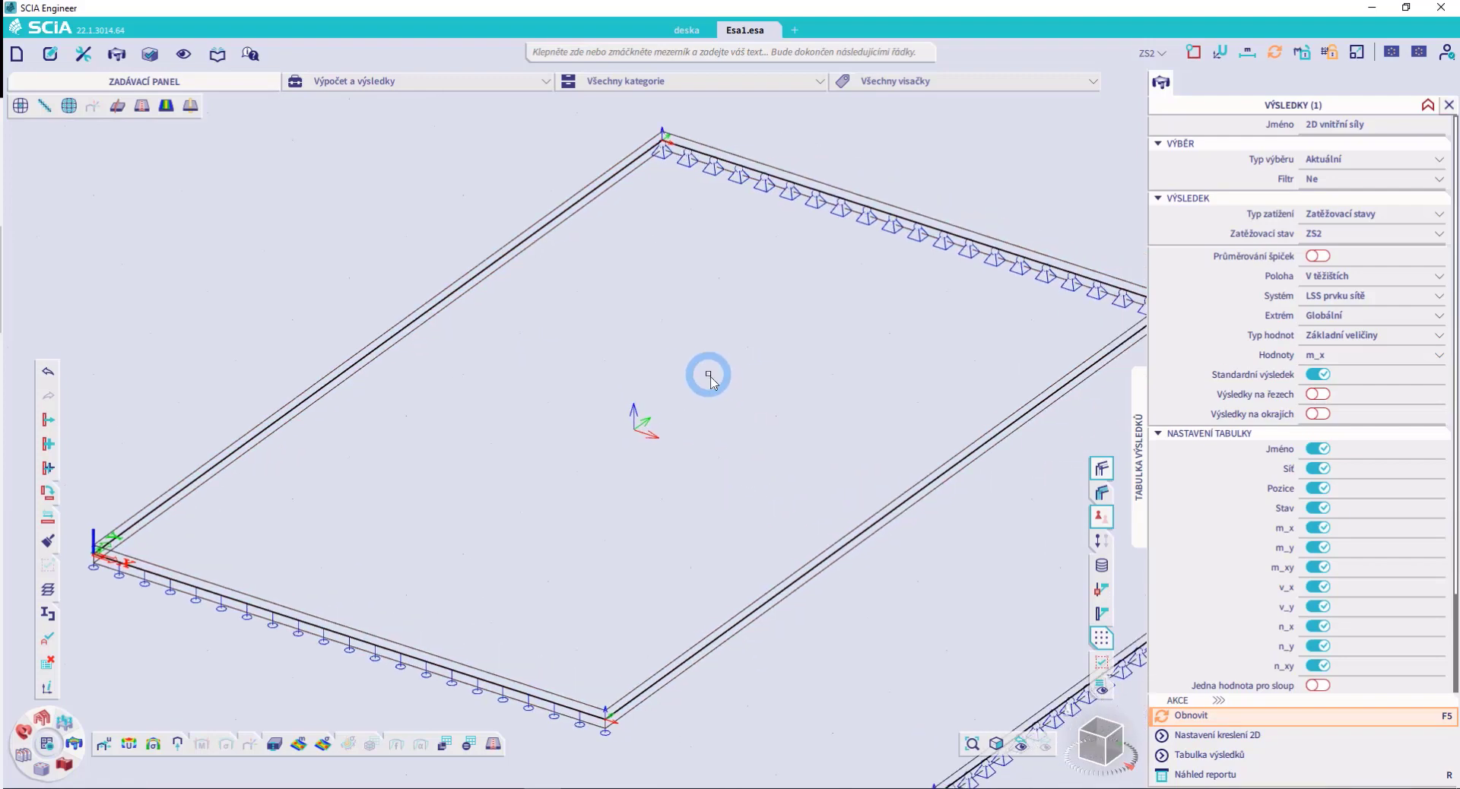
pyautogui.scroll(-2, 710, 378)
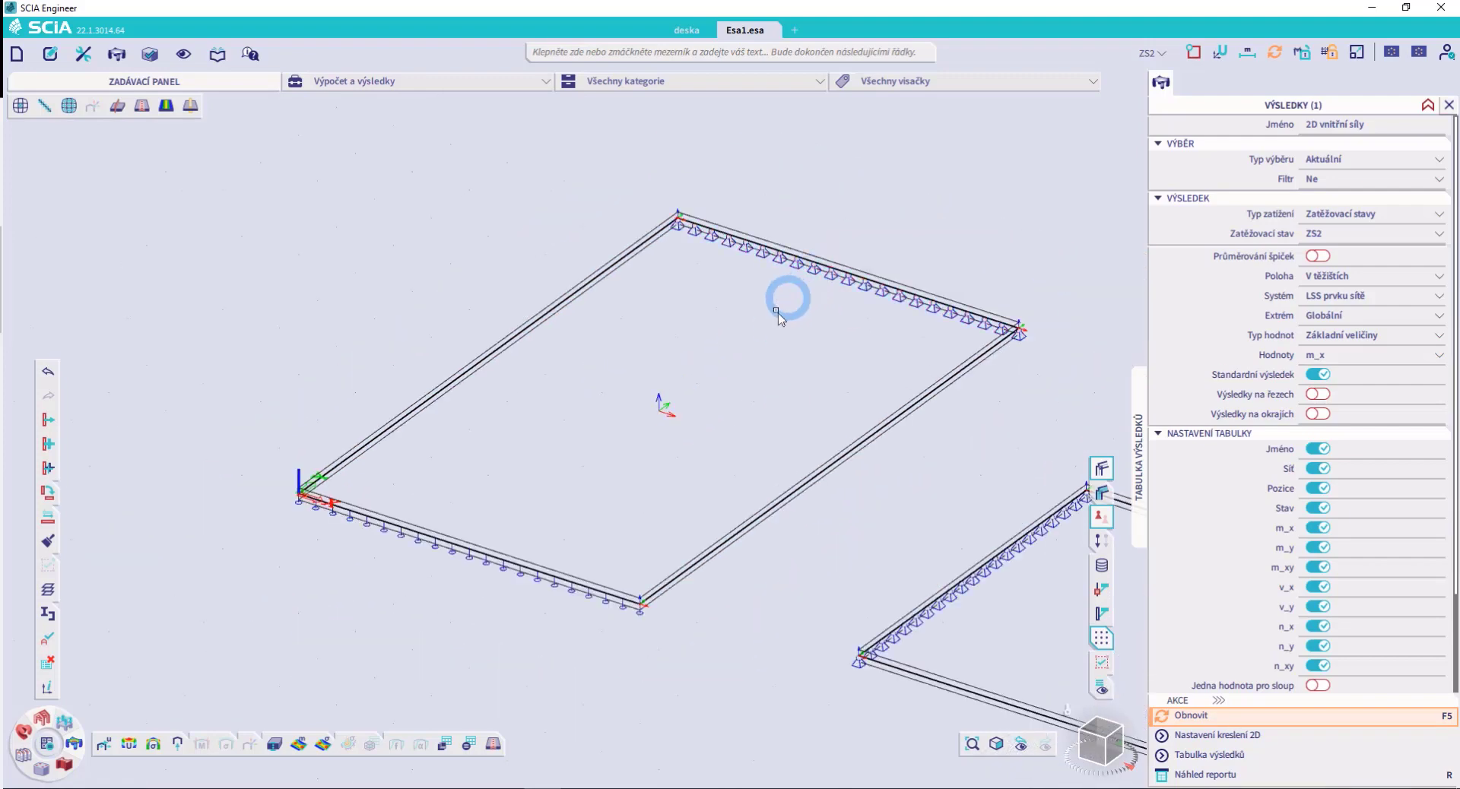
pyautogui.scroll(2, 663, 407)
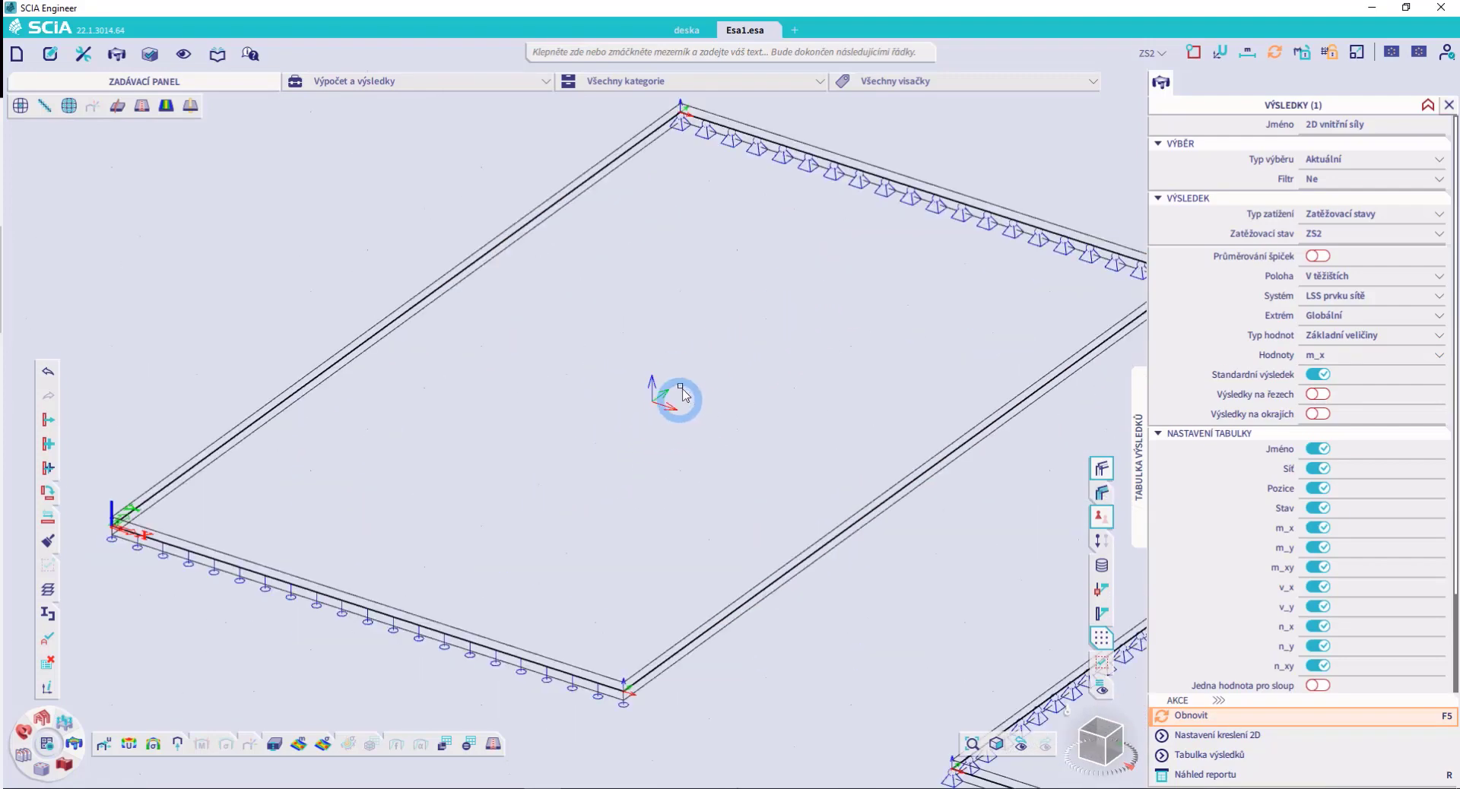
# Set the displayed component (Hodnoty) of the 2D internal forces to m_y
pyautogui.scroll(-2, 668, 390)
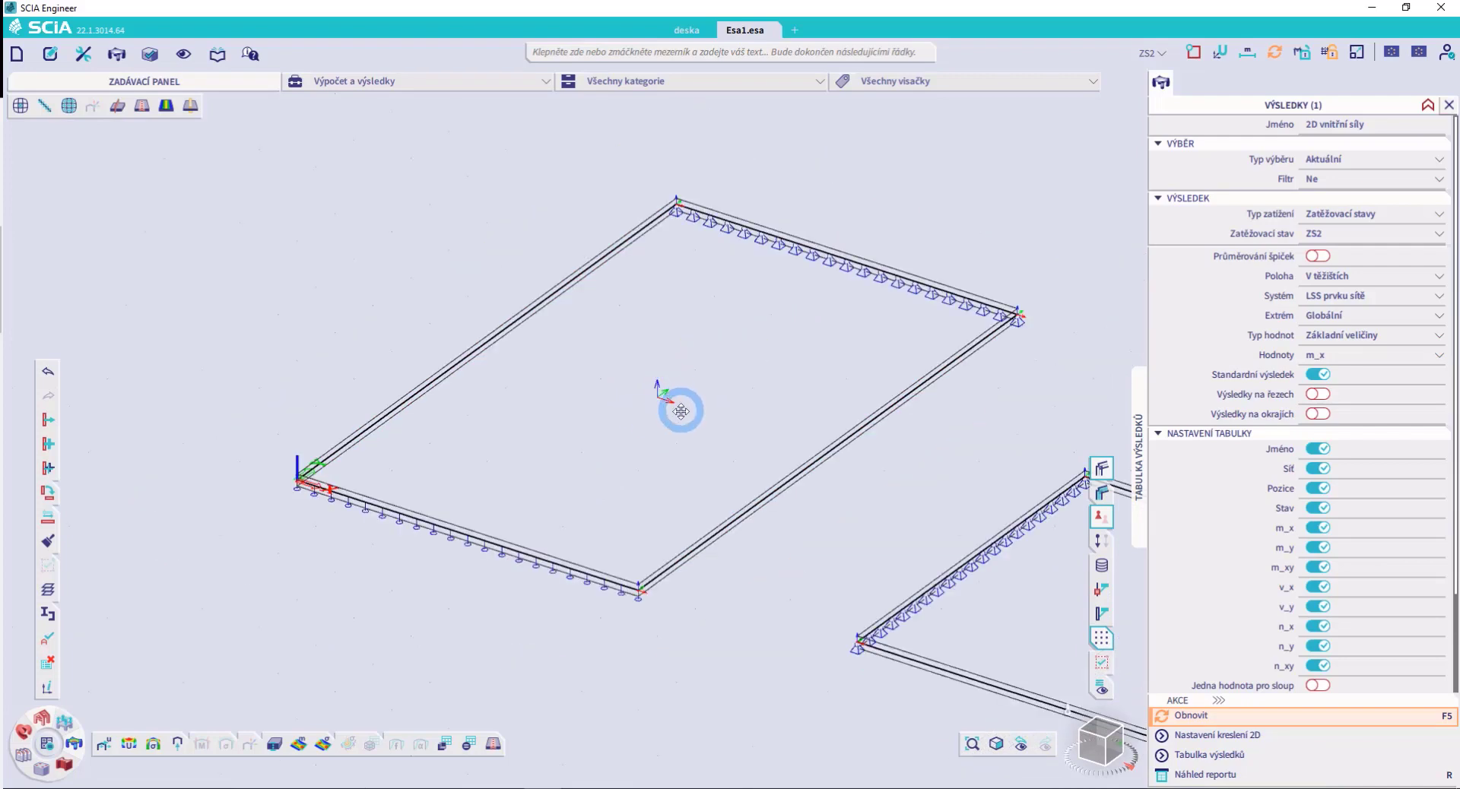
pyautogui.click(1336, 367)
pyautogui.click(1336, 384)
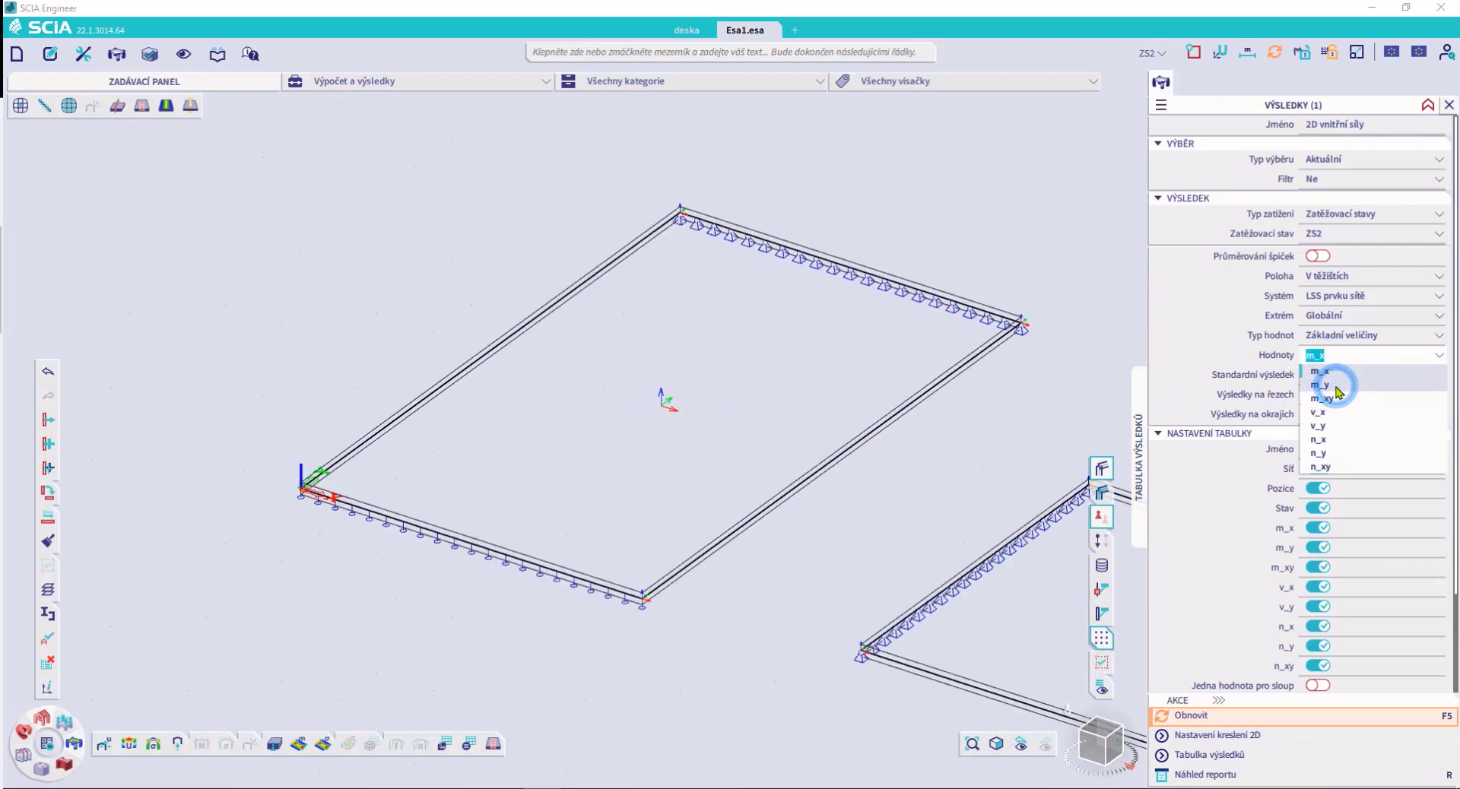
pyautogui.scroll(2, 717, 424)
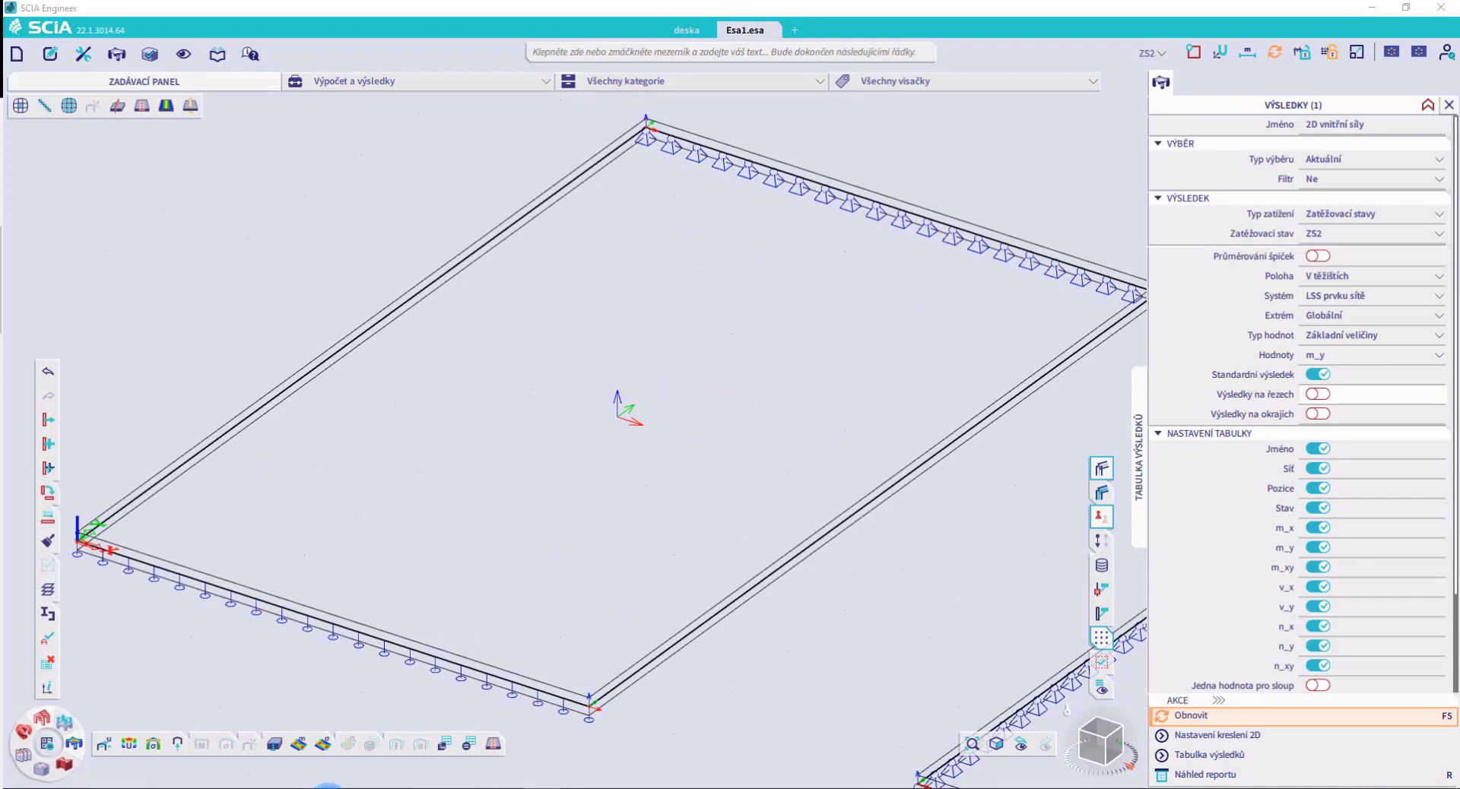
# Switch to Calculator and compute the slab's reference moment as 1 ÷ 8 × 2 × 10 × 10
pyautogui.click(329, 788)
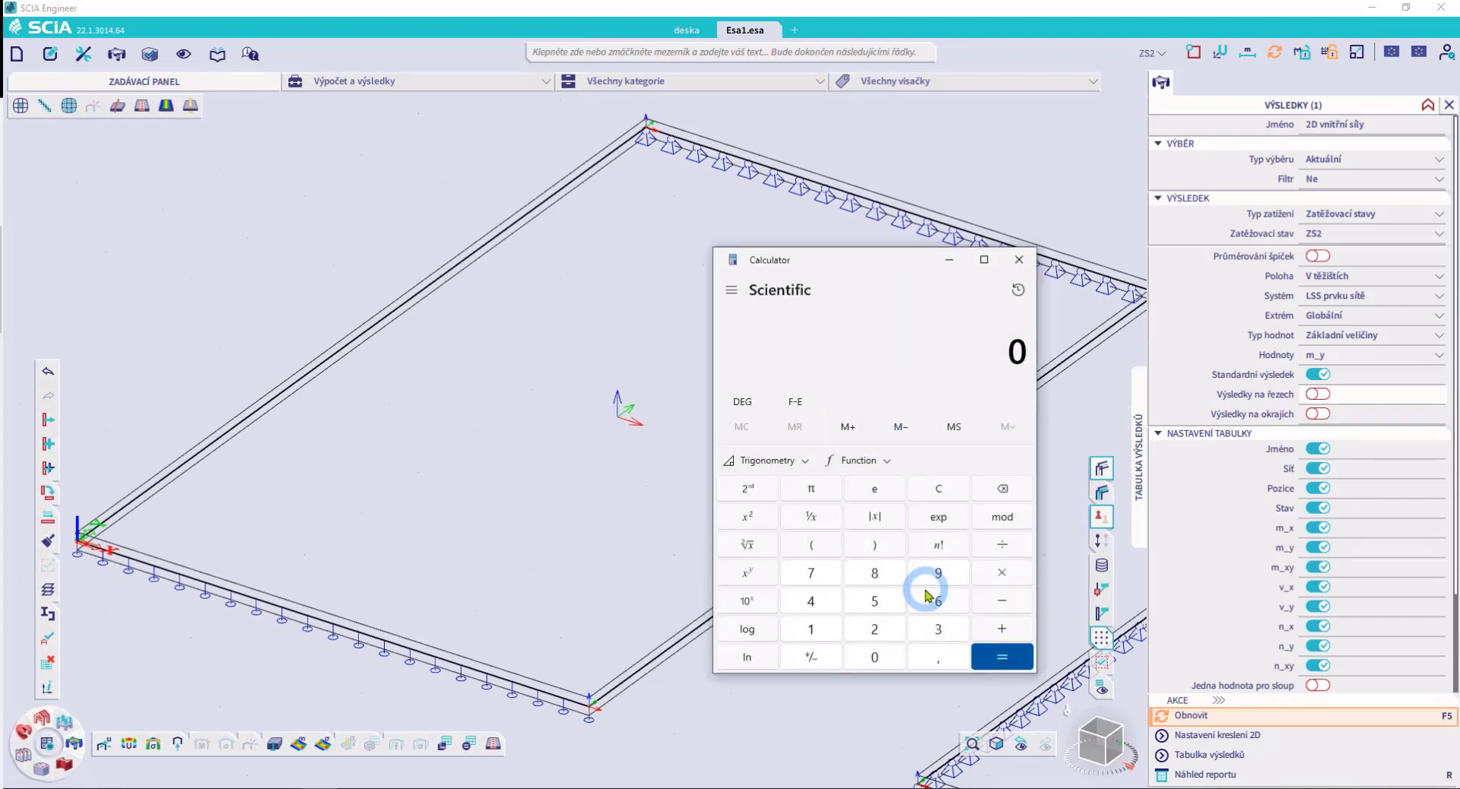
pyautogui.press('*')
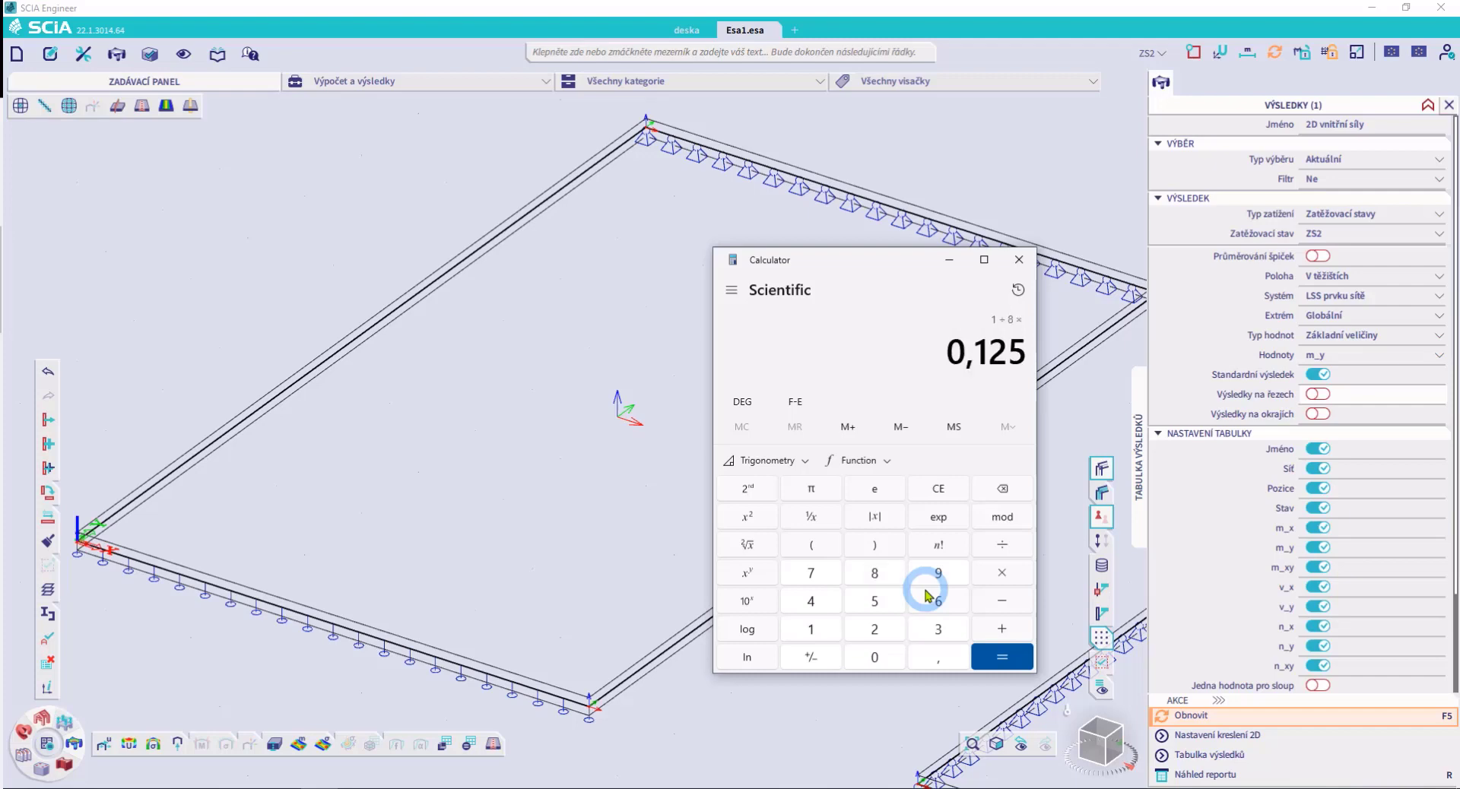
pyautogui.write('2')
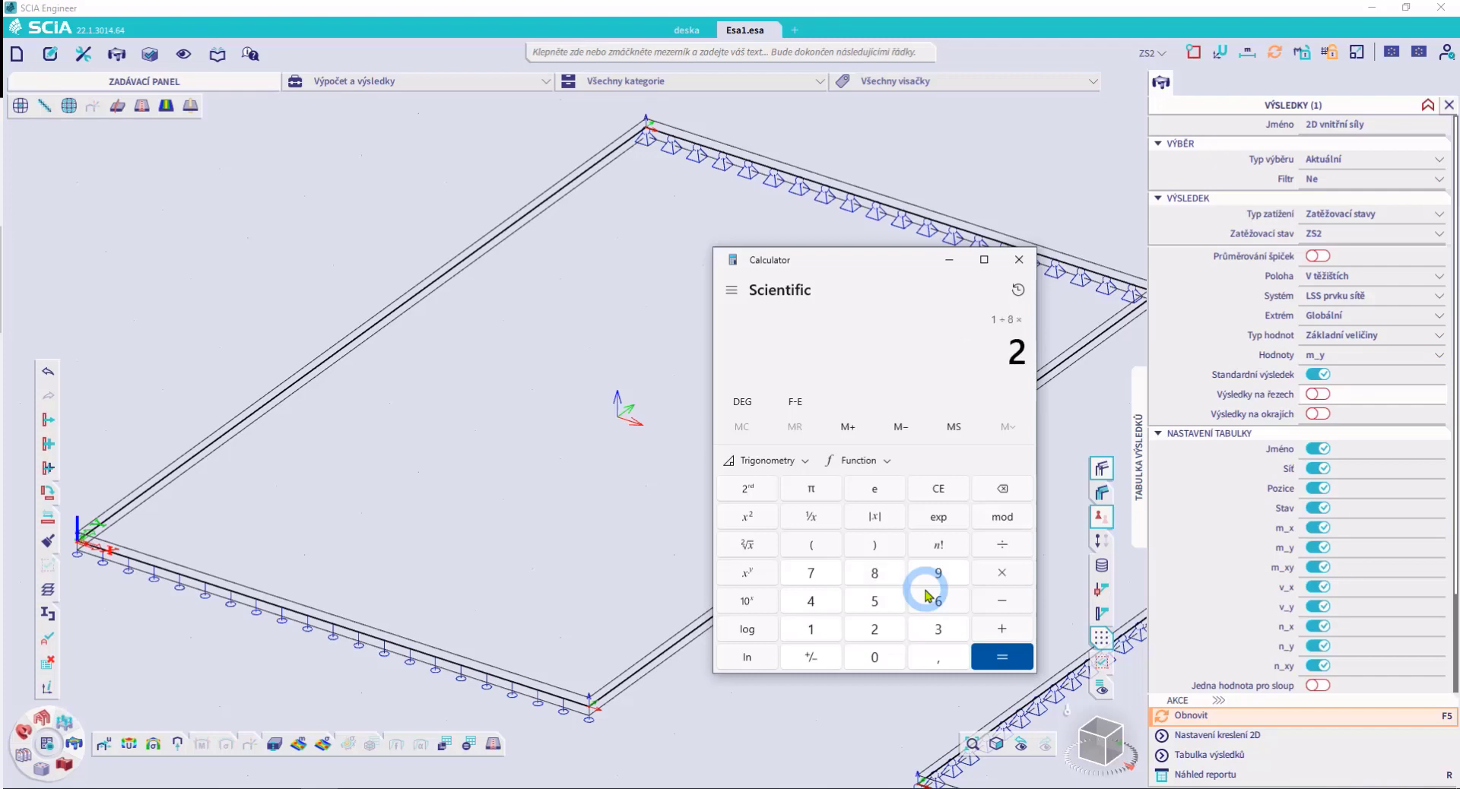
pyautogui.press('*')
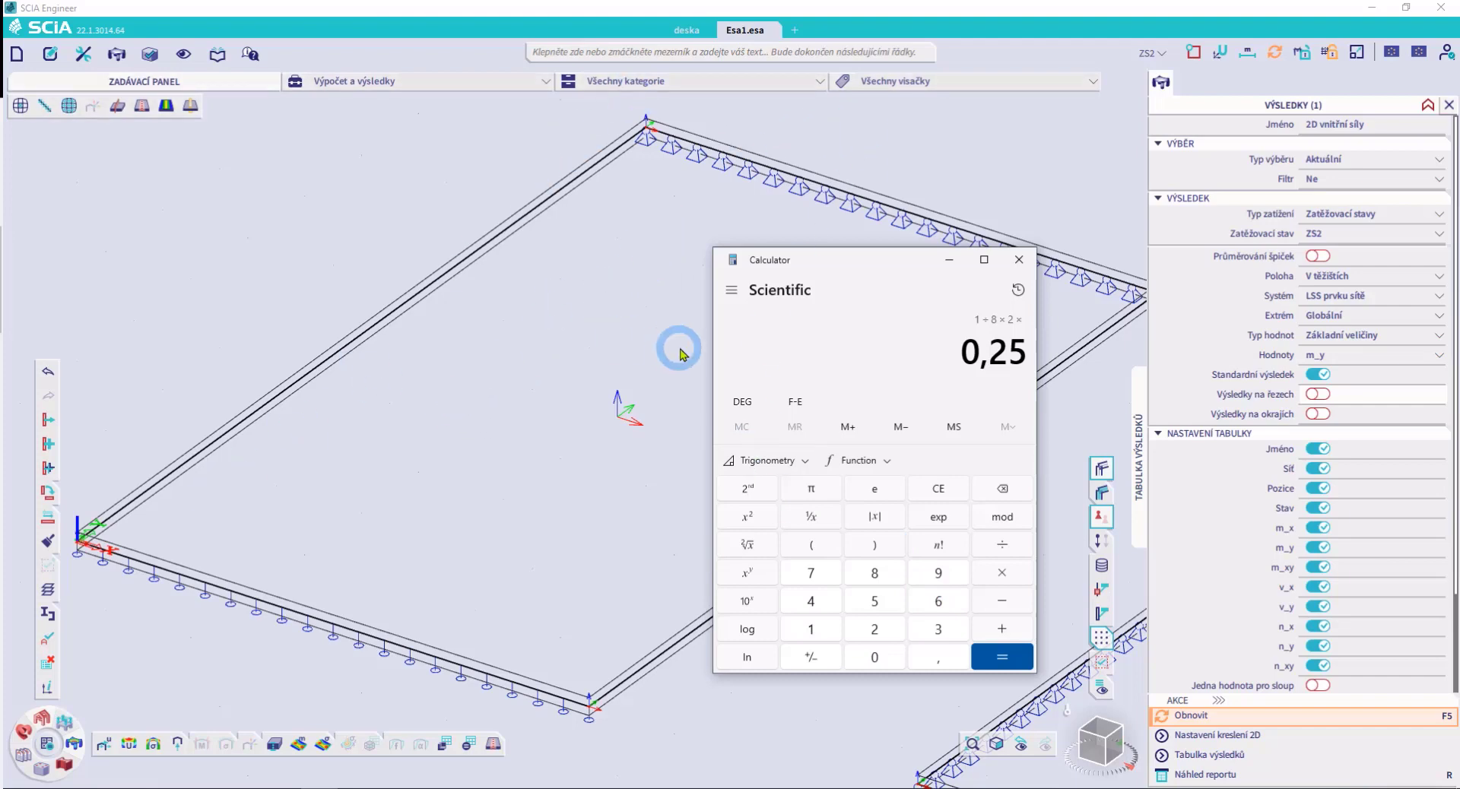
pyautogui.write('10')
pyautogui.press('*')
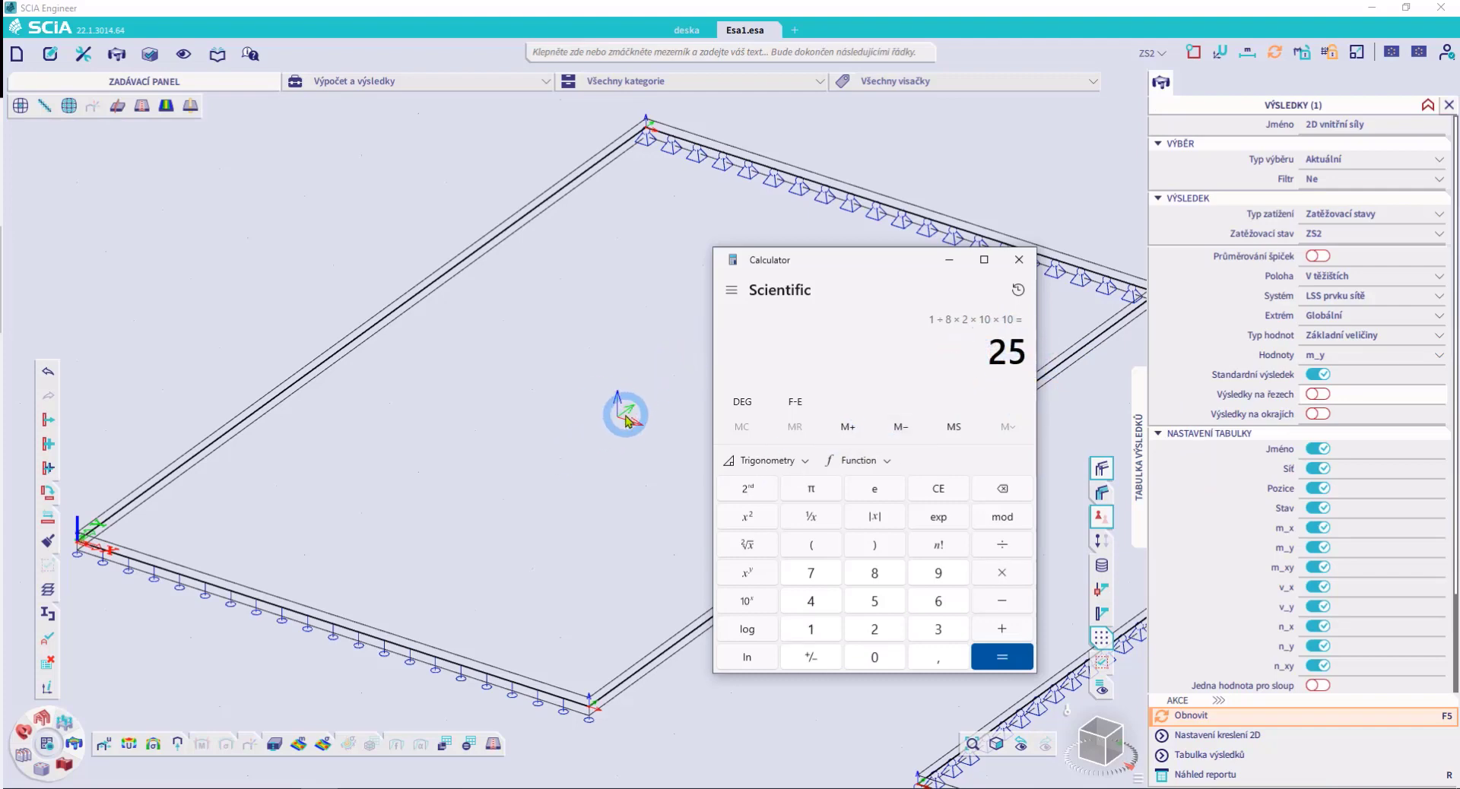
# Return to SCIA Engineer, select the slab at the origin and refresh the result to plot its m_y moments
pyautogui.click(574, 434)
pyautogui.click(1179, 715)
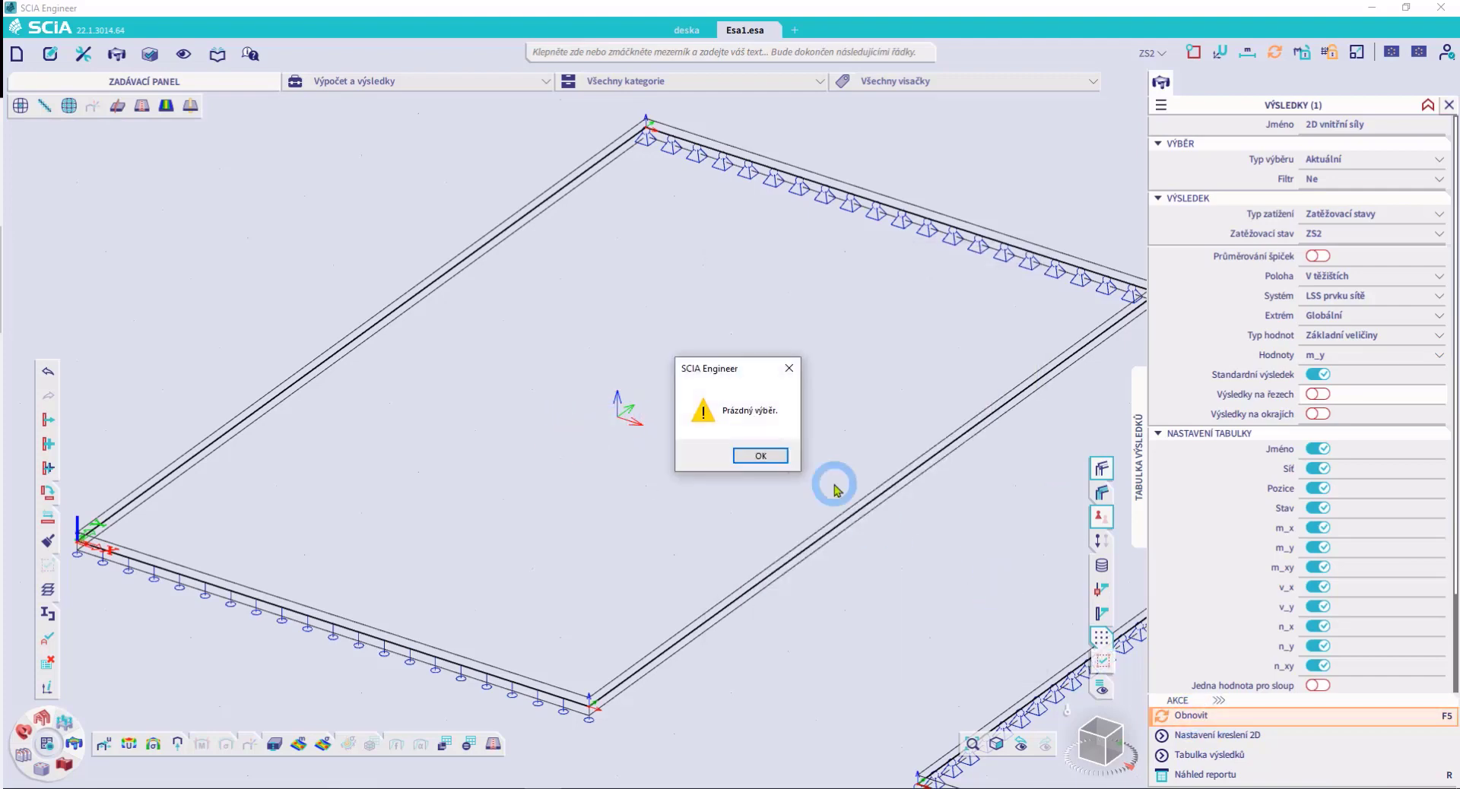
pyautogui.click(760, 456)
pyautogui.hotkey('ctrl', 'a')
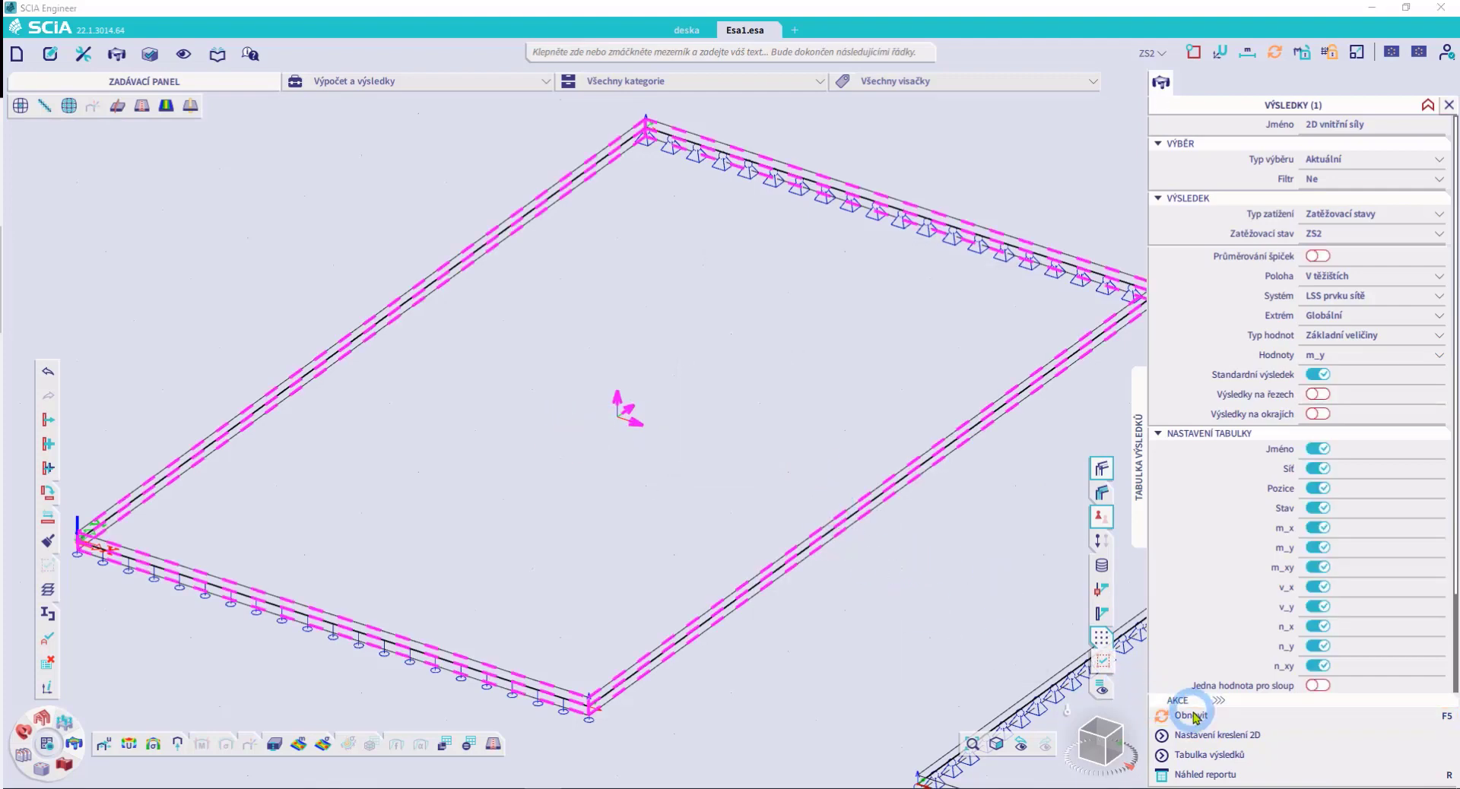
pyautogui.click(1191, 715)
pyautogui.scroll(-3, 731, 528)
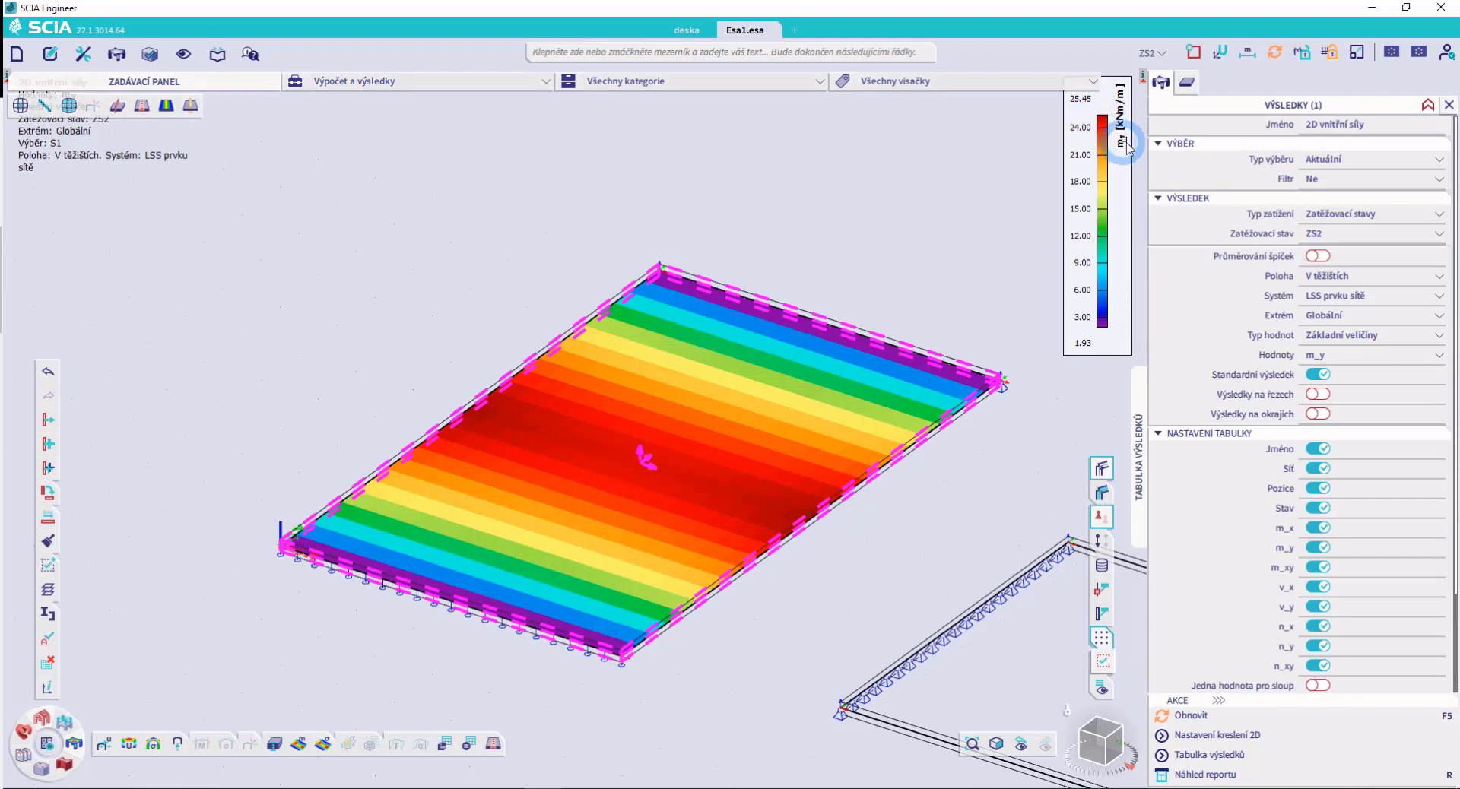
# Set the displayed component to m_xy and refresh the plot on the selected slab
pyautogui.click(1338, 355)
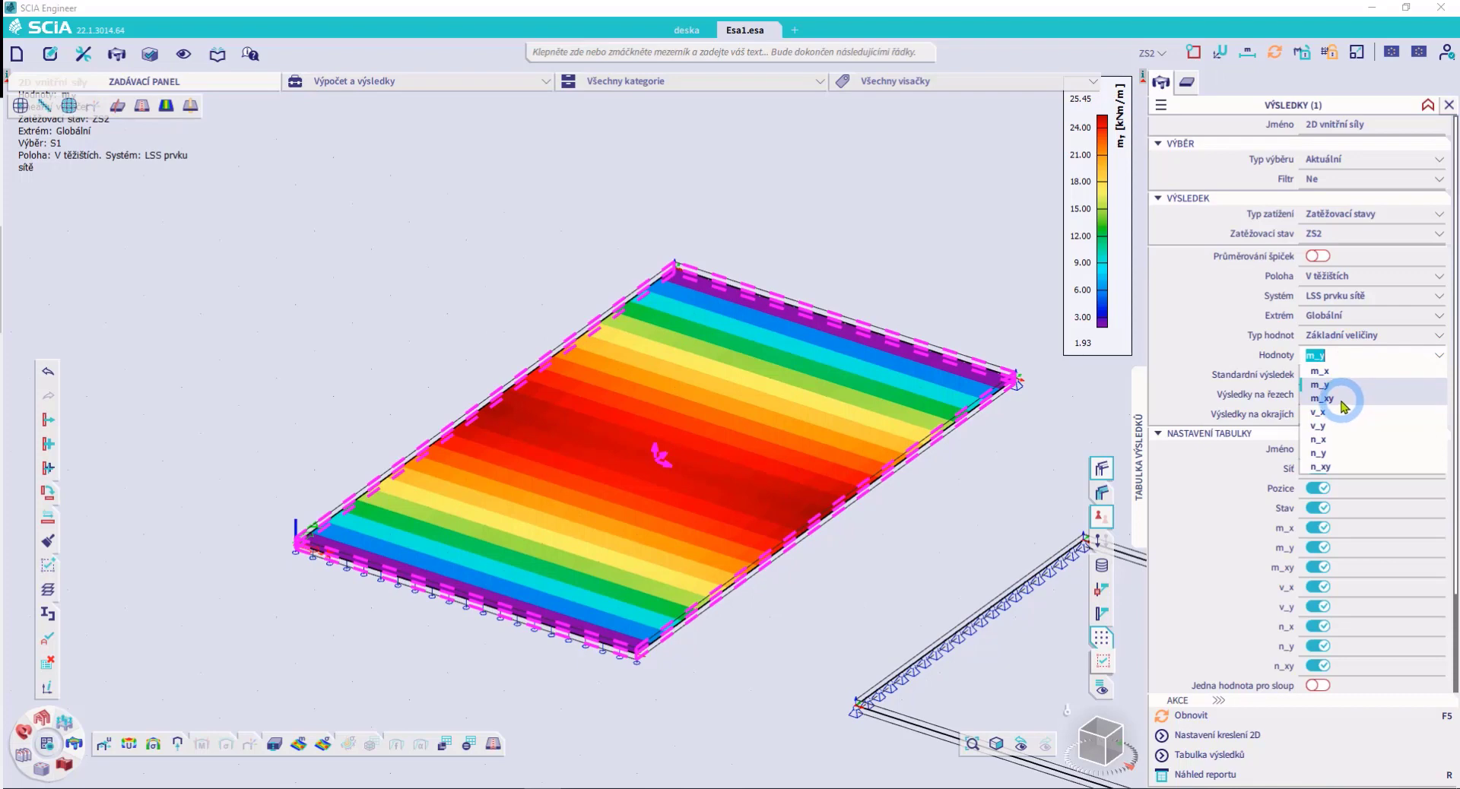
pyautogui.click(1343, 405)
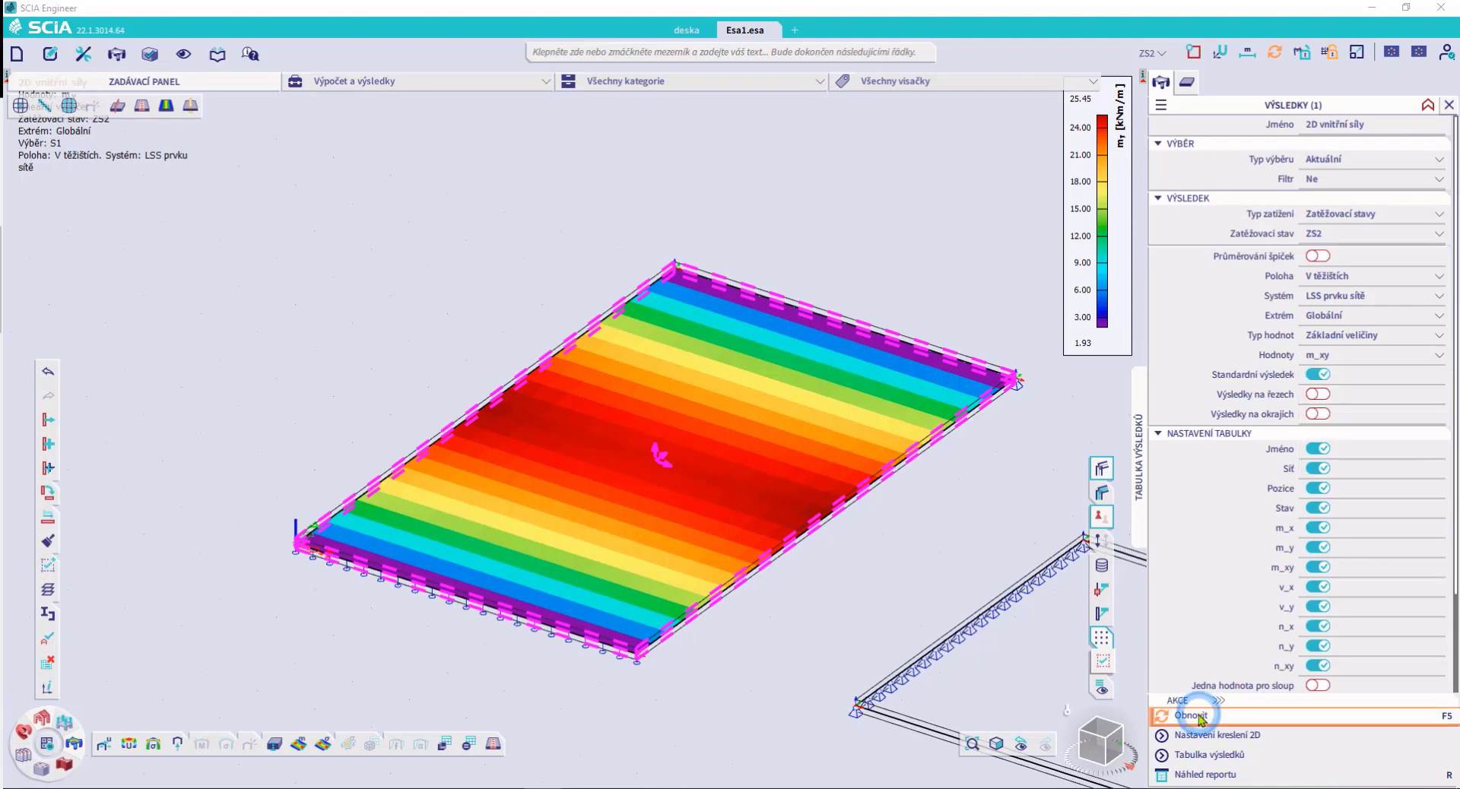
pyautogui.click(1194, 716)
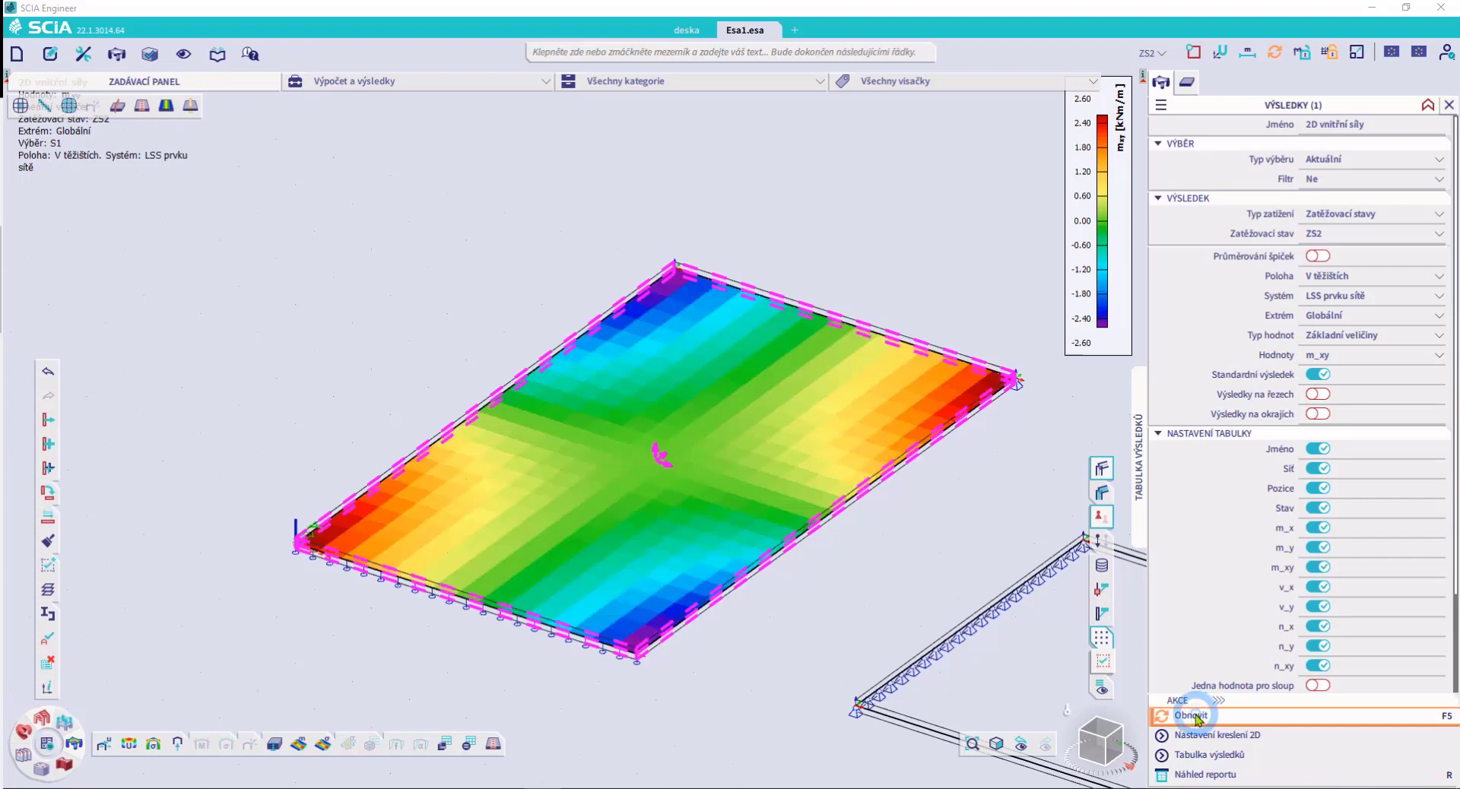
# Examine the m_xy distribution around the local axes at the slab's centre, together with the other components offered under Hodnoty
pyautogui.click(1338, 355)
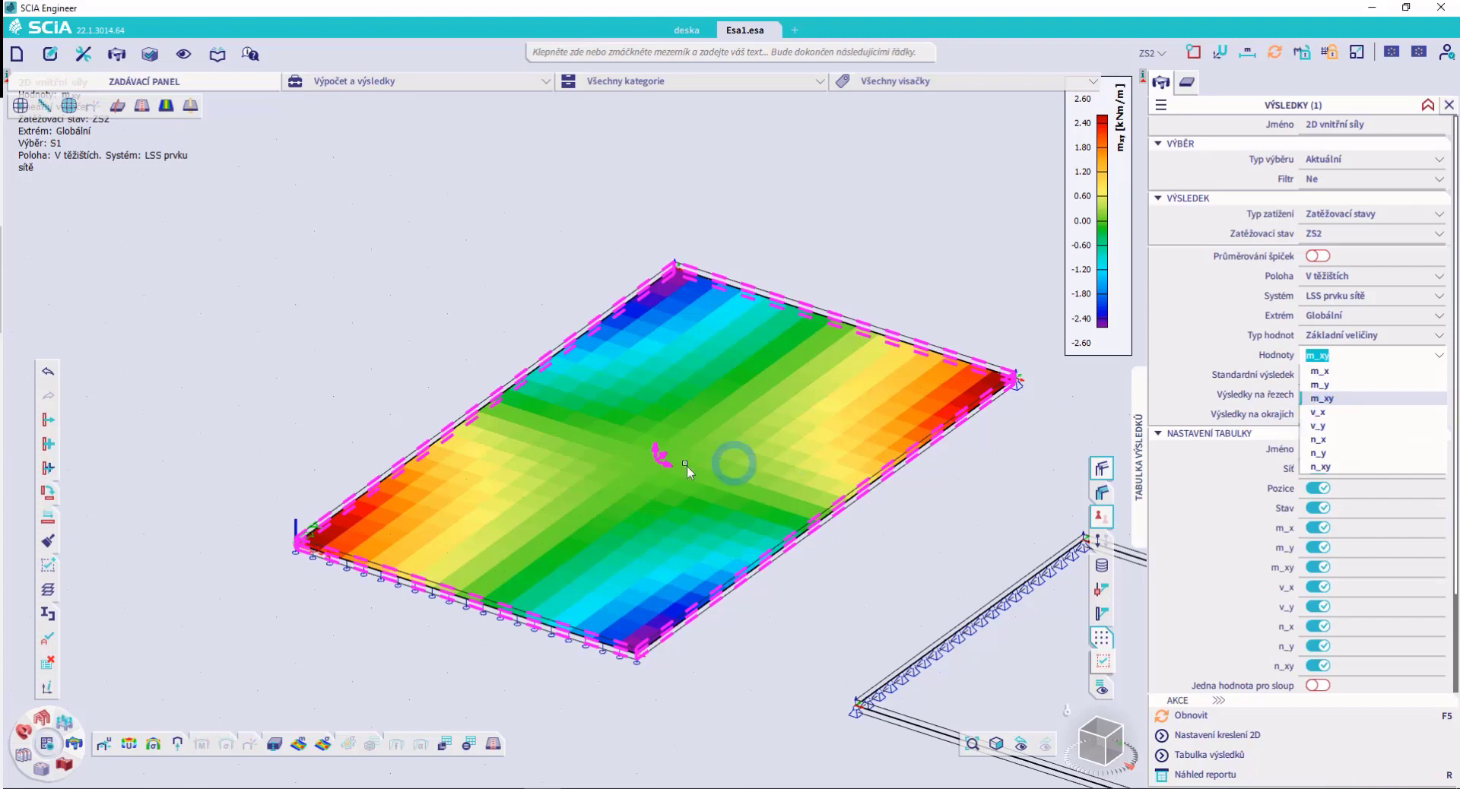
pyautogui.scroll(3, 652, 476)
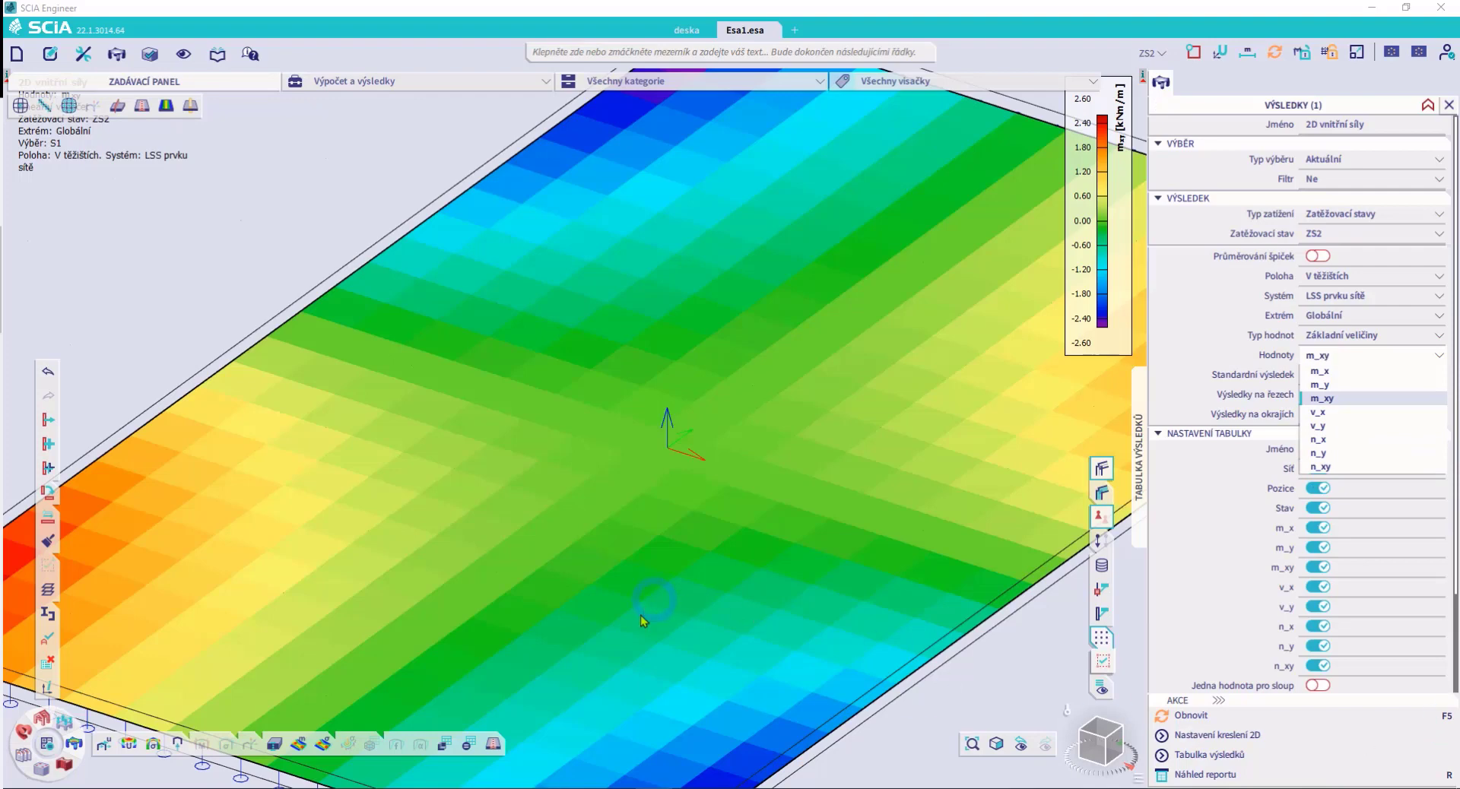
pyautogui.click(329, 211)
pyautogui.click(1346, 357)
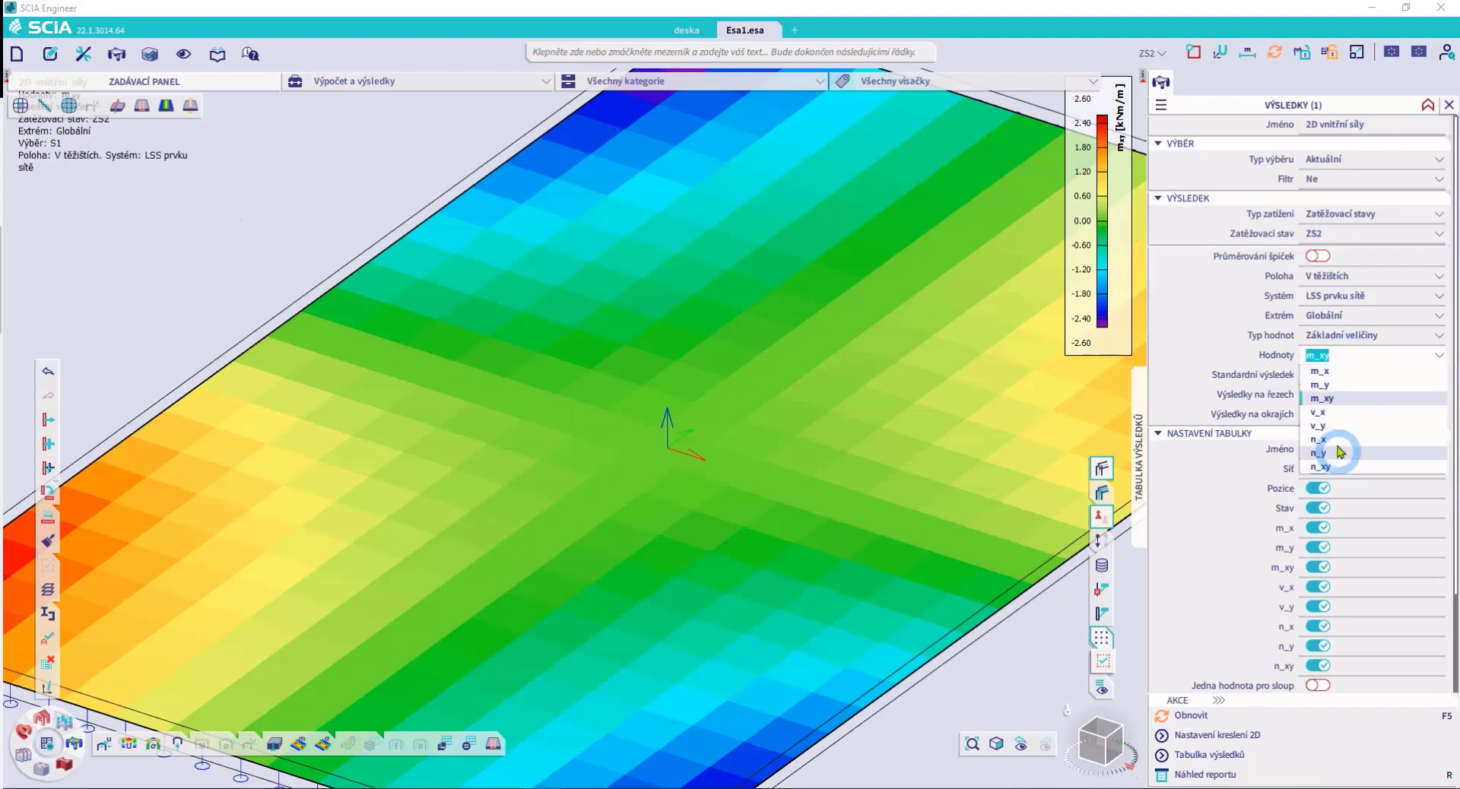
pyautogui.click(291, 180)
pyautogui.scroll(-1, 505, 317)
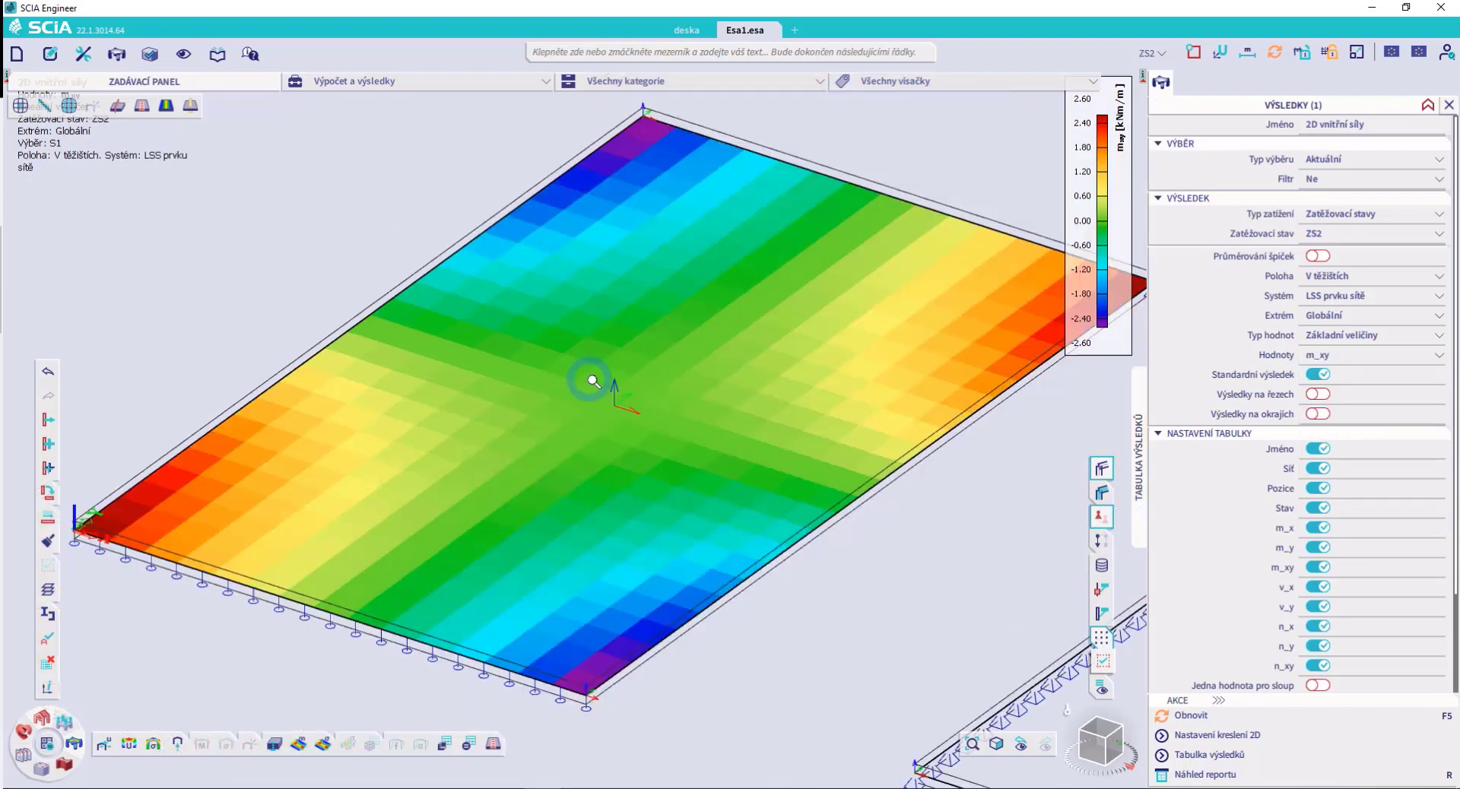
pyautogui.moveTo(616, 401); pyautogui.dragTo(629, 414, button='middle')
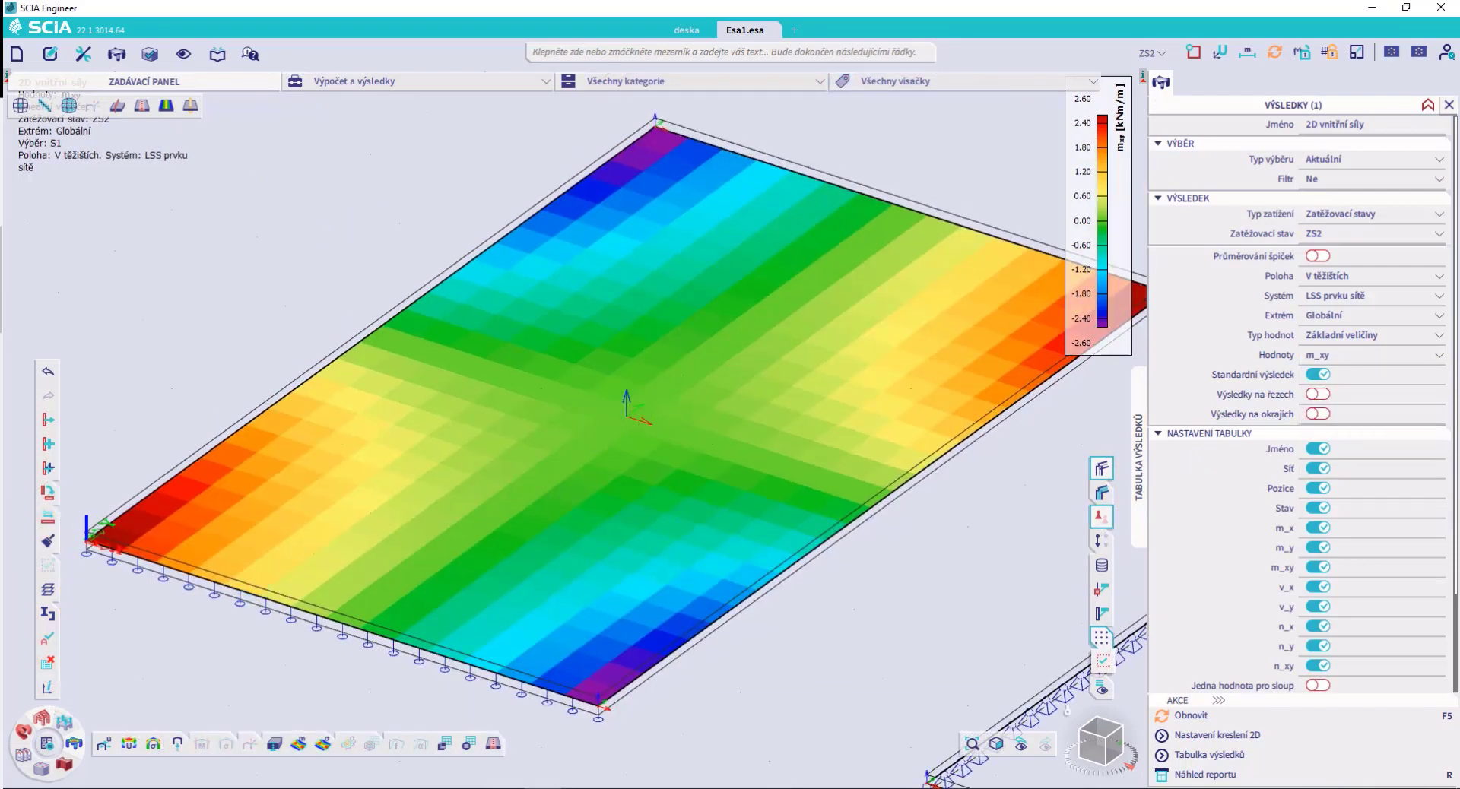
# Review the options for Typ hodnot and Poloha, keeping Základní veličiny and V těžištích selected
pyautogui.moveTo(0, 414); pyautogui.dragTo(563, 2)
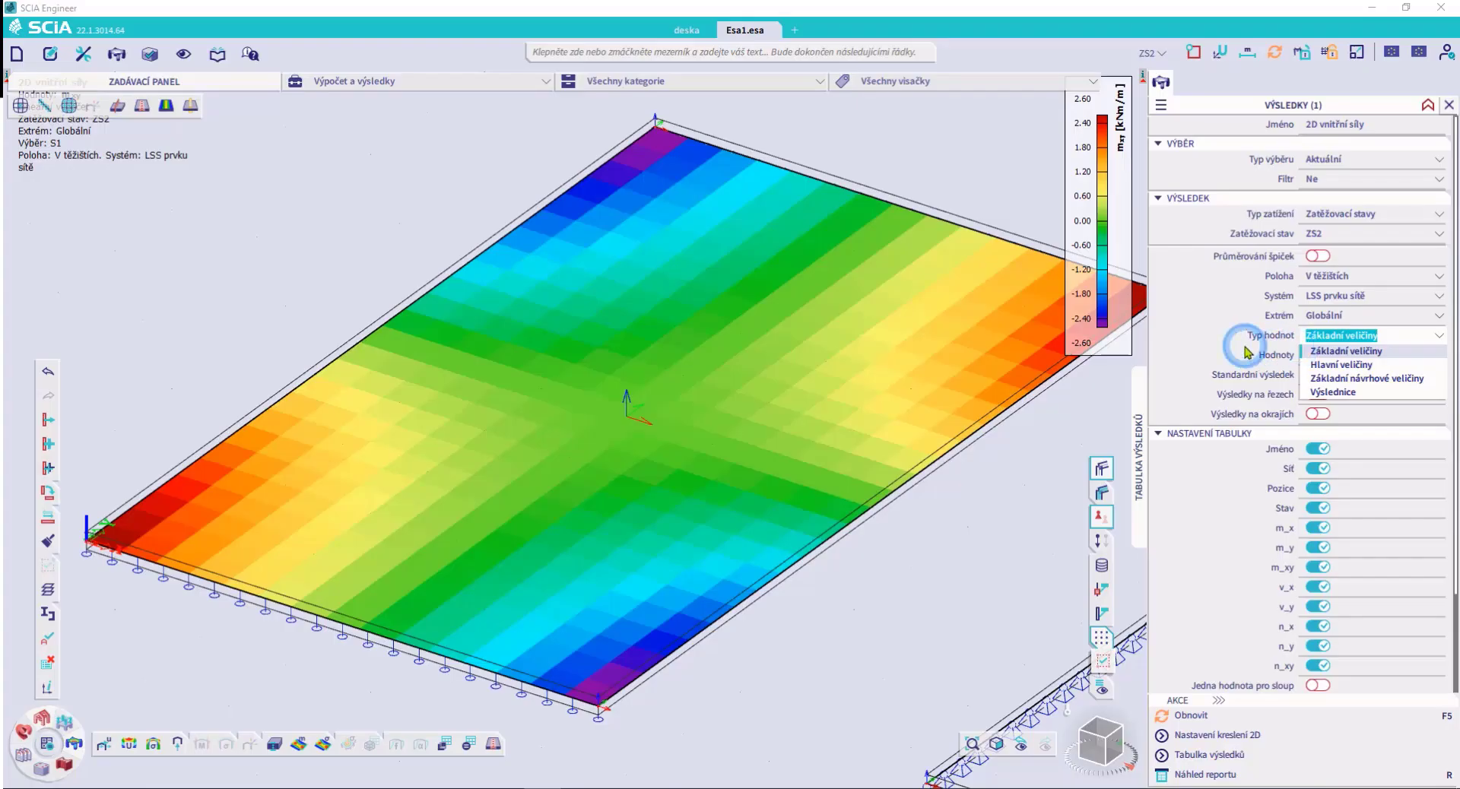
pyautogui.click(1319, 348)
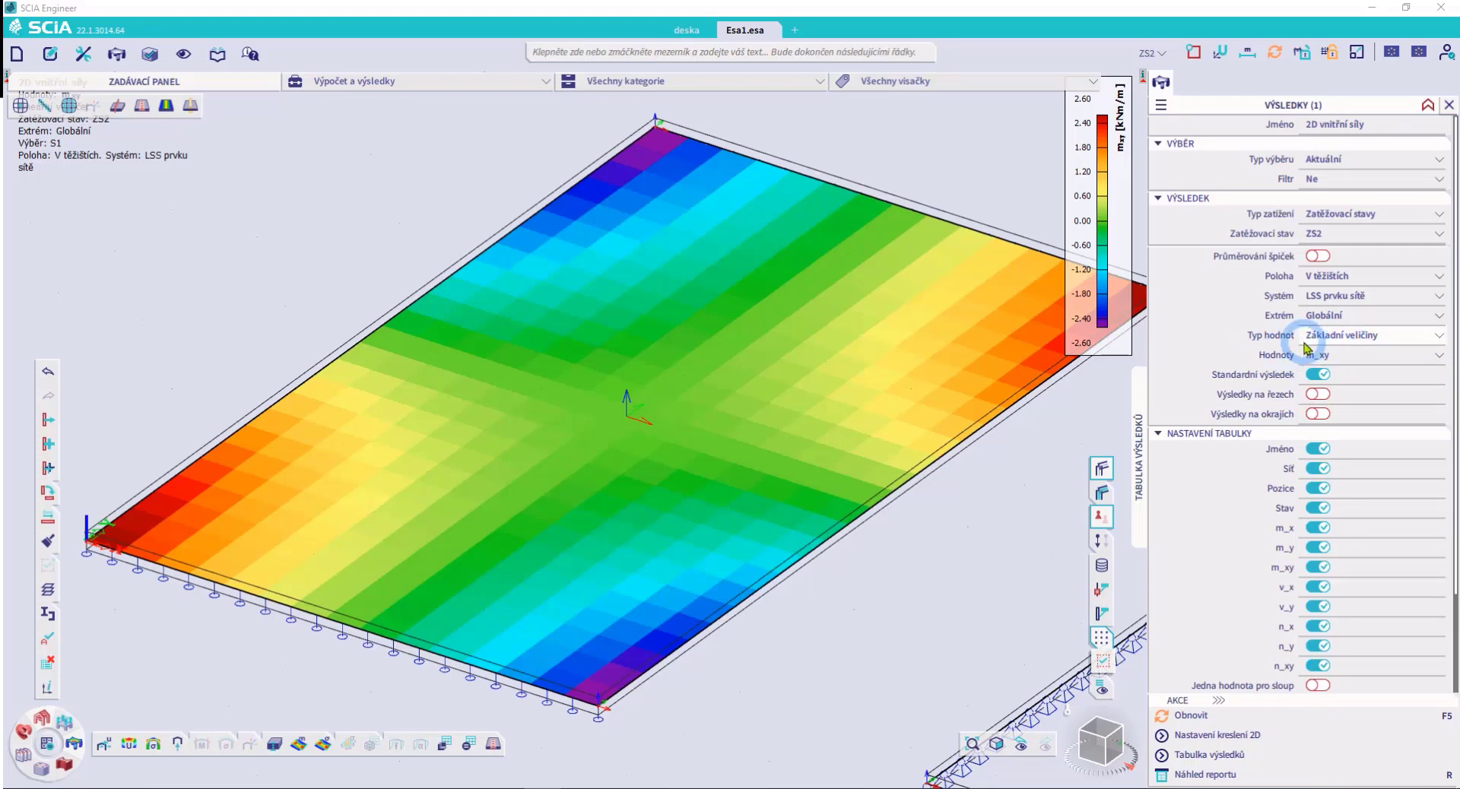
pyautogui.click(1332, 278)
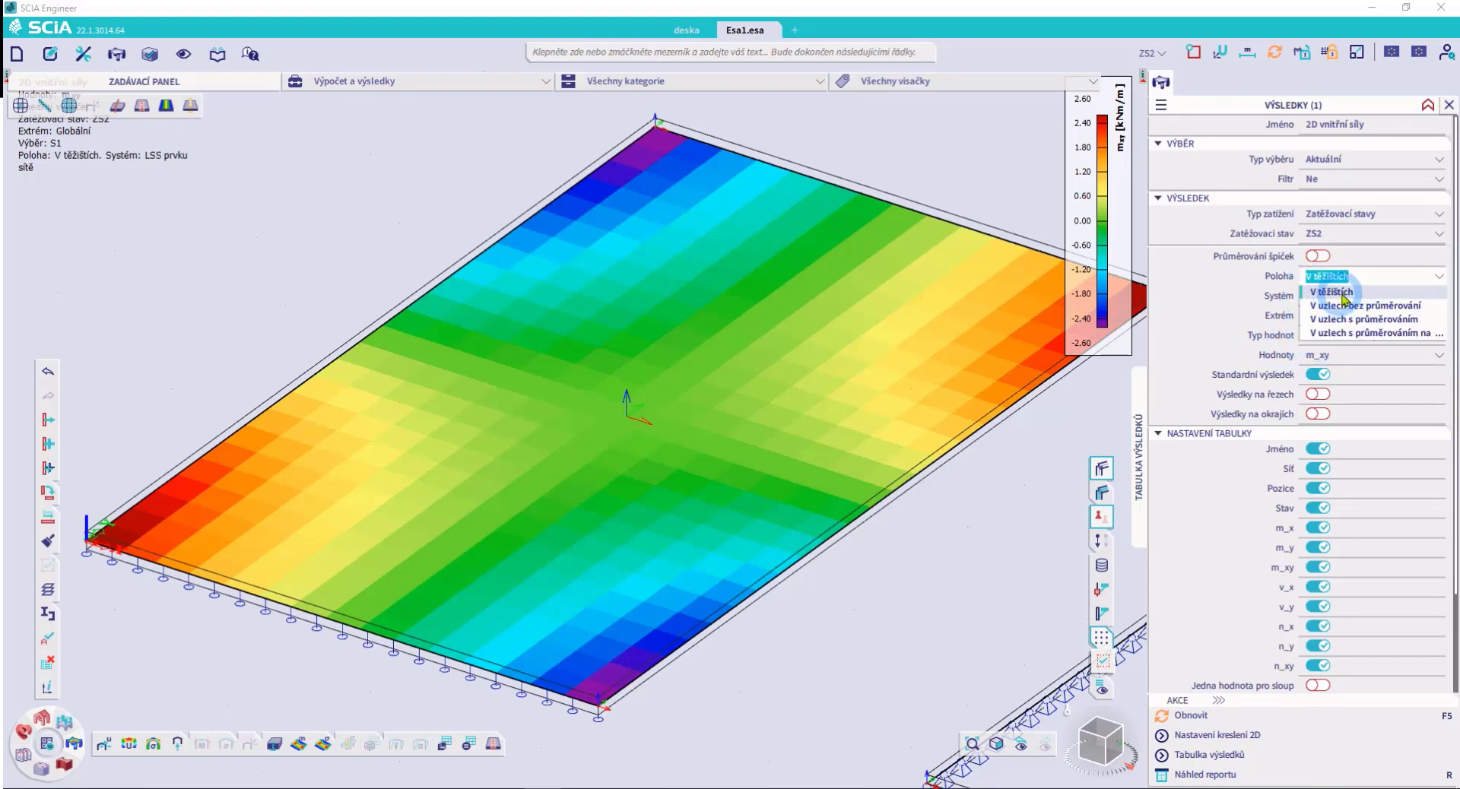
pyautogui.click(1330, 292)
pyautogui.scroll(-3, 760, 373)
pyautogui.scroll(3, 733, 386)
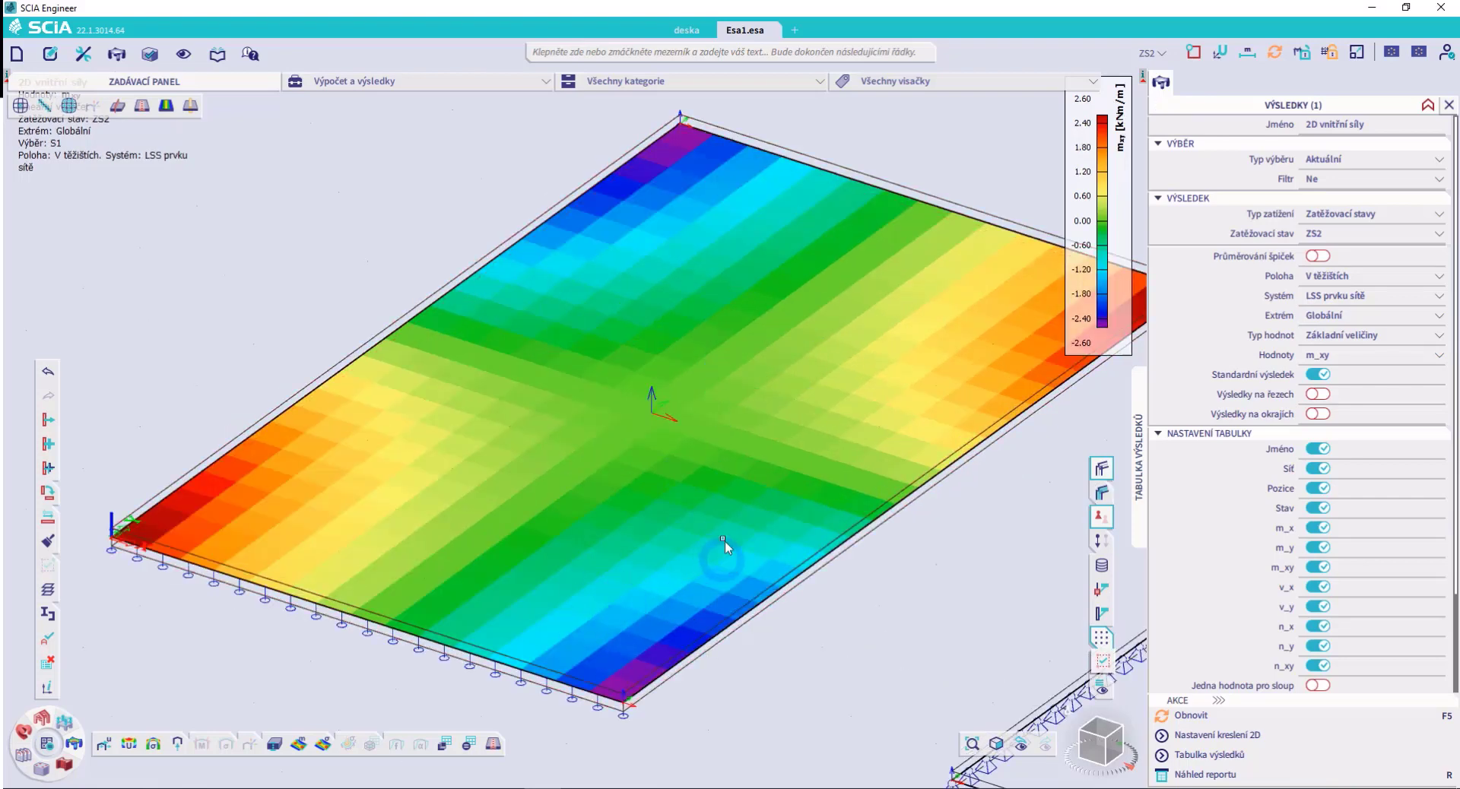
pyautogui.click(1349, 276)
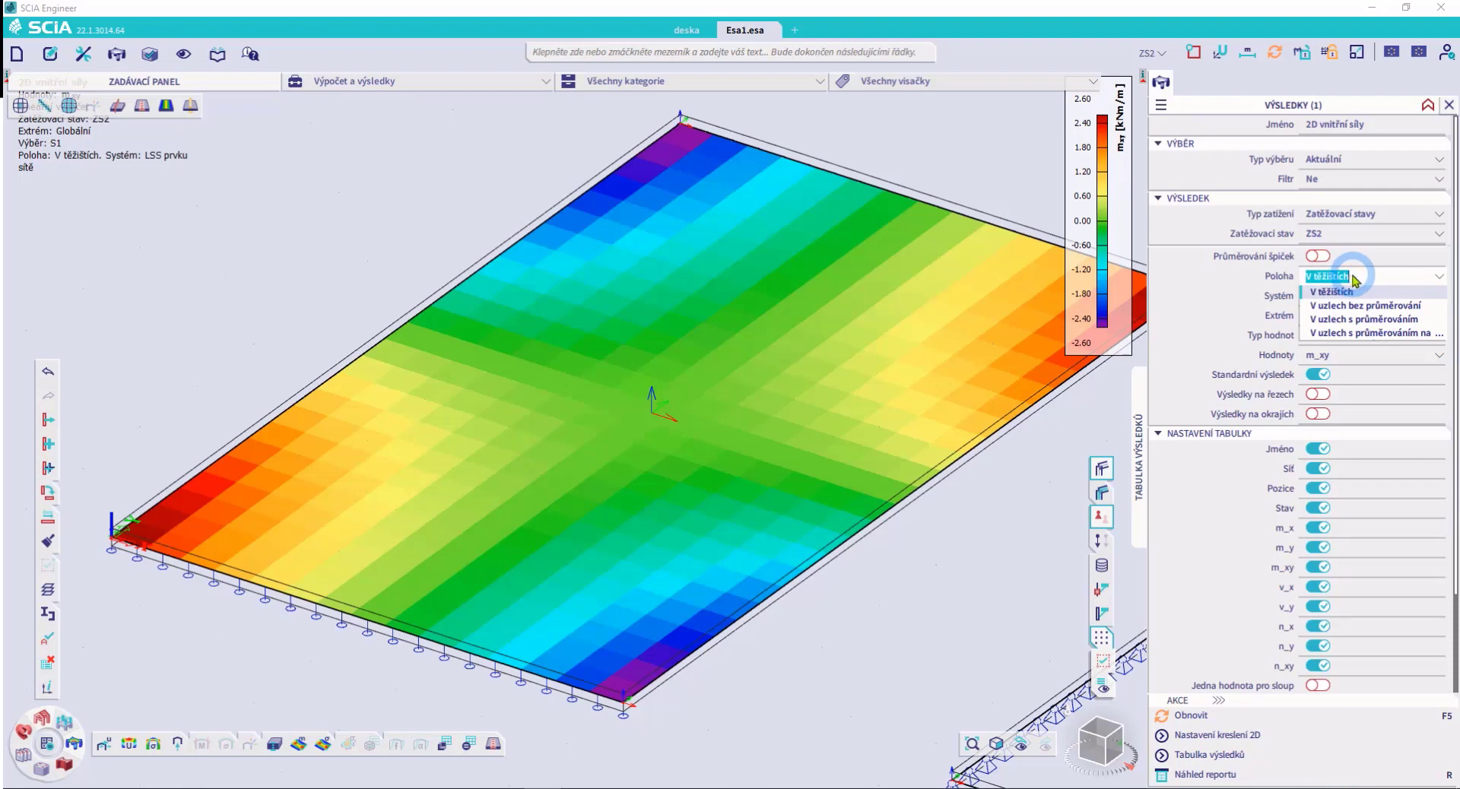
pyautogui.click(860, 362)
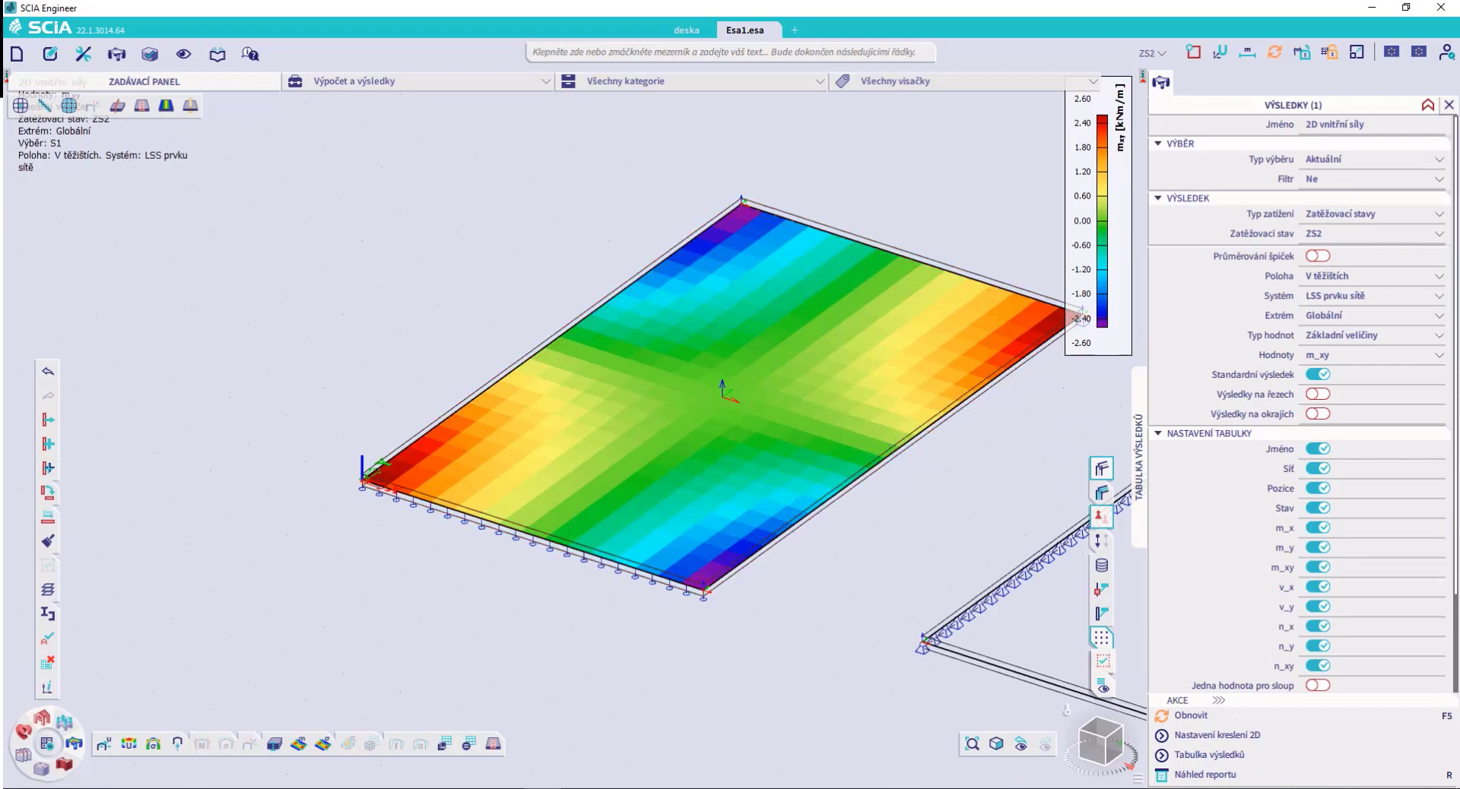
# Sketch a mesh grid with the screen pen beside the slab, marking one element's four nodes with arrows towards its centre
pyautogui.moveTo(298, 157); pyautogui.dragTo(304, 344)
pyautogui.moveTo(354, 149); pyautogui.dragTo(356, 342)
pyautogui.moveTo(394, 160); pyautogui.dragTo(390, 332)
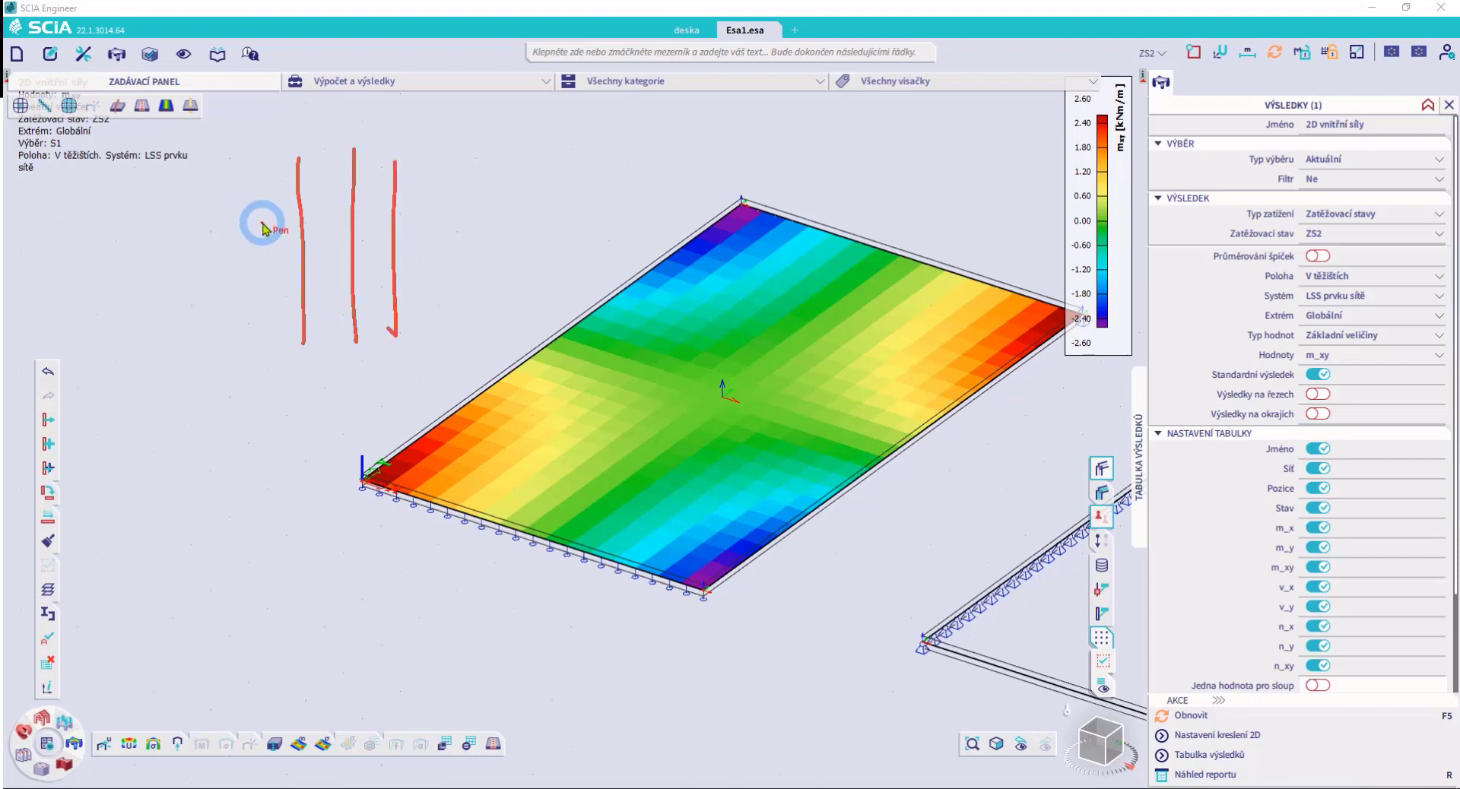
pyautogui.moveTo(262, 222); pyautogui.dragTo(471, 211)
pyautogui.moveTo(268, 282); pyautogui.dragTo(461, 274)
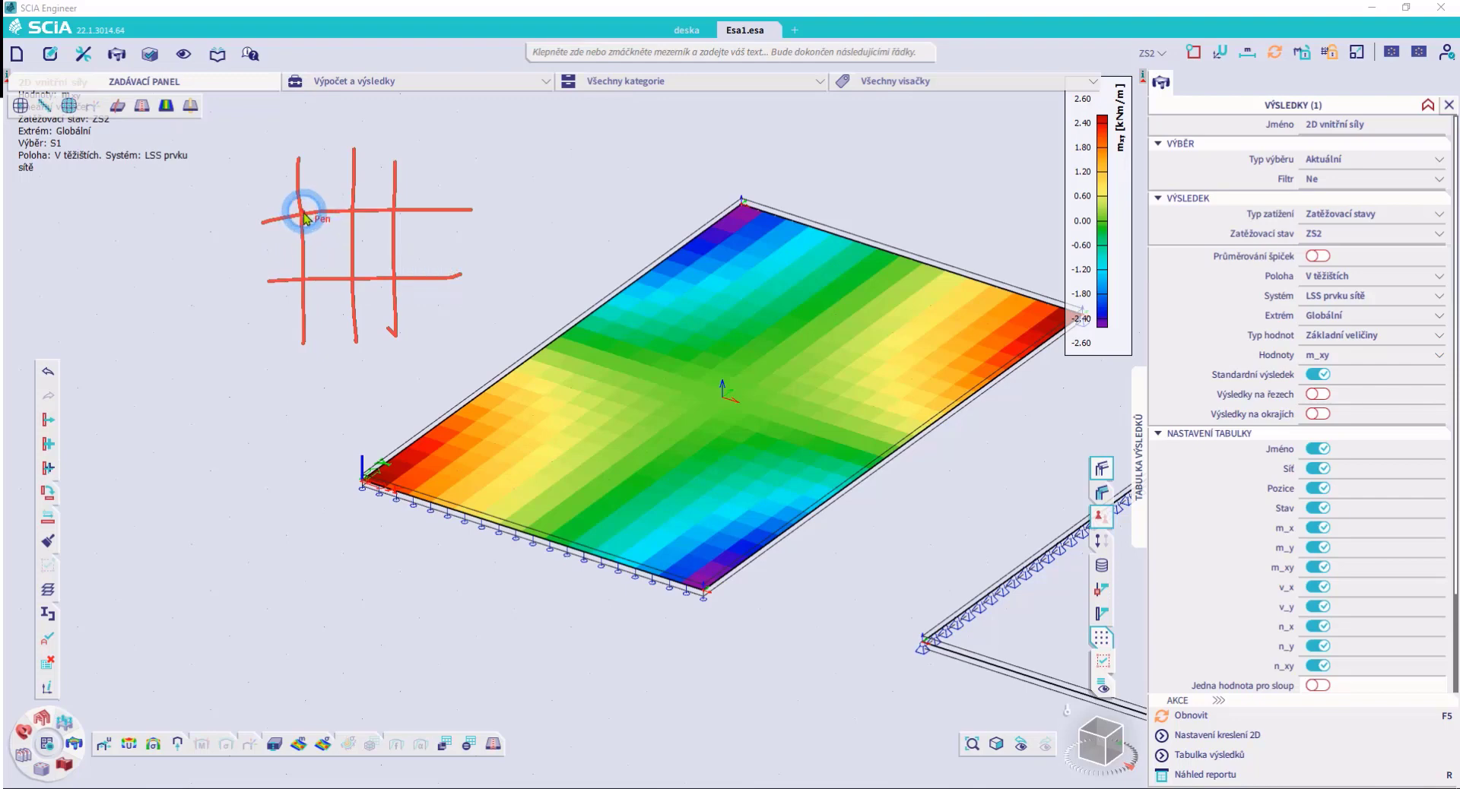
pyautogui.click(302, 285)
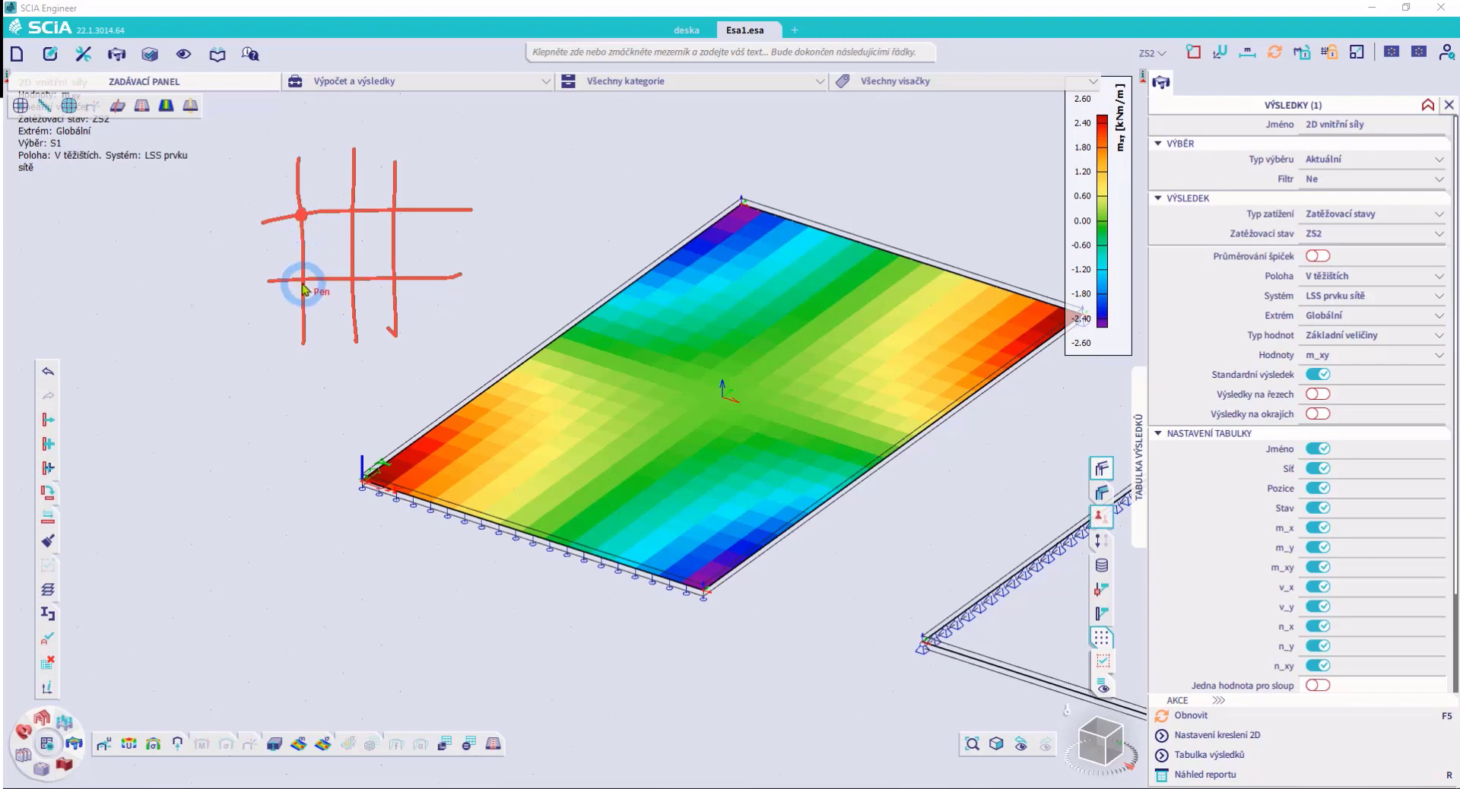
pyautogui.click(362, 205)
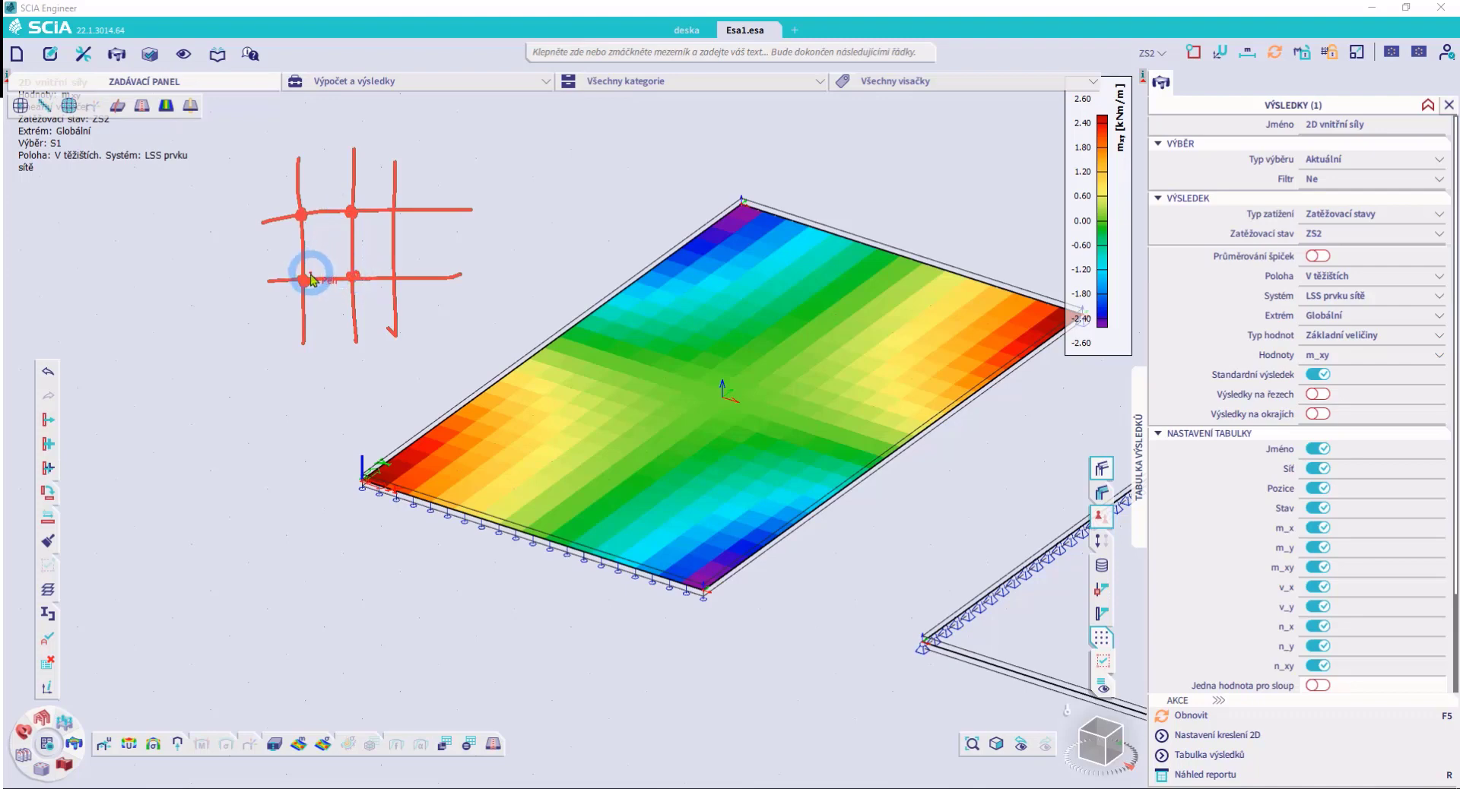
pyautogui.moveTo(312, 279); pyautogui.dragTo(323, 262)
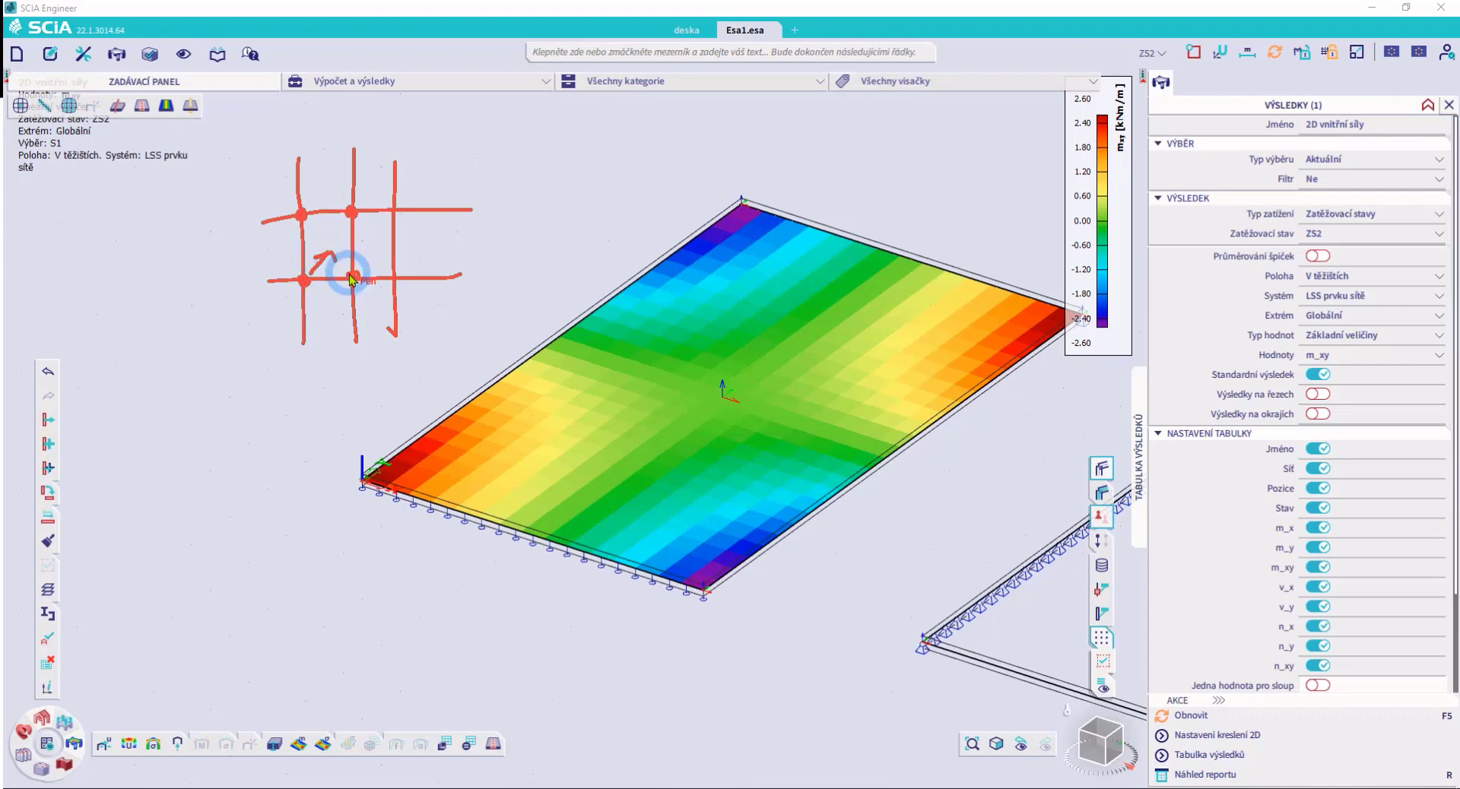
pyautogui.moveTo(313, 223); pyautogui.dragTo(328, 248)
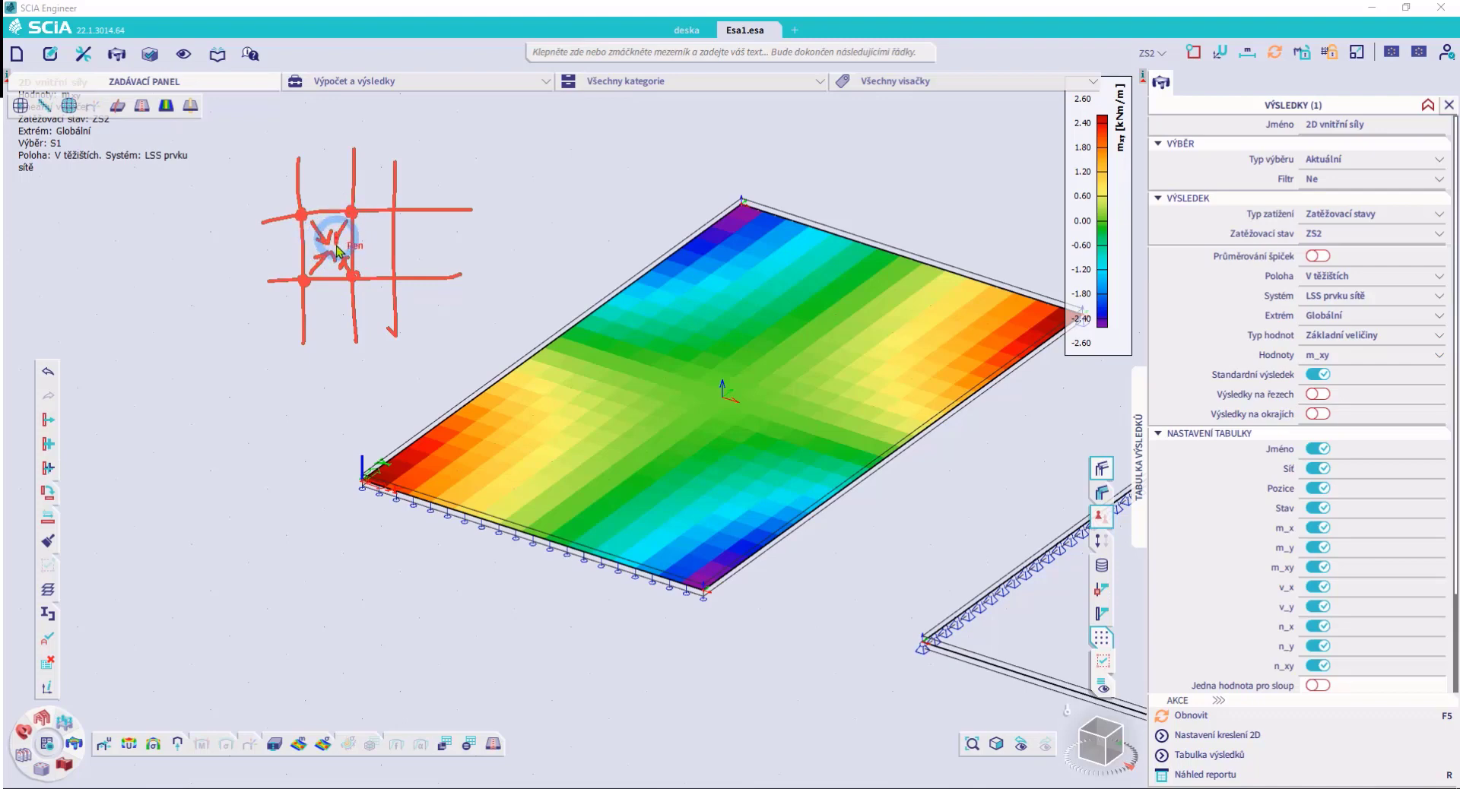
pyautogui.press('Escape')
# Switch the 2D results display from Barvy to Čísla and inspect the m_xy element values on the slab in plan view
pyautogui.moveTo(733, 408)
pyautogui.mouseDown(button='middle')
pyautogui.moveTo(763, 442)
pyautogui.moveTo(756, 417)
pyautogui.mouseUp(button='middle')
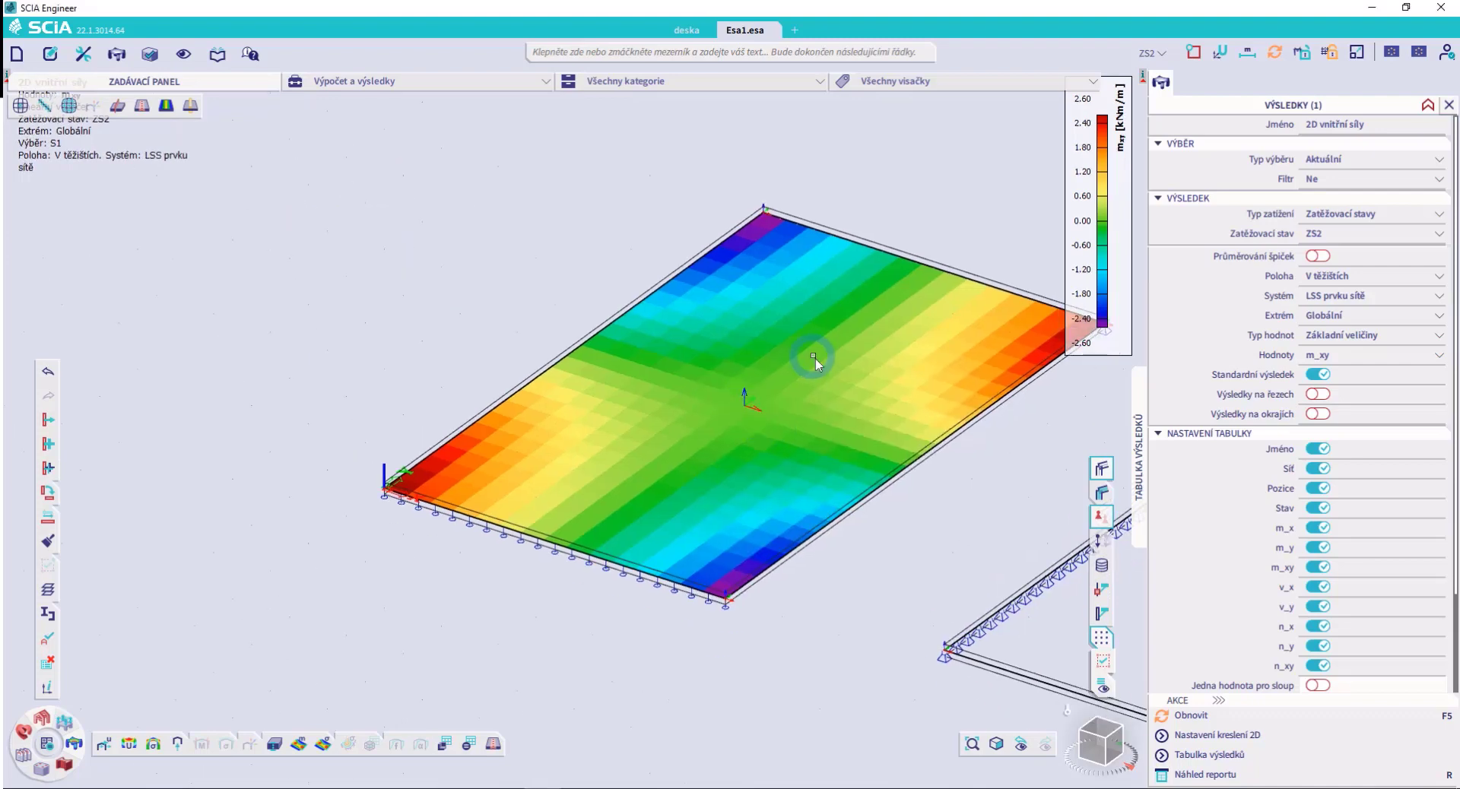
pyautogui.scroll(2, 813, 357)
pyautogui.click(1215, 735)
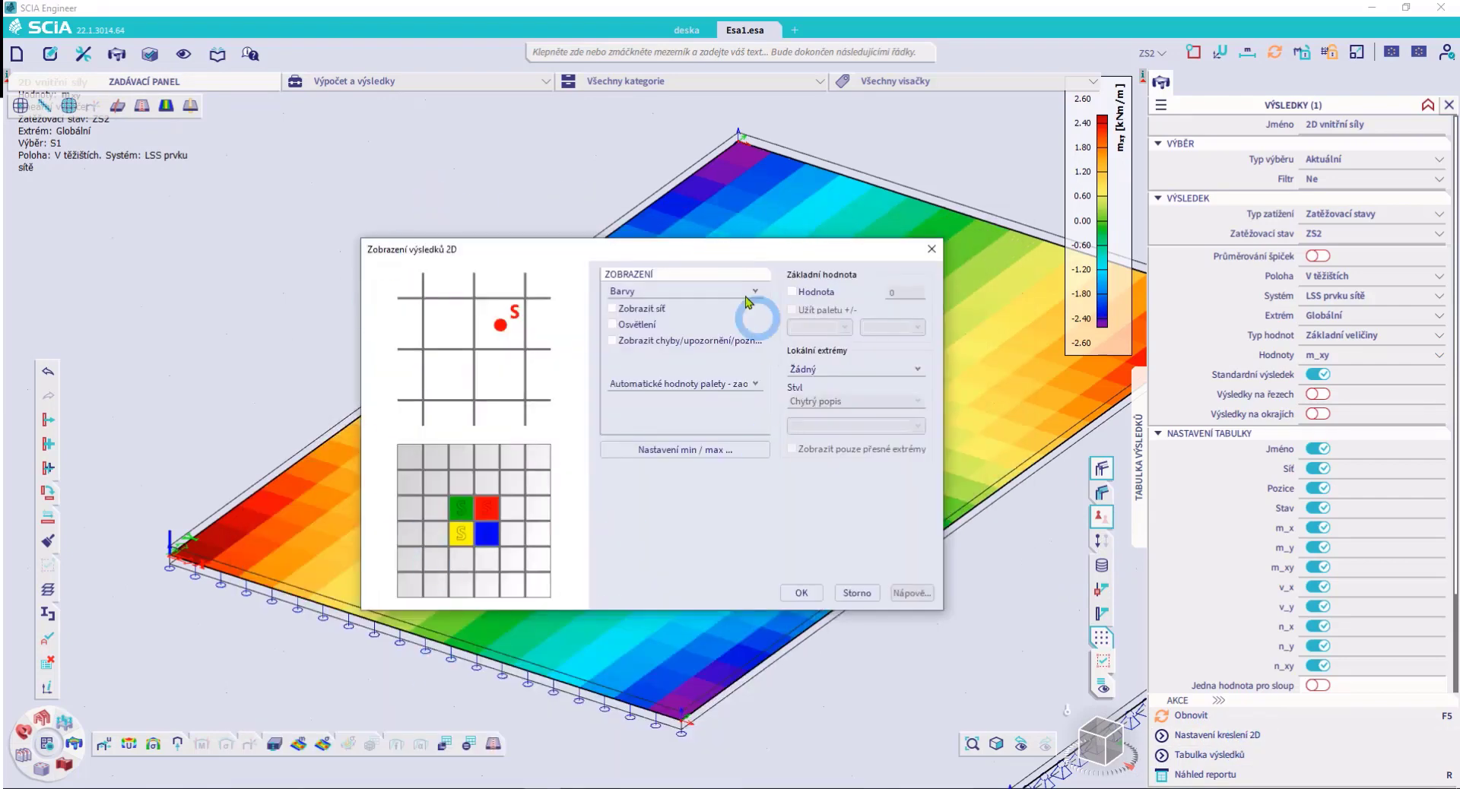
pyautogui.moveTo(729, 248); pyautogui.dragTo(725, 328)
pyautogui.click(735, 329)
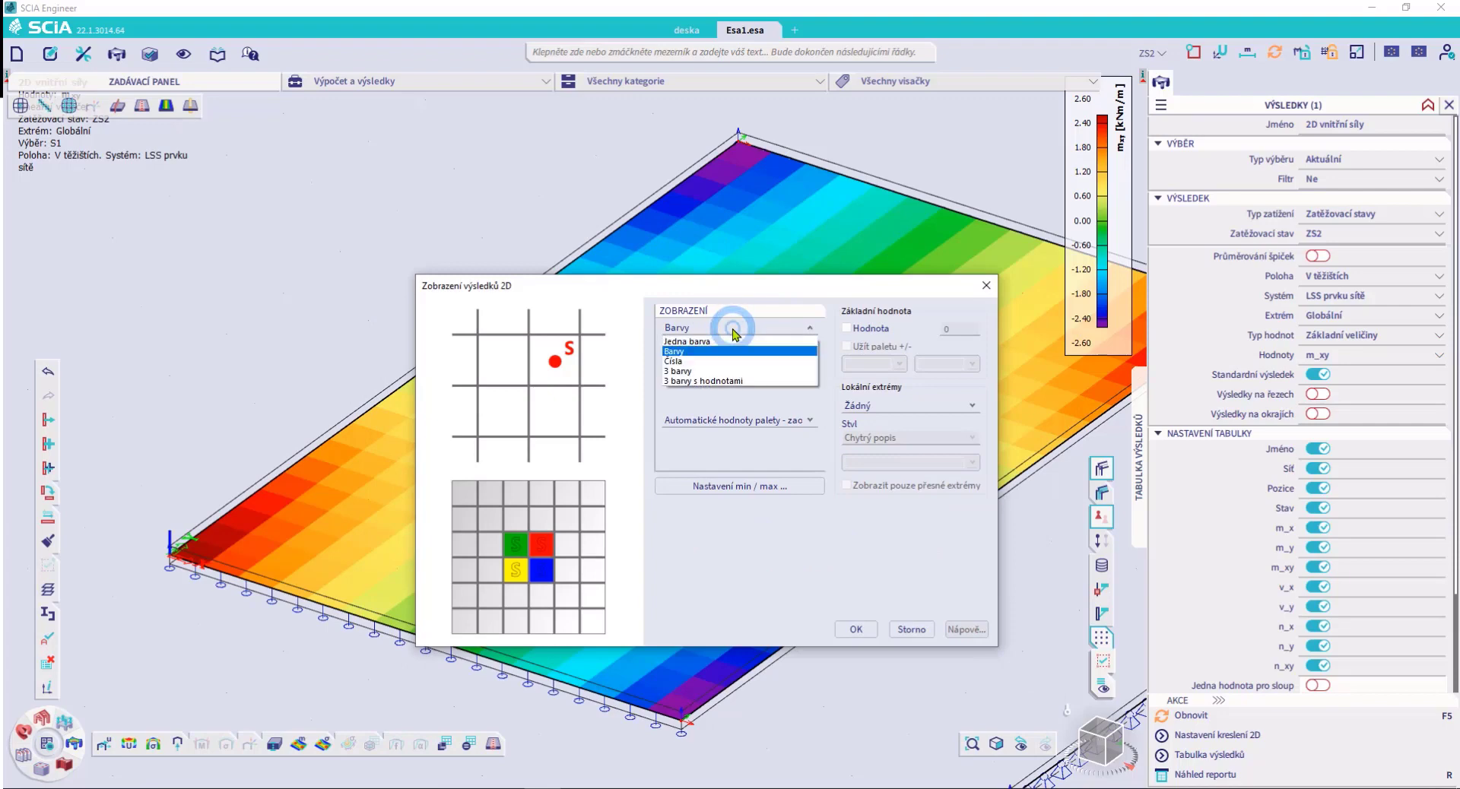
pyautogui.click(692, 360)
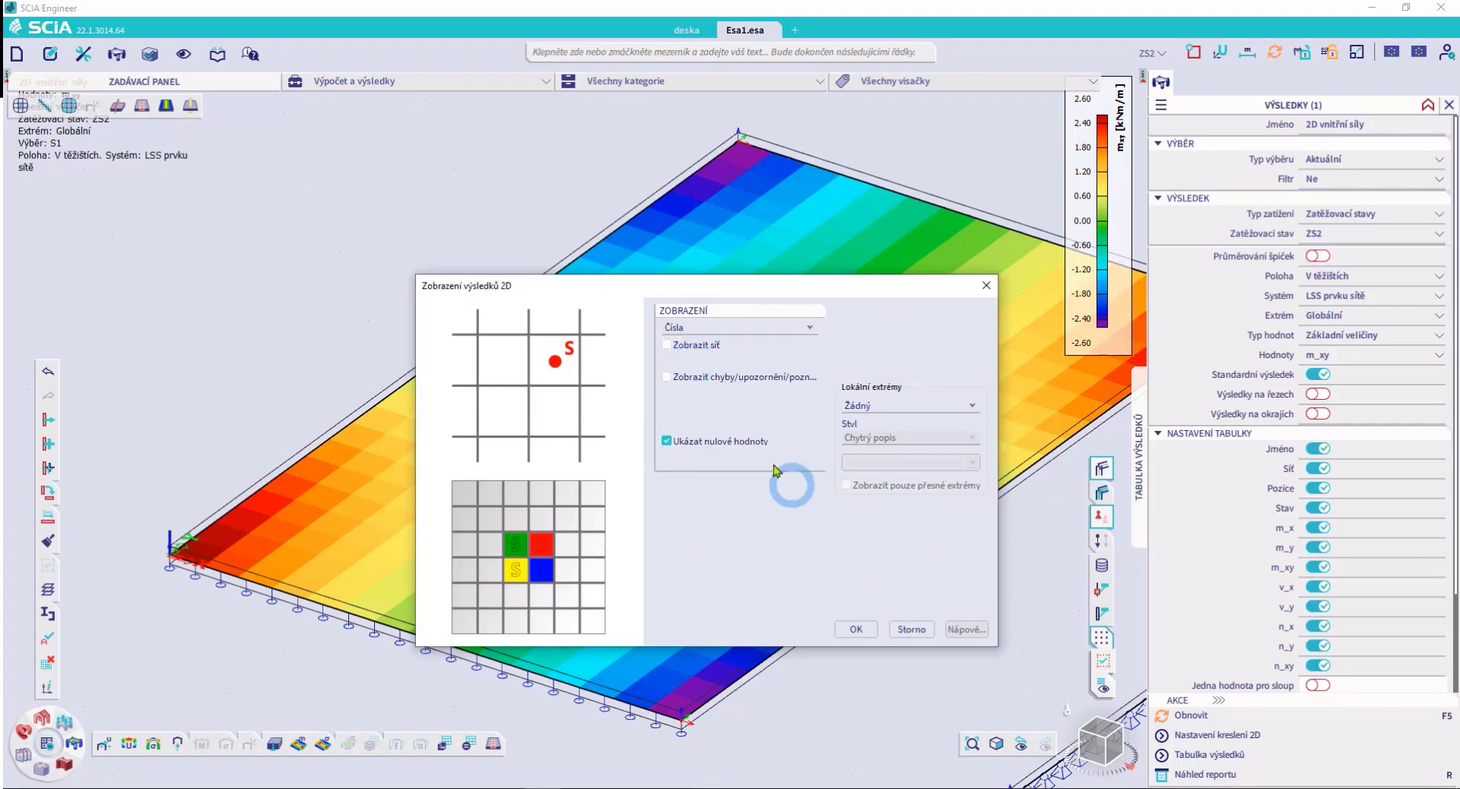
pyautogui.click(855, 629)
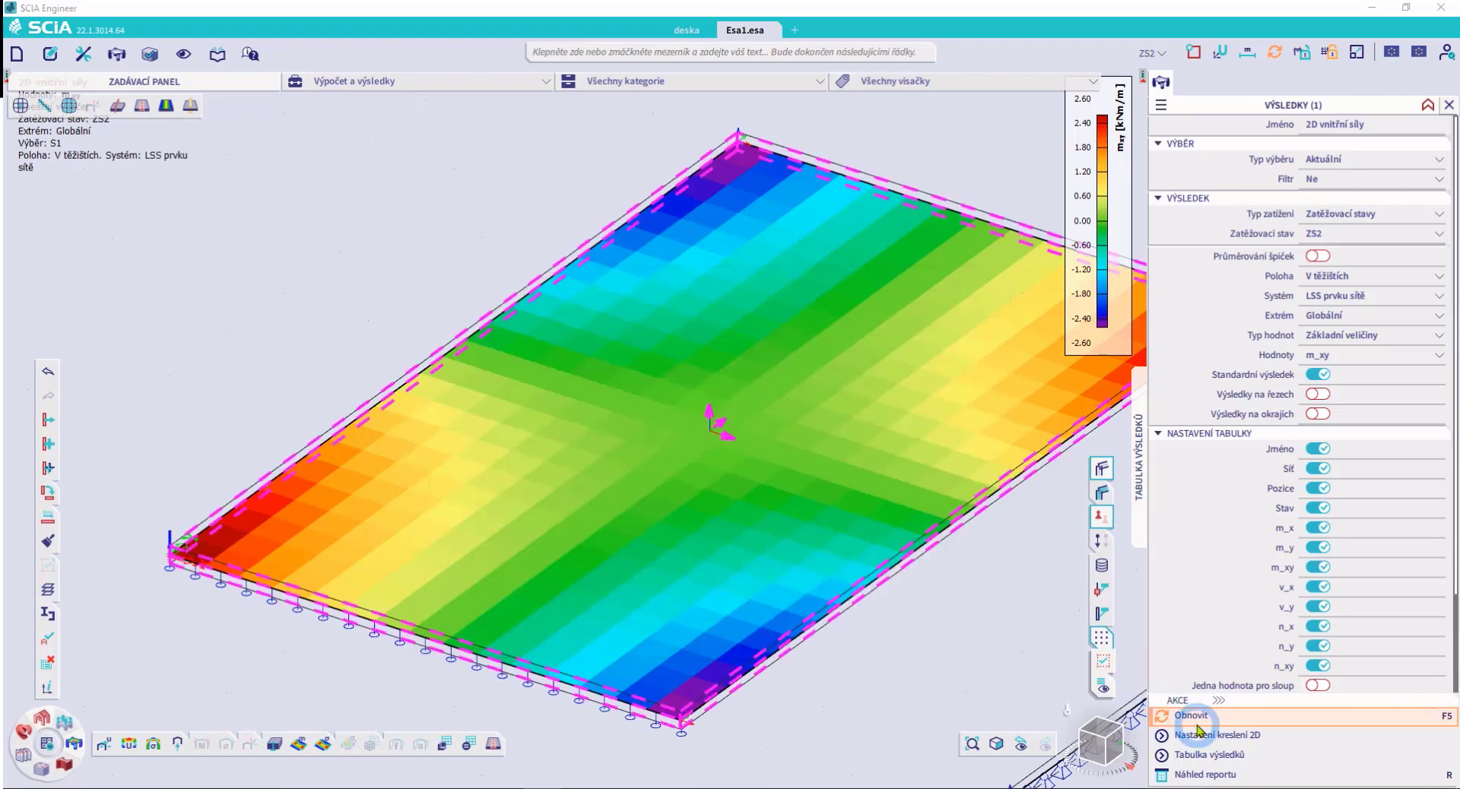
pyautogui.click(1100, 731)
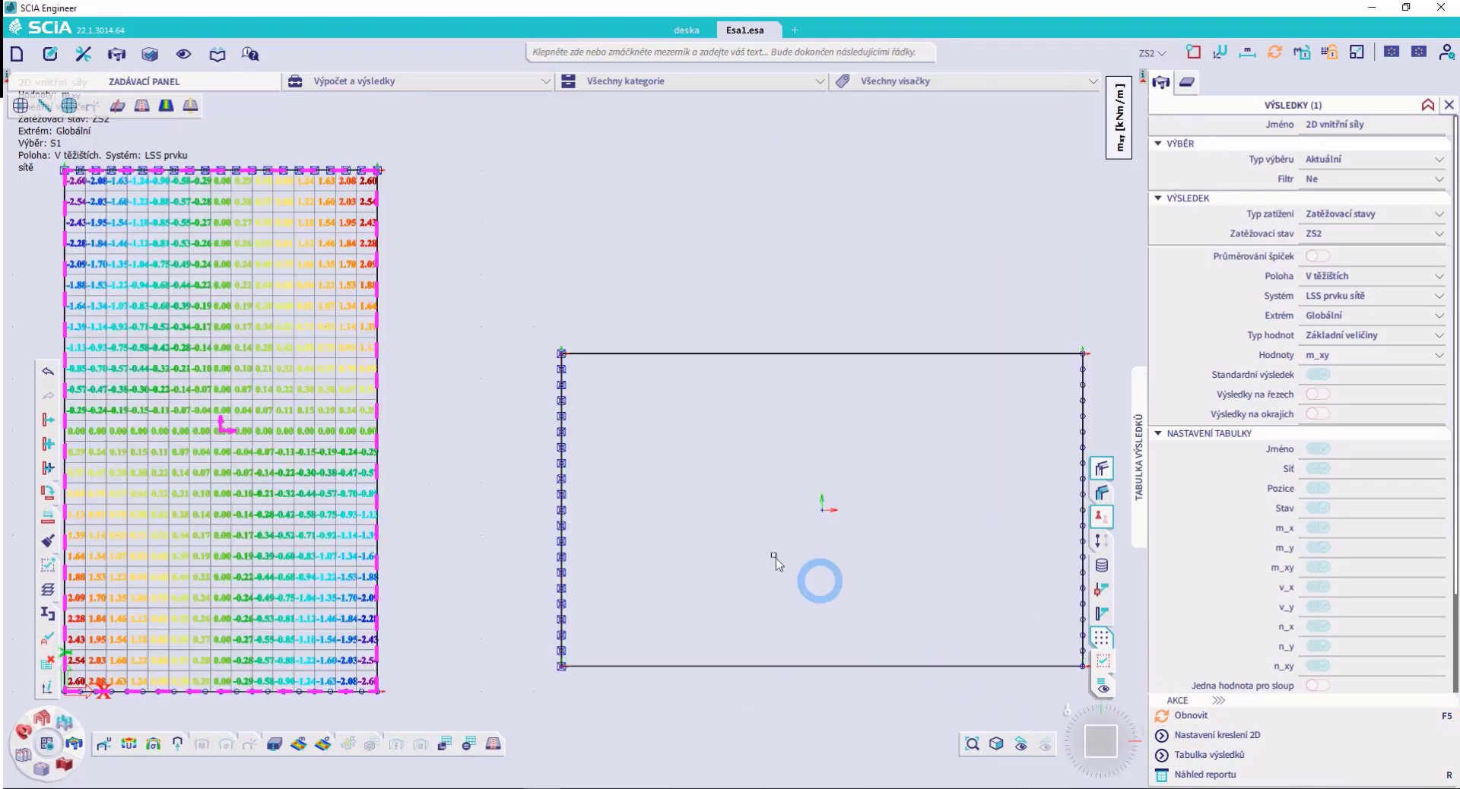
pyautogui.scroll(6, 456, 521)
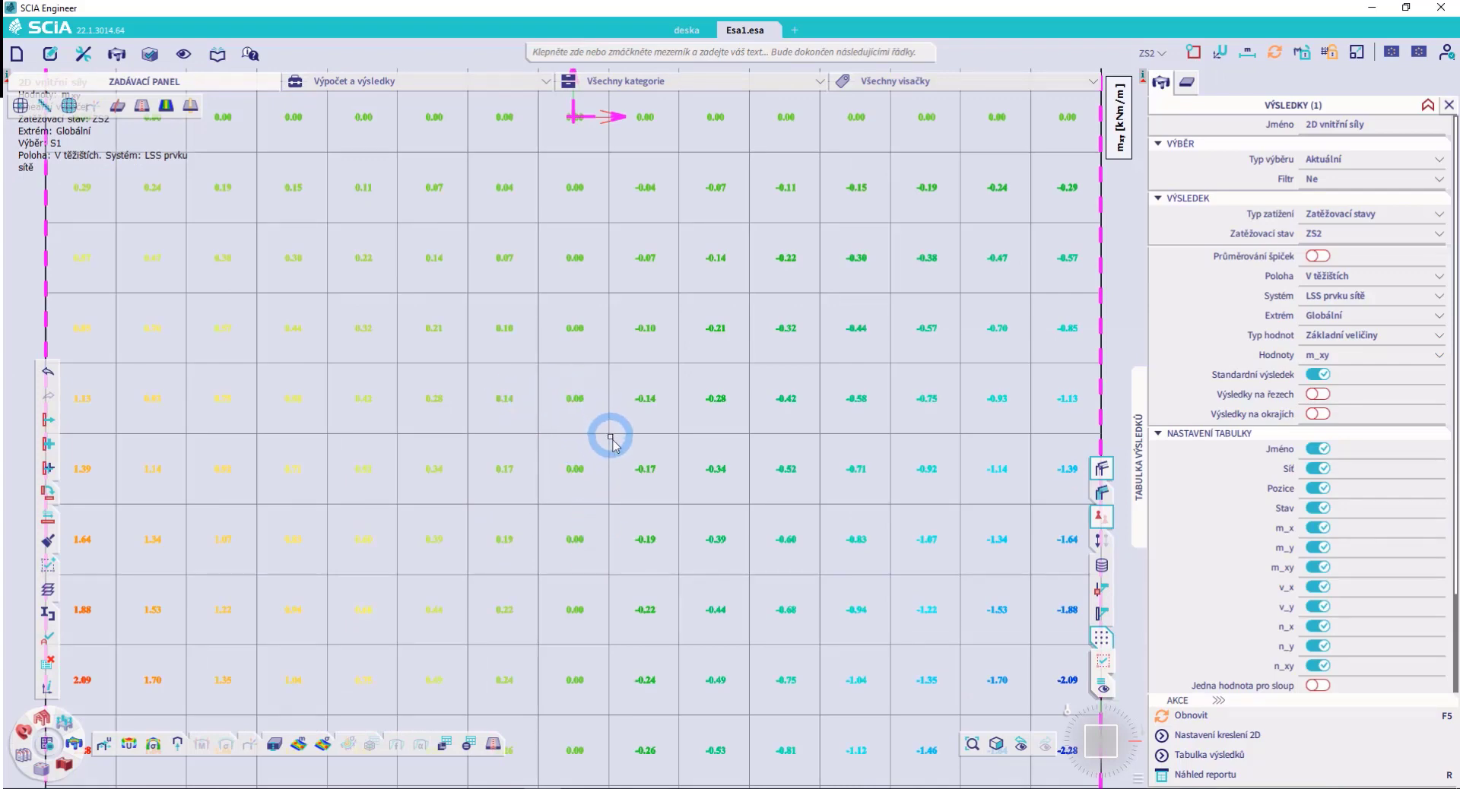
pyautogui.scroll(-6, 610, 438)
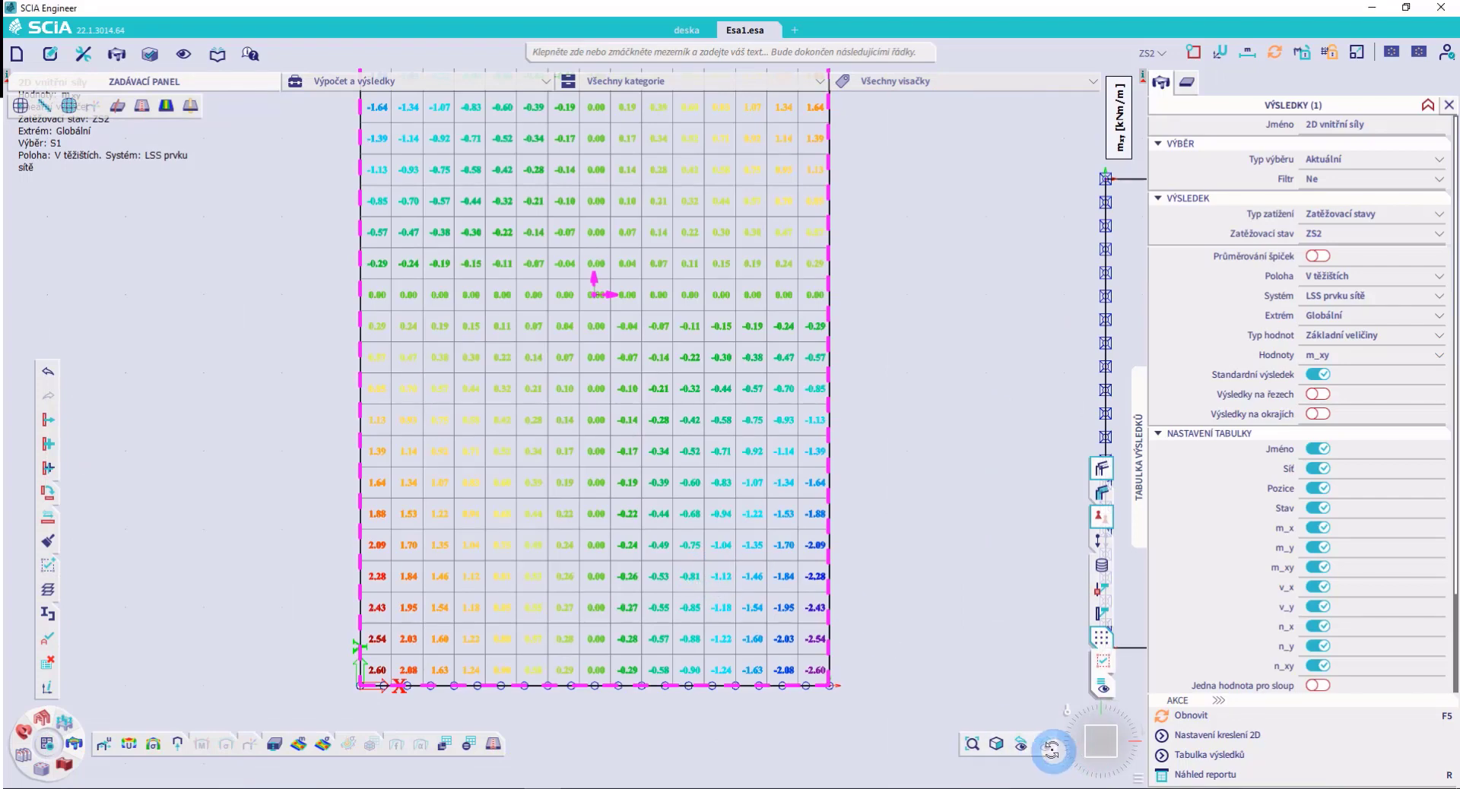
# Set the result location (Poloha) to V uzlech bez průměrování and refresh the m_xy plot
pyautogui.click(1052, 751)
pyautogui.click(1369, 276)
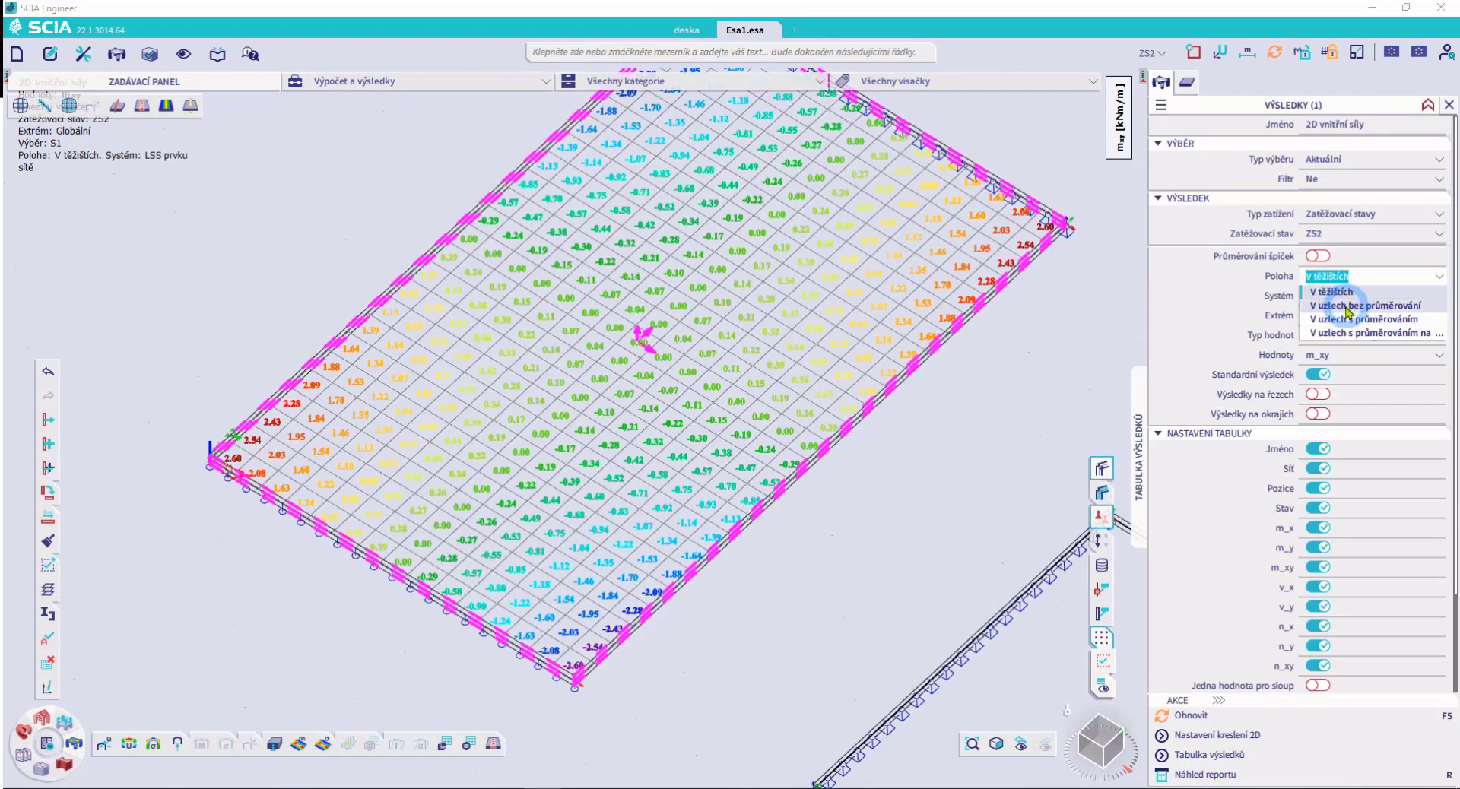
pyautogui.click(1348, 307)
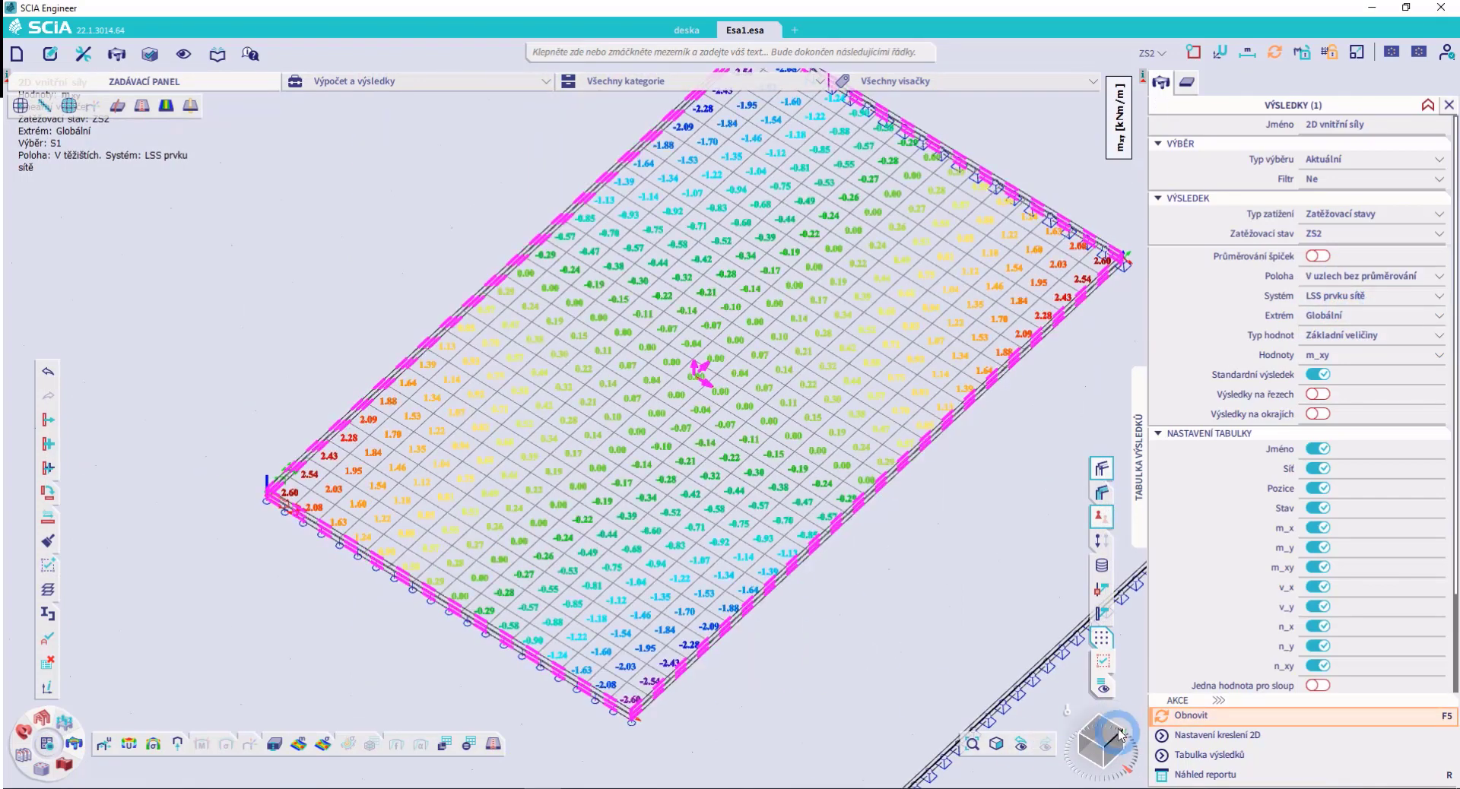
pyautogui.click(1191, 715)
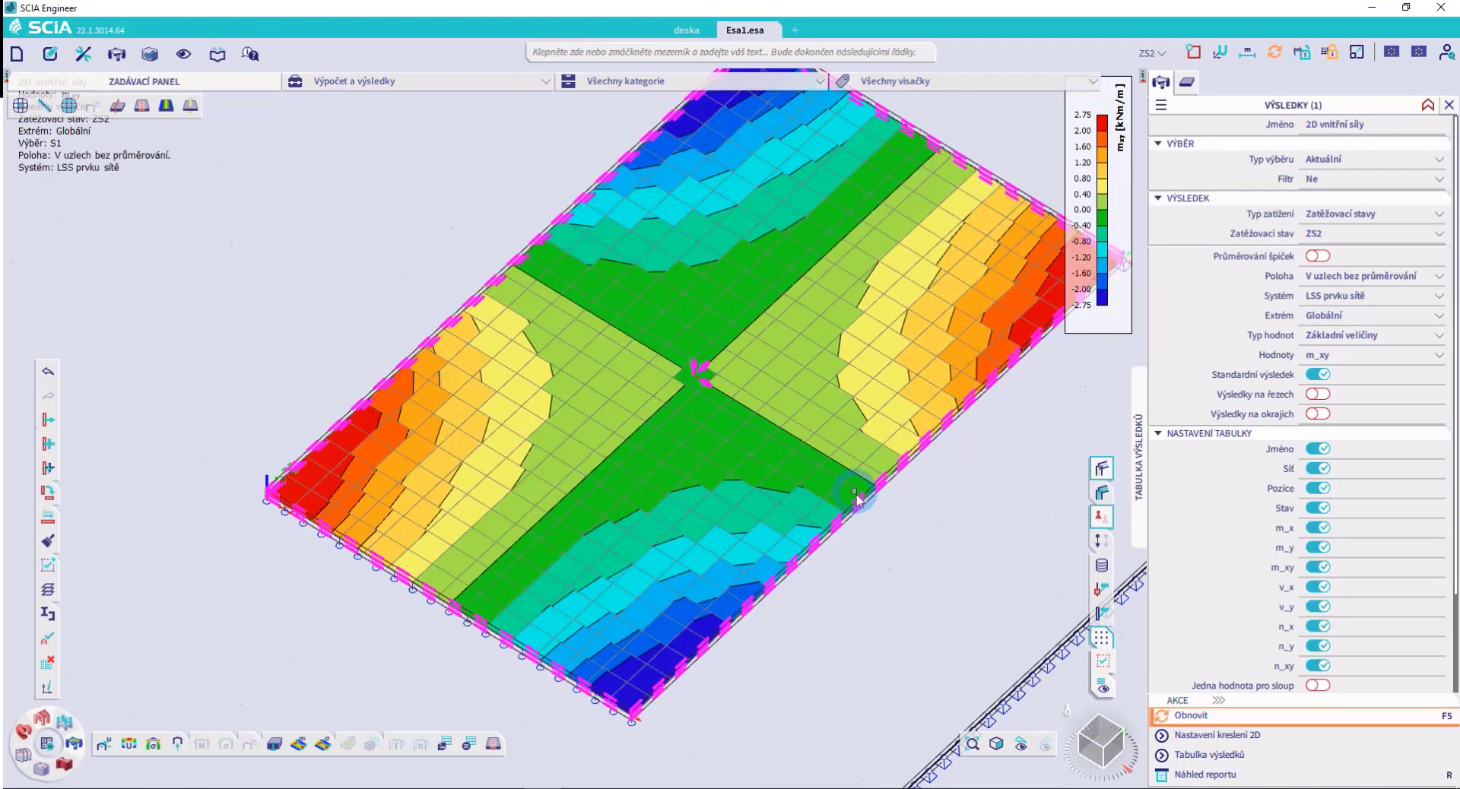
pyautogui.moveTo(826, 485); pyautogui.dragTo(825, 507, button='middle')
# Show the unaveraged nodal m_xy results as Čísla, refresh, and inspect the values near the slab's centre in plan view
pyautogui.click(1219, 736)
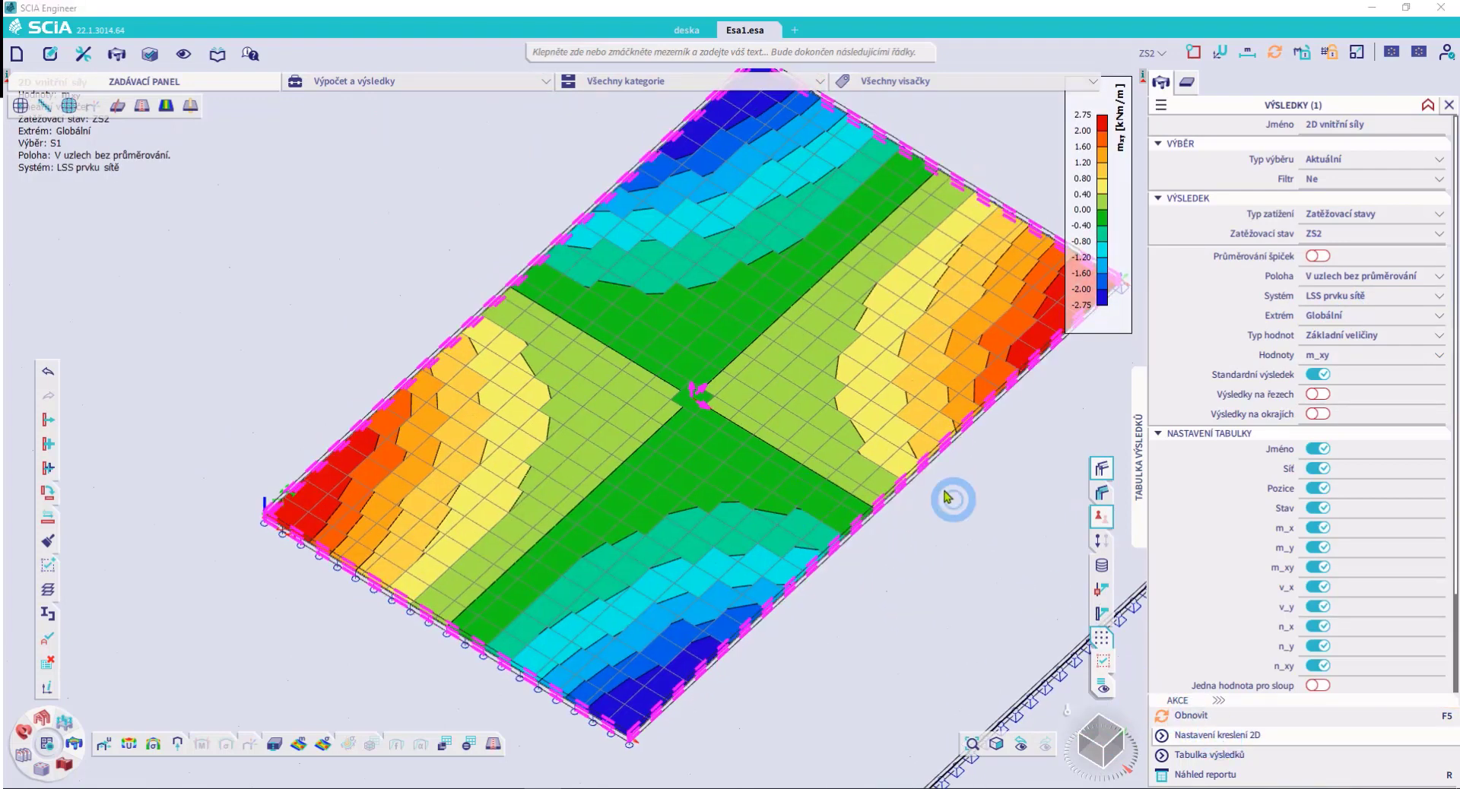
pyautogui.click(682, 266)
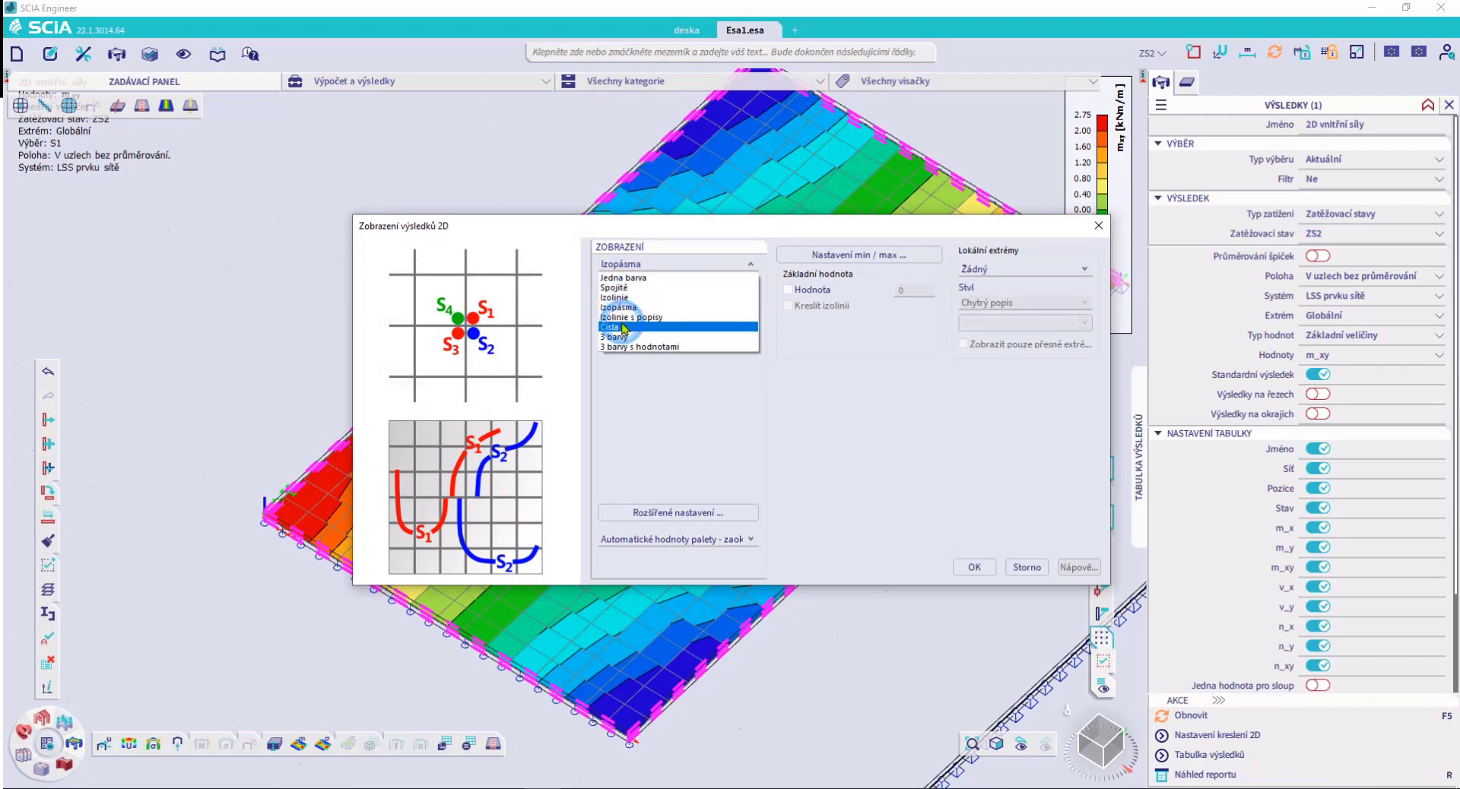
pyautogui.click(618, 329)
pyautogui.click(973, 566)
pyautogui.click(1183, 714)
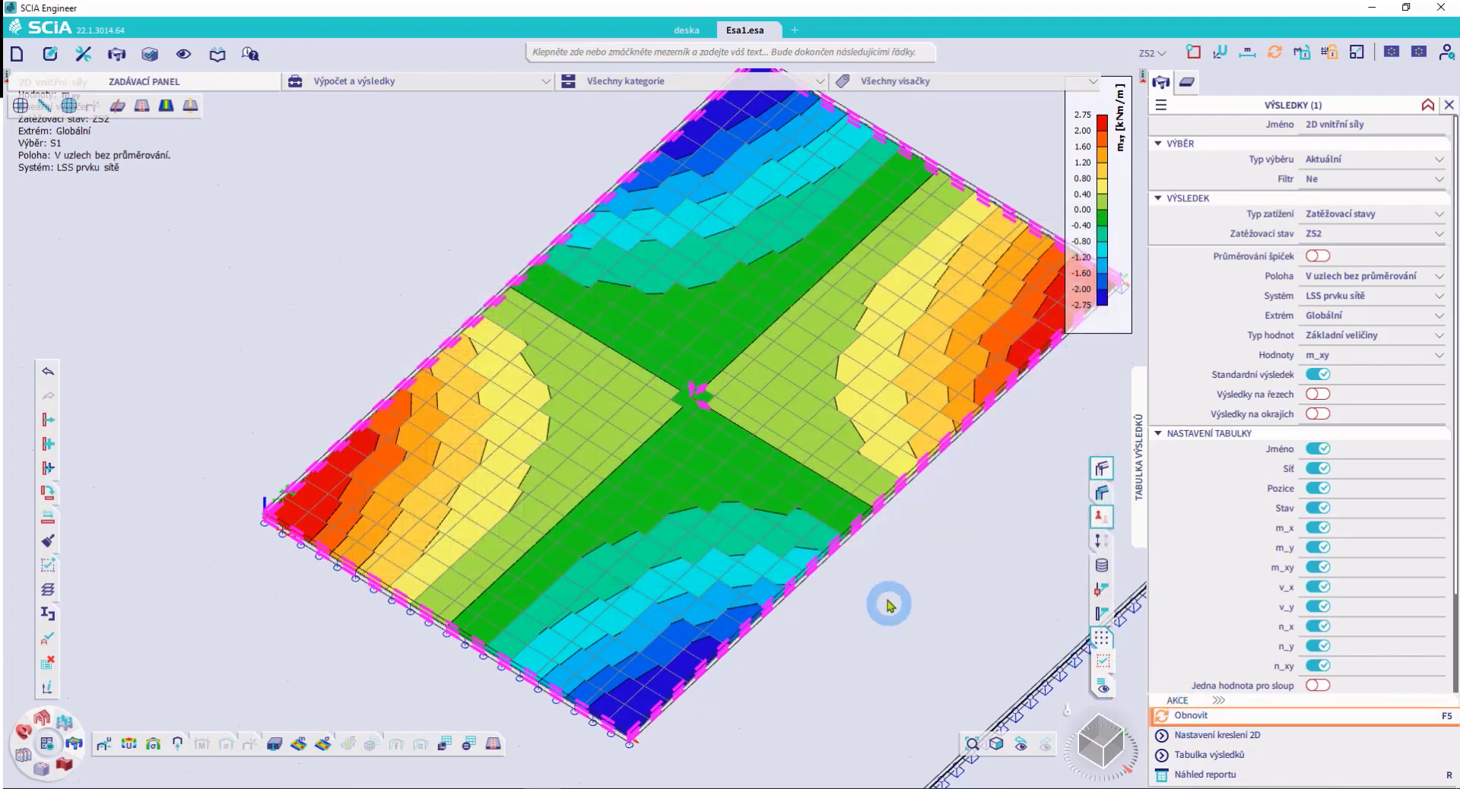
pyautogui.click(1102, 738)
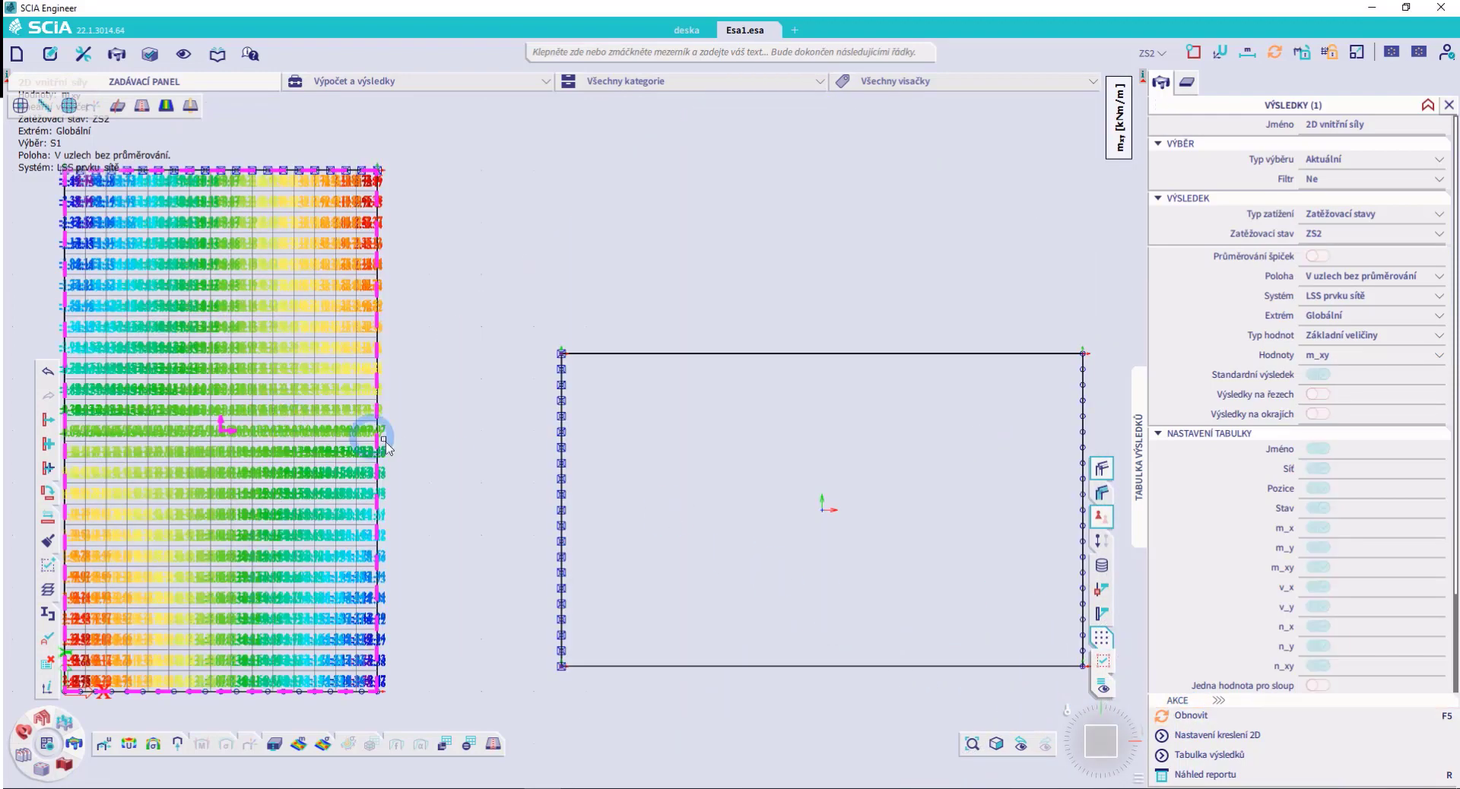
pyautogui.moveTo(368, 433); pyautogui.dragTo(619, 390, button='middle')
pyautogui.scroll(5, 517, 406)
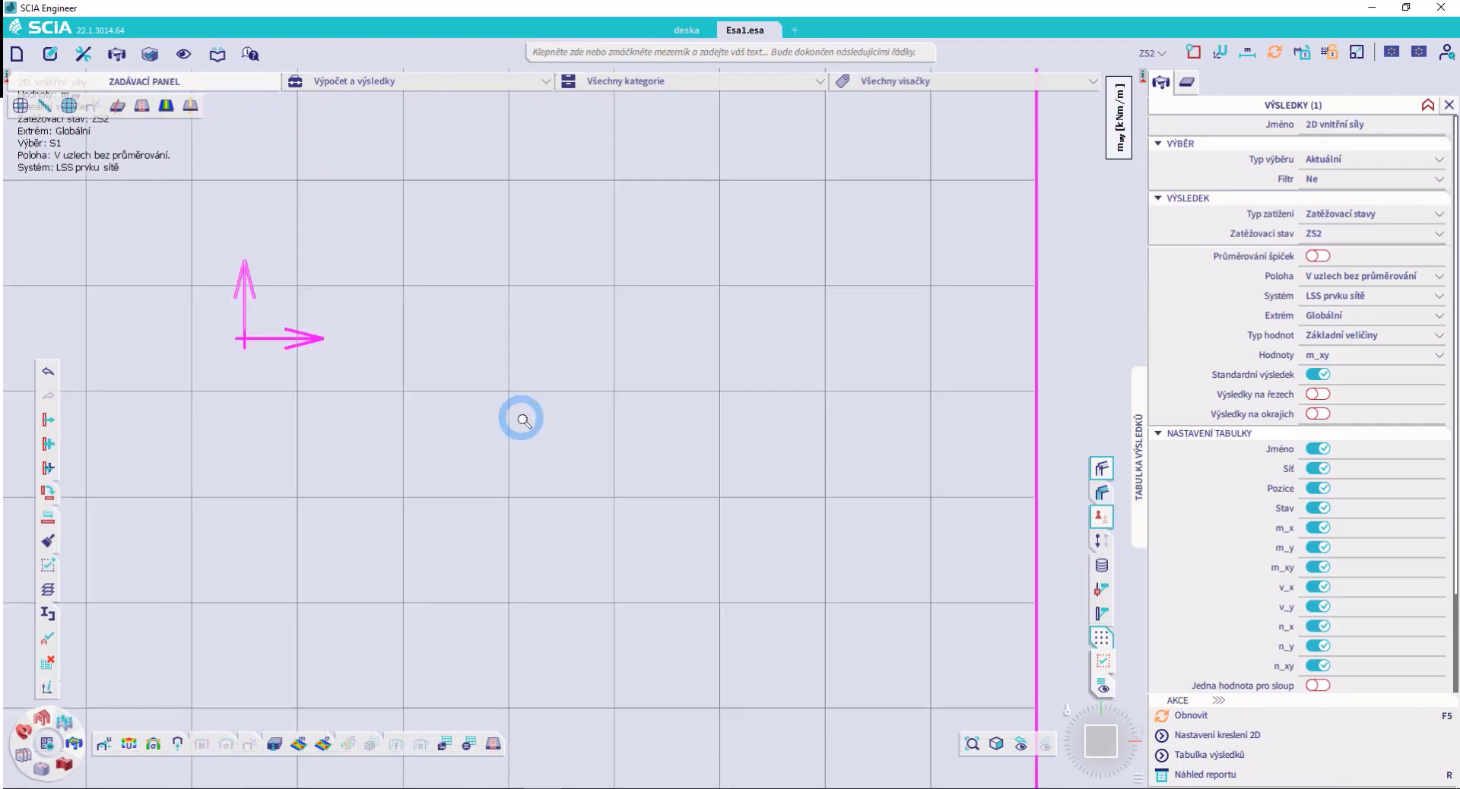
# Open the palette settings and choose Bílé pozadí as the current screen palette
pyautogui.click(183, 53)
pyautogui.click(242, 262)
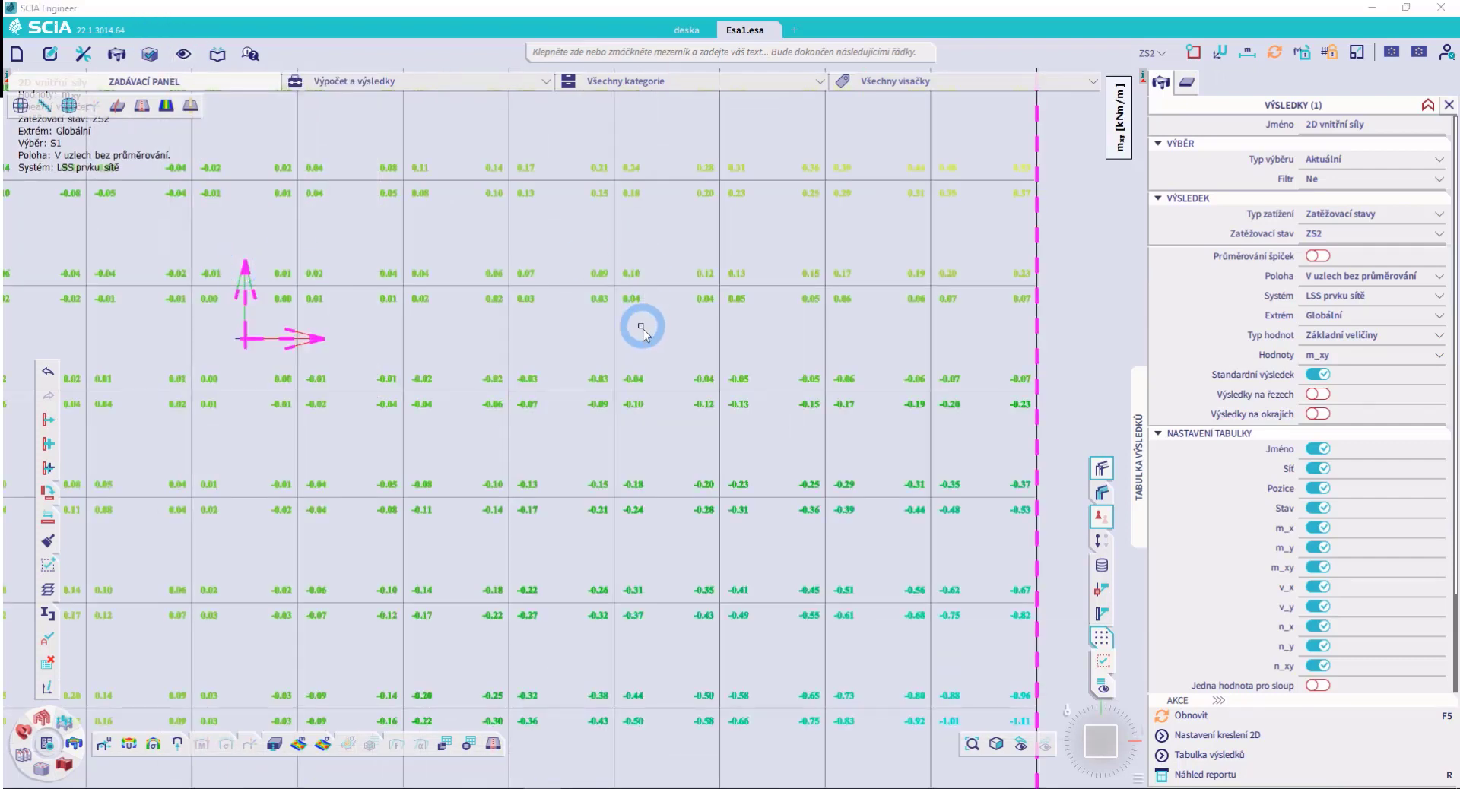
pyautogui.click(578, 243)
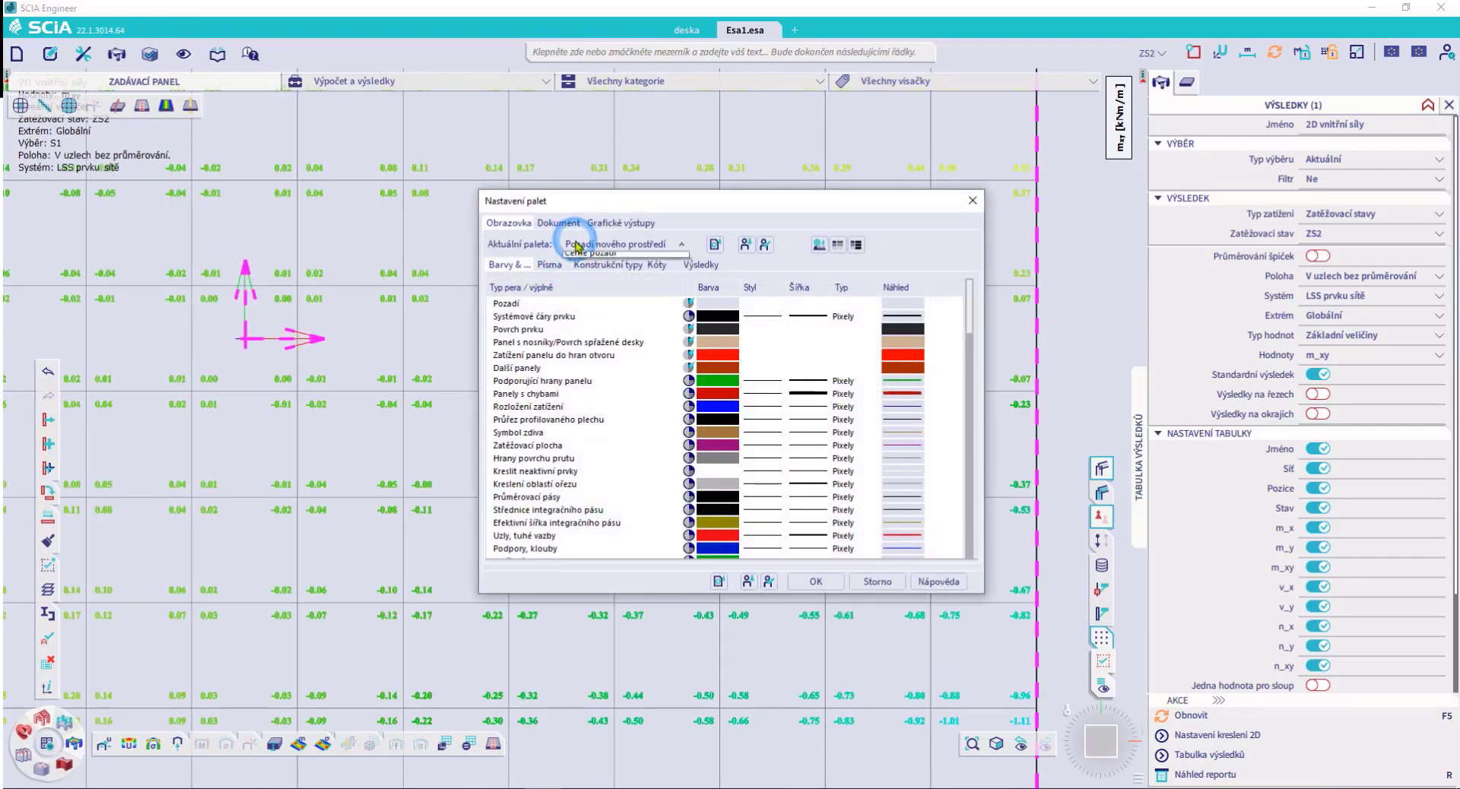
# Set the text size of Výsledky, Výsledky (osy) and Výsledky (barevné popisky) to 4 mm, apply the palette settings and refresh the results
pyautogui.click(551, 266)
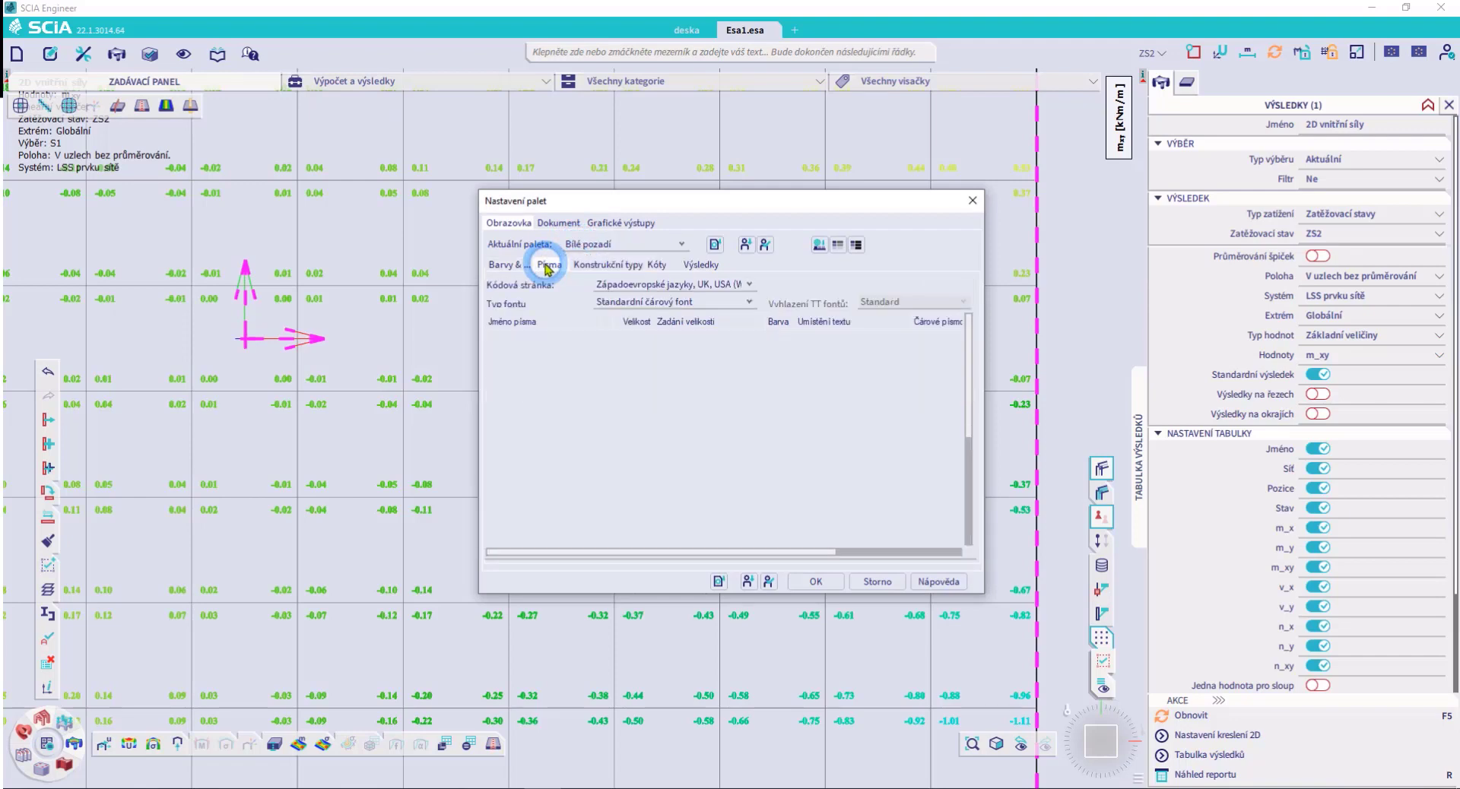
pyautogui.click(623, 428)
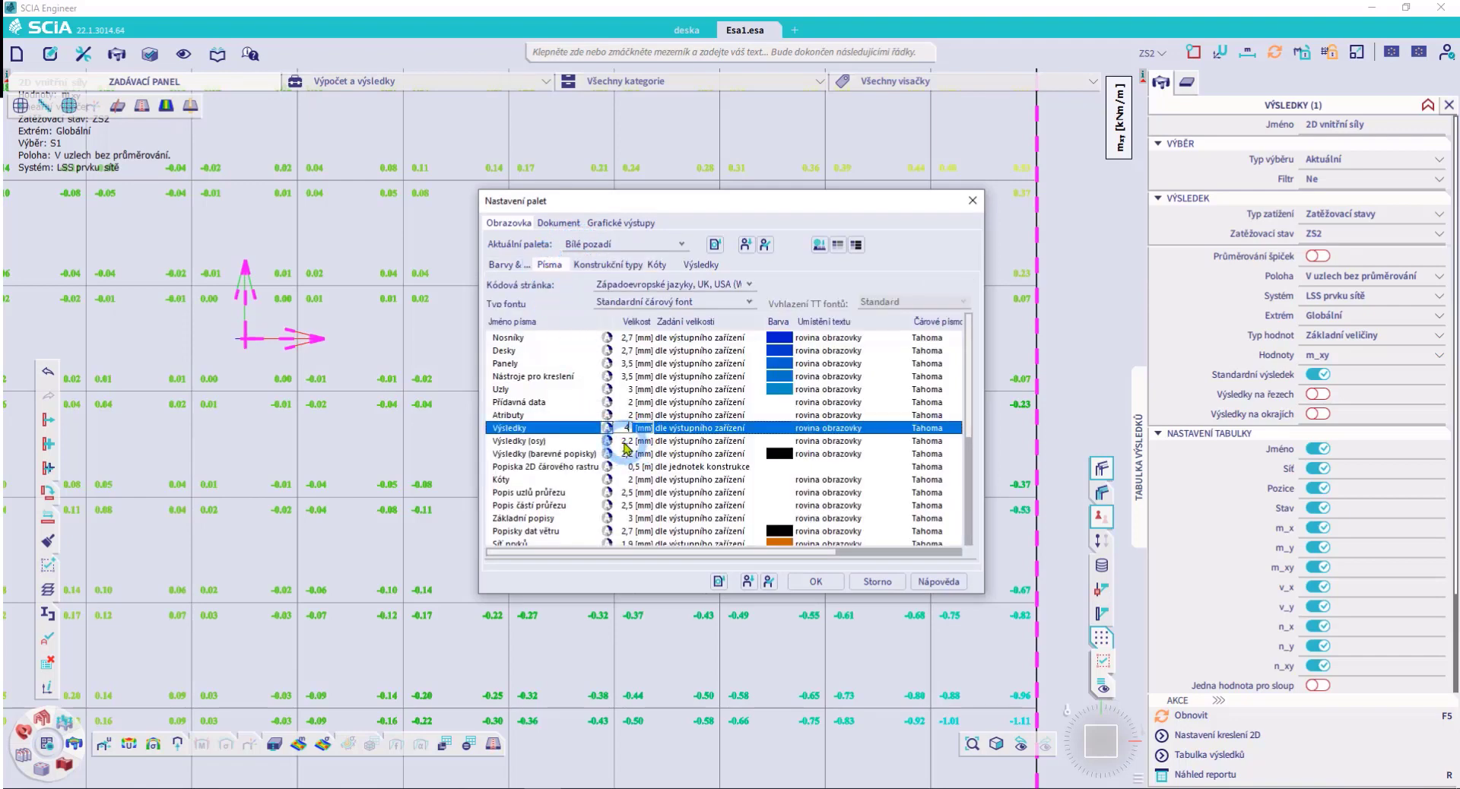
pyautogui.click(624, 442)
pyautogui.write('4')
pyautogui.click(625, 455)
pyautogui.write('4')
pyautogui.click(826, 583)
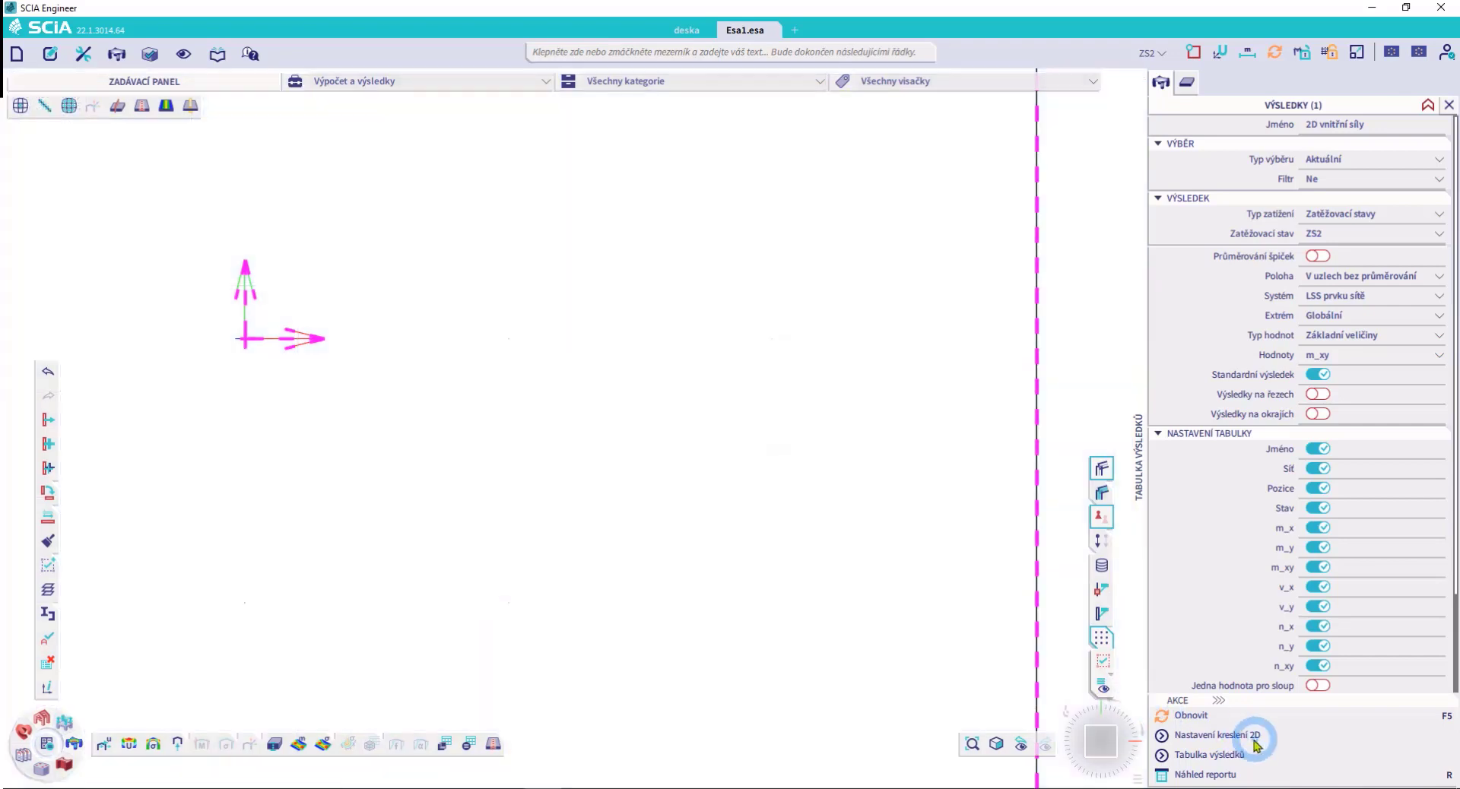
pyautogui.click(1207, 721)
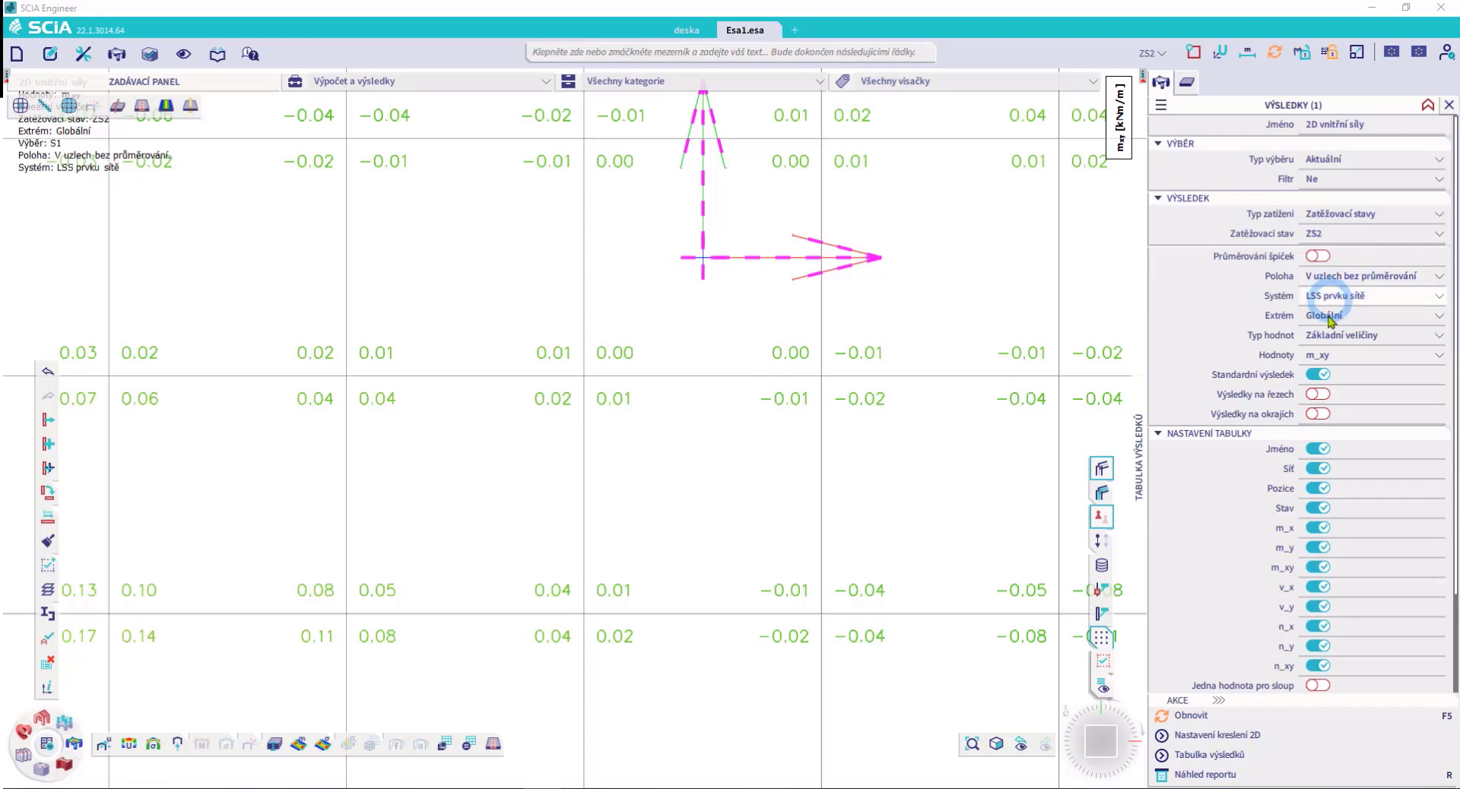
# Change the 2D results display from Čísla to Izopásma and refresh the m_xy plot of the whole slab
pyautogui.scroll(-3, 784, 366)
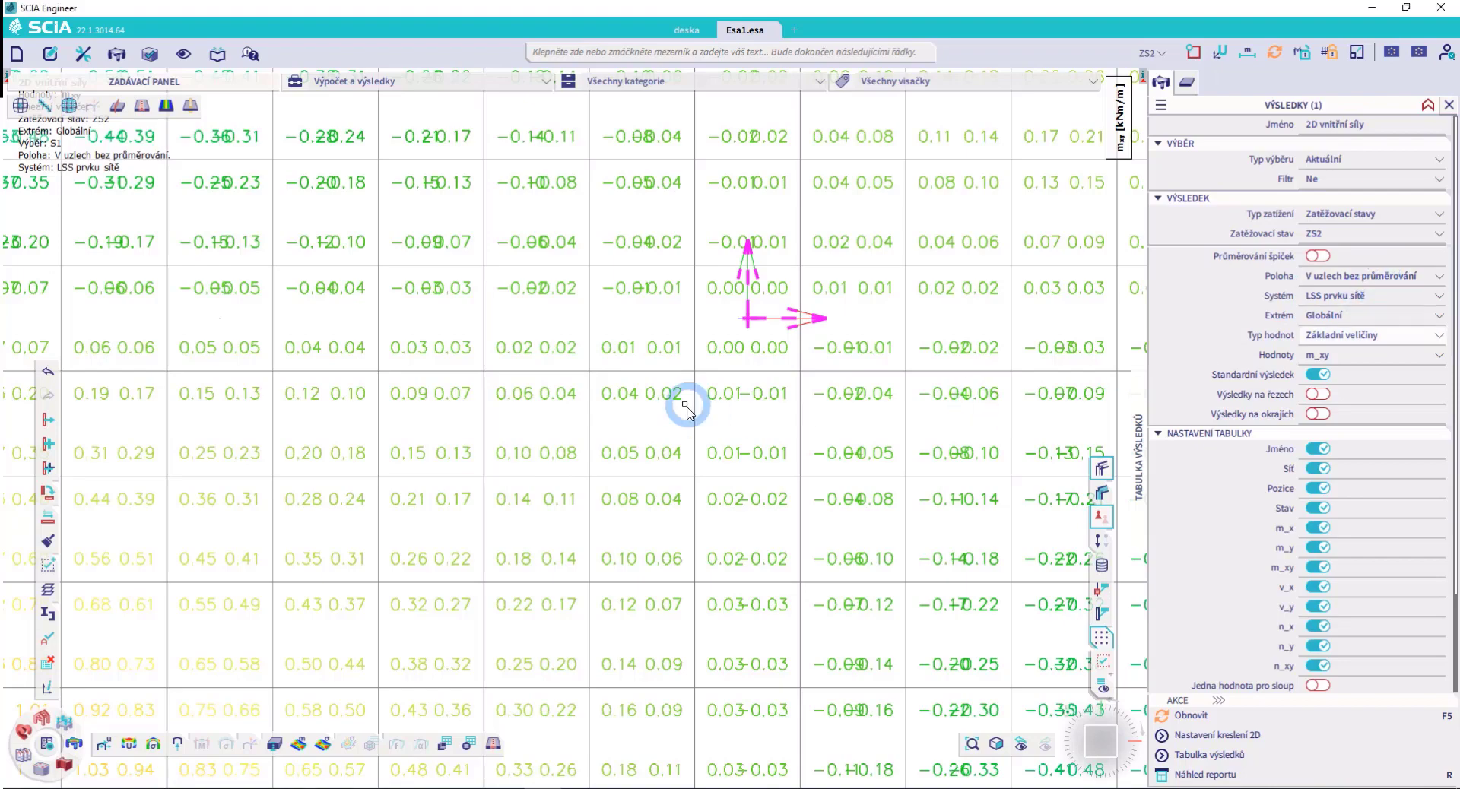
pyautogui.scroll(-5, 684, 411)
pyautogui.click(1215, 734)
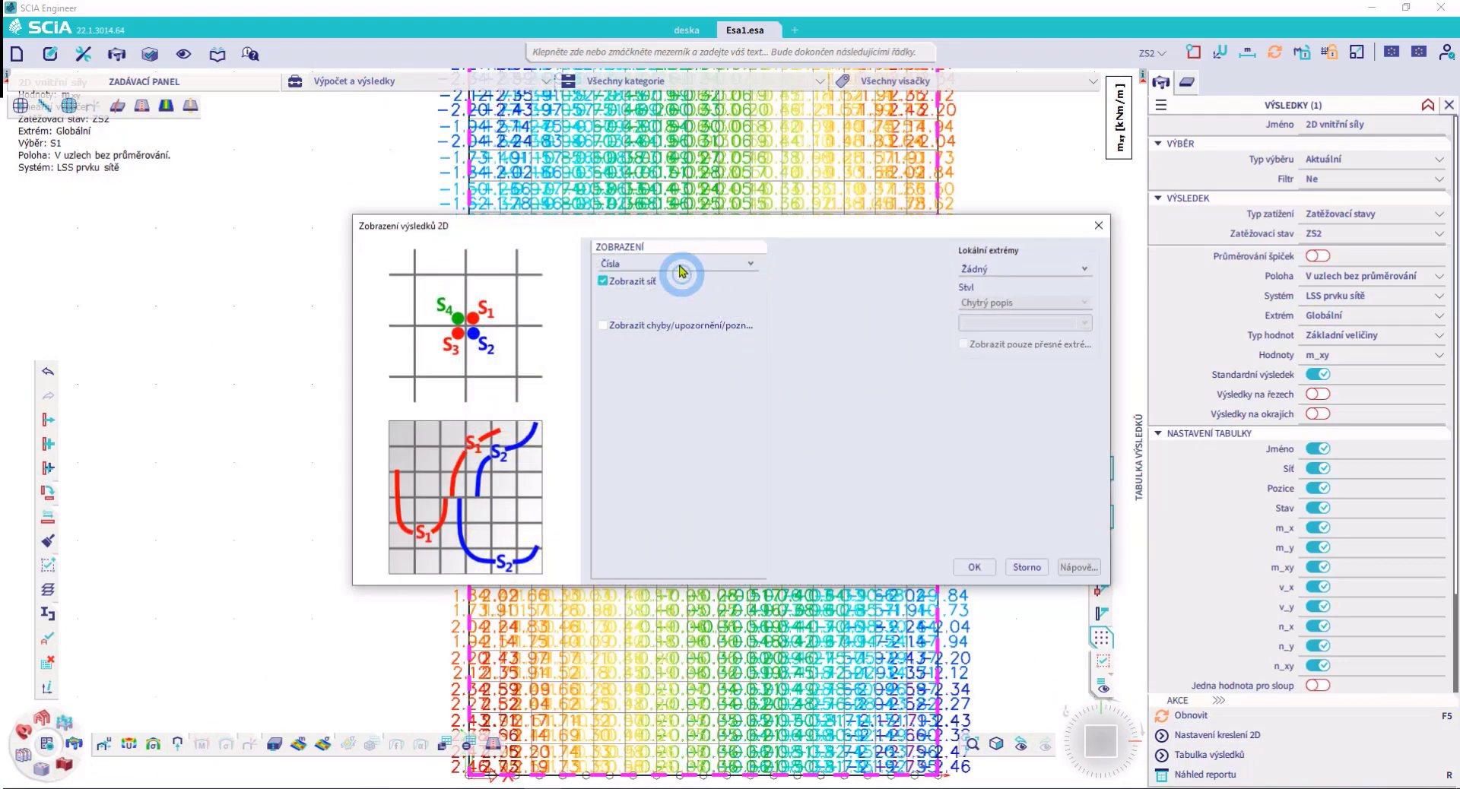
pyautogui.click(681, 272)
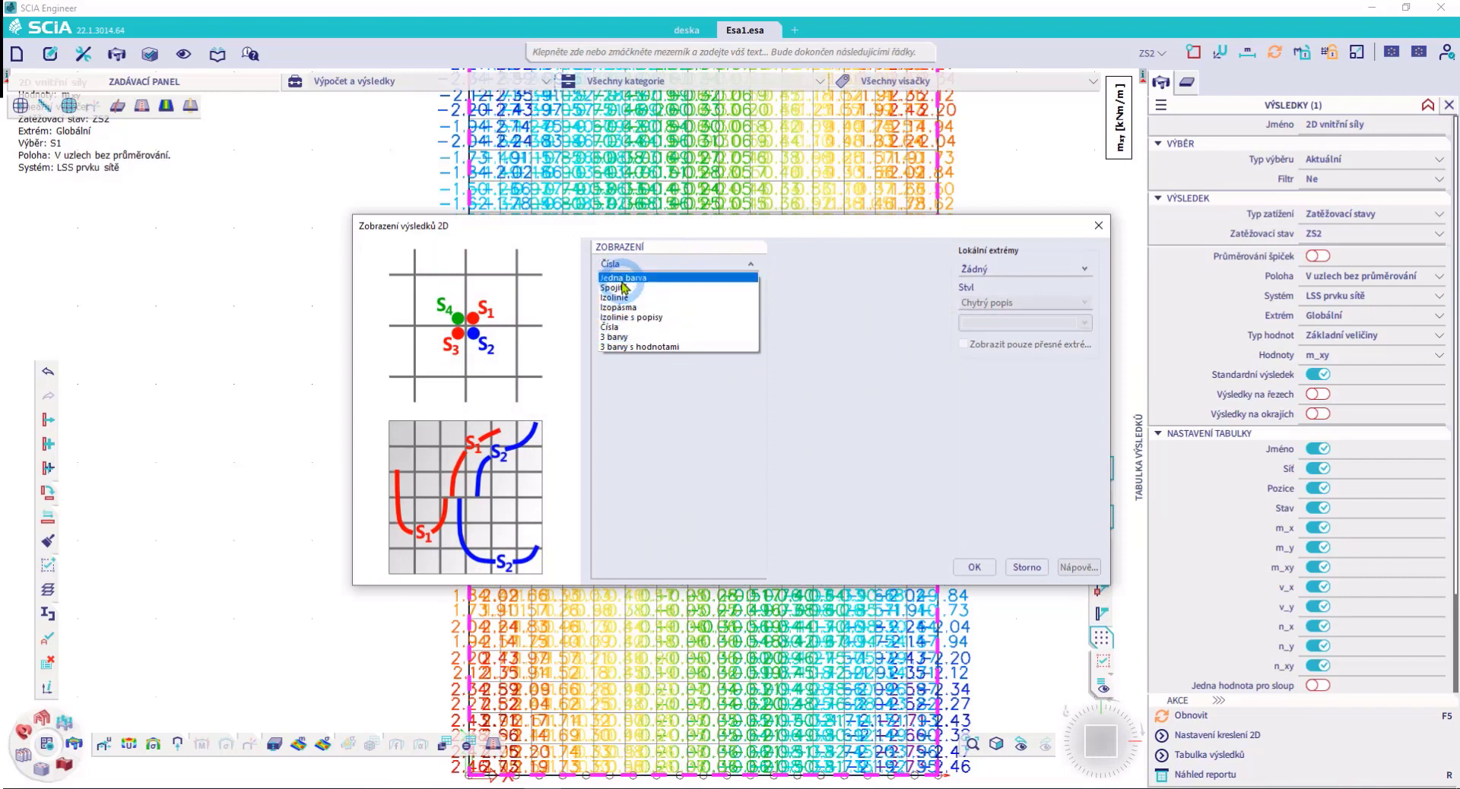
pyautogui.click(619, 298)
pyautogui.click(673, 265)
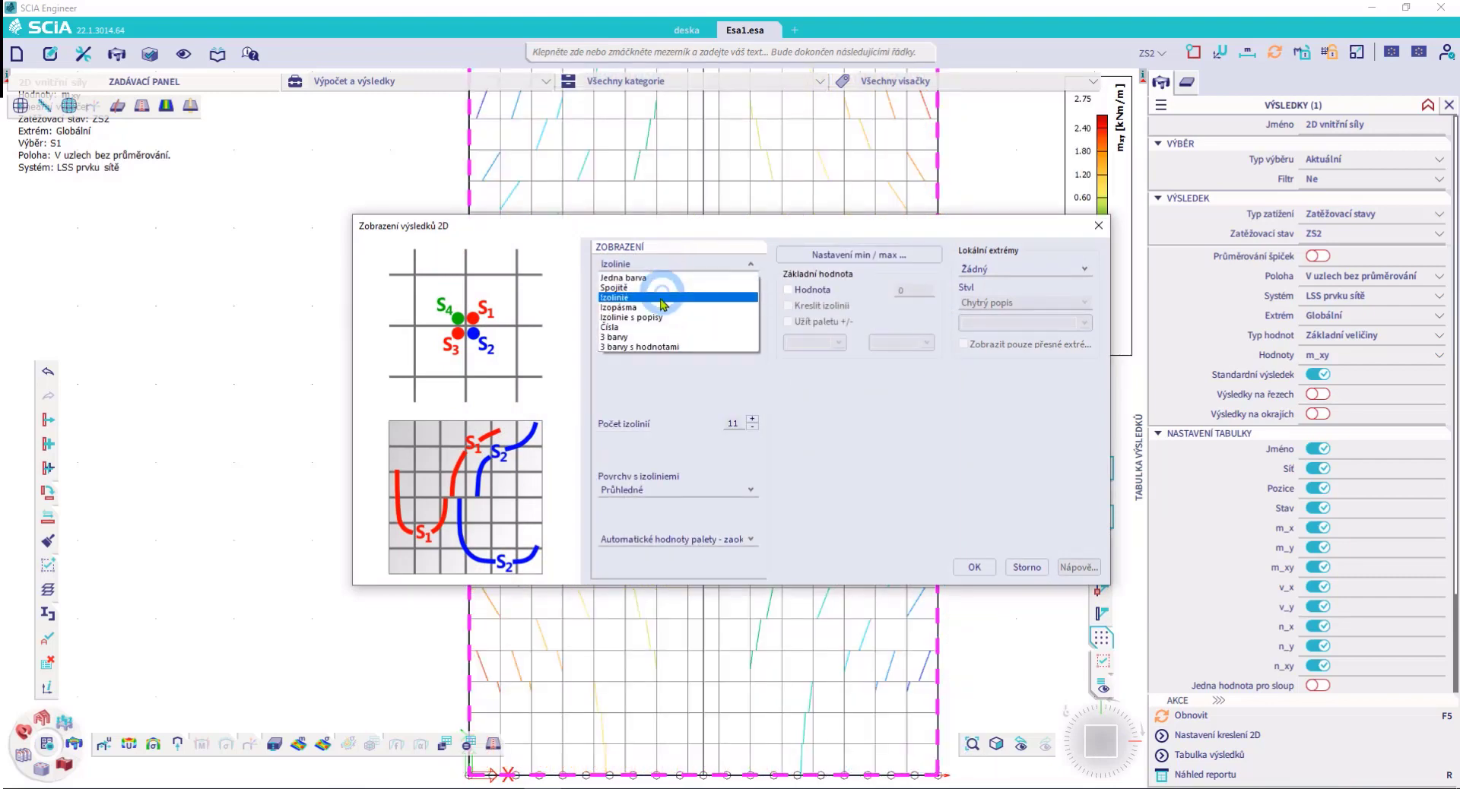
pyautogui.click(661, 300)
pyautogui.click(972, 566)
pyautogui.click(1202, 717)
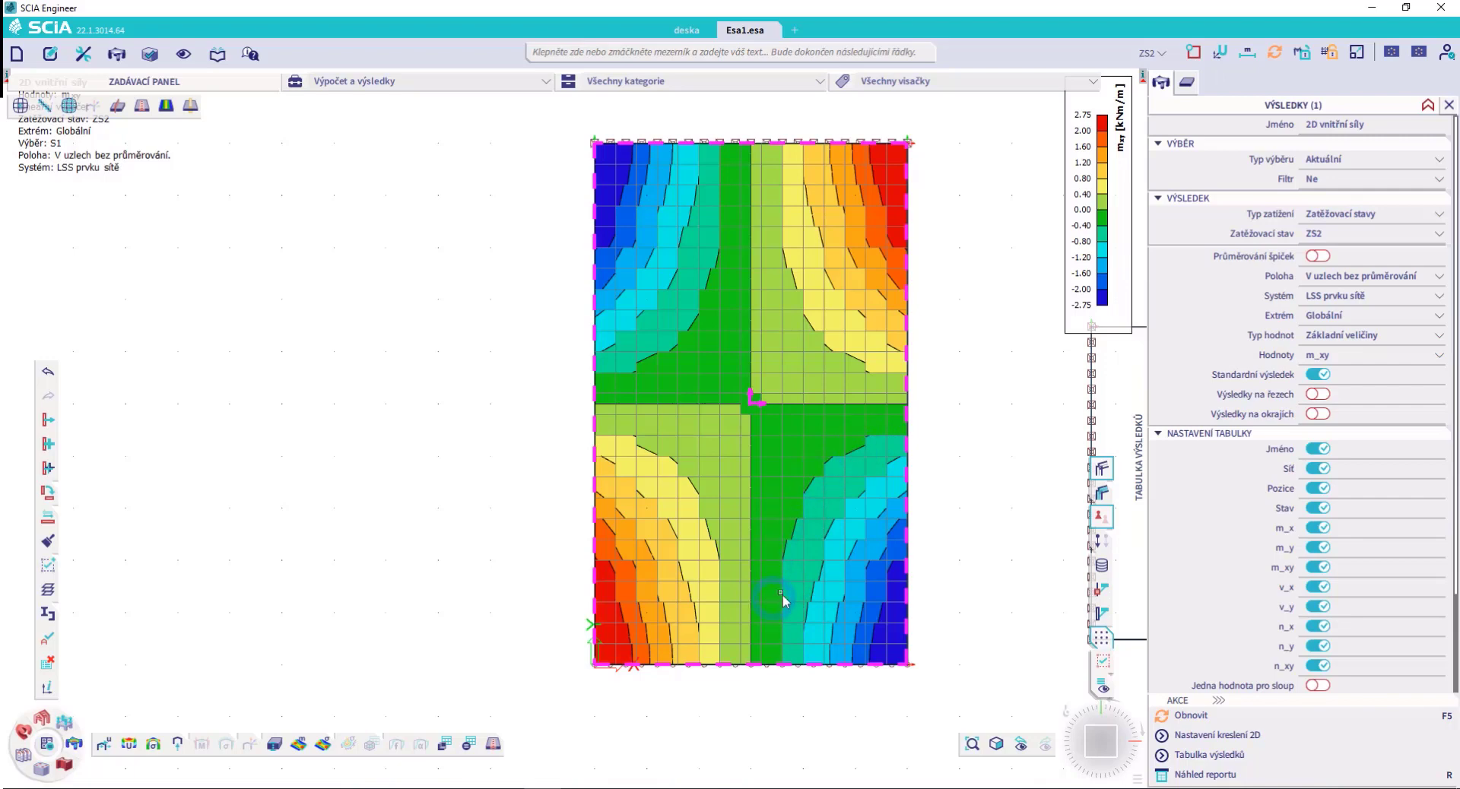
# Set the result location (Poloha) to V uzlech s průměrováním and refresh the m_xy plot
pyautogui.moveTo(764, 505); pyautogui.dragTo(723, 508, button='middle')
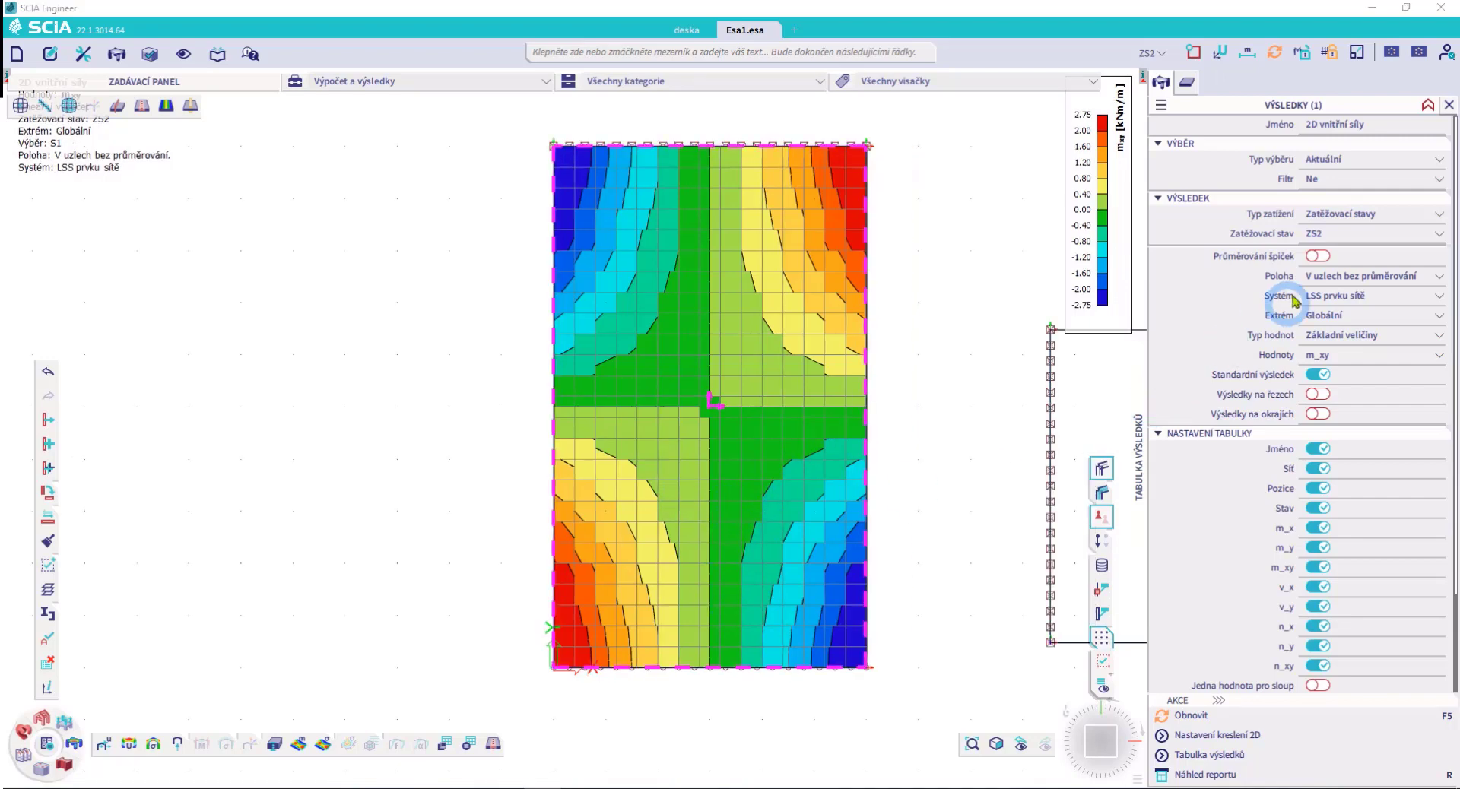
pyautogui.click(1353, 280)
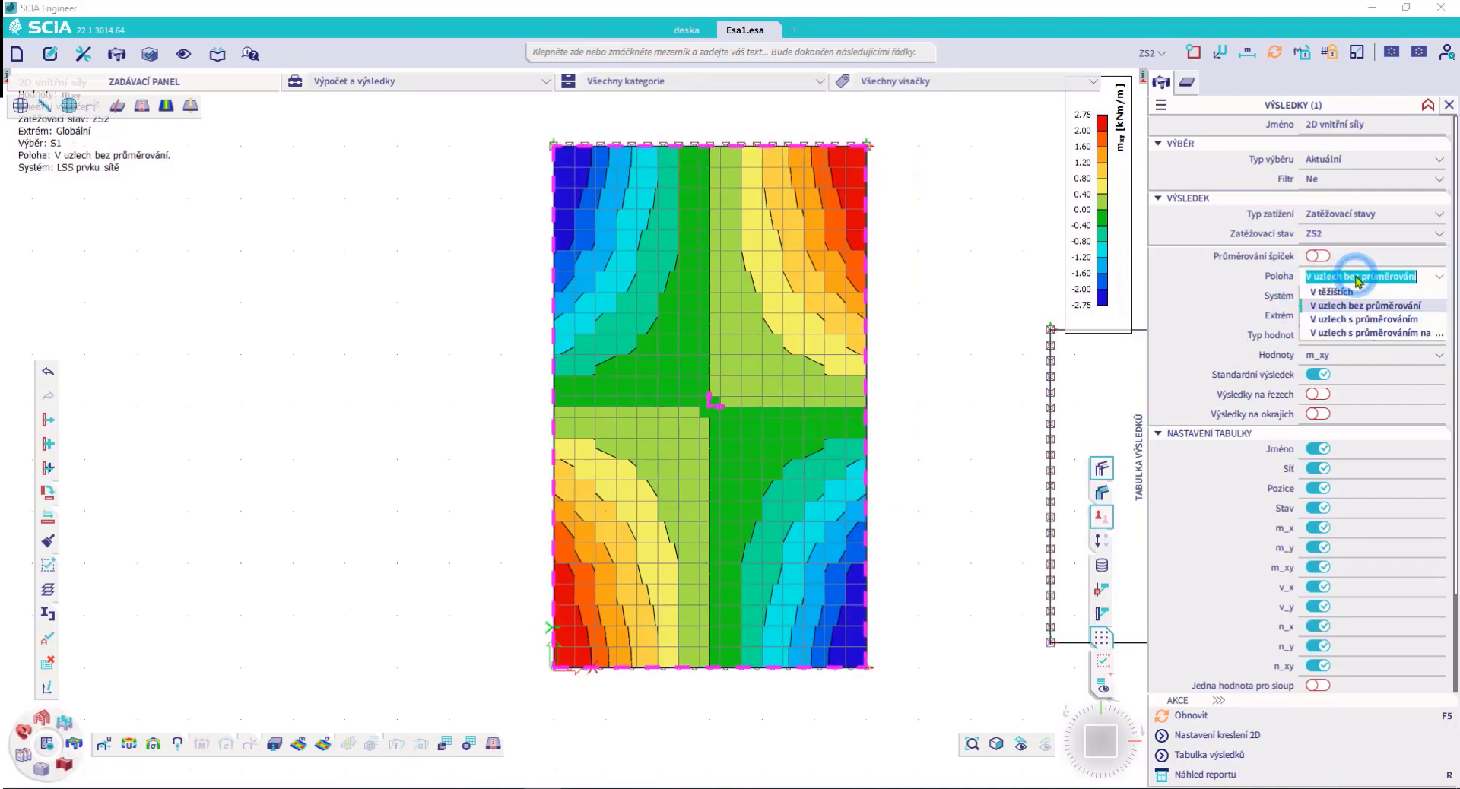
pyautogui.click(1342, 319)
pyautogui.click(804, 455)
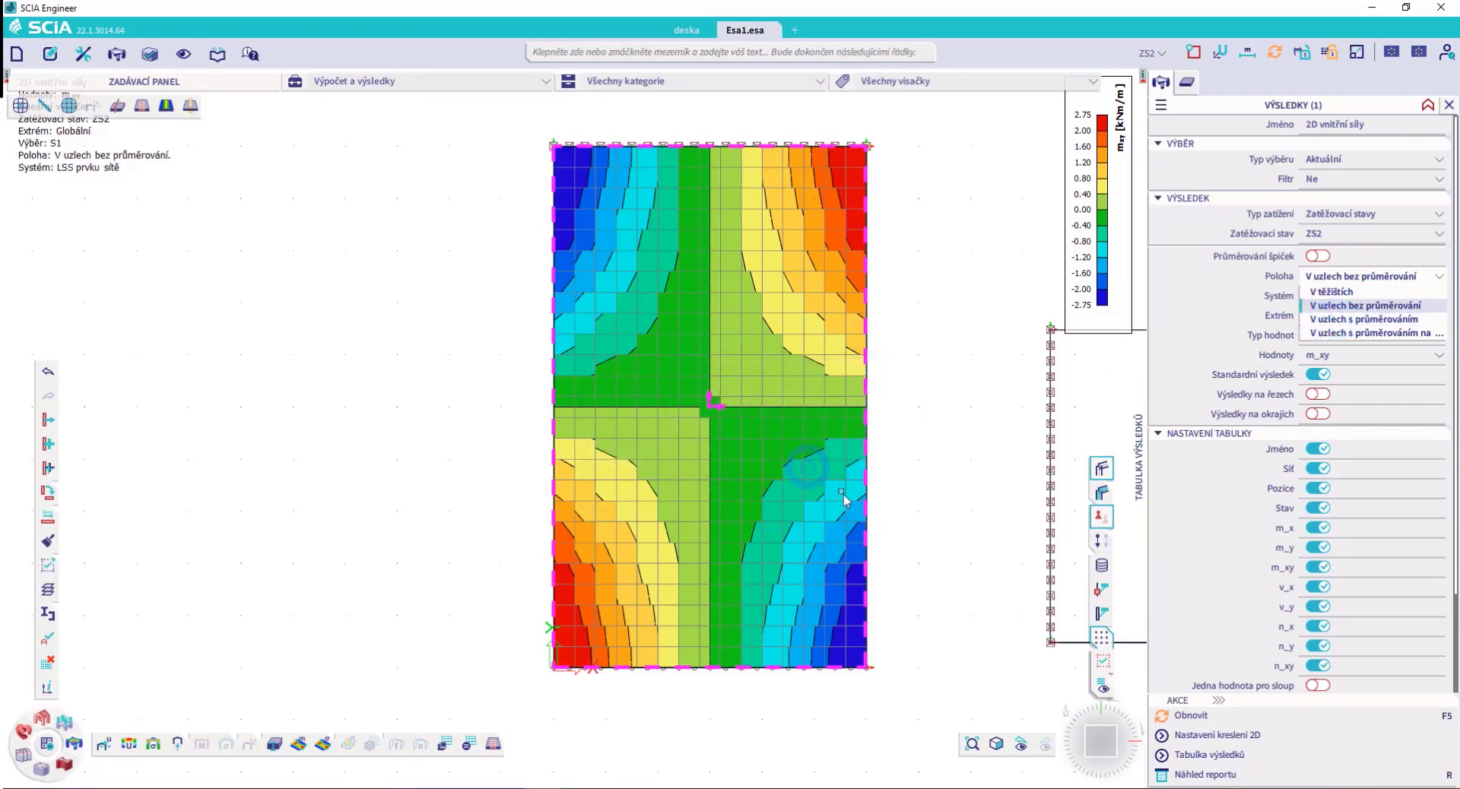
pyautogui.click(1176, 719)
pyautogui.click(809, 440)
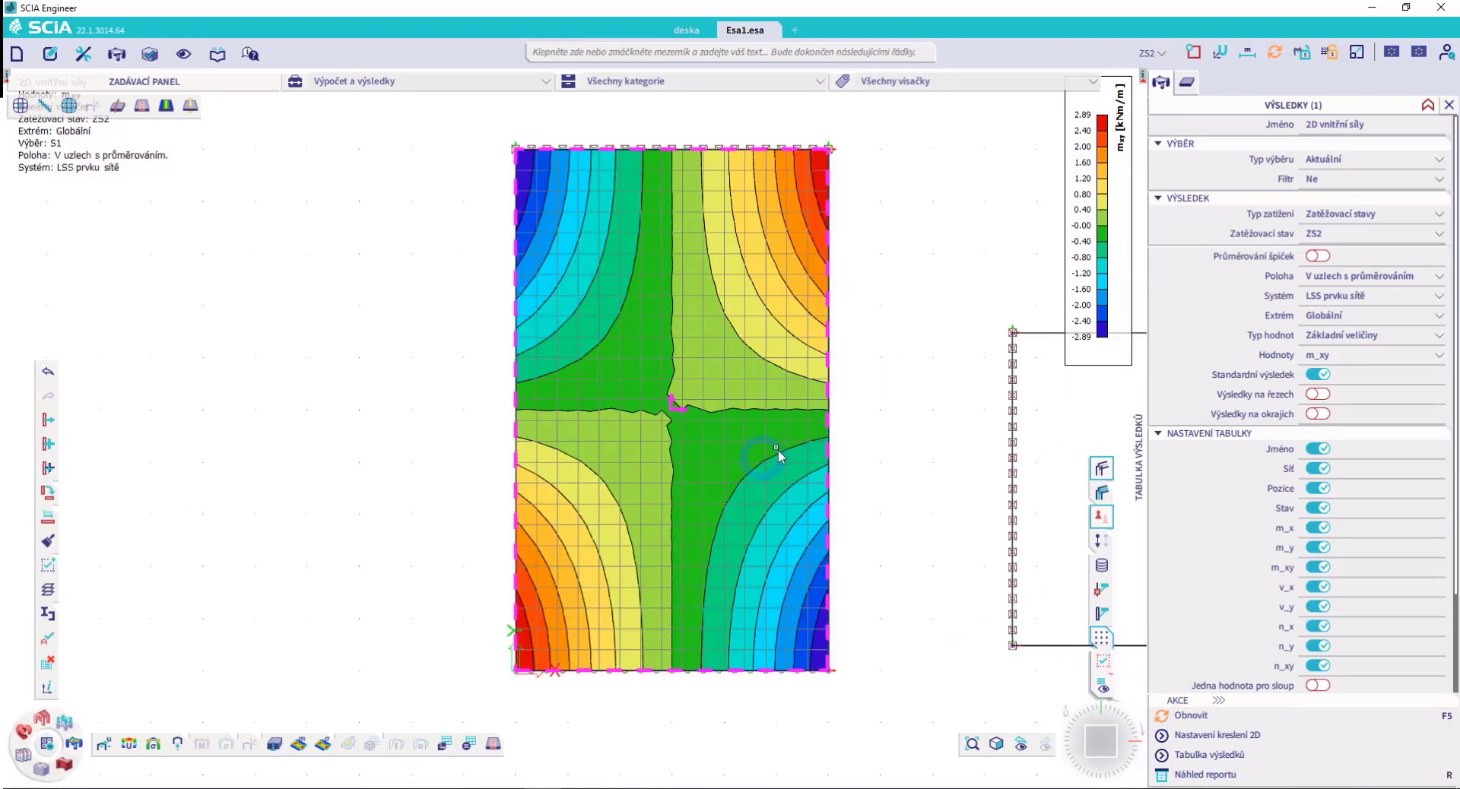
pyautogui.moveTo(870, 459); pyautogui.dragTo(893, 456, button='middle')
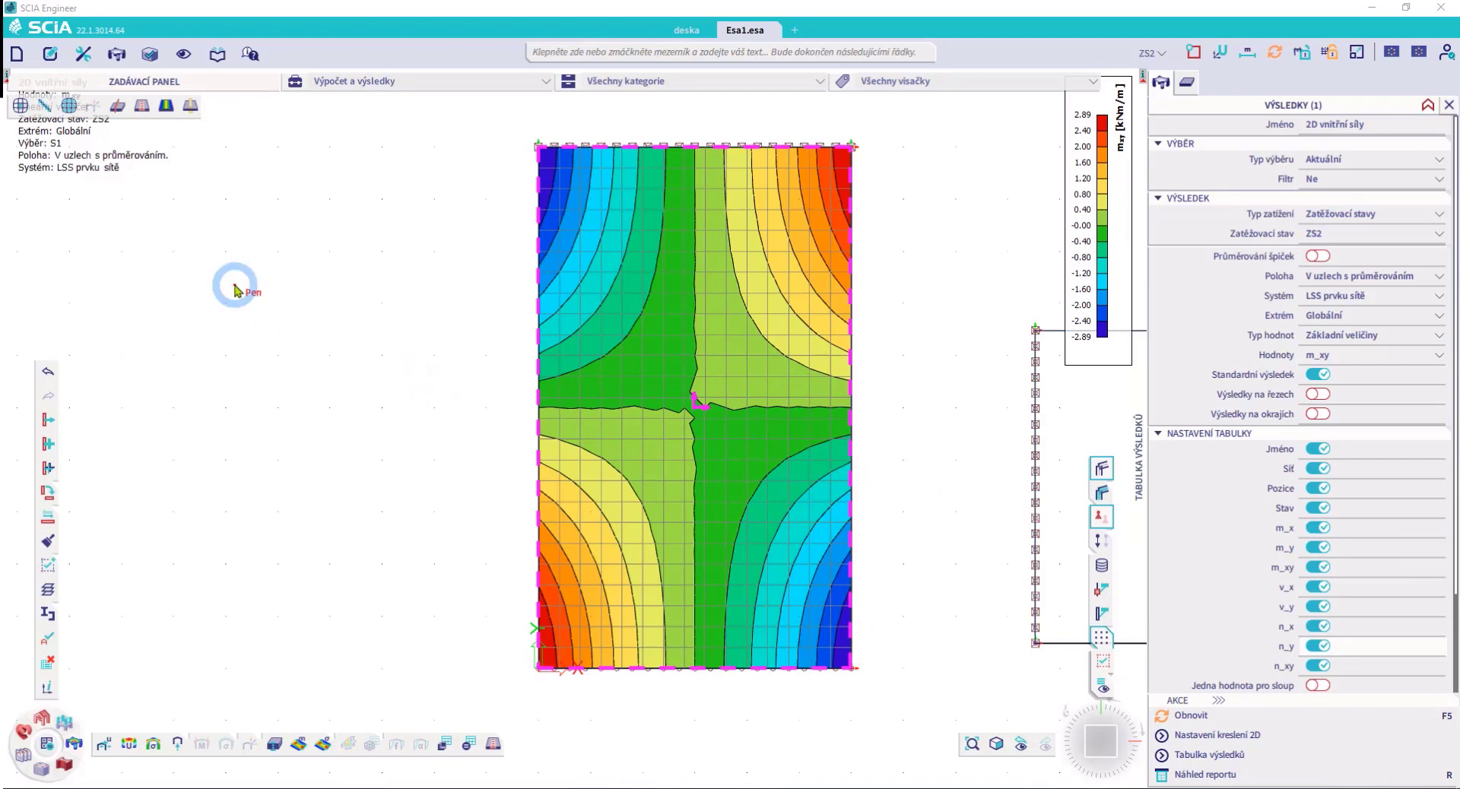
pyautogui.moveTo(197, 230); pyautogui.dragTo(196, 390)
pyautogui.moveTo(143, 264); pyautogui.dragTo(354, 272)
pyautogui.moveTo(144, 337); pyautogui.dragTo(319, 343)
pyautogui.moveTo(275, 233); pyautogui.dragTo(287, 410)
pyautogui.moveTo(340, 240); pyautogui.dragTo(341, 409)
pyautogui.moveTo(315, 341); pyautogui.dragTo(388, 353)
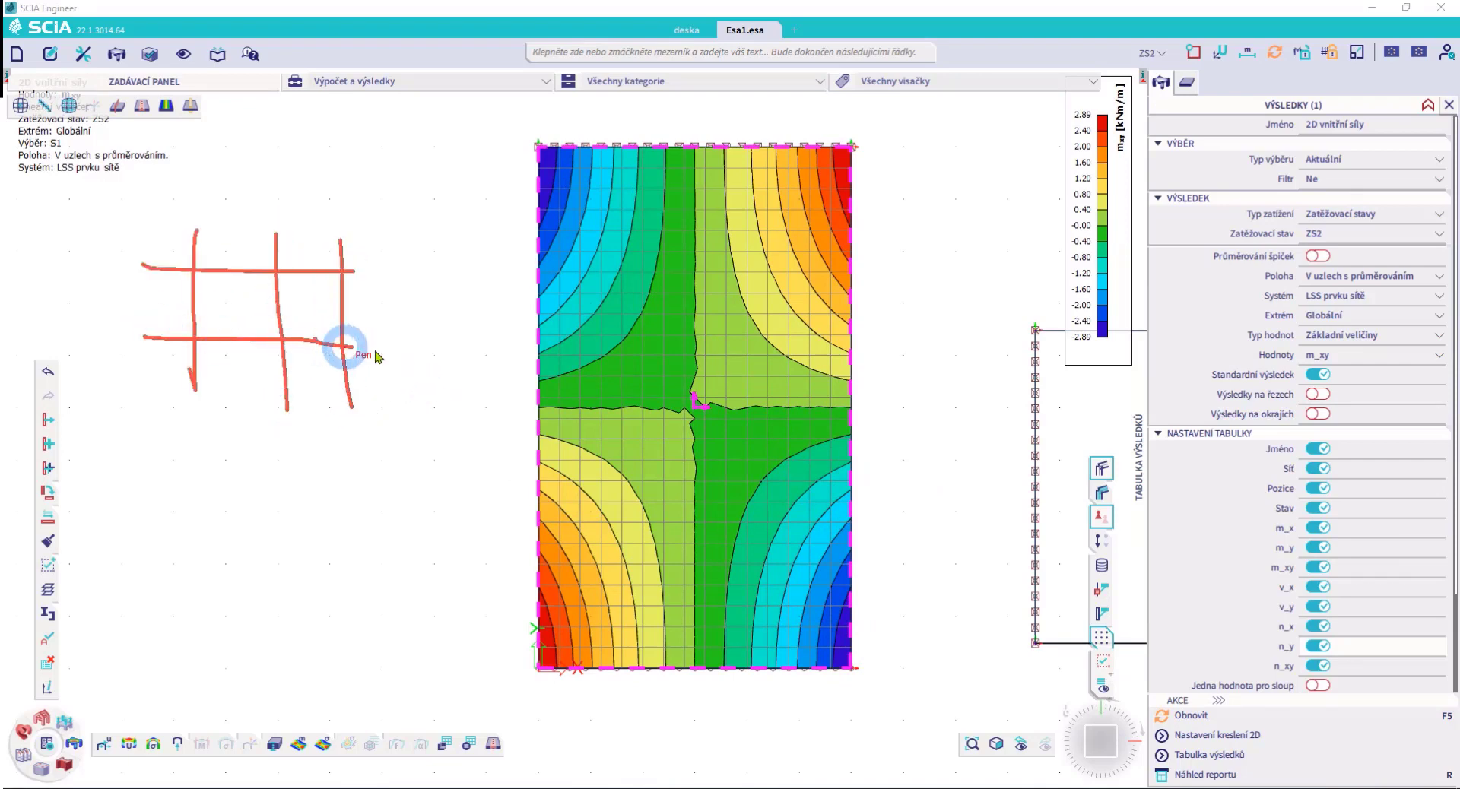
pyautogui.moveTo(406, 415); pyautogui.dragTo(141, 417)
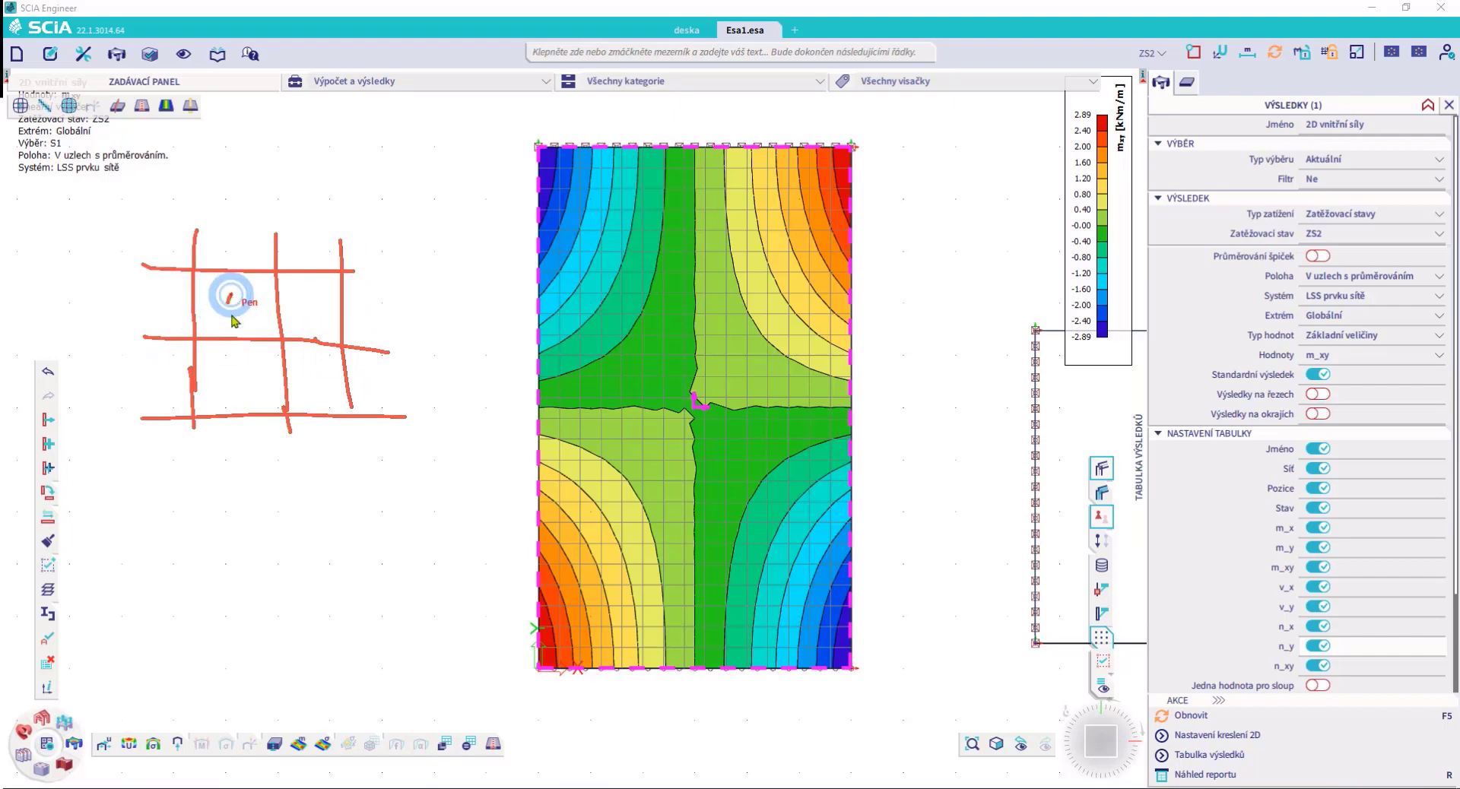
pyautogui.moveTo(229, 298)
pyautogui.mouseDown()
pyautogui.moveTo(231, 315)
pyautogui.moveTo(322, 325)
pyautogui.mouseUp()
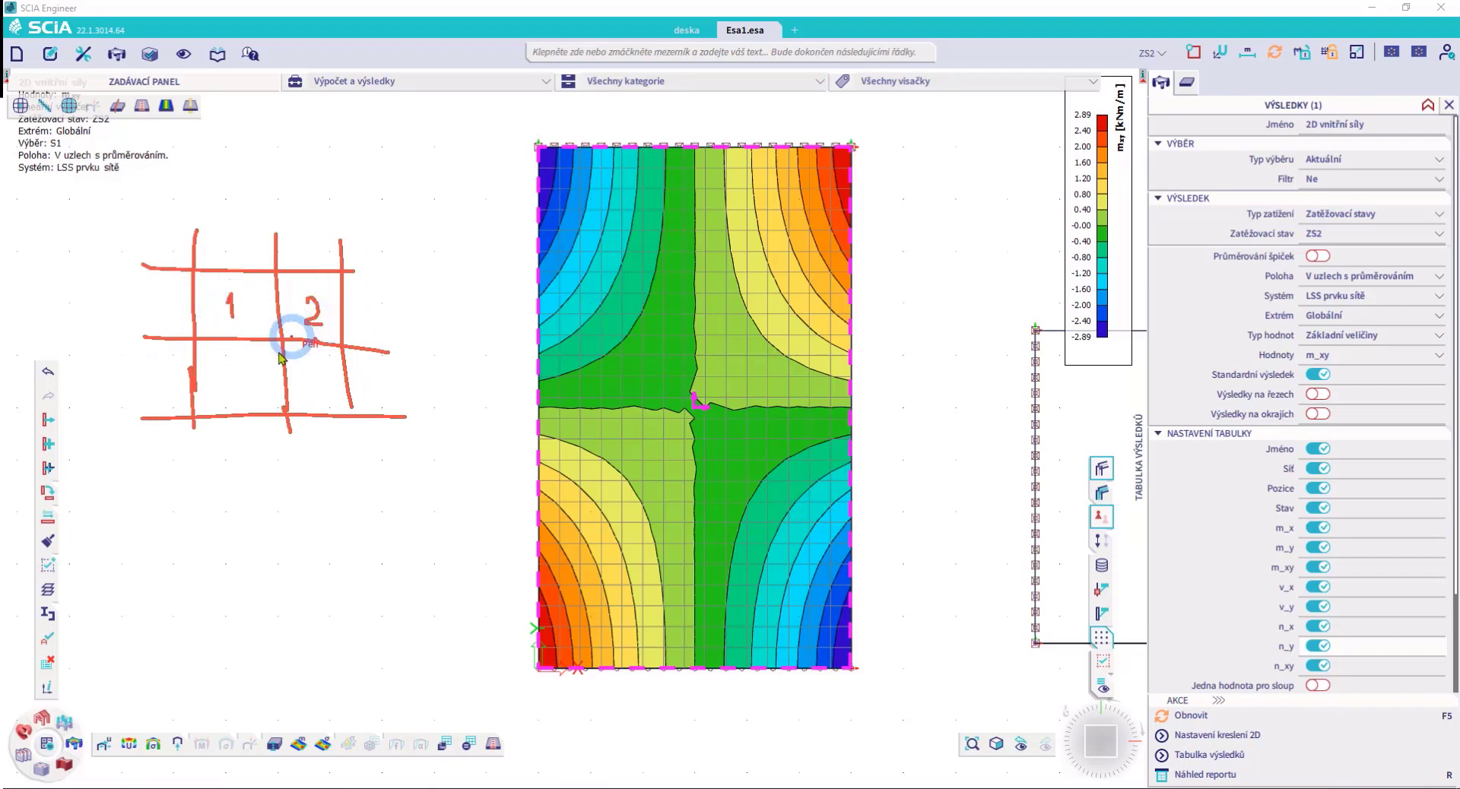
pyautogui.moveTo(235, 372)
pyautogui.mouseDown()
pyautogui.moveTo(242, 396)
pyautogui.moveTo(227, 395)
pyautogui.mouseUp()
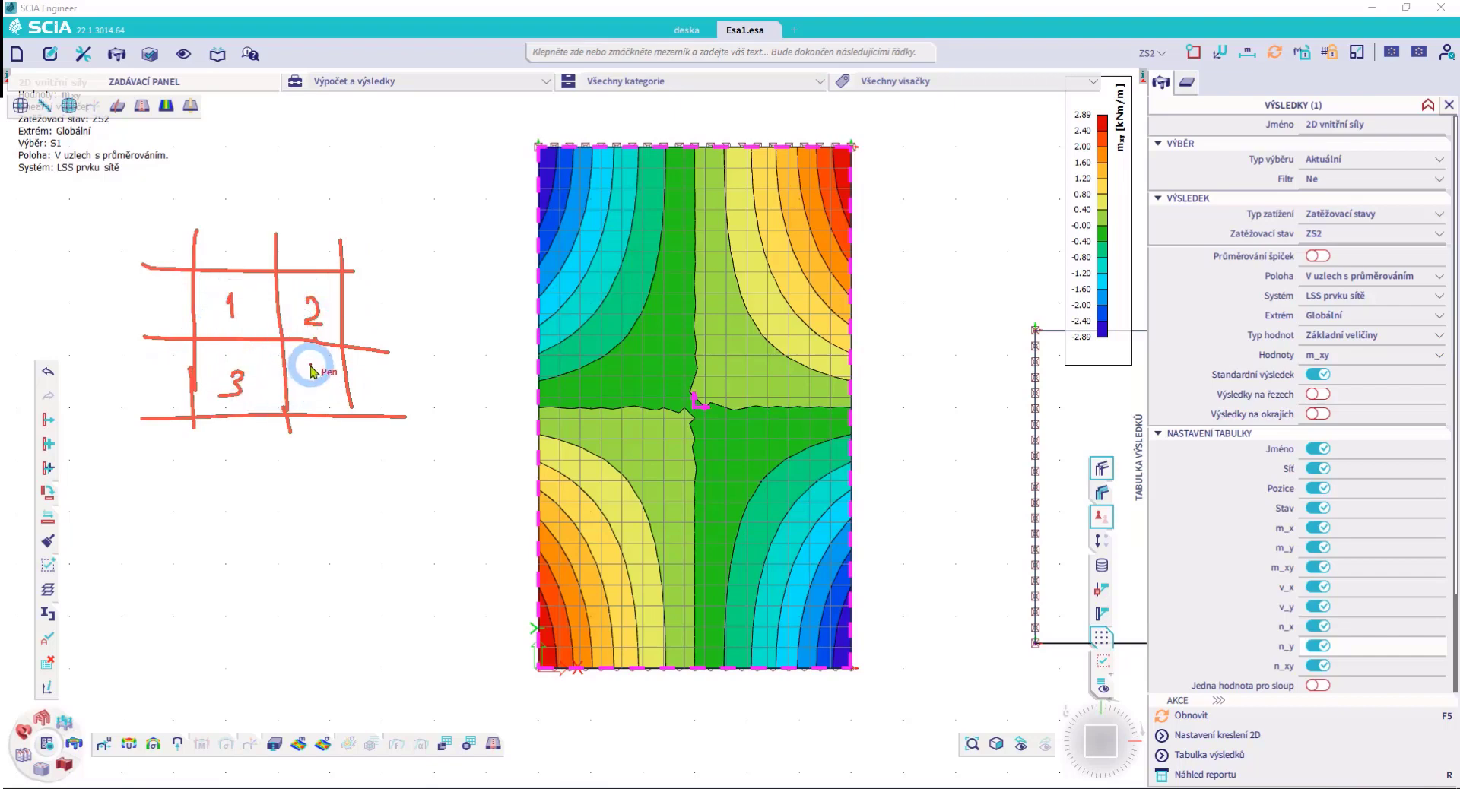
pyautogui.moveTo(309, 365); pyautogui.dragTo(325, 393)
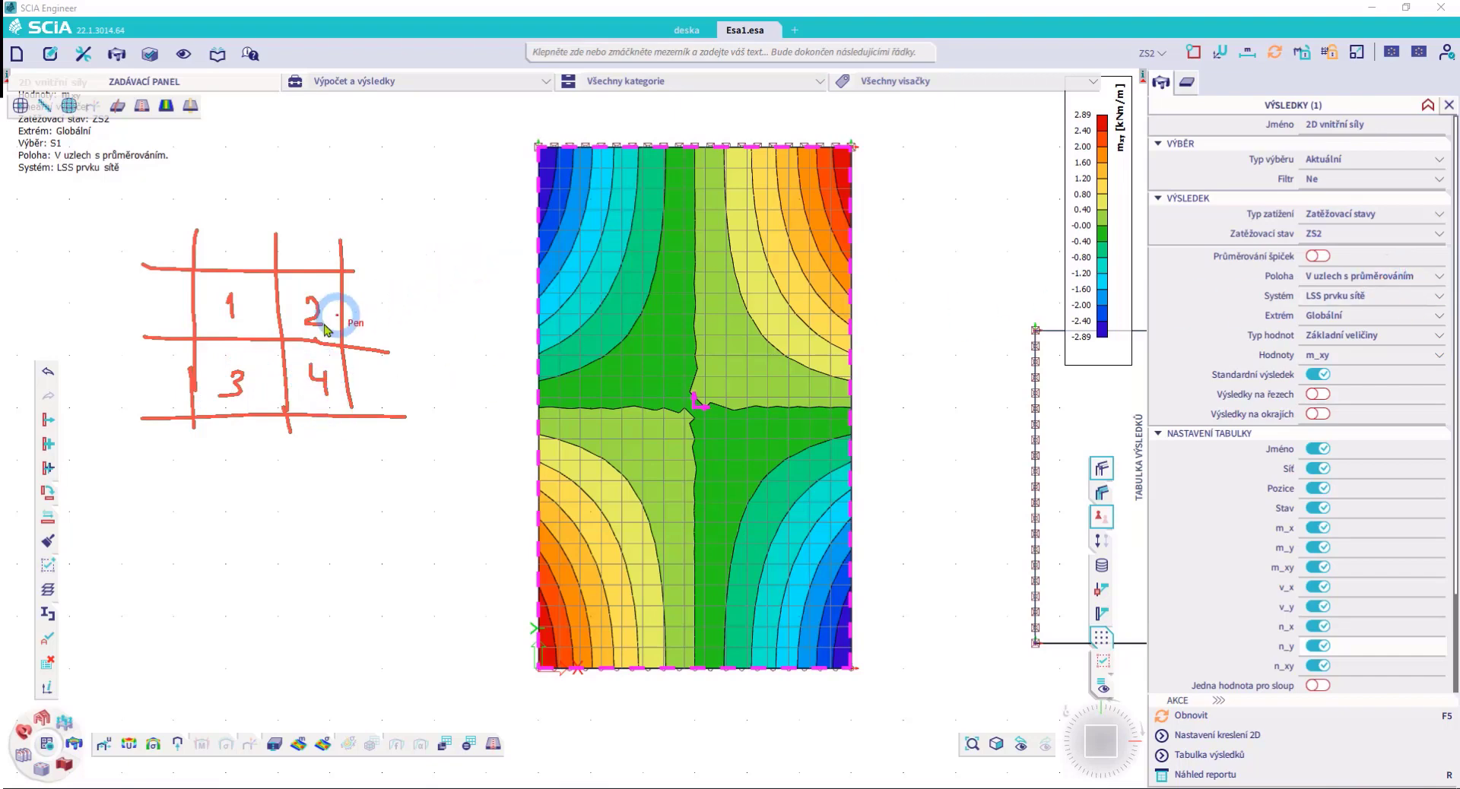
pyautogui.moveTo(255, 367); pyautogui.dragTo(304, 303)
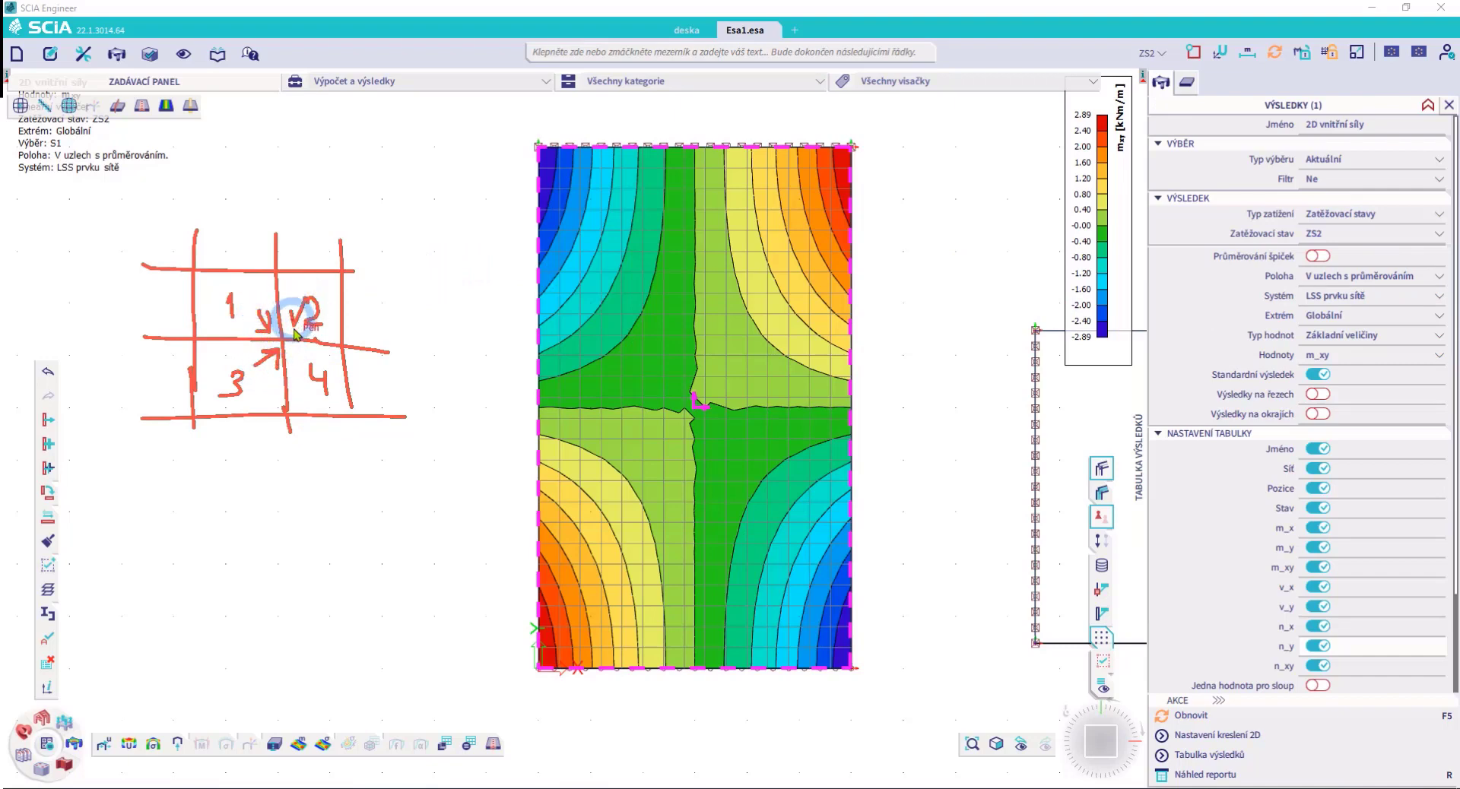
pyautogui.moveTo(325, 363); pyautogui.dragTo(326, 395)
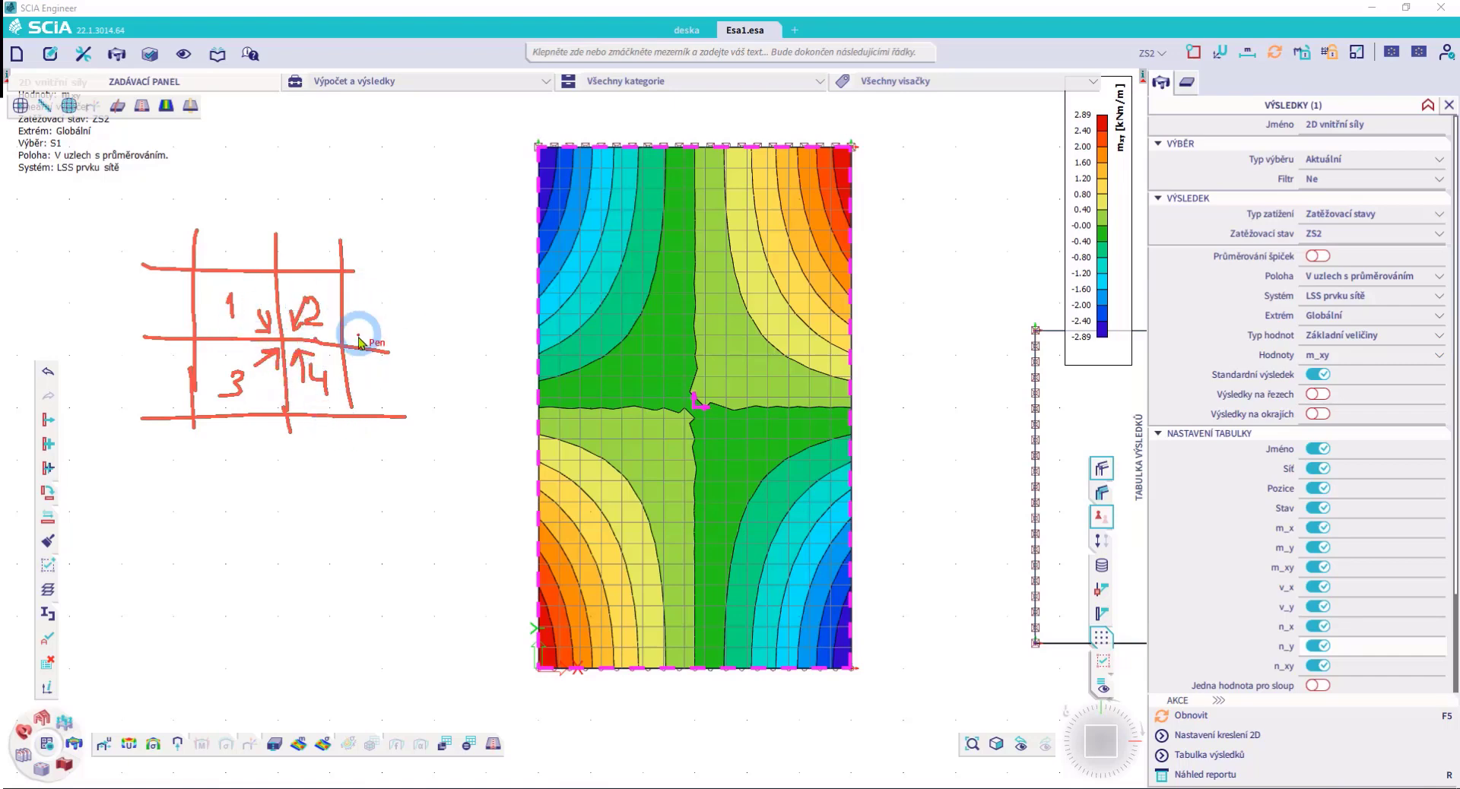
# Change the 2D results display to Čísla, refresh the m_xy plot and examine the values at the mesh nodes near the slab's centre
pyautogui.click(1217, 735)
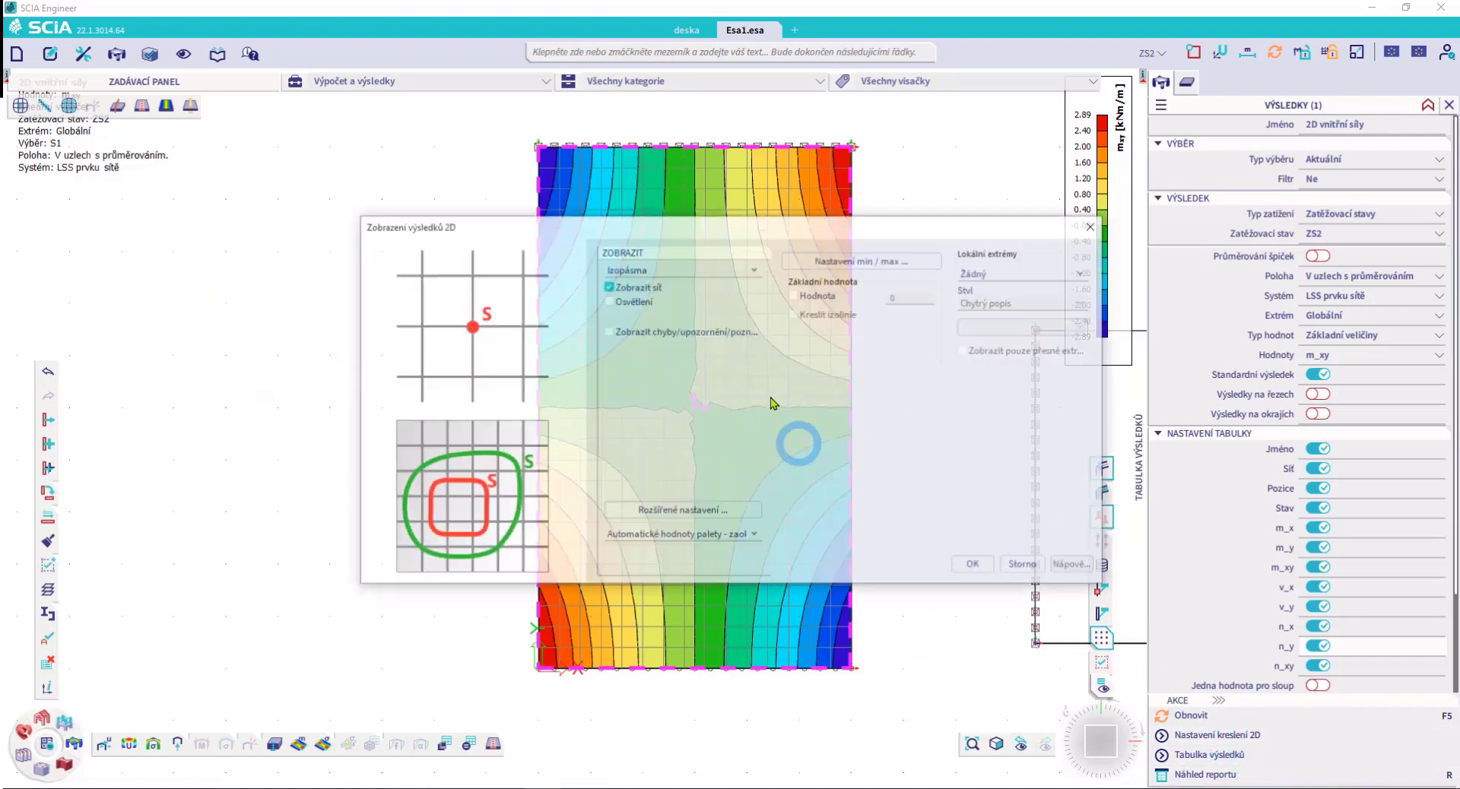
pyautogui.click(642, 271)
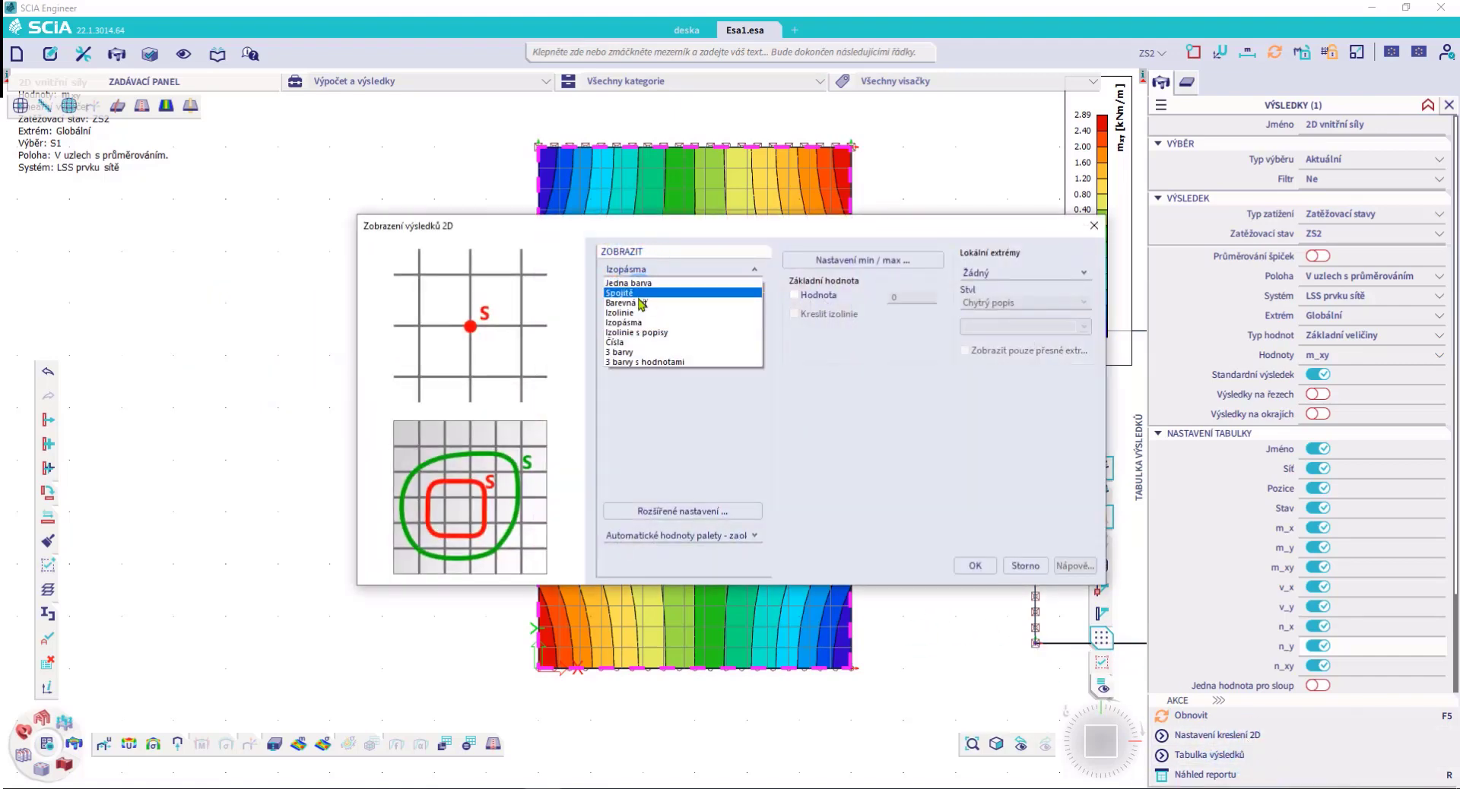
pyautogui.click(625, 343)
pyautogui.click(973, 564)
pyautogui.click(1186, 715)
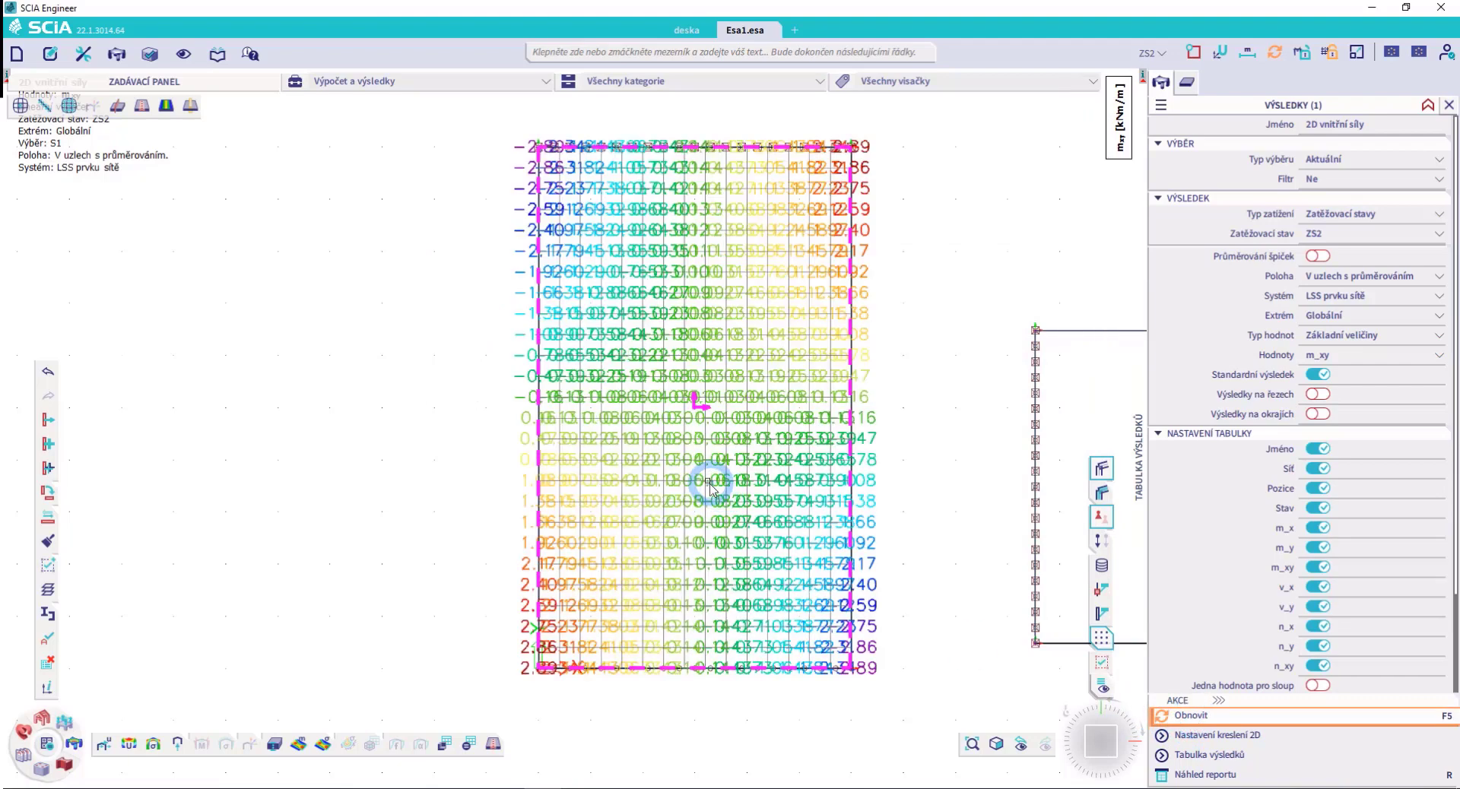
pyautogui.scroll(5, 710, 433)
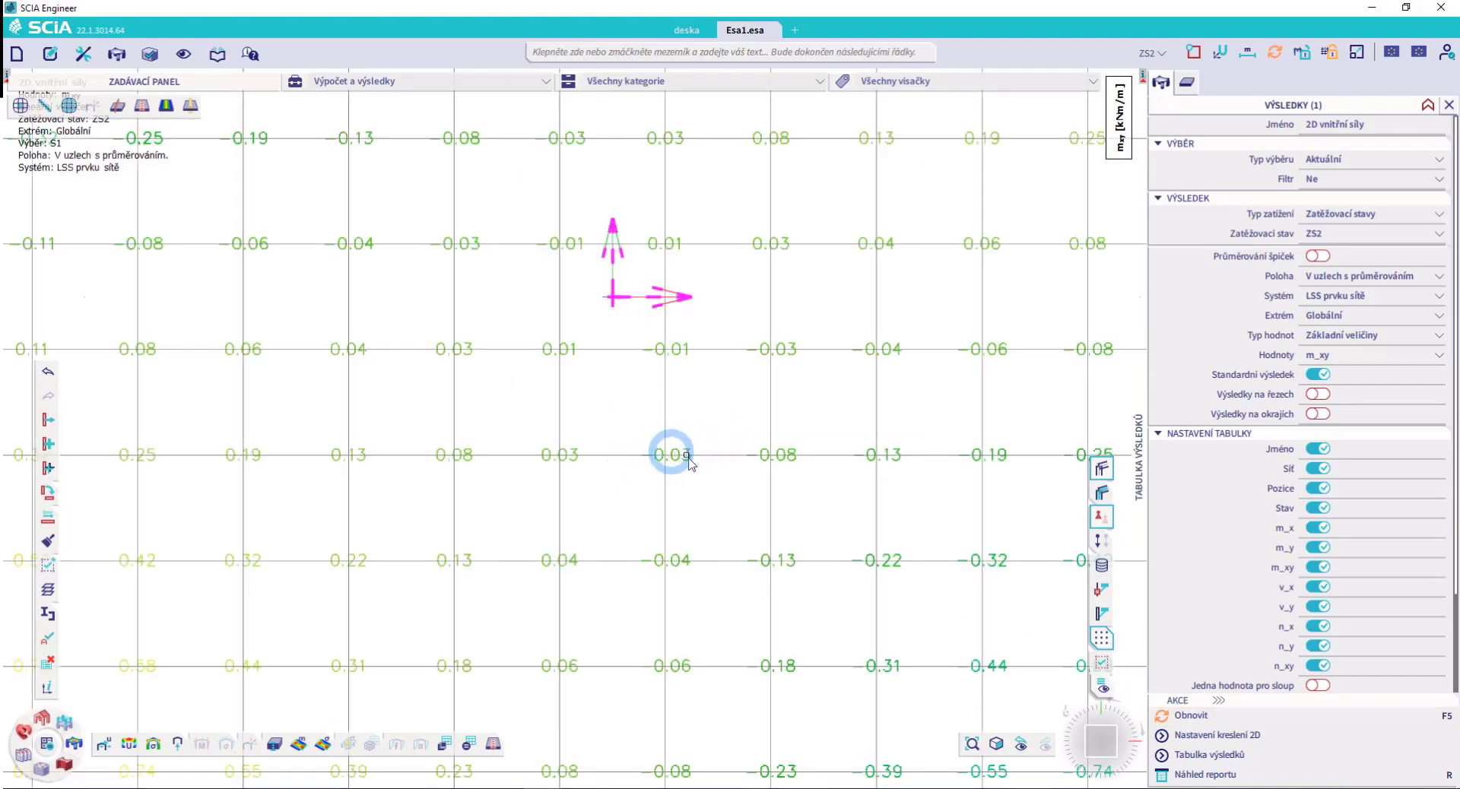
# Set the result location (Poloha) to V uzlech s průměrováním na makro and refresh the m_xy plot of the whole slab
pyautogui.click(1369, 276)
pyautogui.click(1375, 334)
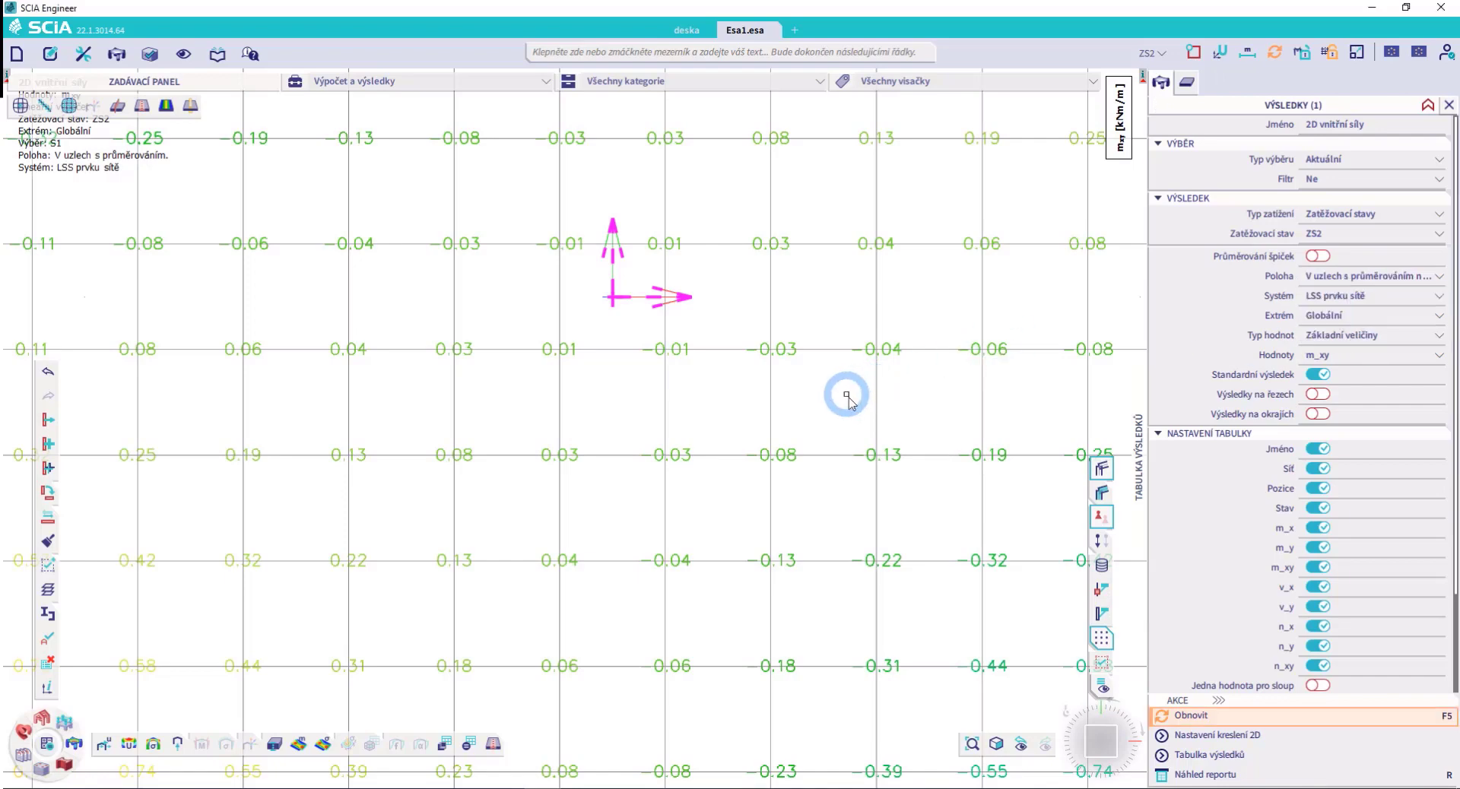
pyautogui.scroll(-5, 847, 391)
pyautogui.click(1208, 719)
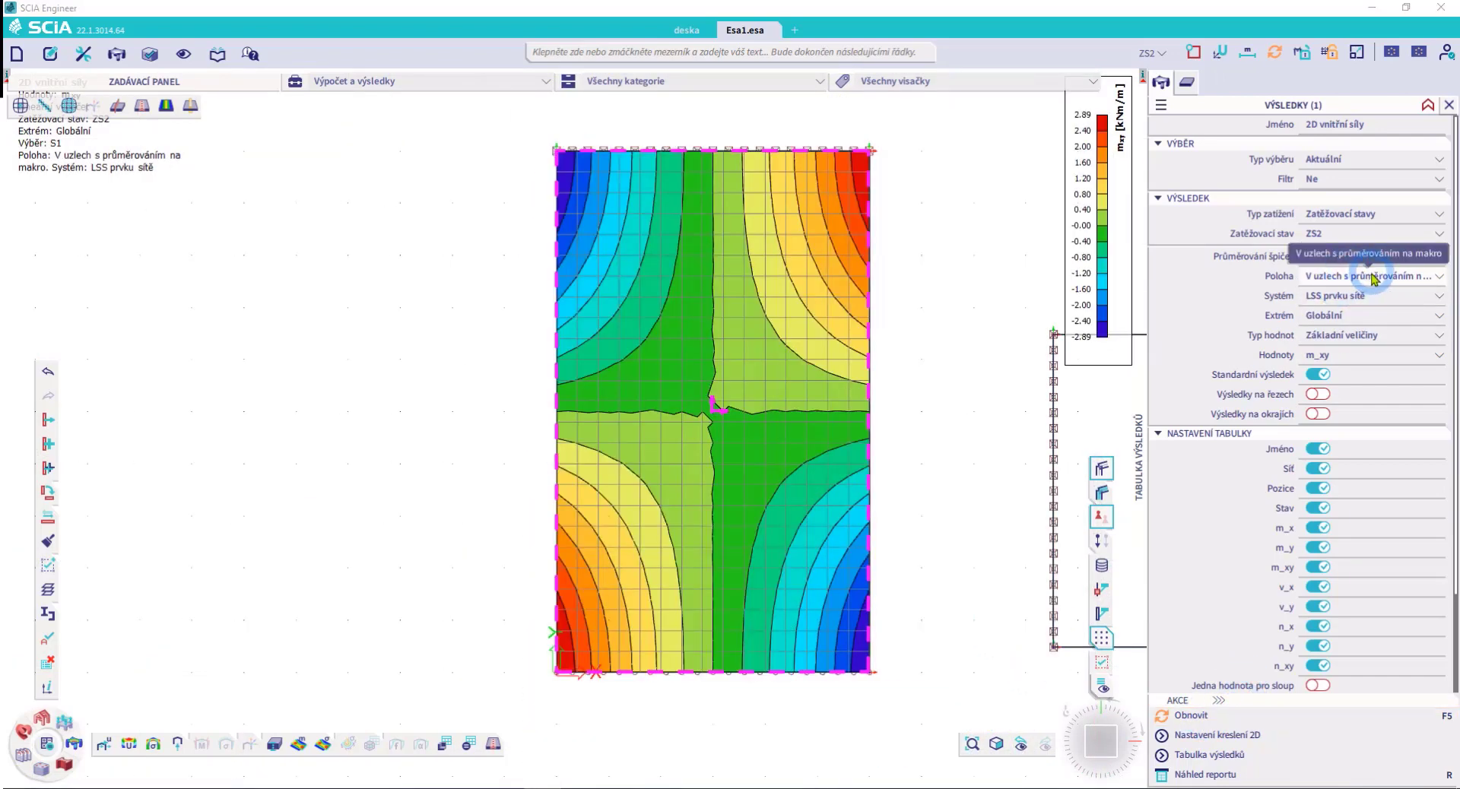
pyautogui.click(1369, 277)
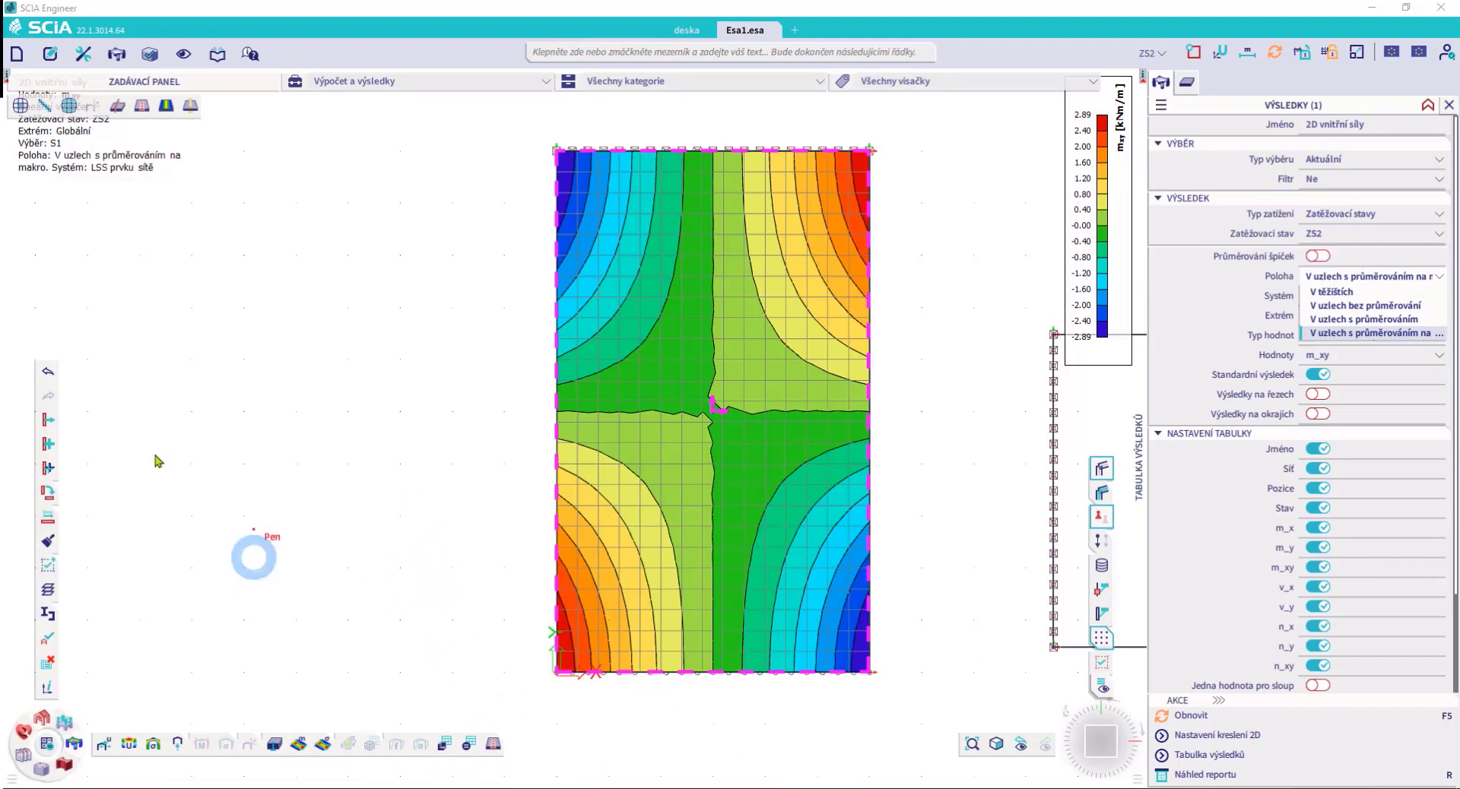
pyautogui.moveTo(152, 355)
pyautogui.mouseDown()
pyautogui.moveTo(153, 423)
pyautogui.moveTo(319, 469)
pyautogui.moveTo(206, 344)
pyautogui.moveTo(432, 358)
pyautogui.moveTo(431, 470)
pyautogui.moveTo(319, 472)
pyautogui.mouseUp()
pyautogui.moveTo(230, 393); pyautogui.dragTo(273, 424)
pyautogui.moveTo(365, 401)
pyautogui.mouseDown()
pyautogui.moveTo(385, 430)
pyautogui.moveTo(409, 432)
pyautogui.mouseUp()
pyautogui.rightClick(354, 436)
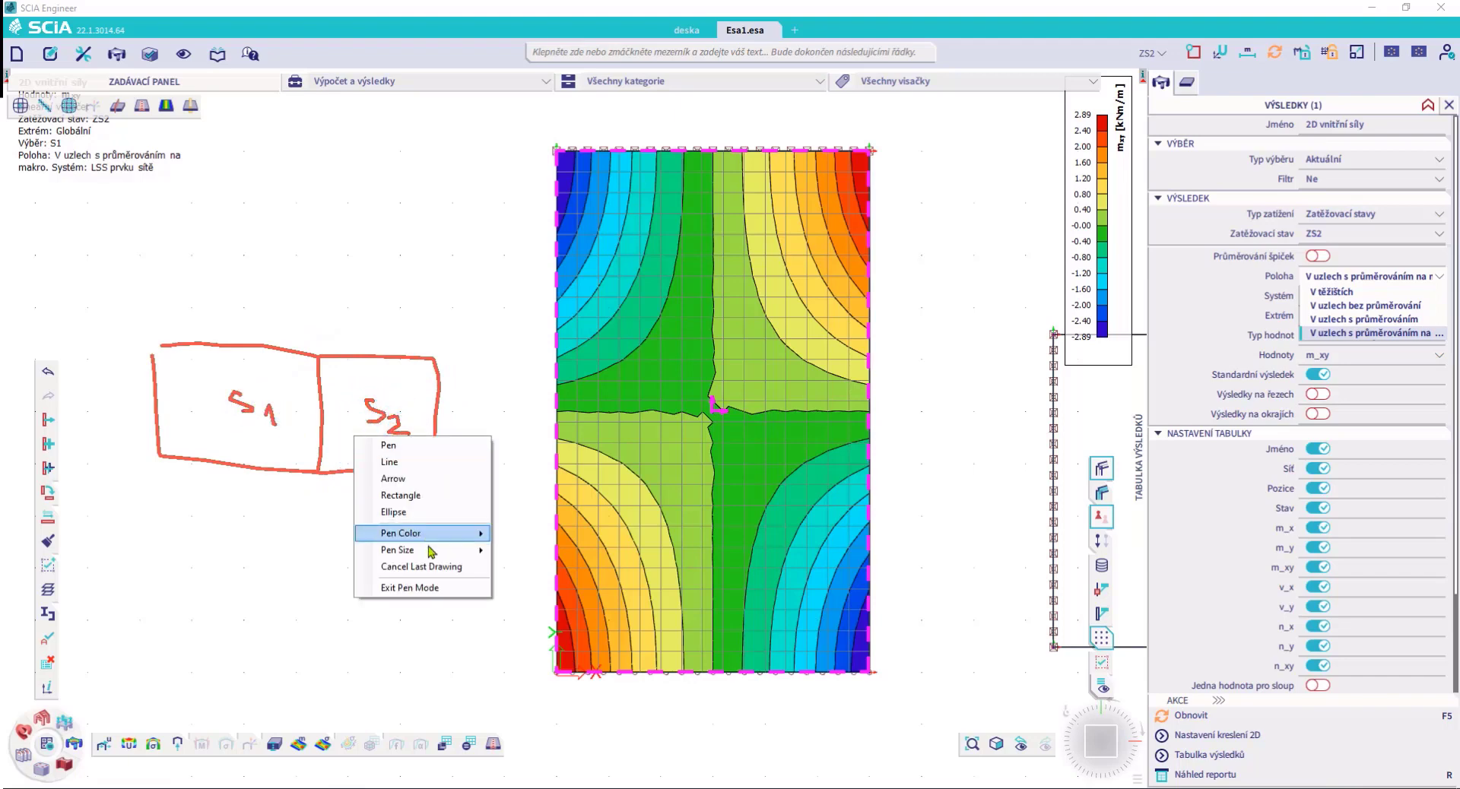
pyautogui.click(526, 535)
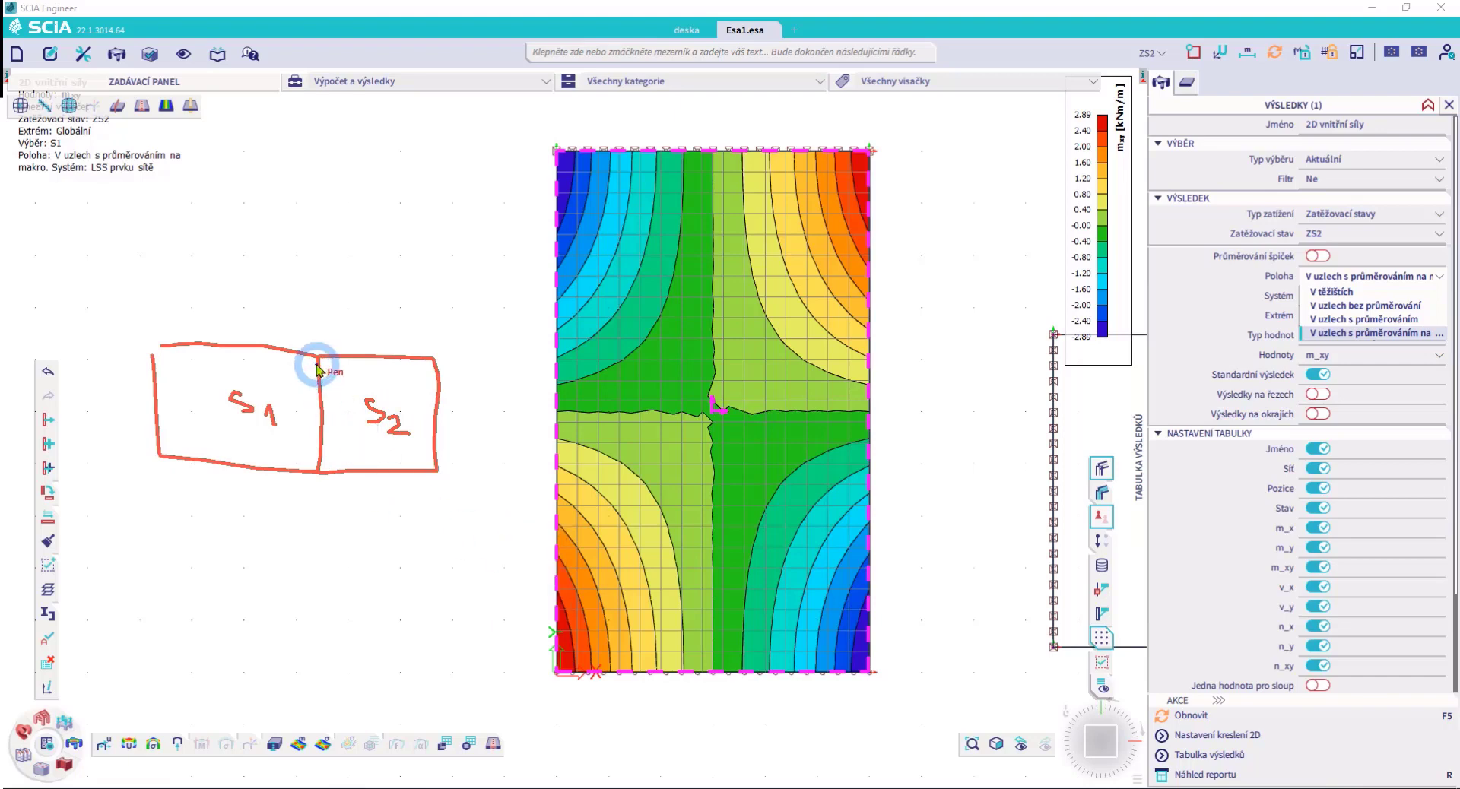
pyautogui.moveTo(313, 364); pyautogui.dragTo(314, 453)
pyautogui.moveTo(327, 478); pyautogui.dragTo(315, 347)
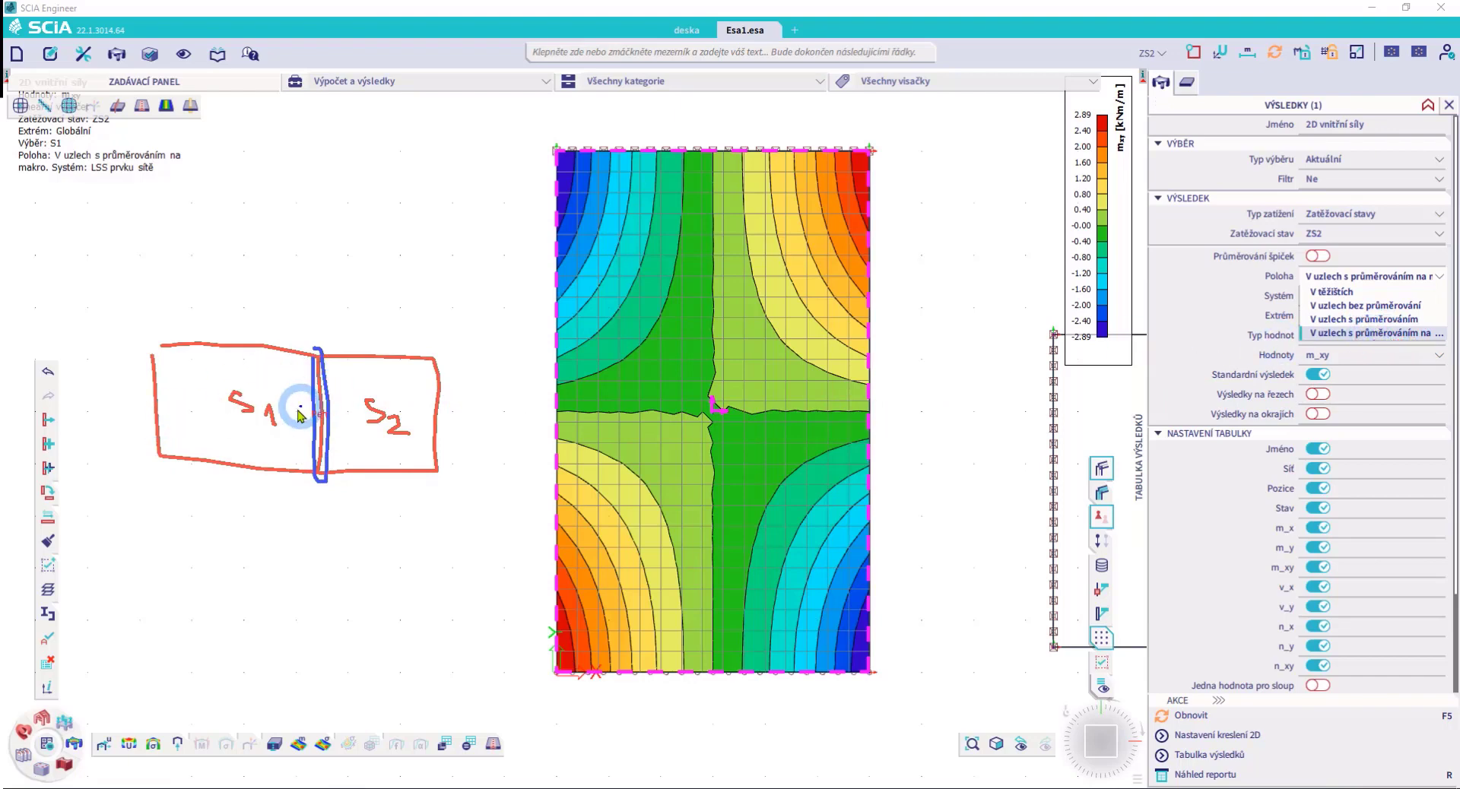
pyautogui.moveTo(321, 416)
pyautogui.mouseDown()
pyautogui.moveTo(287, 409)
pyautogui.moveTo(298, 397)
pyautogui.moveTo(295, 416)
pyautogui.moveTo(352, 412)
pyautogui.moveTo(346, 423)
pyautogui.mouseUp()
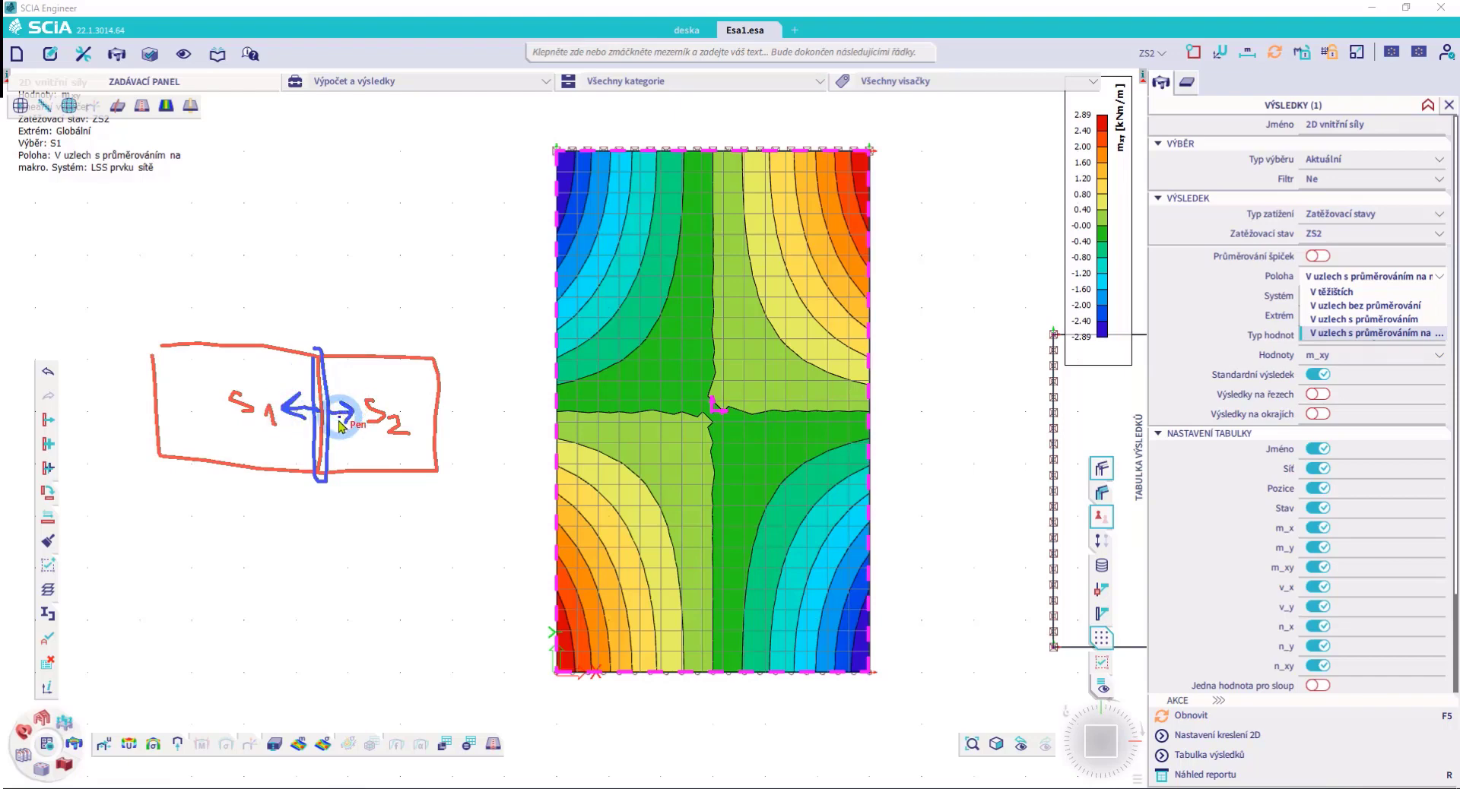
pyautogui.press('Escape')
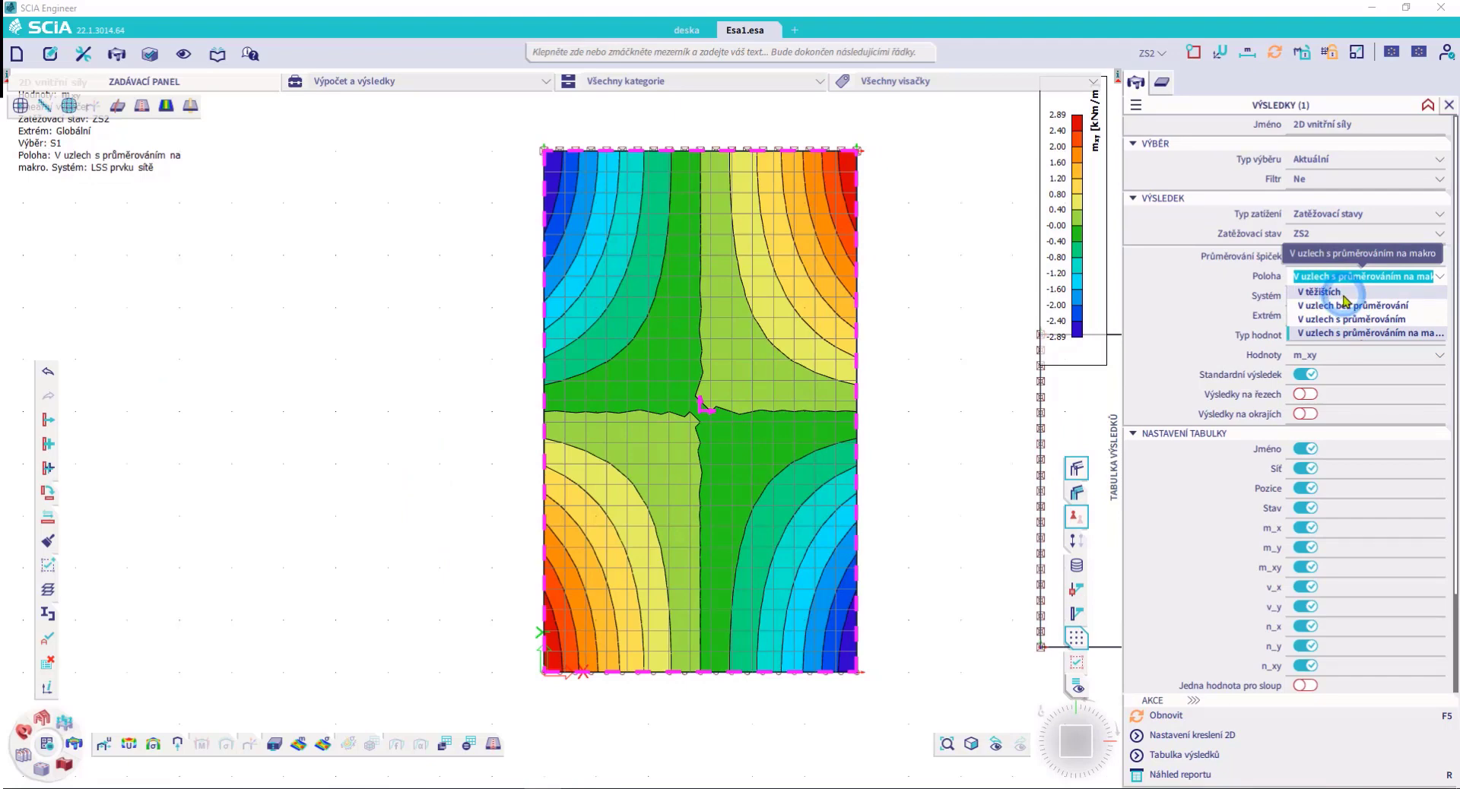
# Set the result location to V těžištích, change its 2D results display to Barvy and refresh the m_xy plot
pyautogui.click(1323, 292)
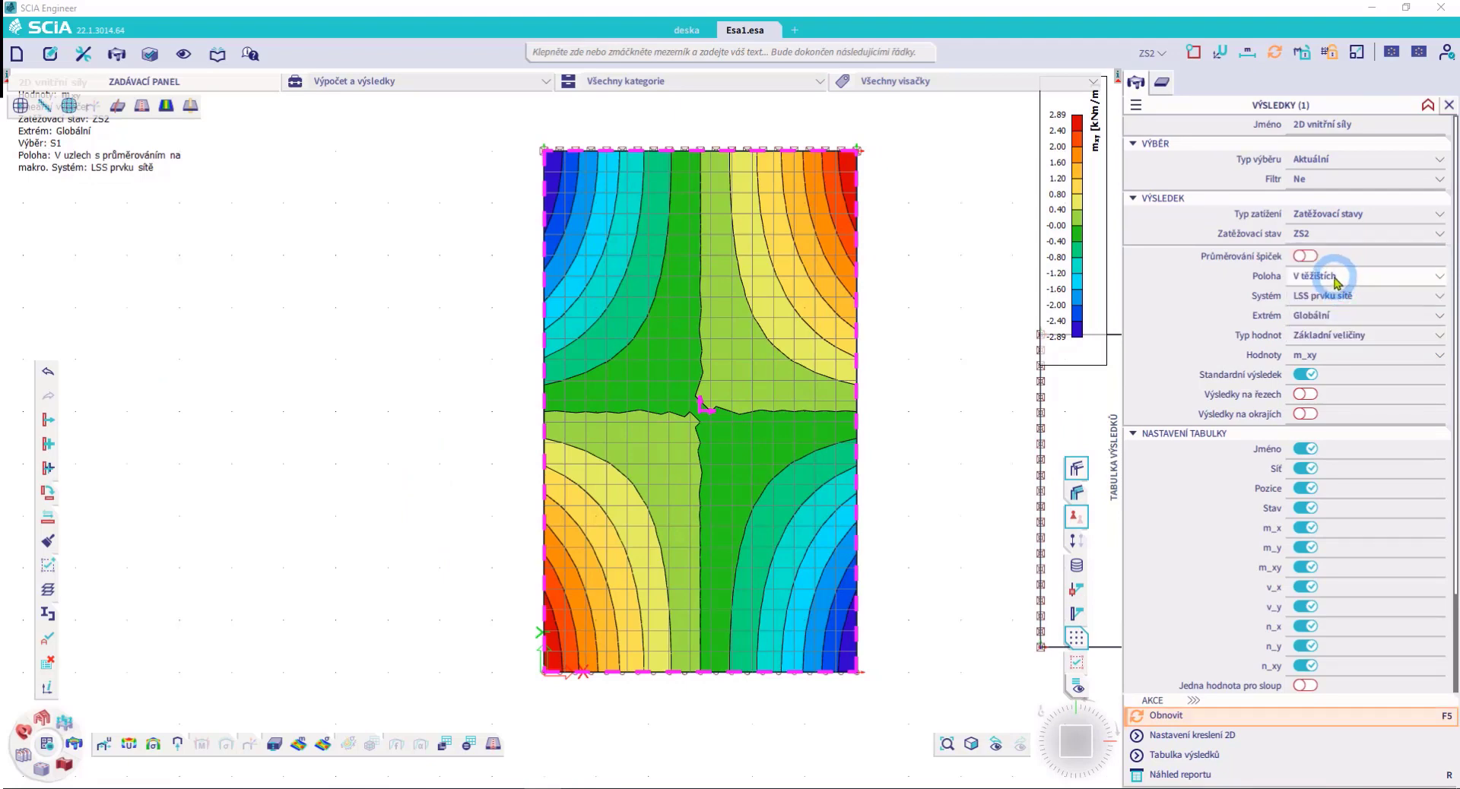
pyautogui.click(1217, 713)
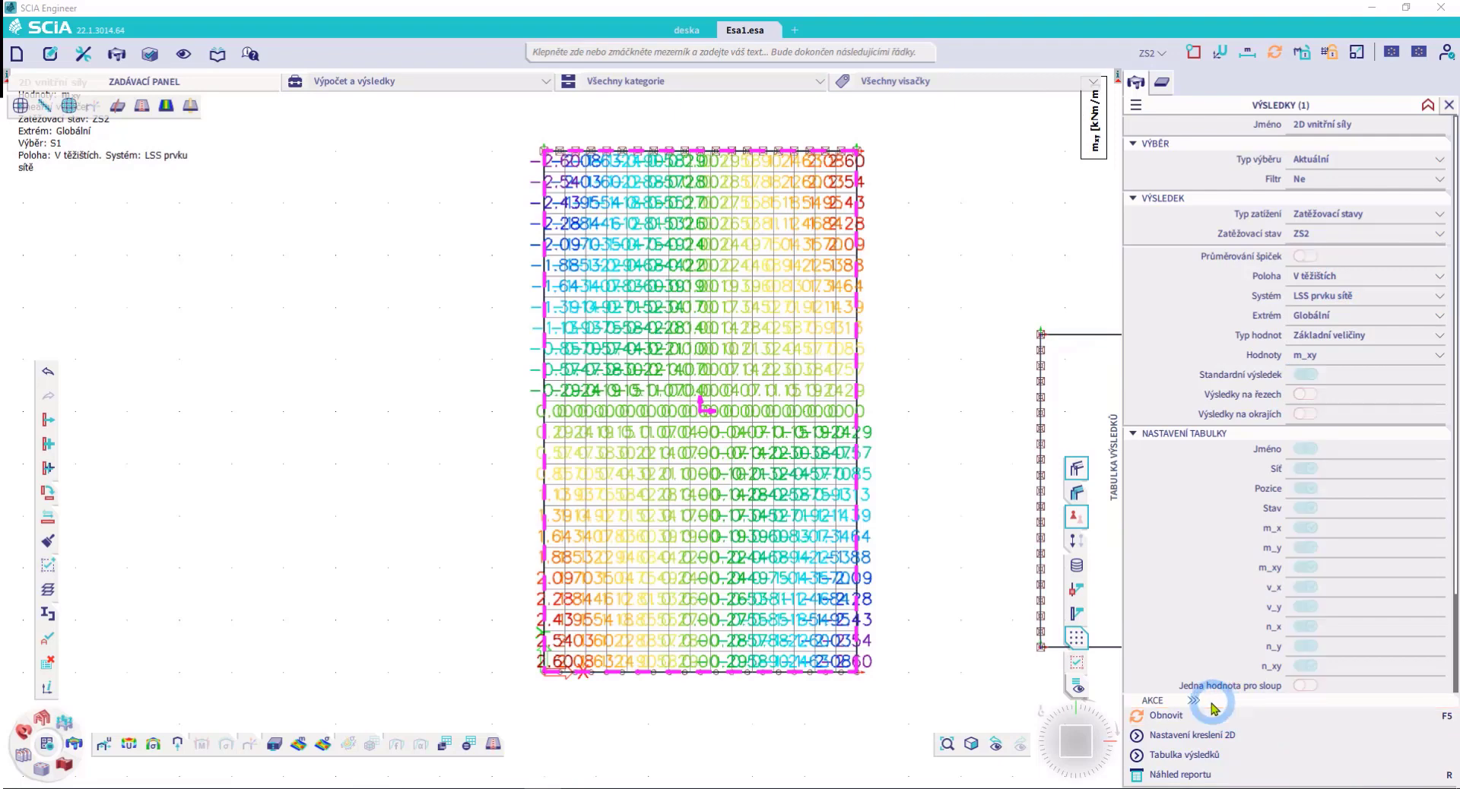
pyautogui.click(1192, 735)
pyautogui.click(712, 268)
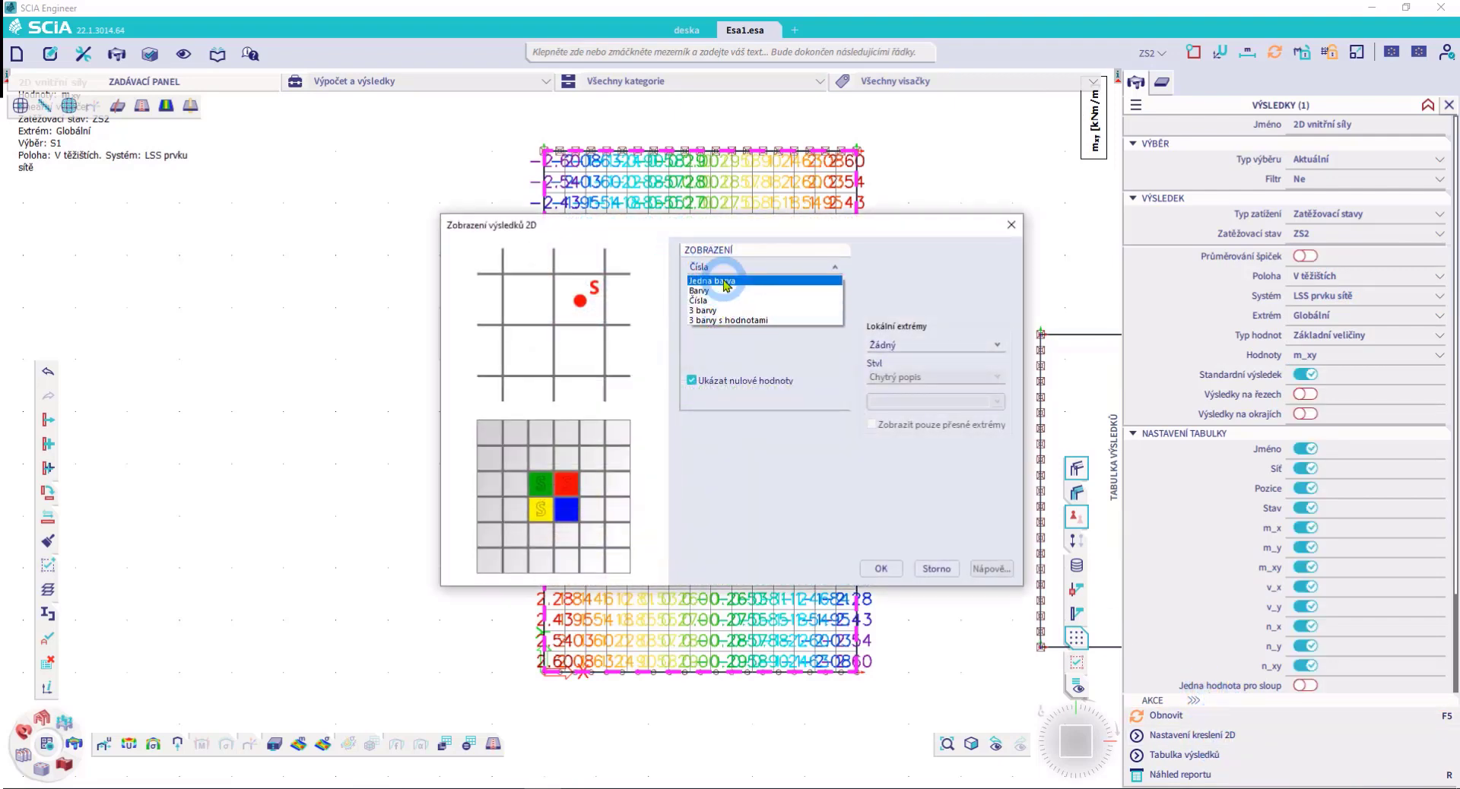
pyautogui.click(714, 291)
pyautogui.click(880, 569)
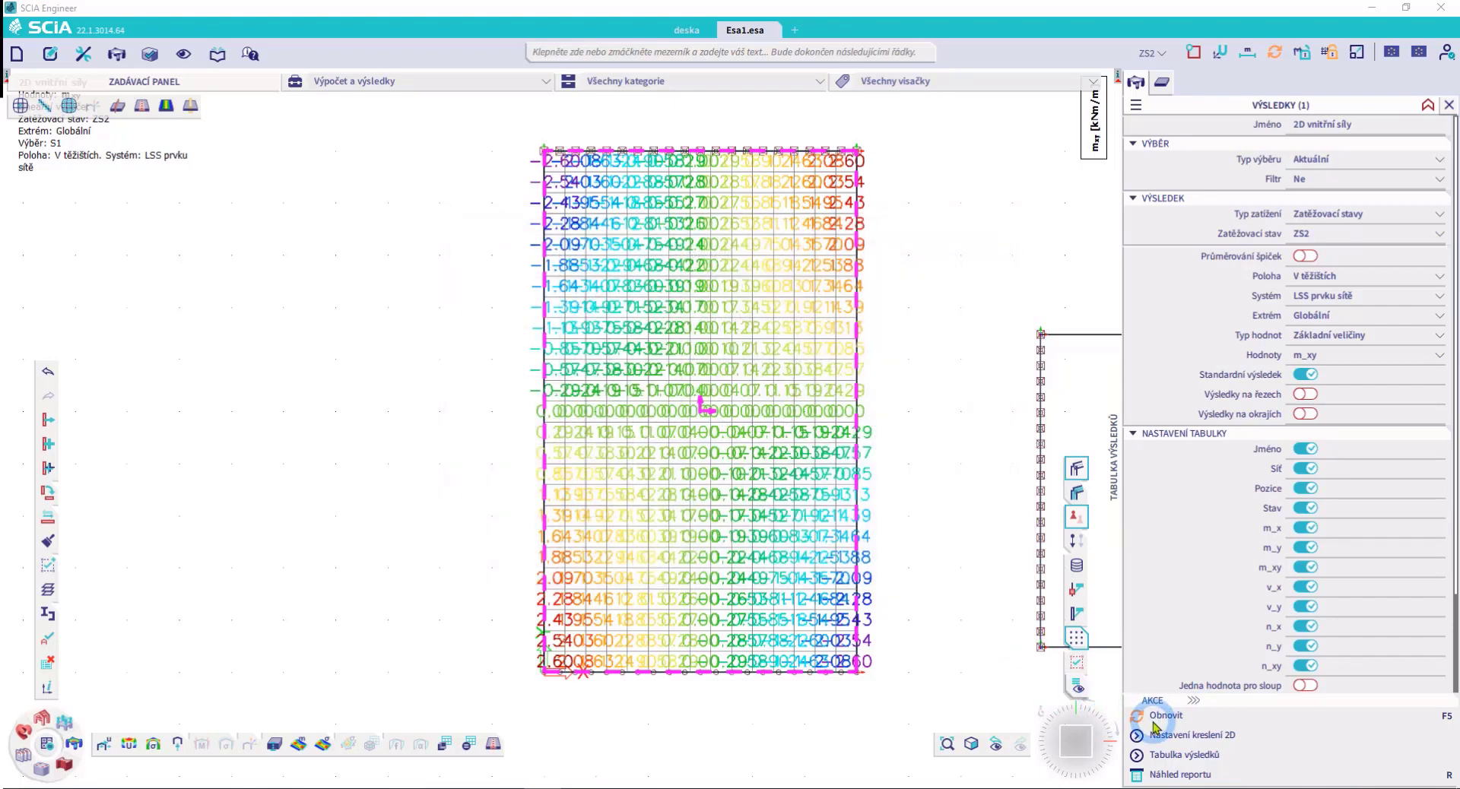
pyautogui.click(1155, 722)
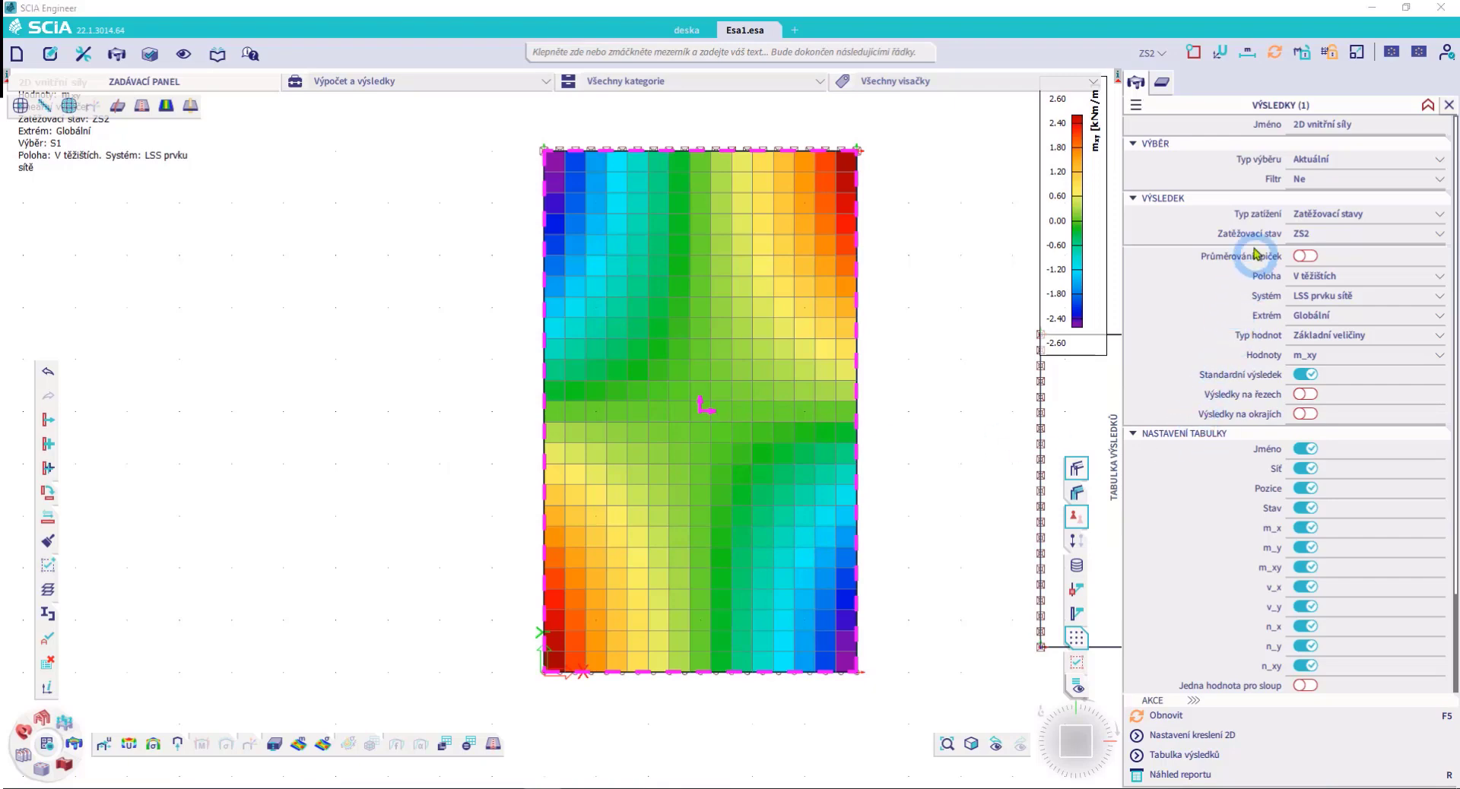
# Switch the result location (Poloha) back to V uzlech s průměrováním and refresh the m_xy plot
pyautogui.click(1356, 280)
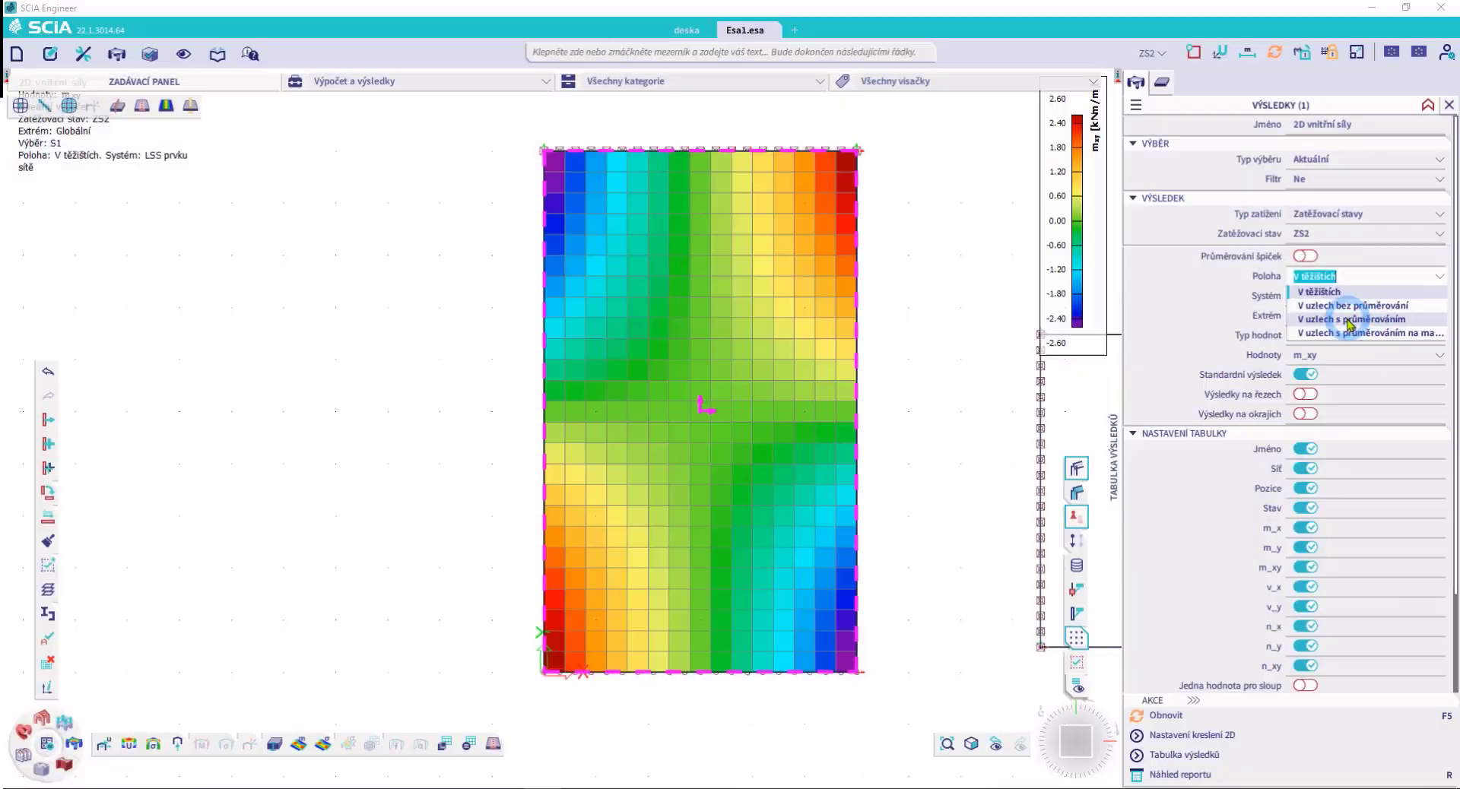
pyautogui.click(1350, 320)
pyautogui.click(836, 456)
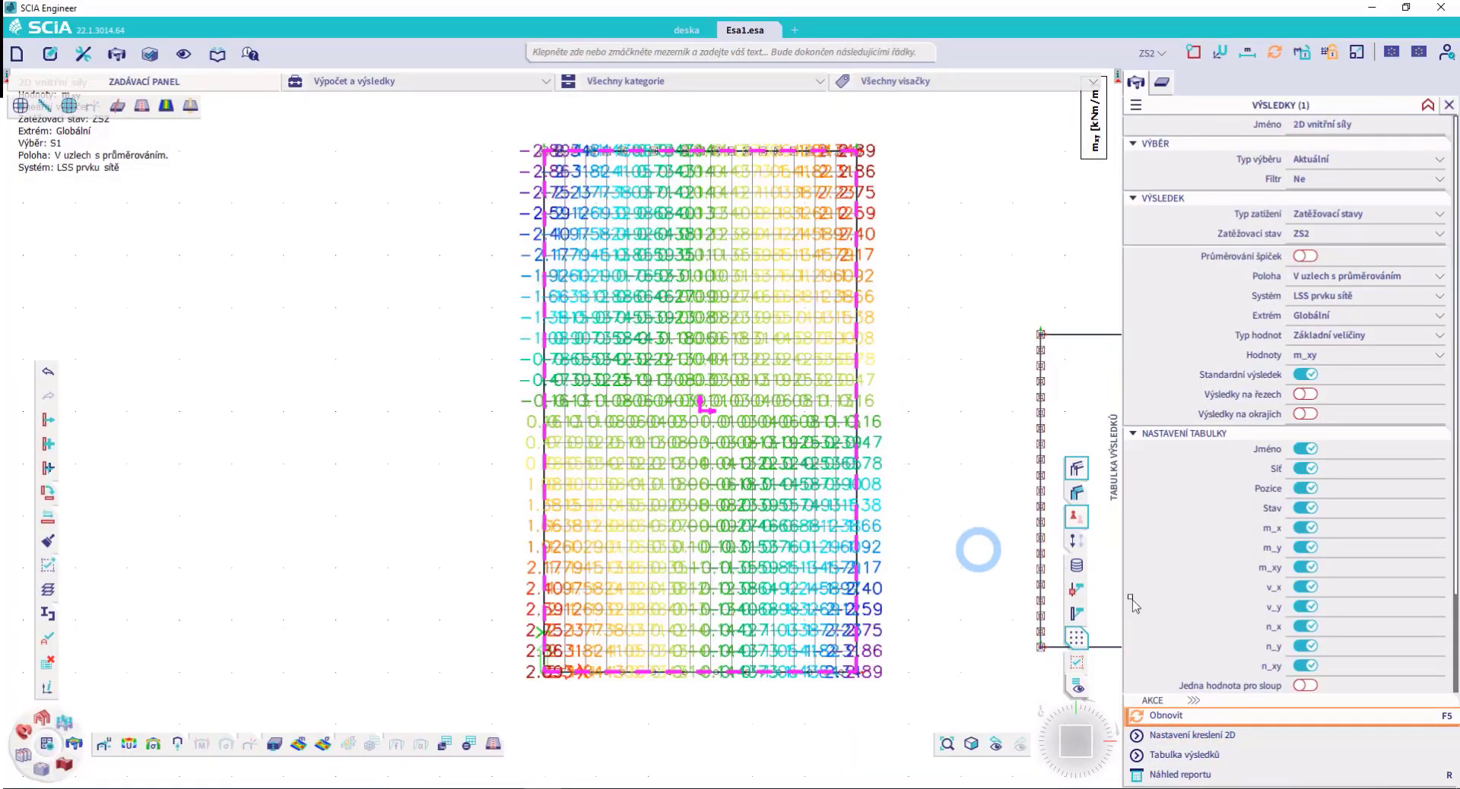
# Change the 2D results display for the averaged nodal values to Izopásma and refresh the m_xy plot
pyautogui.click(1249, 735)
pyautogui.click(669, 262)
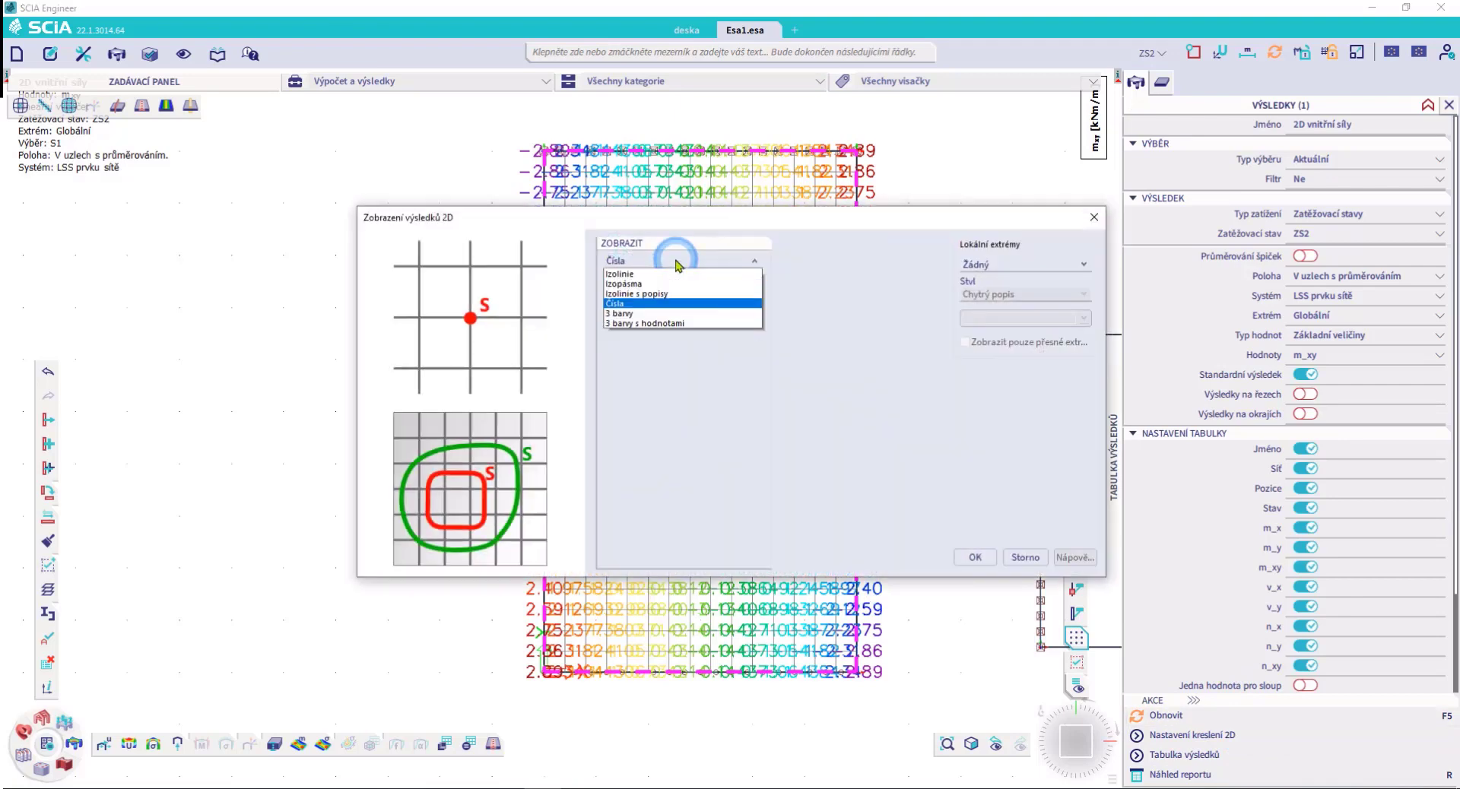
pyautogui.click(631, 285)
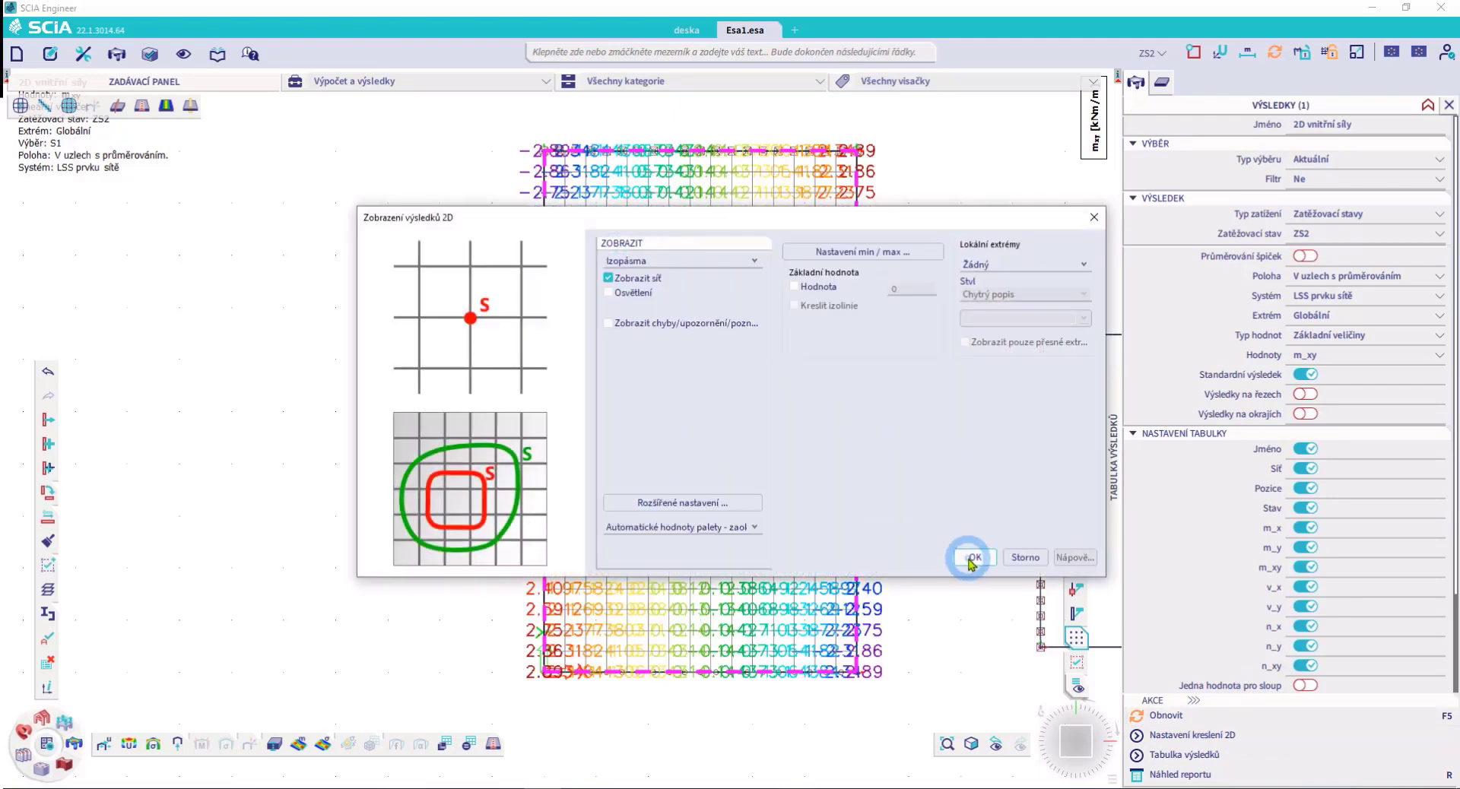
pyautogui.click(975, 558)
pyautogui.click(1141, 716)
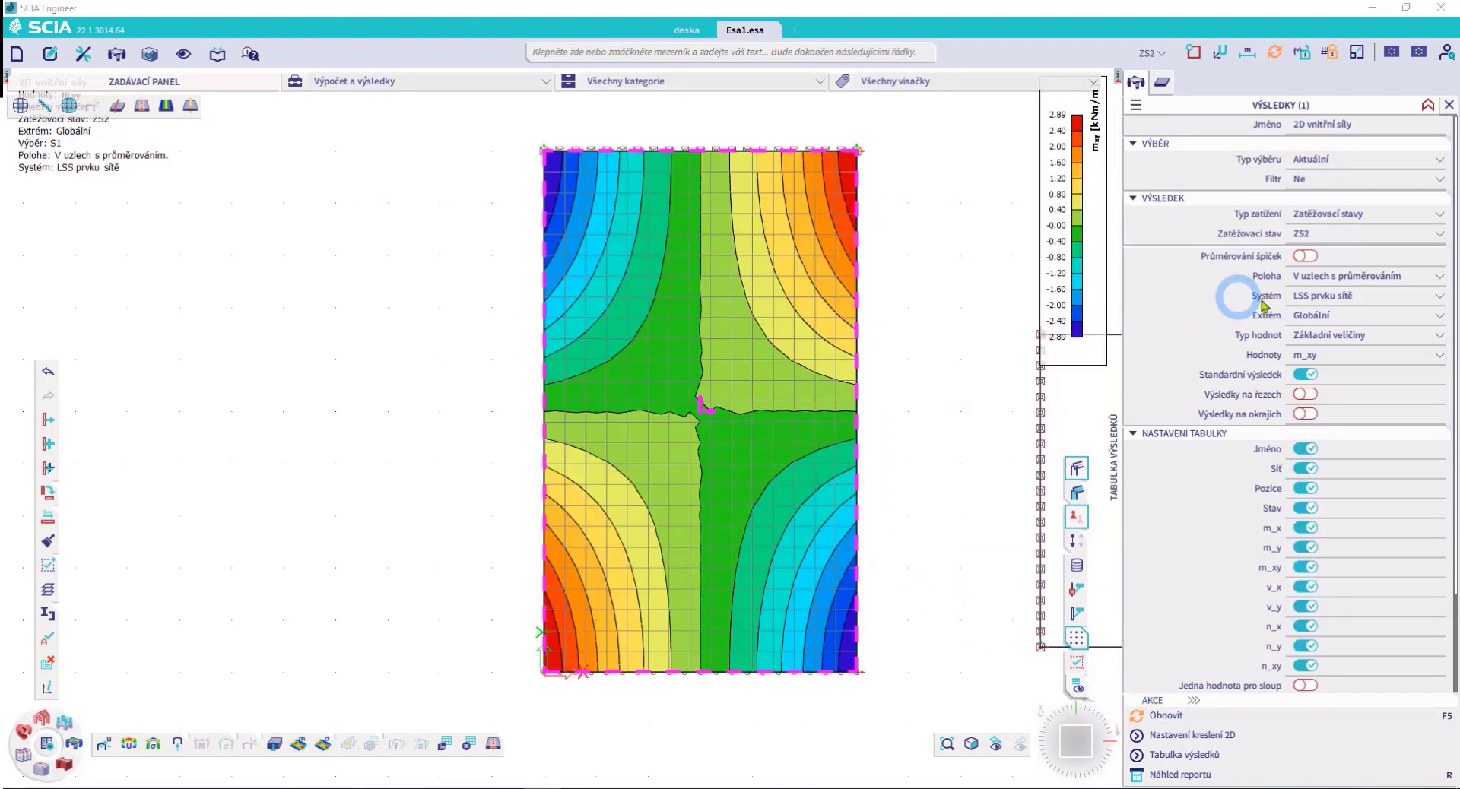
# Check the average 2D finite element size in the mesh settings of the FEM calculation and close them without calculating
pyautogui.click(1346, 276)
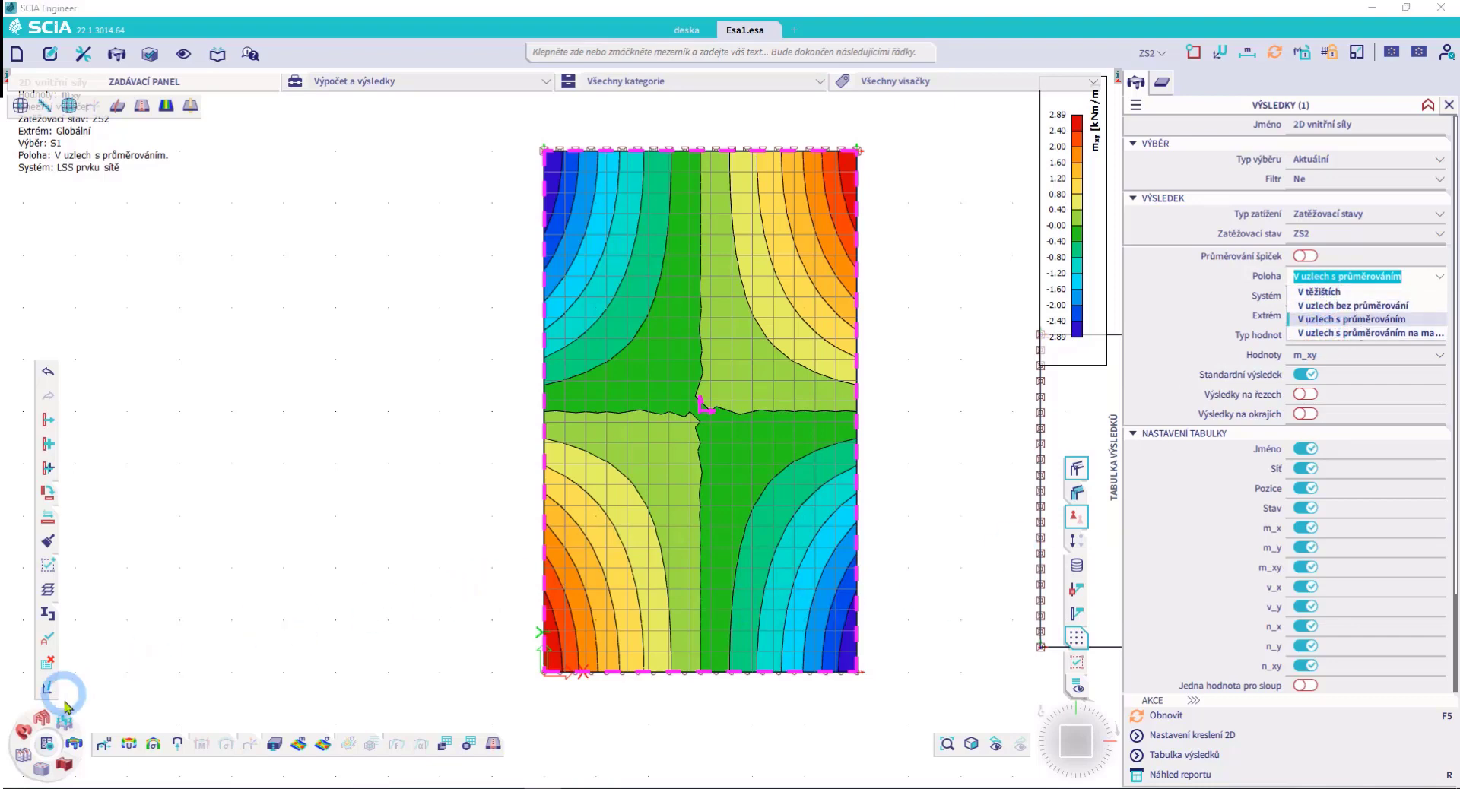
pyautogui.click(47, 743)
pyautogui.click(880, 283)
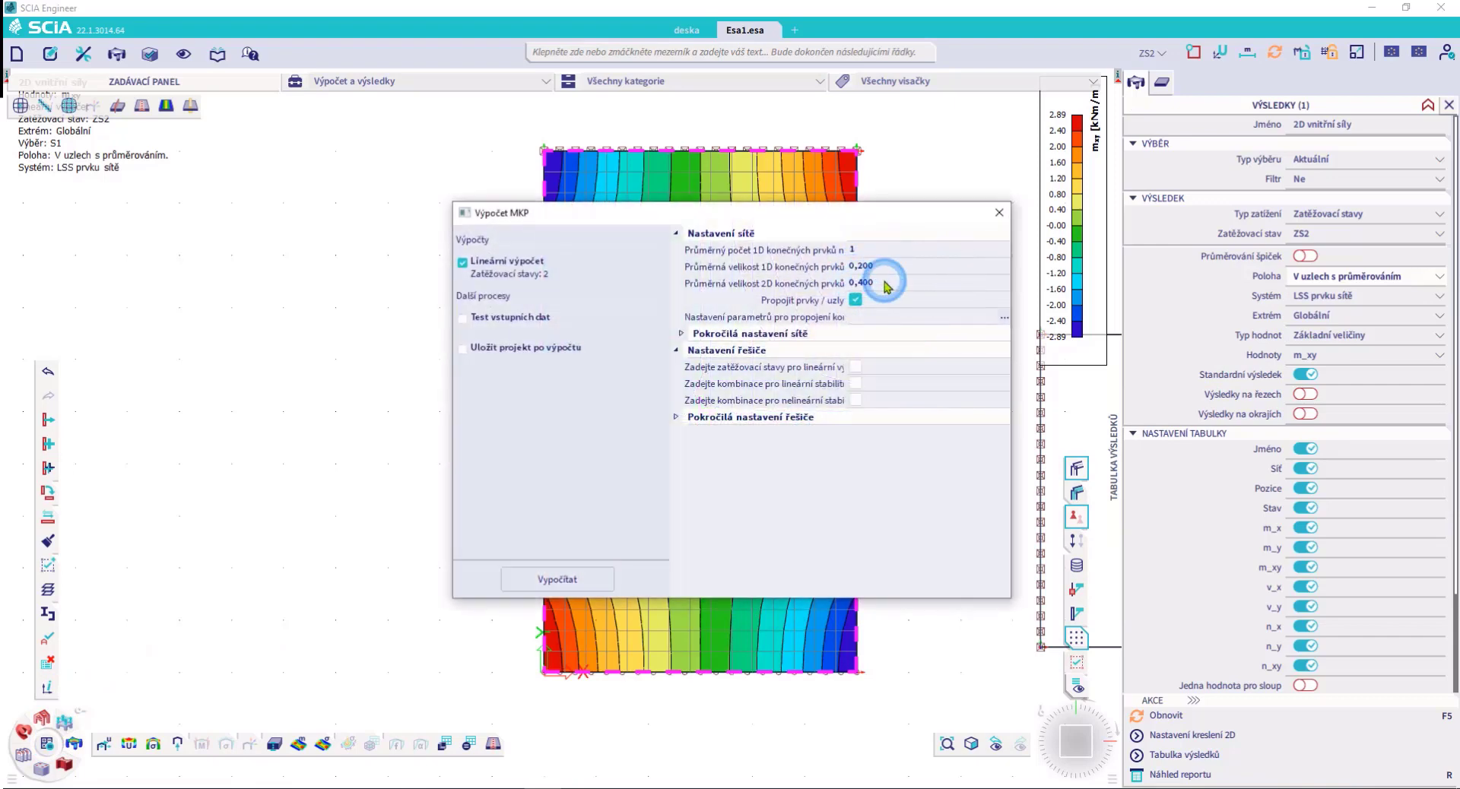
pyautogui.click(987, 277)
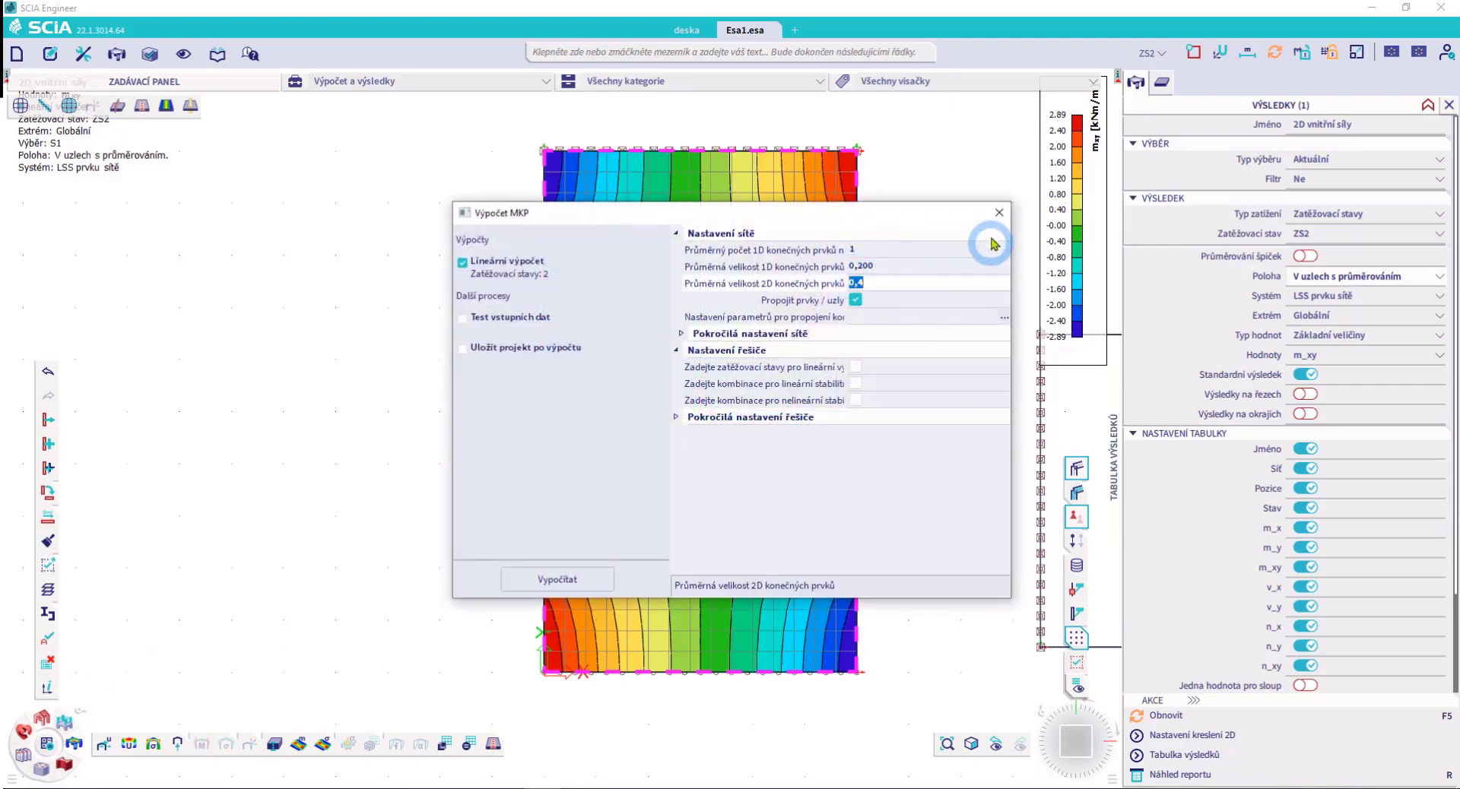
pyautogui.click(998, 215)
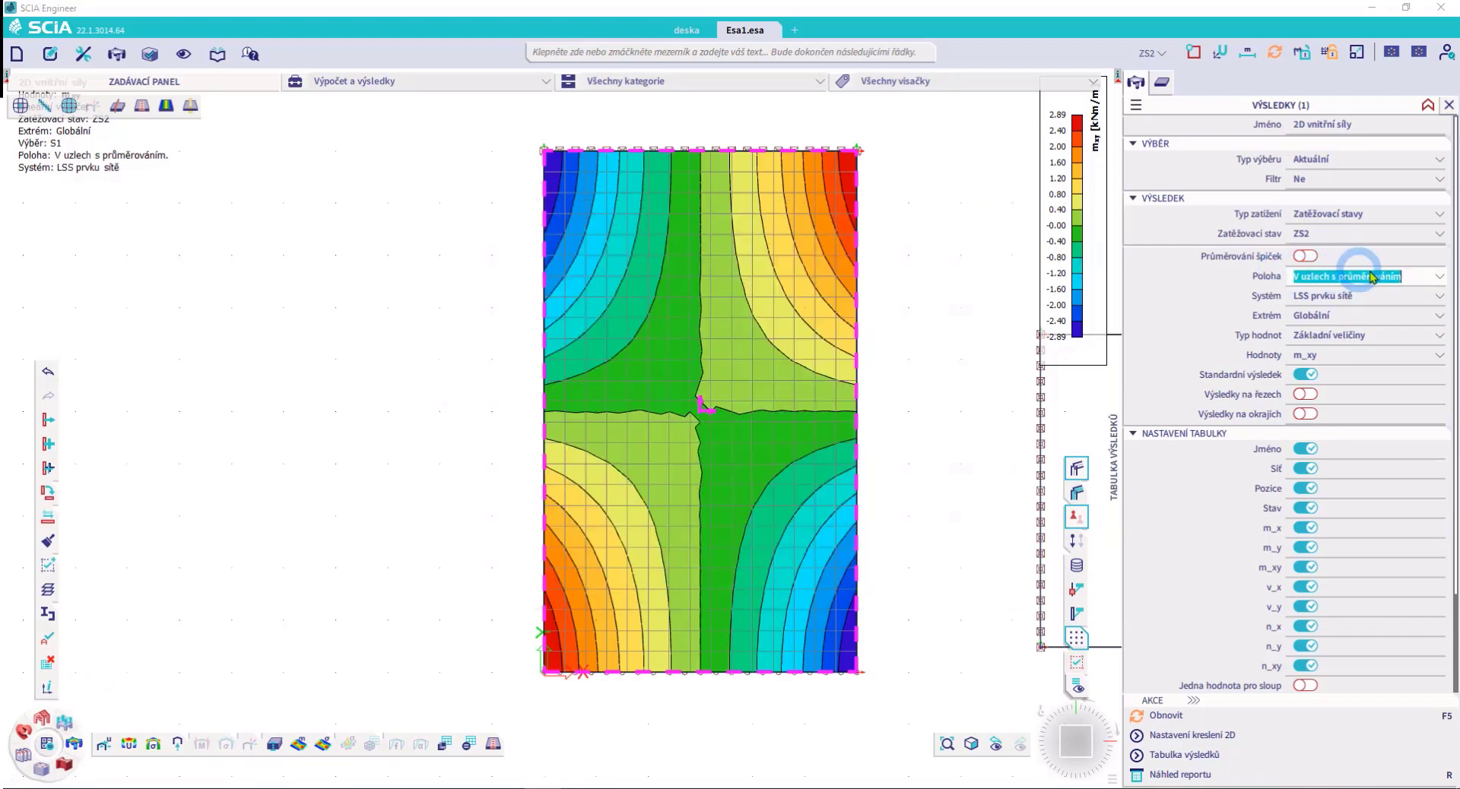
pyautogui.click(1412, 282)
pyautogui.click(1442, 281)
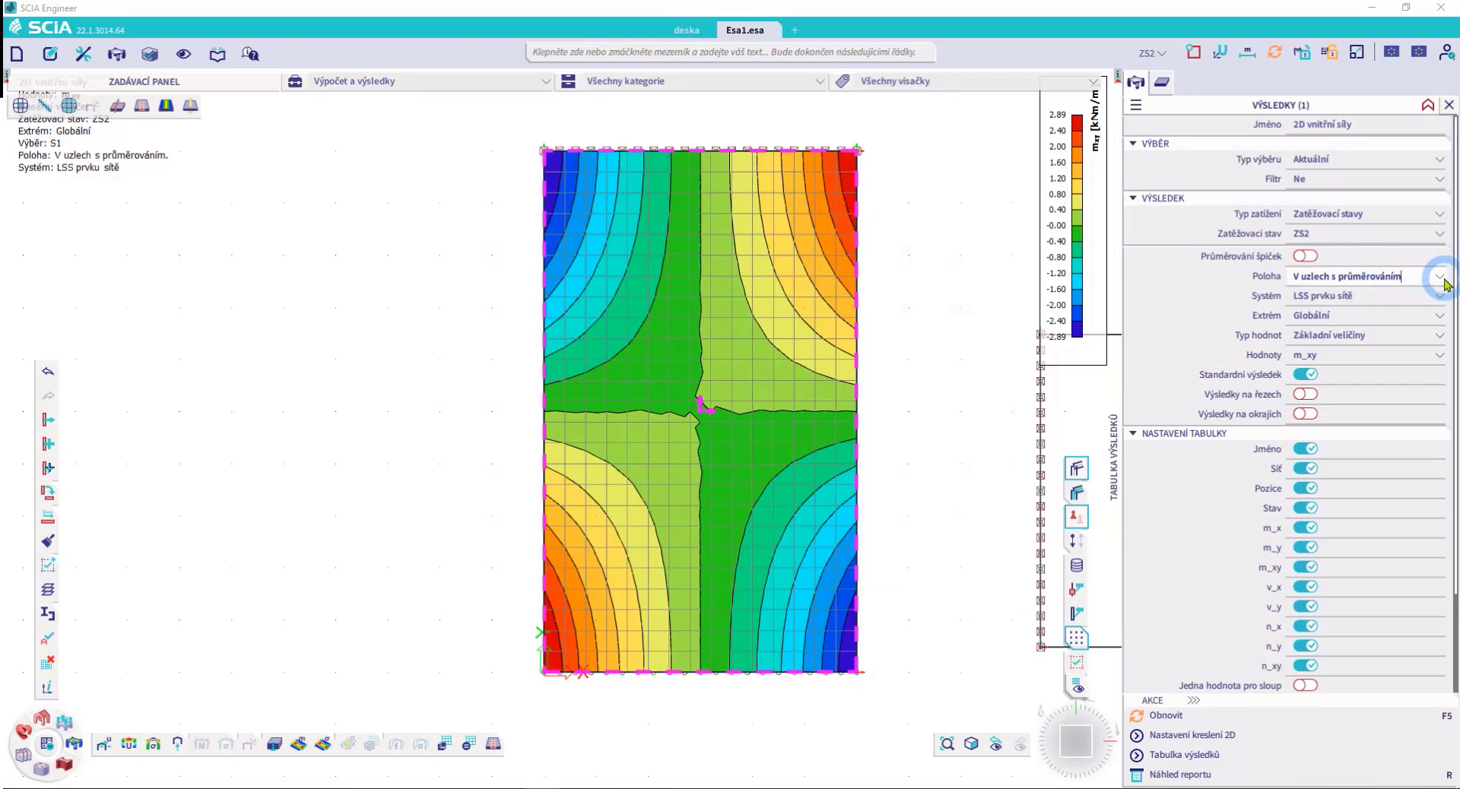
pyautogui.click(1175, 315)
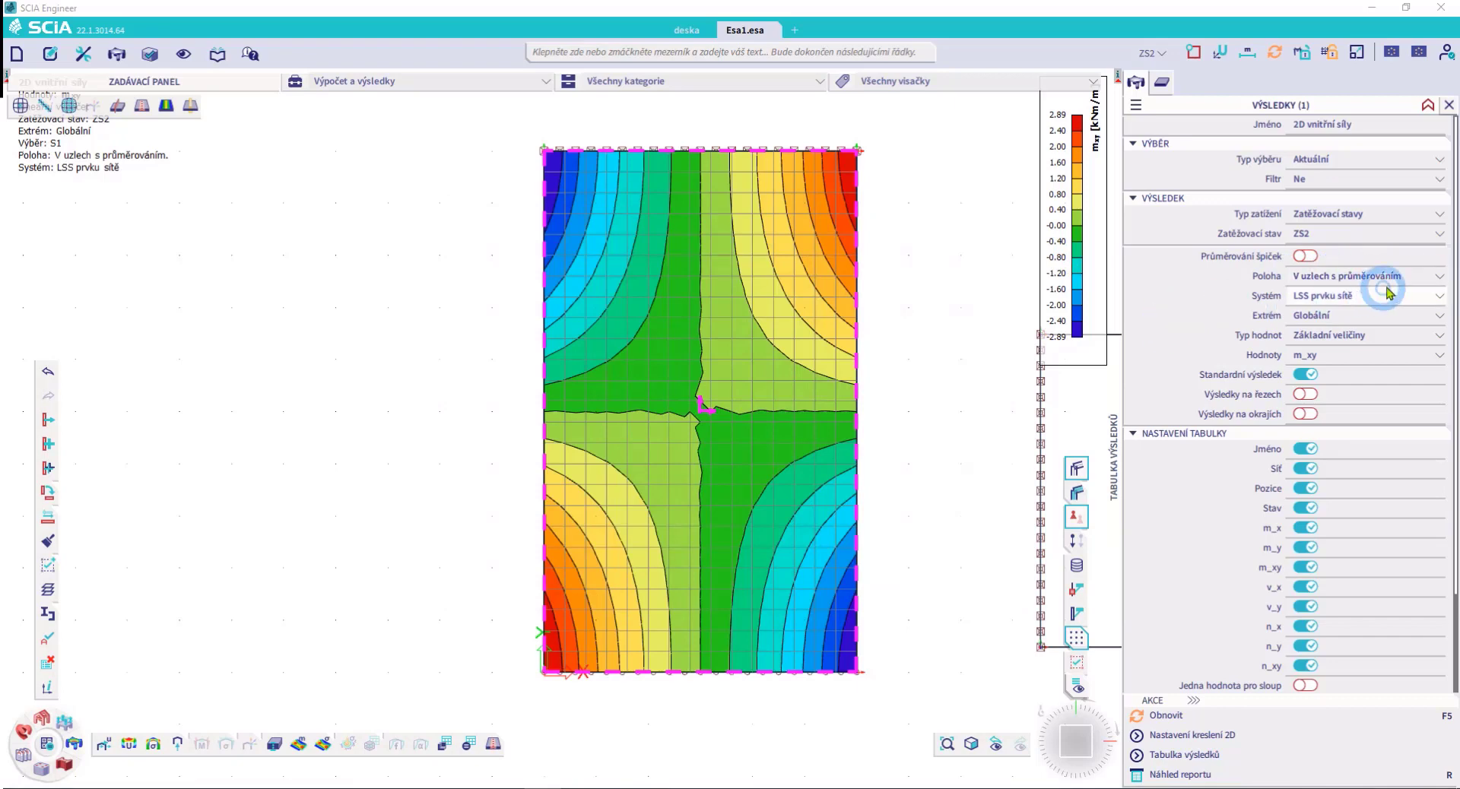
# Set the result location (Poloha) to V těžištích and the displayed value to m_y, and refresh the slab's plot
pyautogui.click(1442, 280)
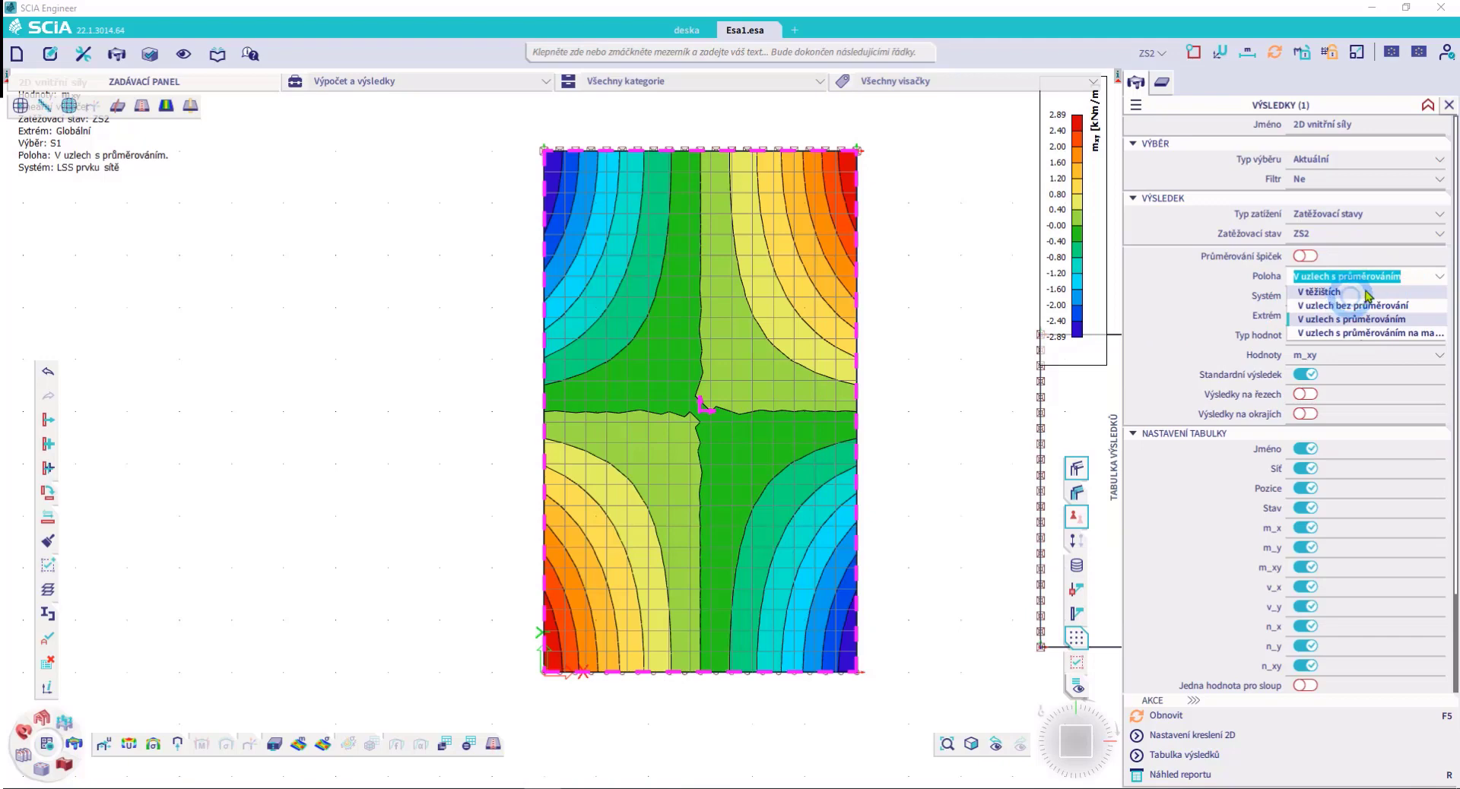
pyautogui.click(1329, 318)
pyautogui.click(1330, 355)
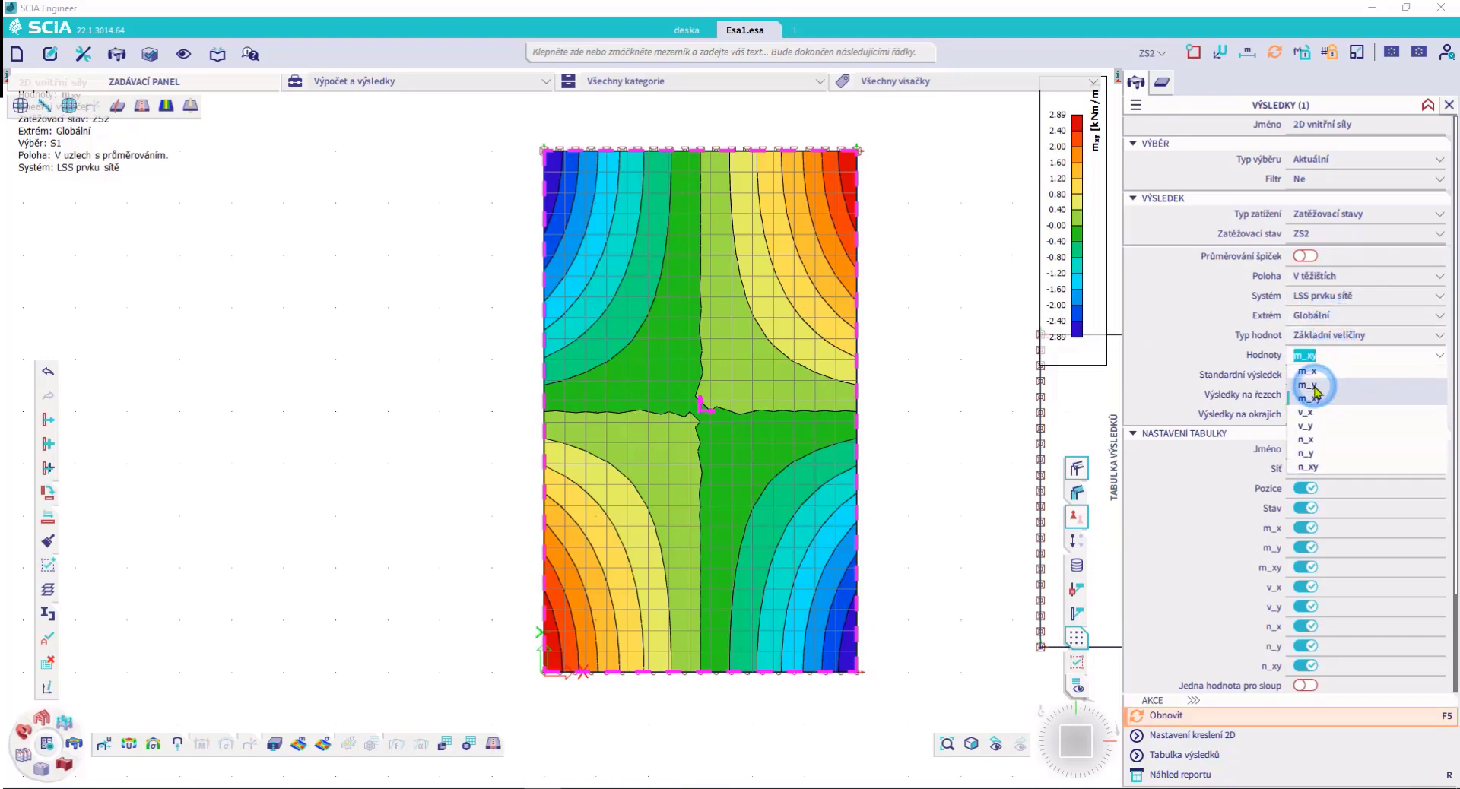
pyautogui.click(1193, 716)
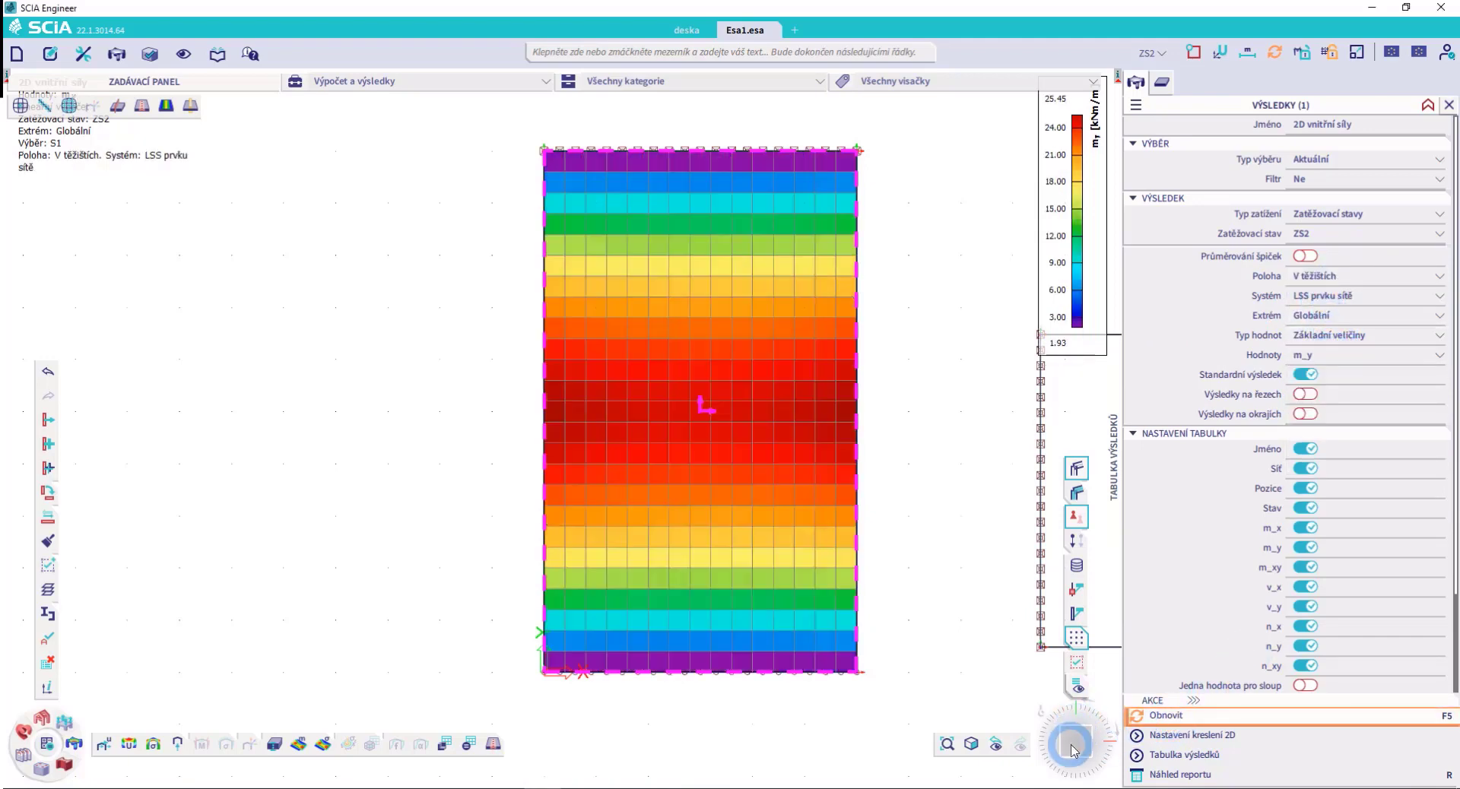
# Change the result location to V uzlech bez průměrování and refresh the m_y plot
pyautogui.click(1034, 745)
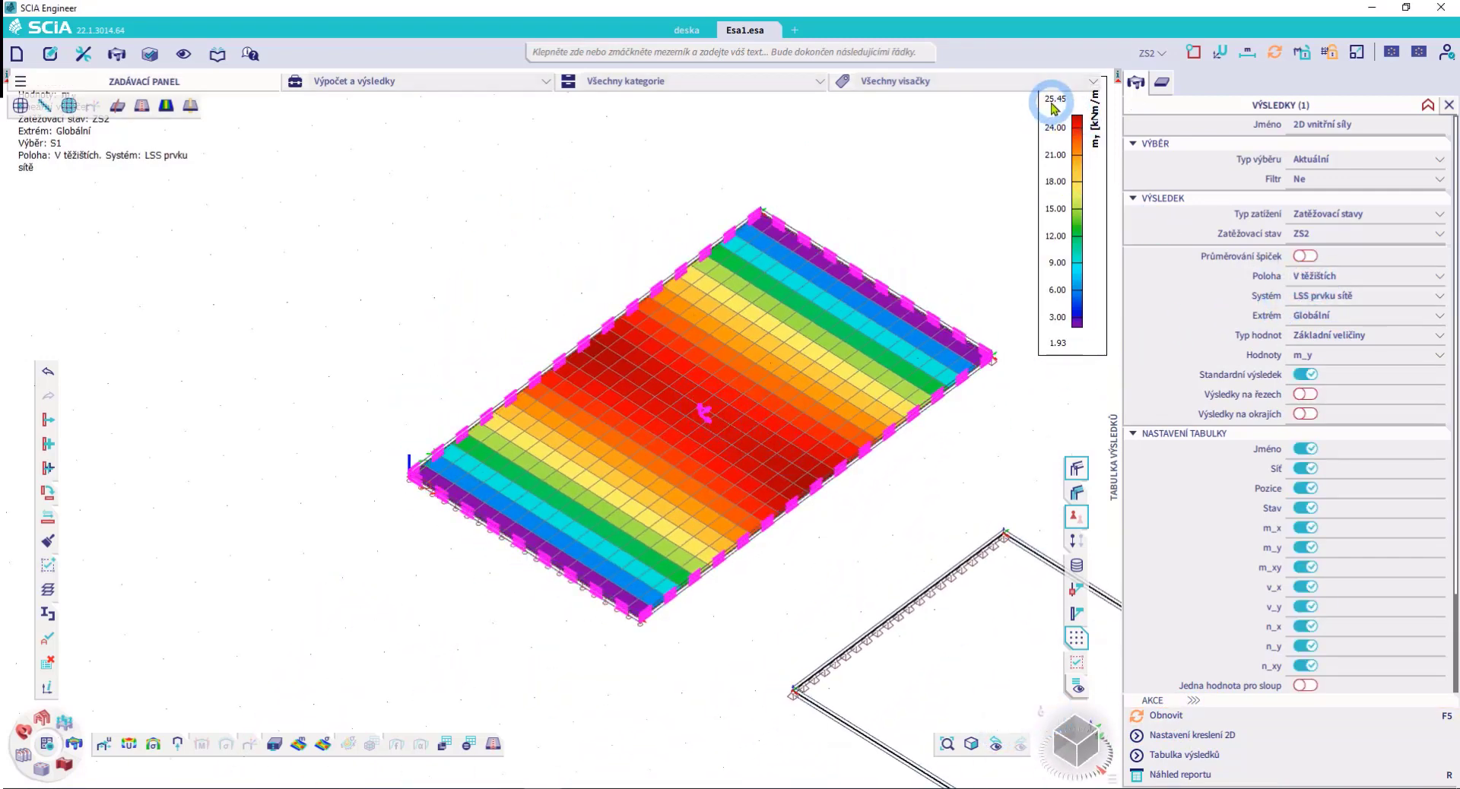
pyautogui.click(1341, 278)
pyautogui.click(1341, 305)
pyautogui.click(1168, 716)
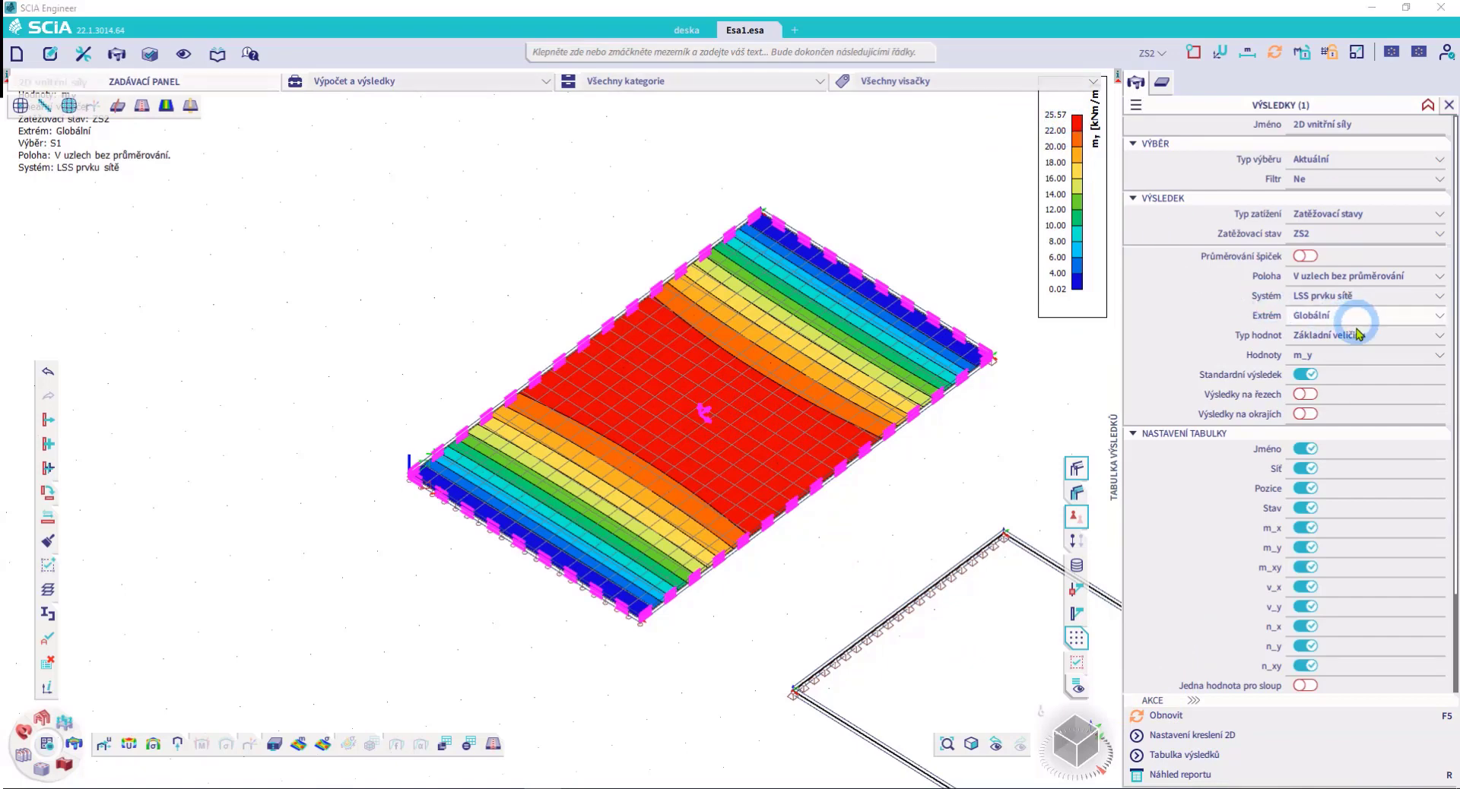
# Change the result location to V uzlech s průměrováním, accept the physical properties query and refresh the m_y plot
pyautogui.click(1339, 276)
pyautogui.click(1342, 318)
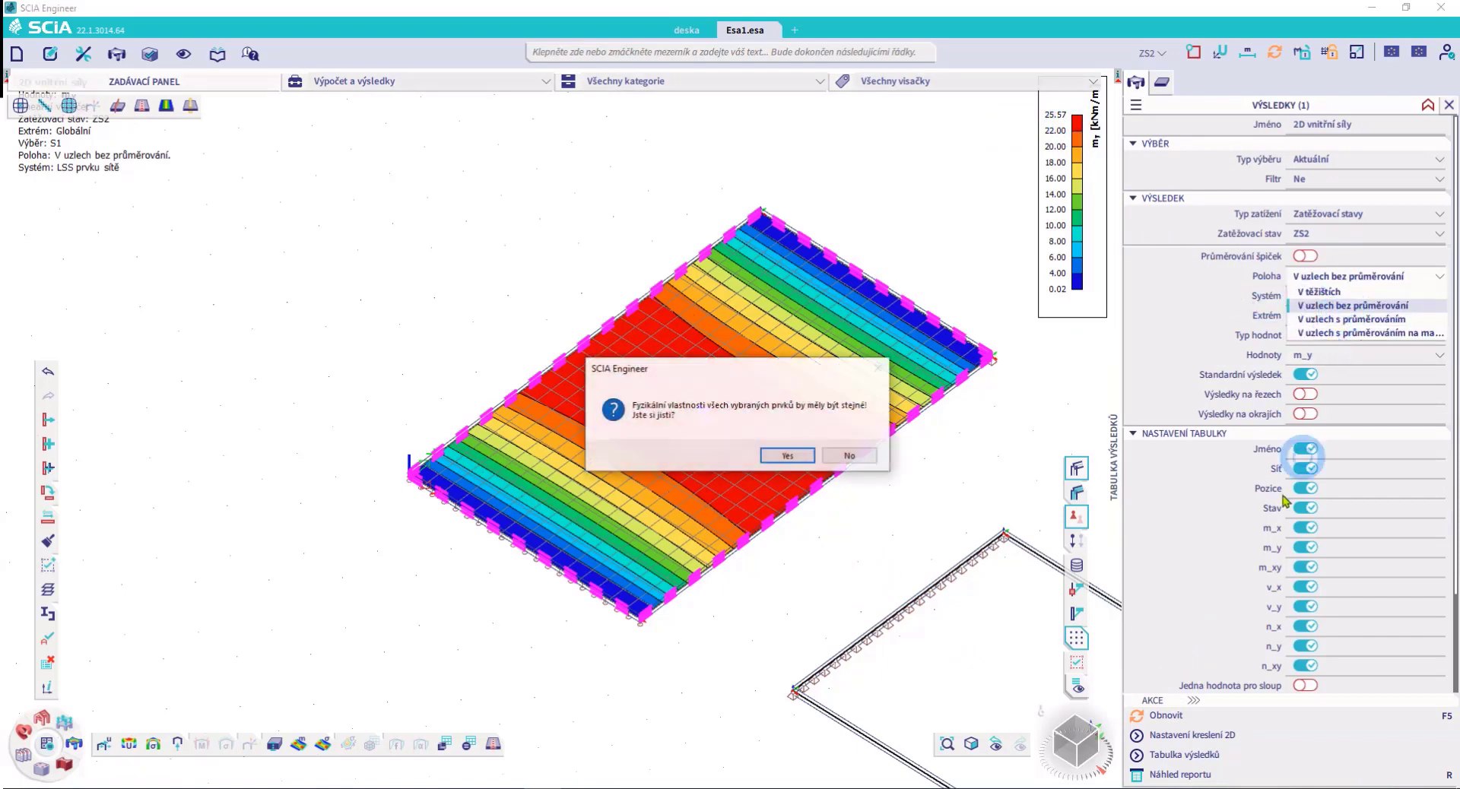
pyautogui.click(794, 451)
pyautogui.click(1150, 706)
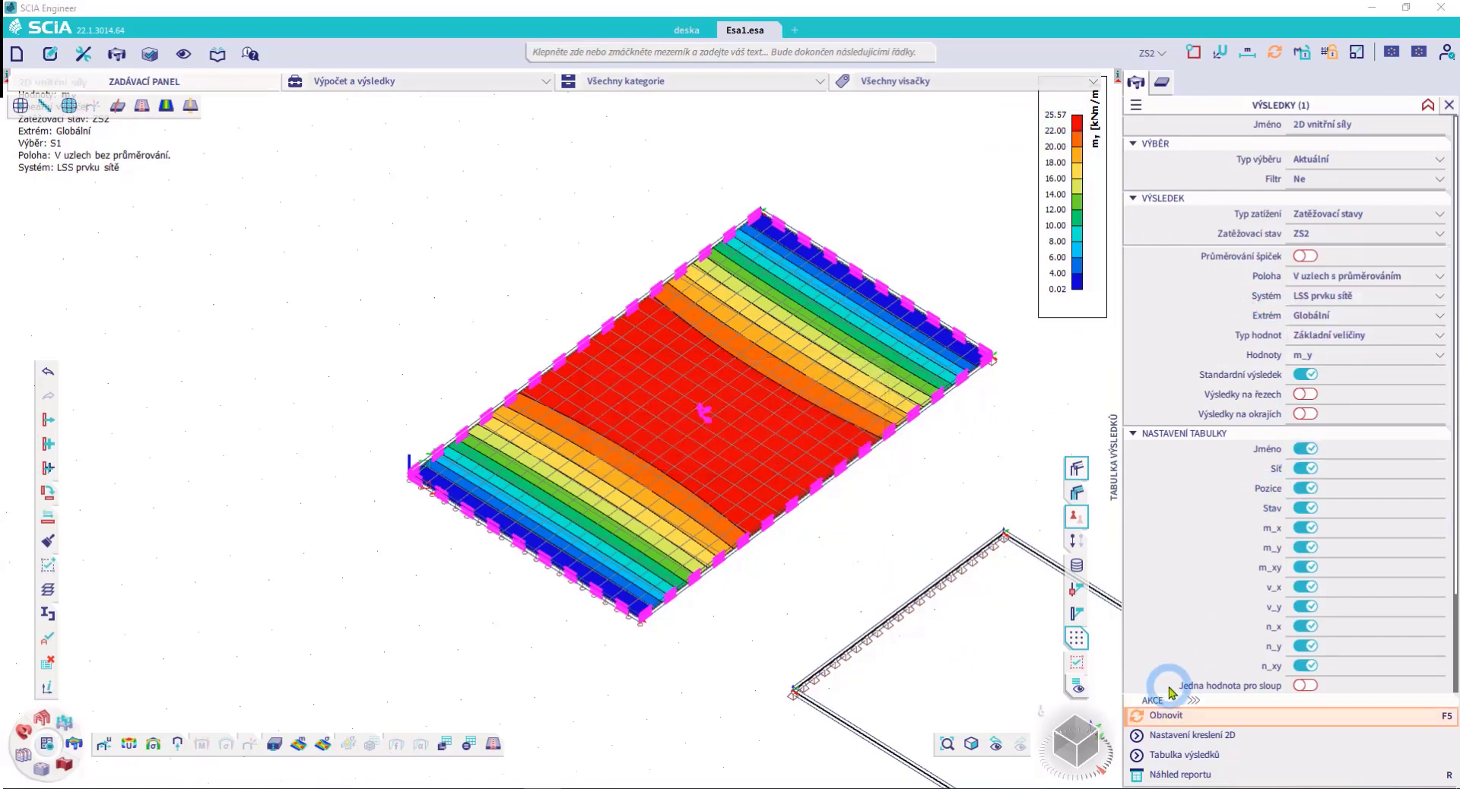
pyautogui.click(1186, 715)
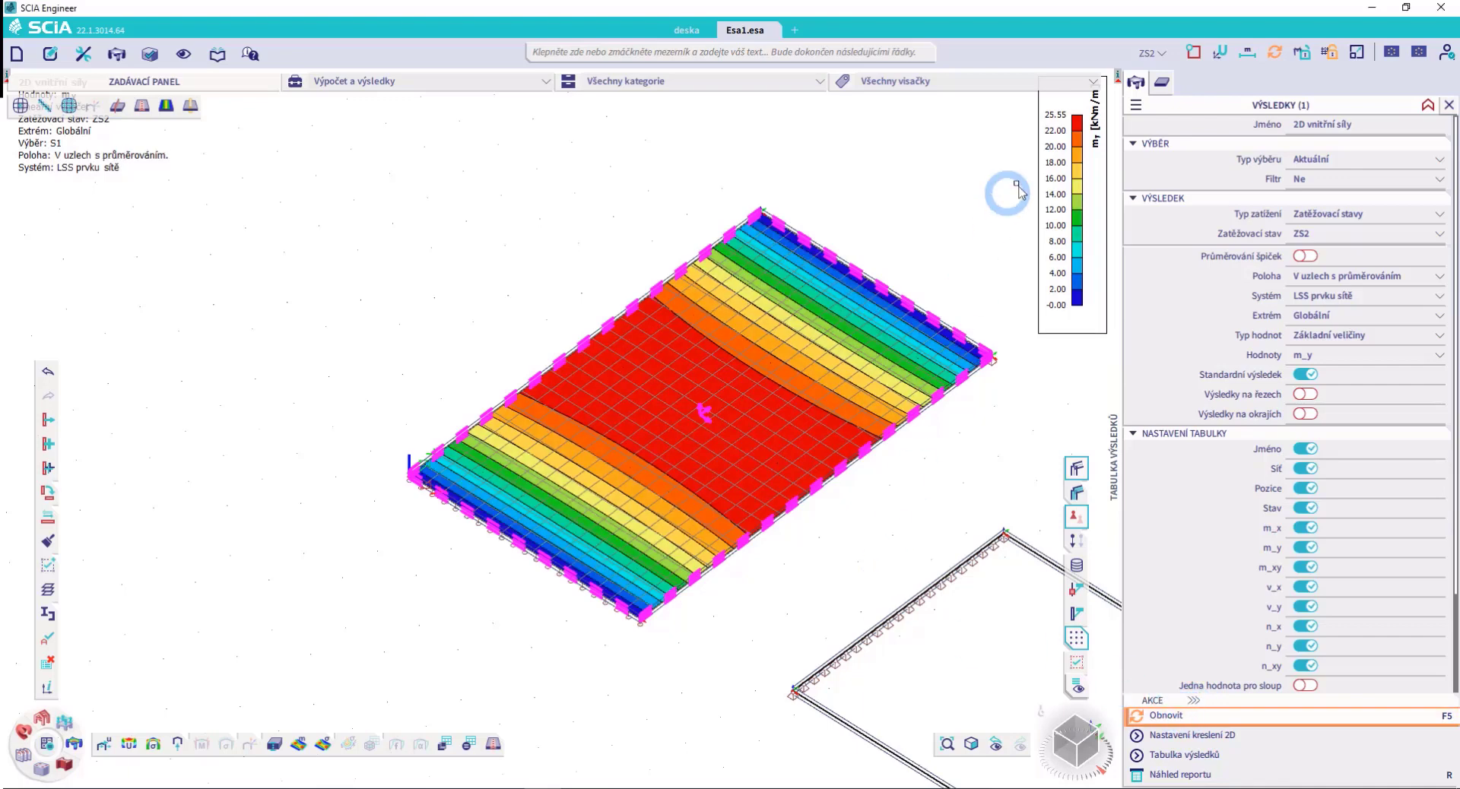
# Set the result location to V uzlech s průměrováním na makro and refresh the m_y plot to compare its extremes
pyautogui.click(1293, 288)
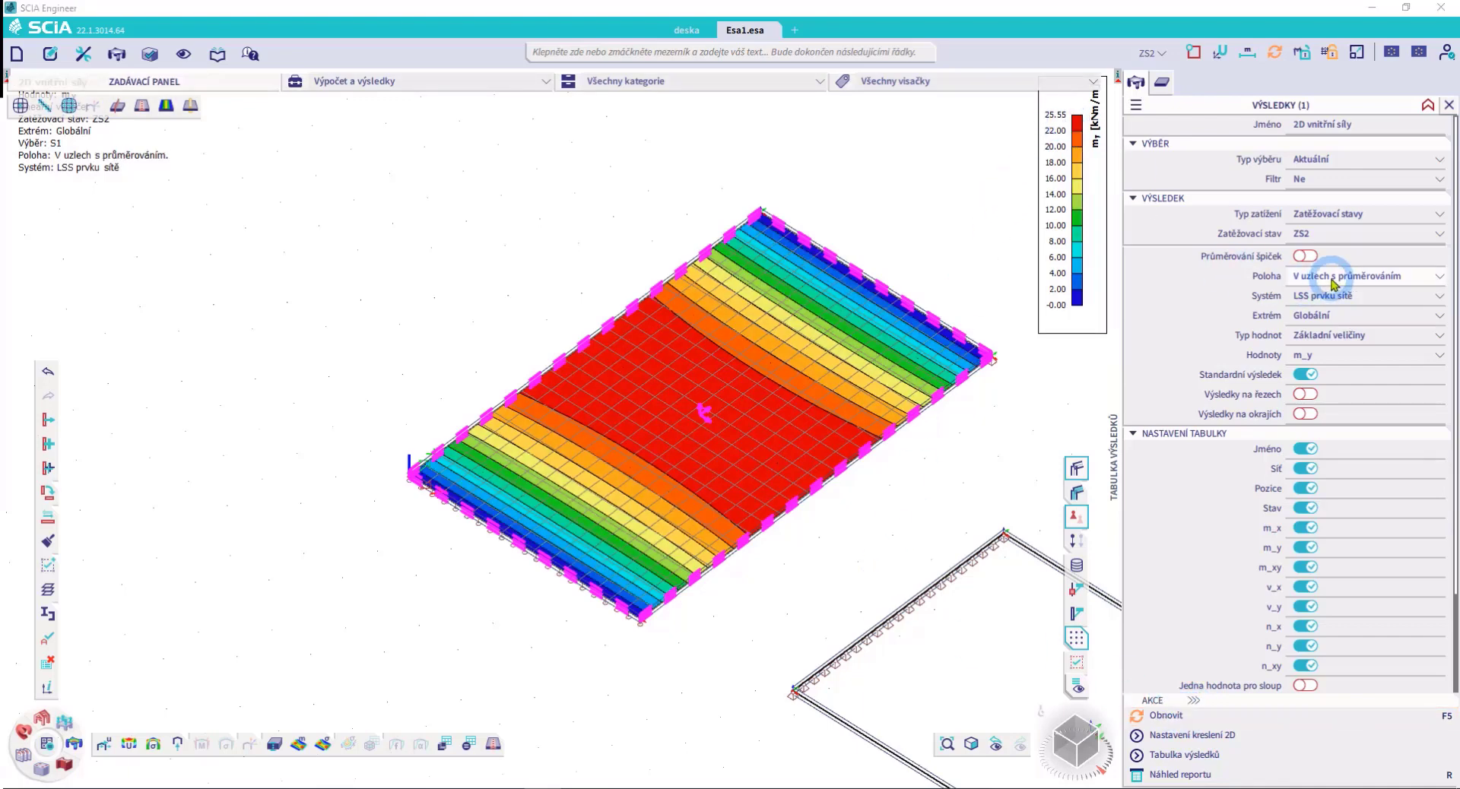
pyautogui.click(1260, 491)
pyautogui.click(1205, 713)
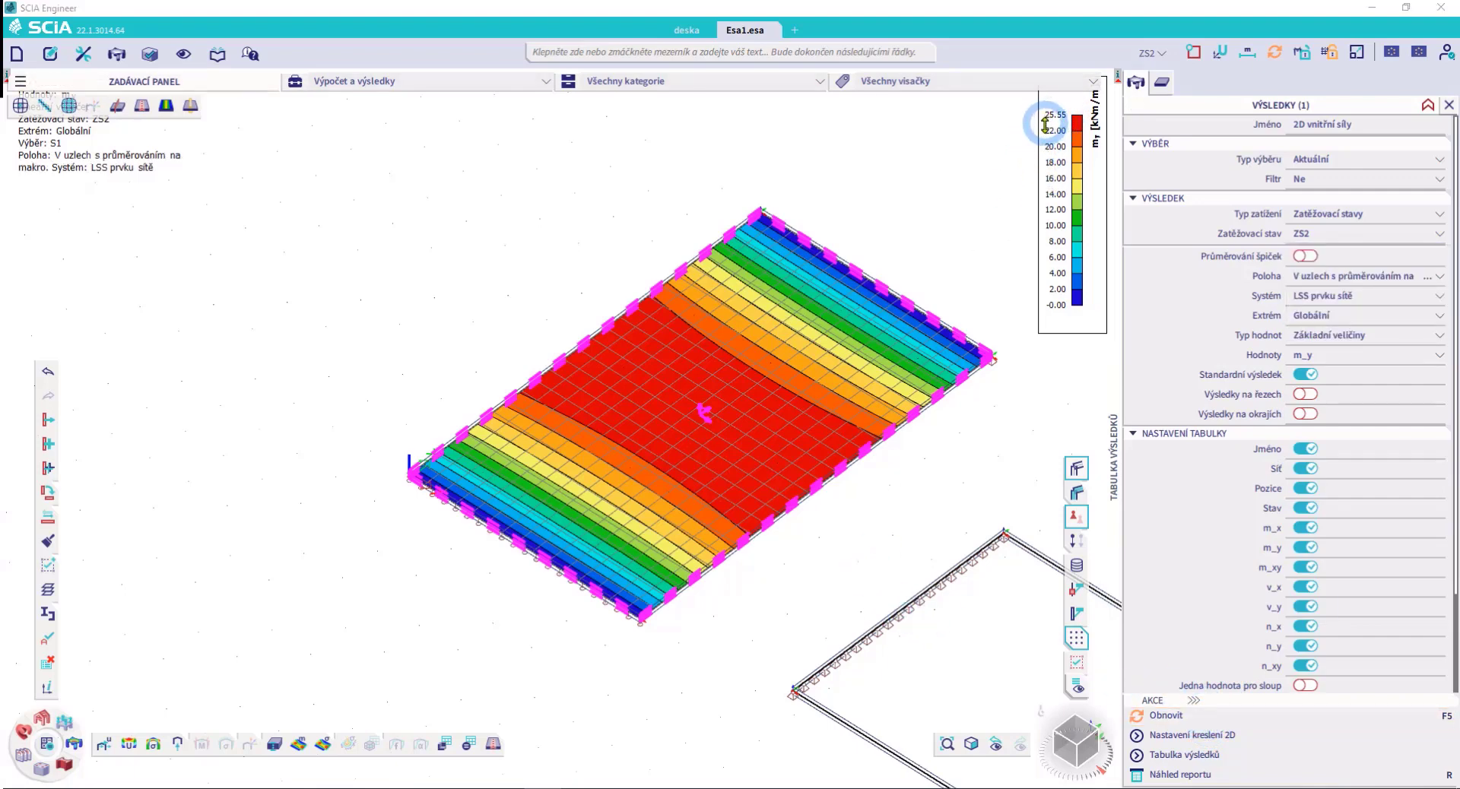
pyautogui.click(1050, 131)
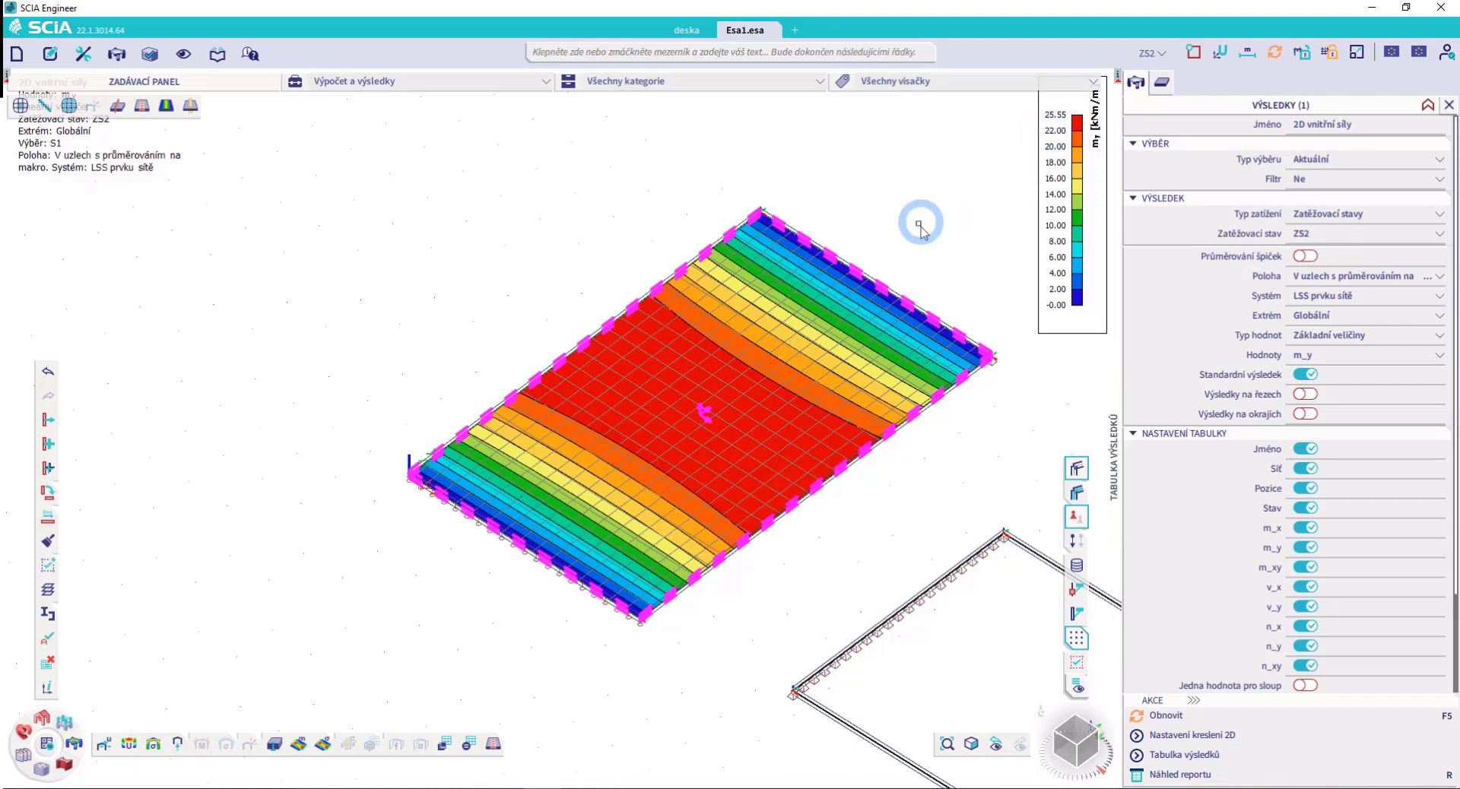
pyautogui.moveTo(920, 223); pyautogui.dragTo(891, 233, button='middle')
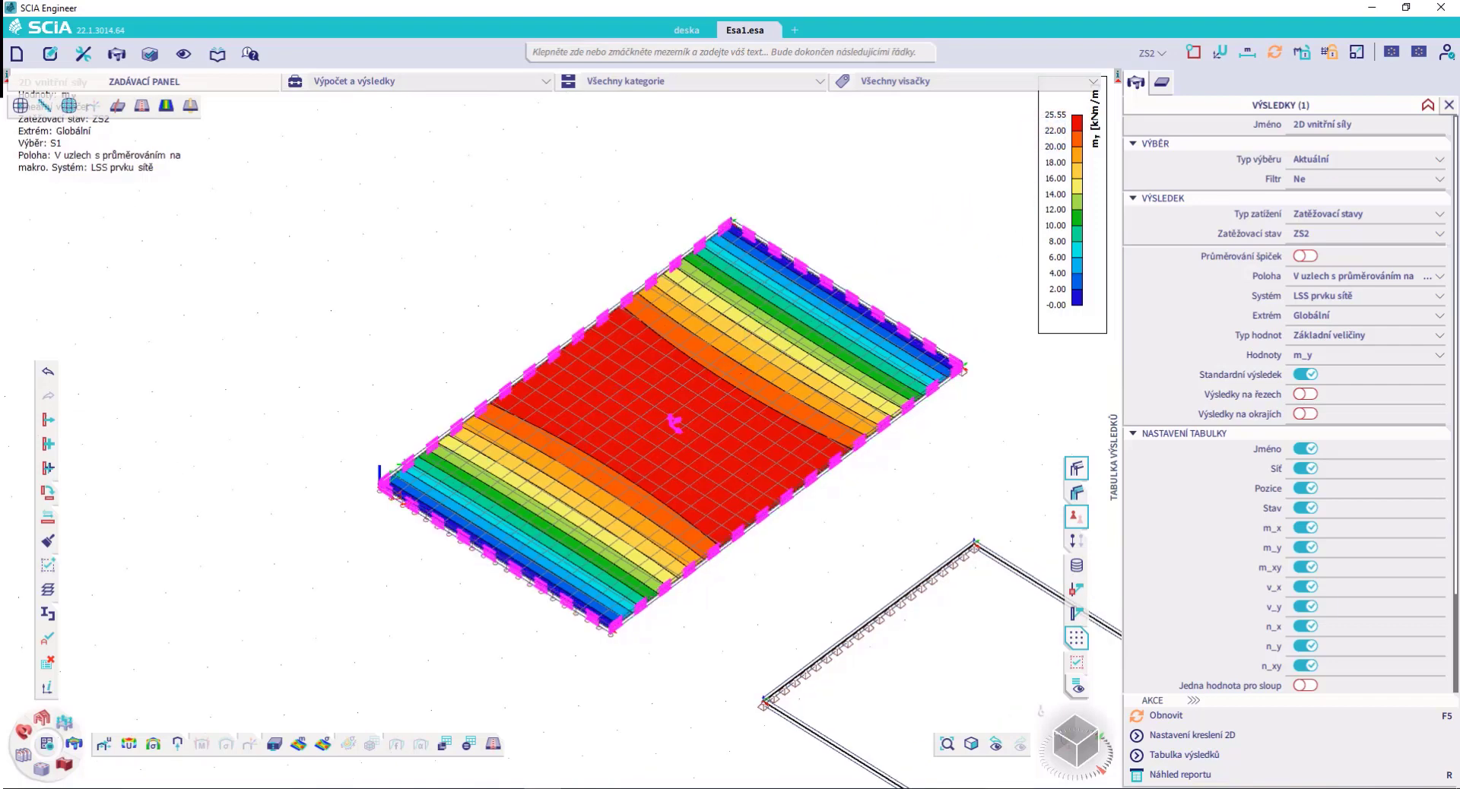
# Switch the type of values (Typ hodnot) to Hlavní veličiny and check which principal values it offers
pyautogui.click(1380, 340)
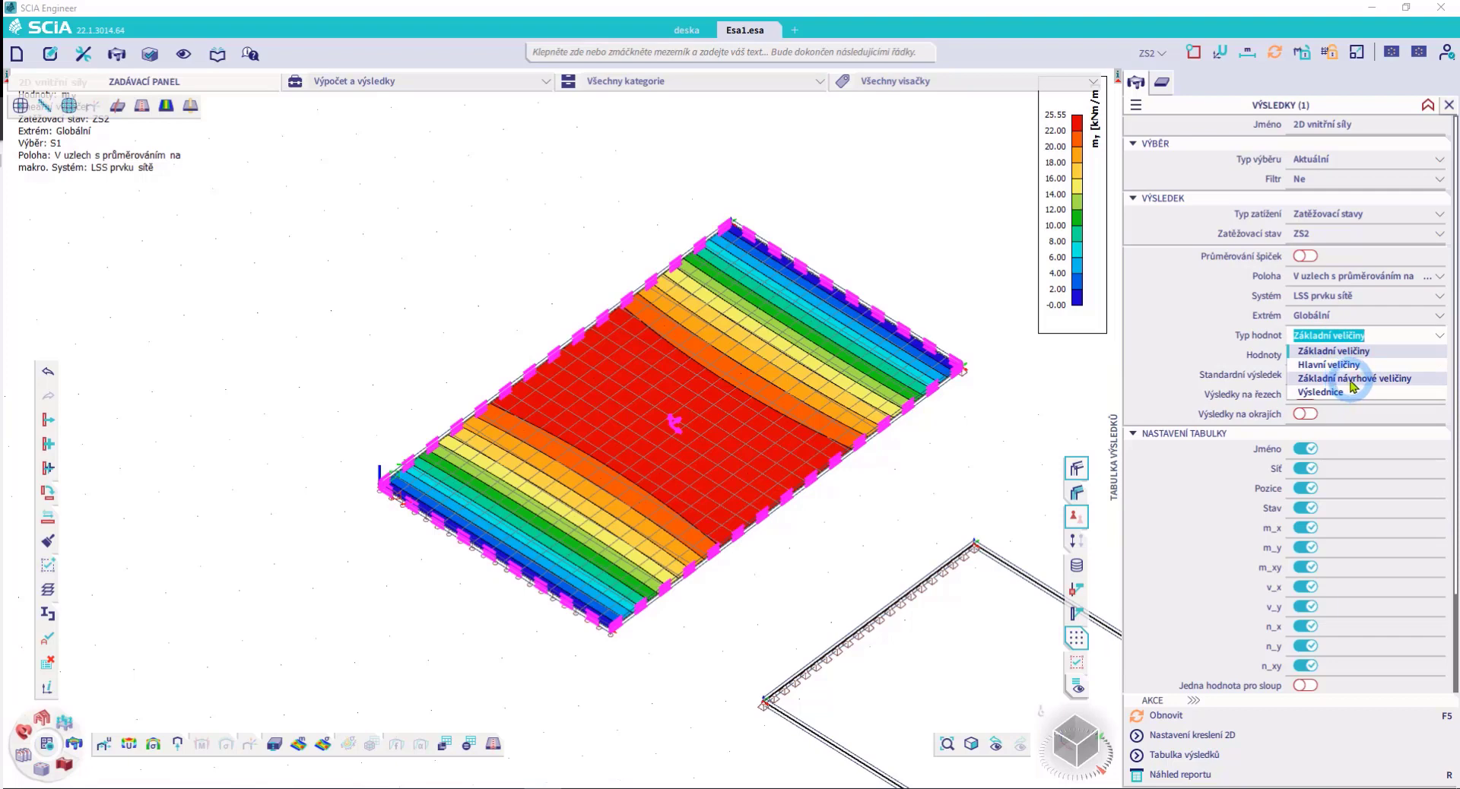
pyautogui.click(1383, 311)
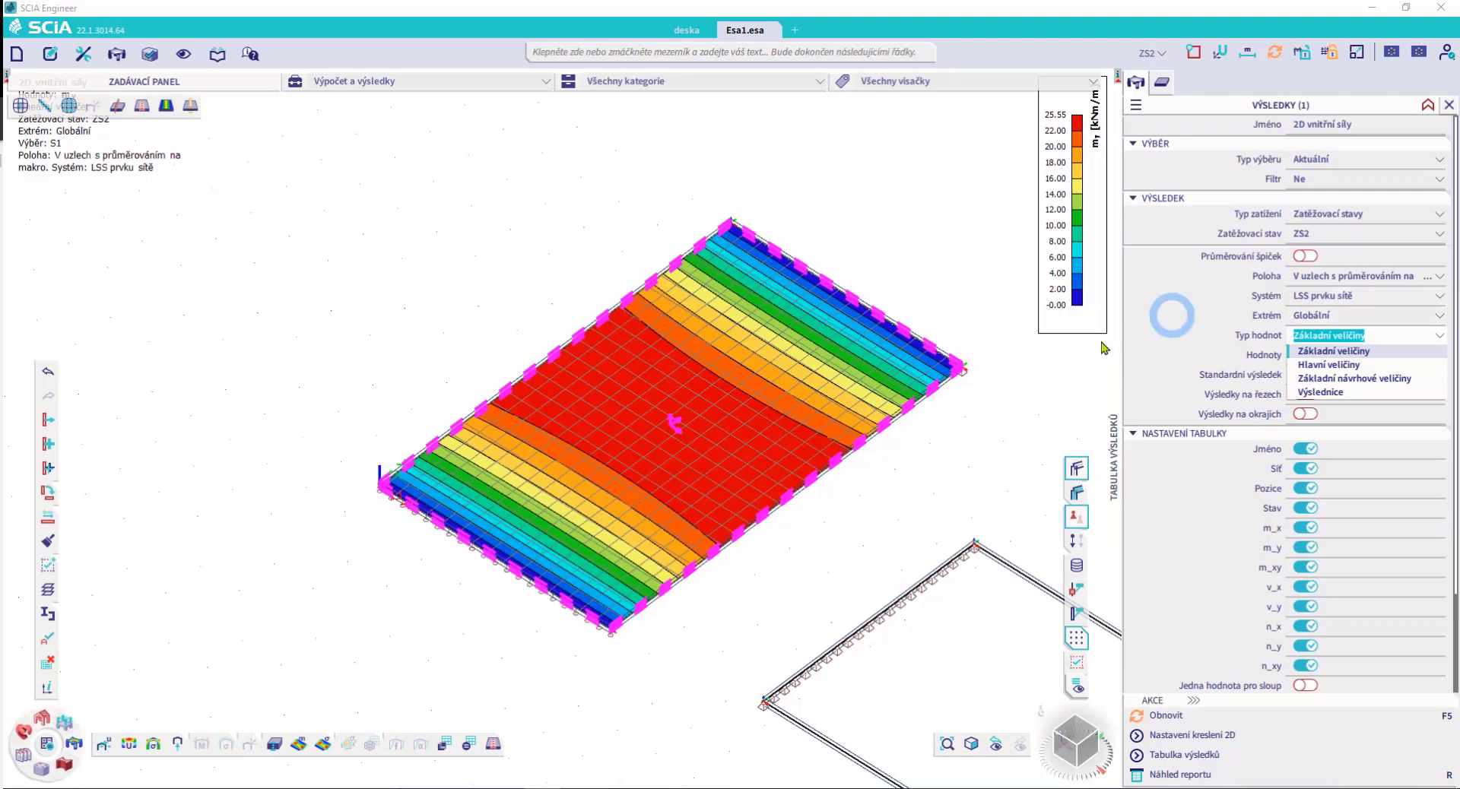
pyautogui.click(928, 325)
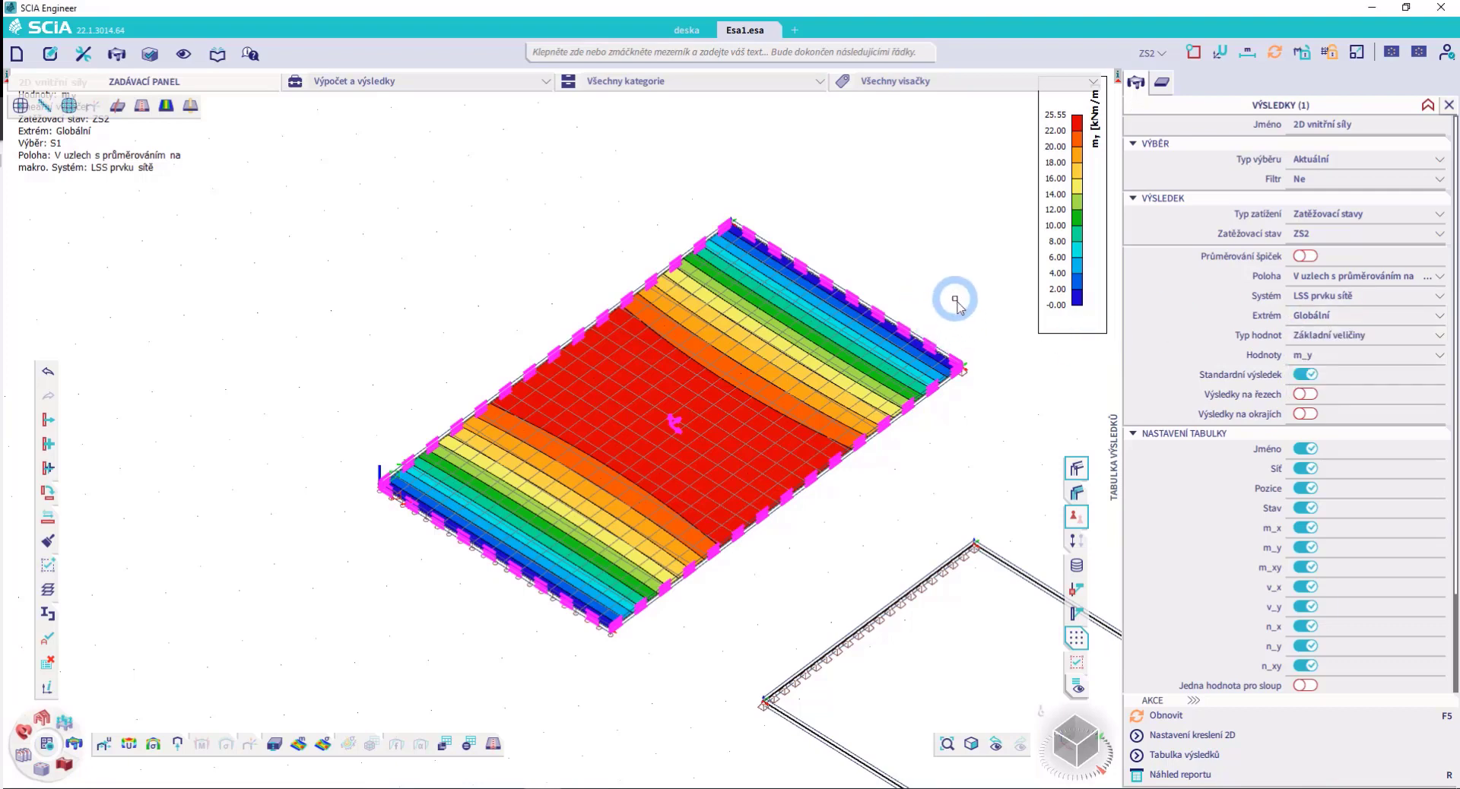
pyautogui.click(1334, 336)
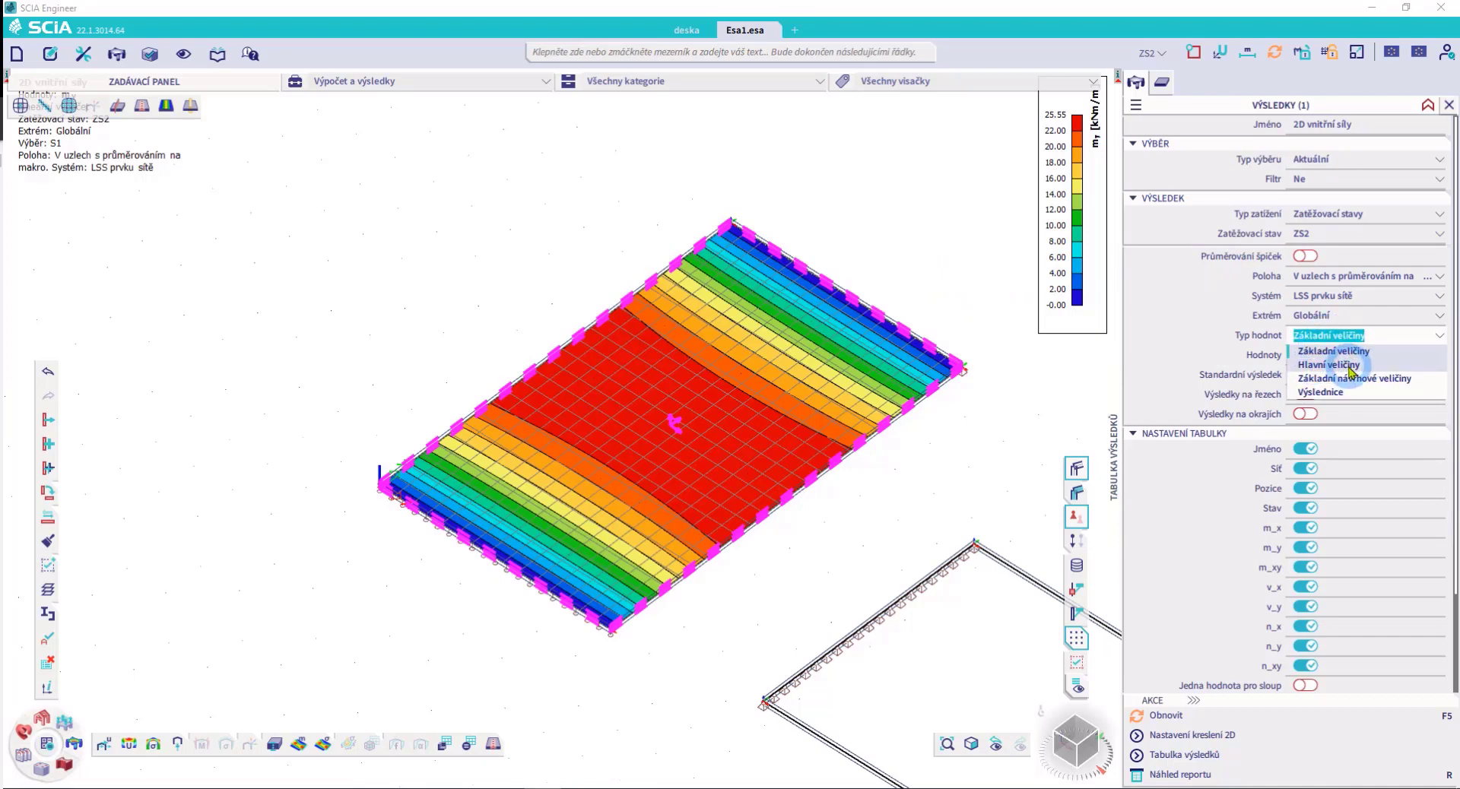
pyautogui.click(1351, 366)
pyautogui.click(1349, 374)
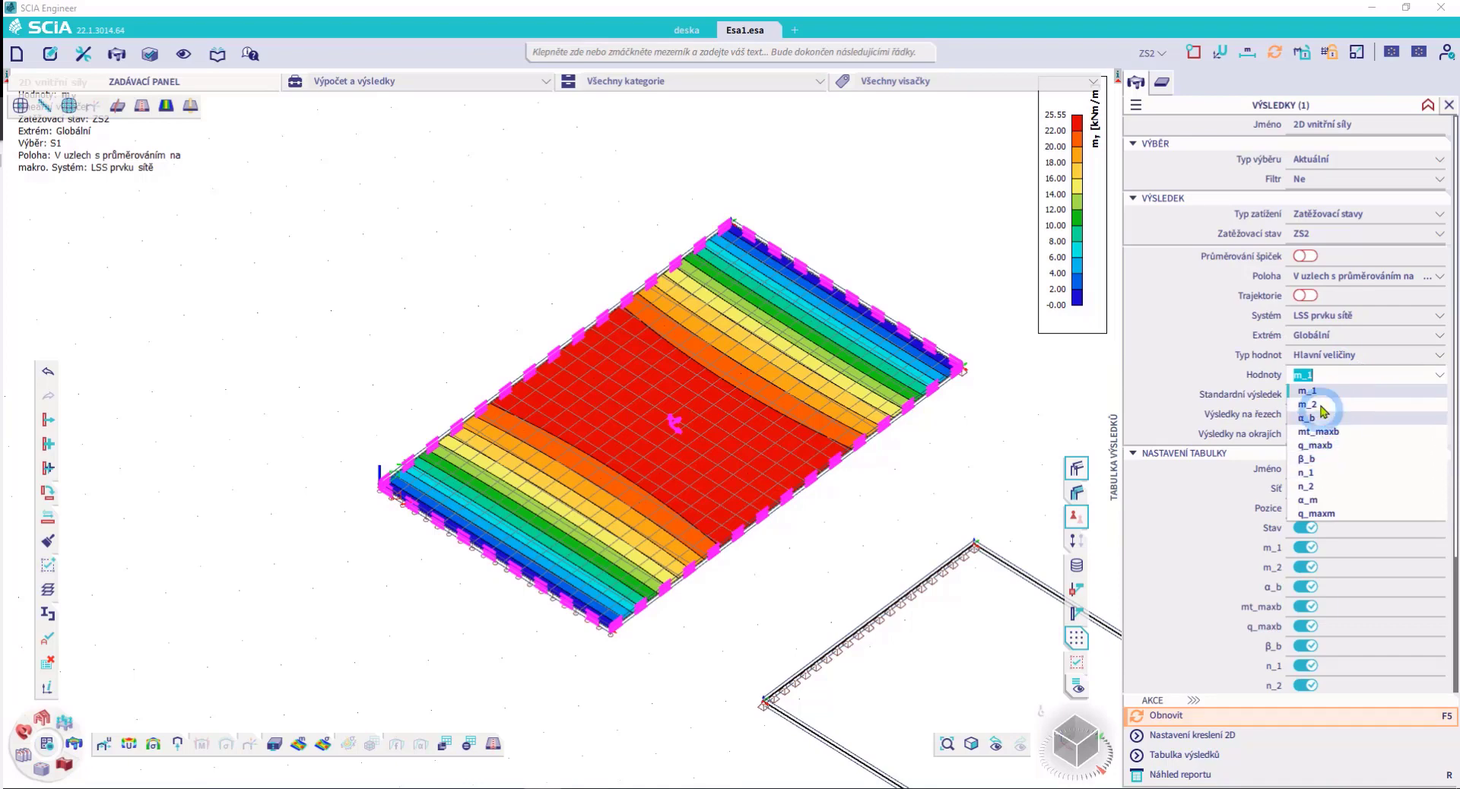
pyautogui.click(1253, 400)
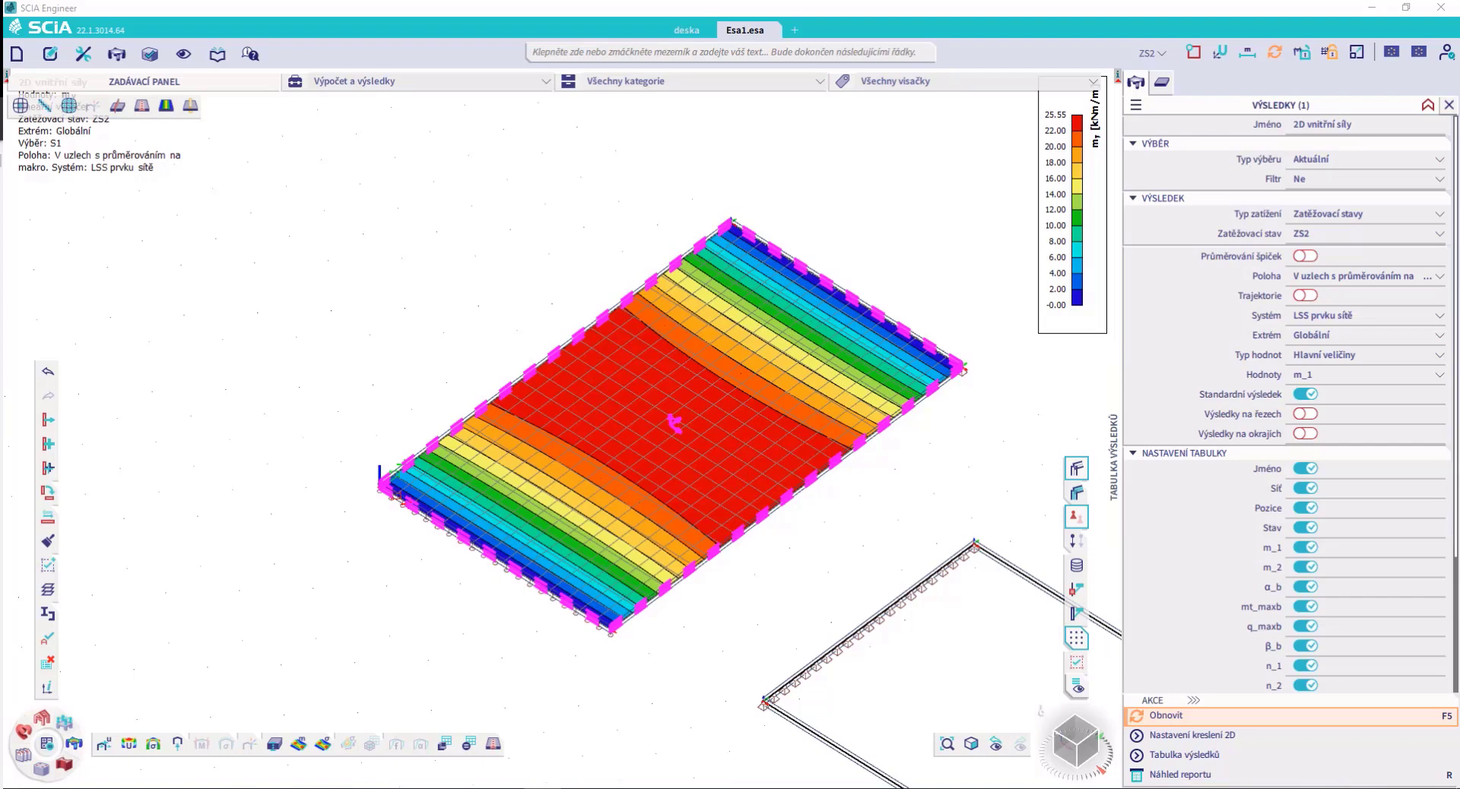
pyautogui.moveTo(269, 219)
pyautogui.mouseDown()
pyautogui.moveTo(213, 308)
pyautogui.moveTo(235, 336)
pyautogui.moveTo(472, 330)
pyautogui.moveTo(543, 235)
pyautogui.moveTo(276, 230)
pyautogui.mouseUp()
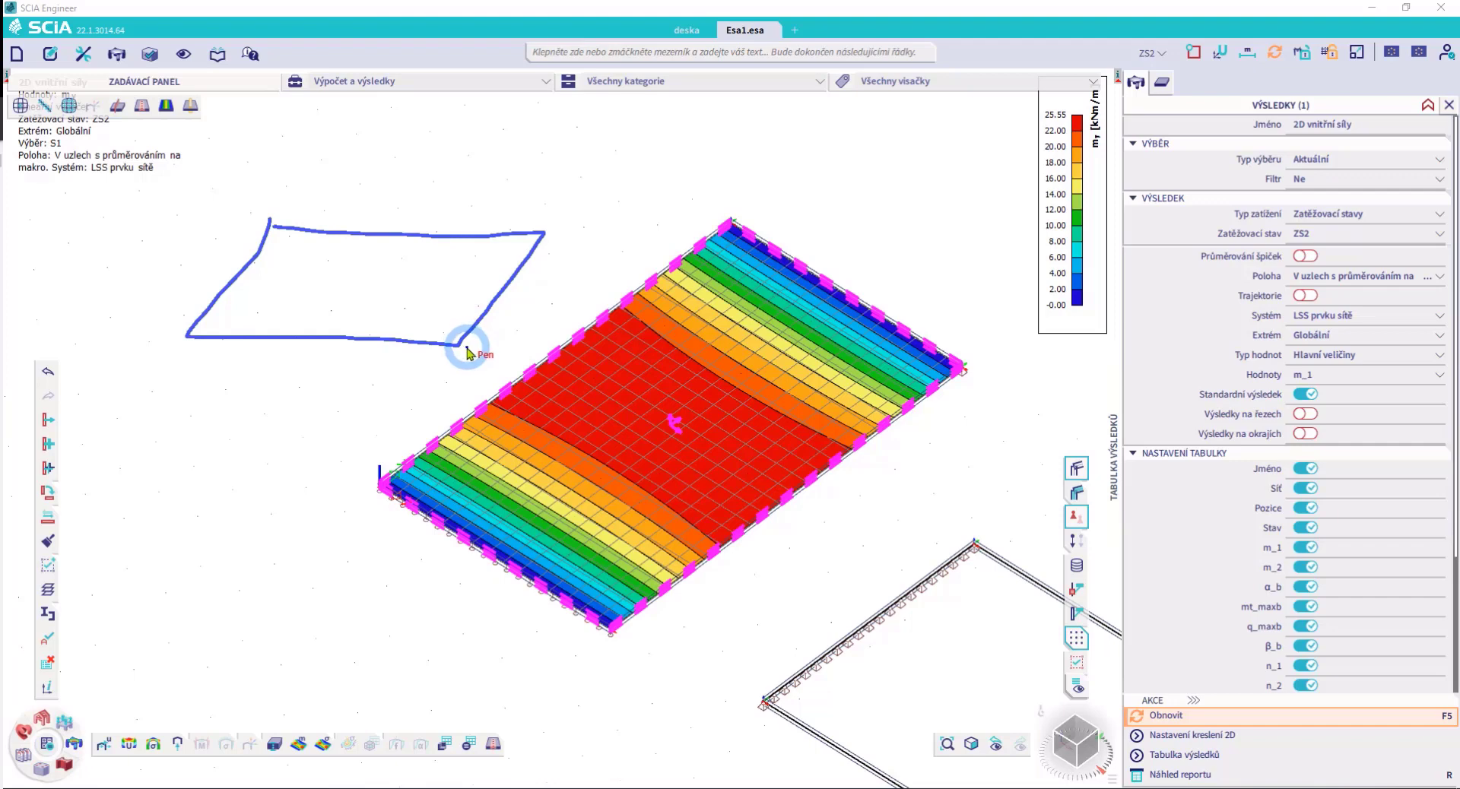
pyautogui.moveTo(177, 425)
pyautogui.mouseDown()
pyautogui.moveTo(204, 519)
pyautogui.moveTo(327, 455)
pyautogui.moveTo(213, 429)
pyautogui.mouseUp()
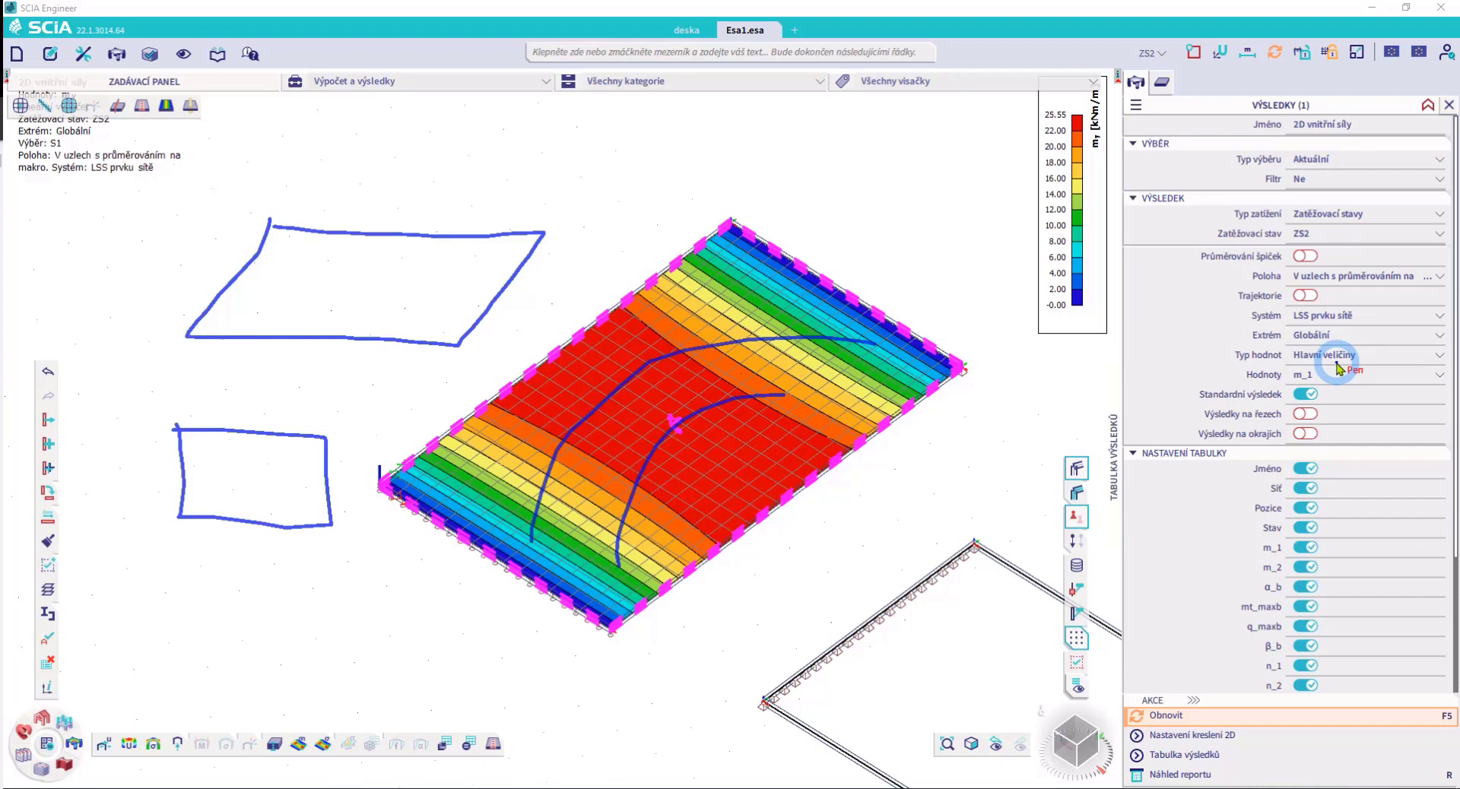
pyautogui.press('Escape')
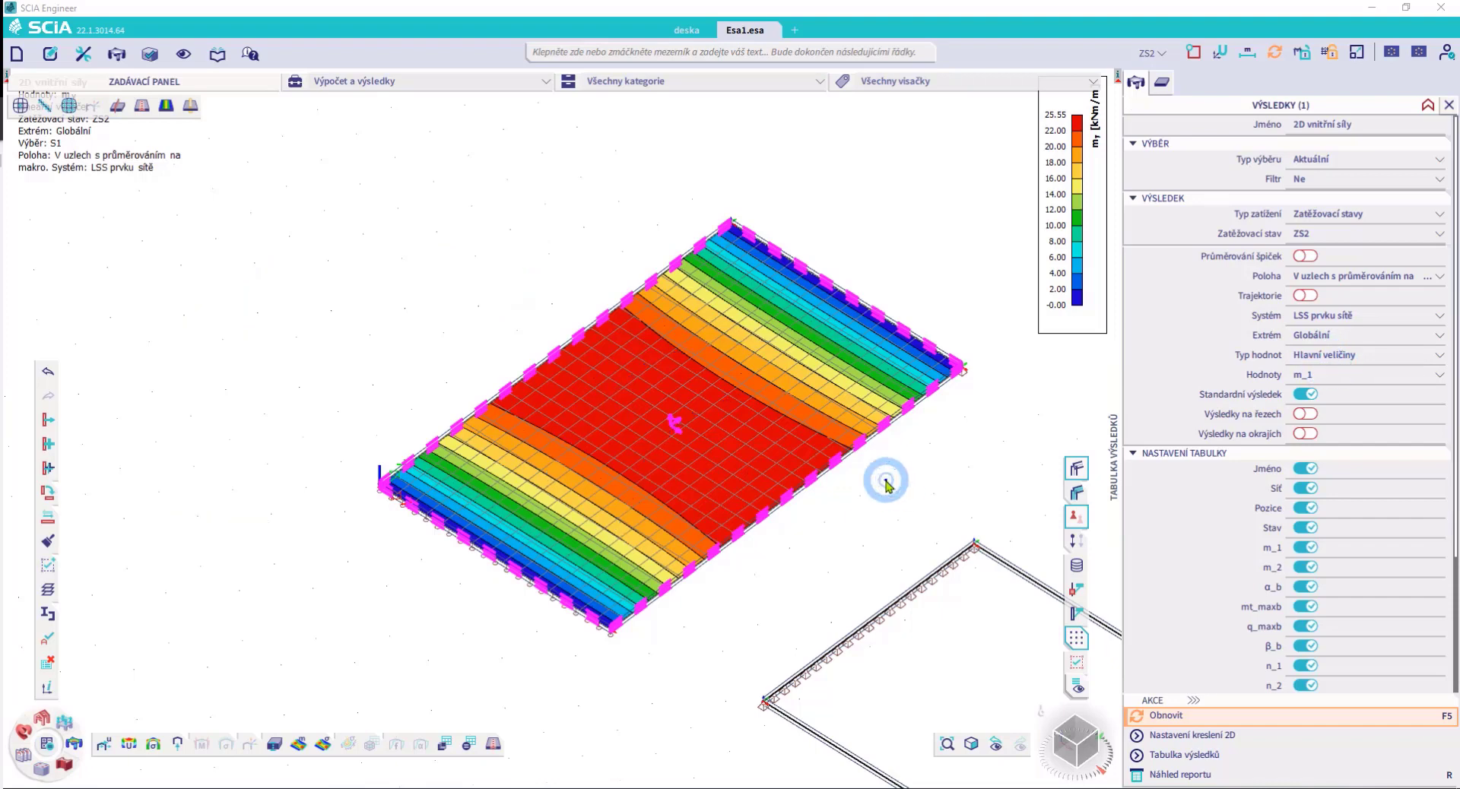
# Set the type of values (Typ hodnot) for the 2D internal forces to Základní návrhové veličiny
pyautogui.click(1338, 355)
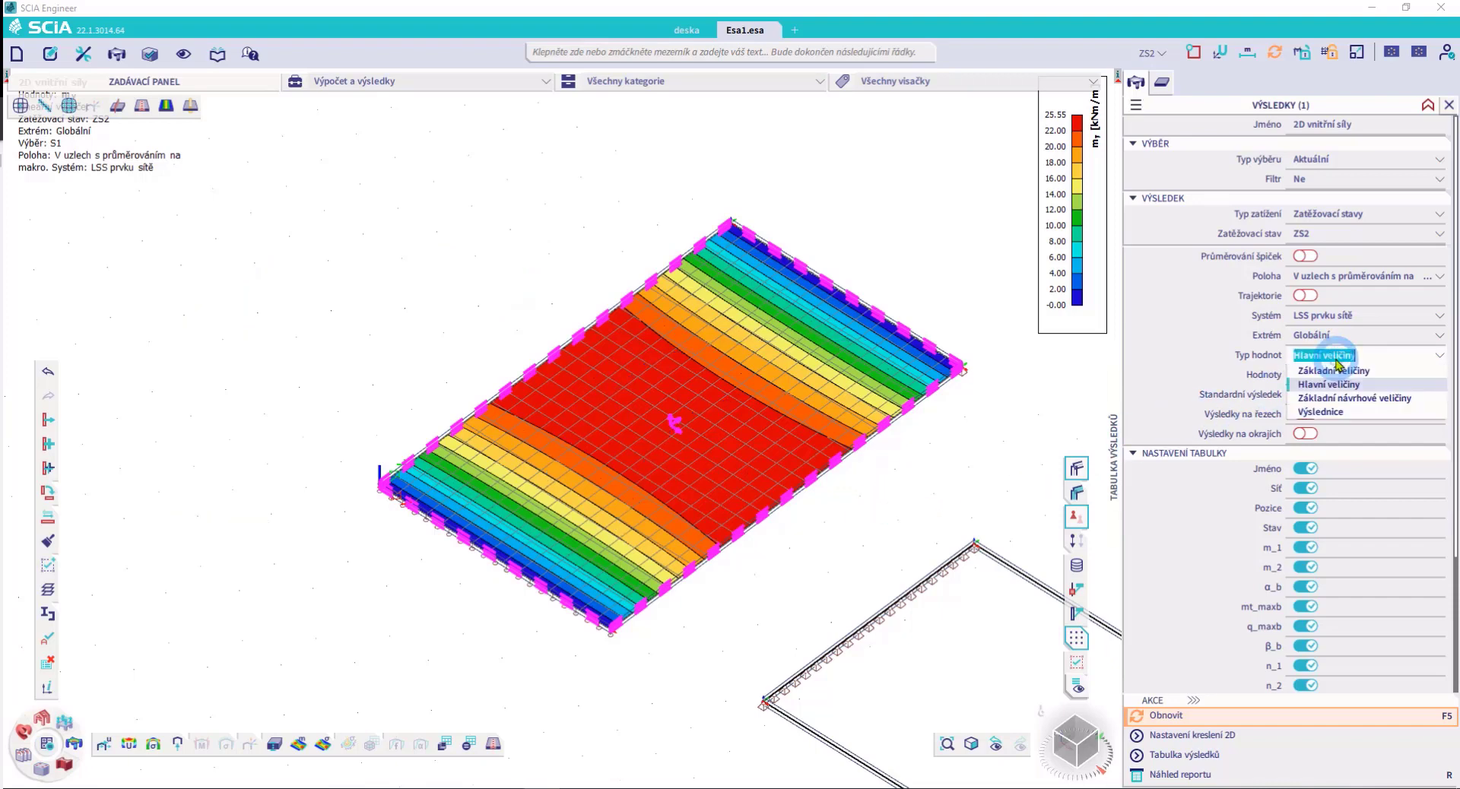
pyautogui.click(1378, 399)
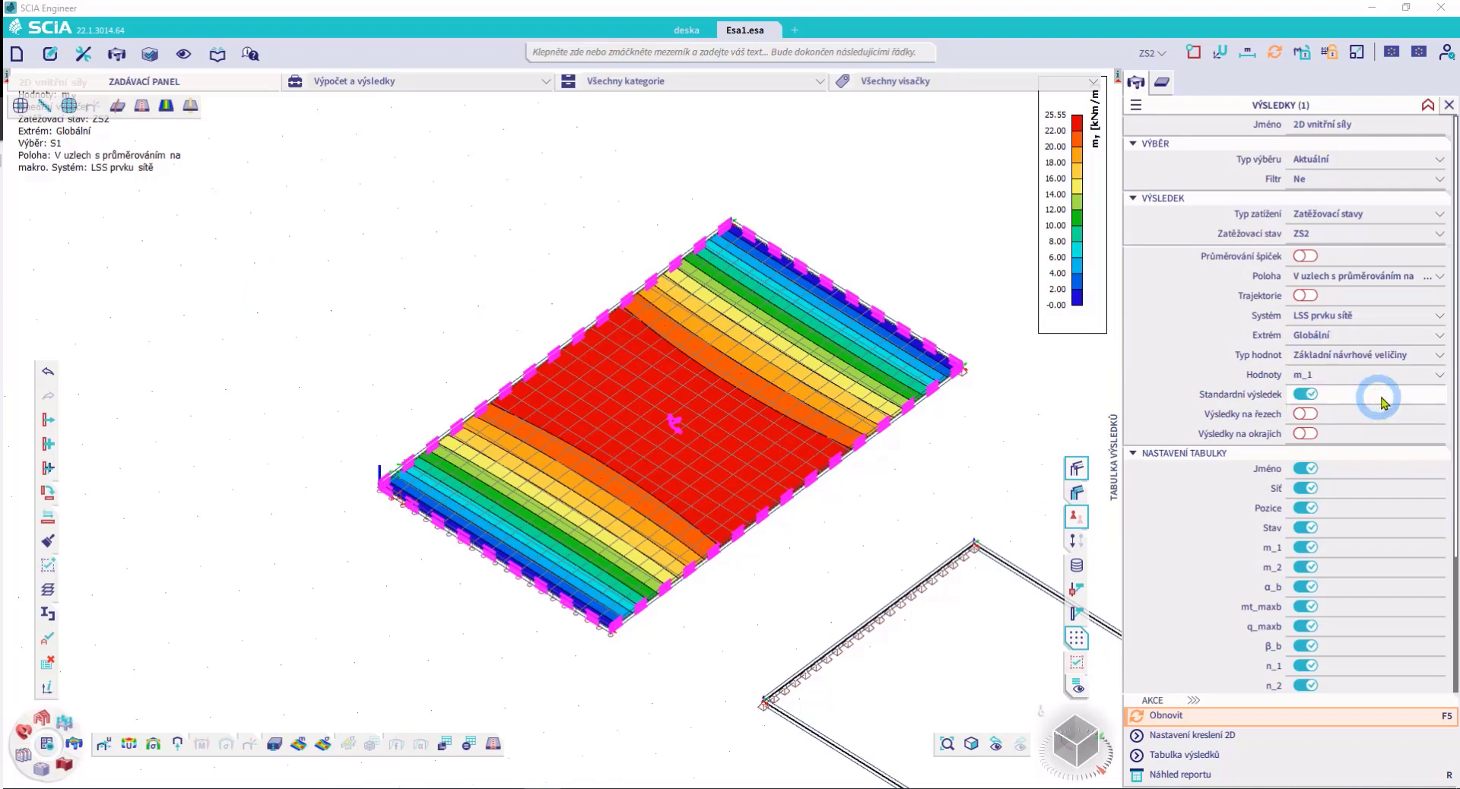
pyautogui.click(1378, 336)
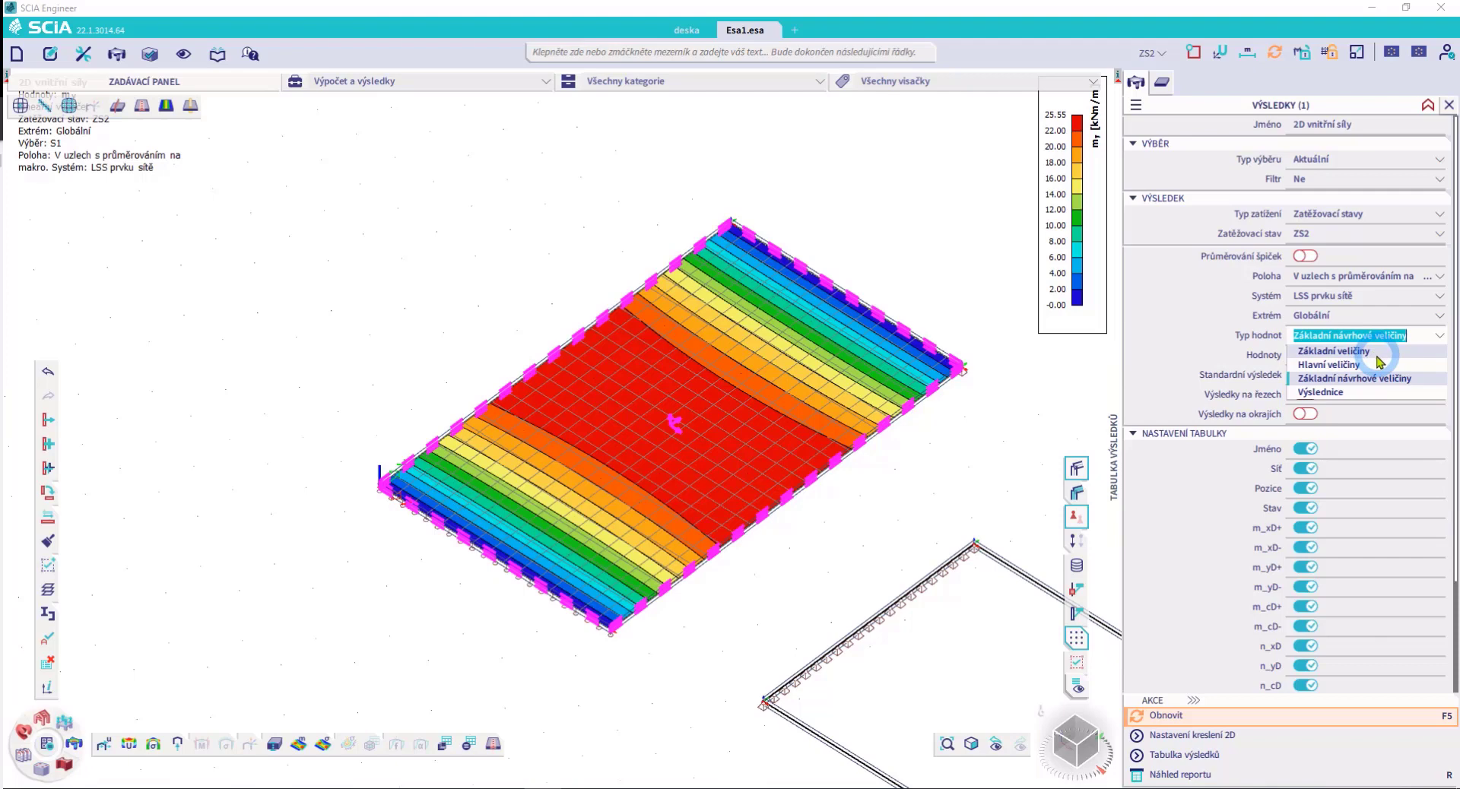
pyautogui.click(1378, 352)
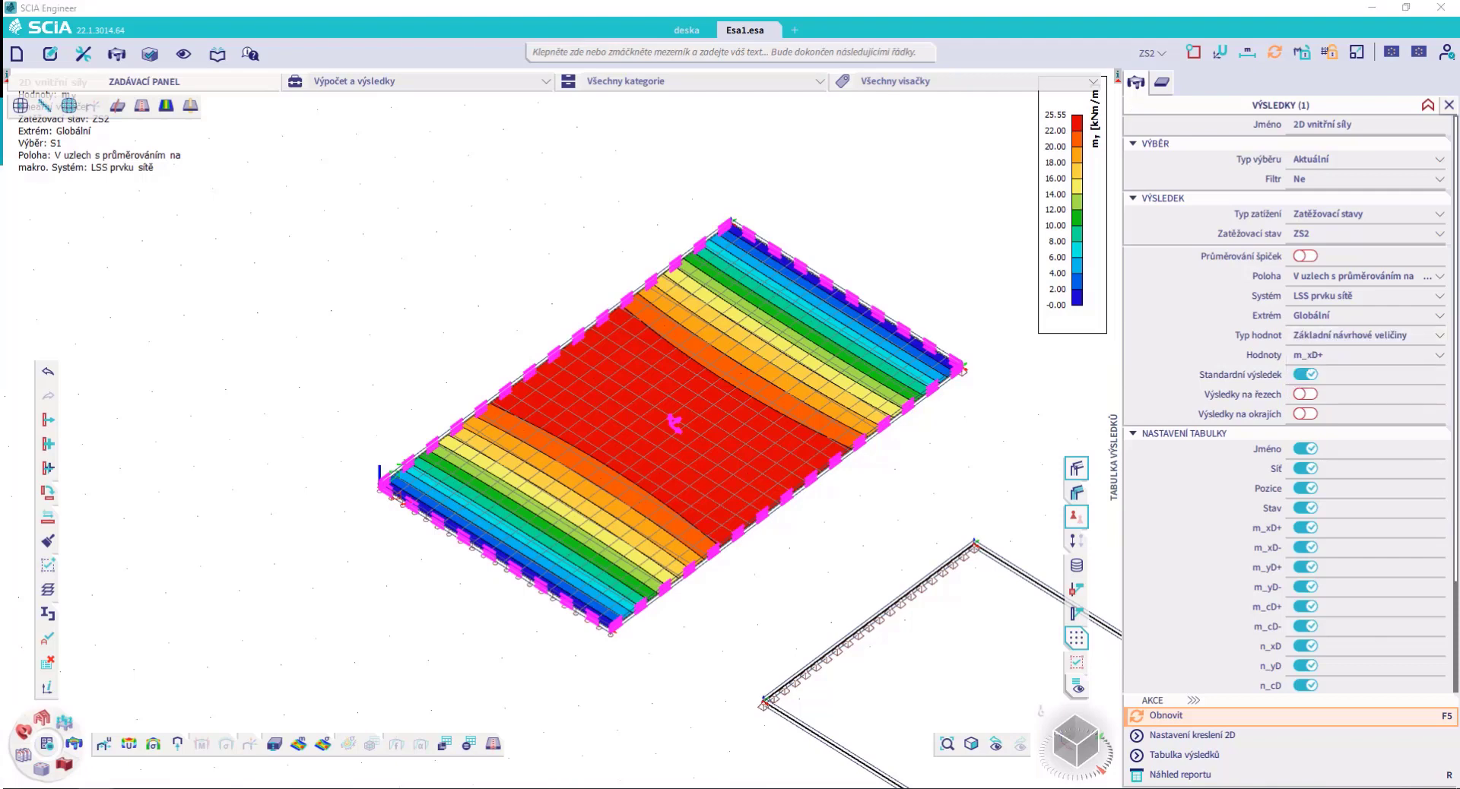
# Switch to the SCIA help page on 2D internal forces in the browser and read the Basic magnitudes descriptions
pyautogui.moveTo(2, 478); pyautogui.dragTo(520, 152)
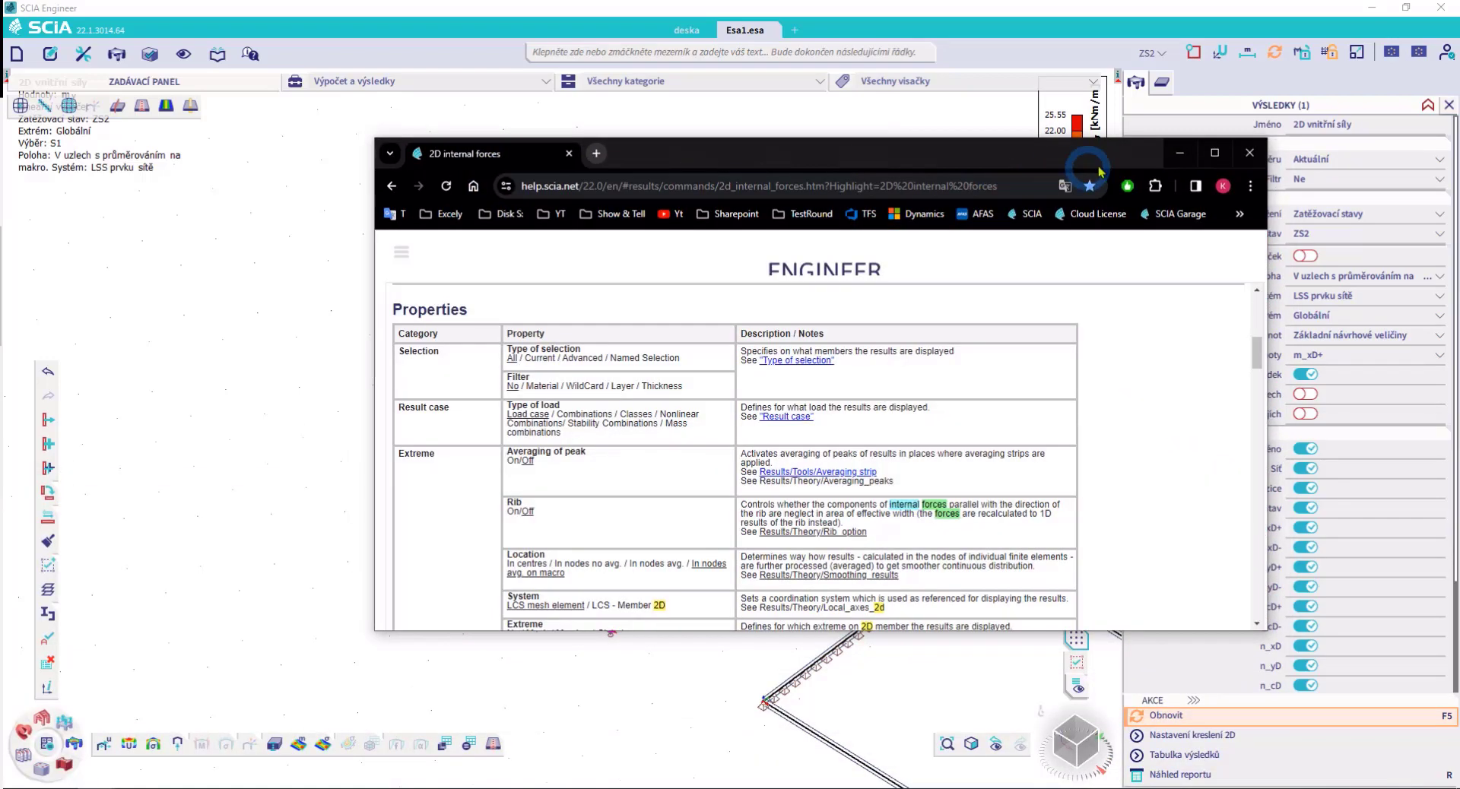
pyautogui.click(1215, 155)
pyautogui.click(659, 439)
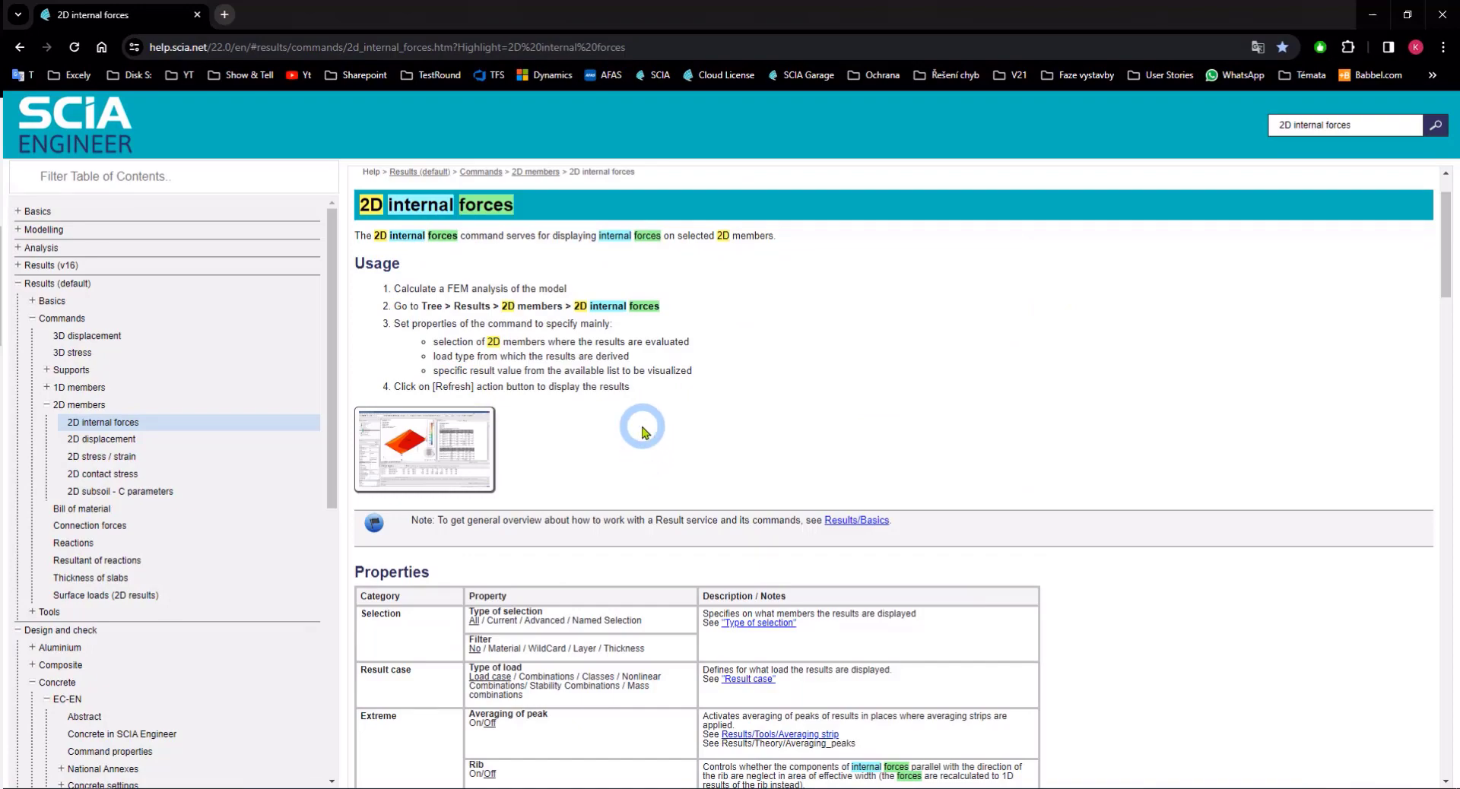
pyautogui.scroll(-3, 652, 437)
pyautogui.scroll(2, 734, 409)
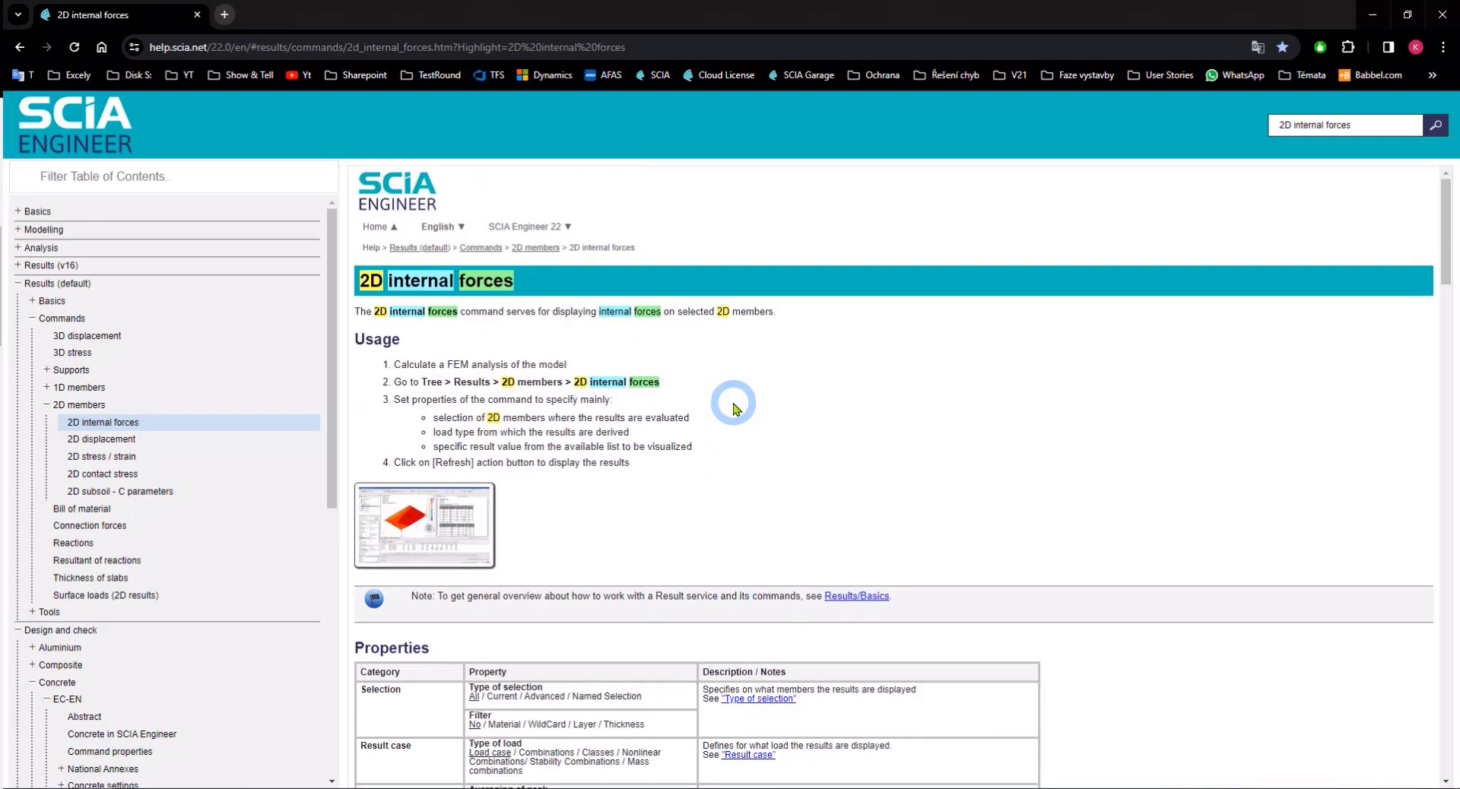
pyautogui.scroll(-8, 735, 410)
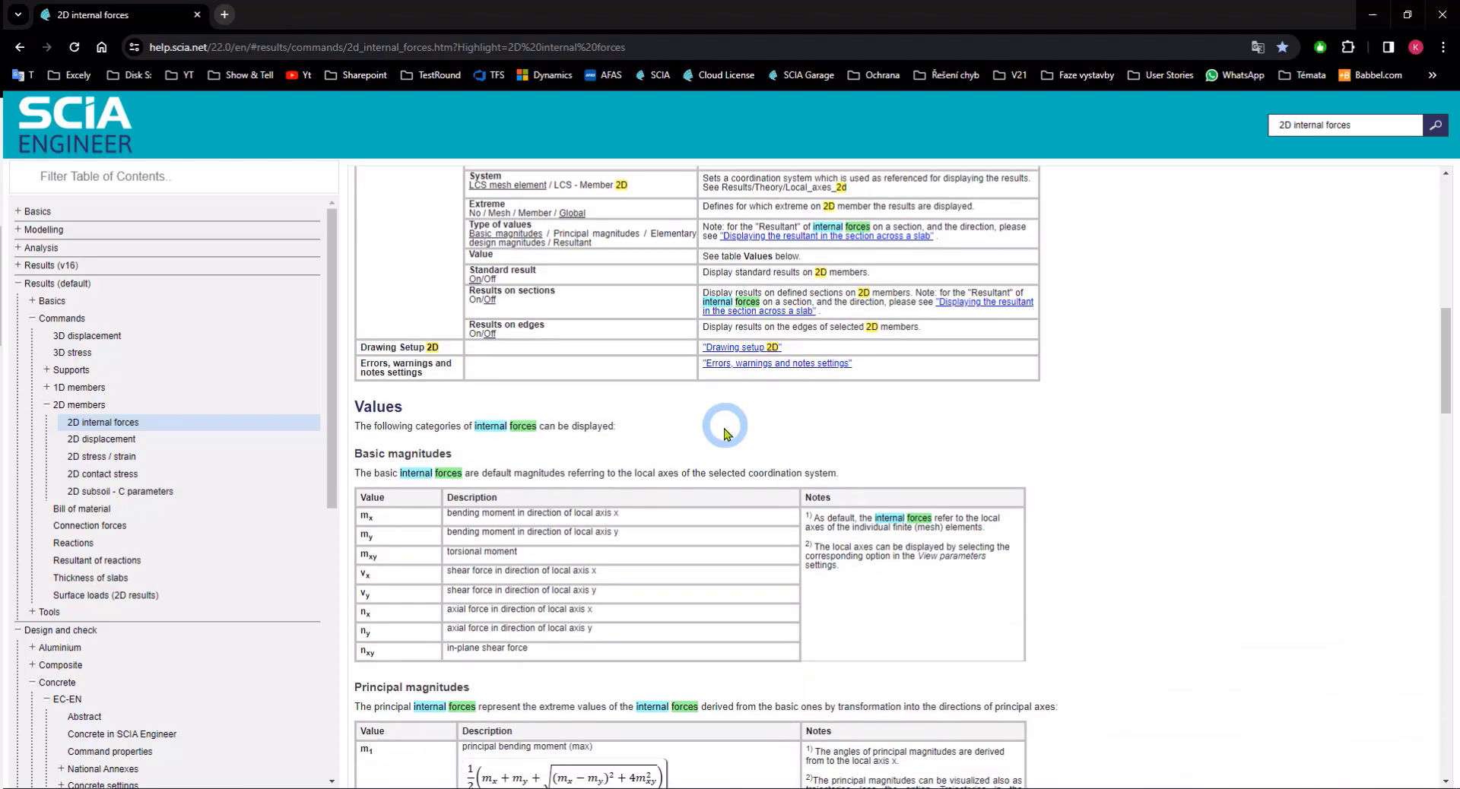
pyautogui.scroll(-2, 730, 426)
pyautogui.moveTo(362, 306); pyautogui.dragTo(478, 308)
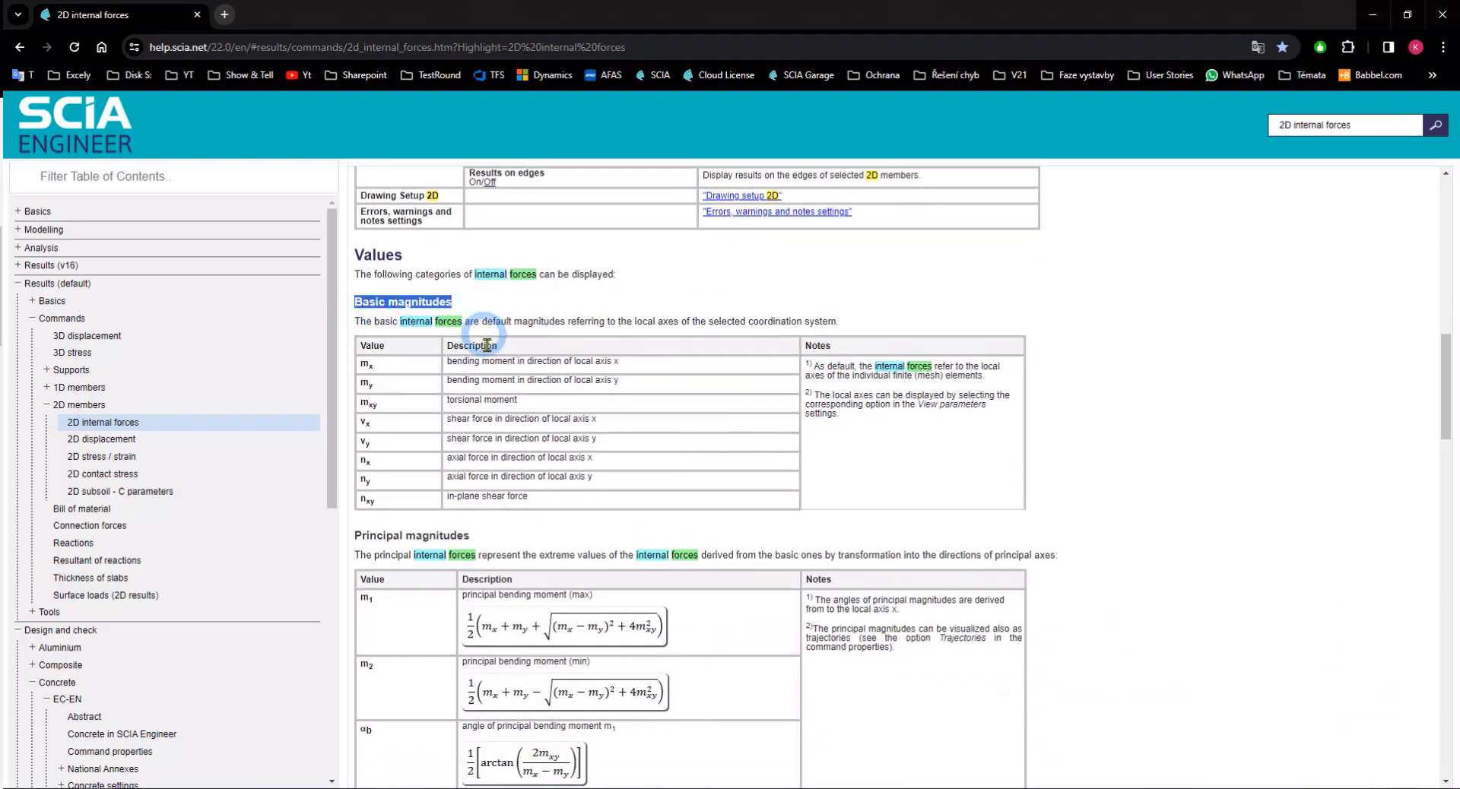
pyautogui.moveTo(446, 362); pyautogui.dragTo(573, 363)
pyautogui.click(600, 367)
pyautogui.click(625, 362)
# Examine the help page's Principal magnitudes and Elementary design magnitudes sections, including the cited ENV 1992-1-1, Appendix 2
pyautogui.scroll(-3, 430, 399)
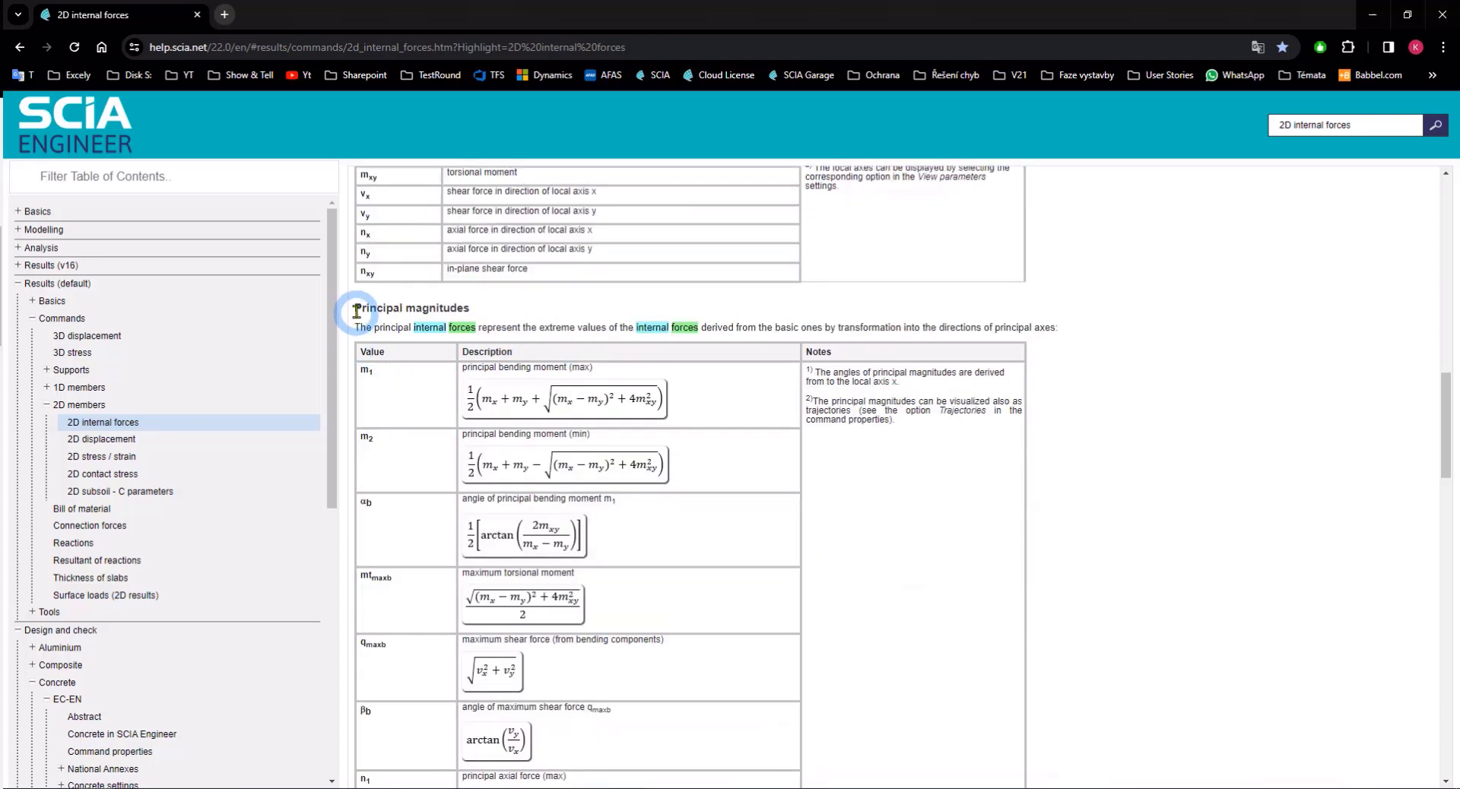
pyautogui.moveTo(355, 308); pyautogui.dragTo(481, 309)
pyautogui.scroll(-9, 534, 373)
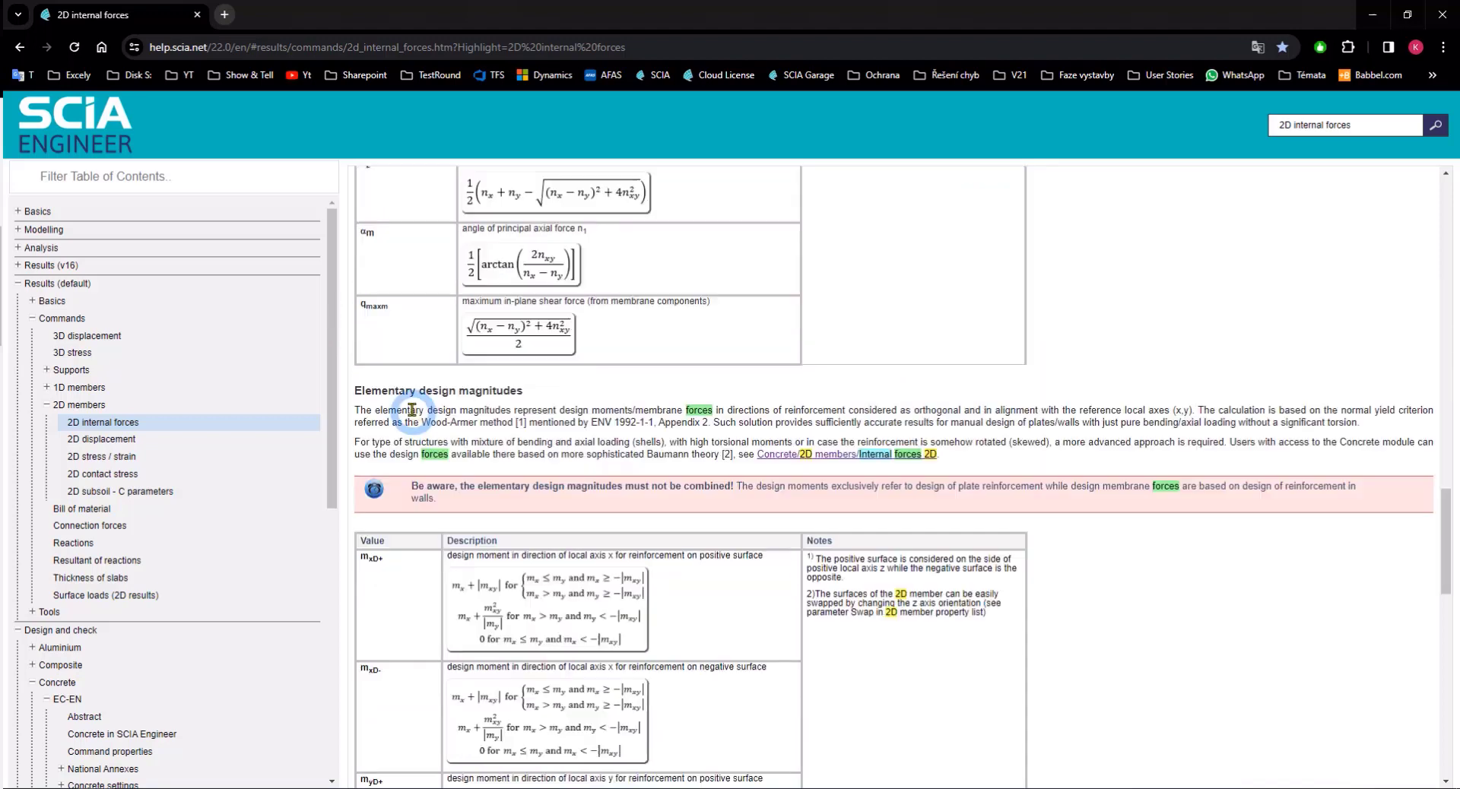
pyautogui.moveTo(354, 390); pyautogui.dragTo(530, 396)
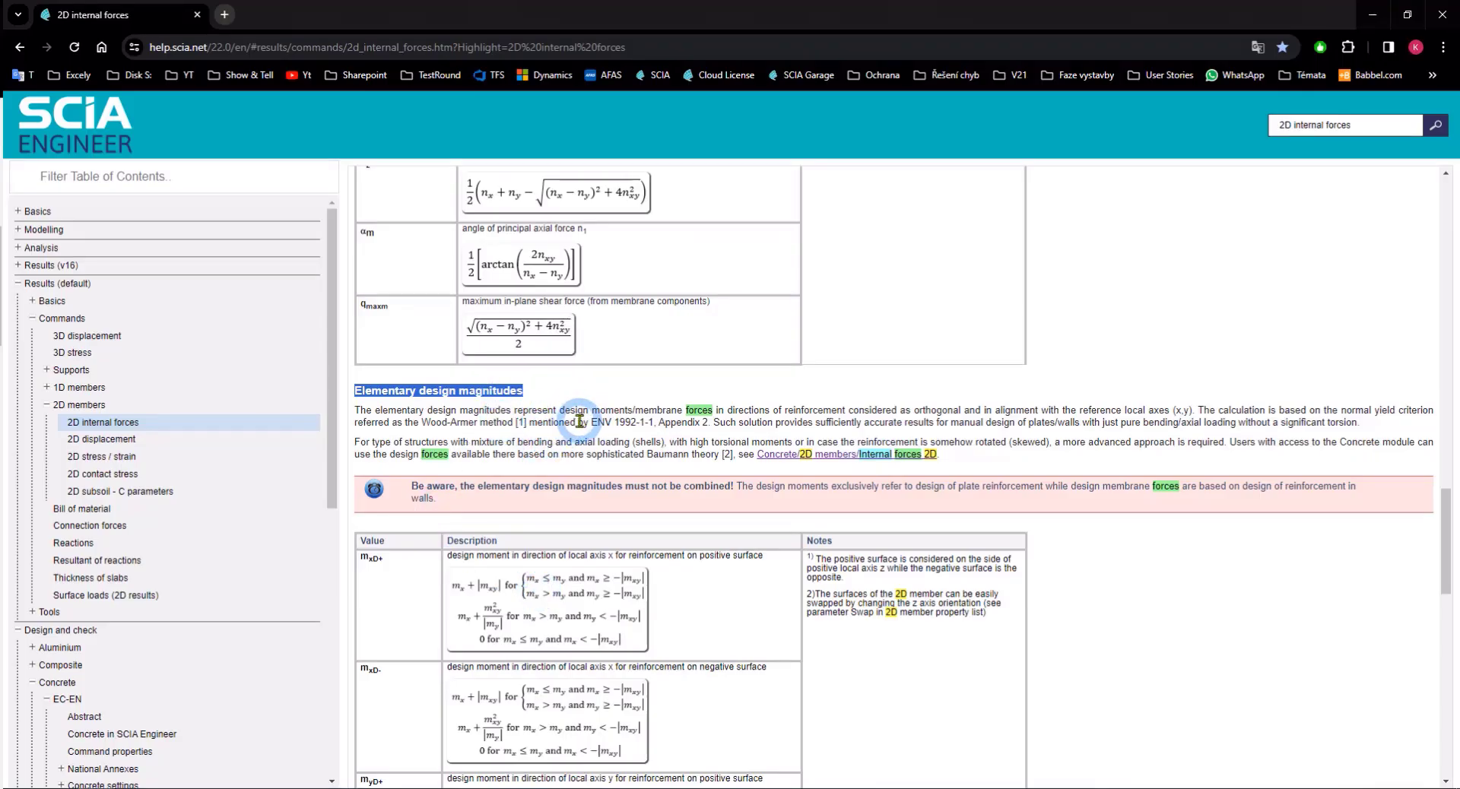
pyautogui.moveTo(591, 422); pyautogui.dragTo(710, 423)
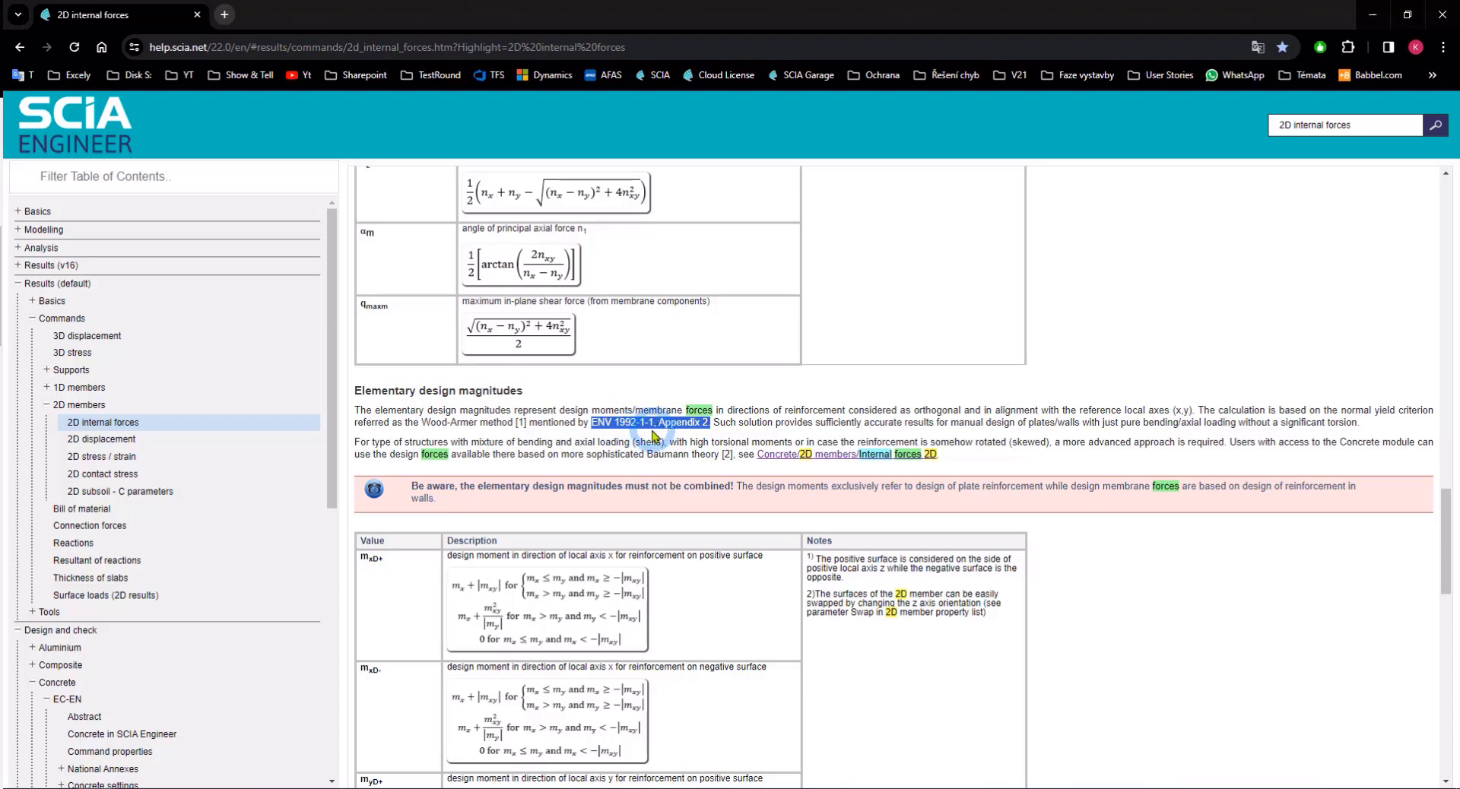
pyautogui.moveTo(615, 423); pyautogui.dragTo(663, 424)
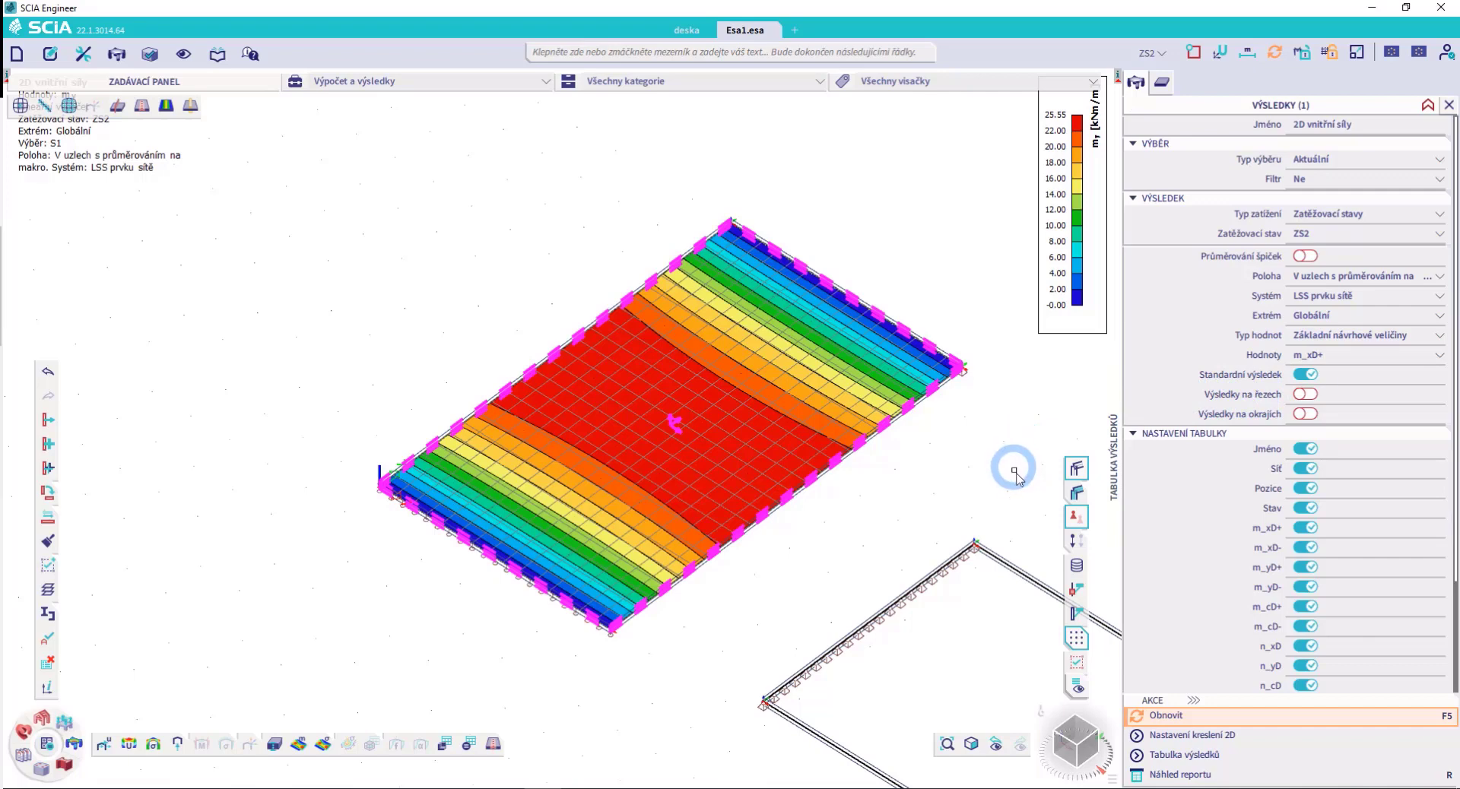
# Return to the SCIA help page and read the Elementary design magnitudes text, focusing on ENV 1992-1-1 and the Wood-Armer method
pyautogui.click(1391, 335)
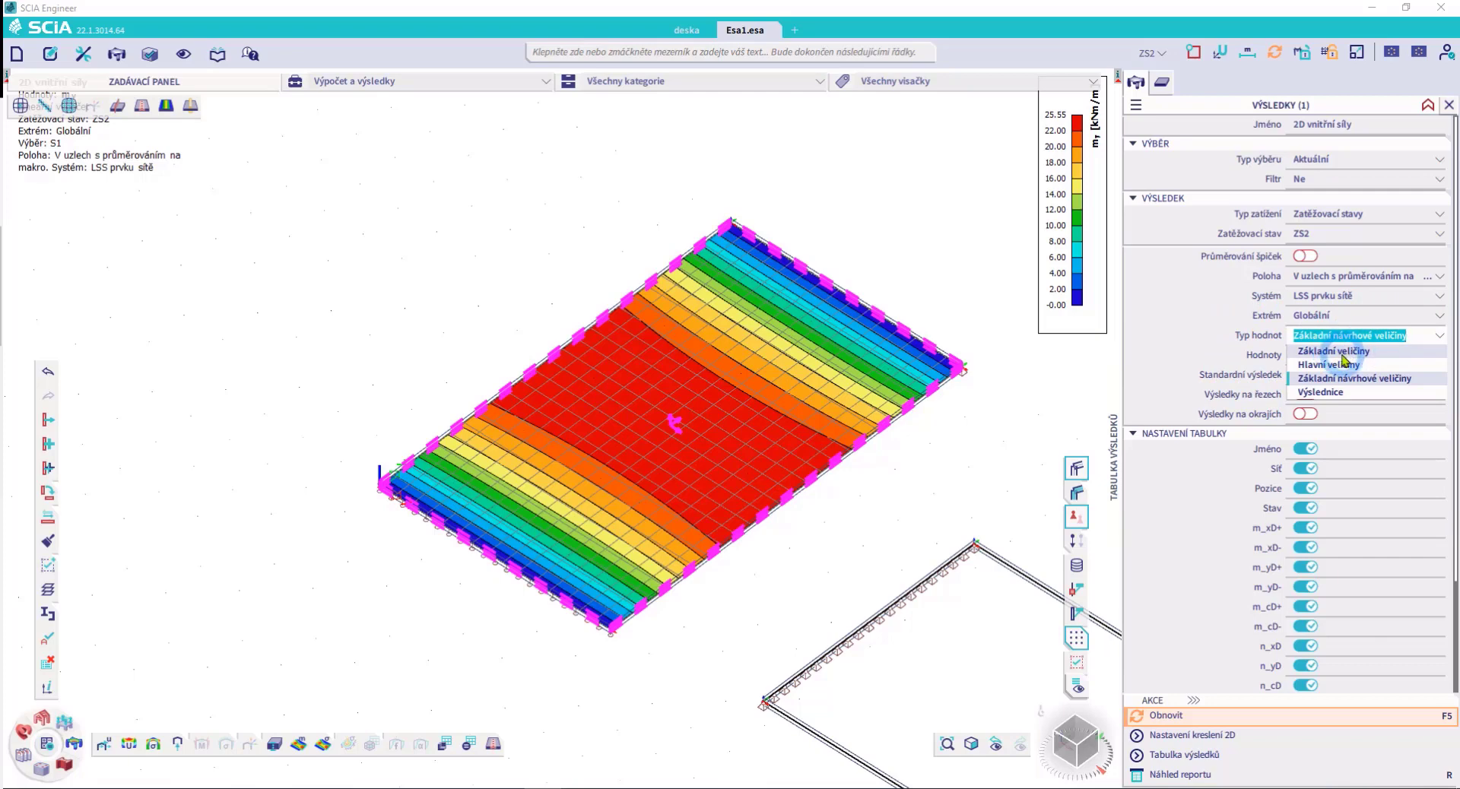
pyautogui.click(1027, 439)
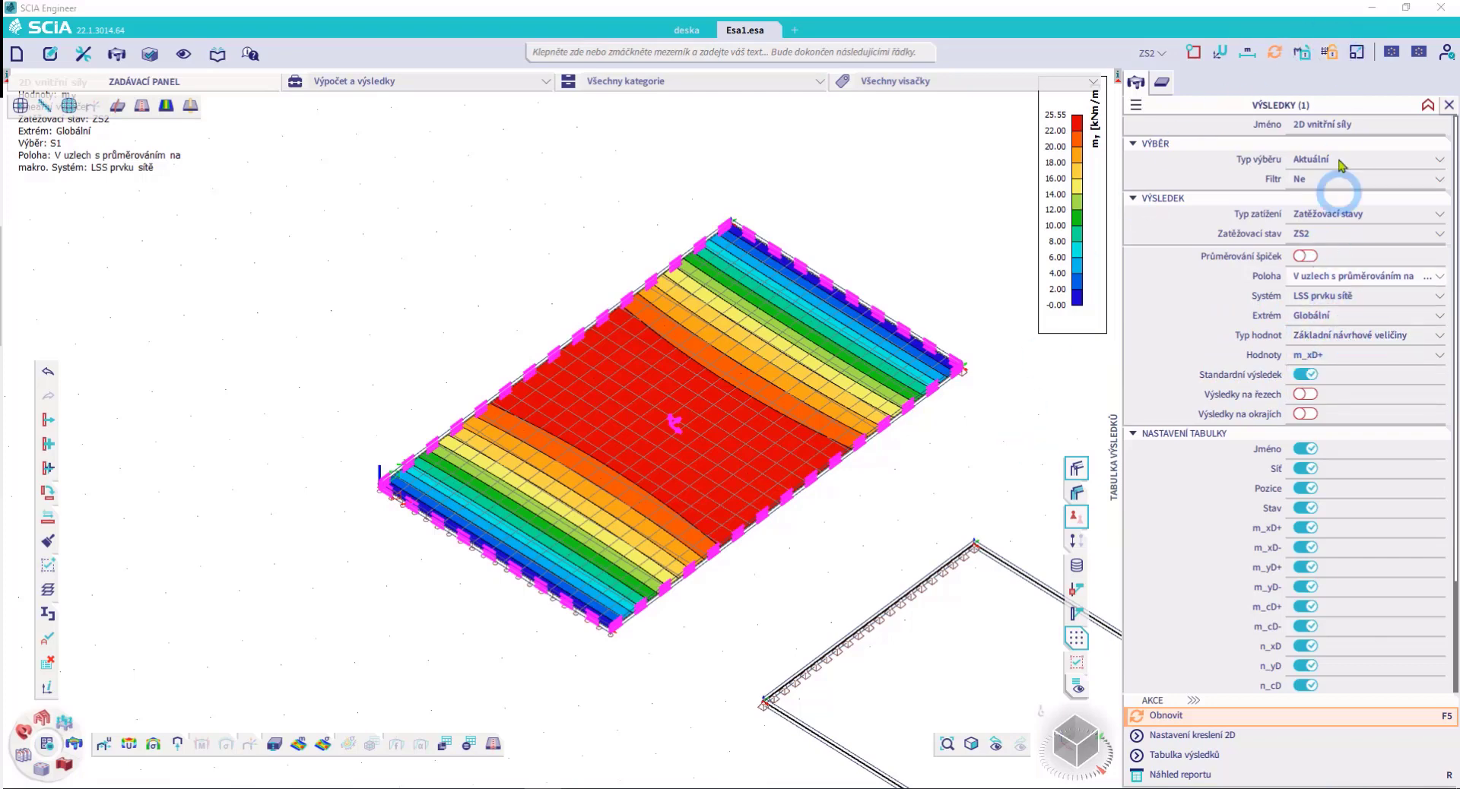
pyautogui.click(1368, 12)
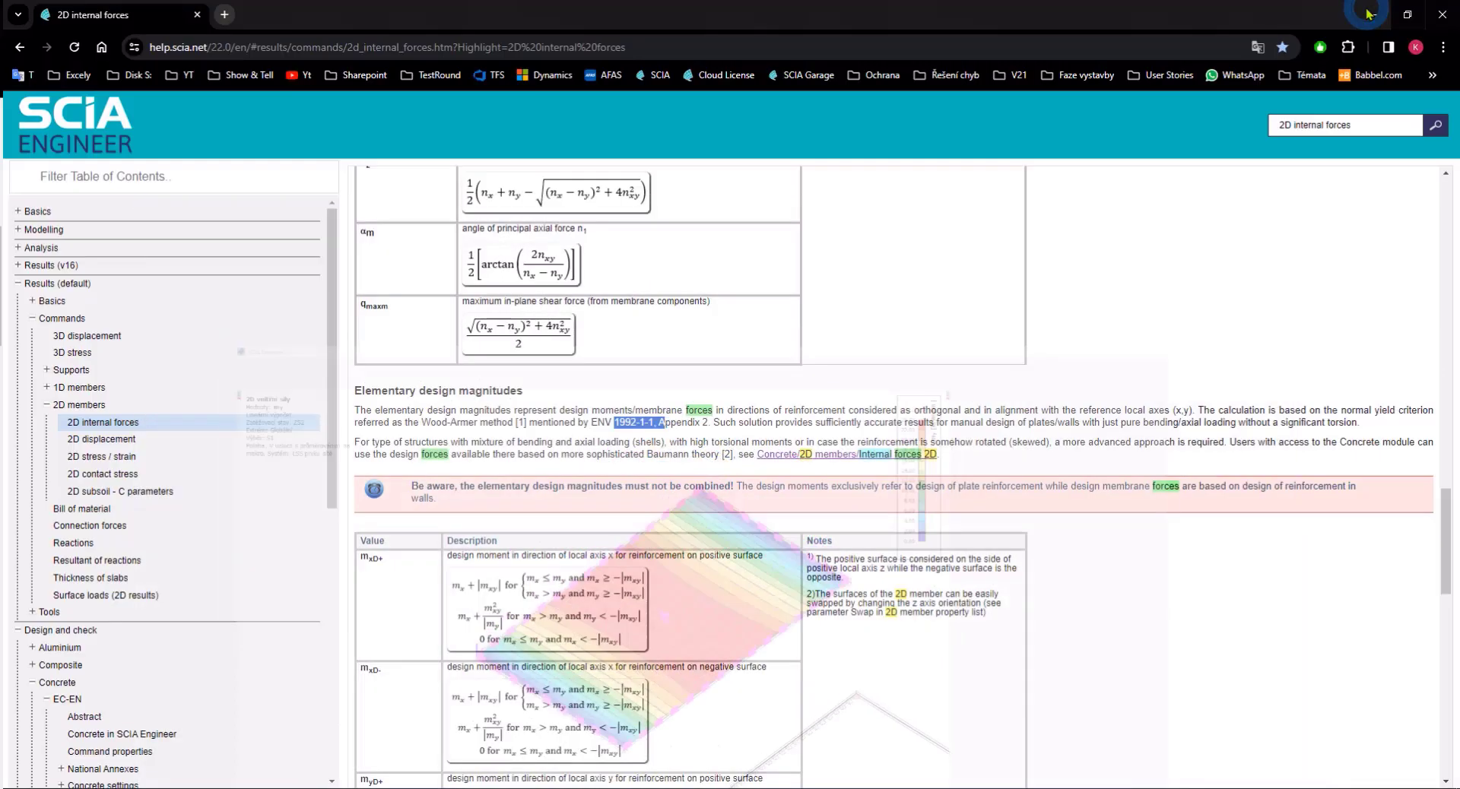
pyautogui.moveTo(615, 418); pyautogui.dragTo(652, 425)
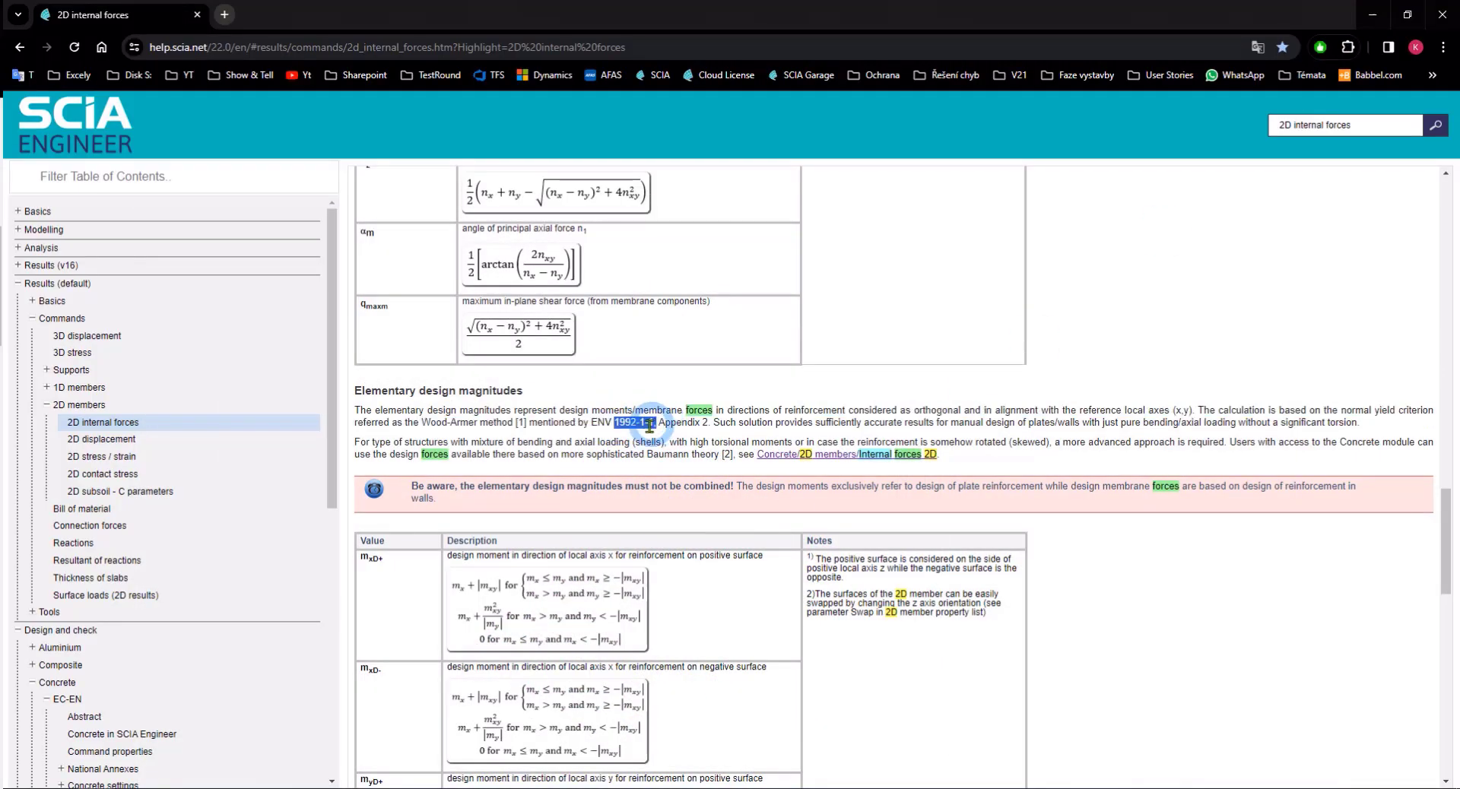
pyautogui.click(631, 444)
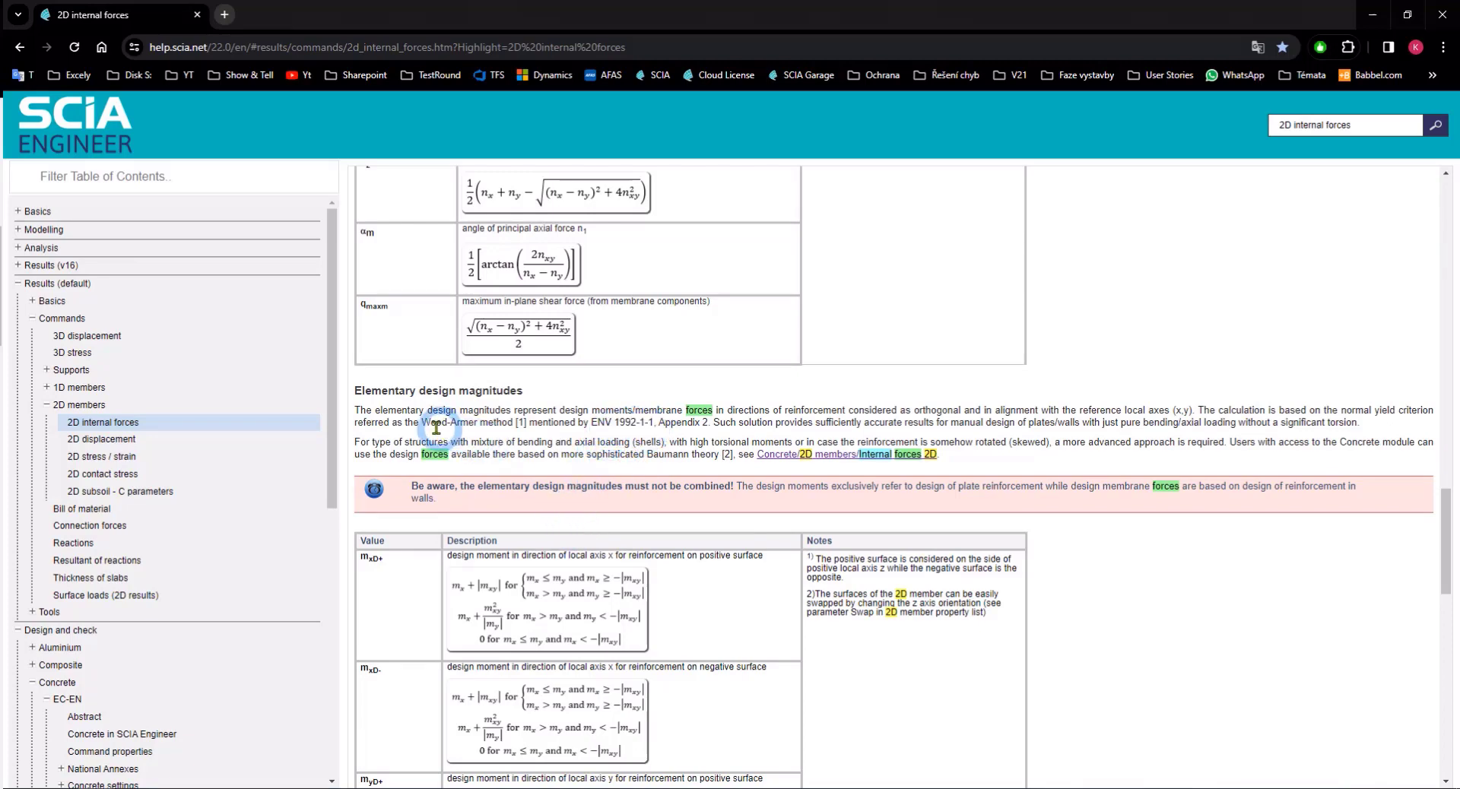
pyautogui.moveTo(422, 424); pyautogui.dragTo(503, 424)
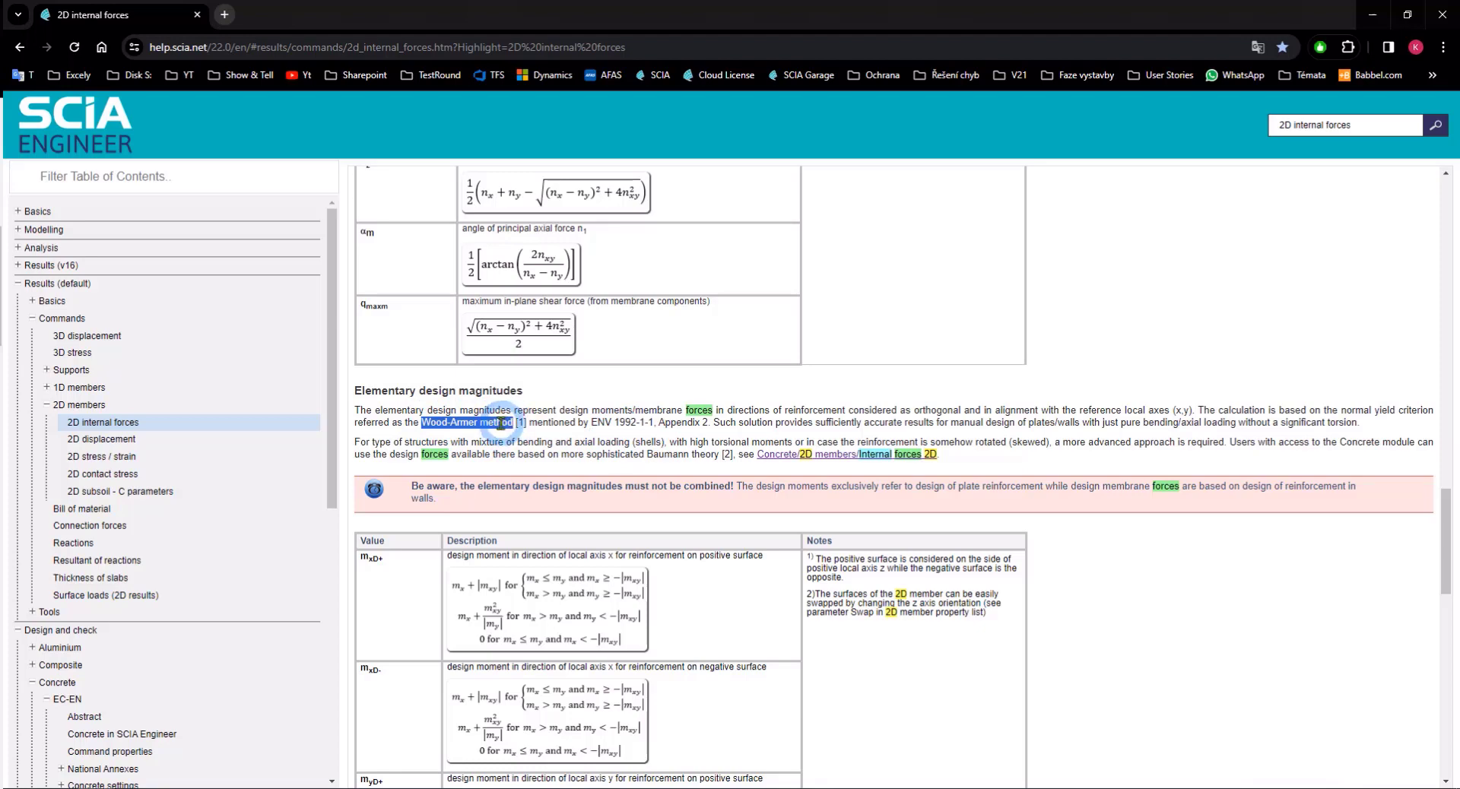
pyautogui.click(567, 458)
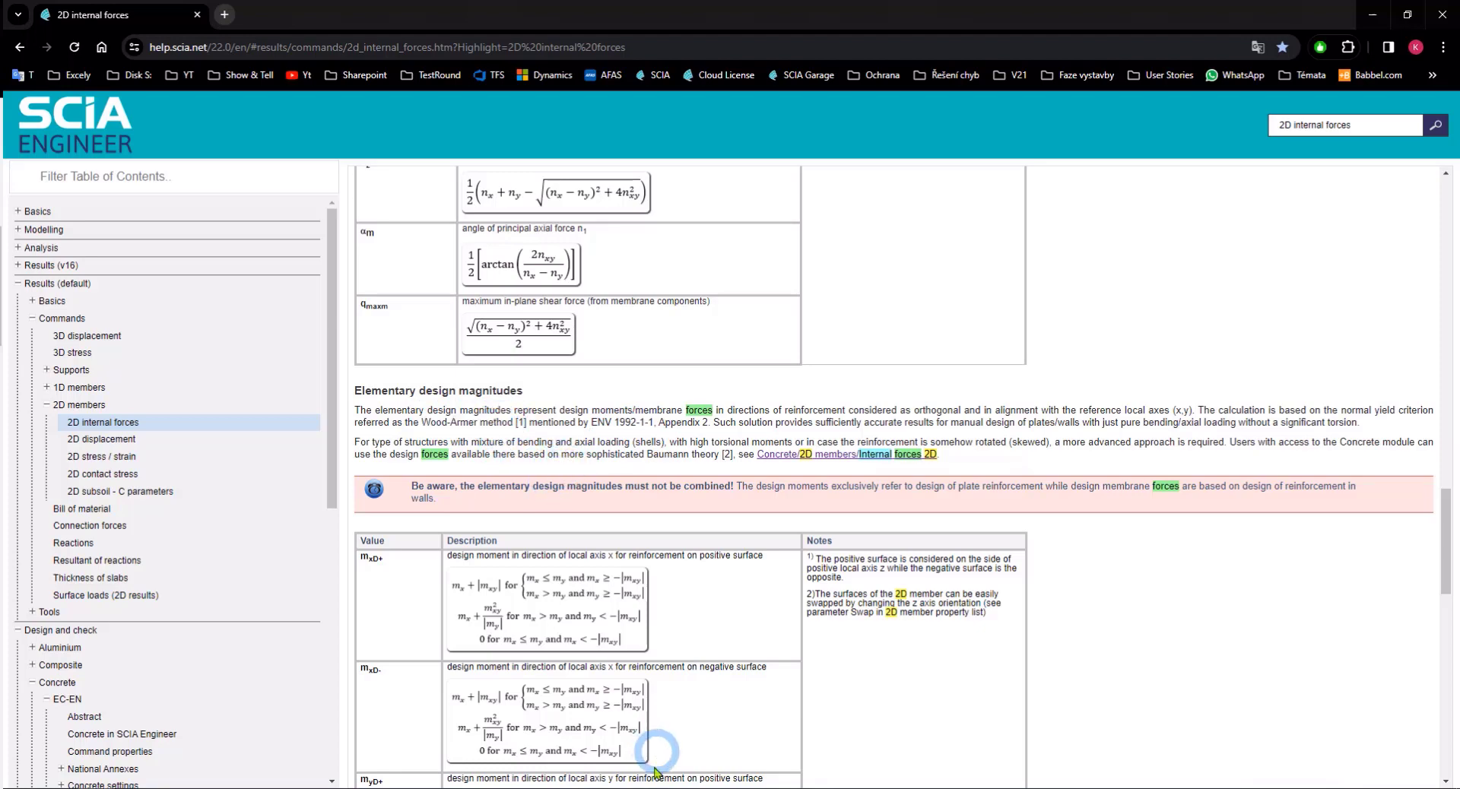
pyautogui.click(550, 788)
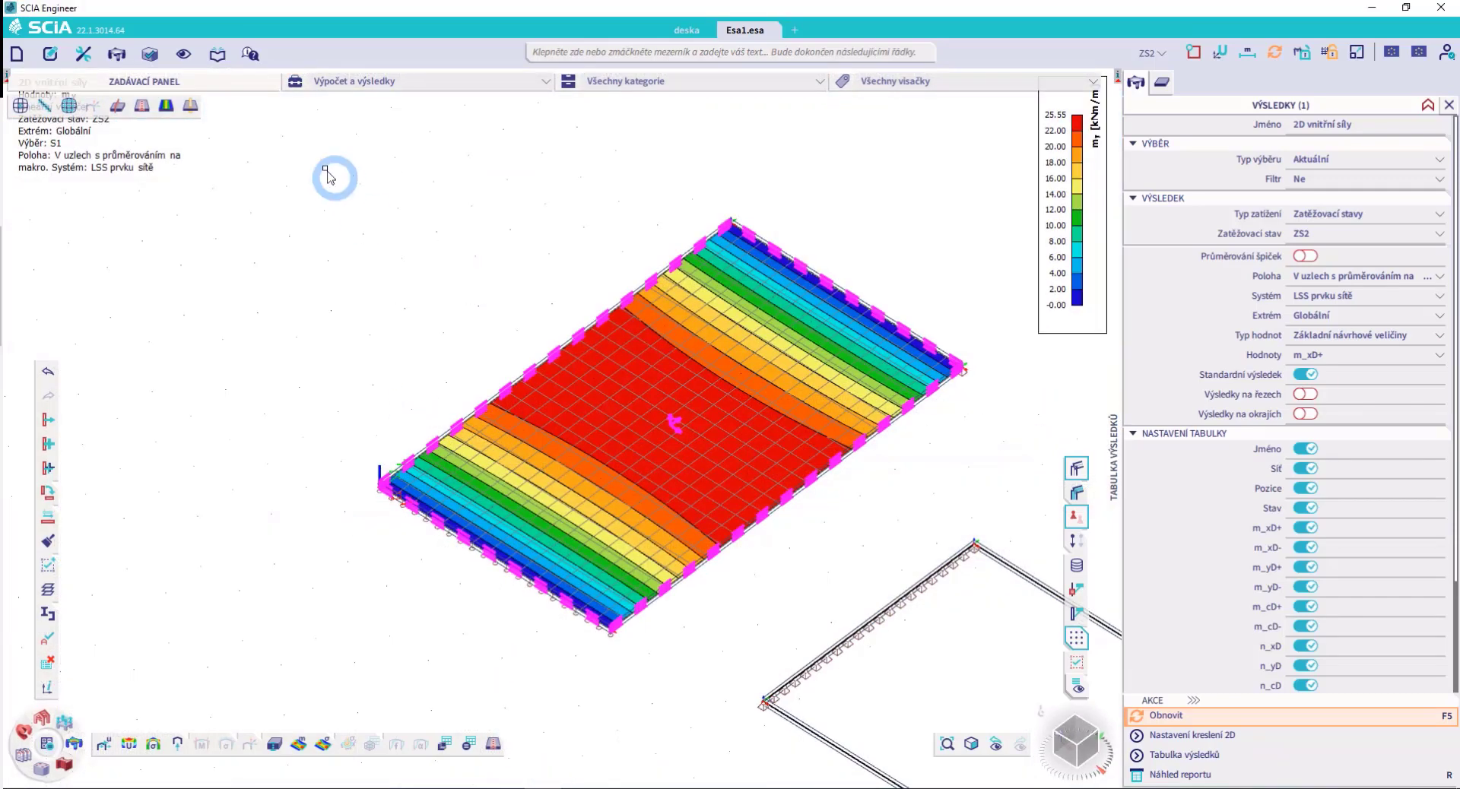
# Examine the Beton 2D commands for internal forces, reinforcement design and checks, and compare them with the general results commands
pyautogui.click(147, 58)
pyautogui.moveTo(190, 116)
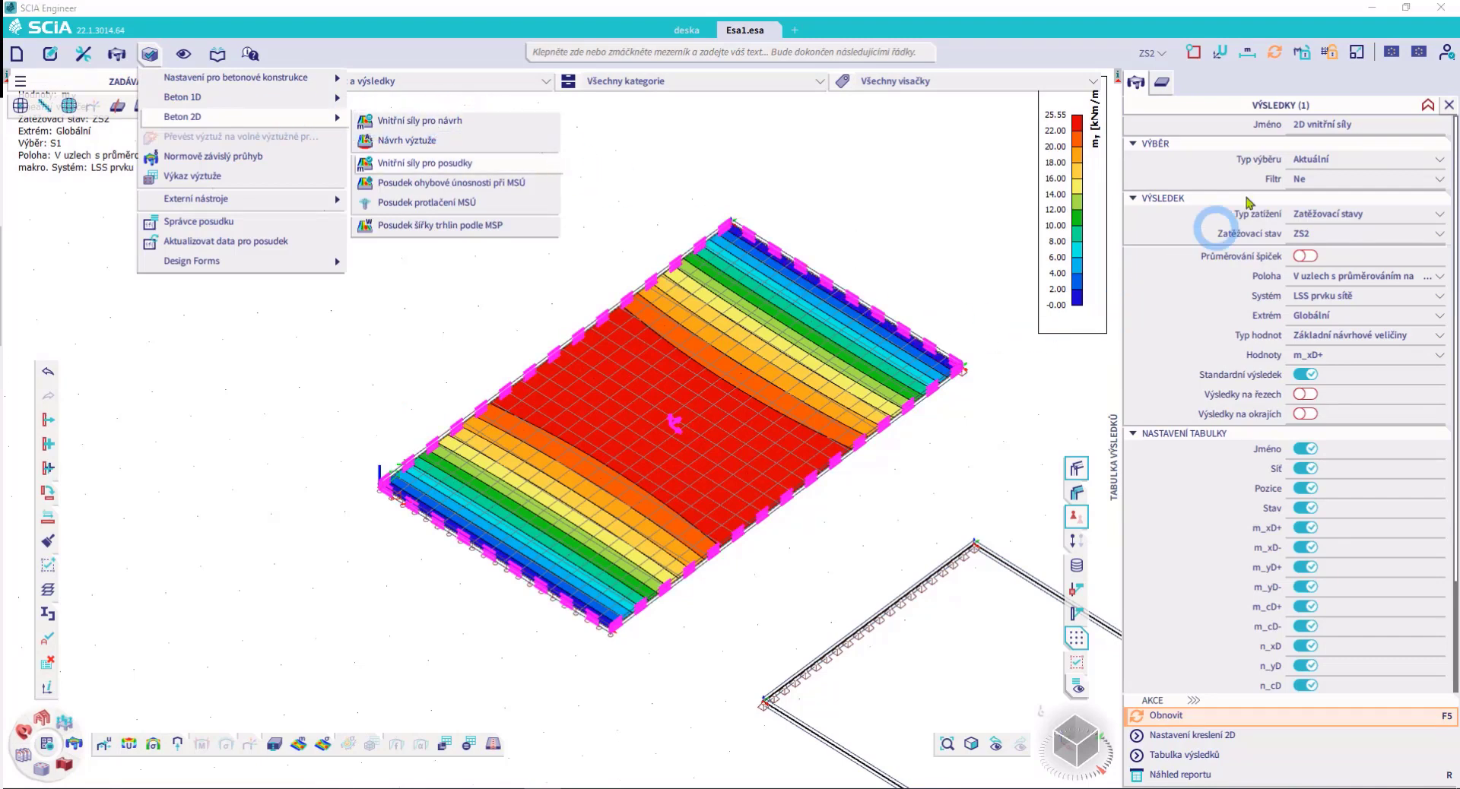
pyautogui.click(116, 54)
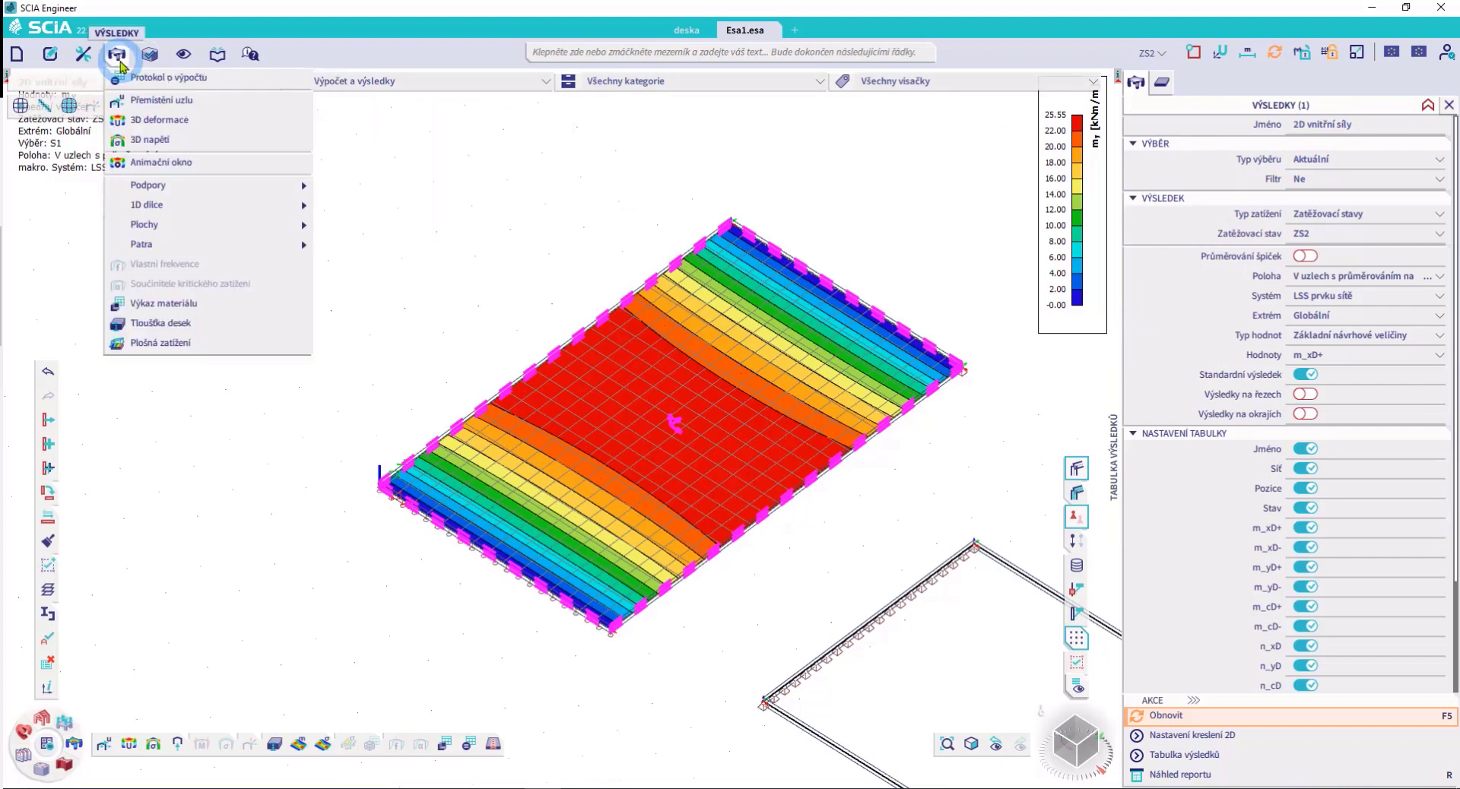
pyautogui.click(150, 54)
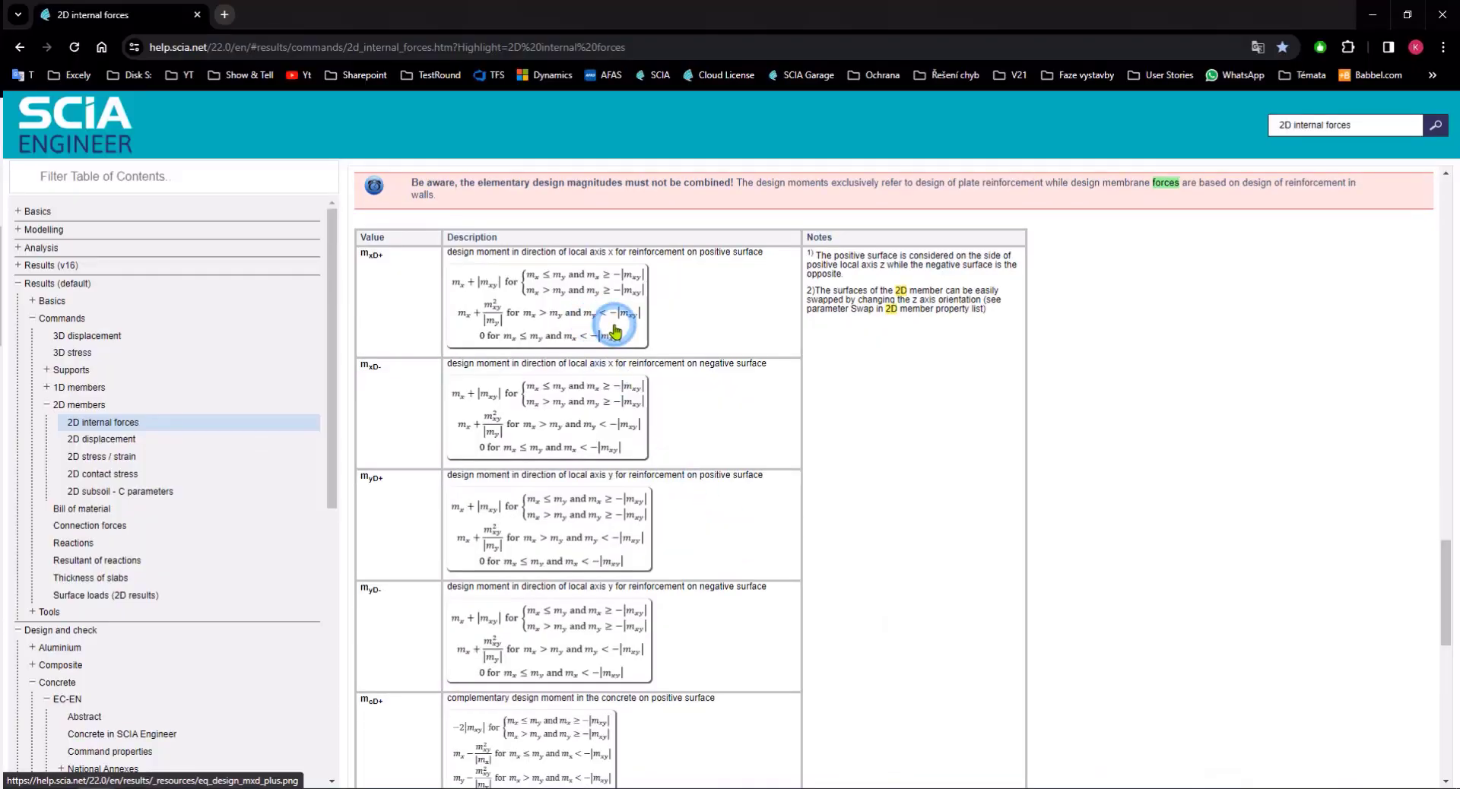
# Examine the design moment m_xD+ and its formulas in the help page's table of elementary design magnitudes
pyautogui.moveTo(615, 327)
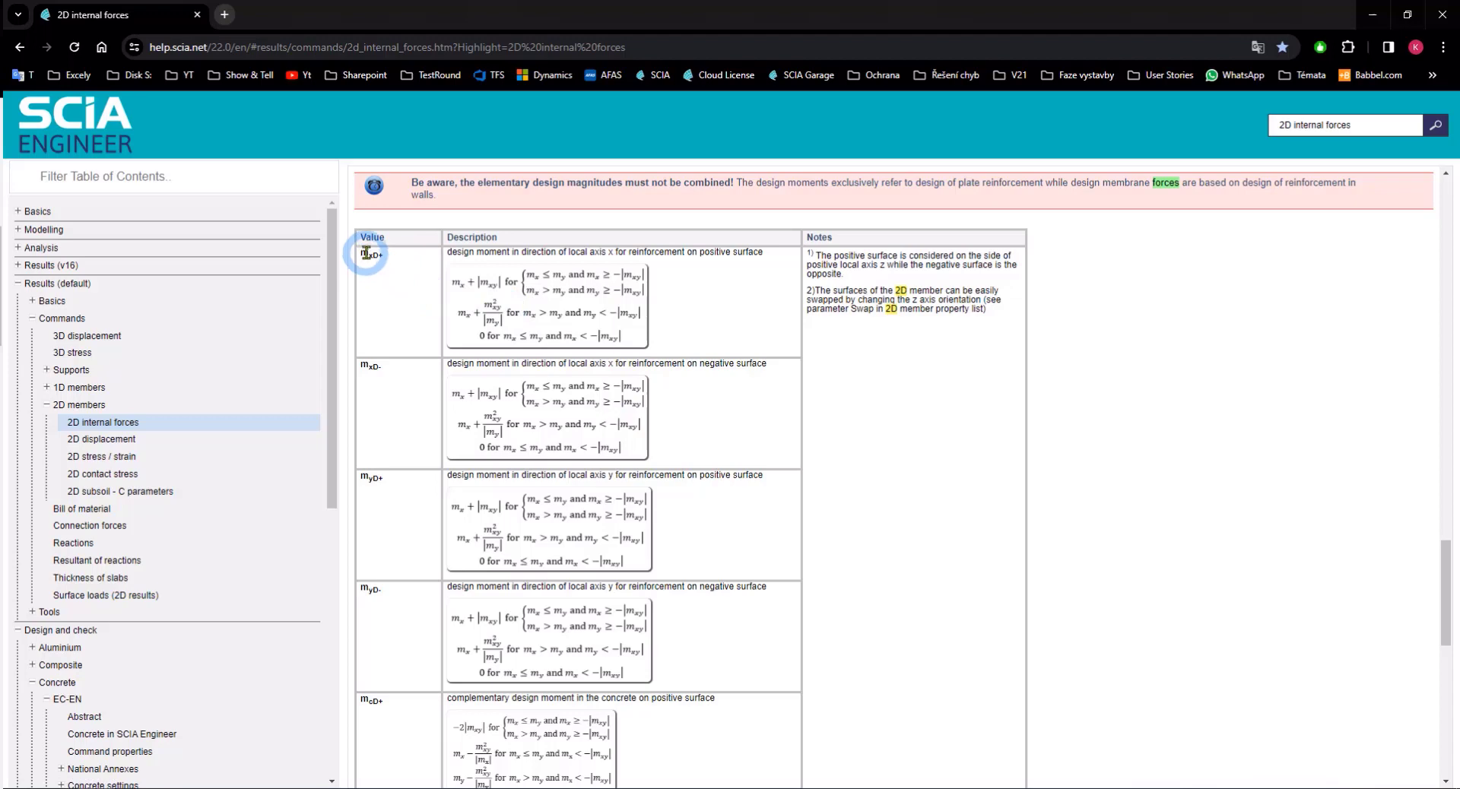
pyautogui.moveTo(378, 255); pyautogui.dragTo(370, 256)
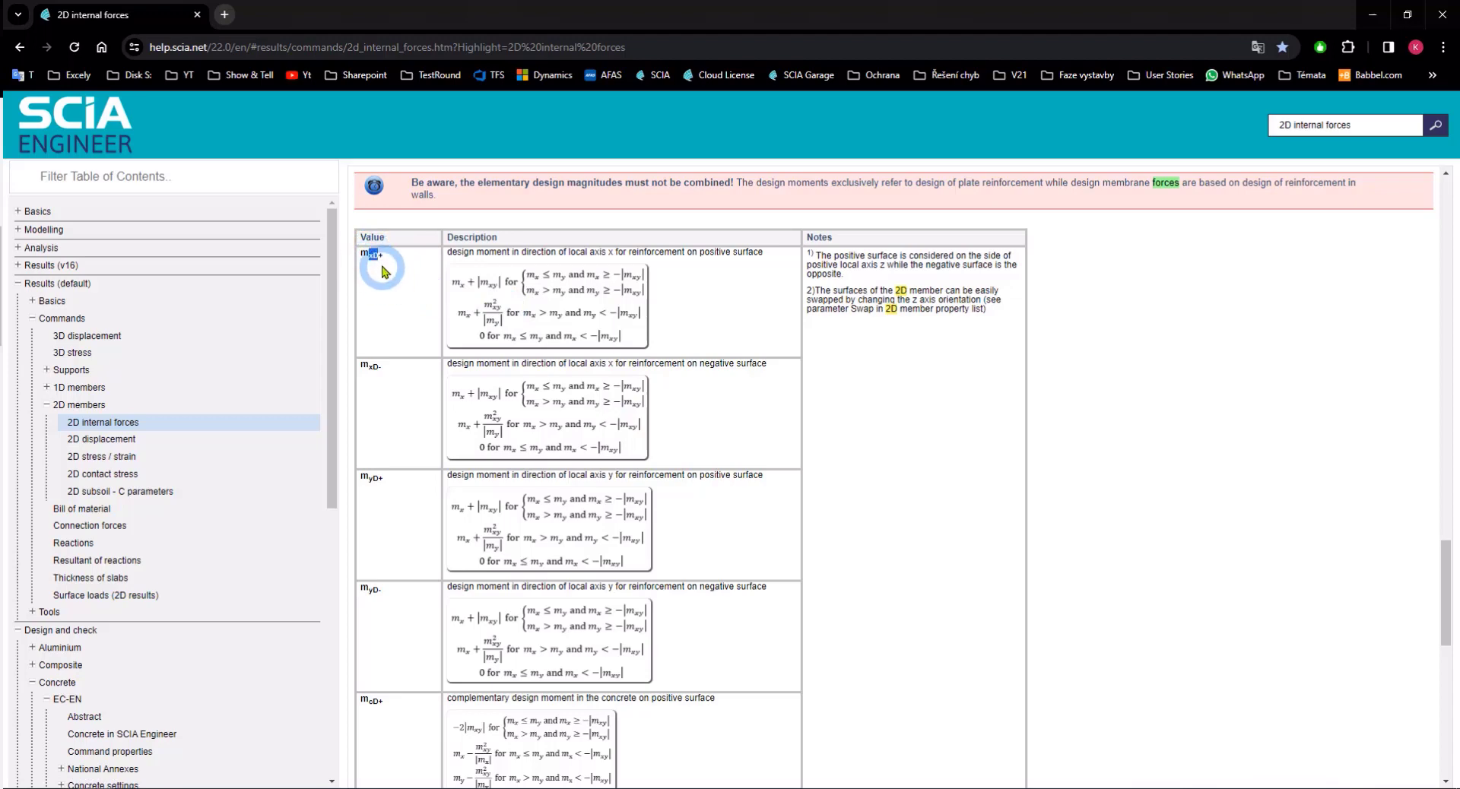
pyautogui.click(379, 256)
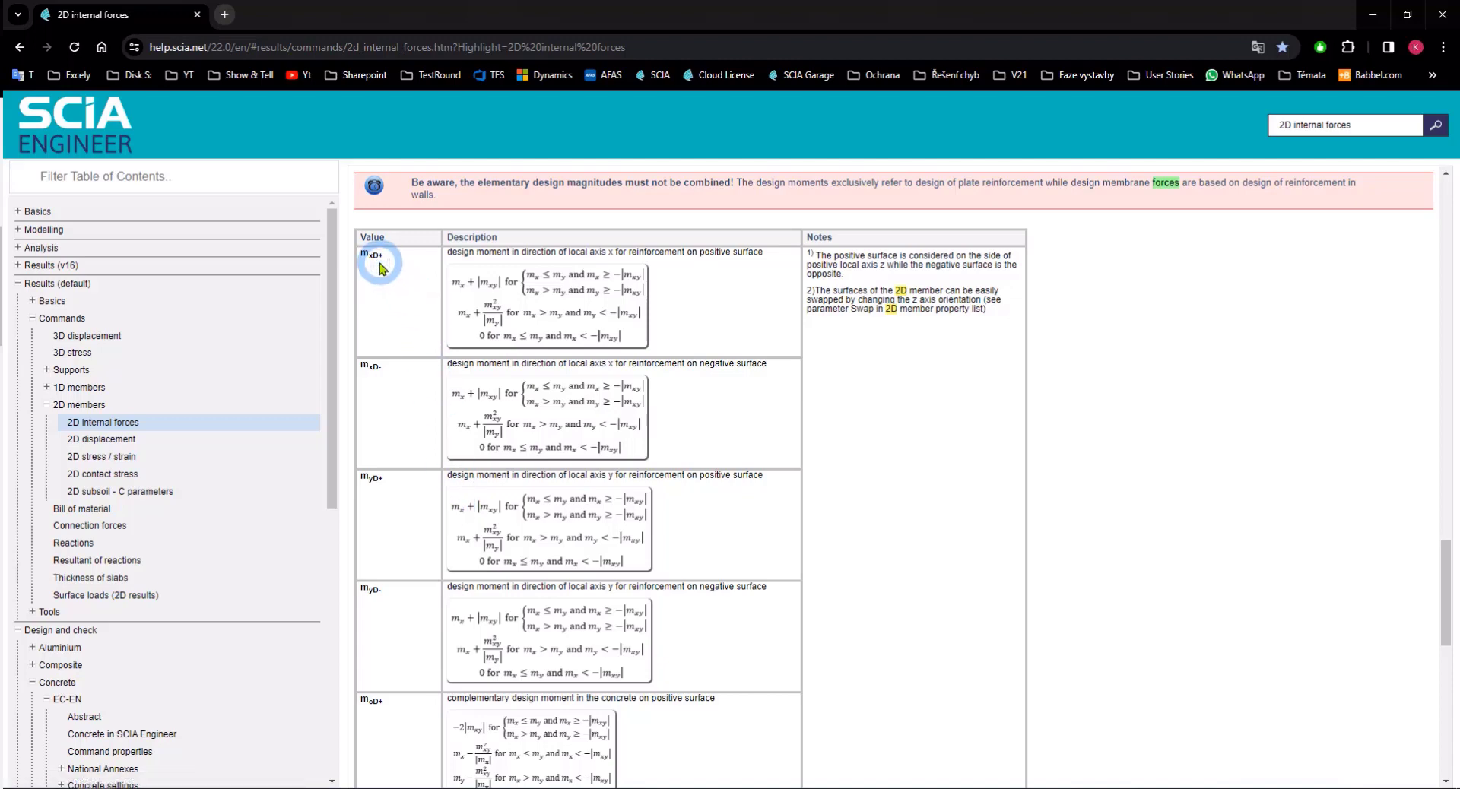
pyautogui.click(520, 295)
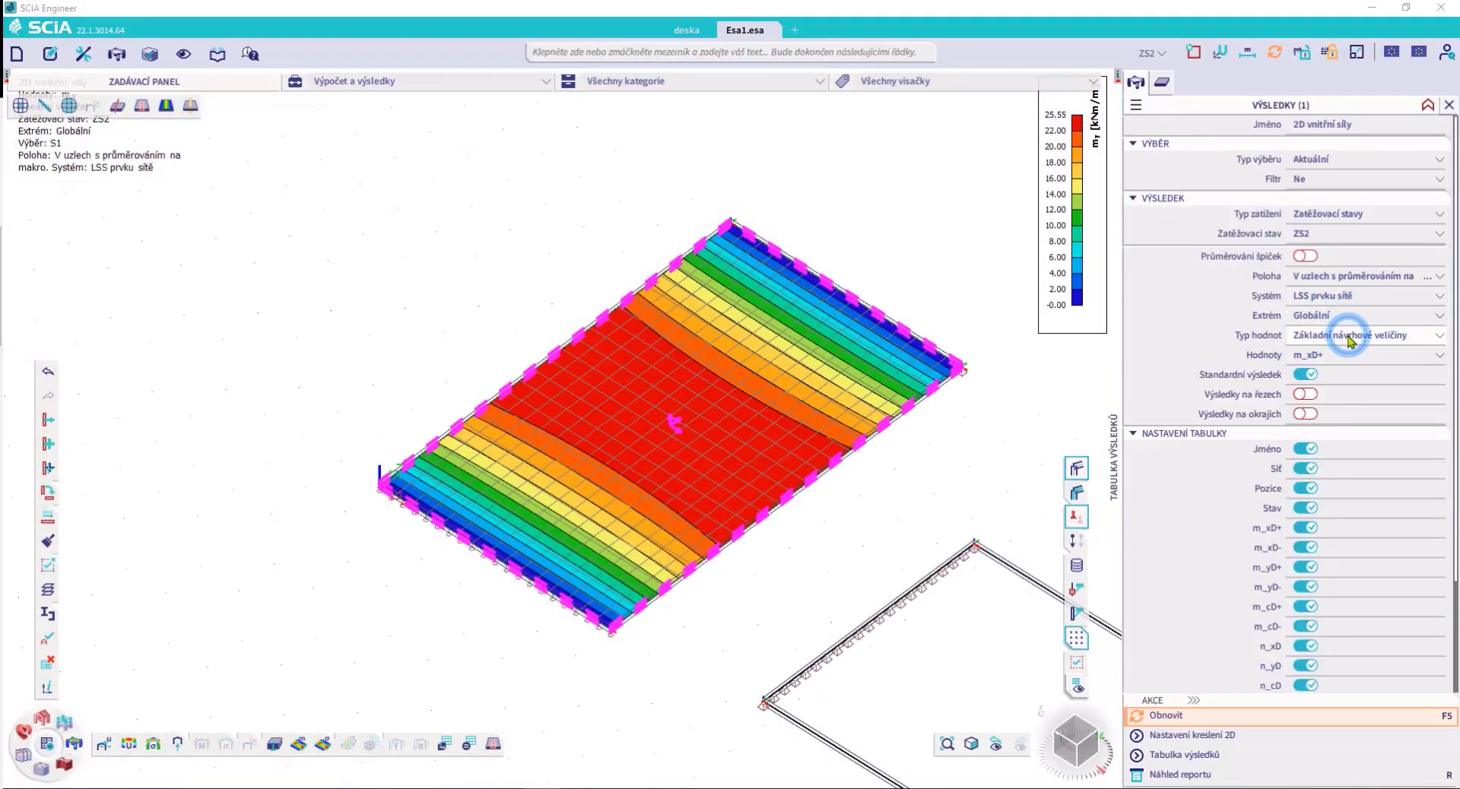
# Keep Základní návrhové veličiny as the type of values and check which design components its values list (Hodnoty) offers
pyautogui.click(1357, 335)
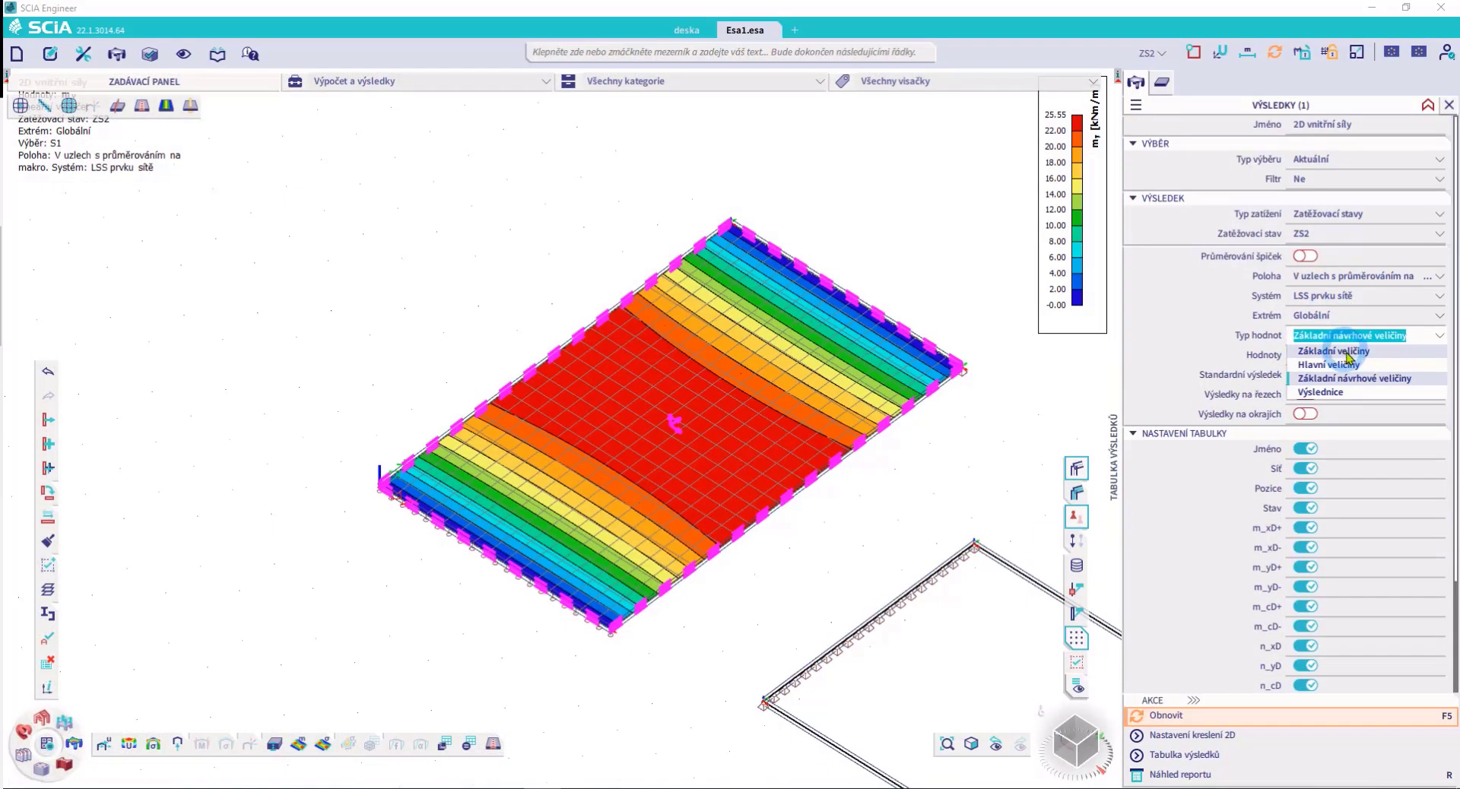
pyautogui.click(1342, 378)
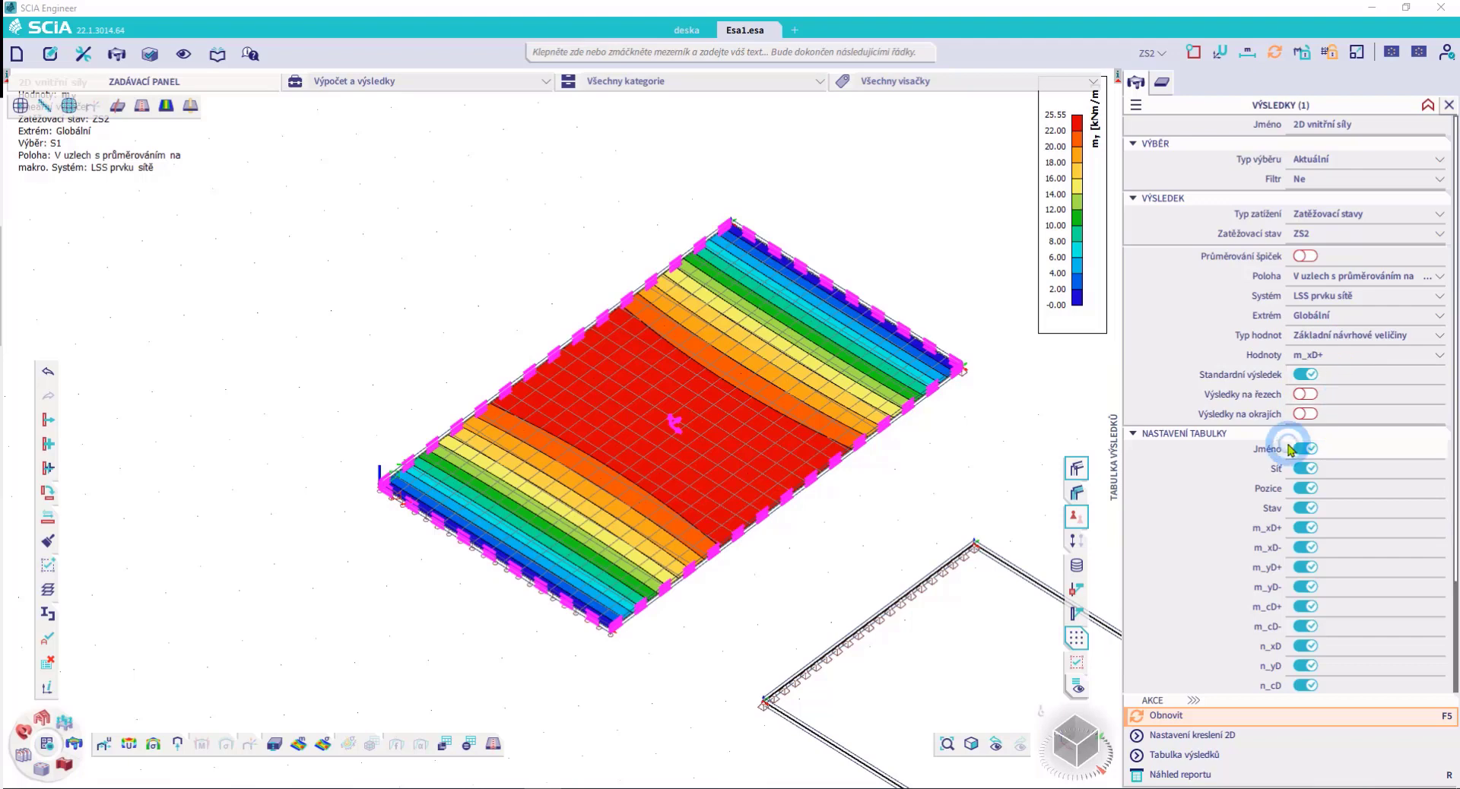
pyautogui.click(1343, 355)
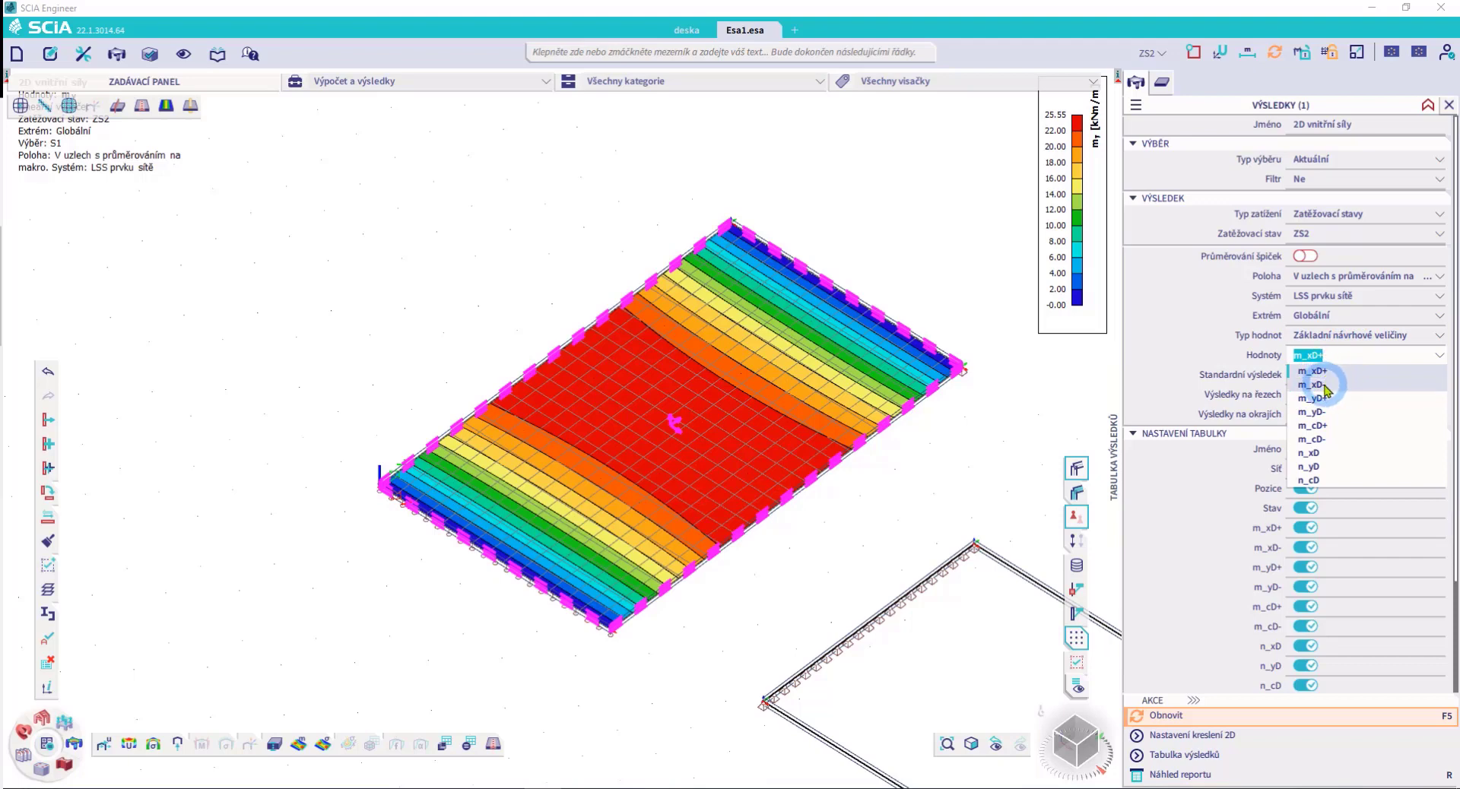
pyautogui.scroll(5, 677, 426)
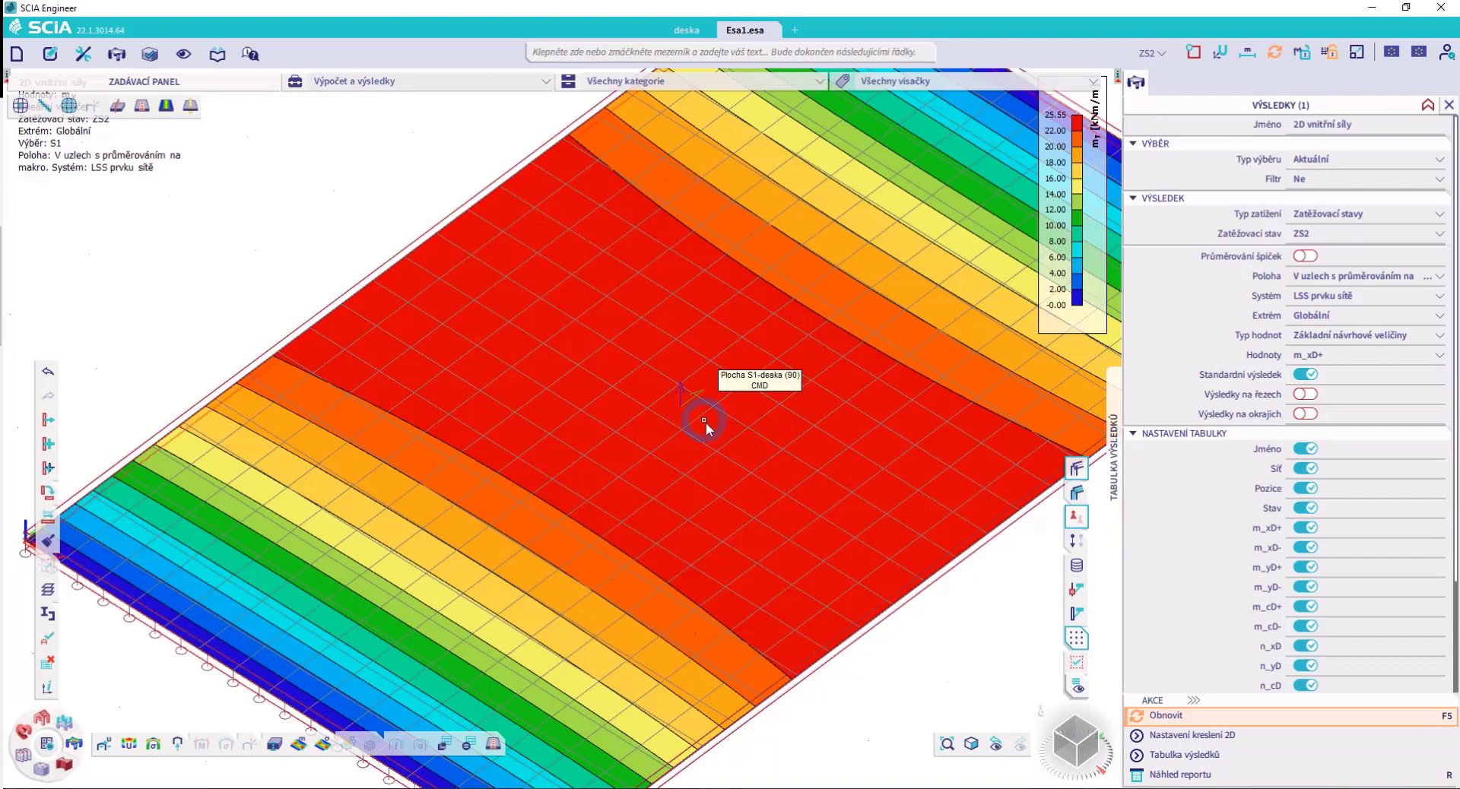
pyautogui.scroll(-3, 706, 422)
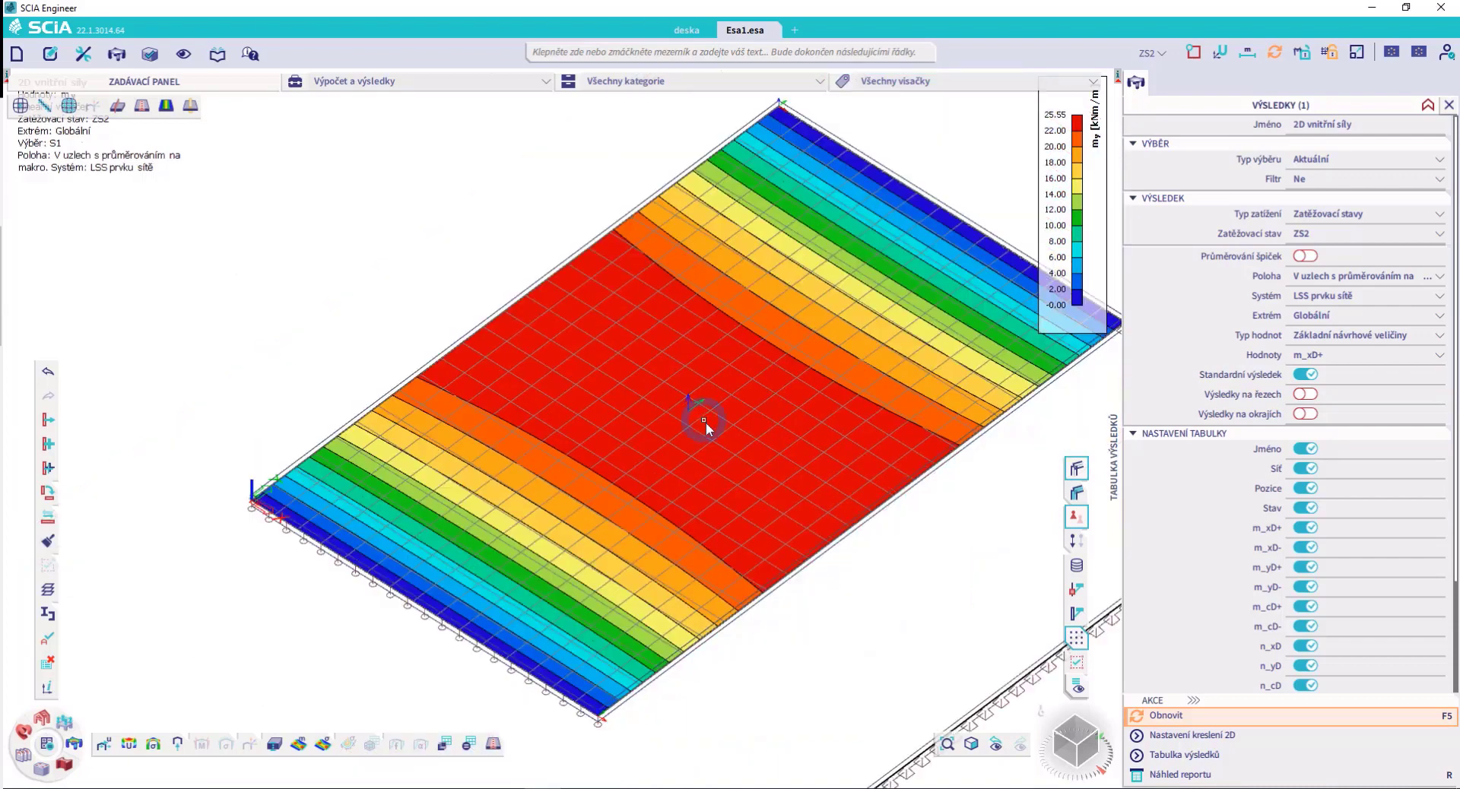
pyautogui.click(1323, 356)
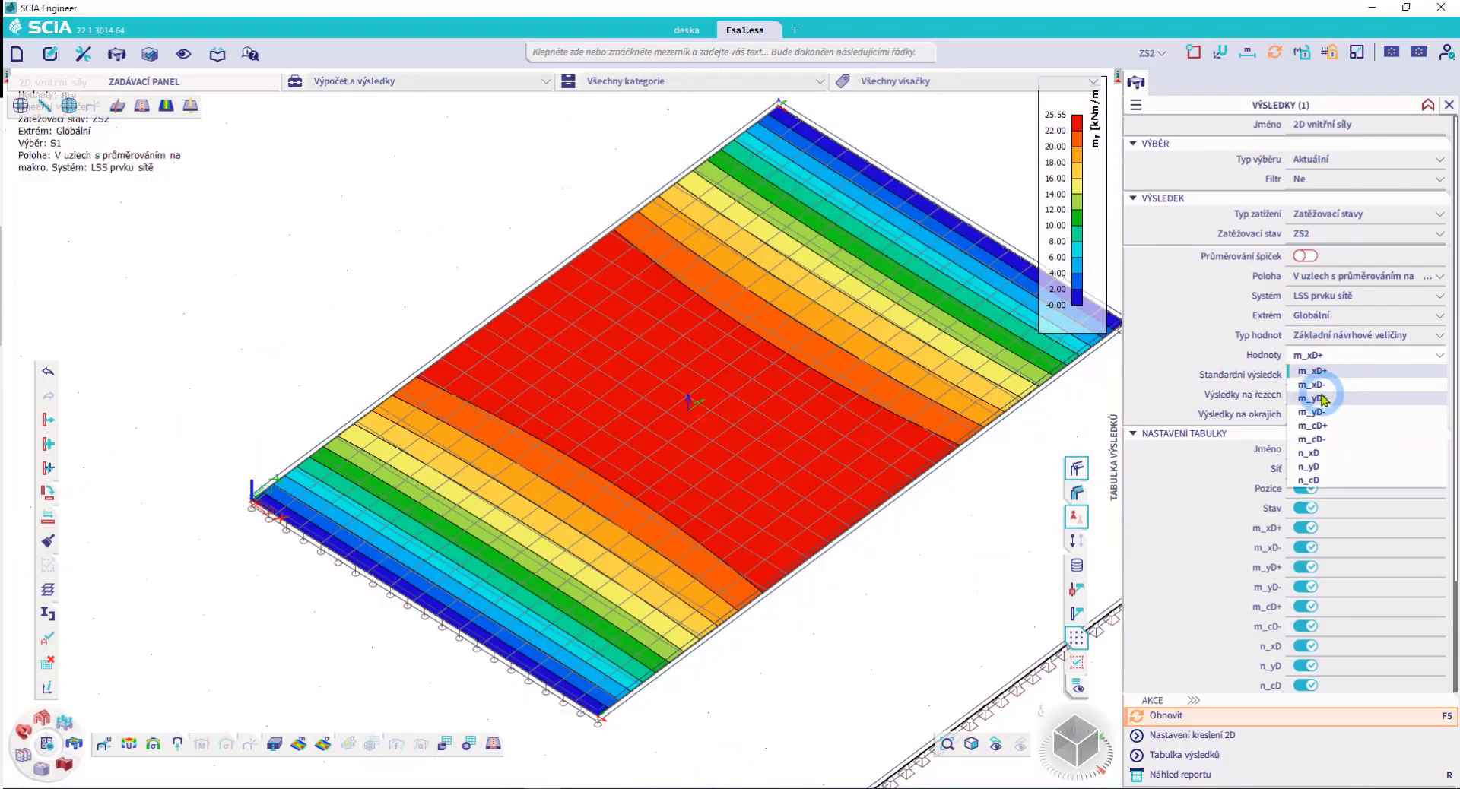
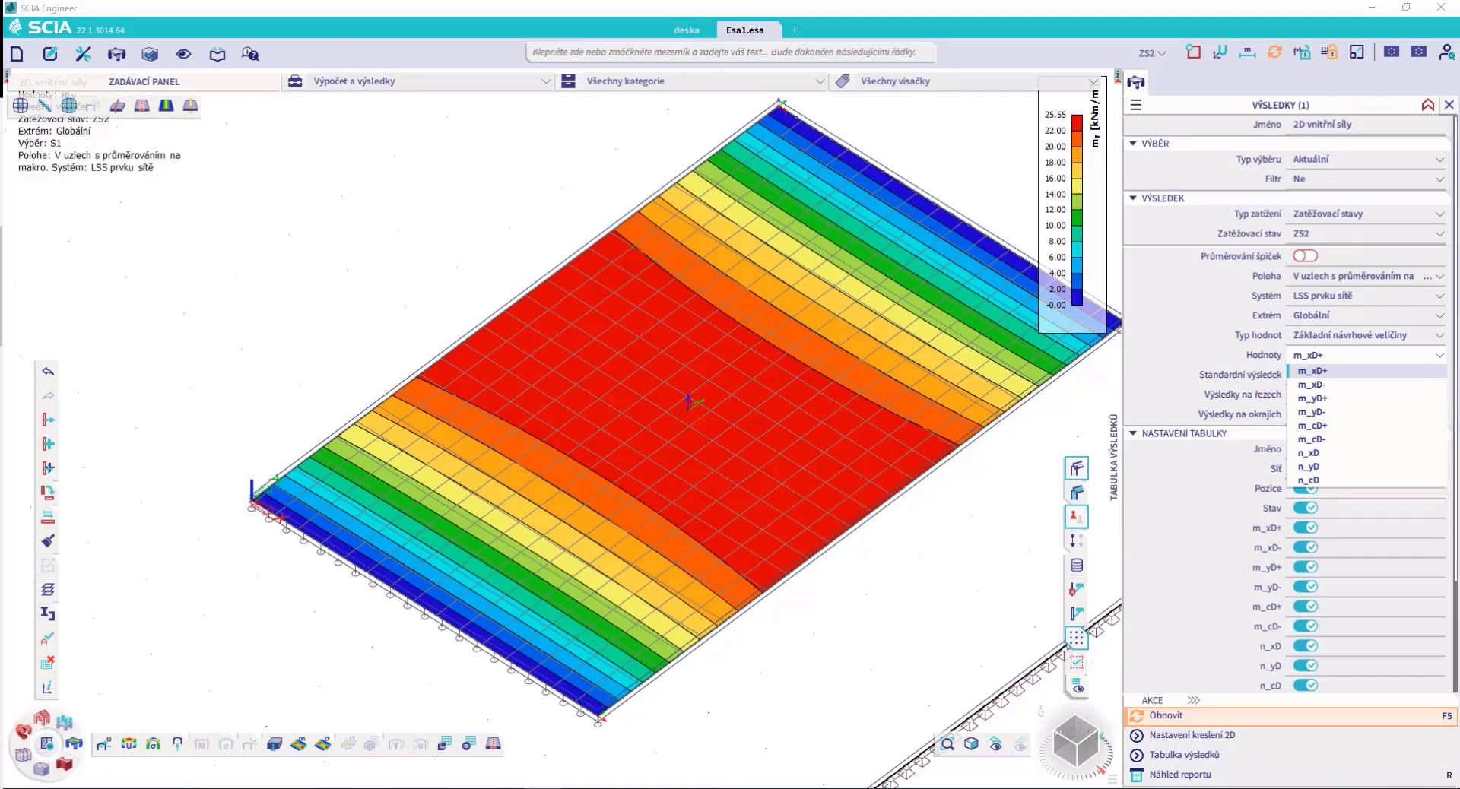
# Review the available types of values (Typ hodnot) for the 2D internal forces of slab S1
pyautogui.click(1416, 339)
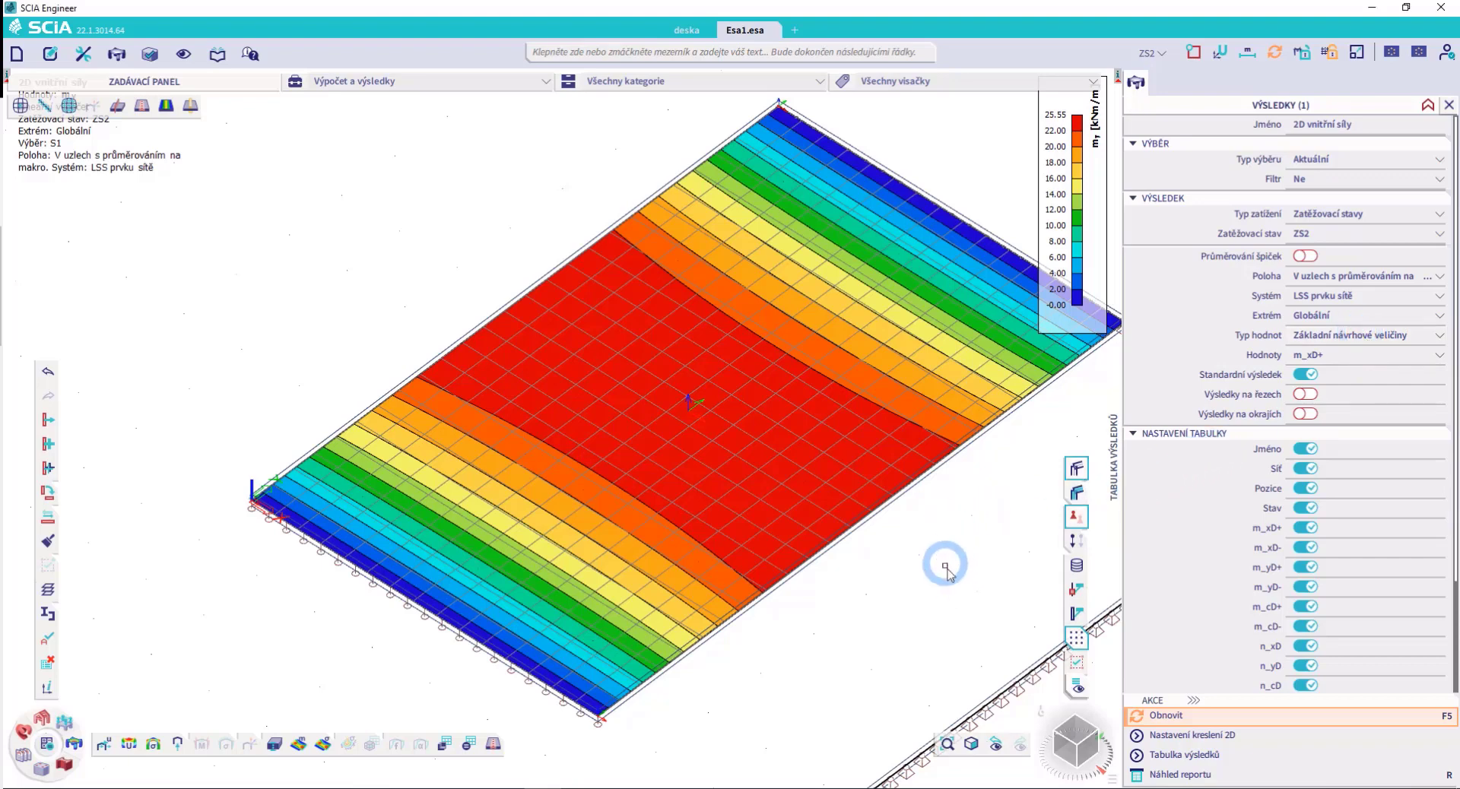
pyautogui.moveTo(943, 567); pyautogui.dragTo(921, 581, button='middle')
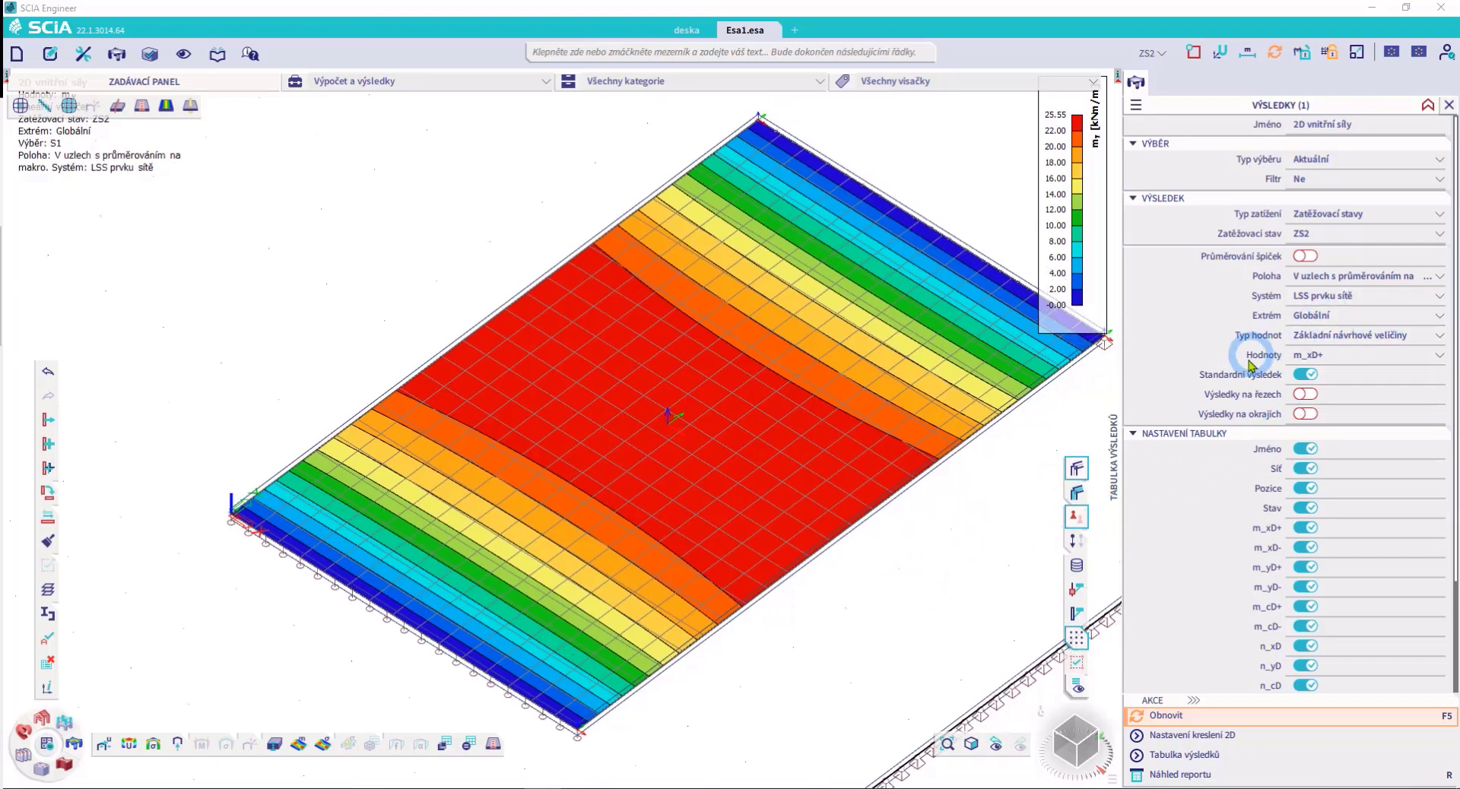
pyautogui.click(1346, 335)
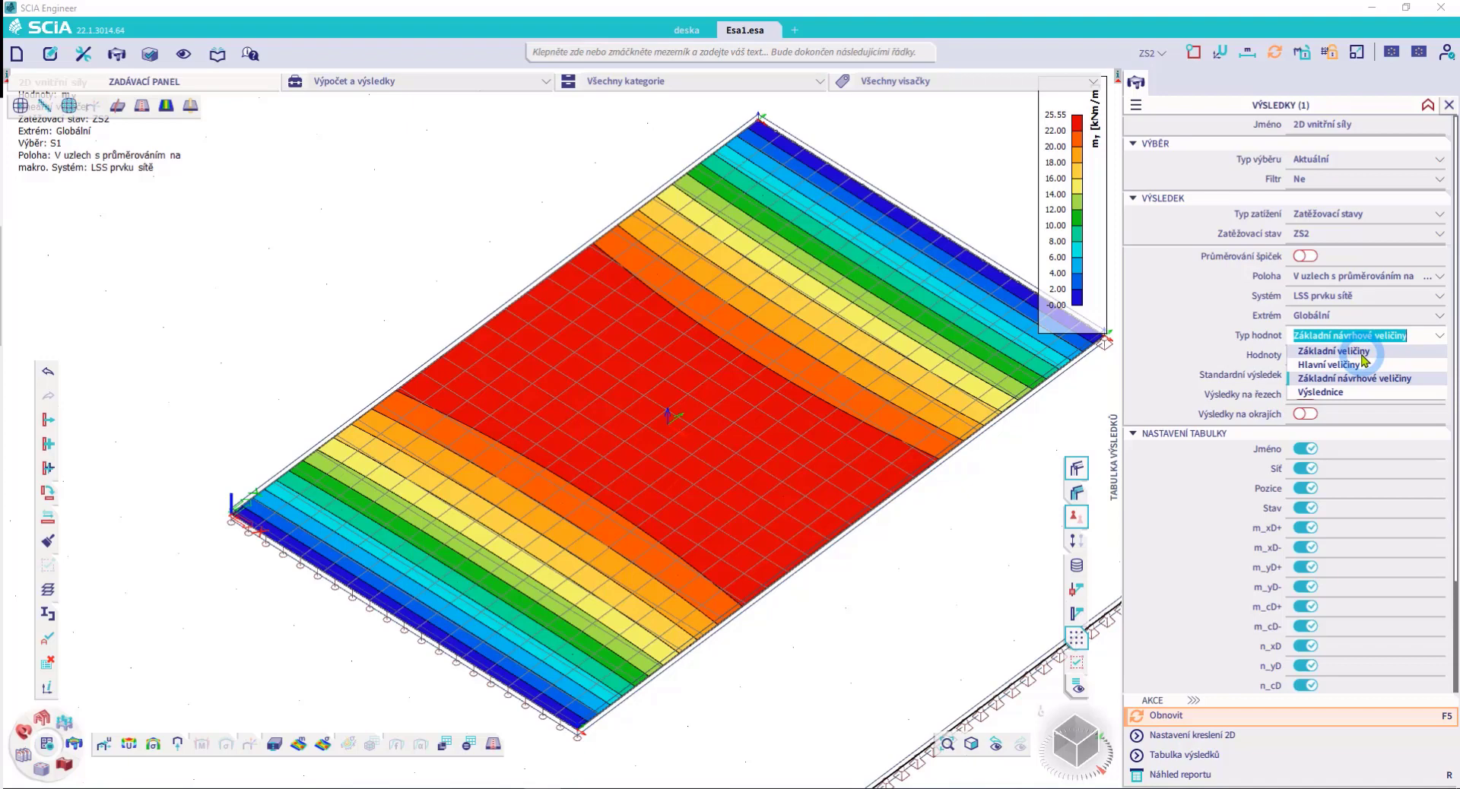
pyautogui.click(1328, 373)
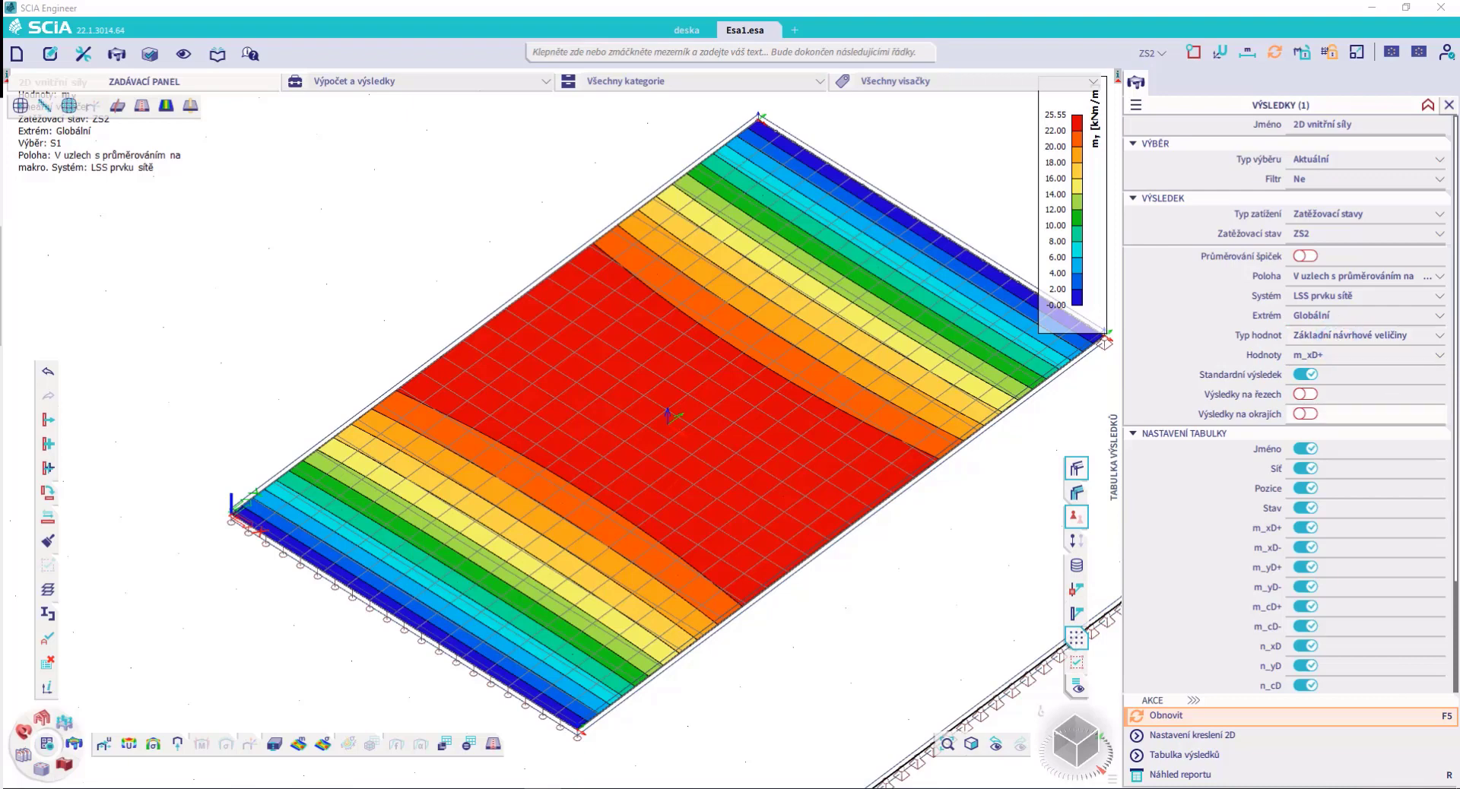
pyautogui.click(1340, 344)
pyautogui.click(1371, 372)
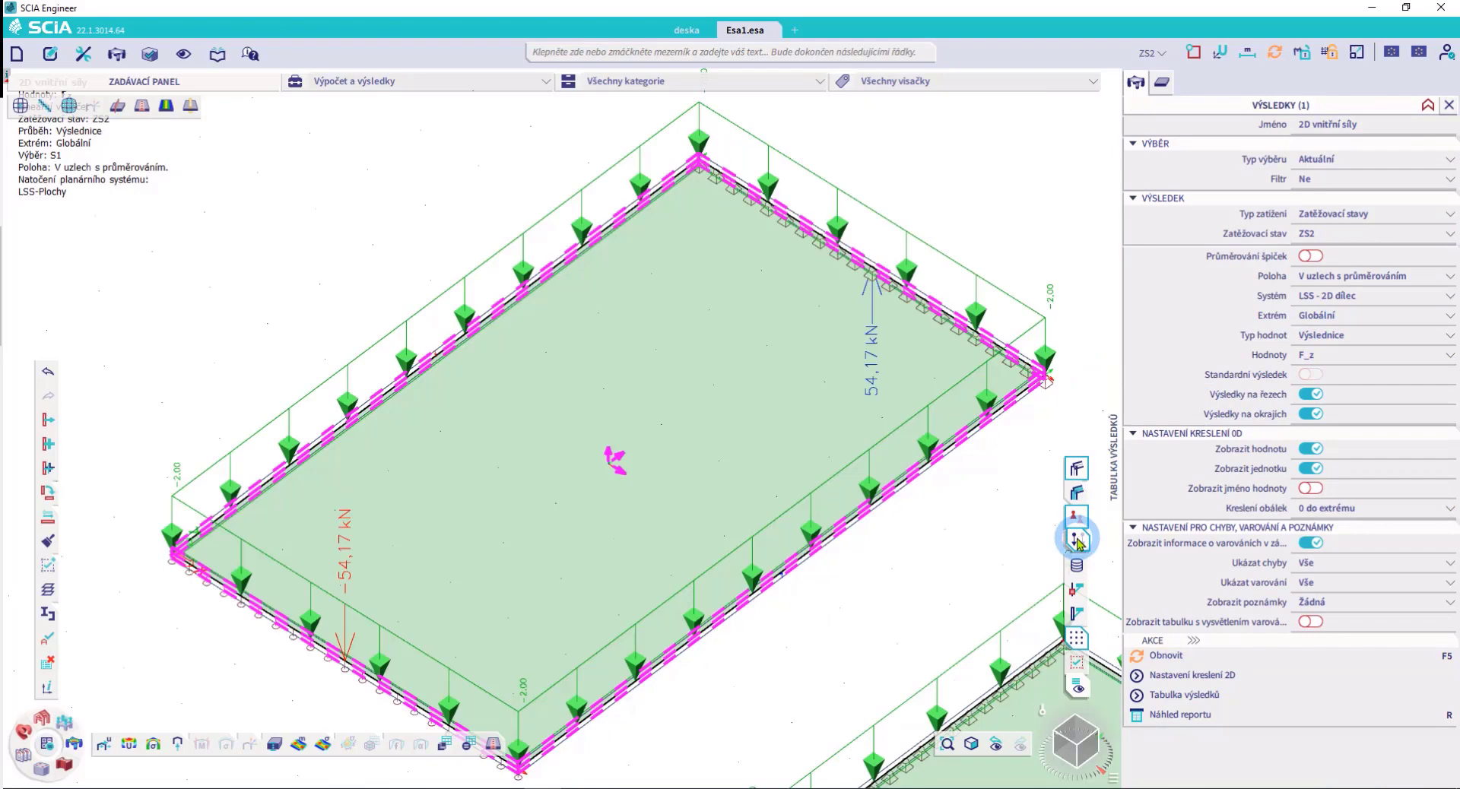
# Hide the load display, set the type of values to Základní veličiny and refresh the m_y results on slab S1
pyautogui.click(1077, 538)
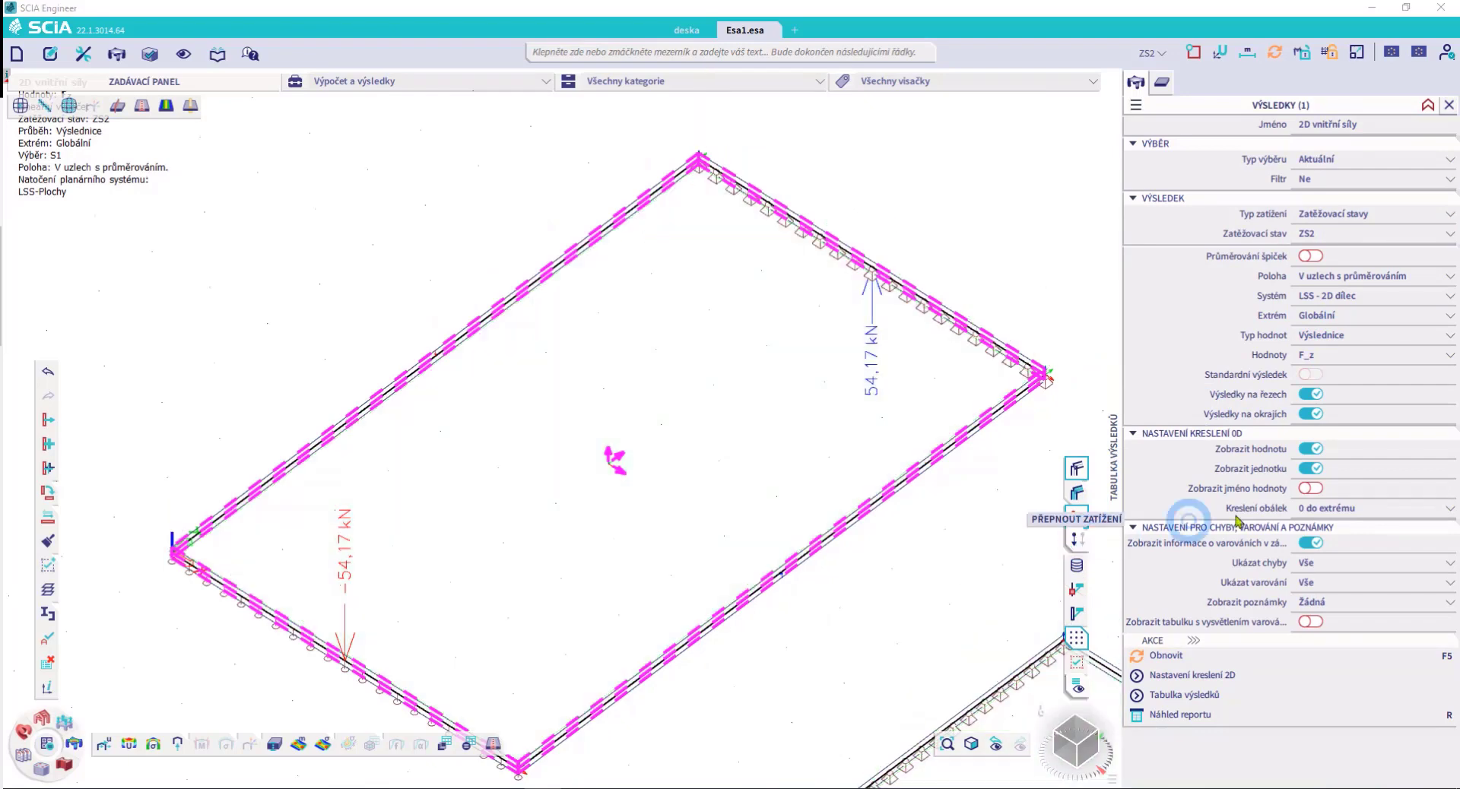
pyautogui.click(1327, 335)
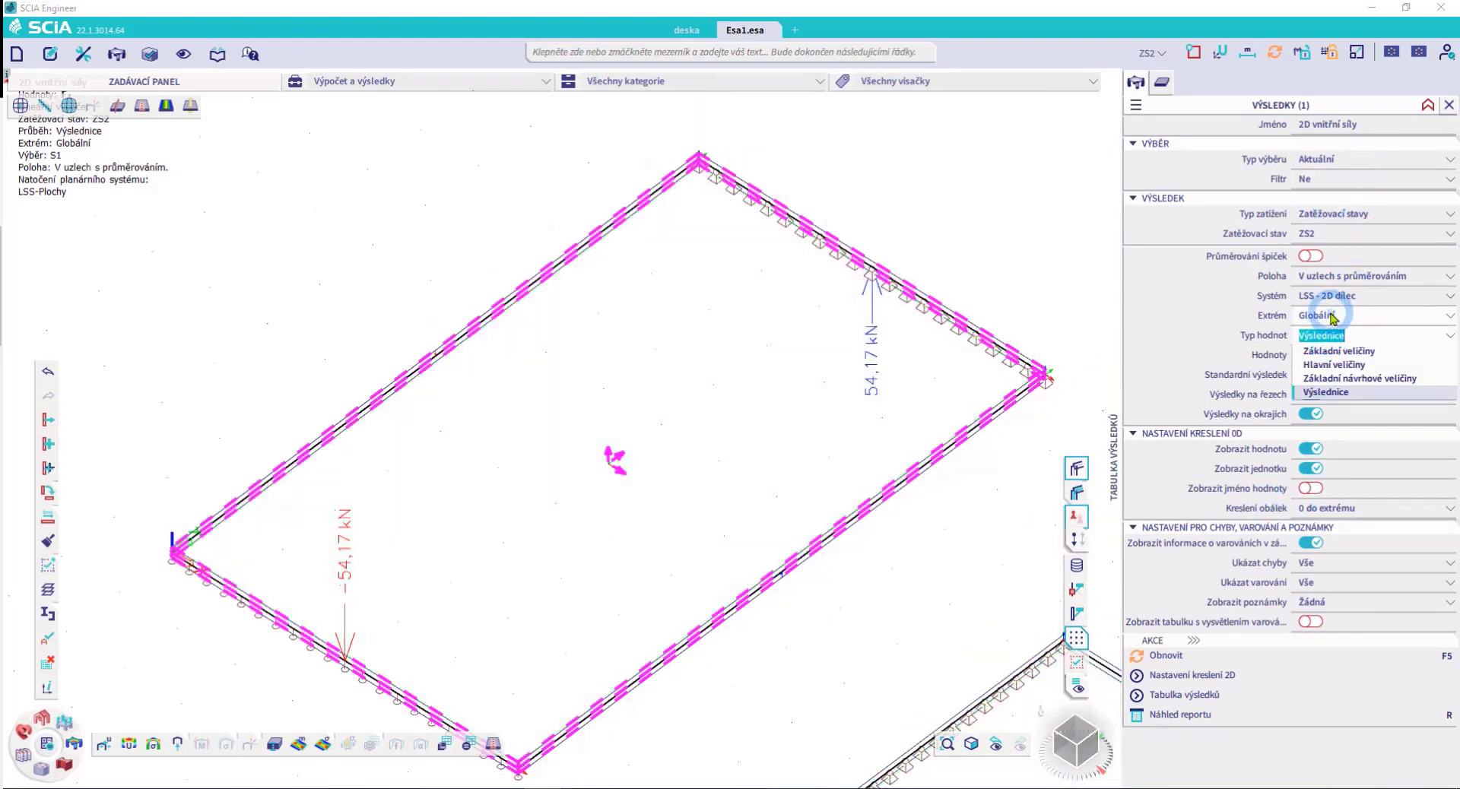
pyautogui.click(1311, 351)
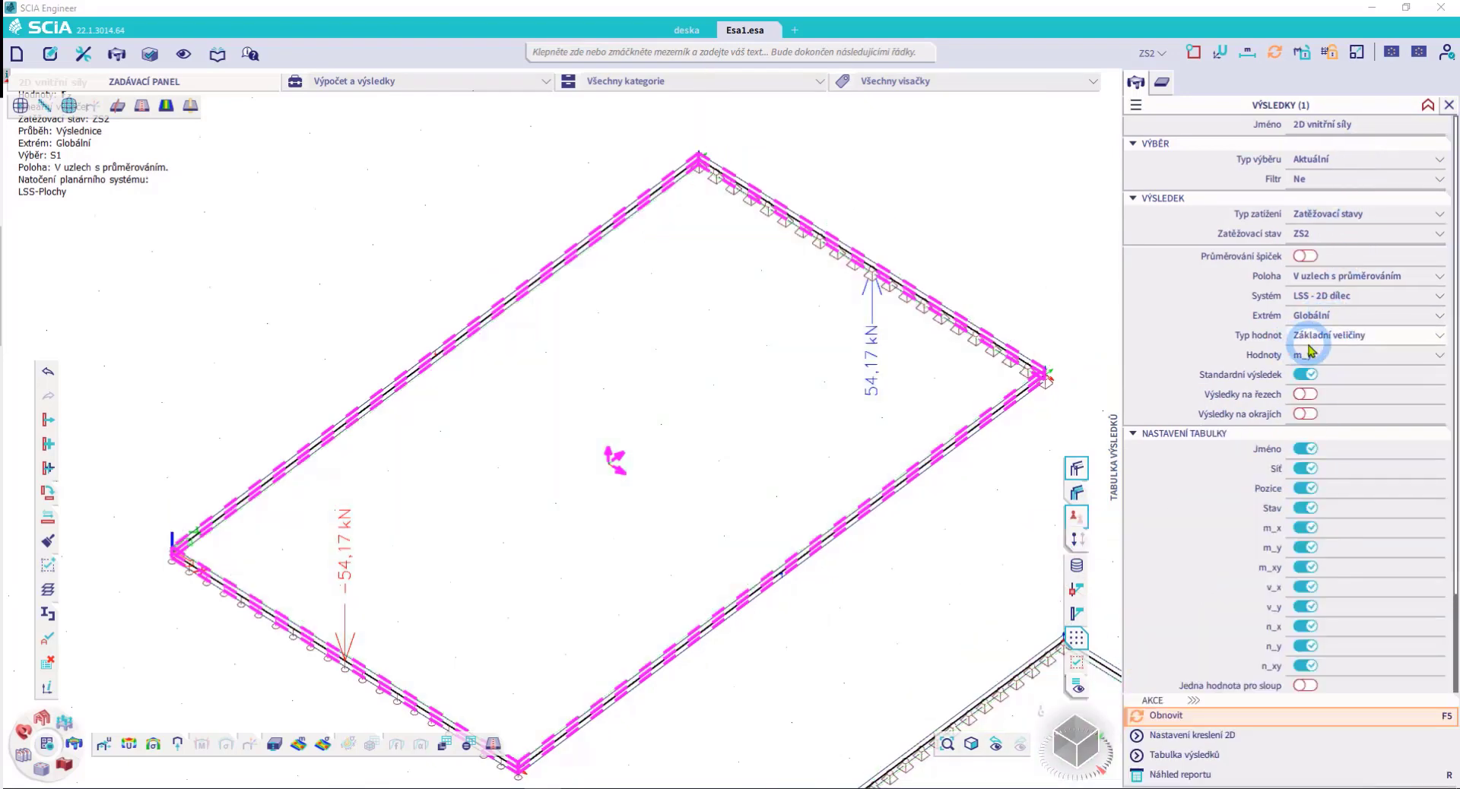
pyautogui.click(1186, 716)
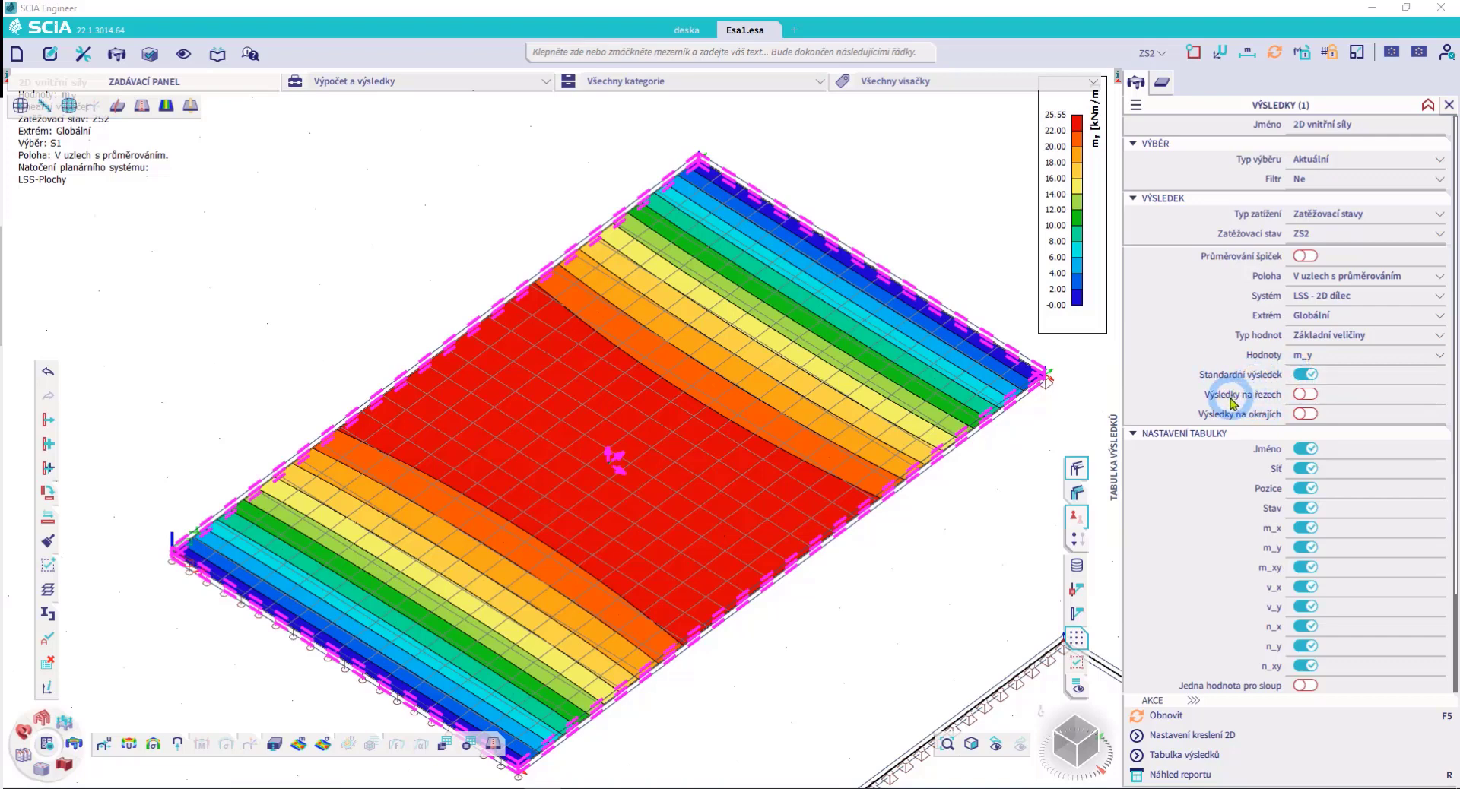
# Turn off Standardní výsledek, turn on Výsledky na okrajích and refresh to display m_y along the slab's edges
pyautogui.click(1305, 374)
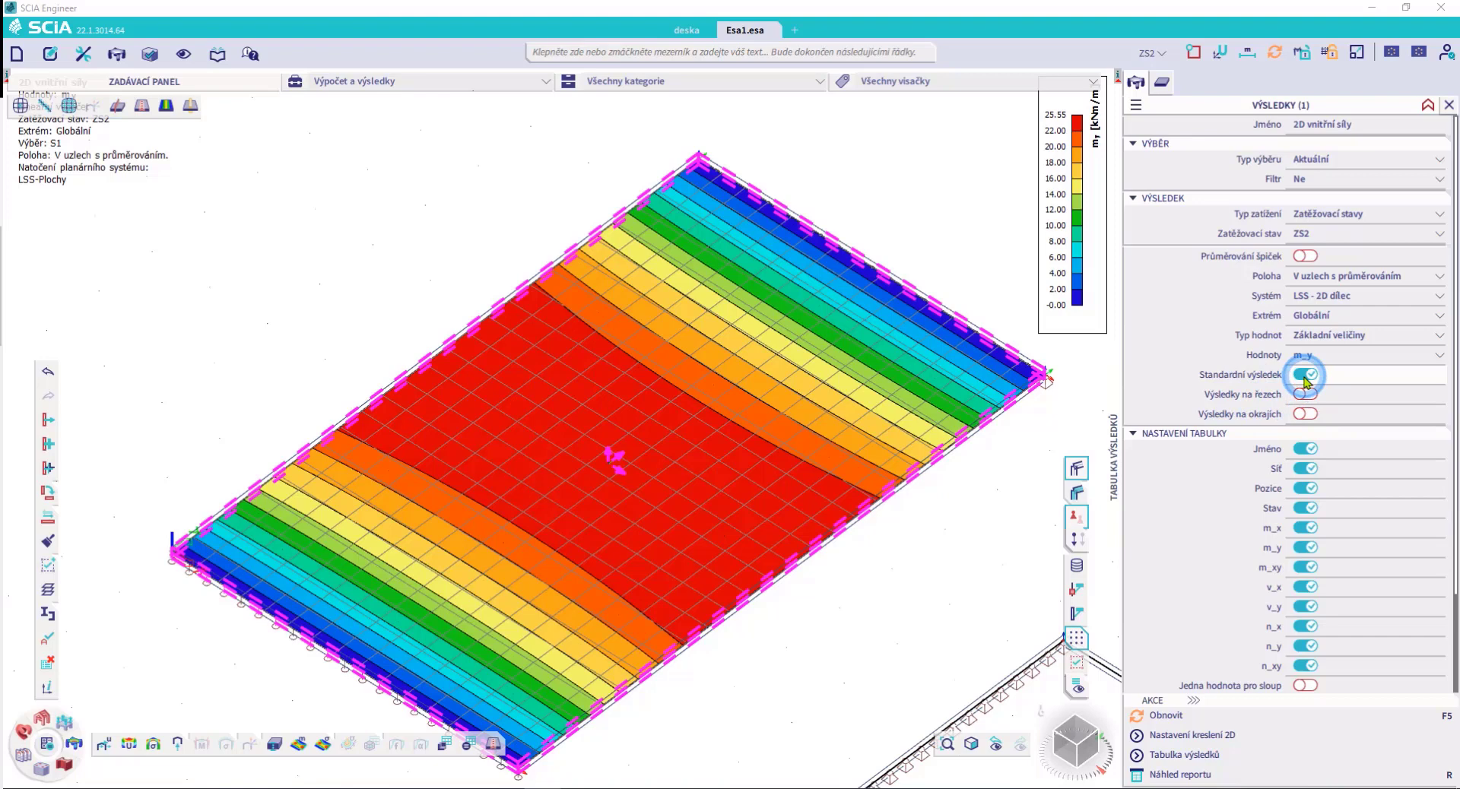
pyautogui.click(1308, 416)
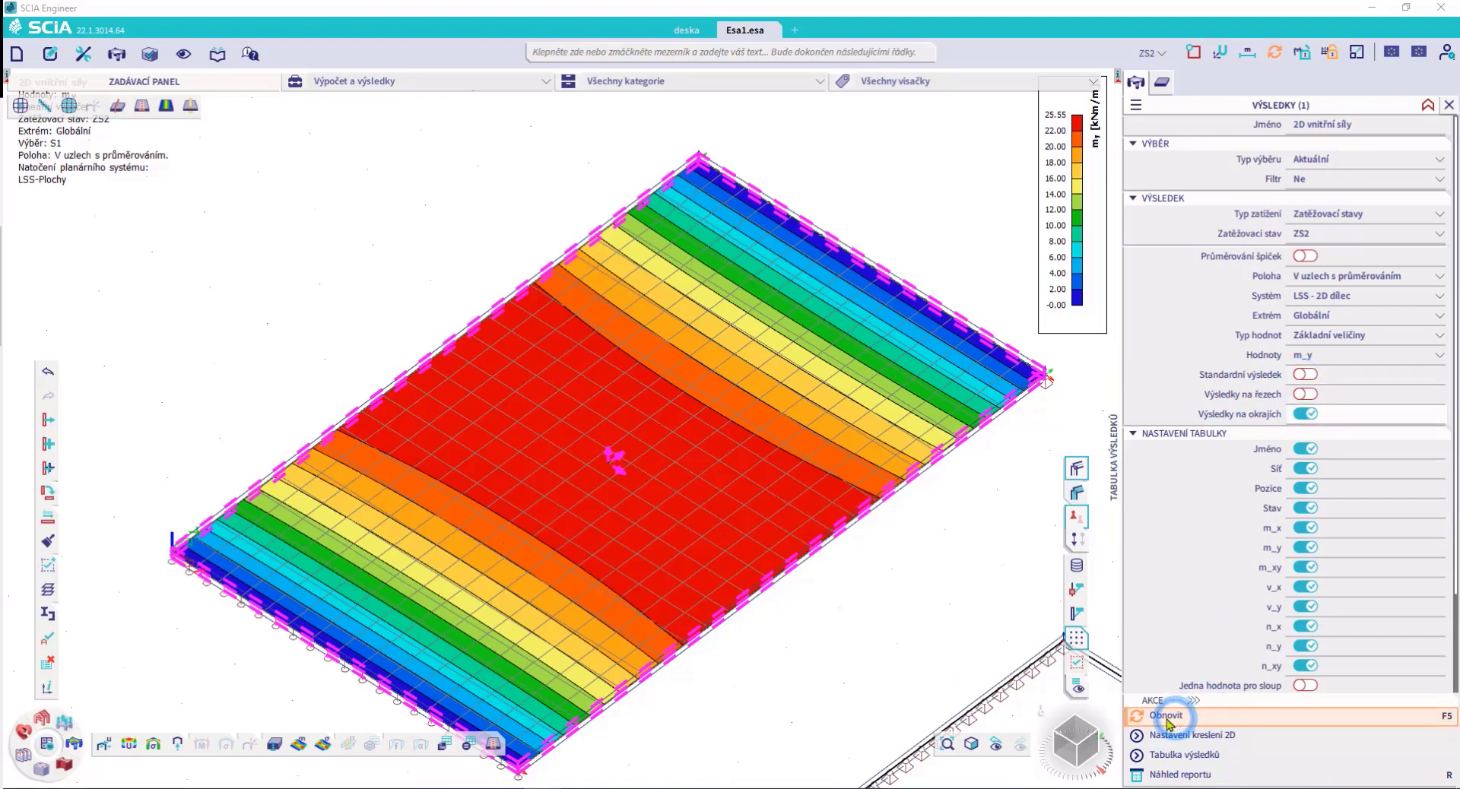
pyautogui.moveTo(781, 569); pyautogui.dragTo(763, 496, button='middle')
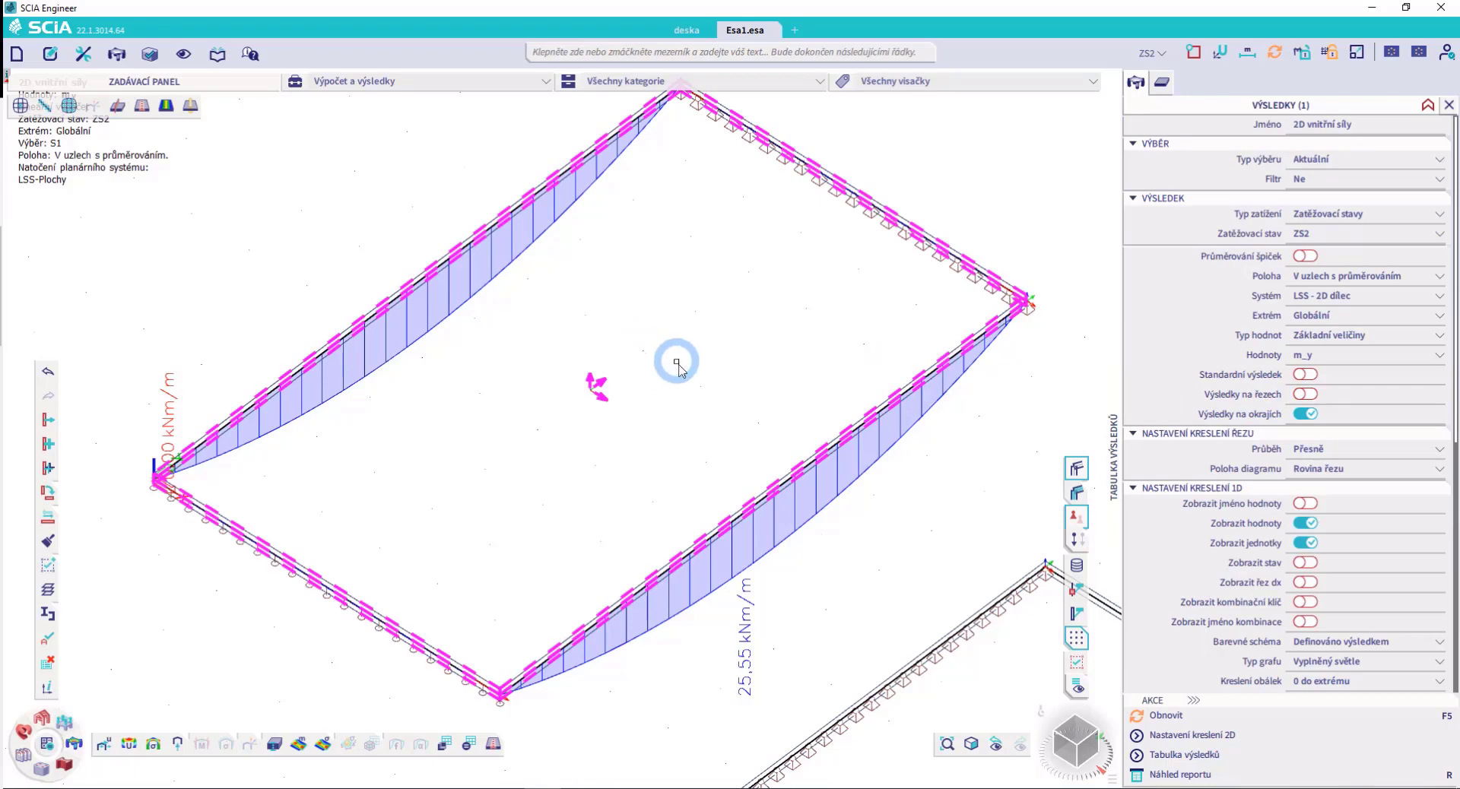
pyautogui.moveTo(666, 365); pyautogui.dragTo(707, 401, button='middle')
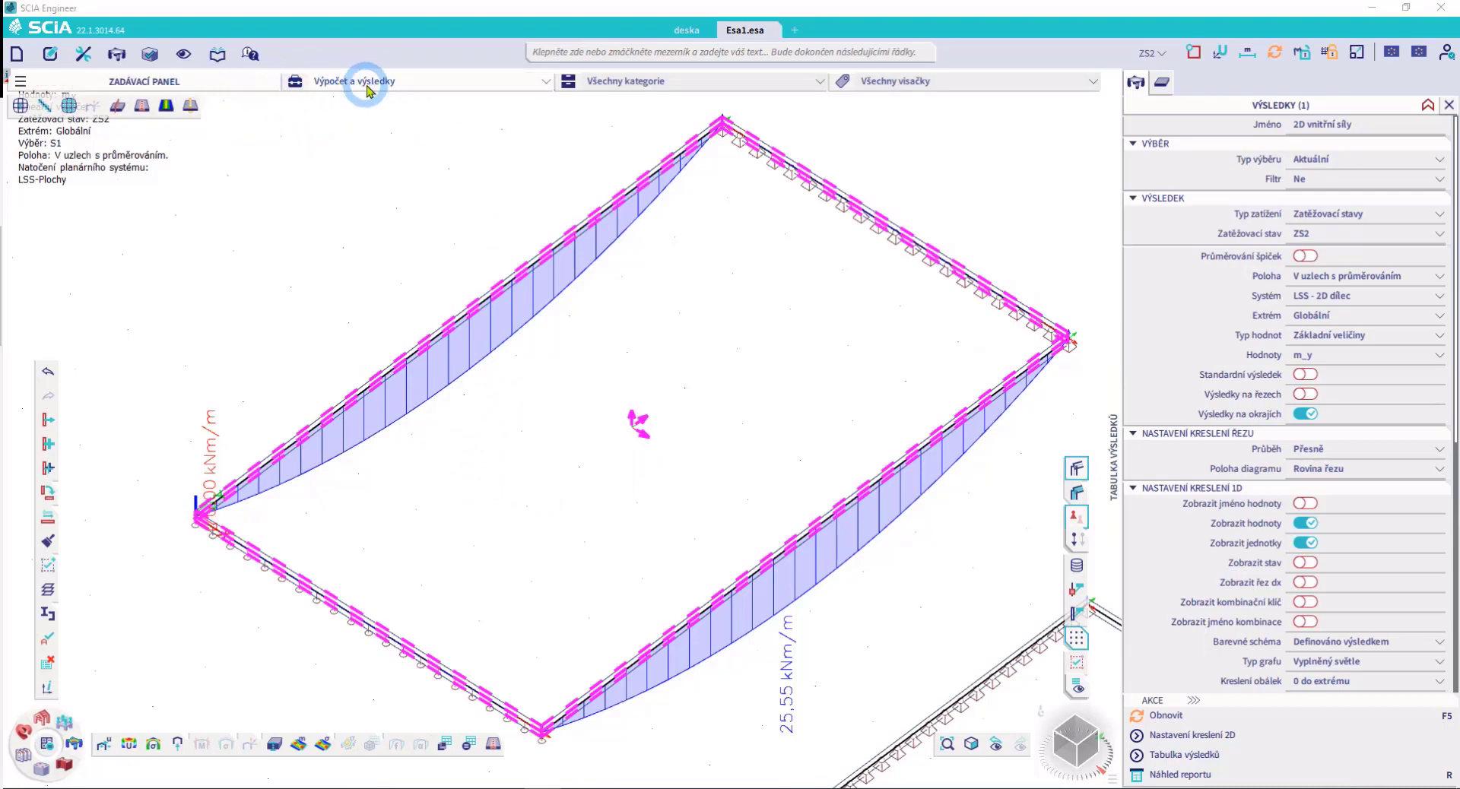
# Create the section Řez na ploše SE1 with drawing direction Směr Z across slab S1, between the midpoints of its two supported edges
pyautogui.click(118, 108)
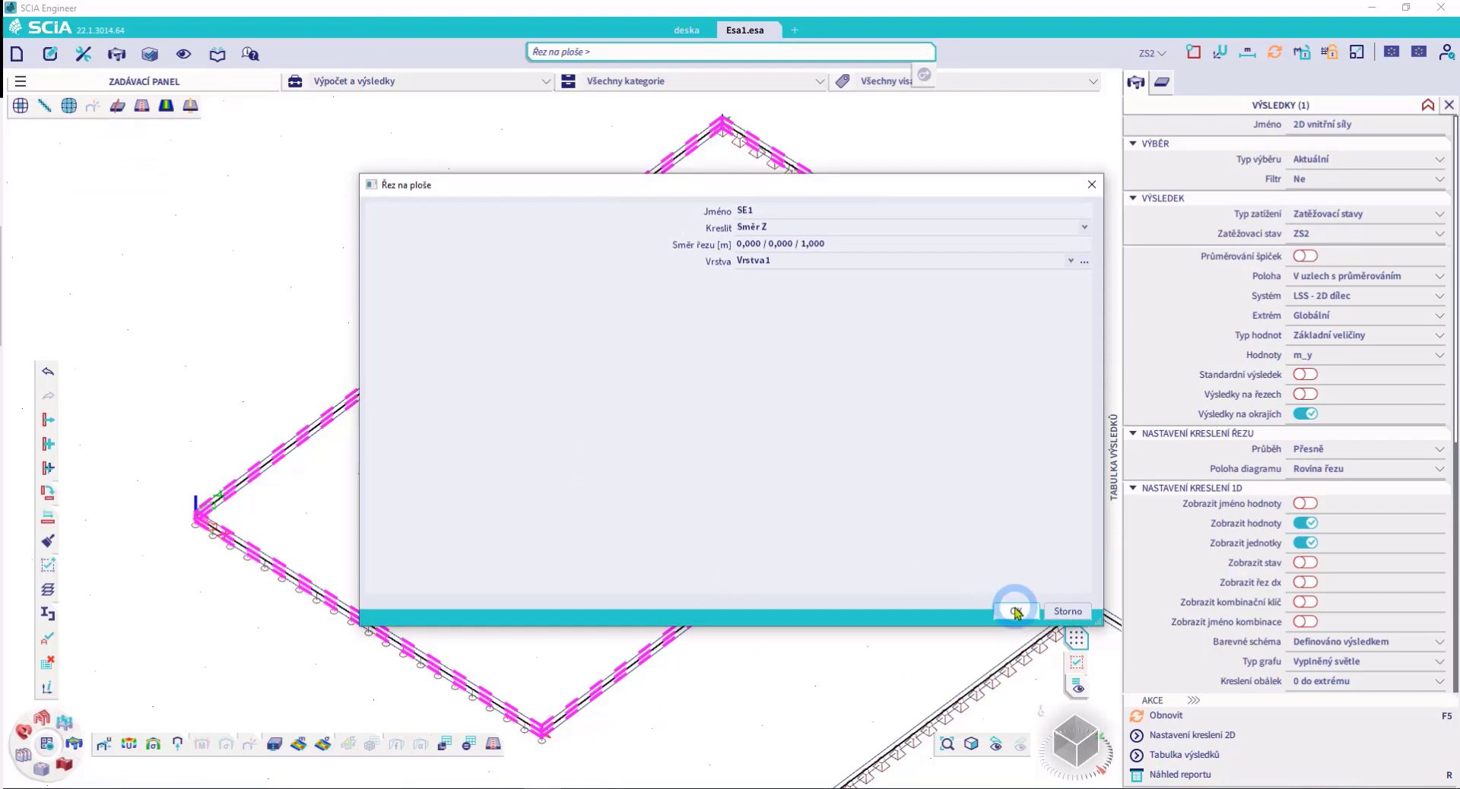
pyautogui.click(1016, 611)
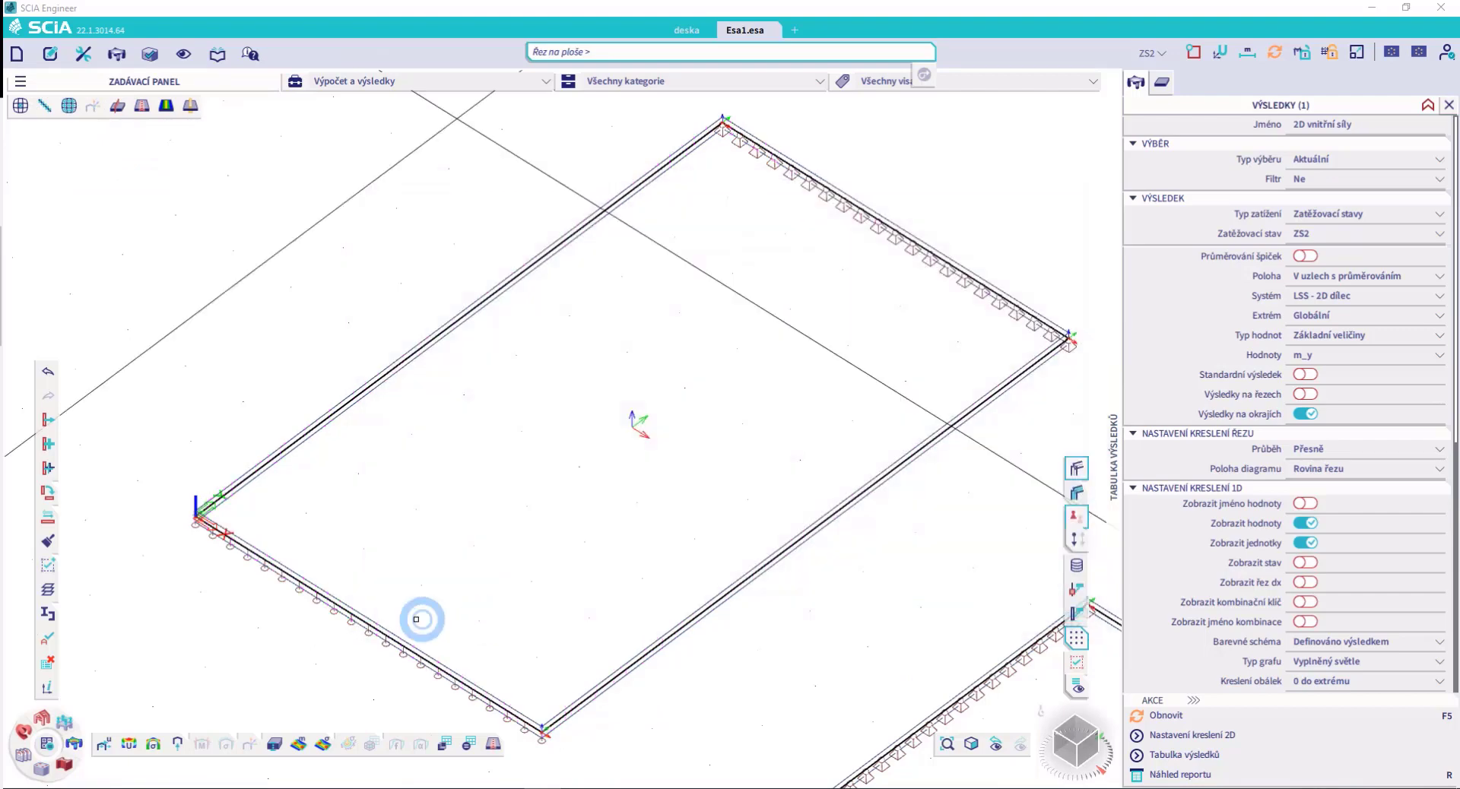
pyautogui.click(367, 622)
pyautogui.click(895, 231)
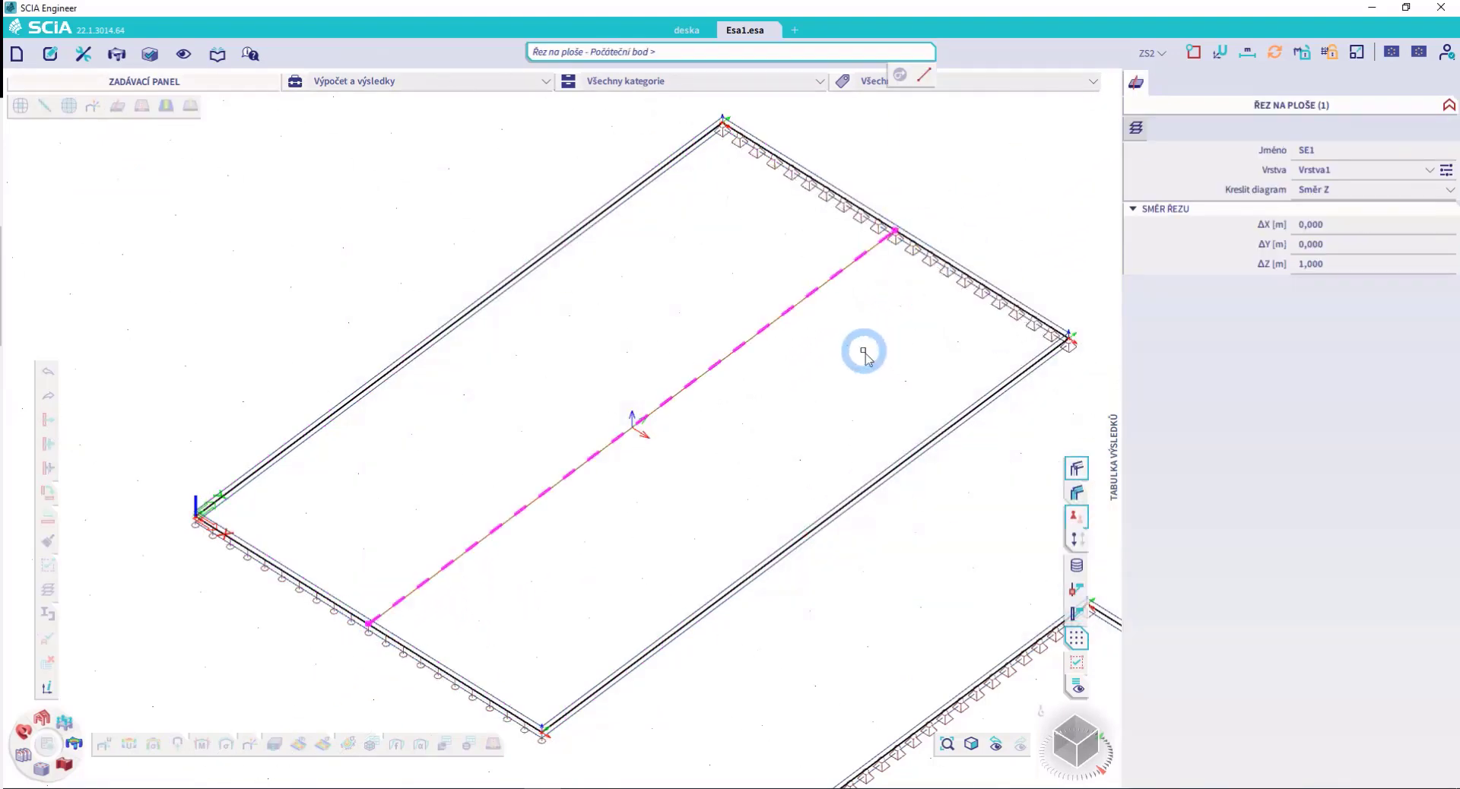
pyautogui.press('Escape')
pyautogui.press('Escape')
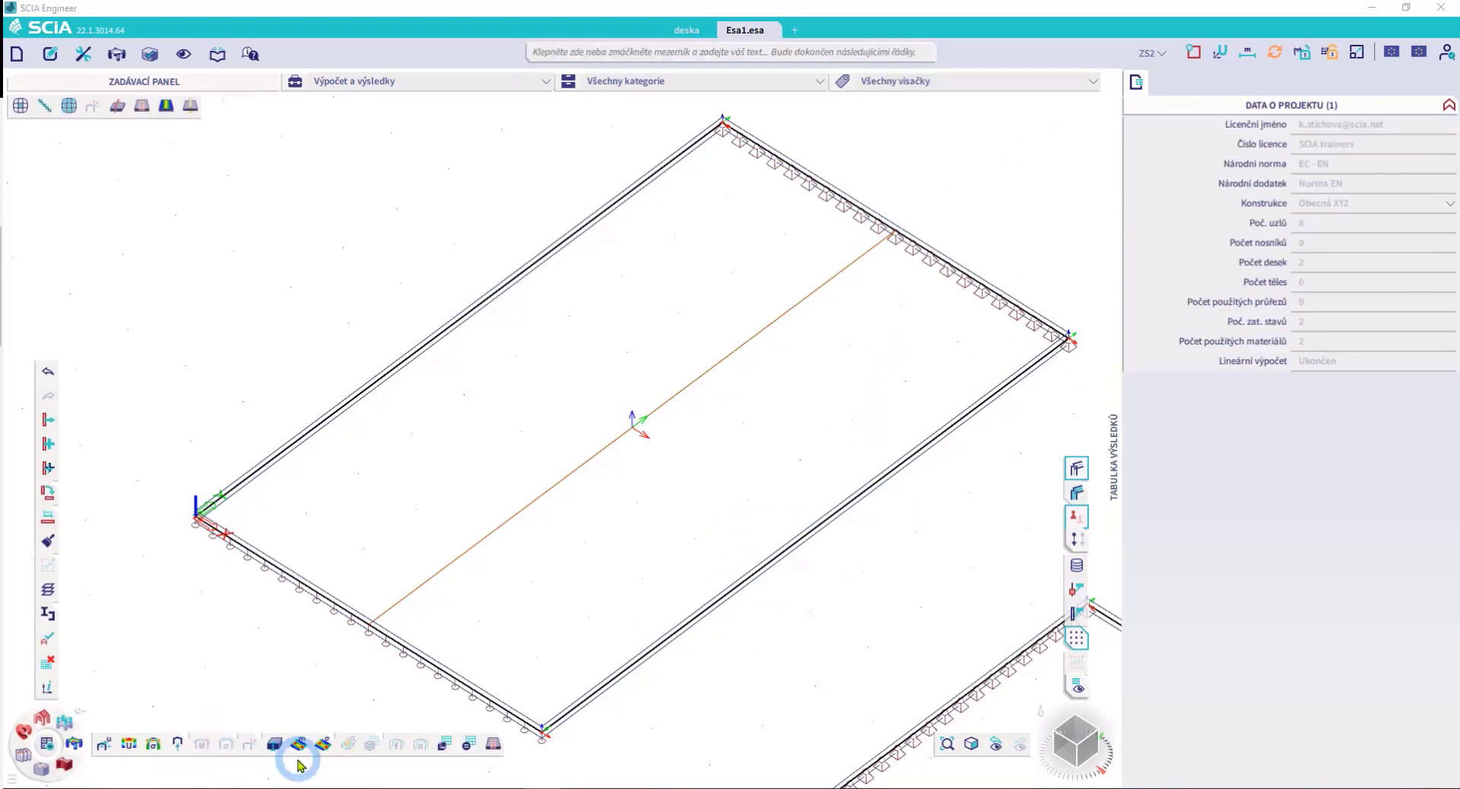
# Reopen the 2D internal forces, turn on Výsledky na řezech, turn off Výsledky na okrajích and refresh m_y with slab S1 selected
pyautogui.click(298, 746)
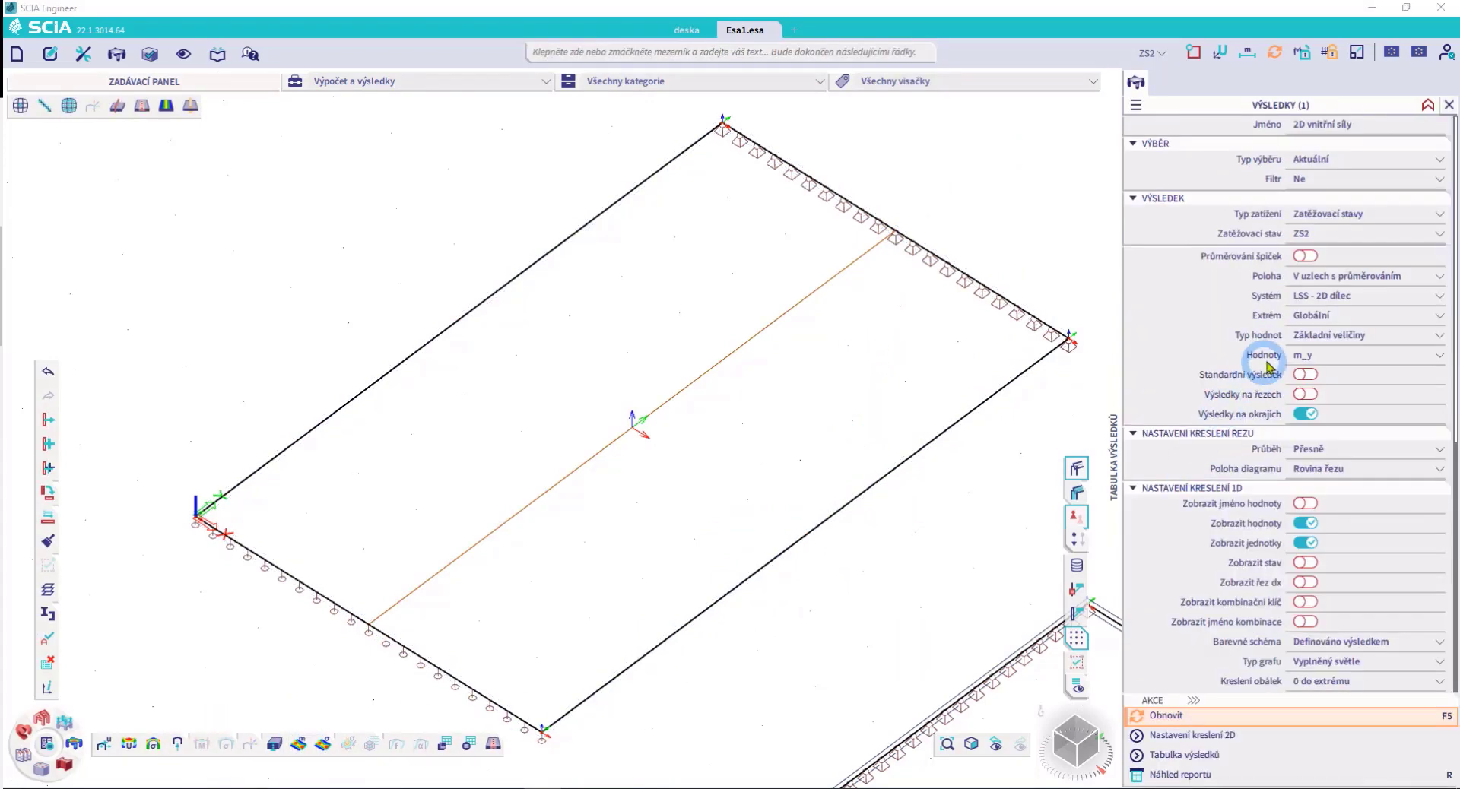
pyautogui.click(1305, 414)
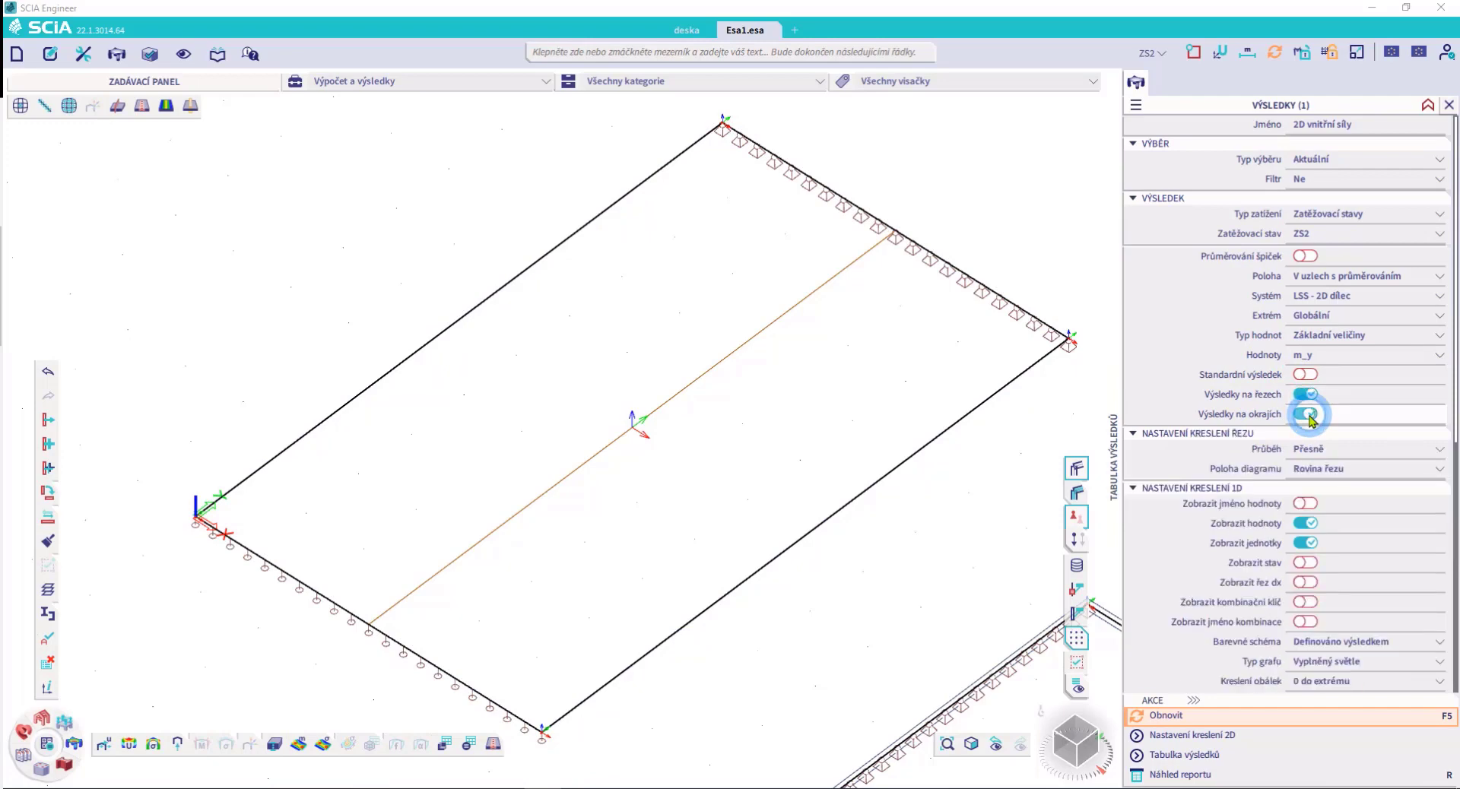
pyautogui.click(1163, 717)
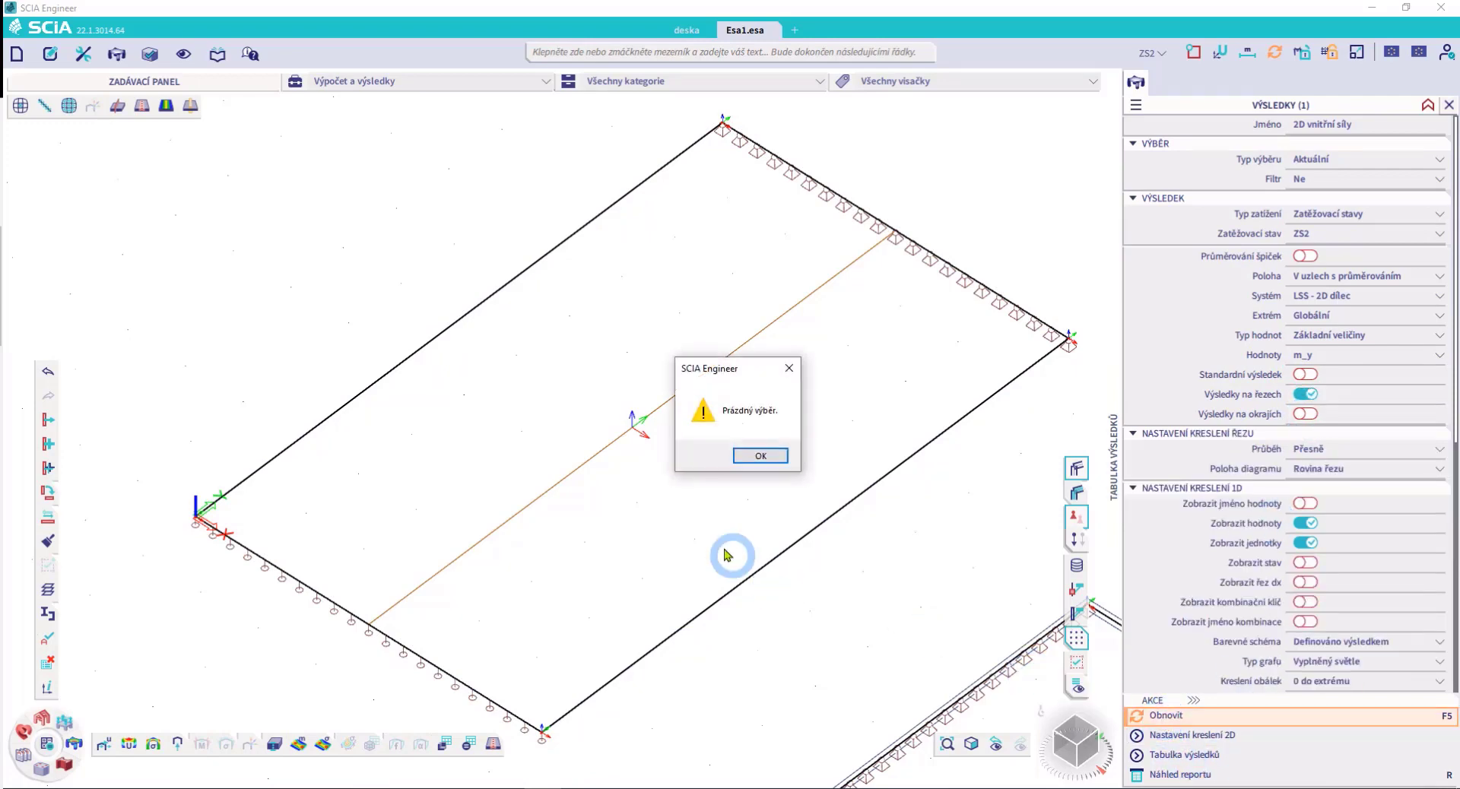
pyautogui.click(756, 457)
pyautogui.click(907, 543)
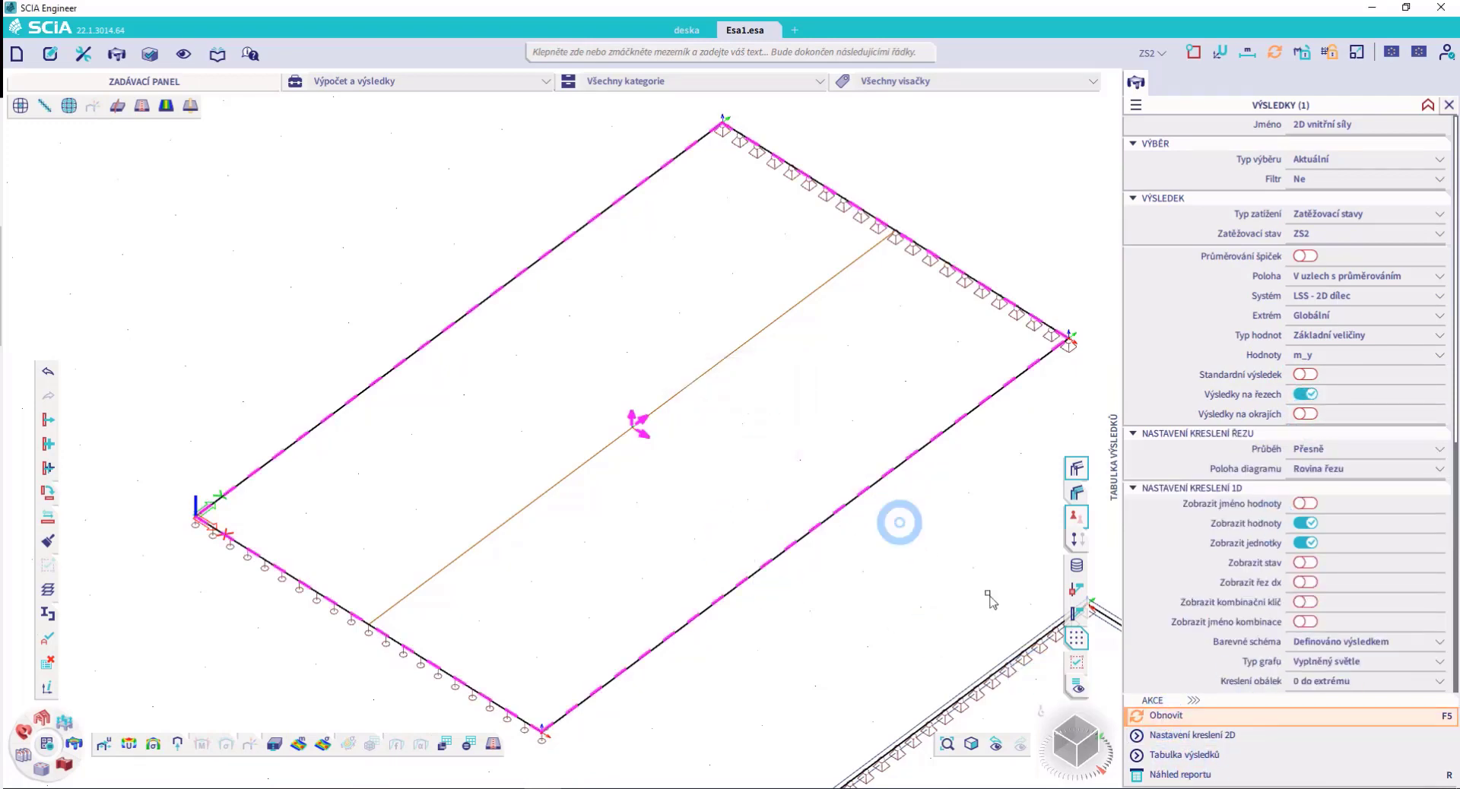
pyautogui.click(1164, 716)
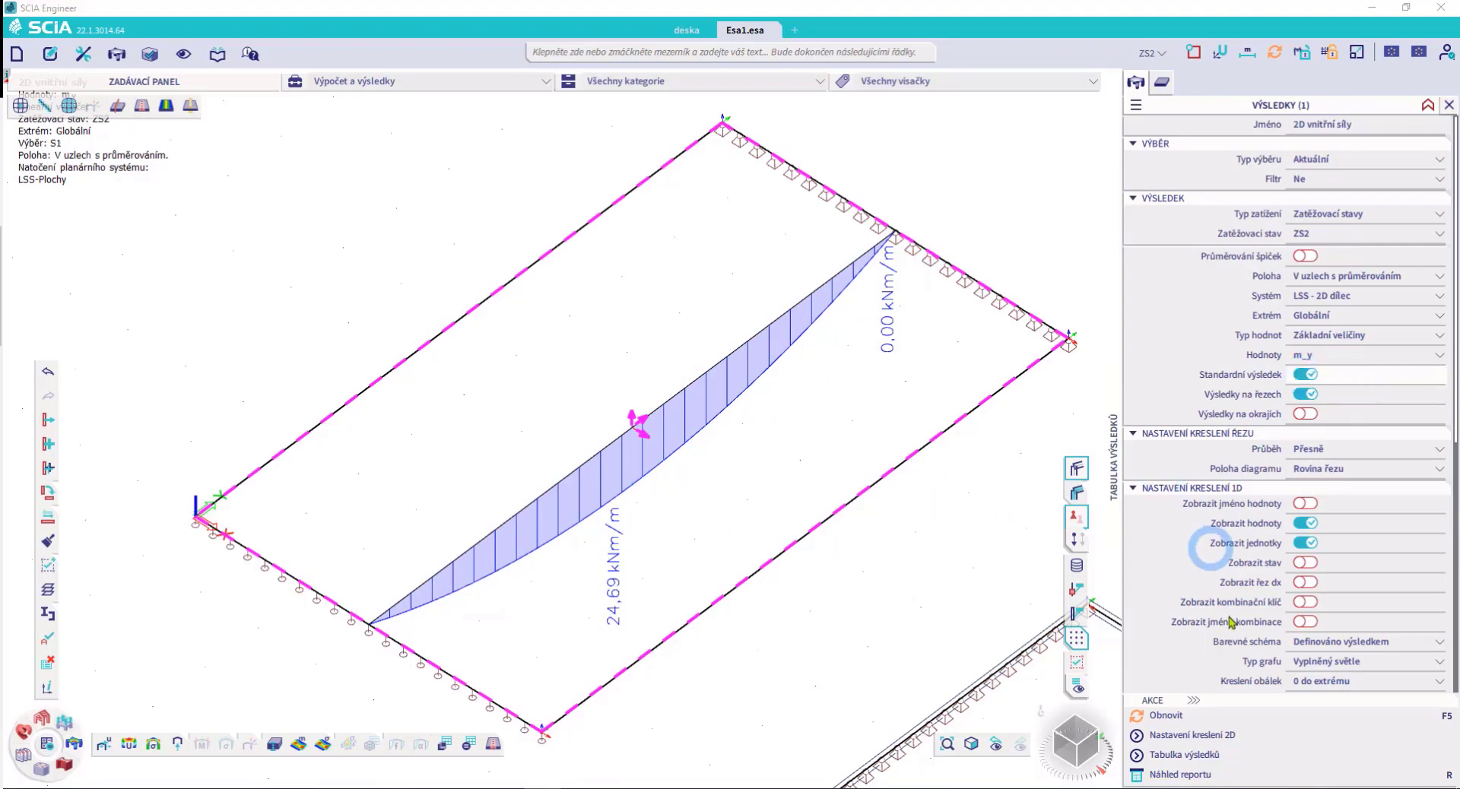
# Refresh m_y with Standardní výsledek turned on alongside the section results and view slab S1 from a low side angle
pyautogui.click(1160, 715)
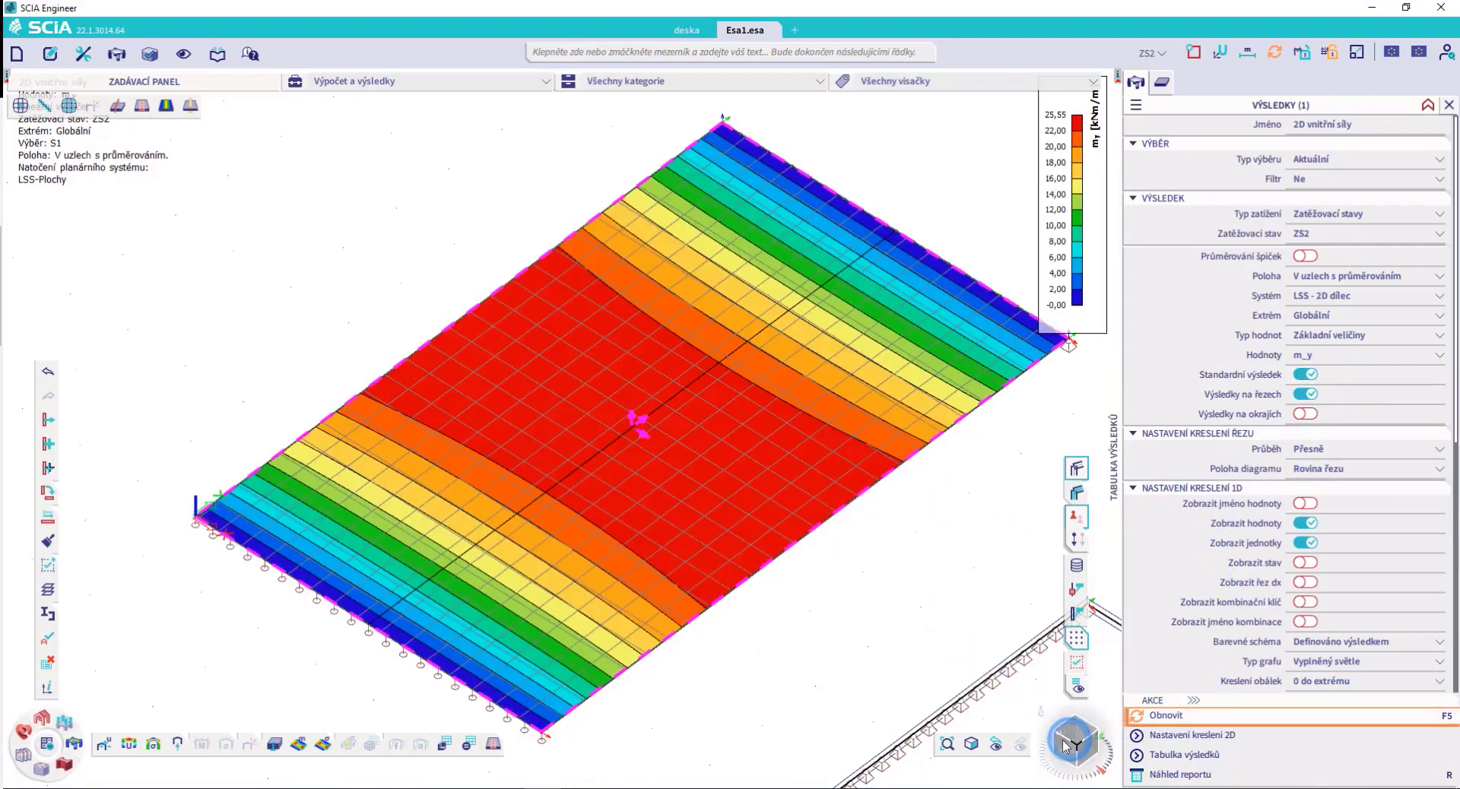
pyautogui.click(1074, 735)
pyautogui.moveTo(1057, 715)
pyautogui.mouseDown()
pyautogui.moveTo(1130, 715)
pyautogui.moveTo(1034, 728)
pyautogui.mouseUp()
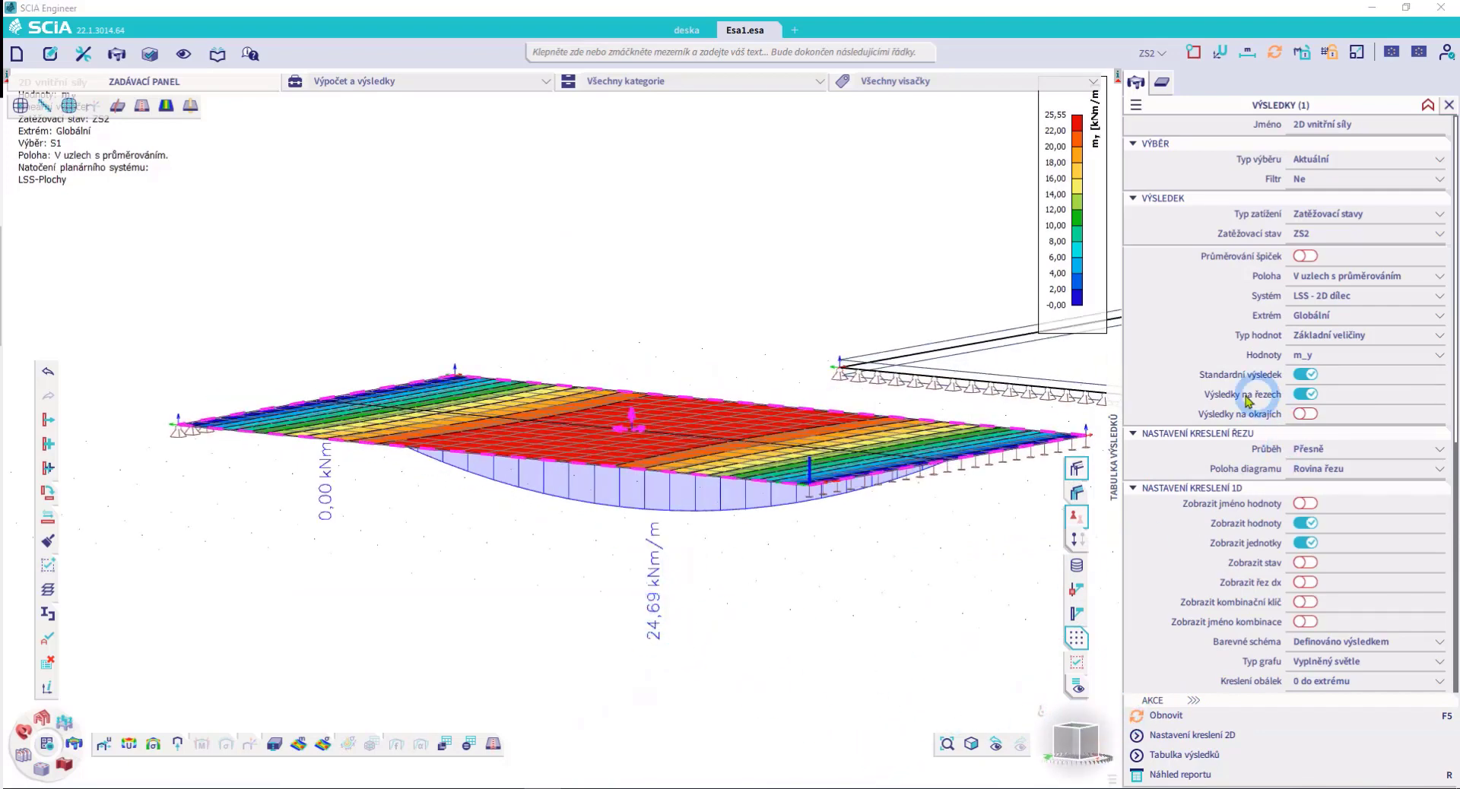
# Try the Průměr distribution (Průběh) for the section diagram and check the options for the diagram position (Poloha diagramu)
pyautogui.click(1365, 450)
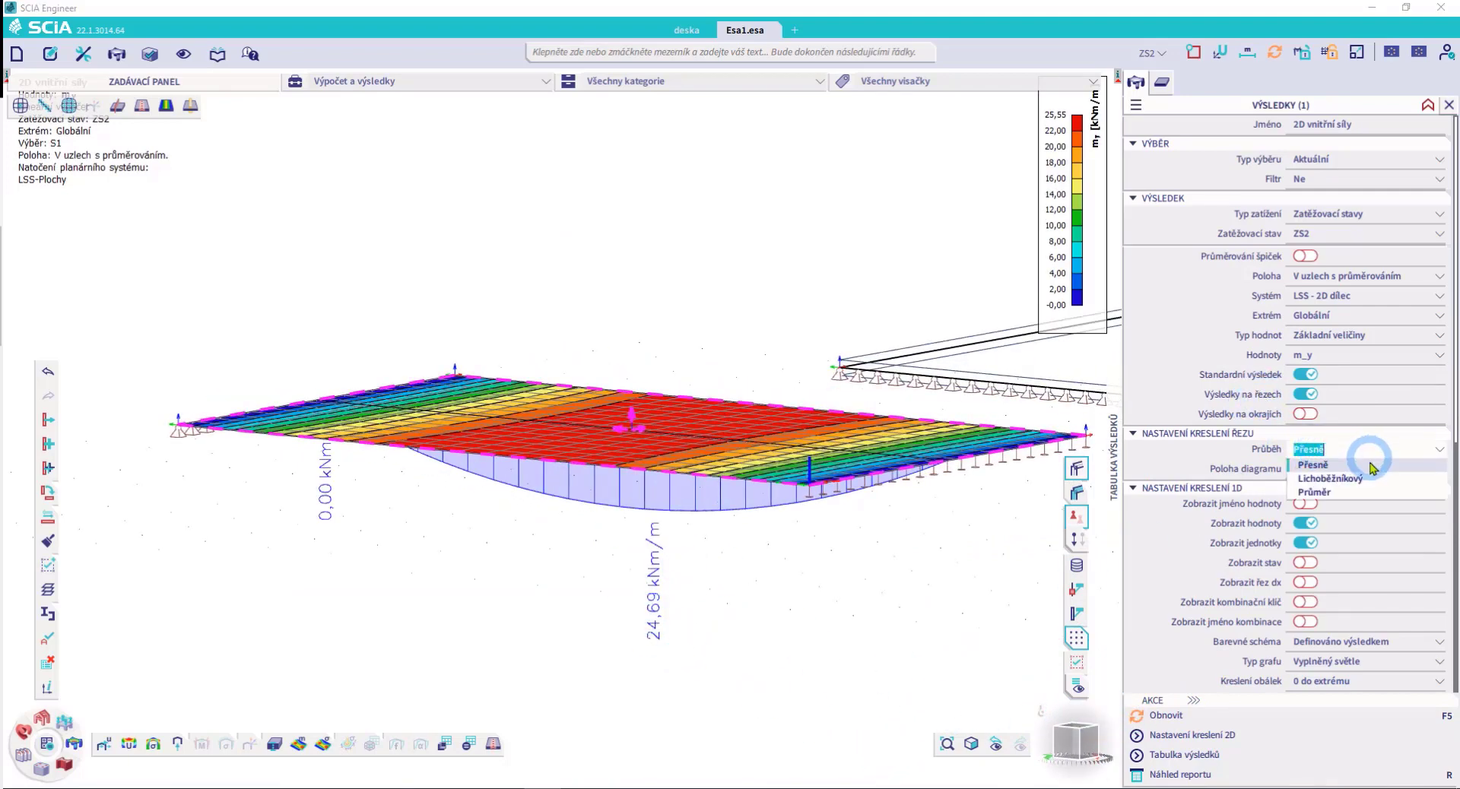
pyautogui.click(1309, 493)
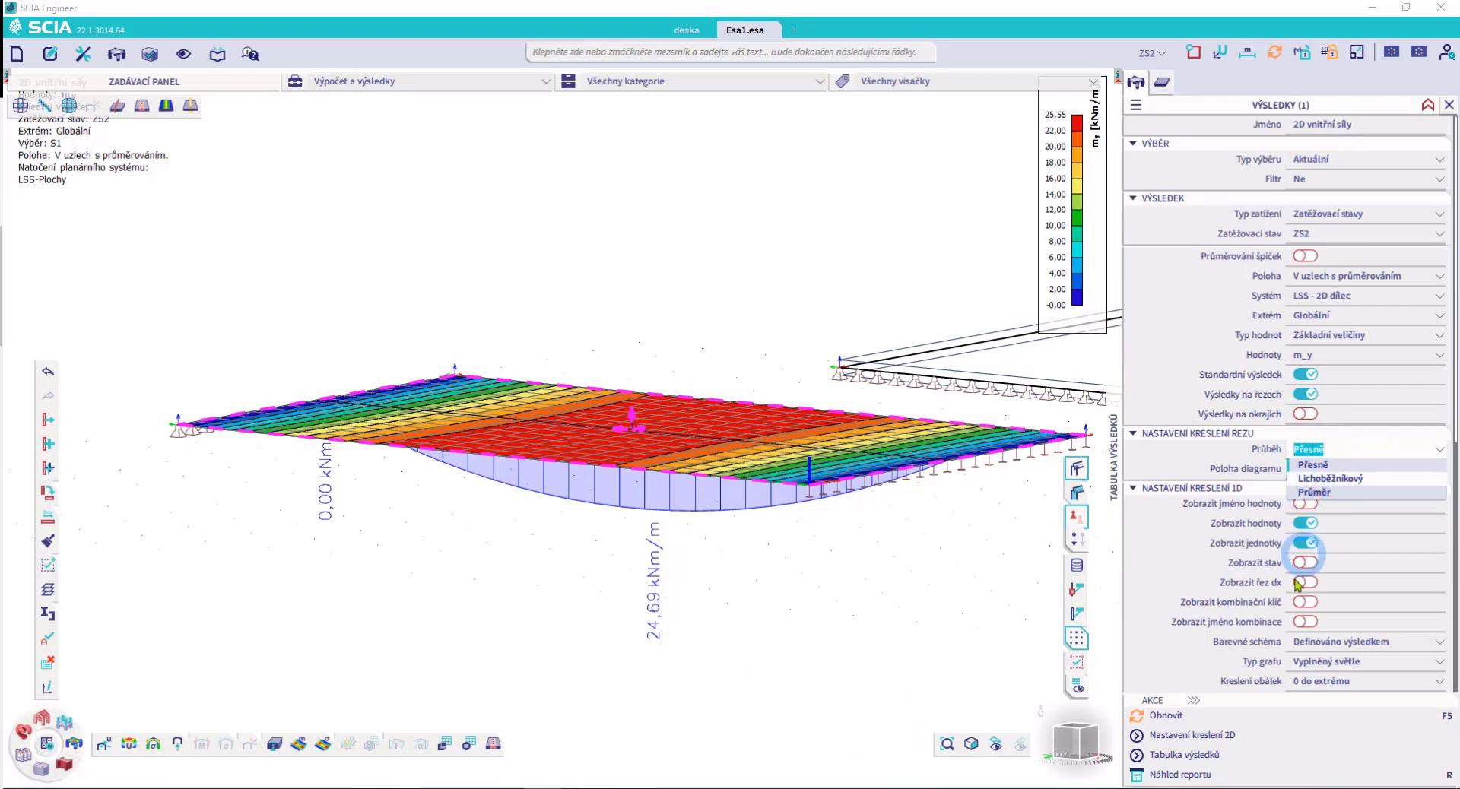
pyautogui.click(1175, 716)
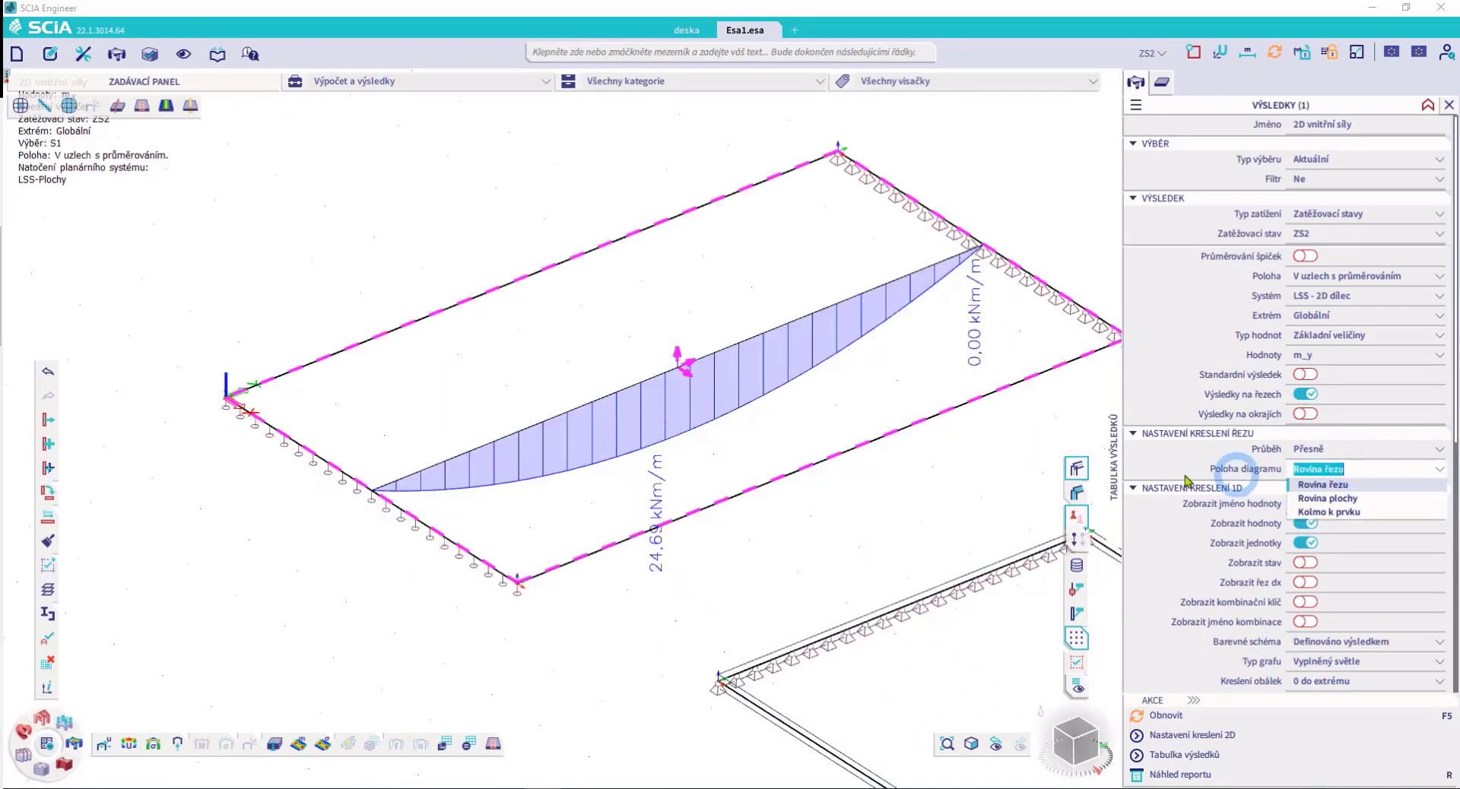
pyautogui.click(1236, 476)
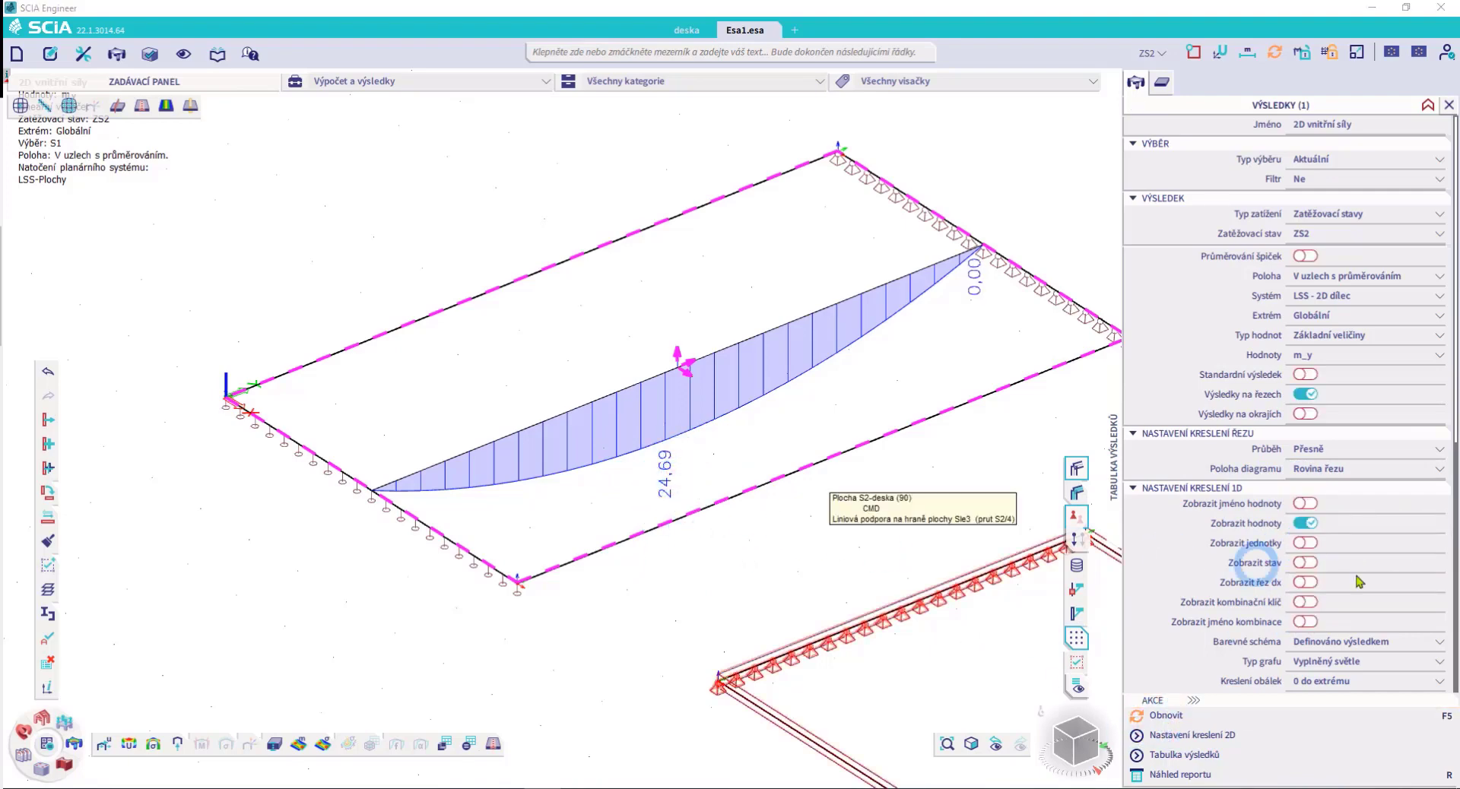
# Set the colour scheme (Barevné schéma) of the section diagram to Duha and refresh the results
pyautogui.scroll(-5, 1339, 380)
pyautogui.click(1361, 316)
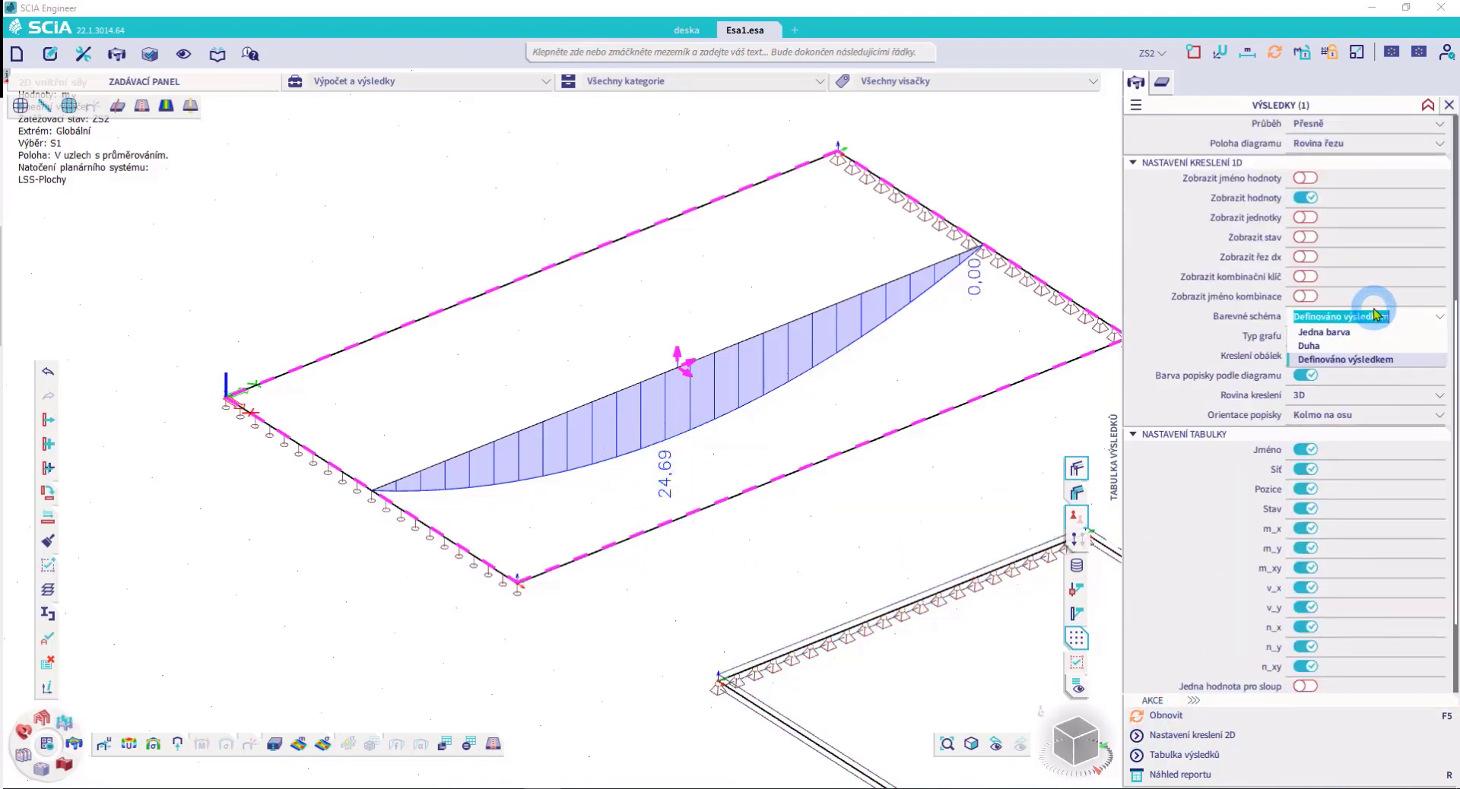
pyautogui.click(1323, 346)
pyautogui.click(1179, 719)
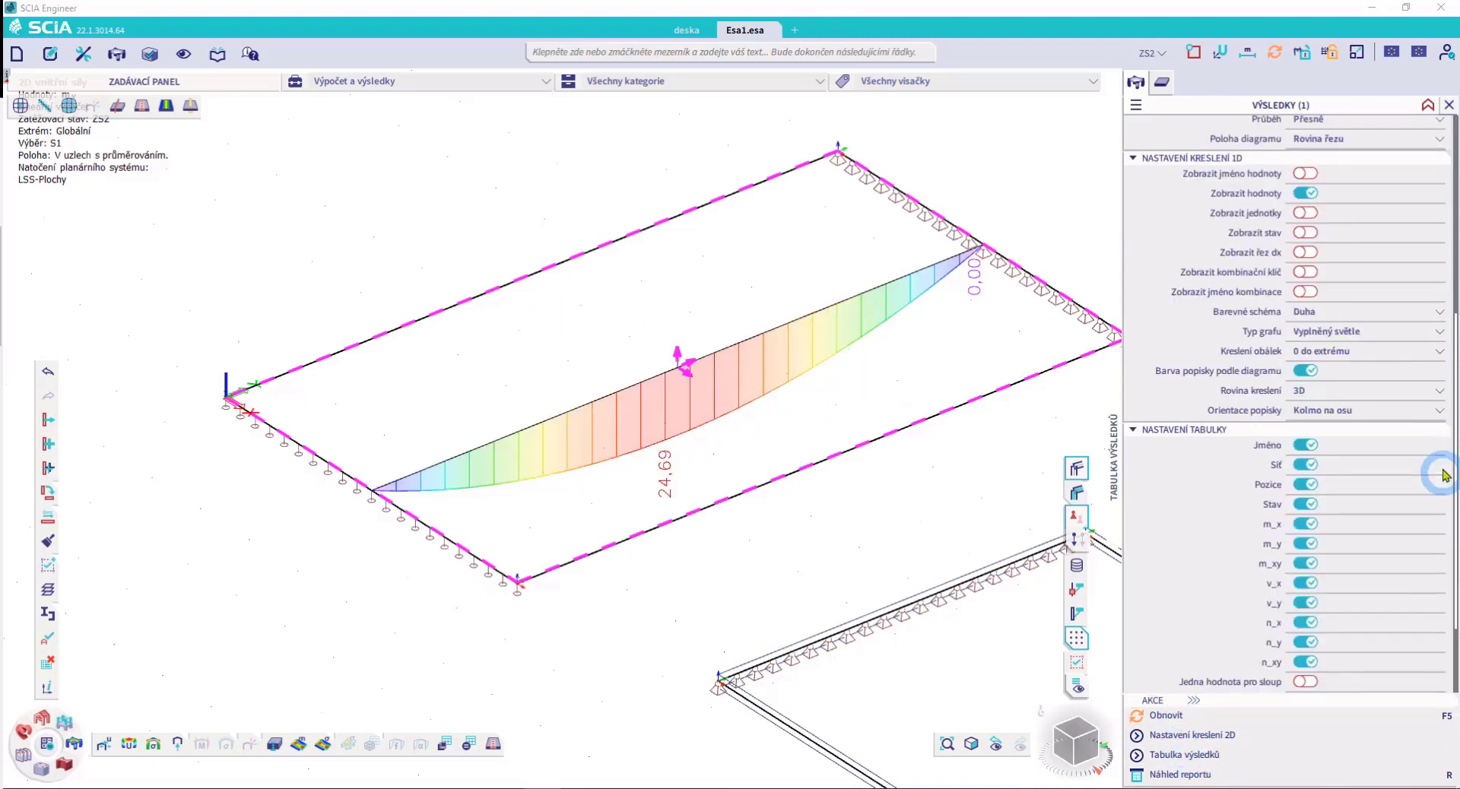
# Set the label orientation (Orientace popisky) to Rovnoběžně s osou and refresh the section diagram
pyautogui.click(1345, 411)
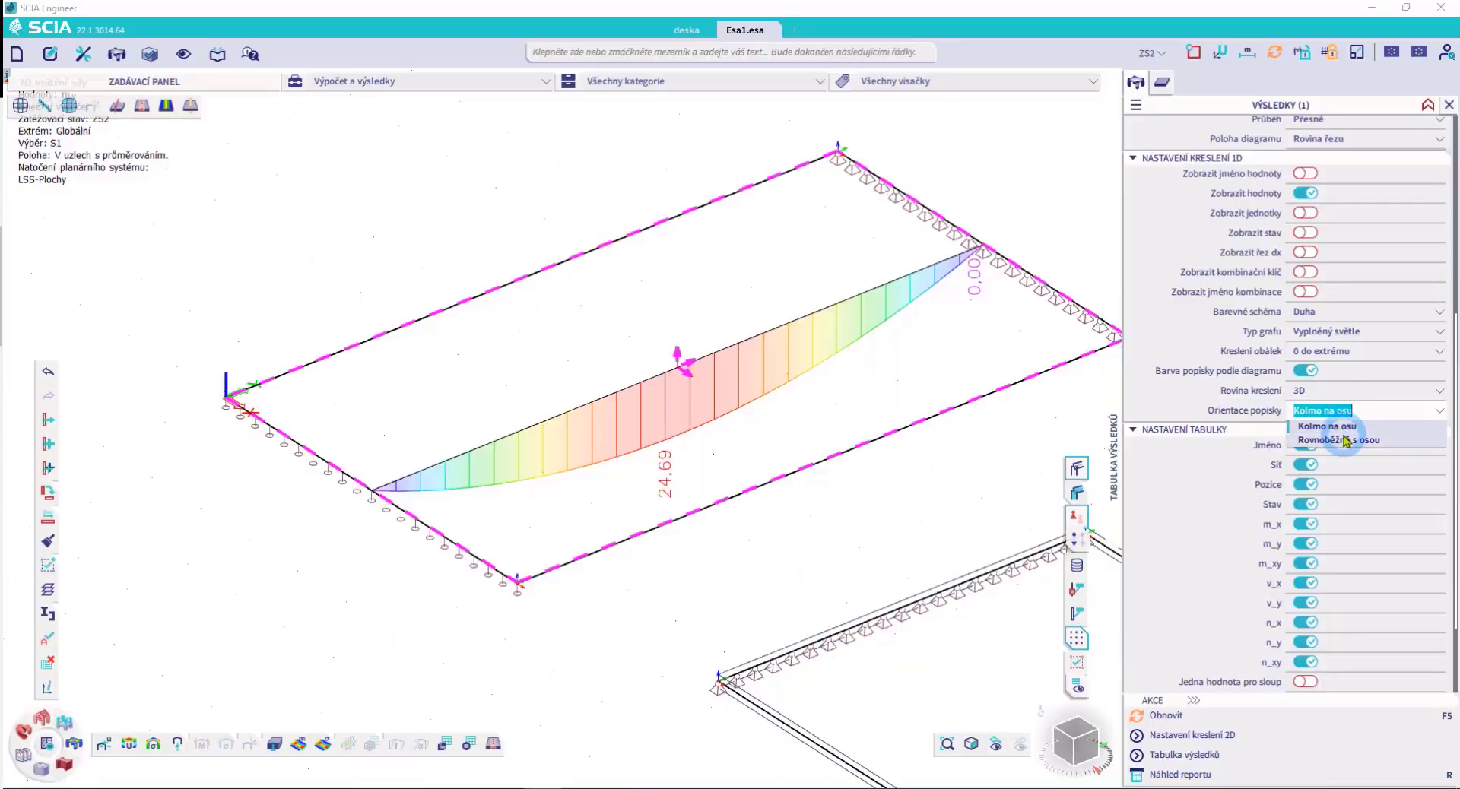
pyautogui.click(1339, 439)
pyautogui.click(1172, 717)
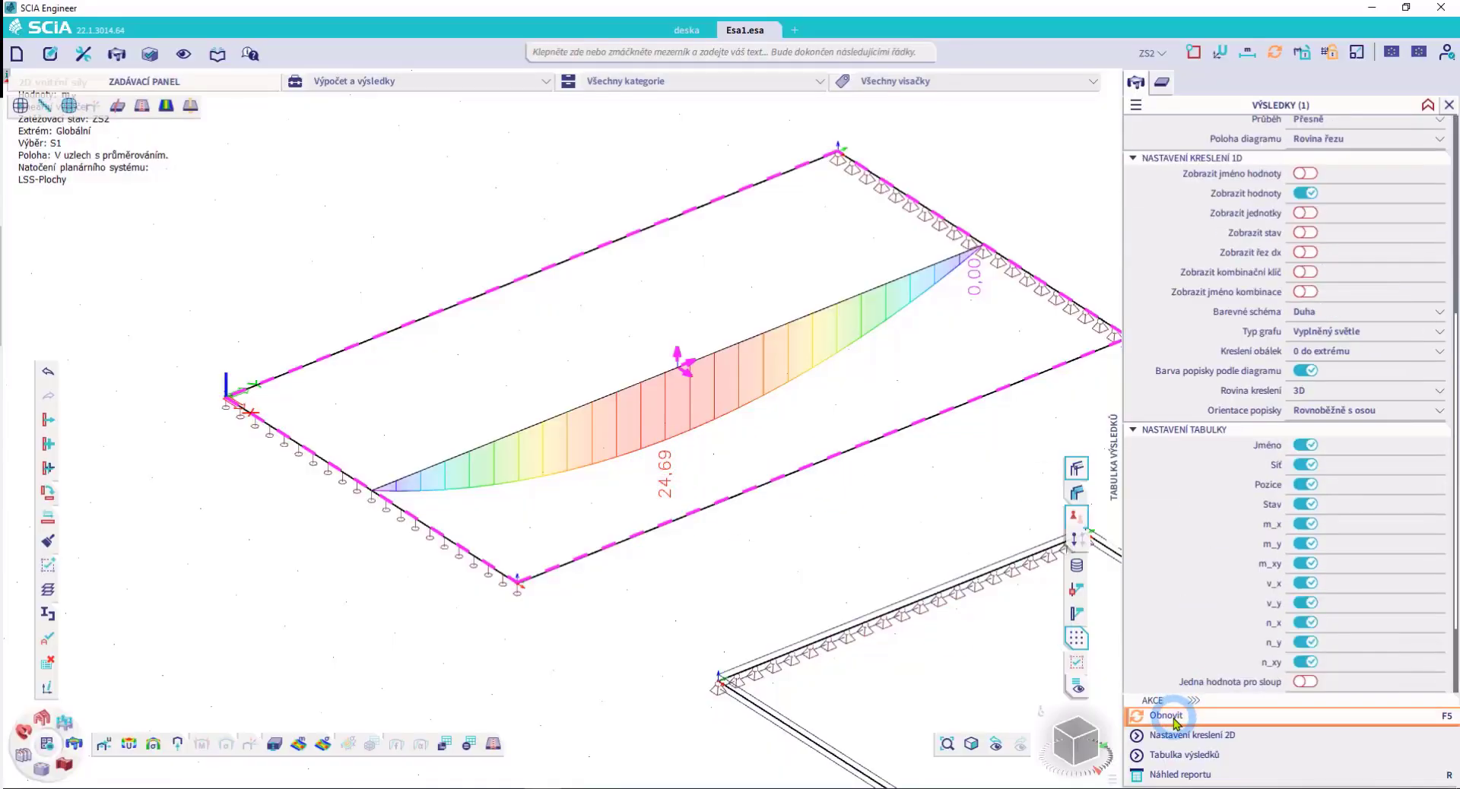
# Open the report preview of the section results, review its table, remove the n_xy column, refresh and close the preview
pyautogui.scroll(-5, 1440, 403)
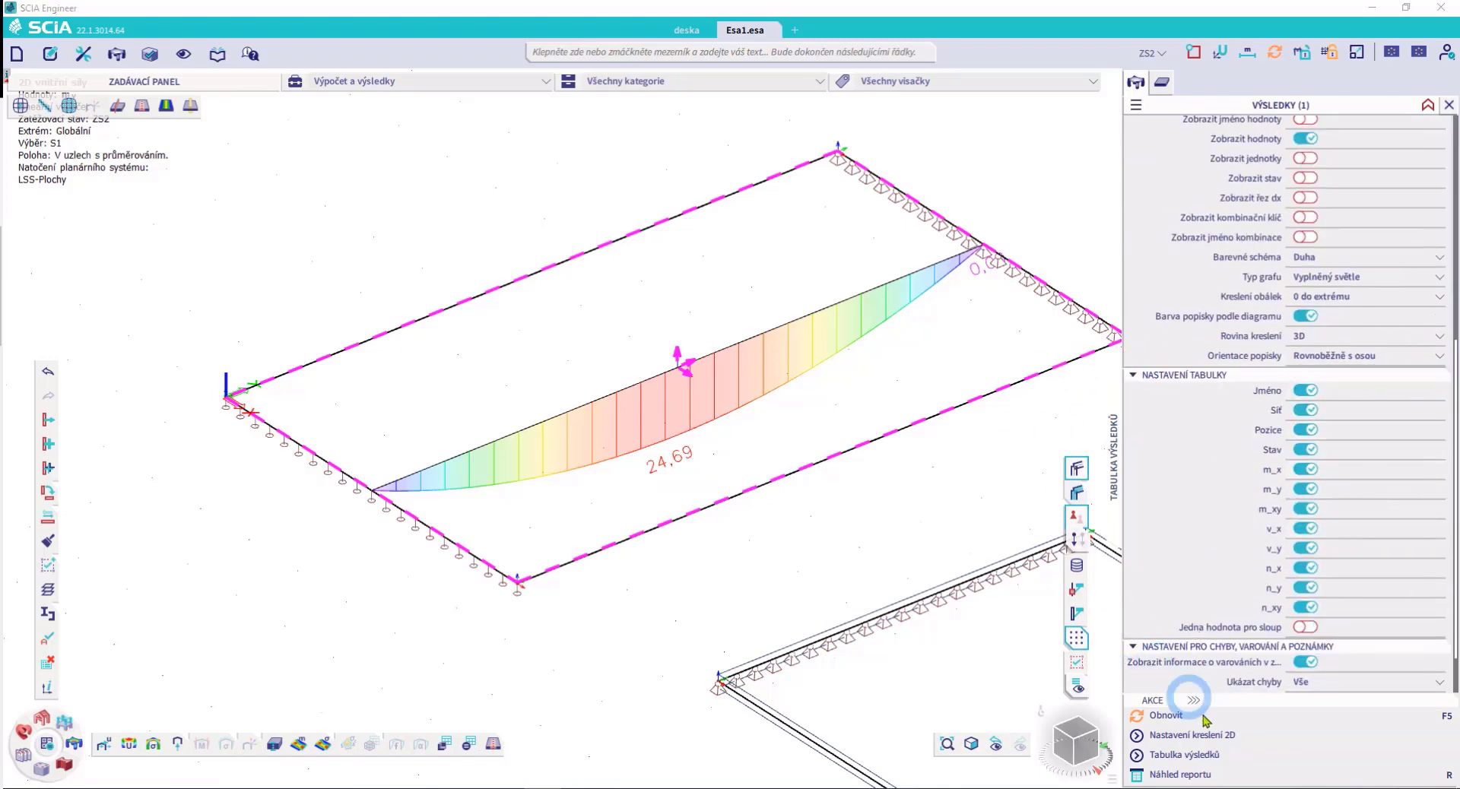
pyautogui.click(1232, 775)
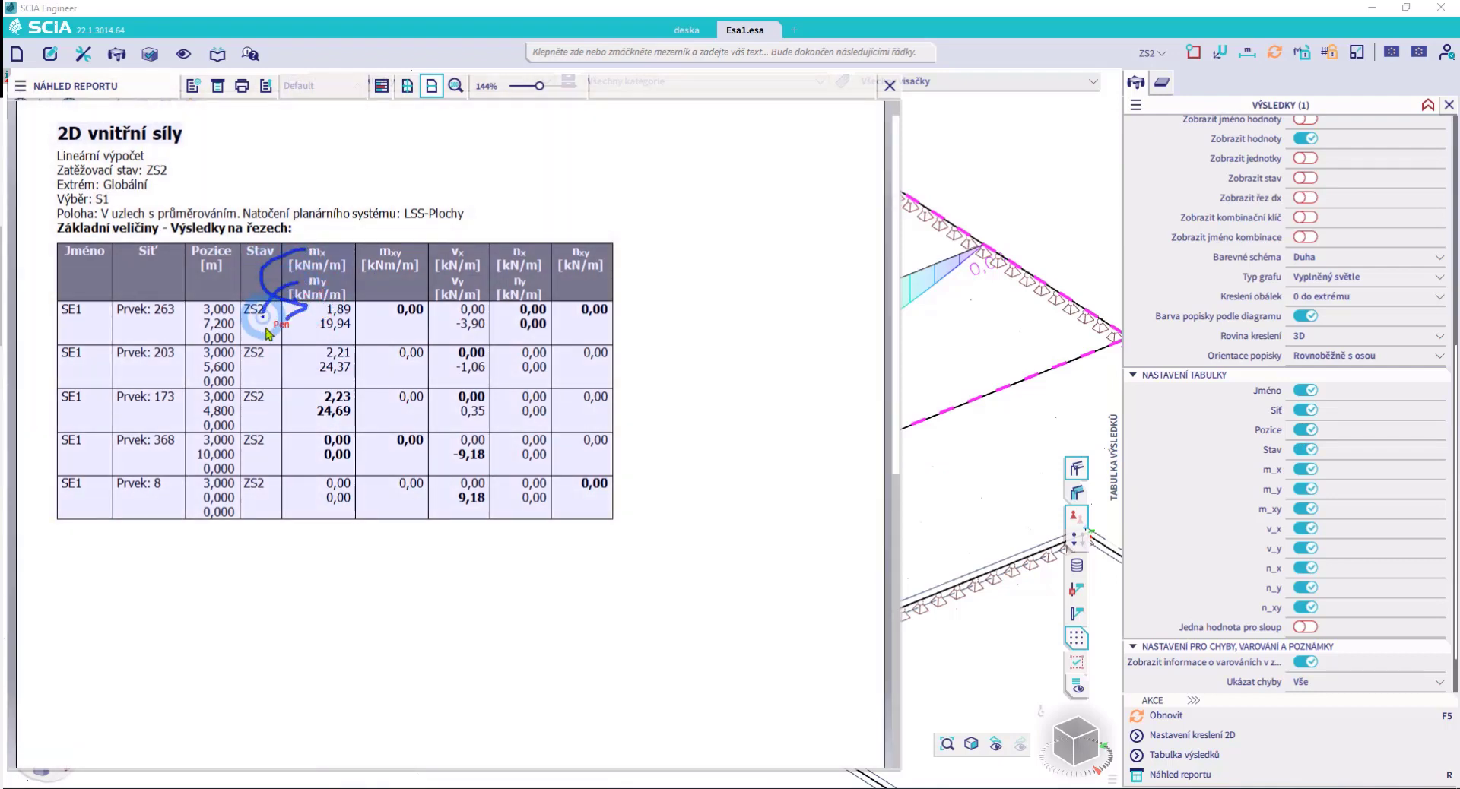
pyautogui.moveTo(266, 332); pyautogui.dragTo(347, 339)
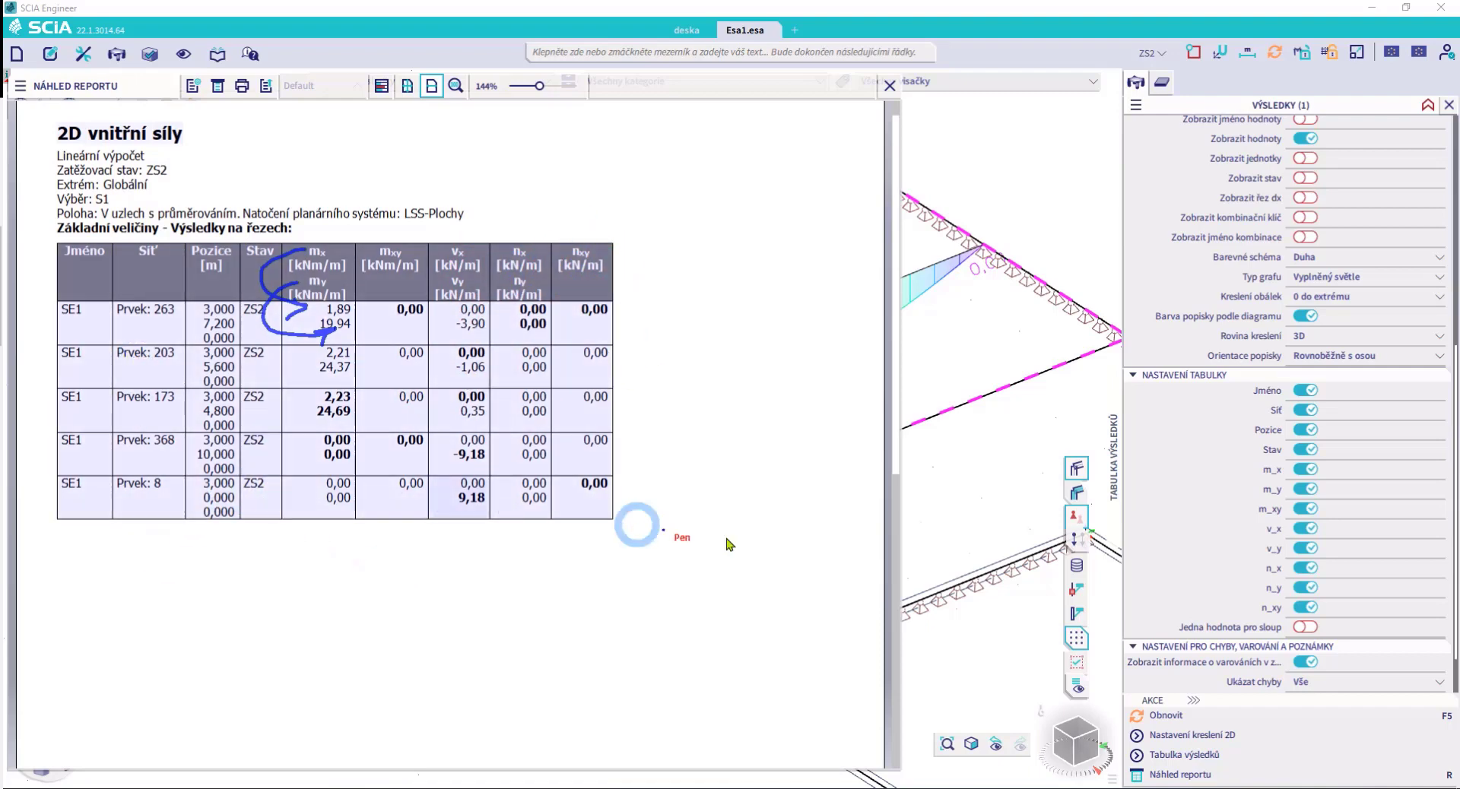
pyautogui.press('Escape')
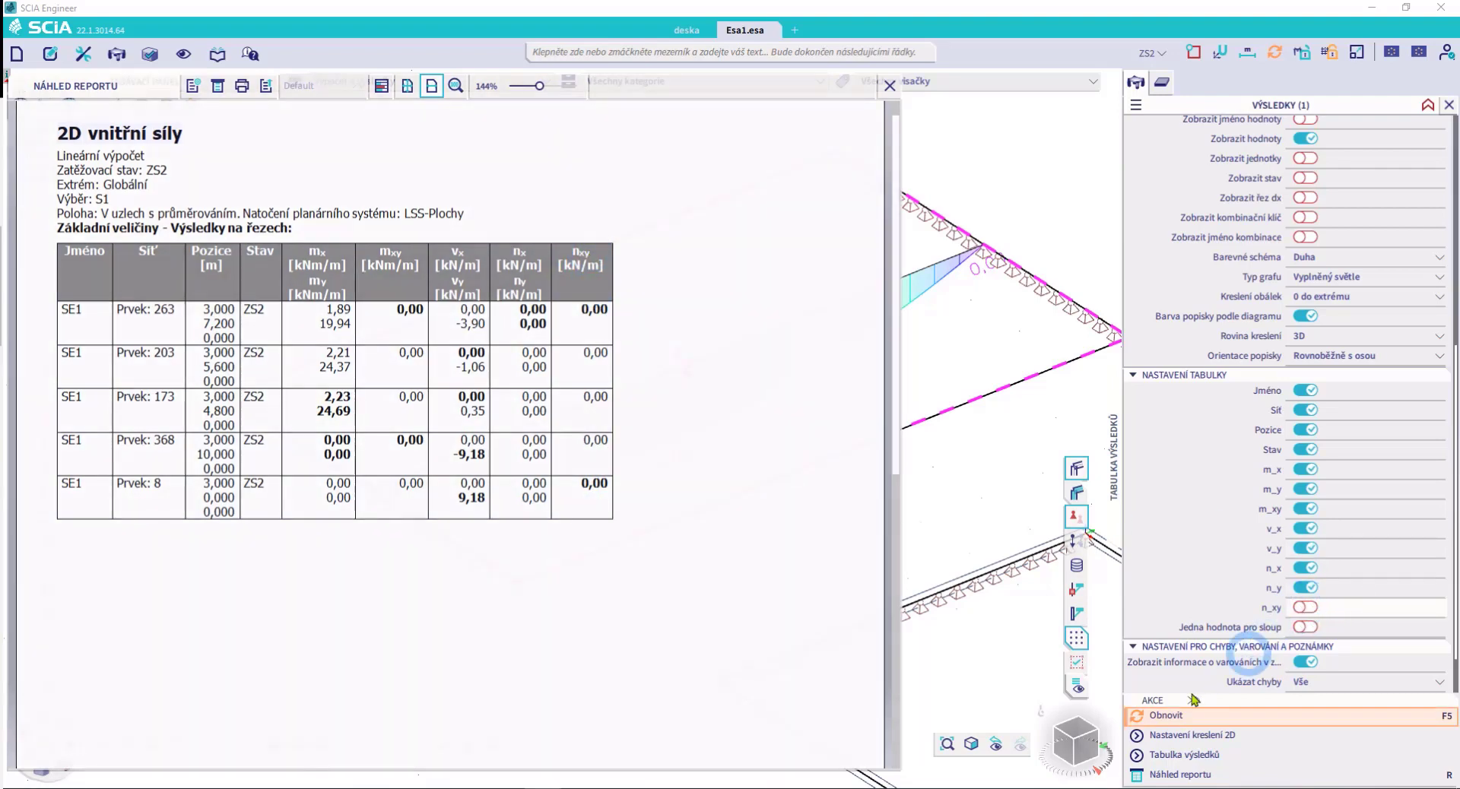
pyautogui.click(1165, 715)
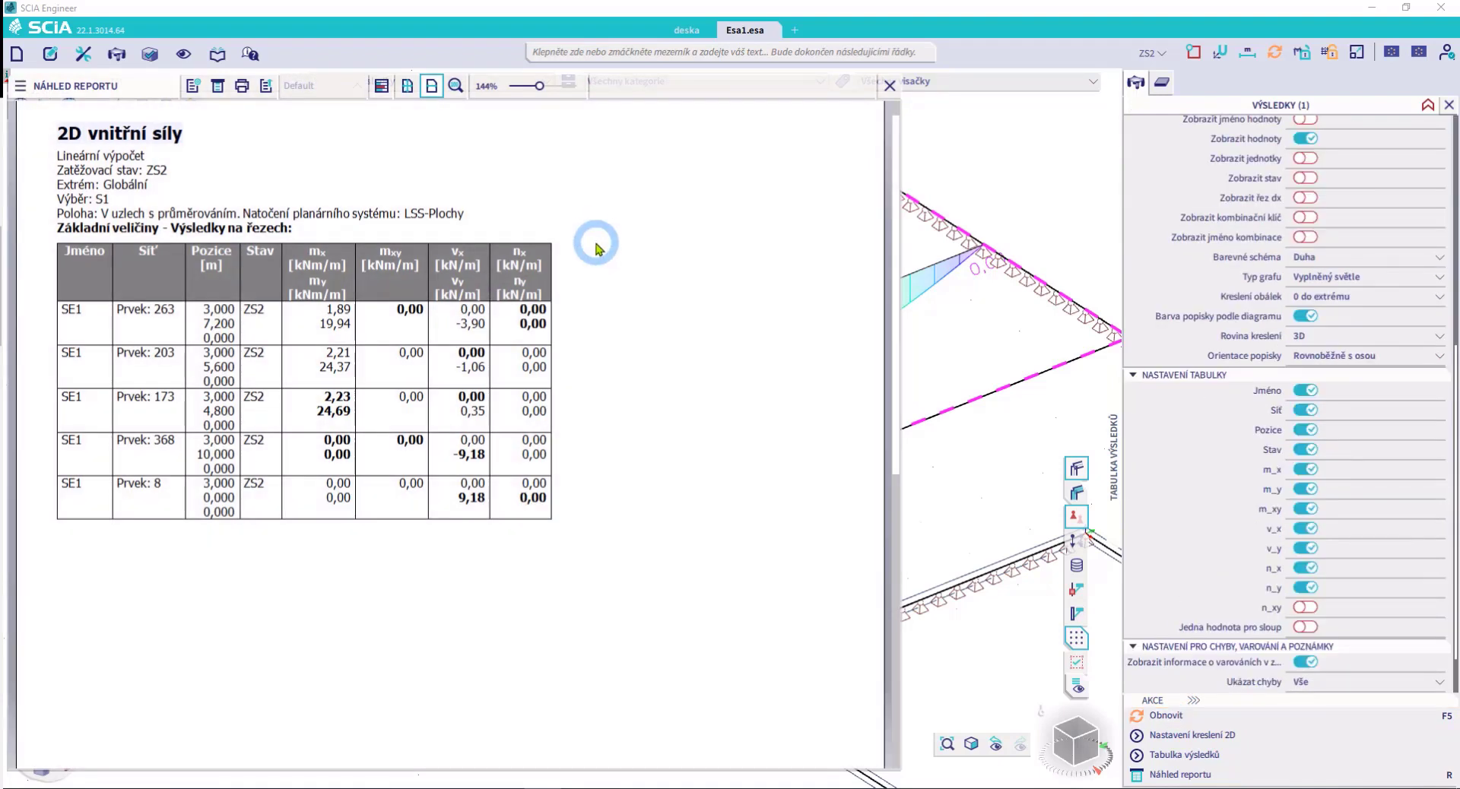
pyautogui.click(891, 84)
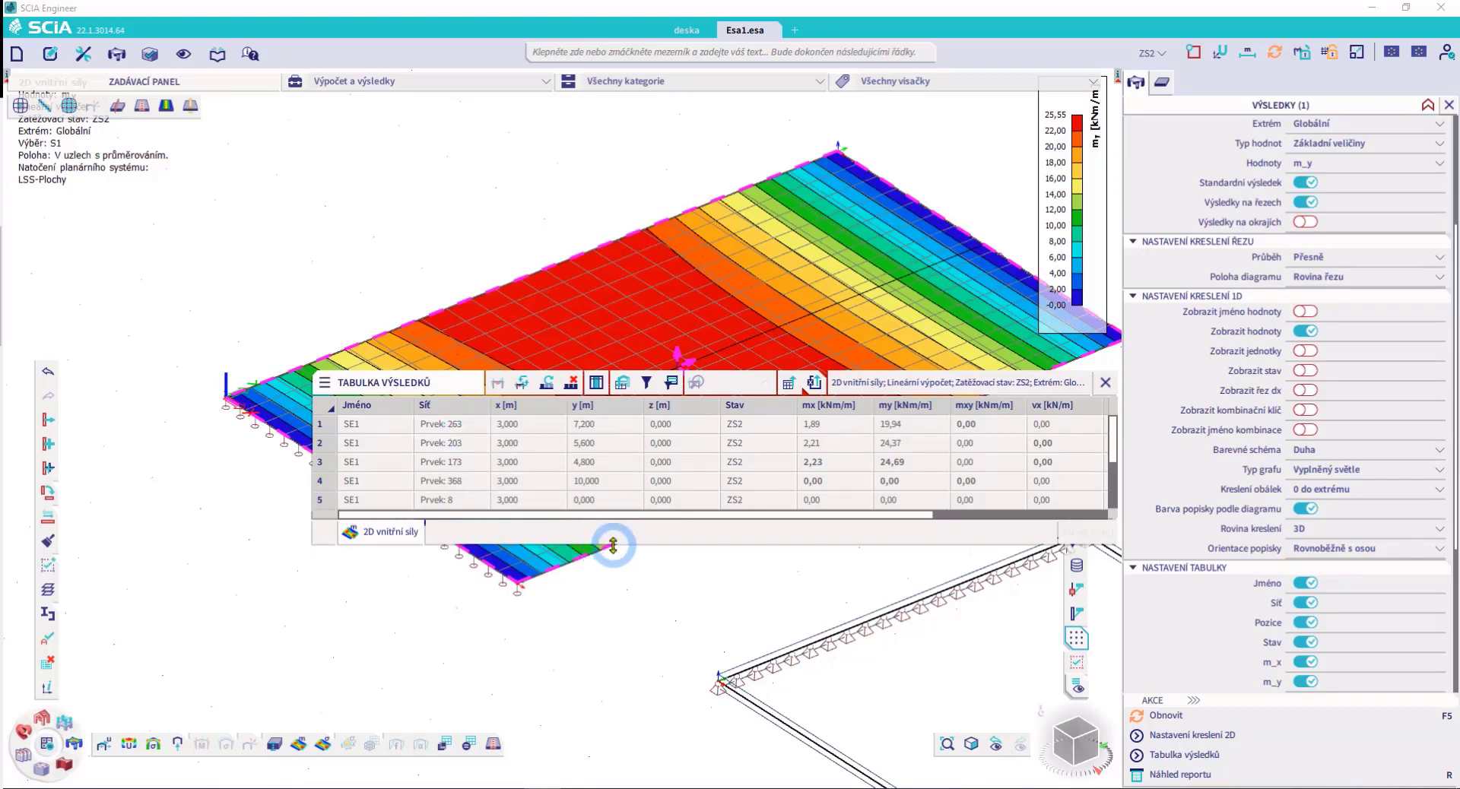
# Enlarge the results table, place it clear of slab S1 and select the rows for Prvek 173 and Prvek 203
pyautogui.moveTo(613, 545); pyautogui.dragTo(606, 656)
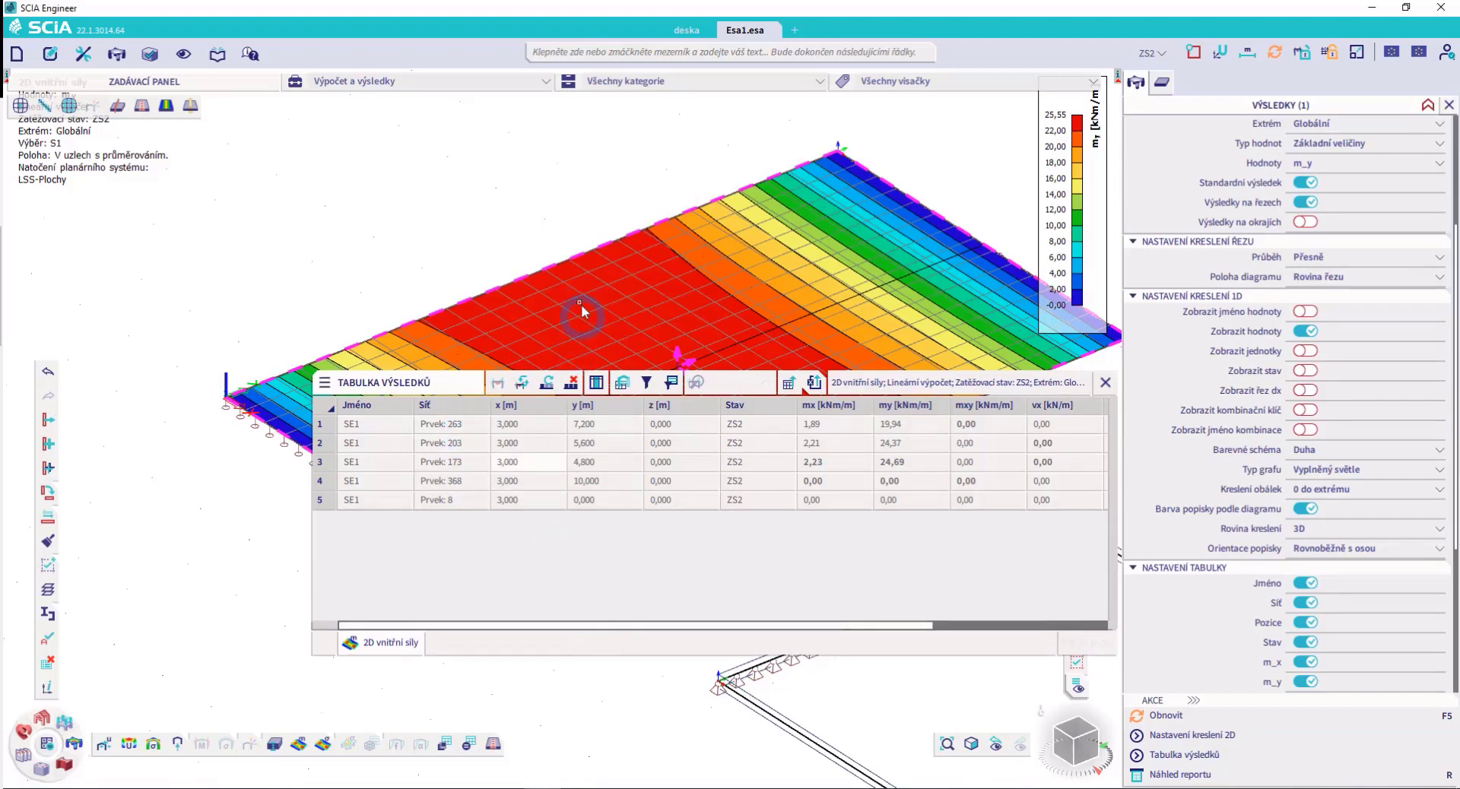
pyautogui.scroll(-2, 581, 304)
pyautogui.moveTo(430, 396); pyautogui.dragTo(398, 505)
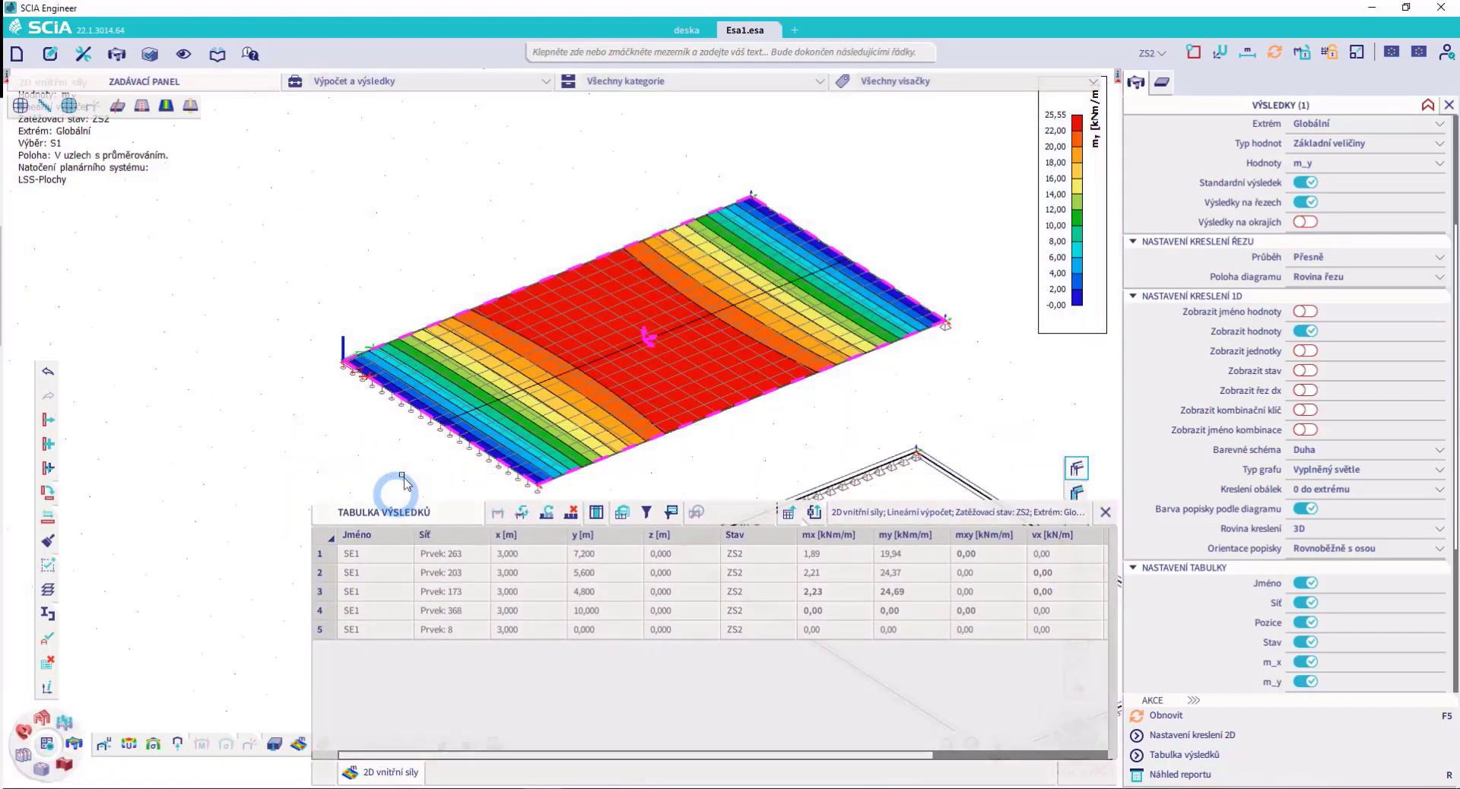
pyautogui.moveTo(426, 420); pyautogui.dragTo(358, 410, button='middle')
pyautogui.click(323, 575)
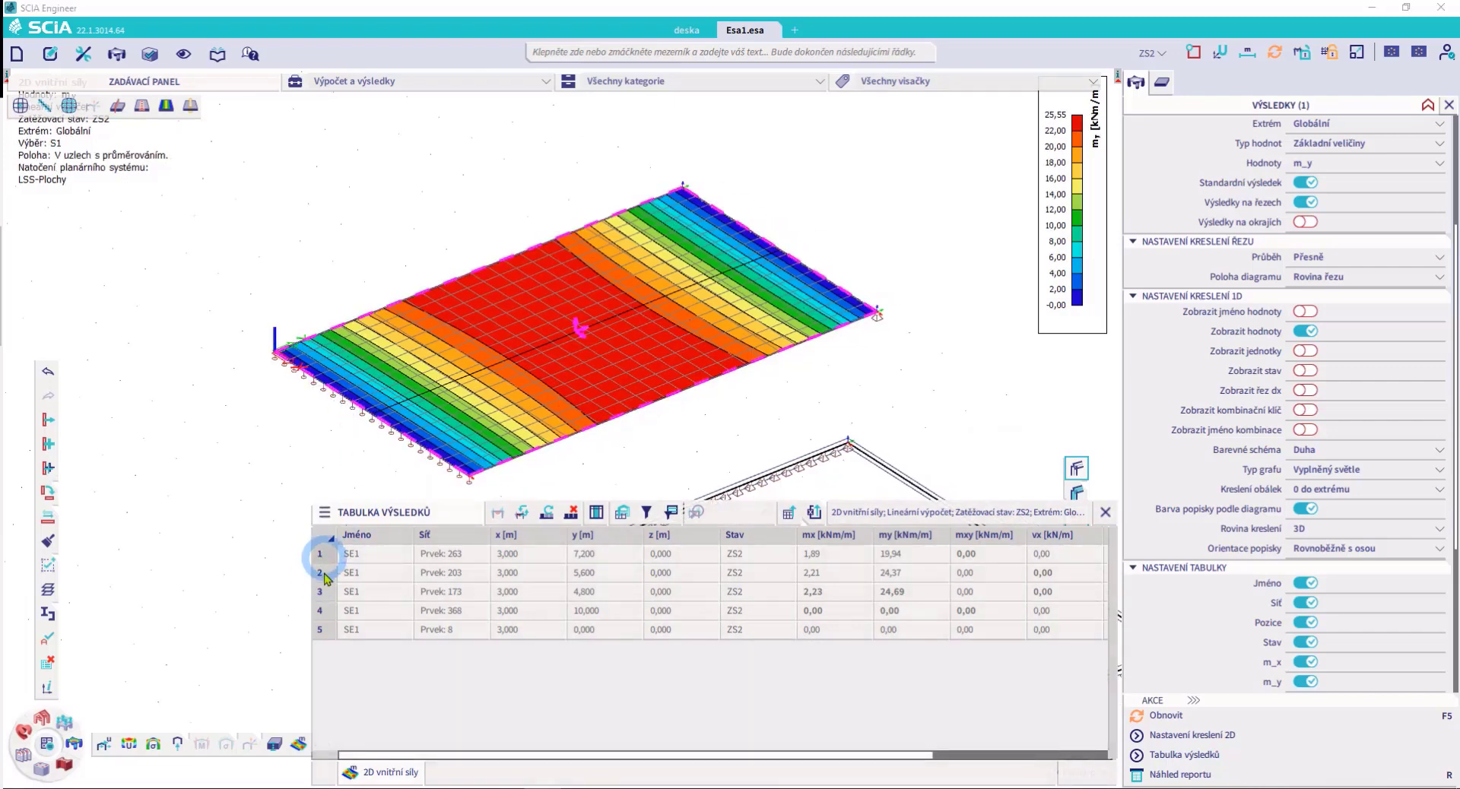
pyautogui.click(326, 594)
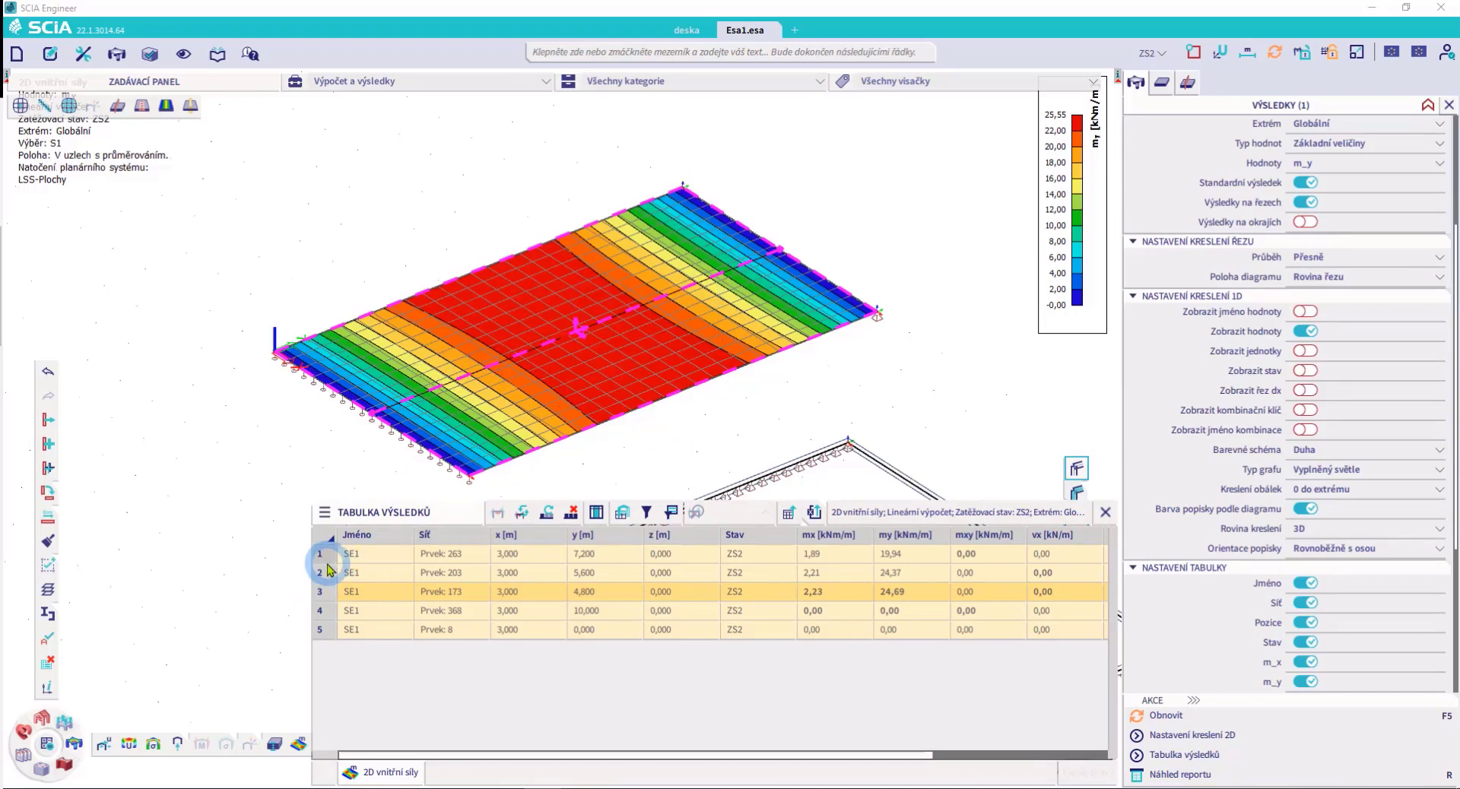
pyautogui.keyDown('ctrl'); pyautogui.click(329, 574); pyautogui.keyUp('ctrl')
# Turn off Výsledky na řezech and refresh the m_y results on slab S1
pyautogui.scroll(5, 1350, 304)
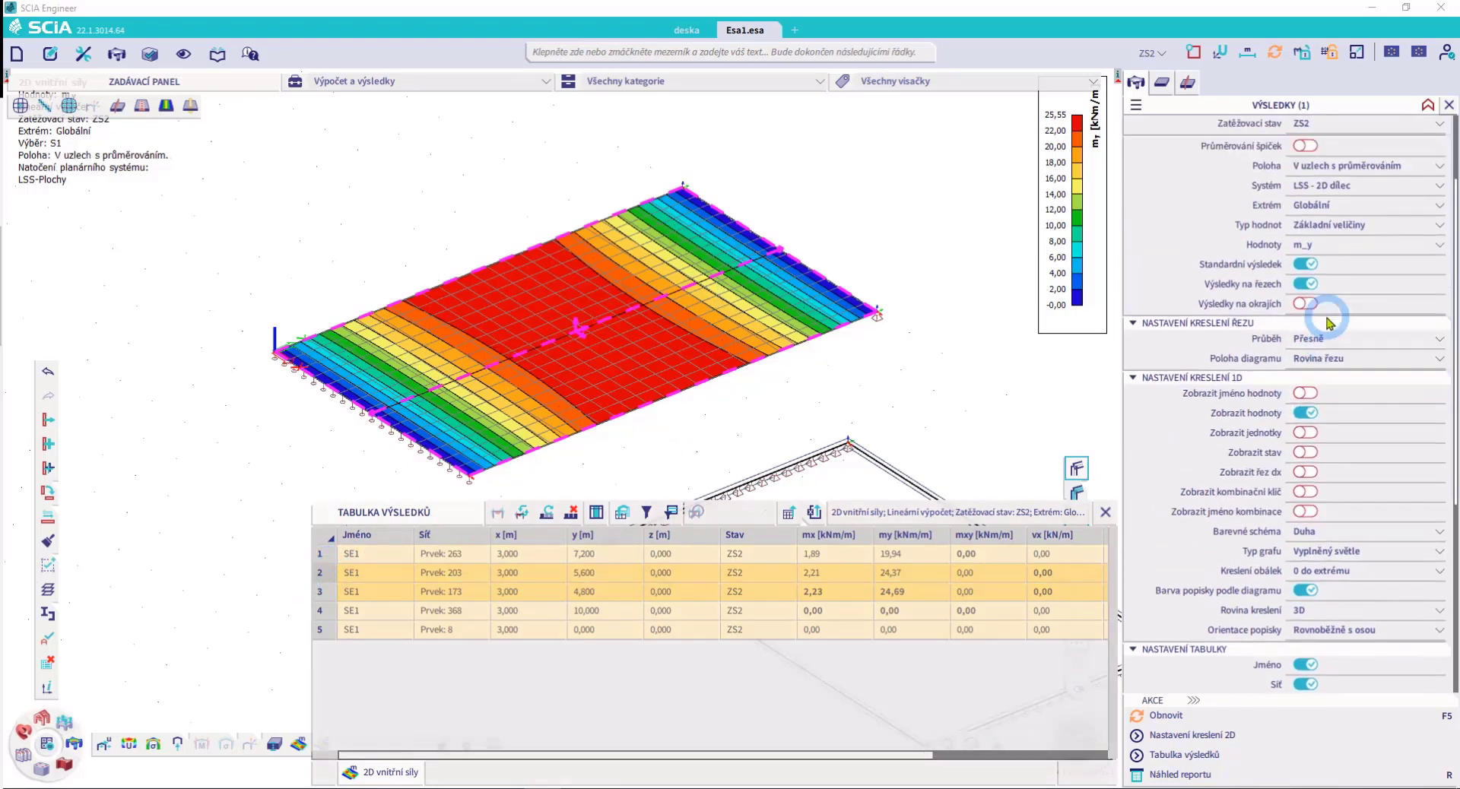
pyautogui.click(1305, 394)
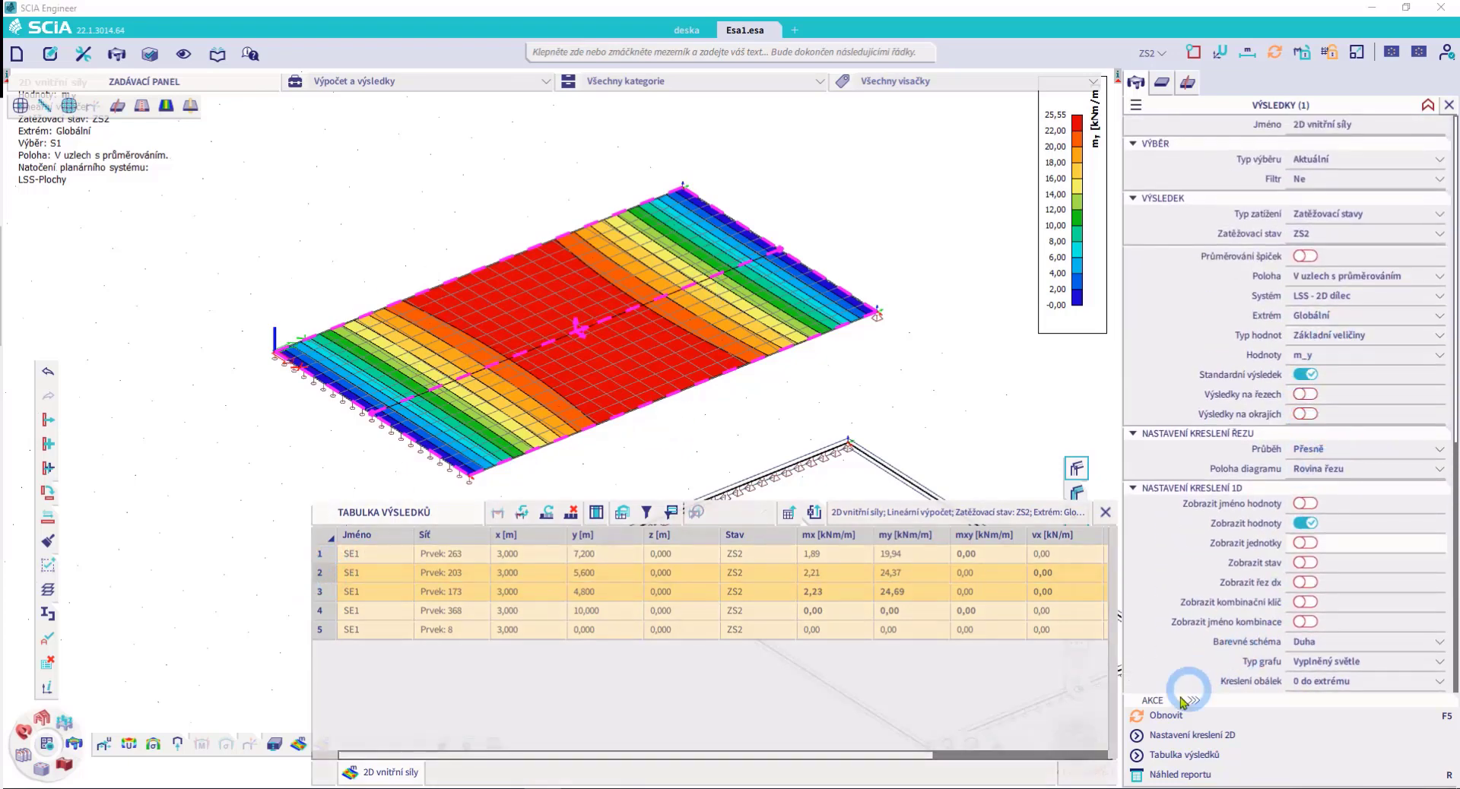
pyautogui.click(1163, 717)
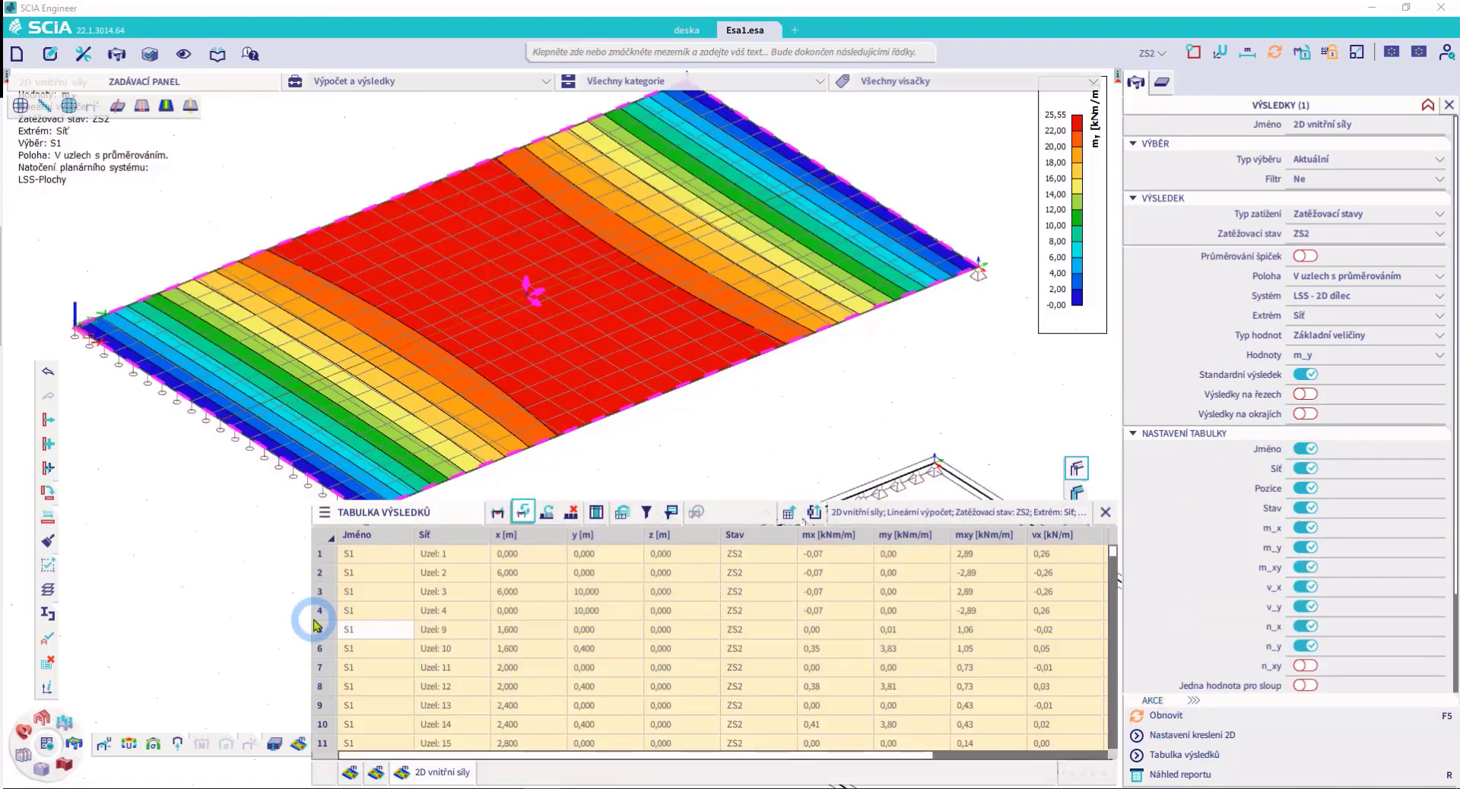
# Select the row for Uzel 4 in the results table, followed by the rows for Uzel 21 and Uzel 22
pyautogui.click(324, 612)
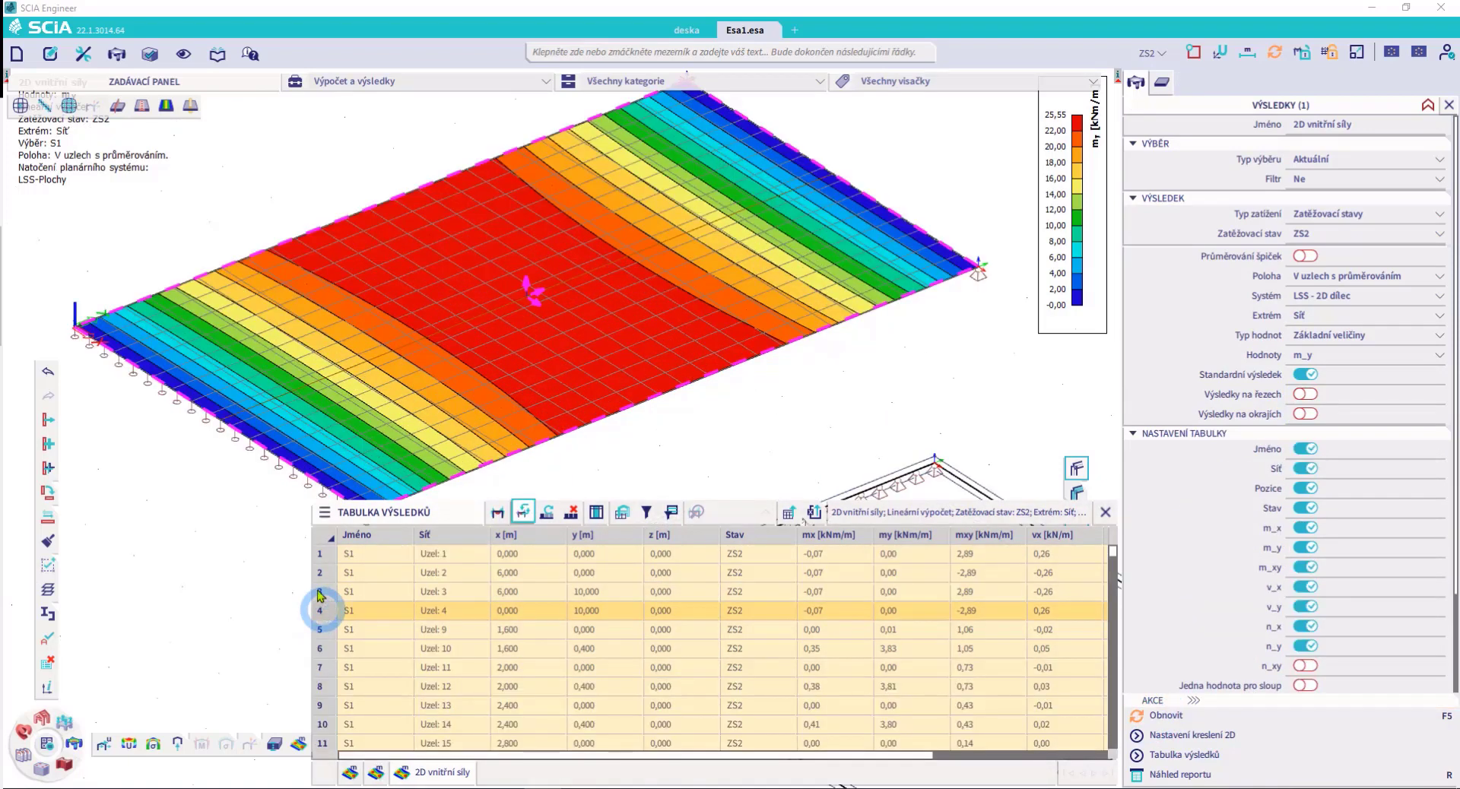
pyautogui.scroll(4, 95, 346)
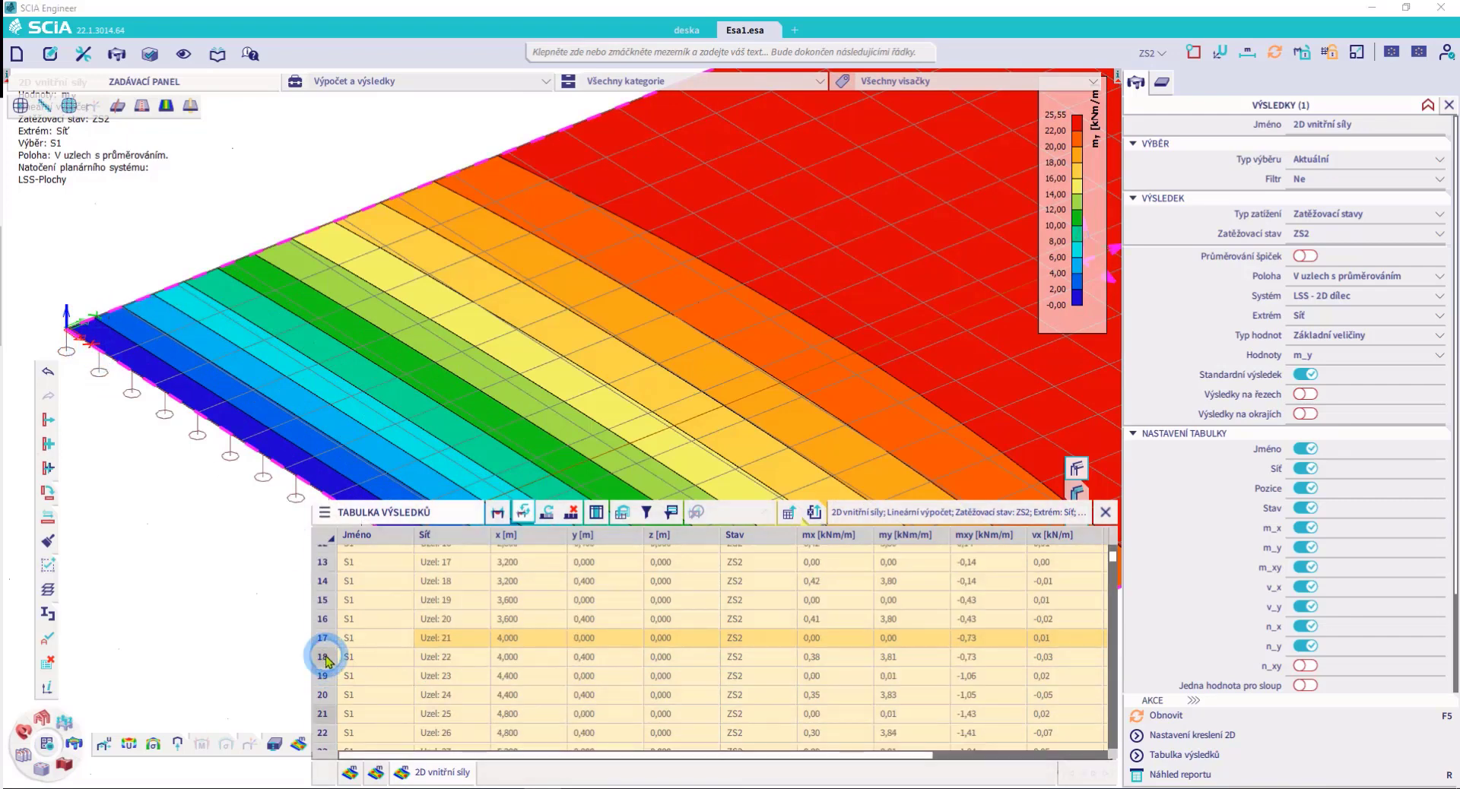
pyautogui.keyDown('ctrl'); pyautogui.click(324, 657); pyautogui.keyUp('ctrl')
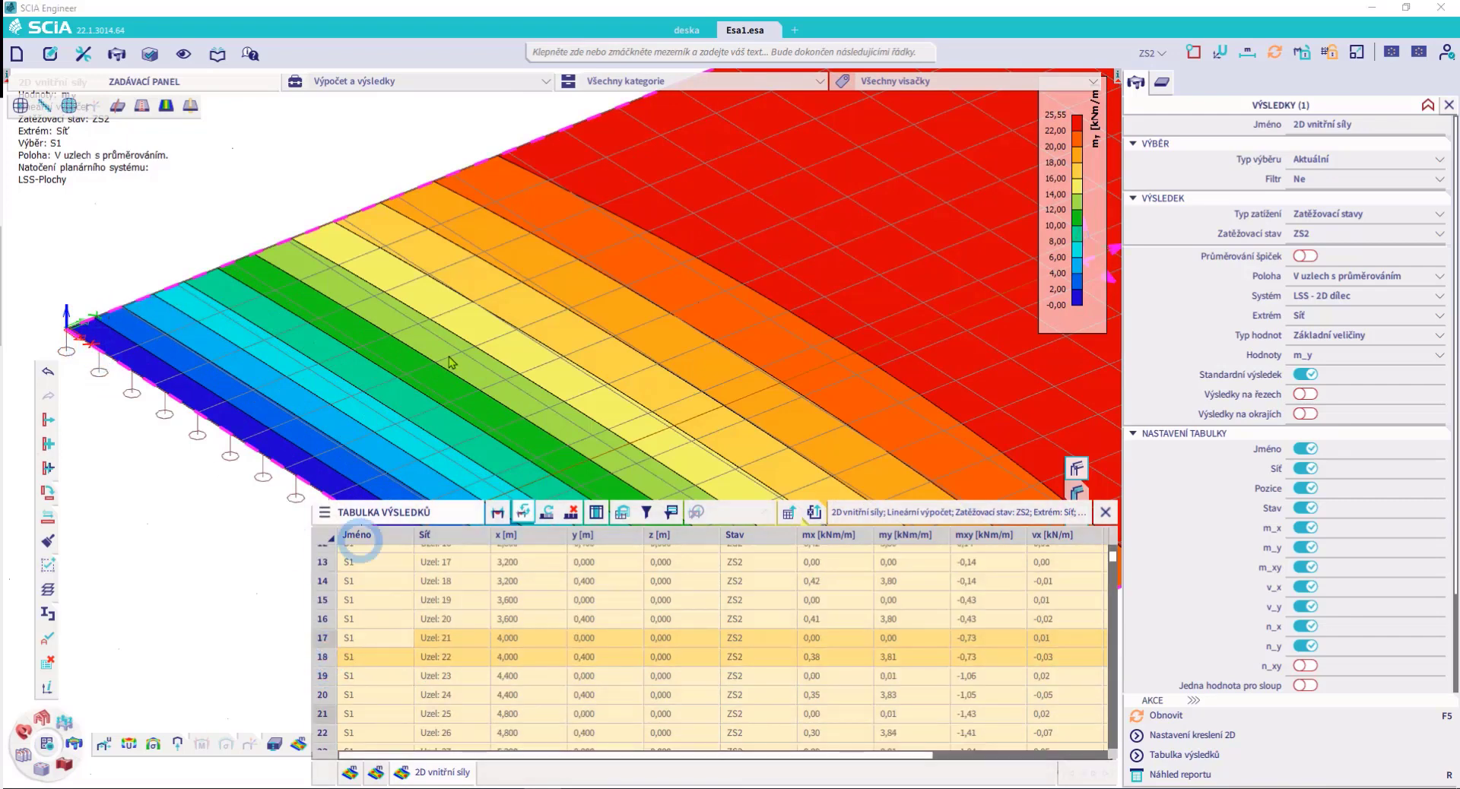
# Export the current 2D internal forces results table to Excel, review the exported sheet and close the workbook
pyautogui.scroll(-3, 505, 297)
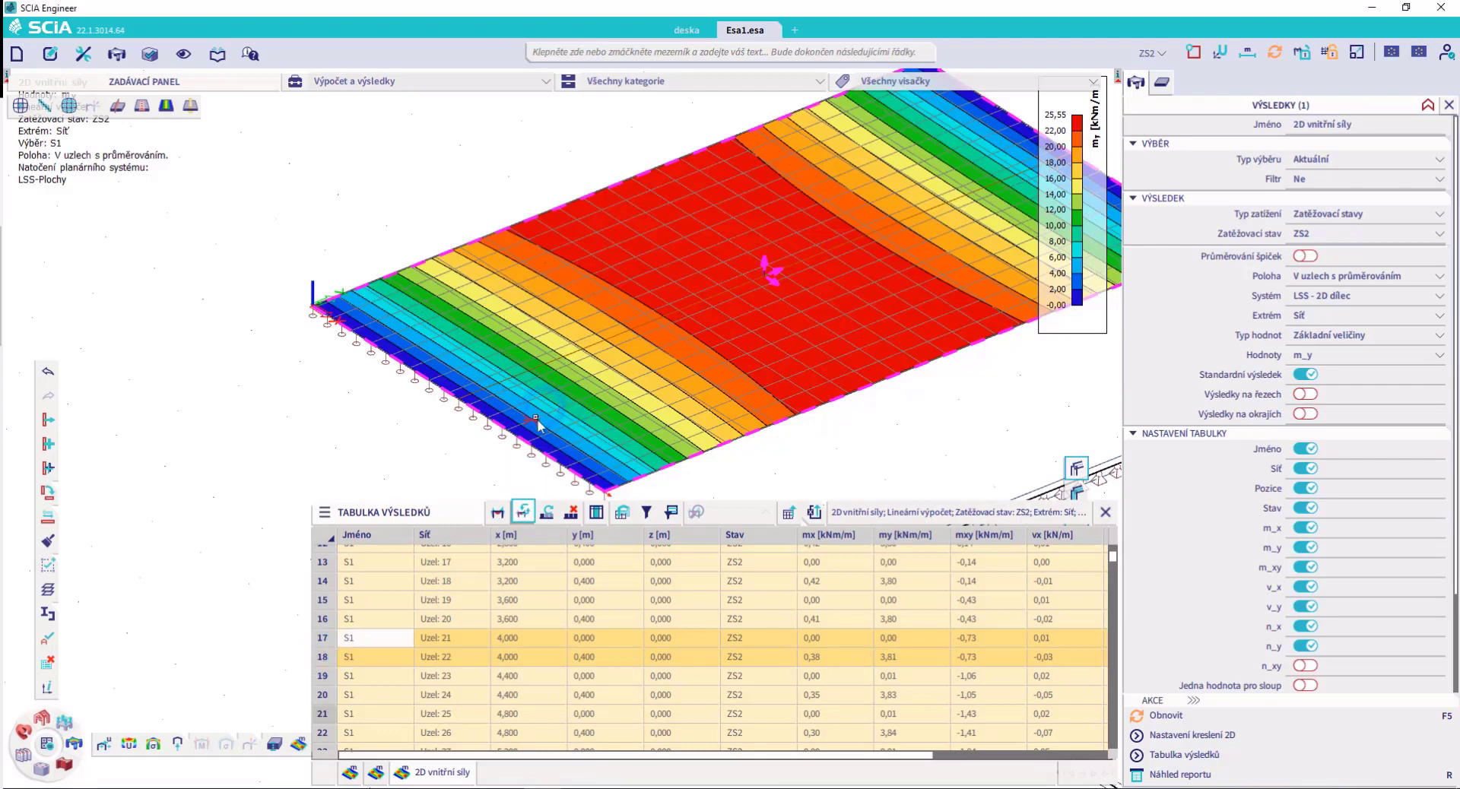
pyautogui.scroll(5, 536, 418)
pyautogui.scroll(-5, 536, 415)
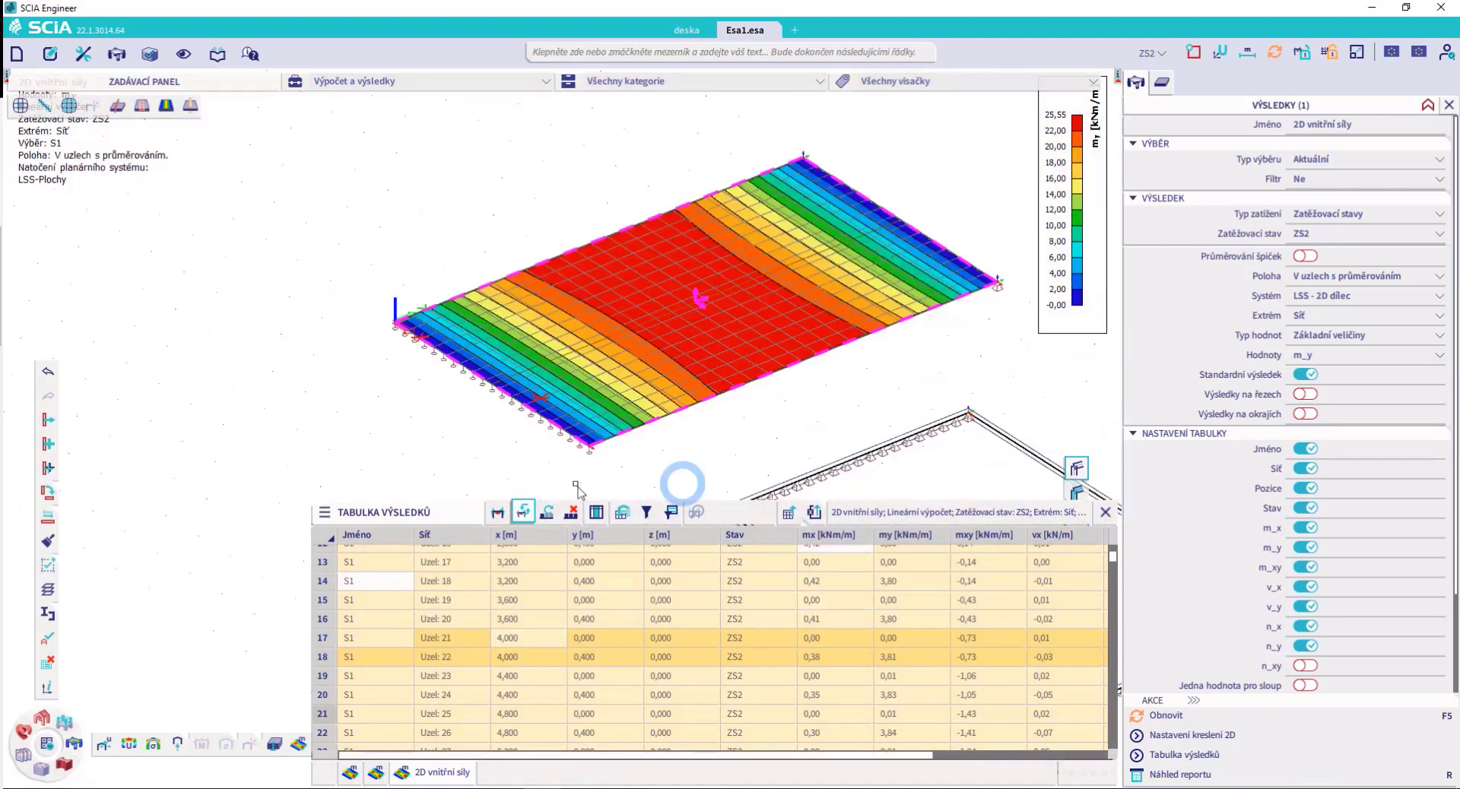
pyautogui.click(814, 514)
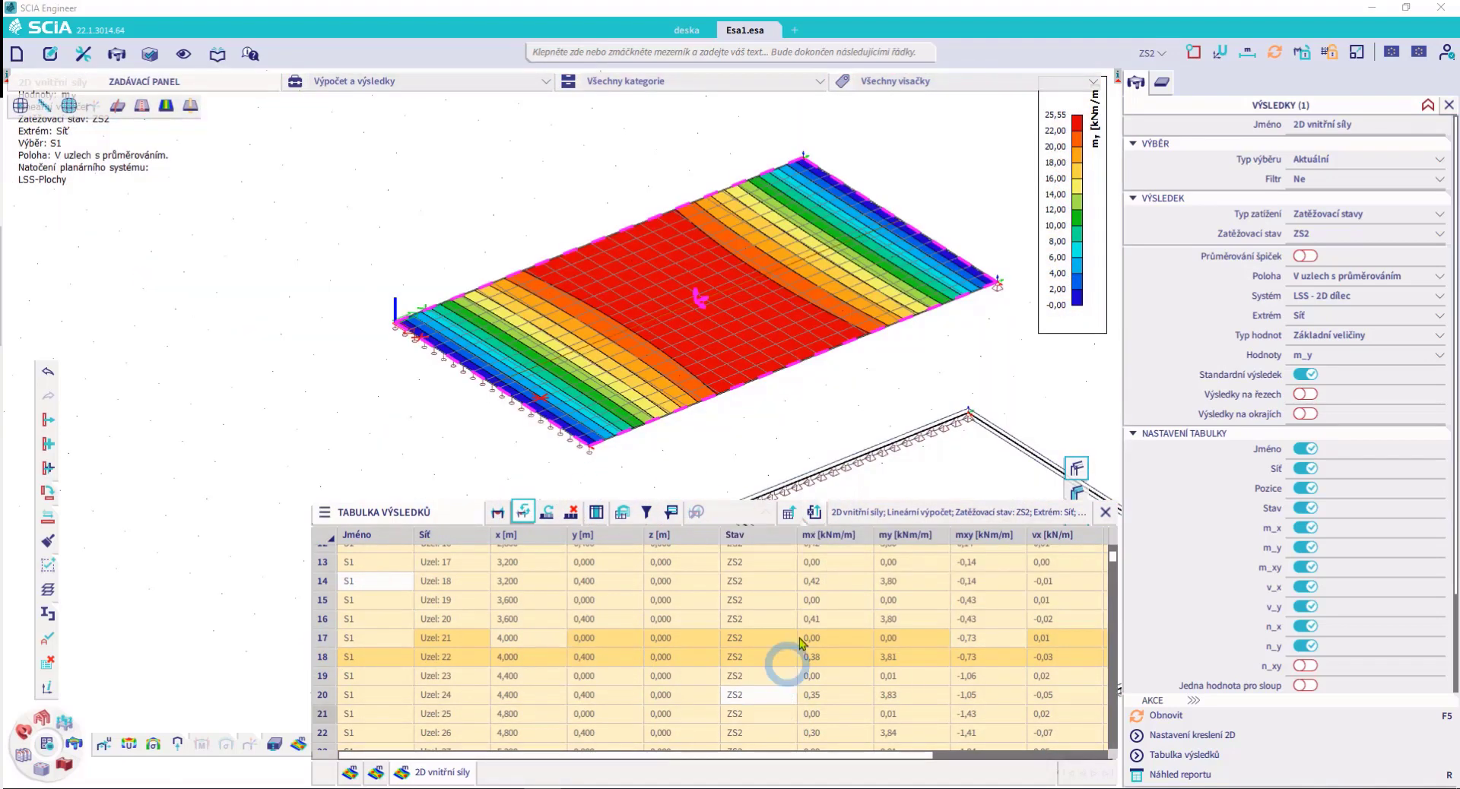
pyautogui.moveTo(816, 513)
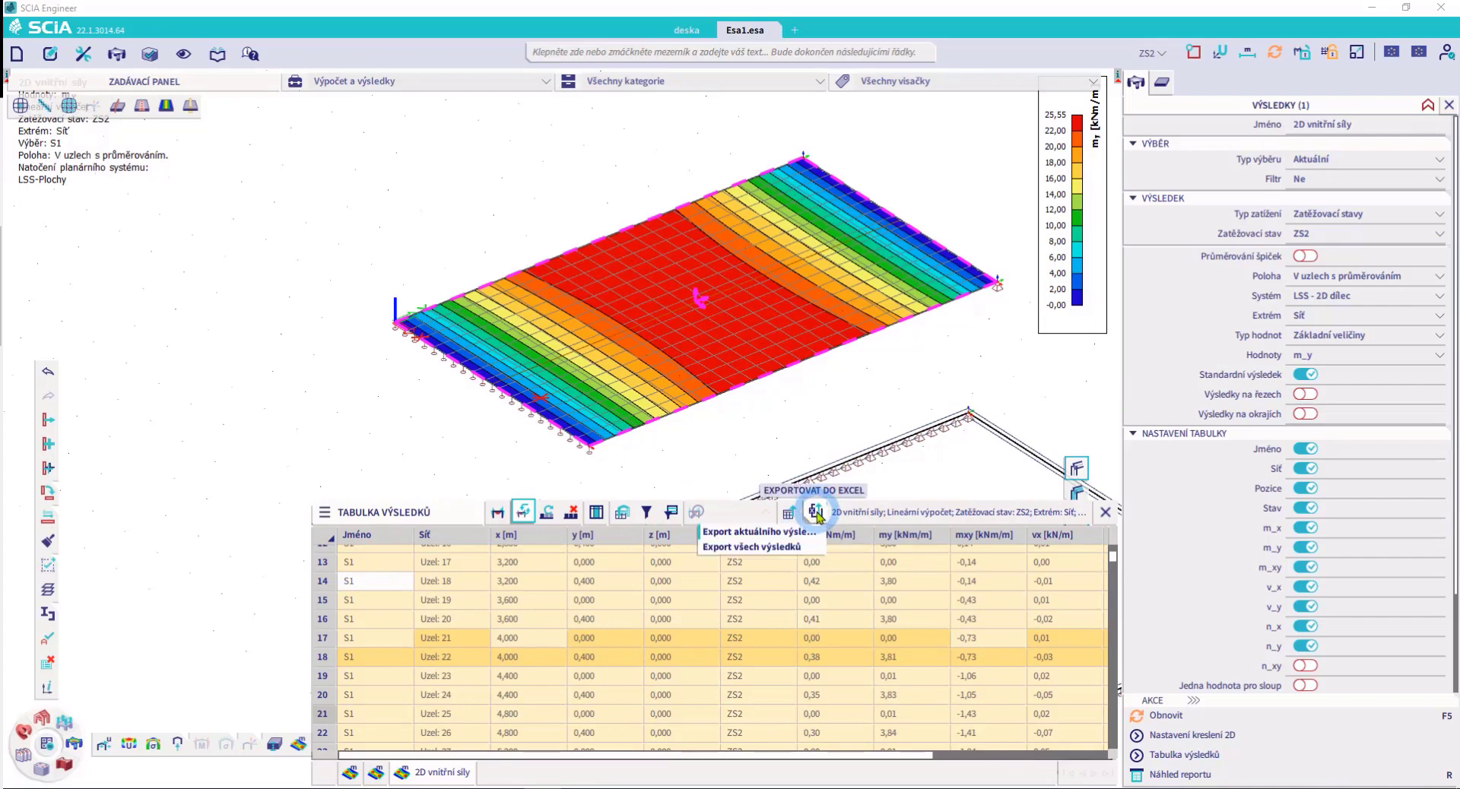
pyautogui.click(816, 514)
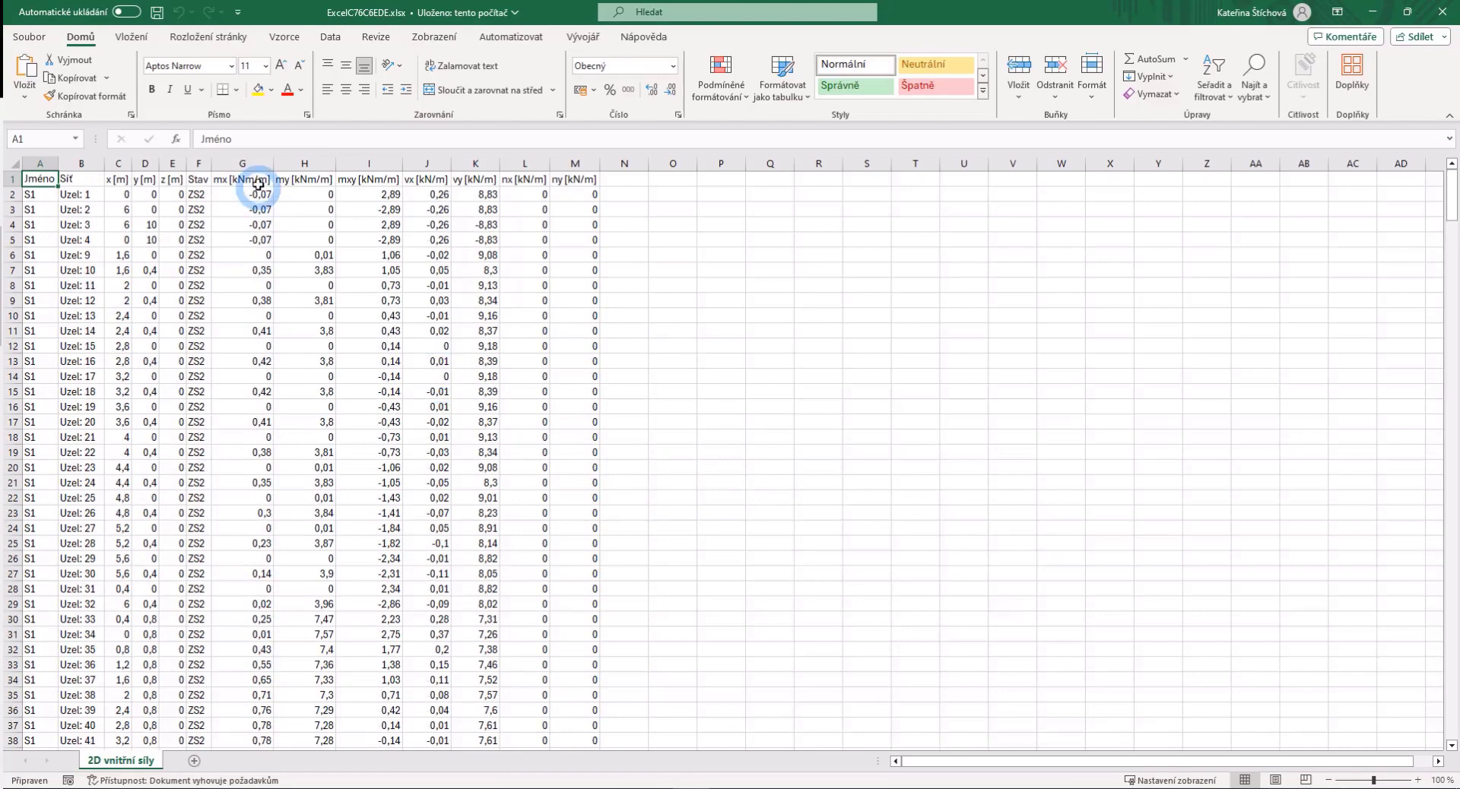
pyautogui.click(1442, 11)
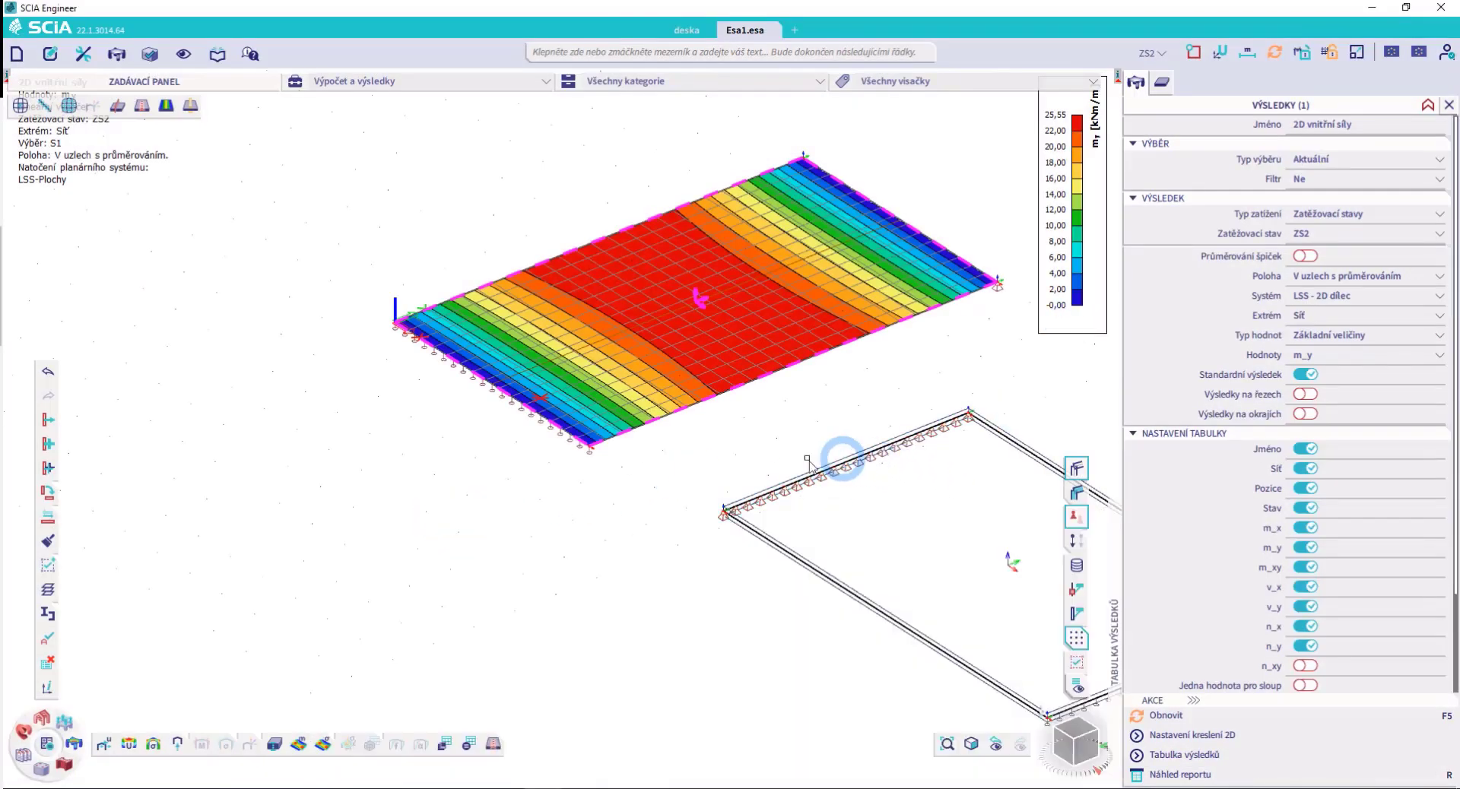
# Examine the m_y distribution on slab S1 from a rotated view, close up and as a whole, and clear the slab selection
pyautogui.moveTo(842, 459); pyautogui.dragTo(608, 430, button='middle')
pyautogui.moveTo(1089, 742)
pyautogui.mouseDown()
pyautogui.moveTo(1114, 736)
pyautogui.moveTo(1110, 749)
pyautogui.mouseUp()
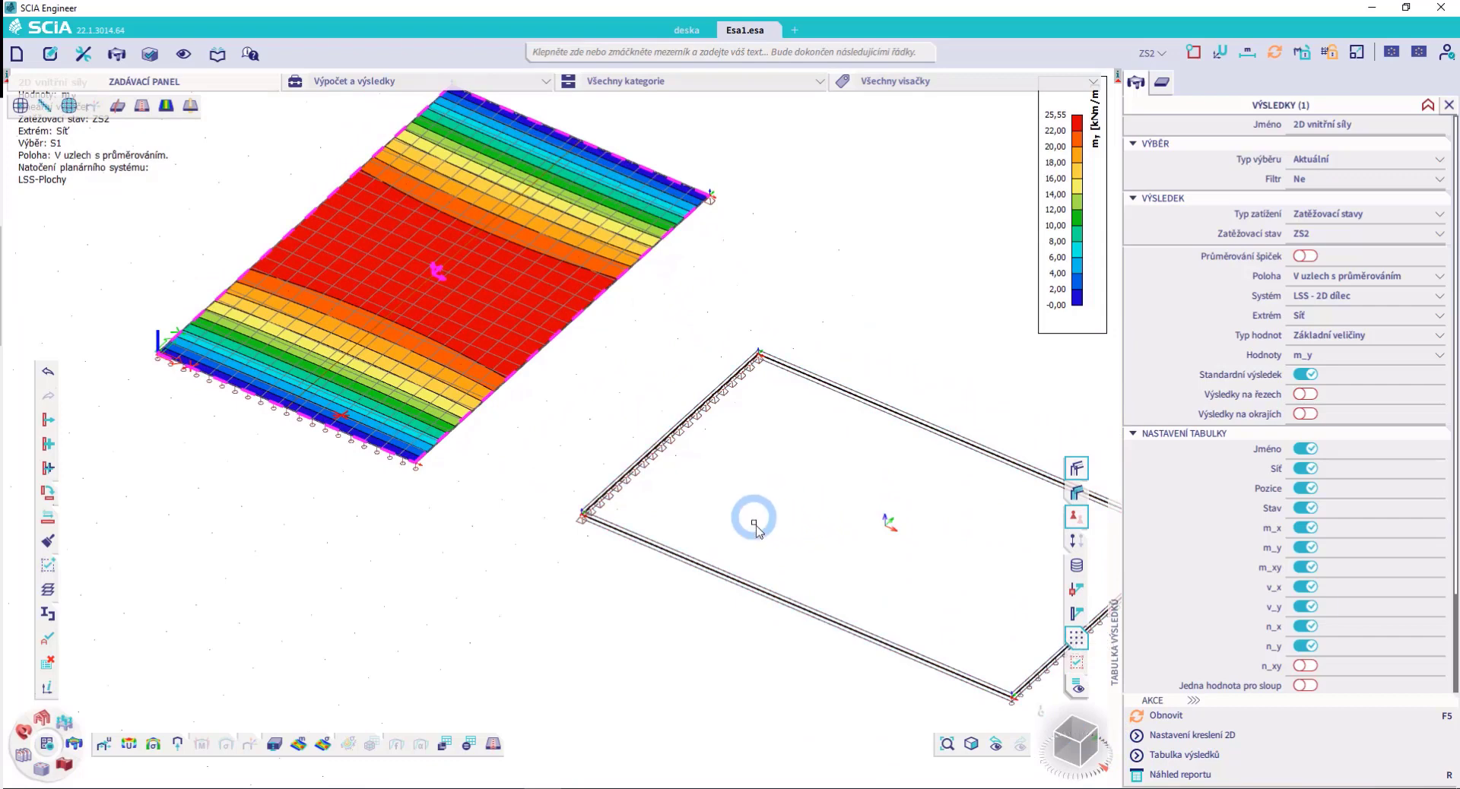
pyautogui.moveTo(753, 518); pyautogui.dragTo(841, 606, button='middle')
pyautogui.scroll(2, 510, 381)
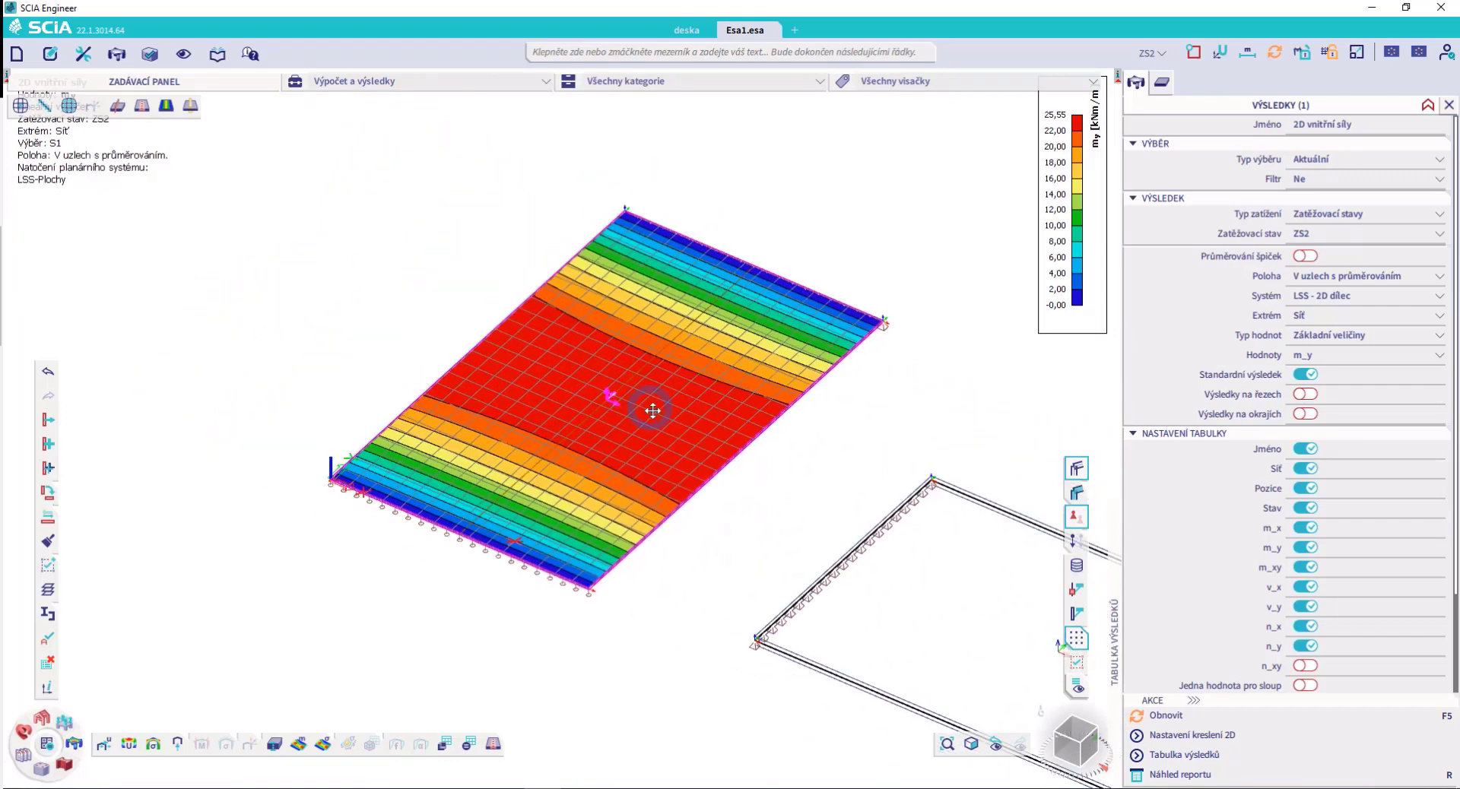
pyautogui.scroll(2, 593, 426)
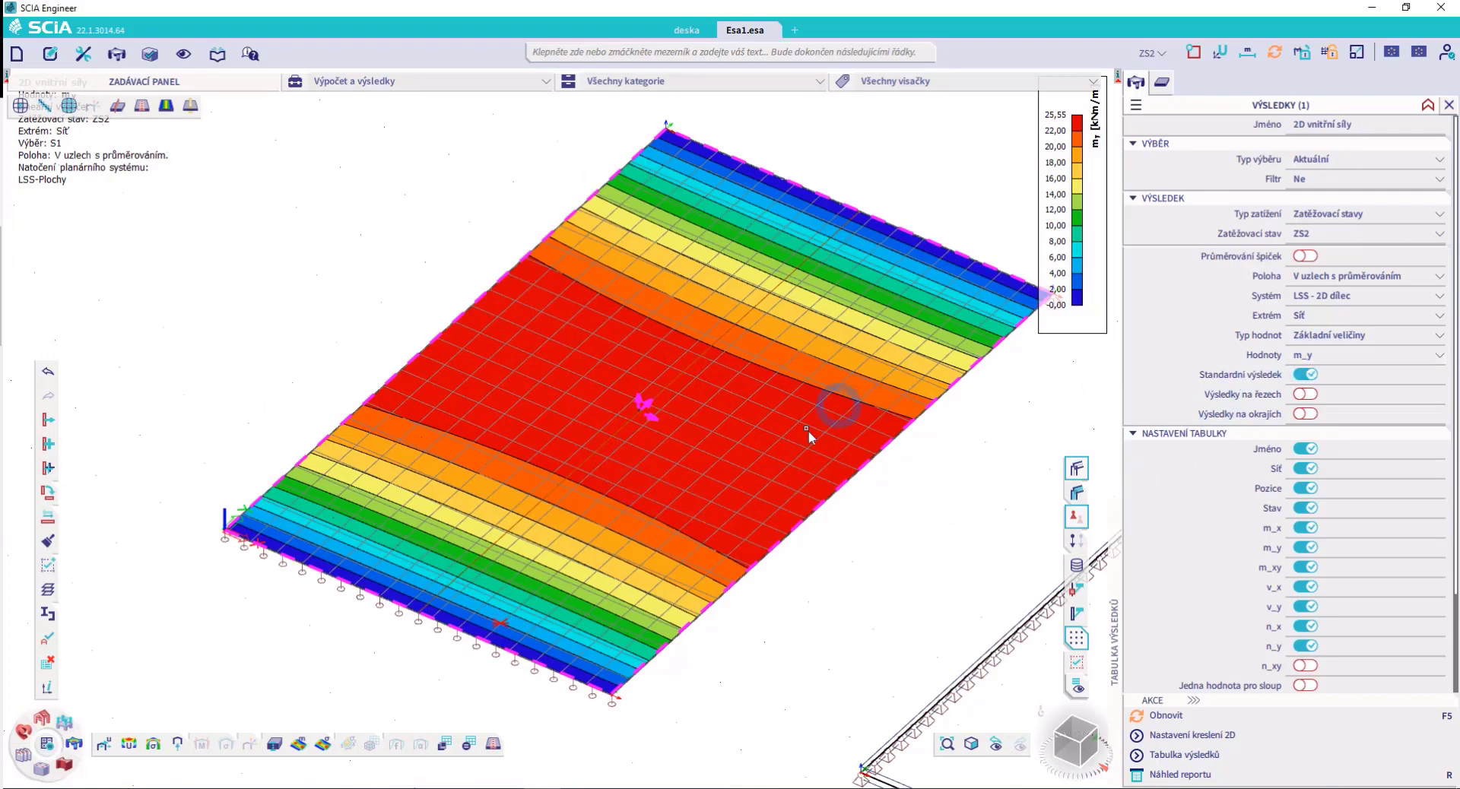
pyautogui.scroll(3, 662, 416)
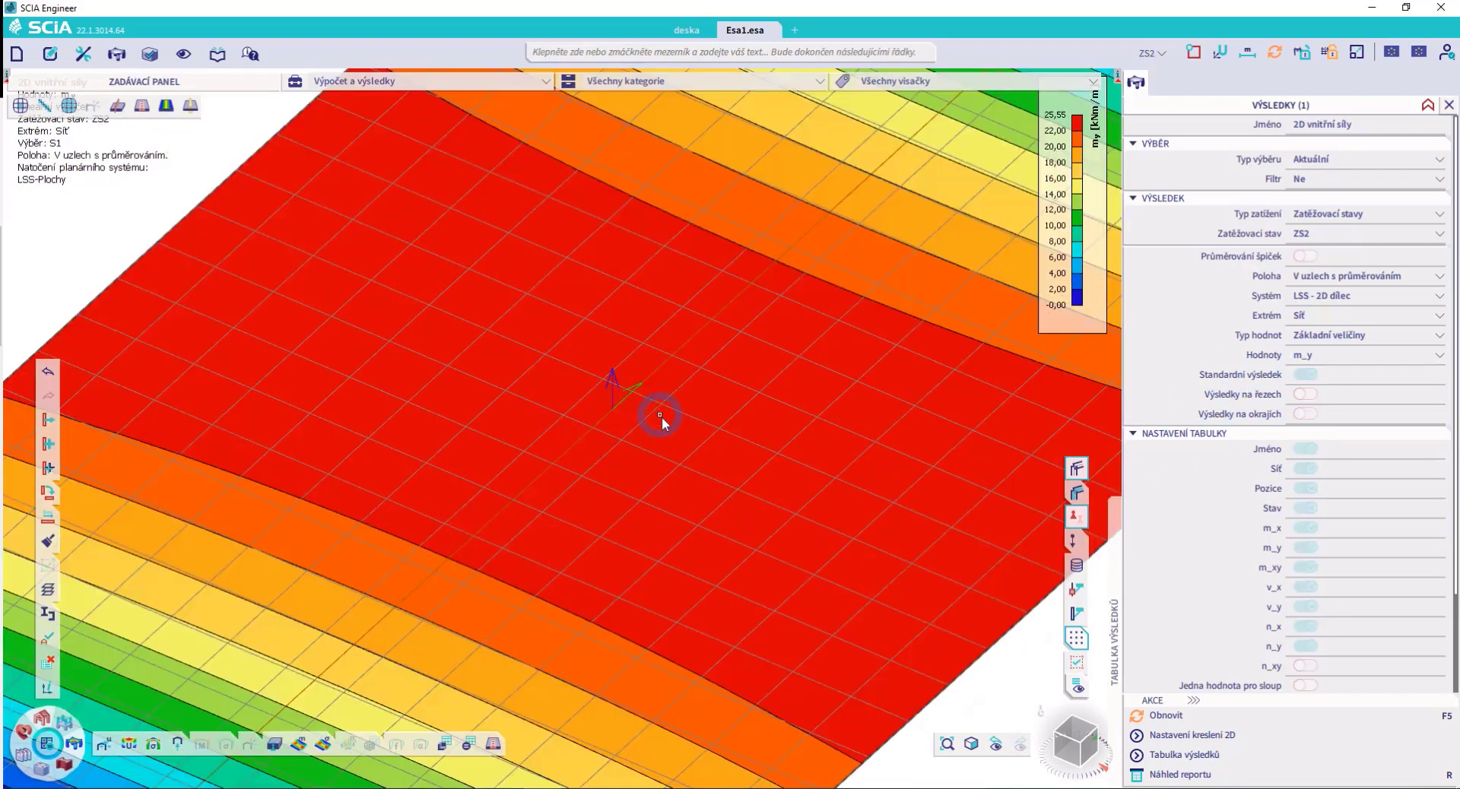
pyautogui.scroll(-3, 673, 390)
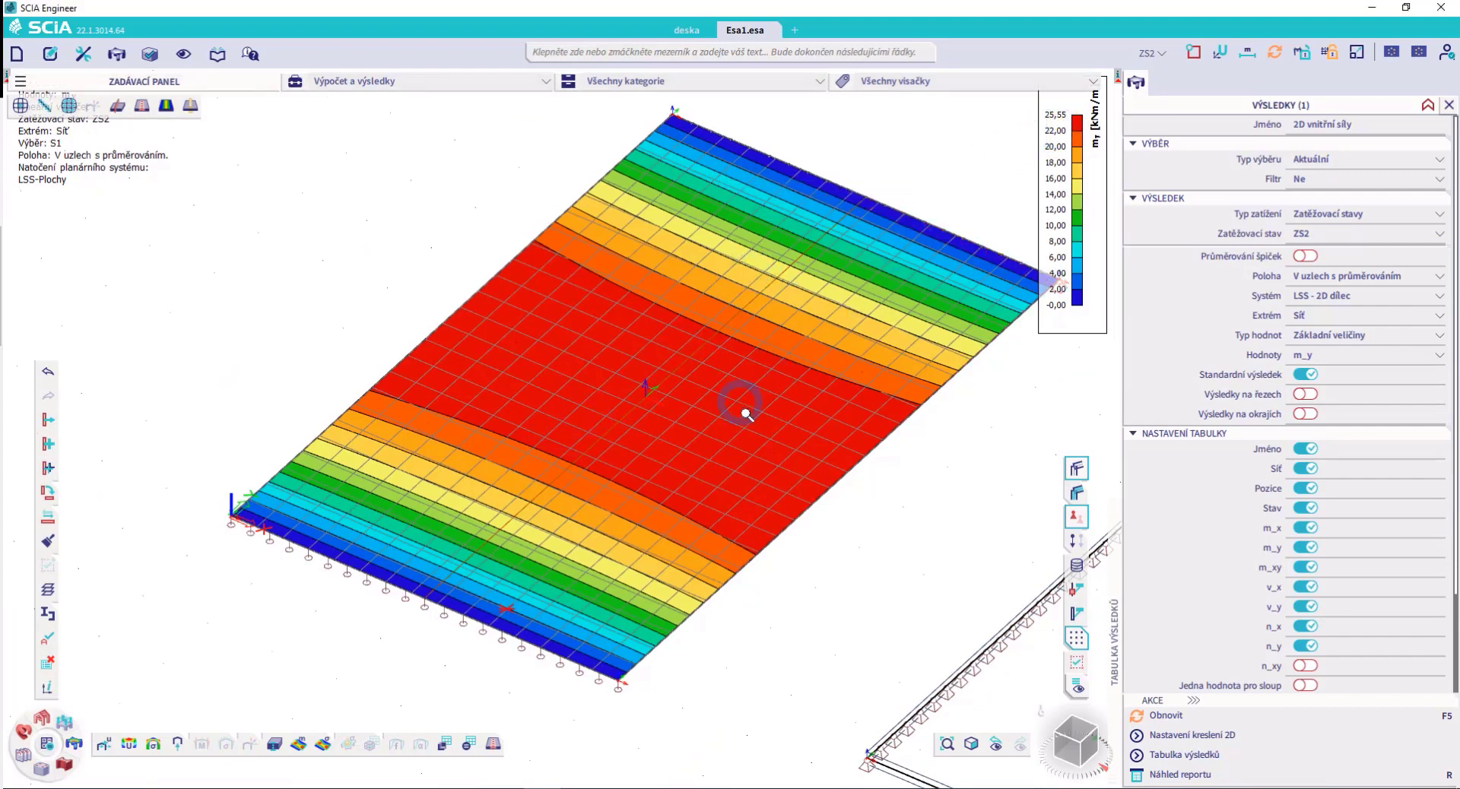
pyautogui.scroll(-2, 746, 415)
# Set the displayed value to m_x, select slab S2 and refresh the results
pyautogui.moveTo(729, 427); pyautogui.dragTo(386, 295, button='middle')
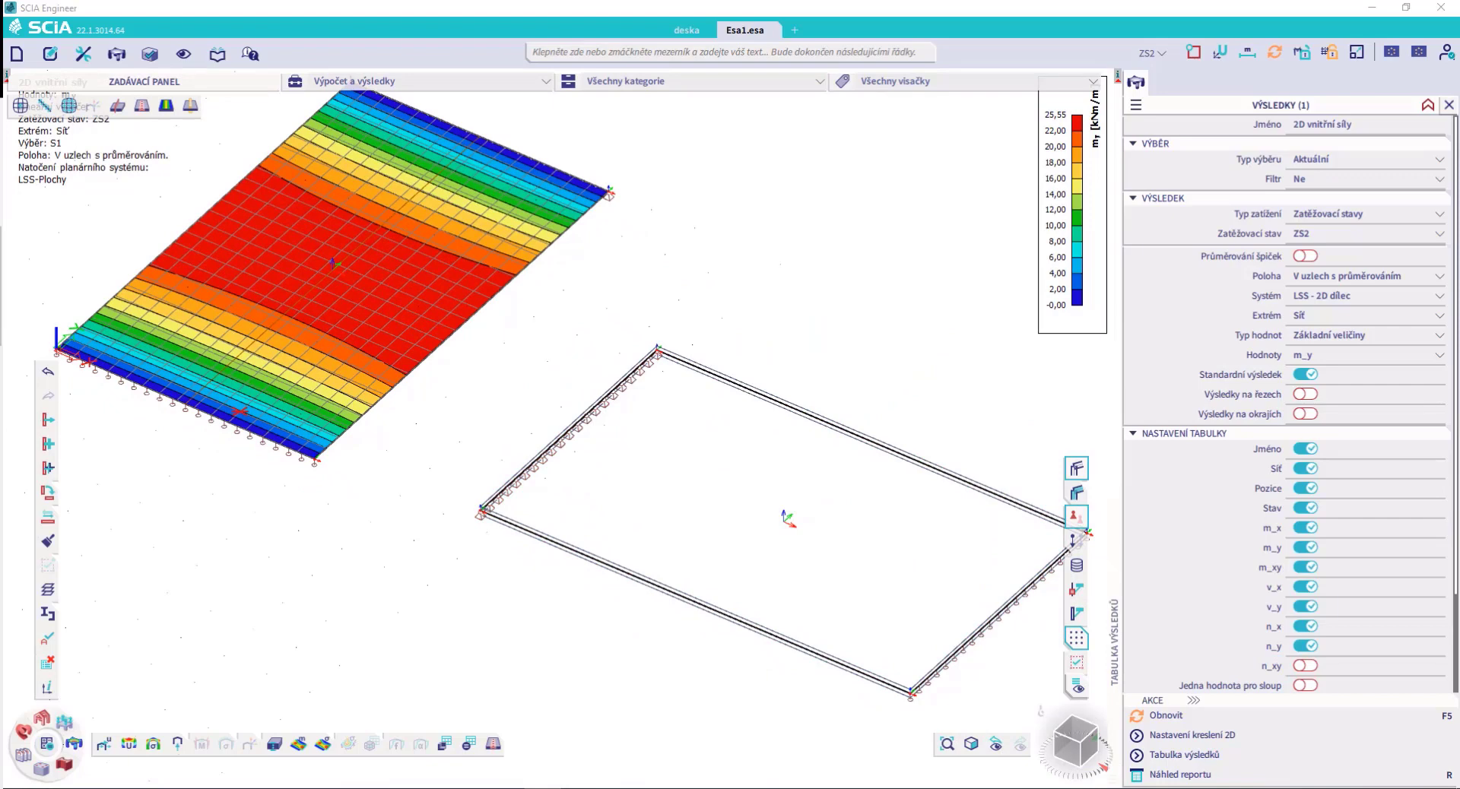
pyautogui.moveTo(574, 430)
pyautogui.mouseDown()
pyautogui.moveTo(544, 447)
pyautogui.moveTo(574, 434)
pyautogui.moveTo(1004, 608)
pyautogui.moveTo(993, 639)
pyautogui.moveTo(956, 633)
pyautogui.moveTo(991, 664)
pyautogui.mouseUp()
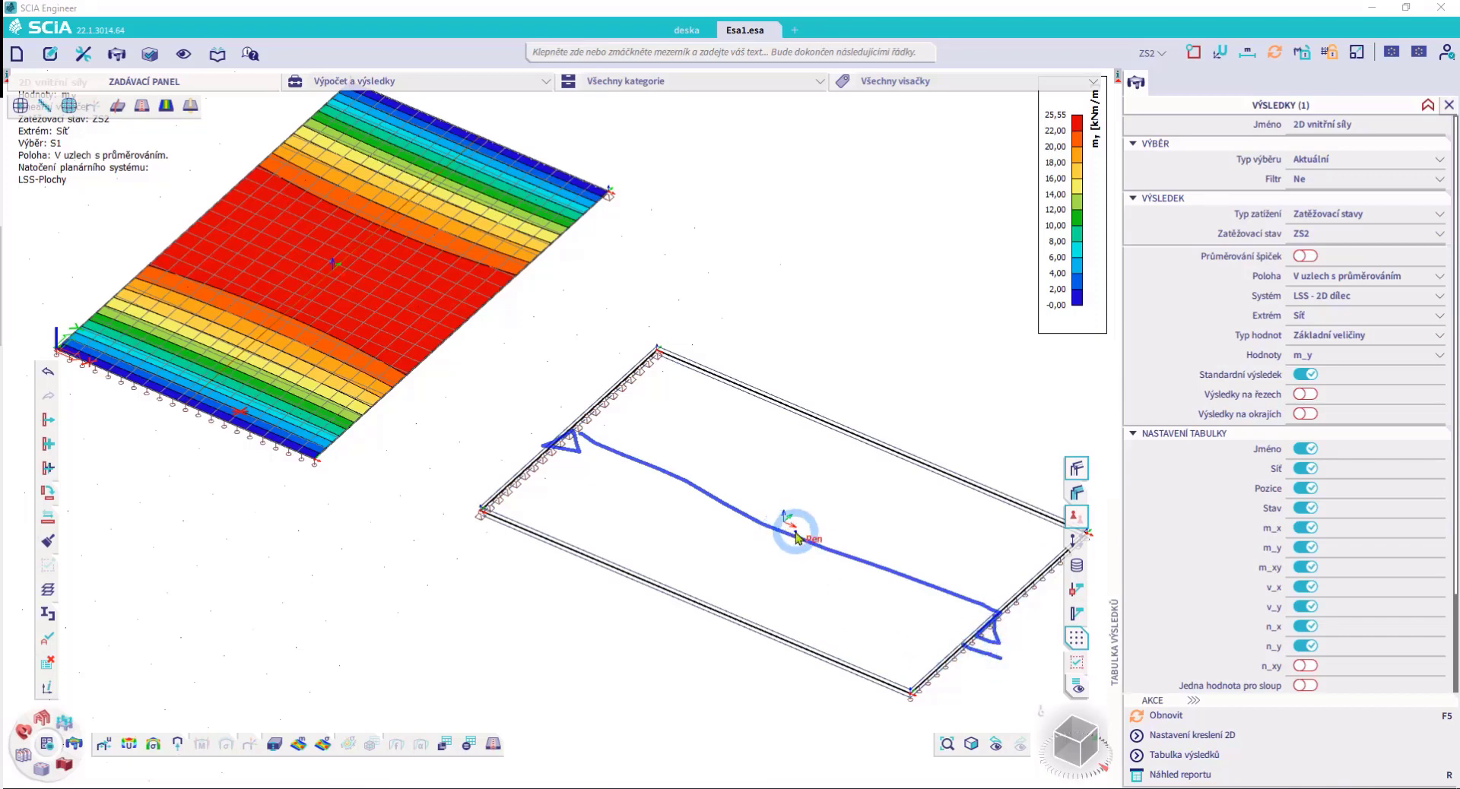
pyautogui.press('Escape')
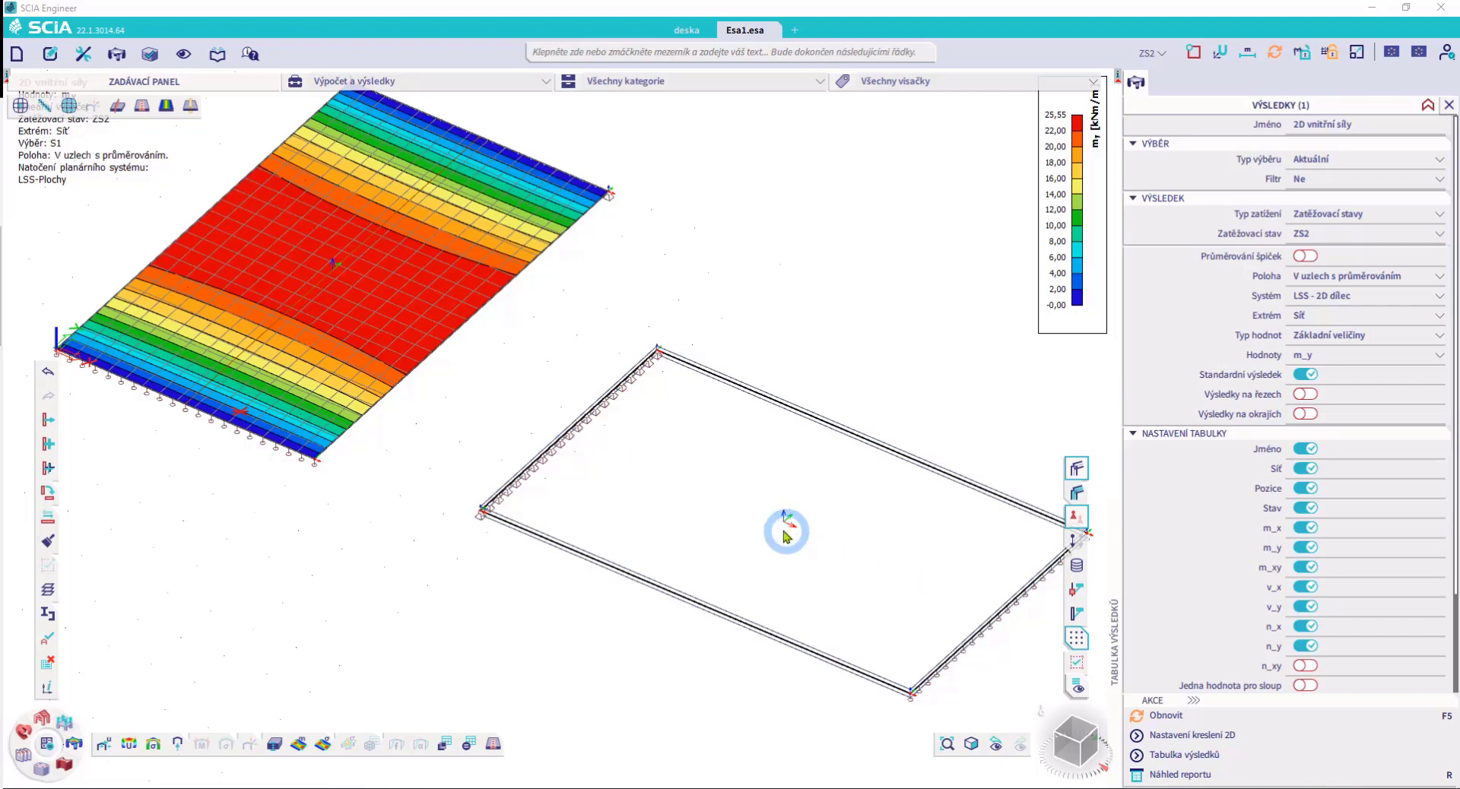
pyautogui.click(1337, 357)
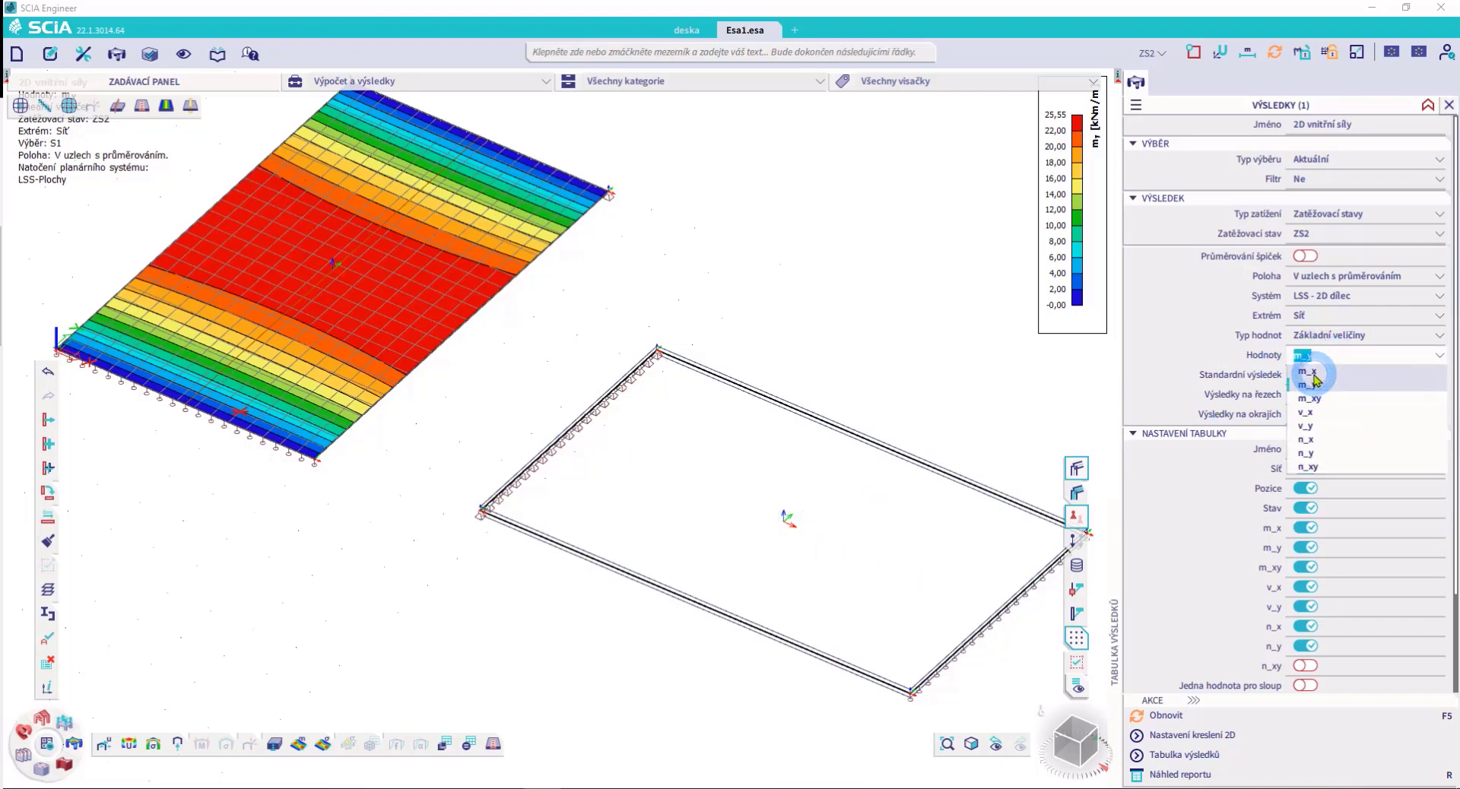
pyautogui.click(1301, 371)
pyautogui.click(939, 502)
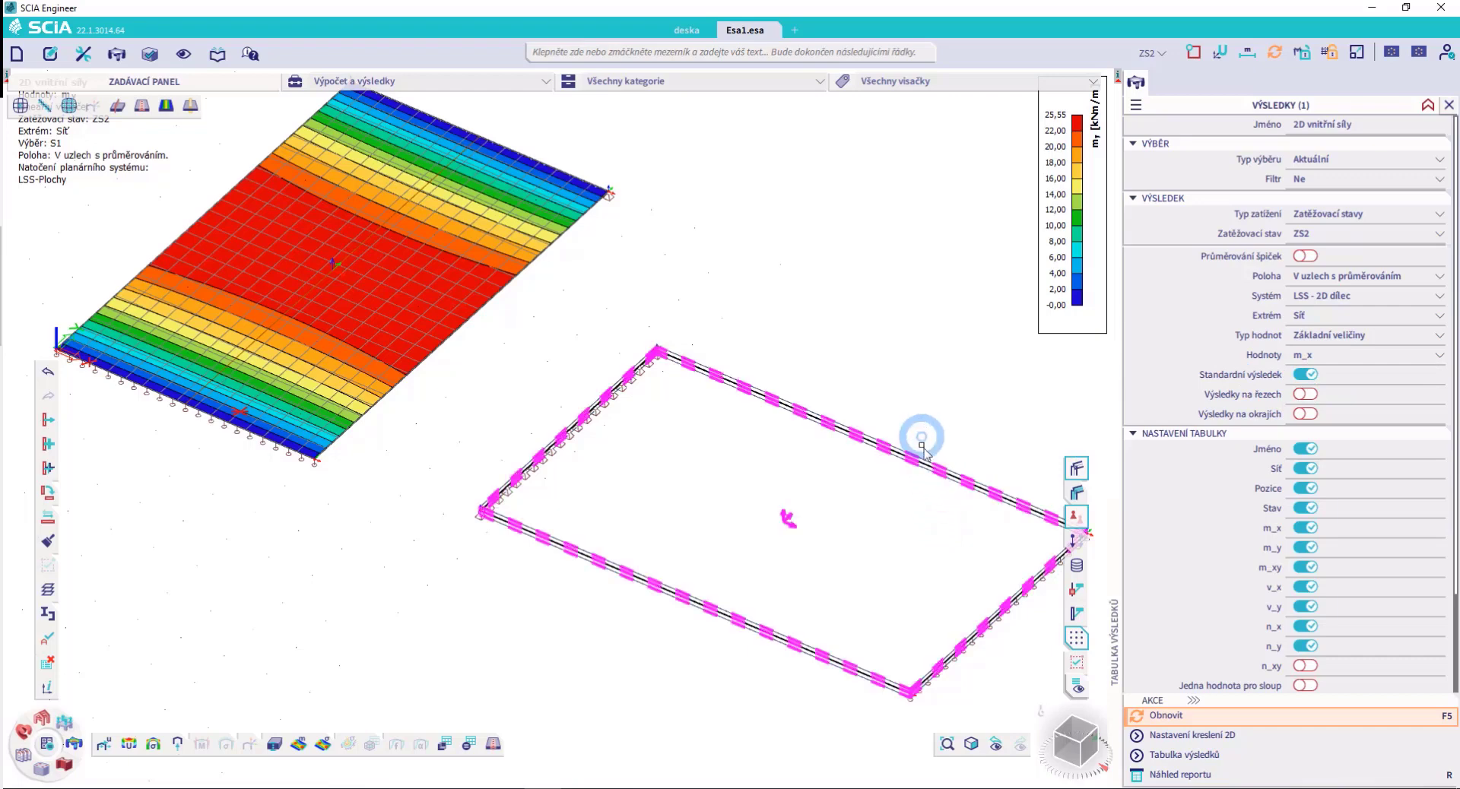
pyautogui.click(1164, 716)
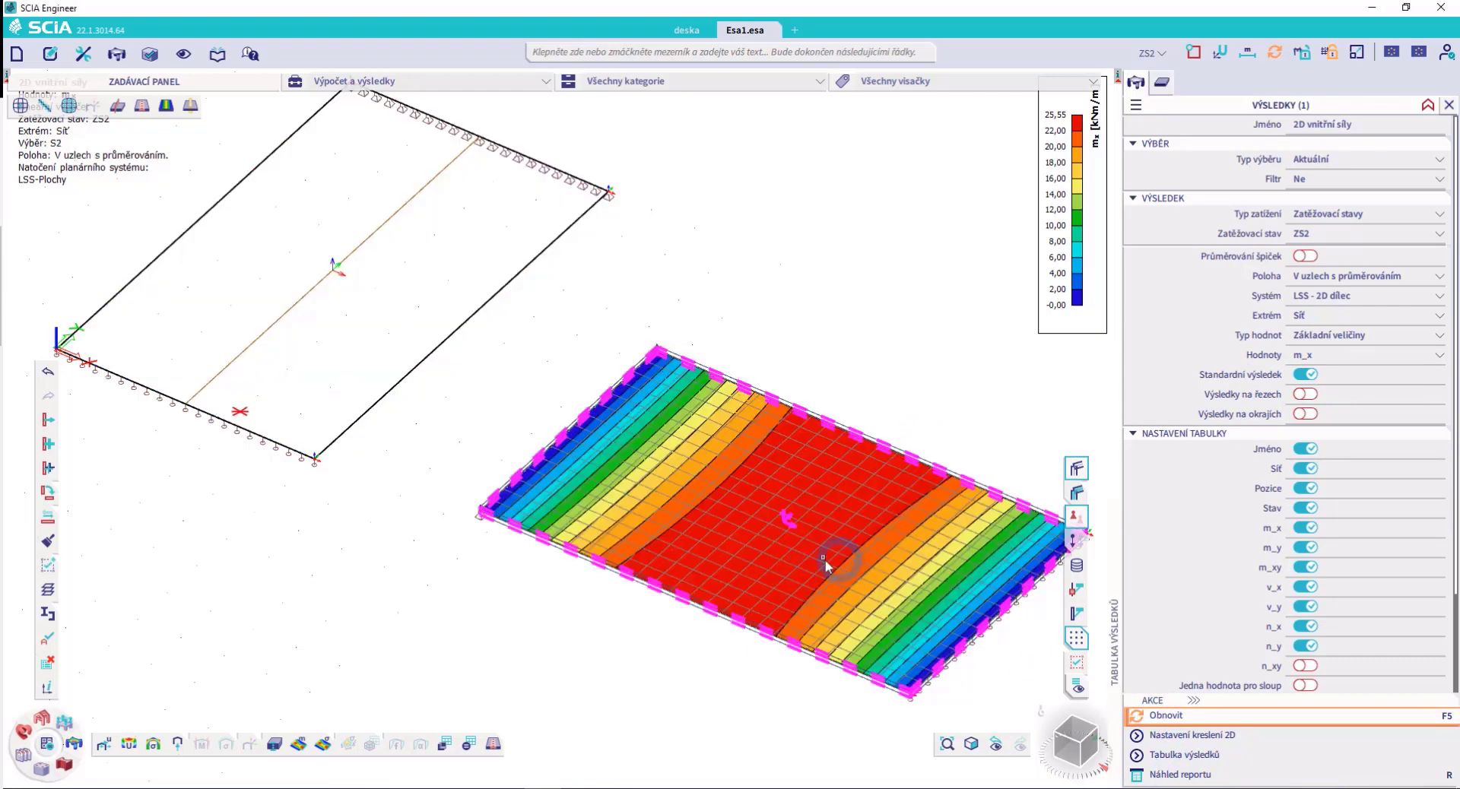
# Set the displayed value to m_y for slab S2, refresh the results, examine the contours and clear the selection
pyautogui.moveTo(856, 526); pyautogui.dragTo(718, 445, button='middle')
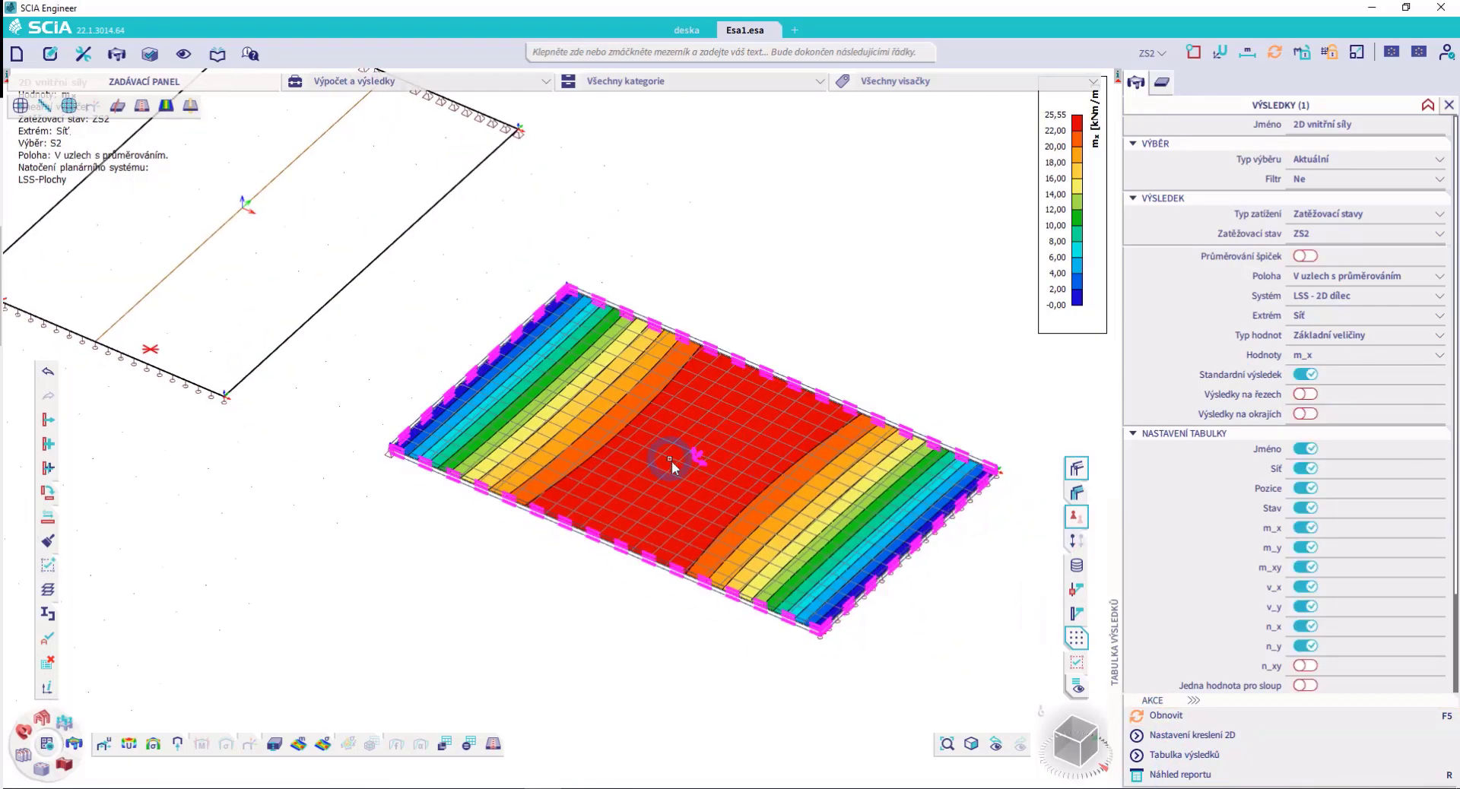
pyautogui.scroll(3, 672, 461)
pyautogui.click(1303, 355)
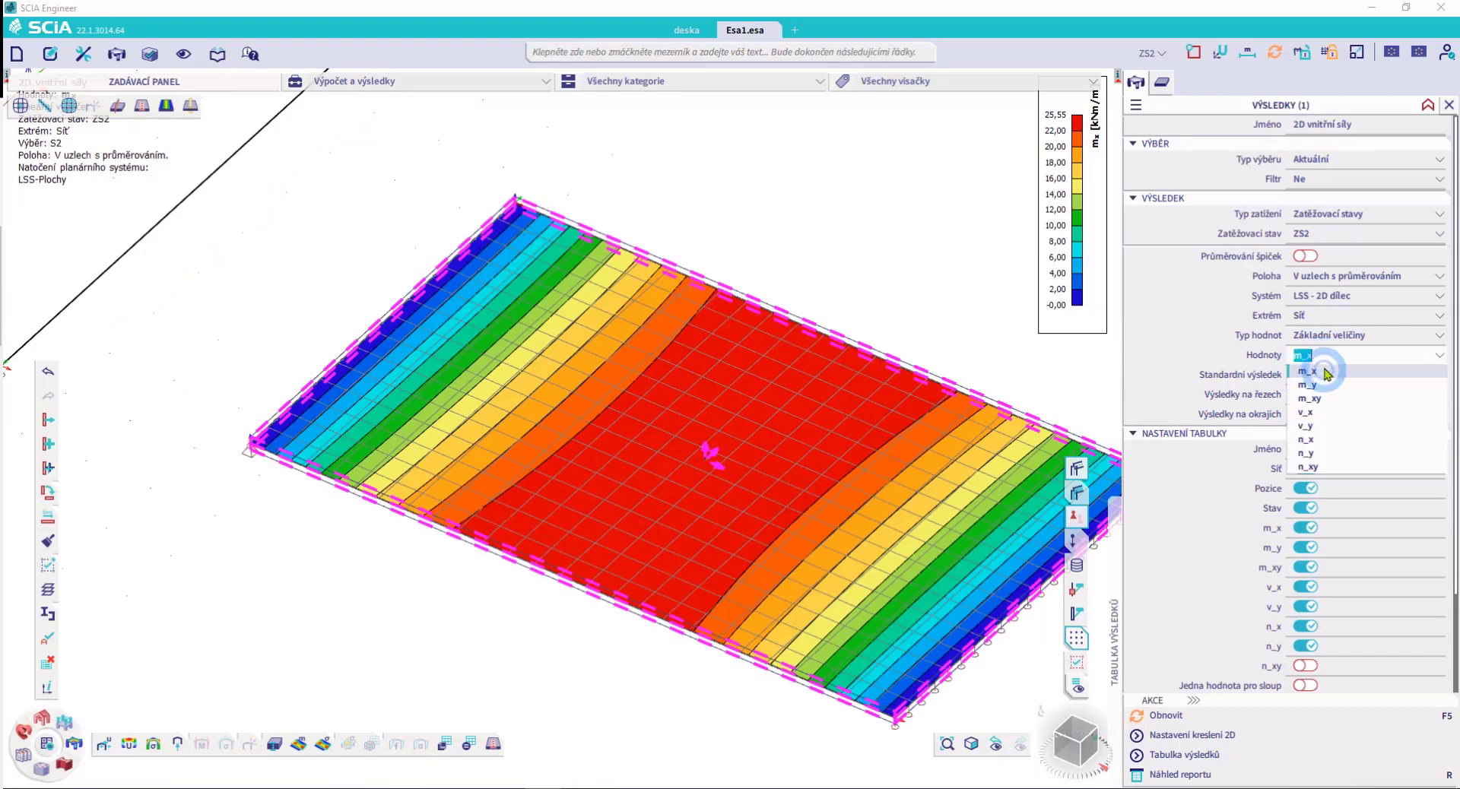
pyautogui.click(1320, 387)
pyautogui.click(1183, 716)
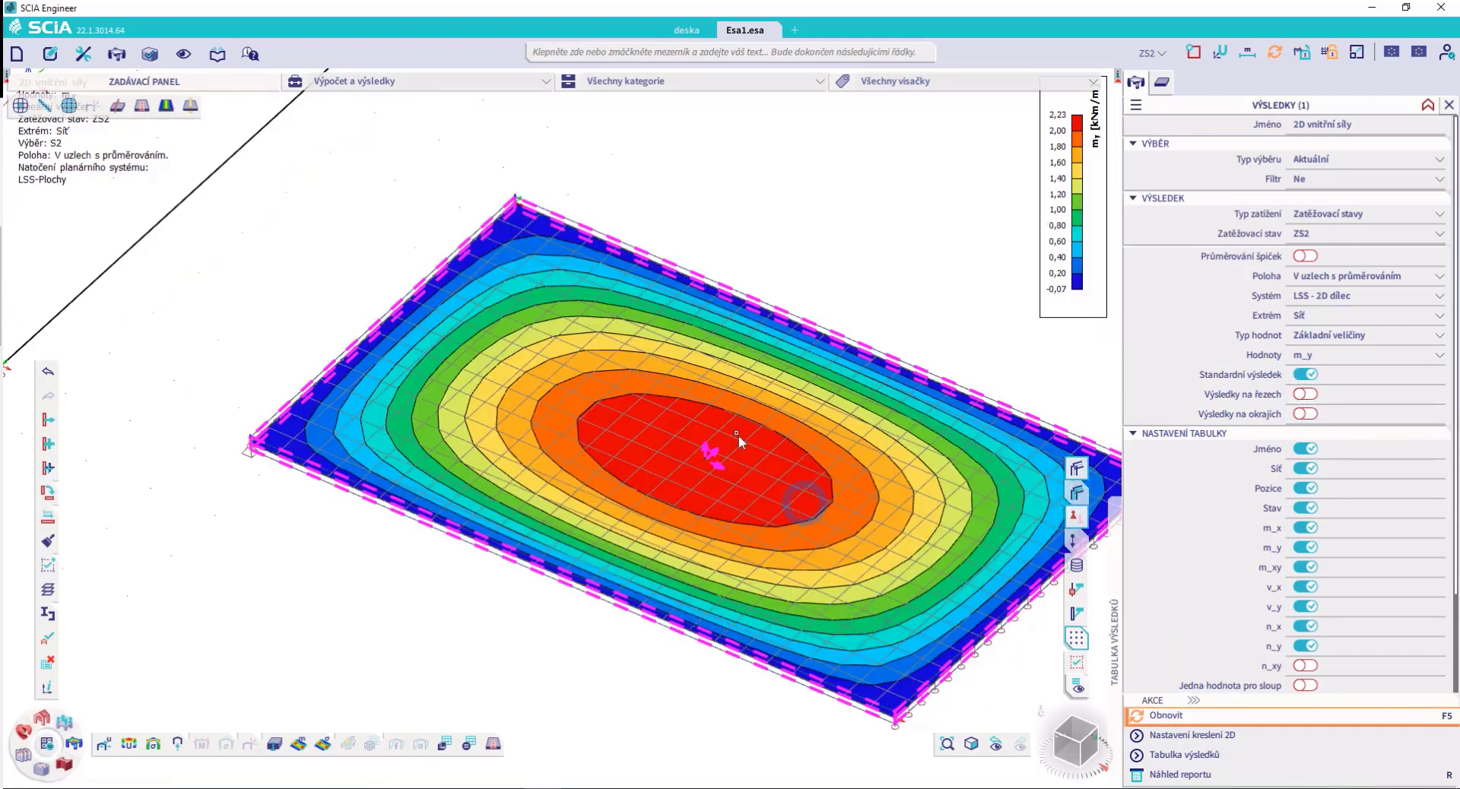
pyautogui.scroll(-3, 691, 445)
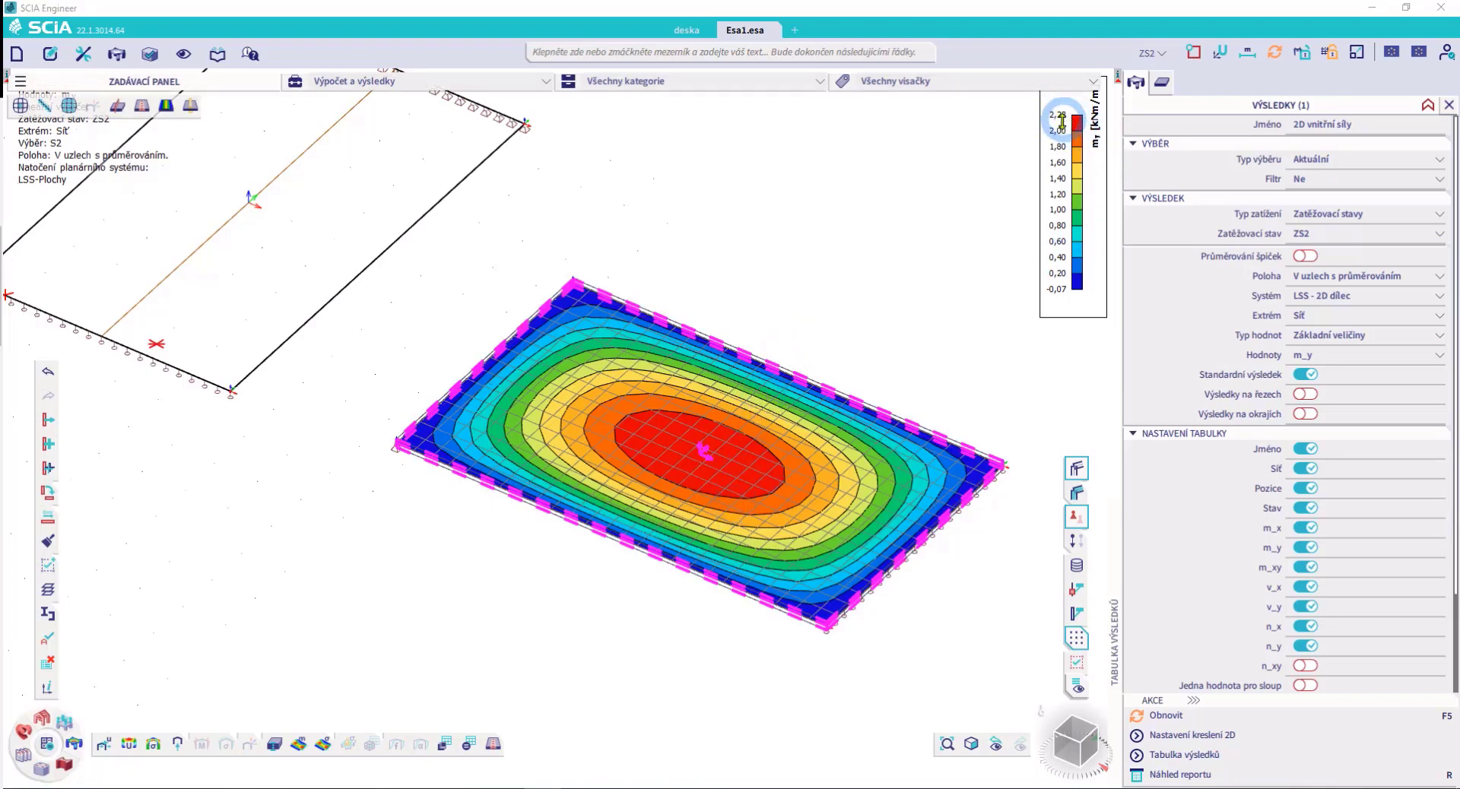
pyautogui.click(477, 344)
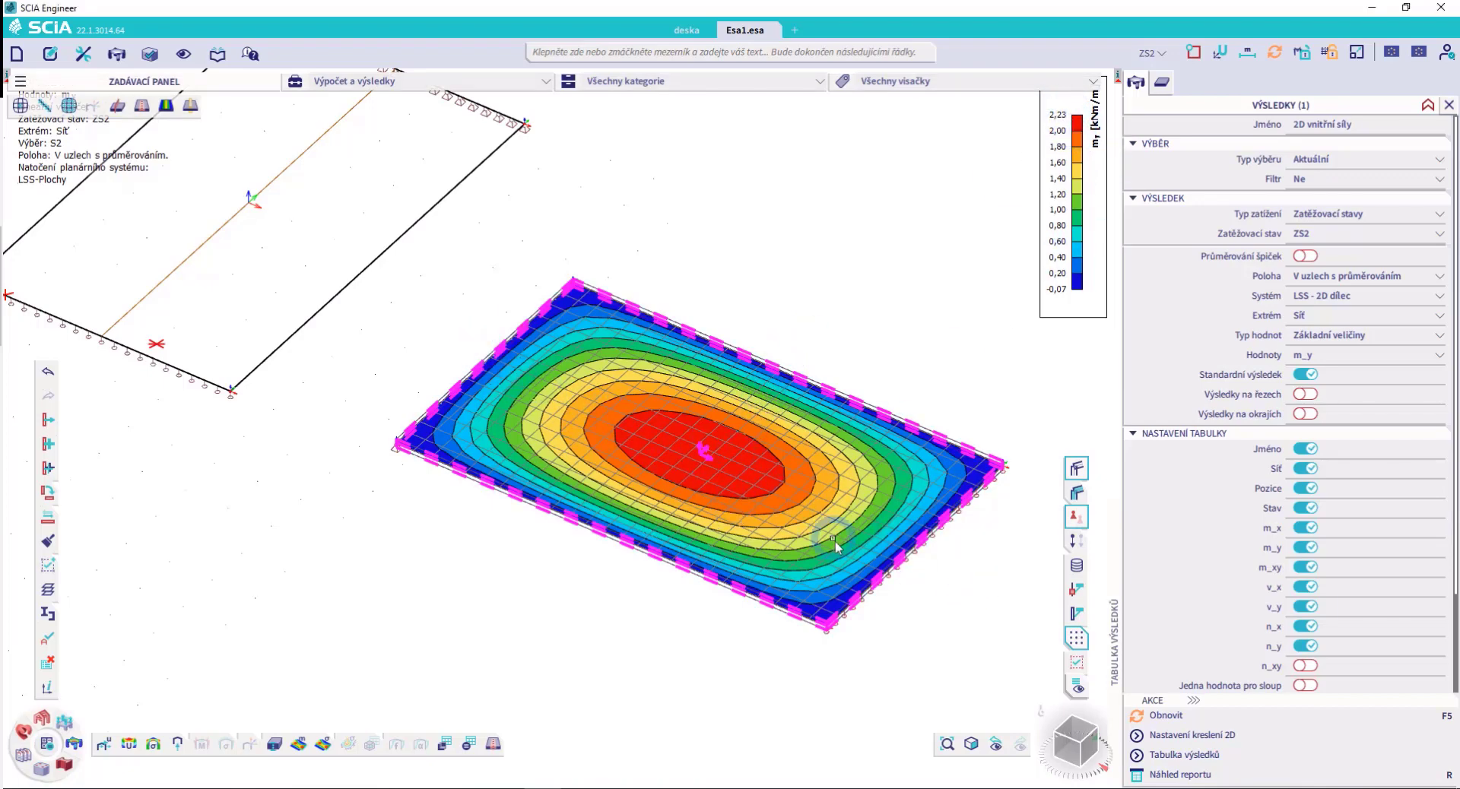
pyautogui.click(1062, 194)
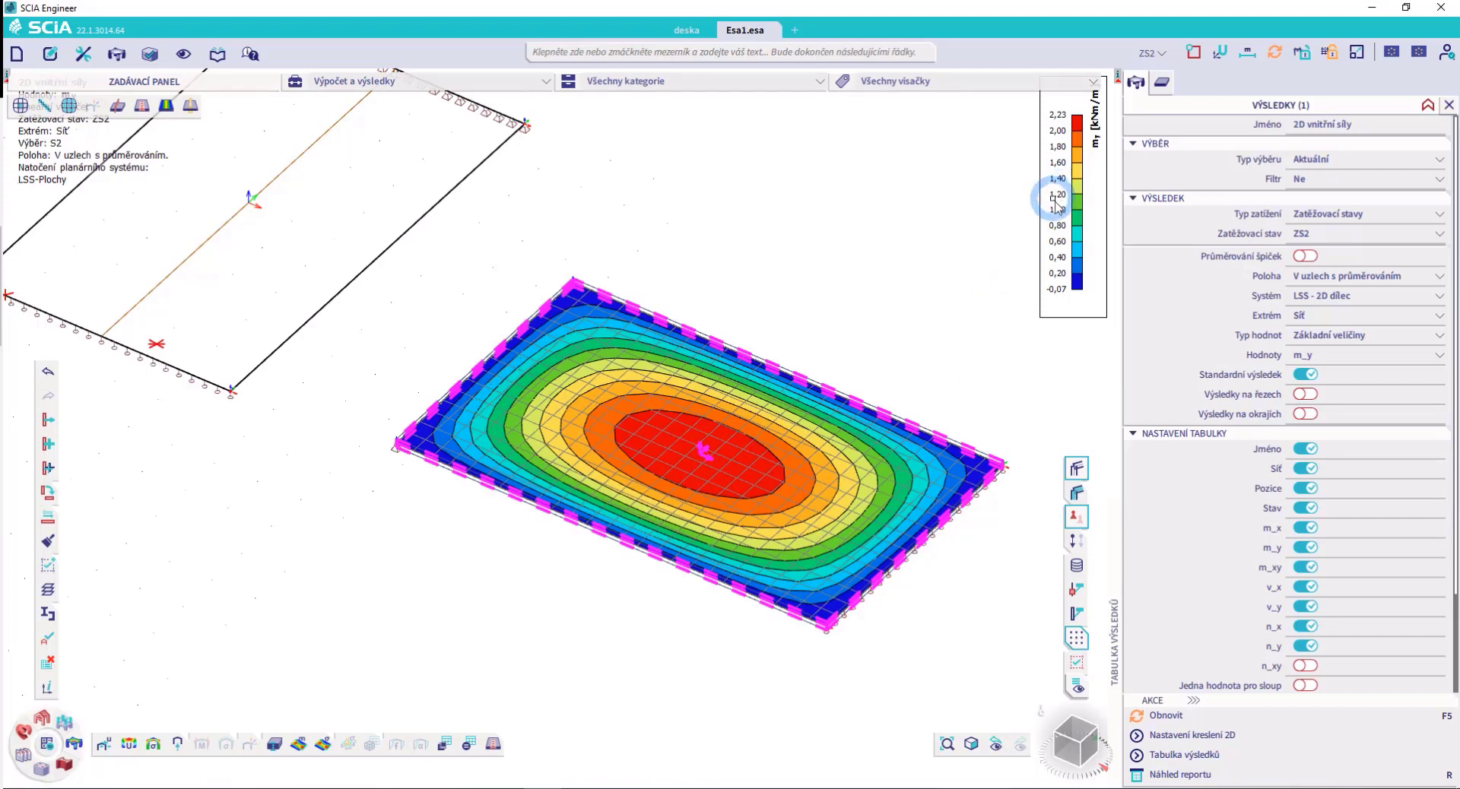
pyautogui.click(527, 665)
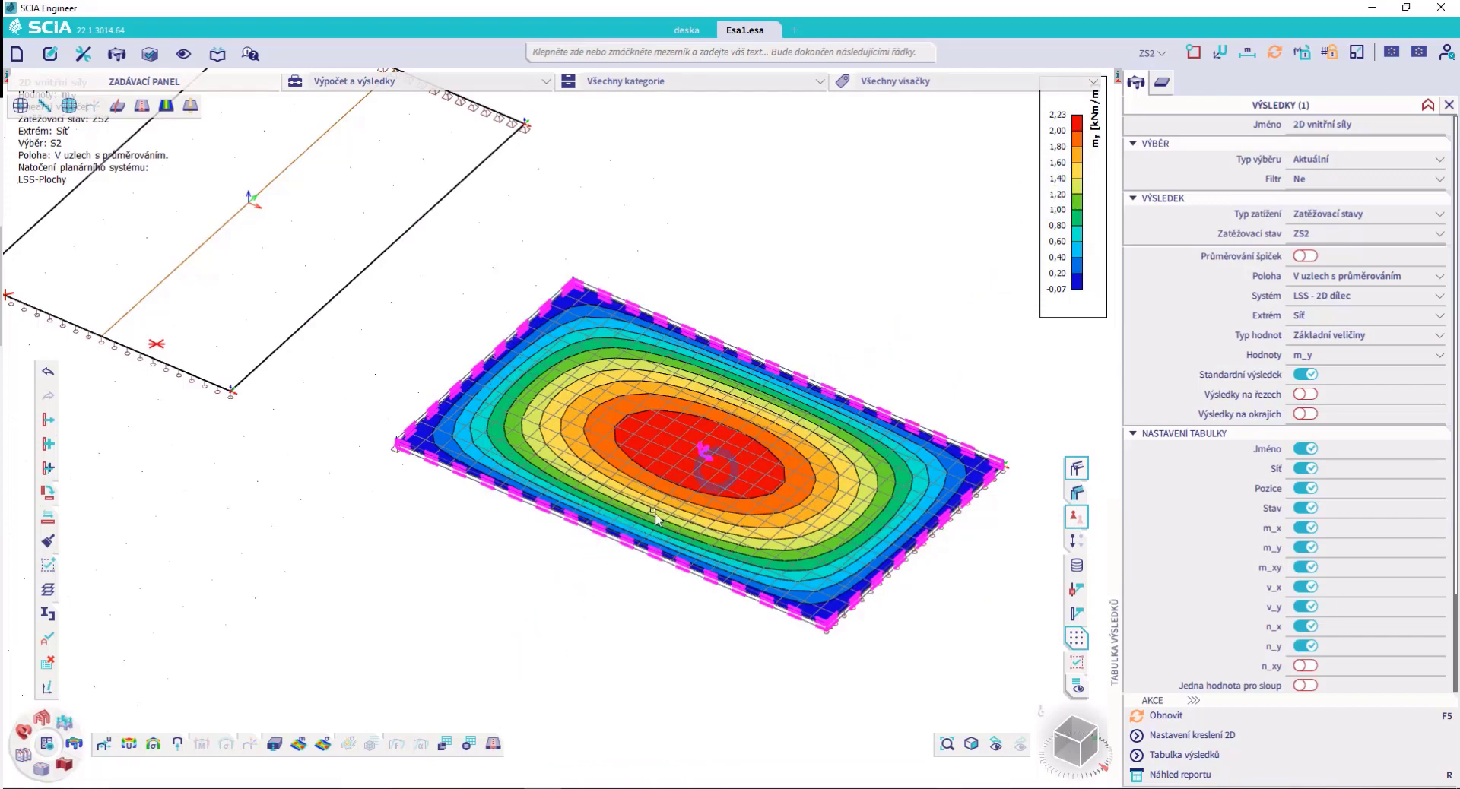
pyautogui.press('Escape')
pyautogui.moveTo(650, 523); pyautogui.dragTo(676, 514, button='middle')
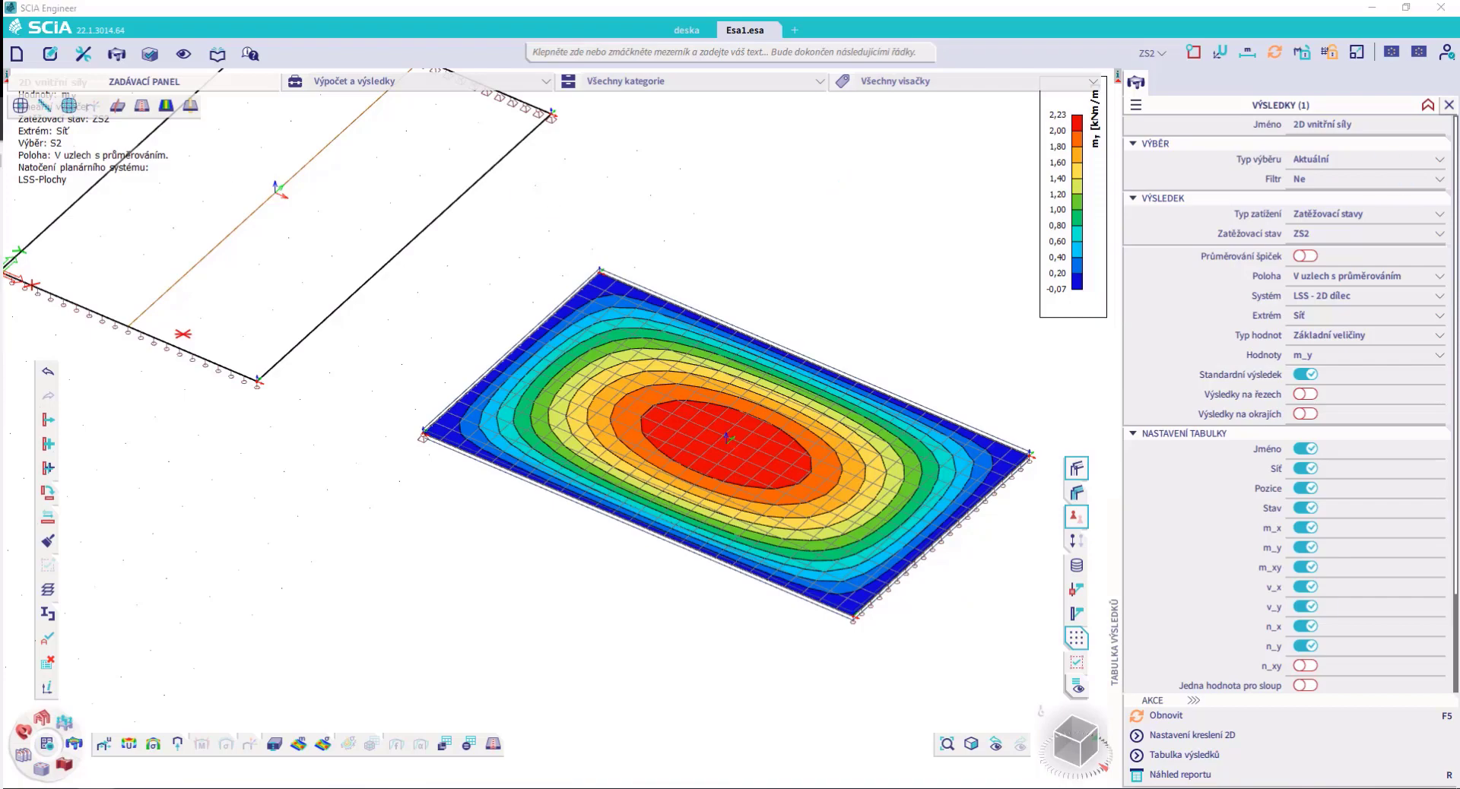
# Switch to Vnitrni_sily_SCIA.pdf in the browser, maximize it, review its internal force definitions from first to last page and close it
pyautogui.moveTo(1459, 331); pyautogui.dragTo(434, 305)
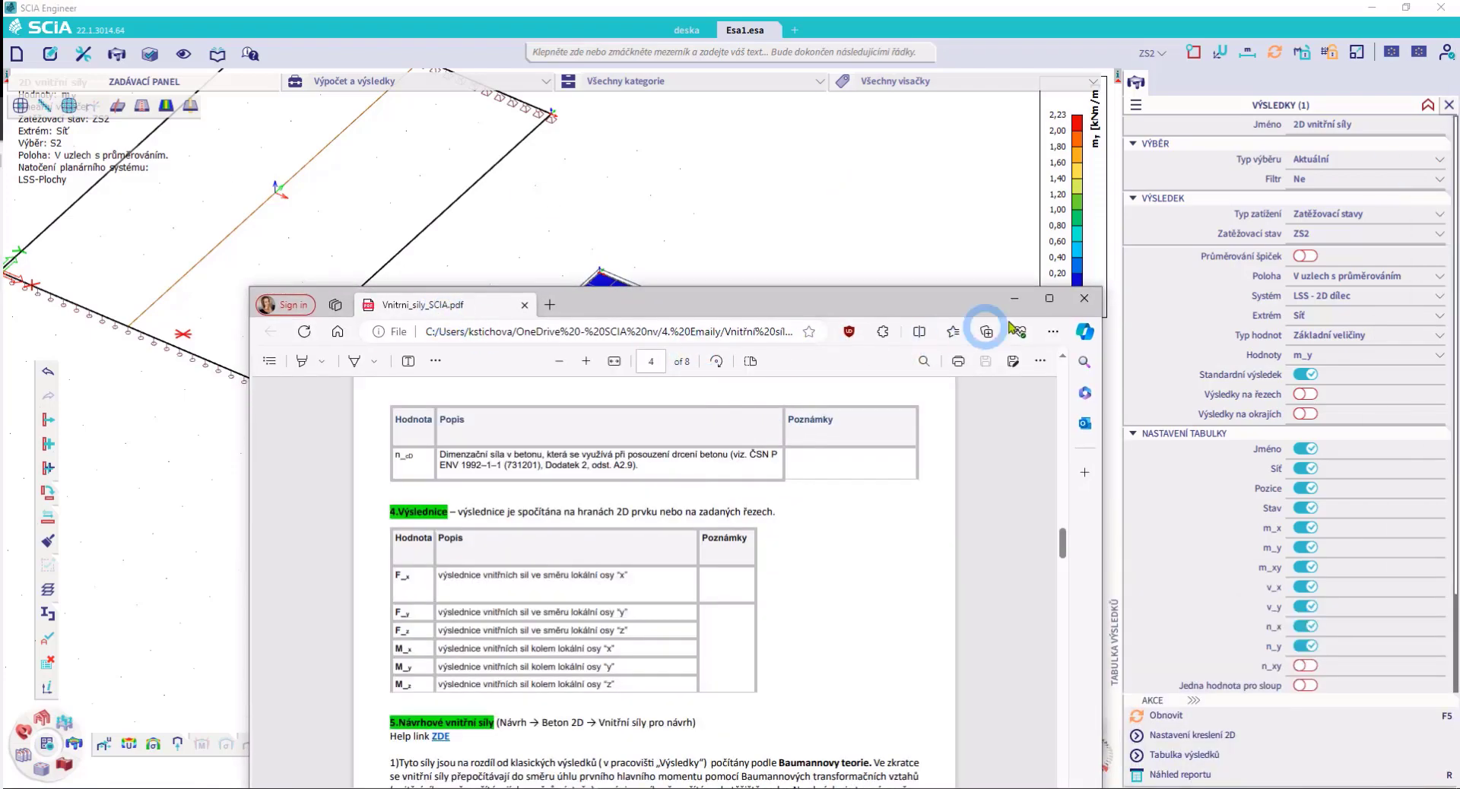
pyautogui.click(1050, 298)
pyautogui.moveTo(1424, 388); pyautogui.dragTo(1404, 98)
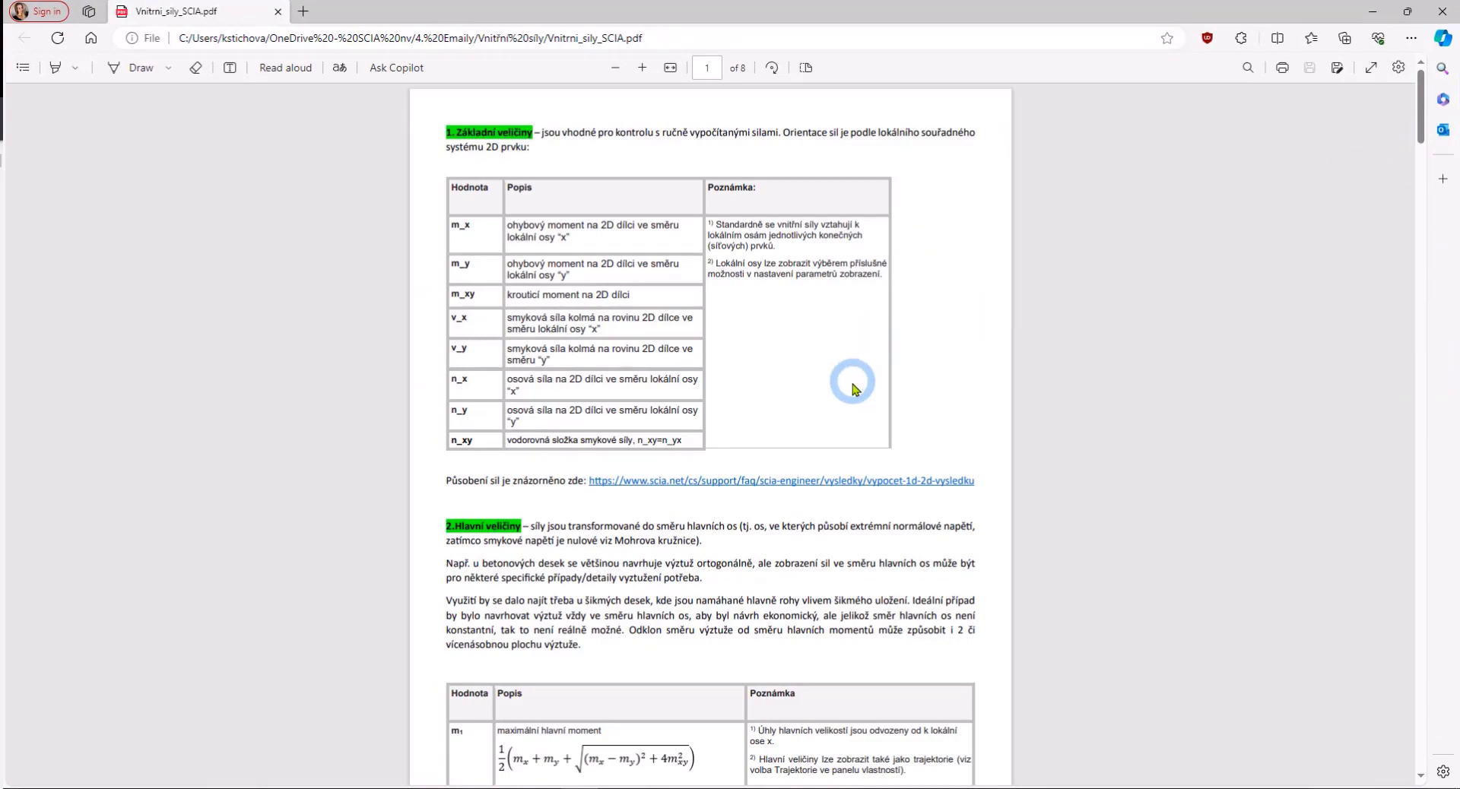
pyautogui.scroll(-20, 852, 395)
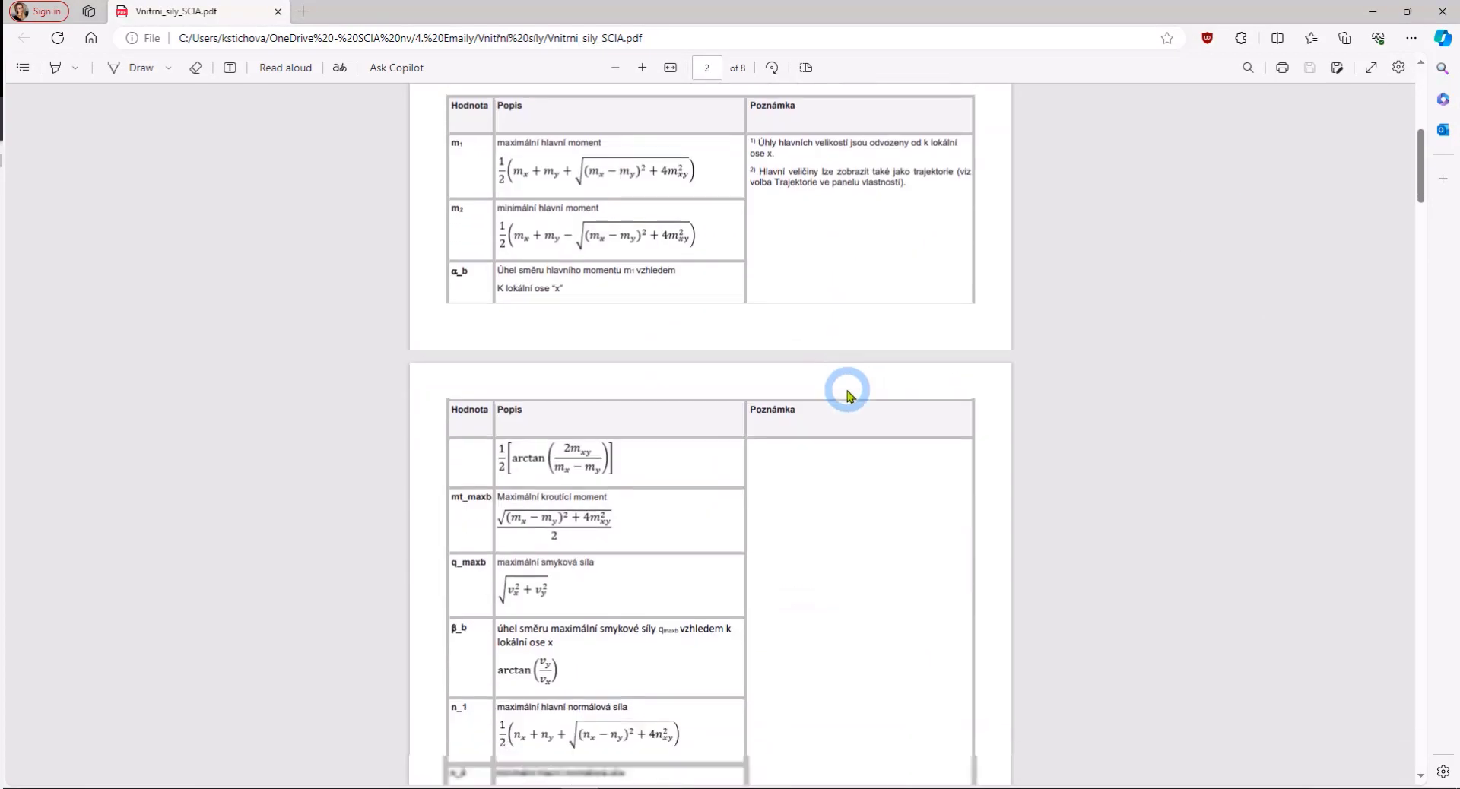
pyautogui.scroll(-20, 841, 422)
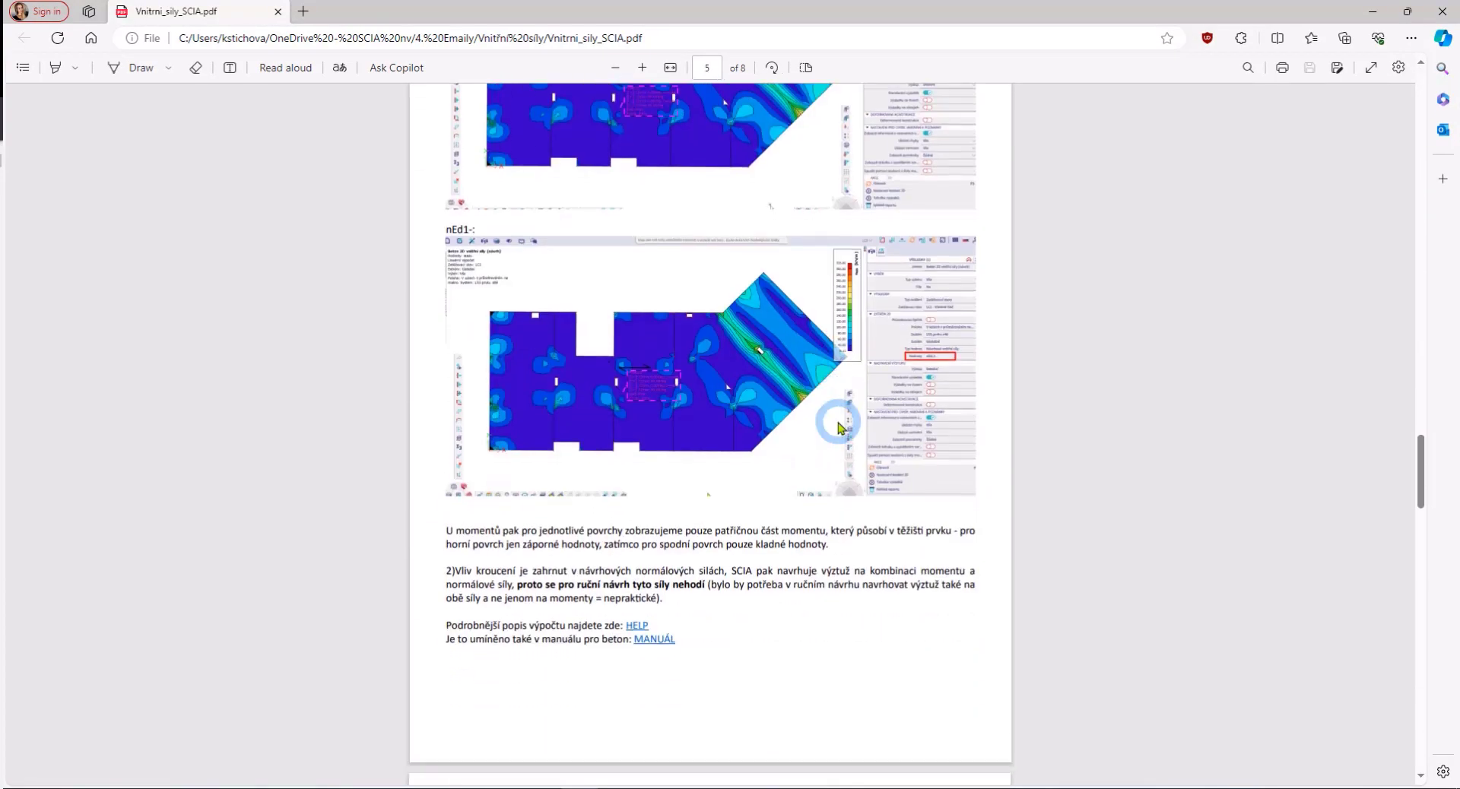
pyautogui.scroll(-3, 841, 431)
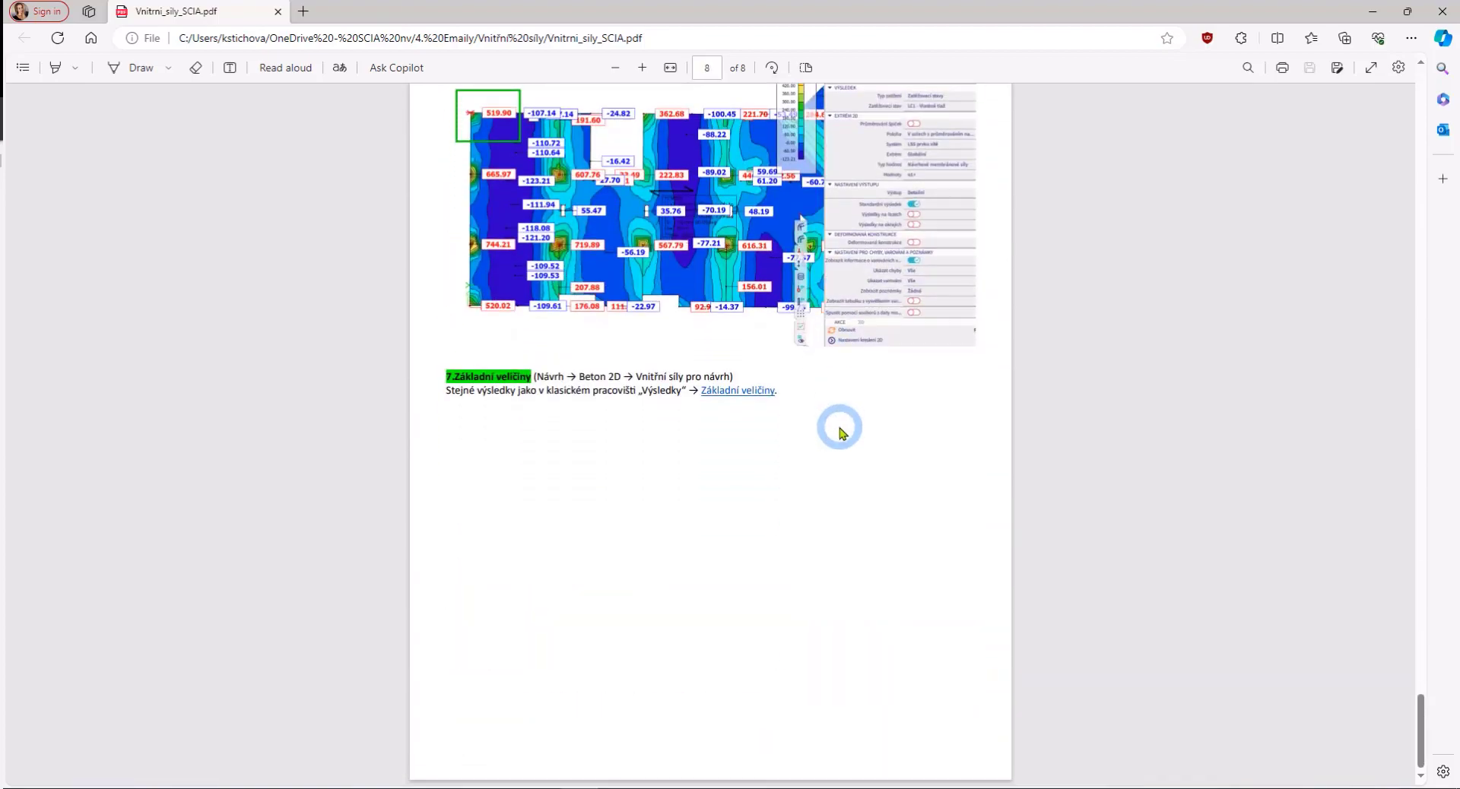
pyautogui.scroll(20, 841, 445)
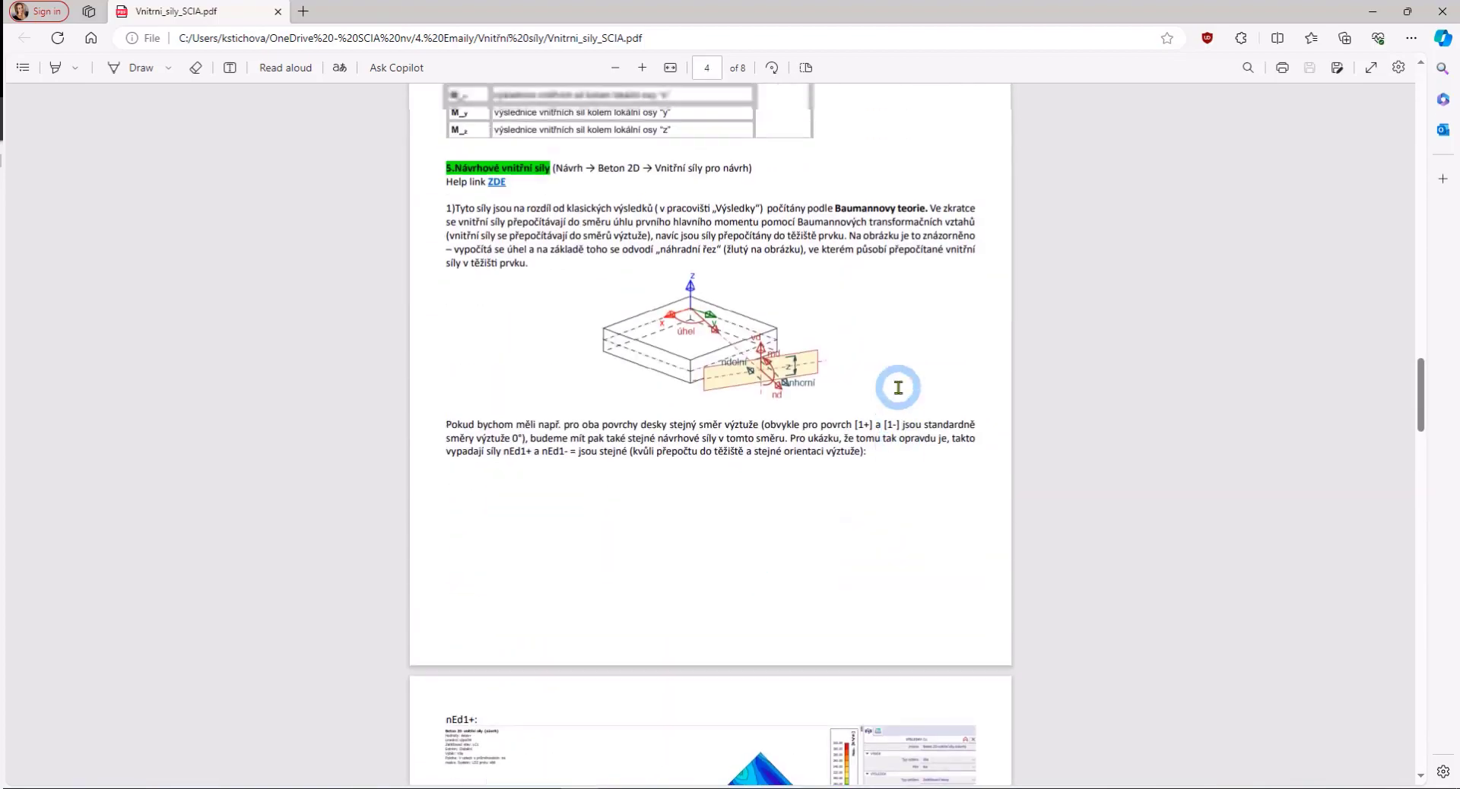
pyautogui.scroll(15, 897, 393)
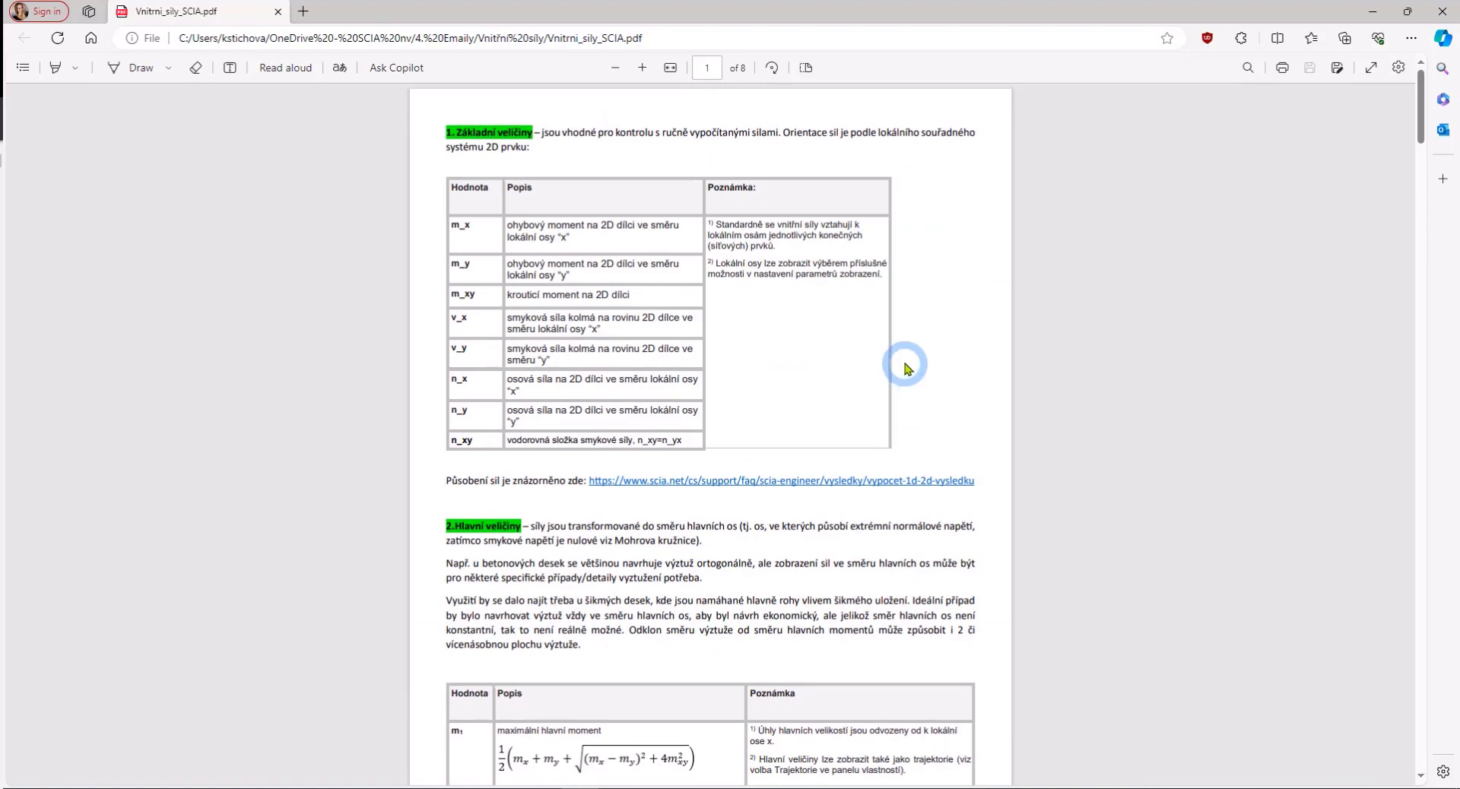
pyautogui.click(1443, 11)
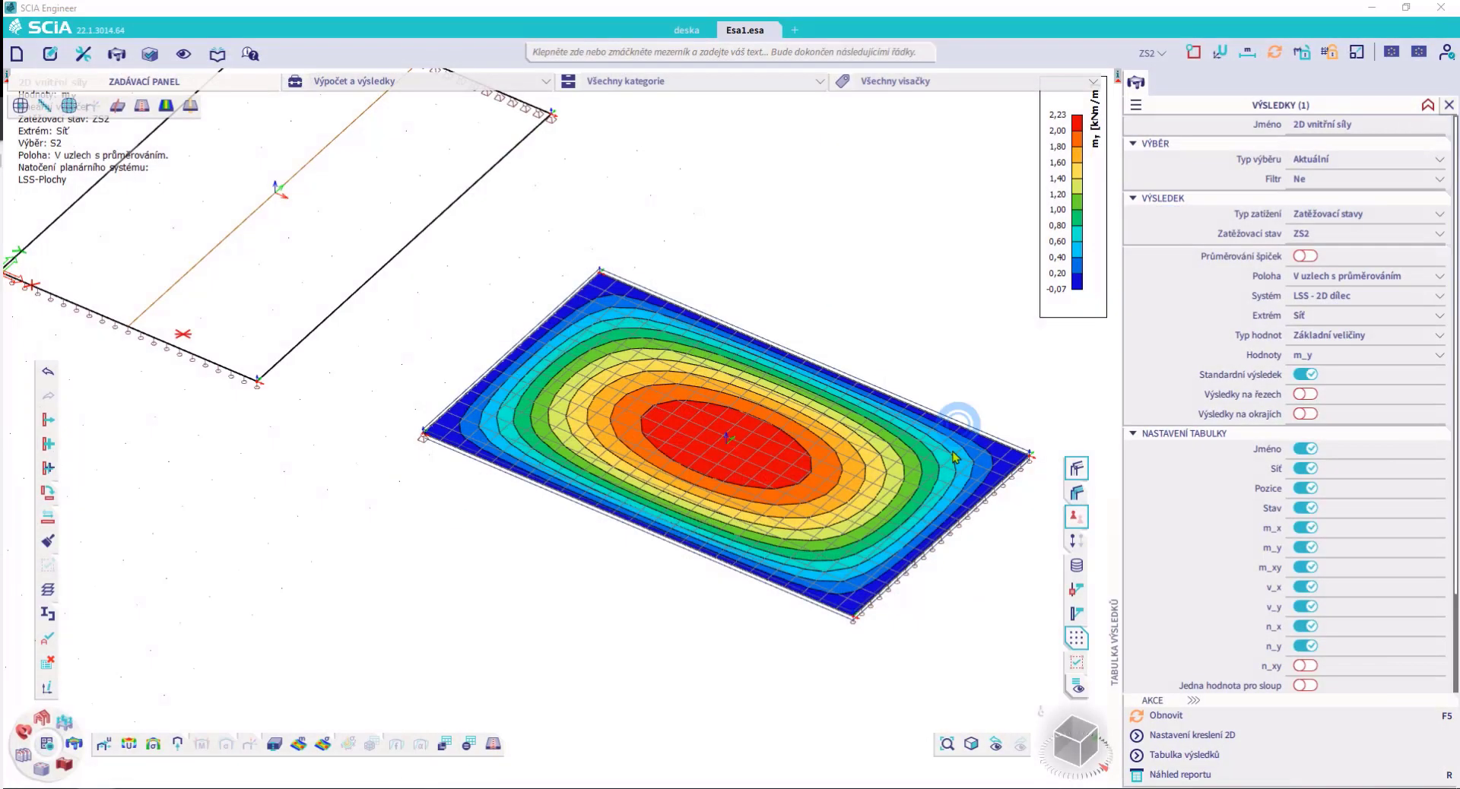